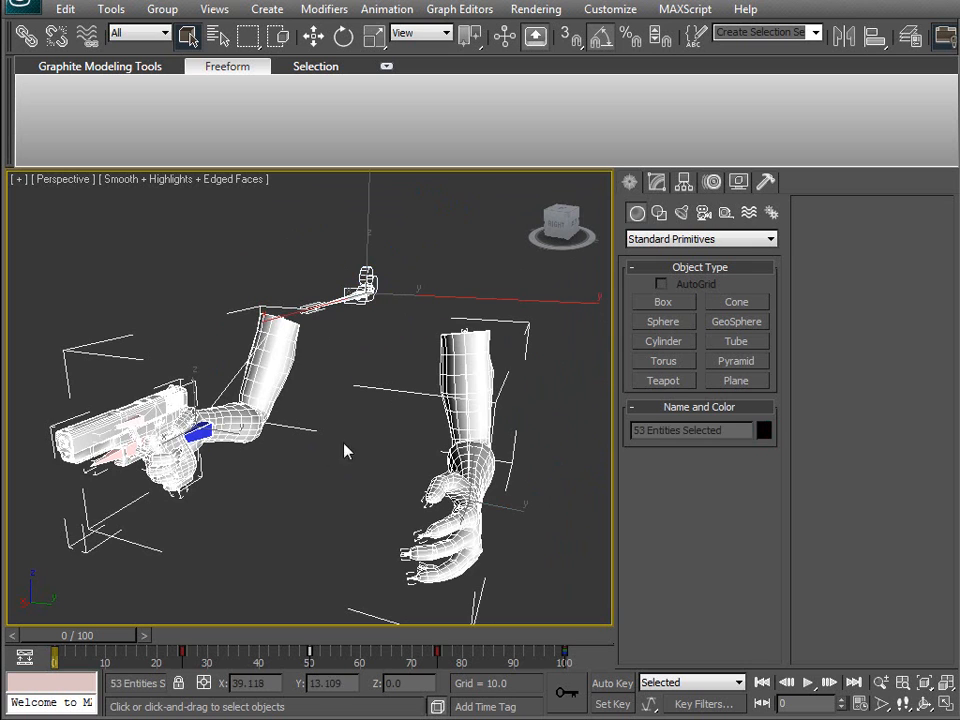
Step: Delete all the selected entities' existing keys along the 100-frame timeline, clear the selection and scrub to check the pose
left_click_drag(130, 662, 604, 656)
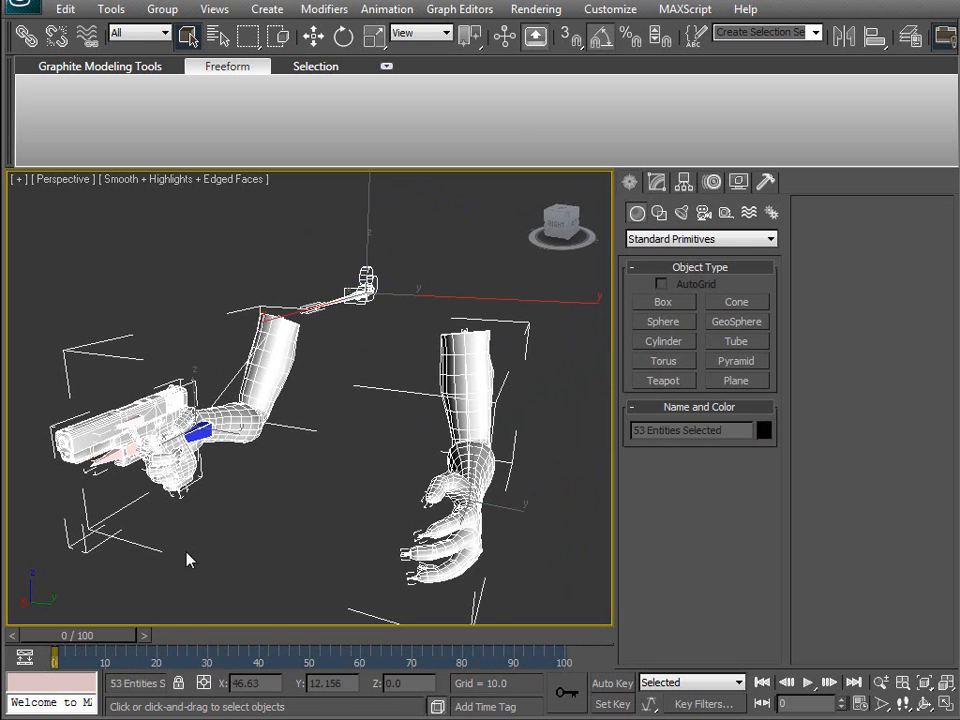
left_click(212, 515)
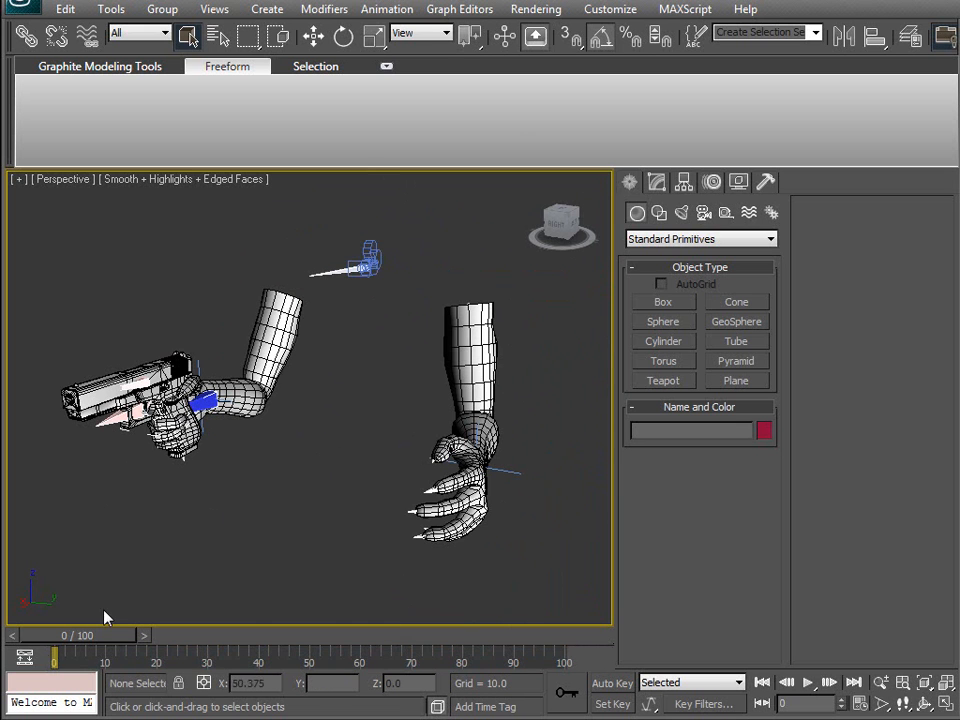
left_click_drag(88, 645, 226, 631)
left_click_drag(155, 628, 82, 630)
middle_click_drag(246, 461, 270, 470, "alt")
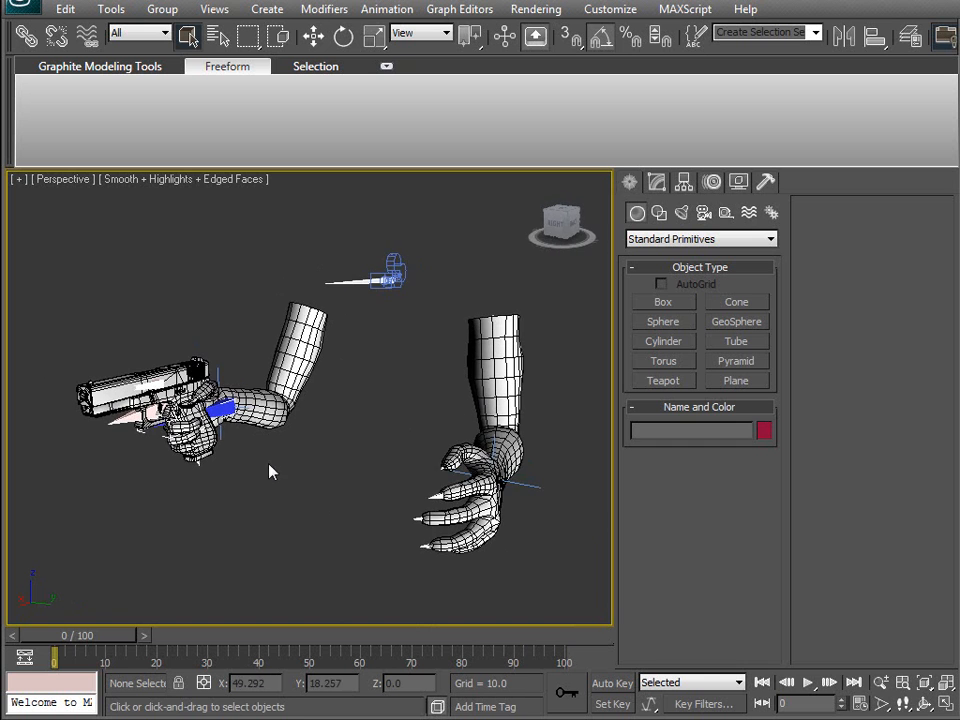
Step: Shorten the animation by setting its end time to frame 20
right_click(806, 683)
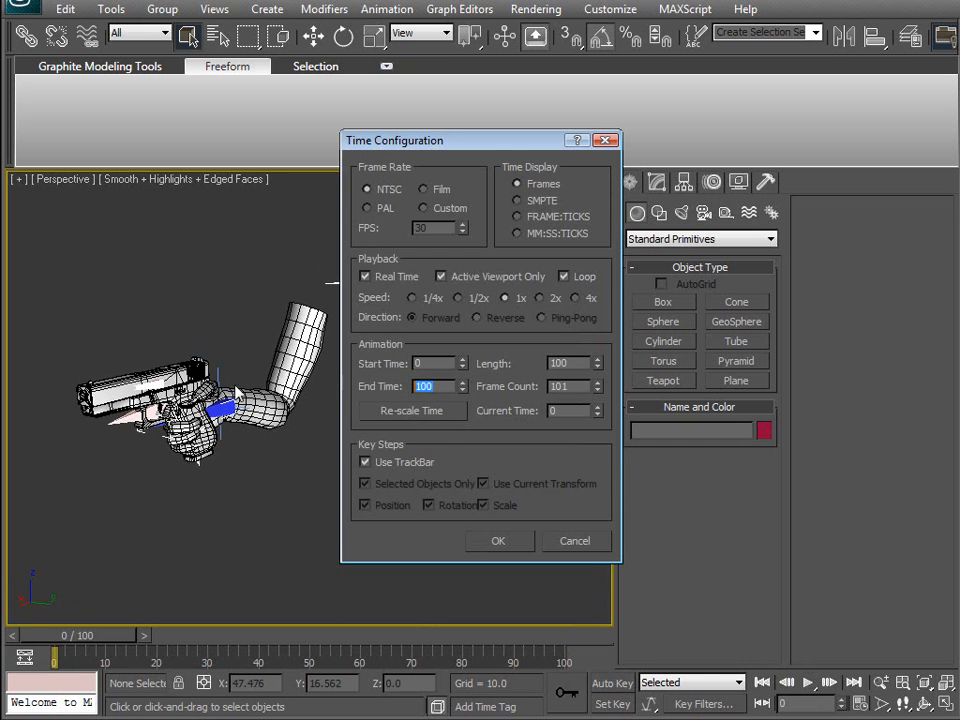
left_click(494, 541)
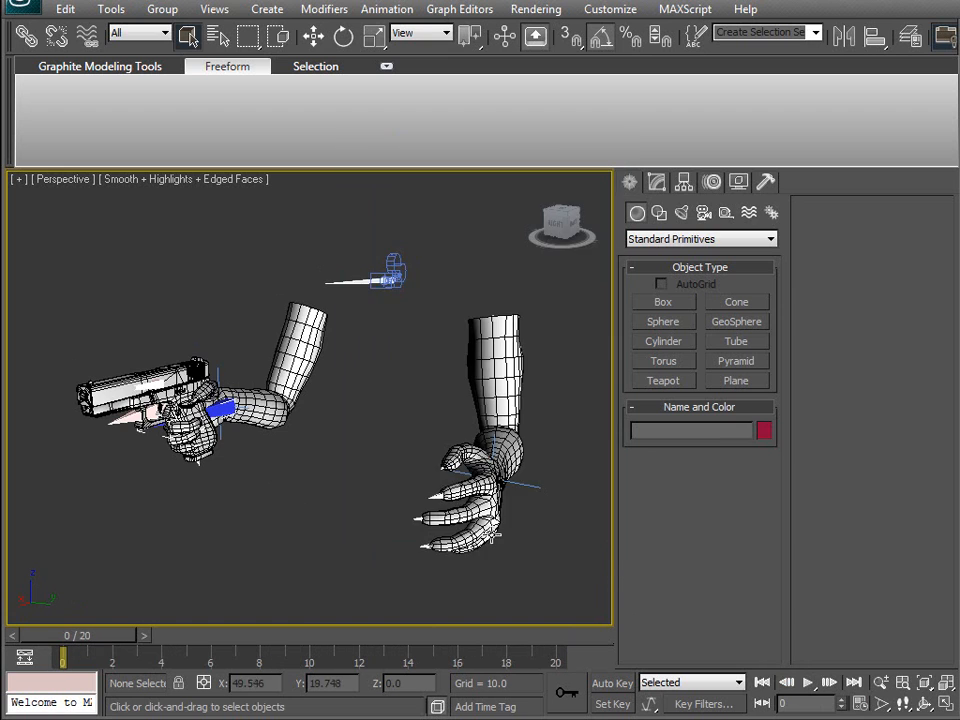
middle_click_drag(235, 259, 302, 456, "alt")
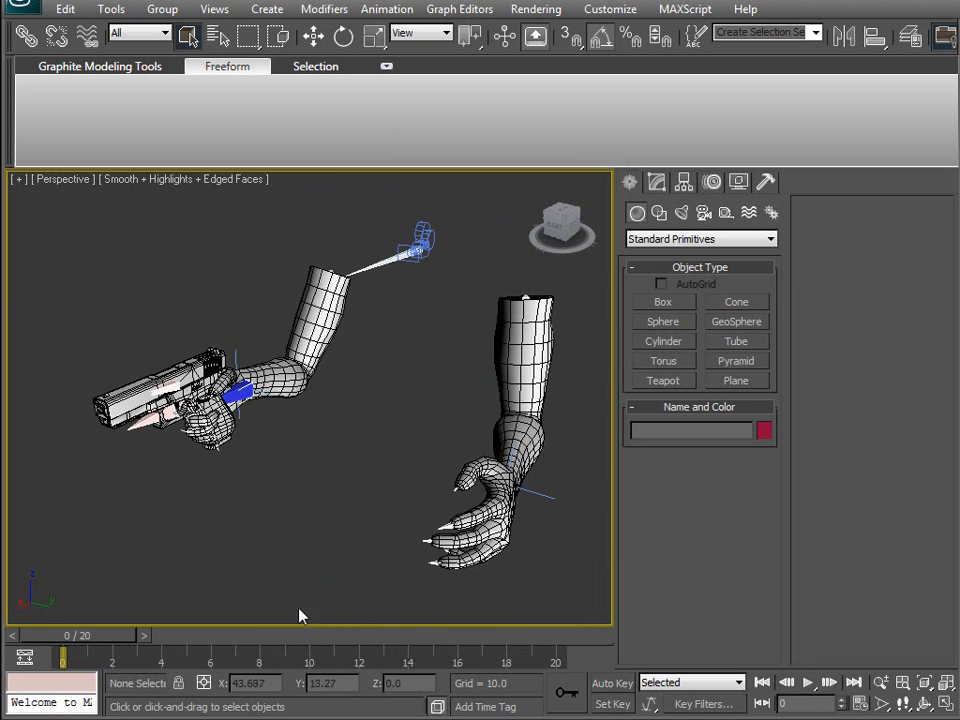
Step: Select the b_WeaponSocket bone, turn on Auto Key and copy its frame 0 key to frame 20
left_click(238, 395)
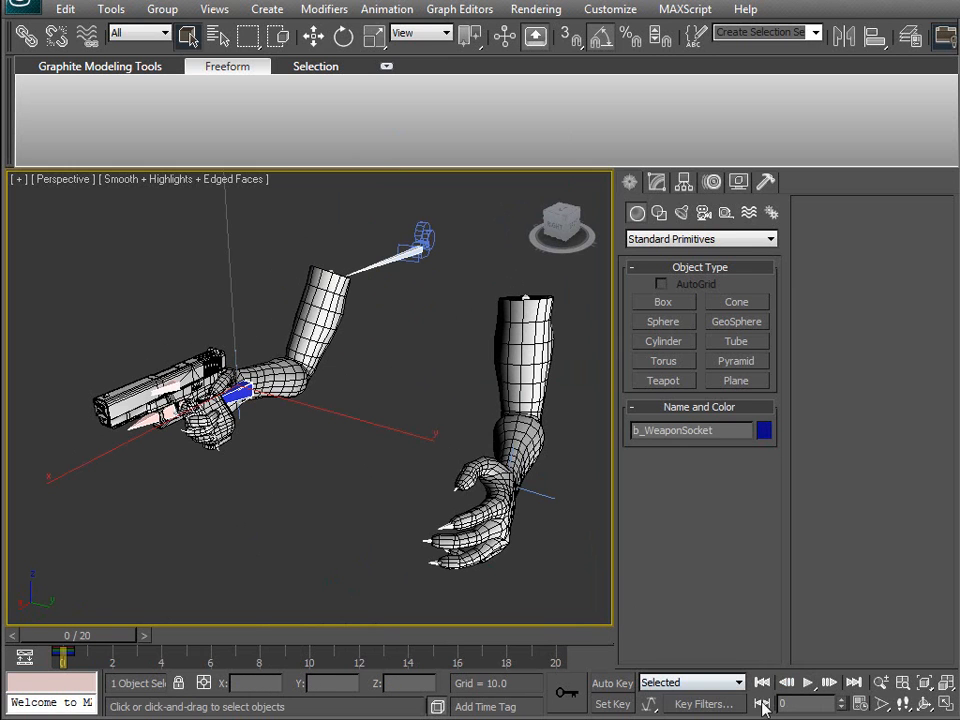
left_click(610, 684)
mouse_move(122, 641)
left_mouse_down()
mouse_move(617, 636)
mouse_move(62, 648)
left_mouse_up()
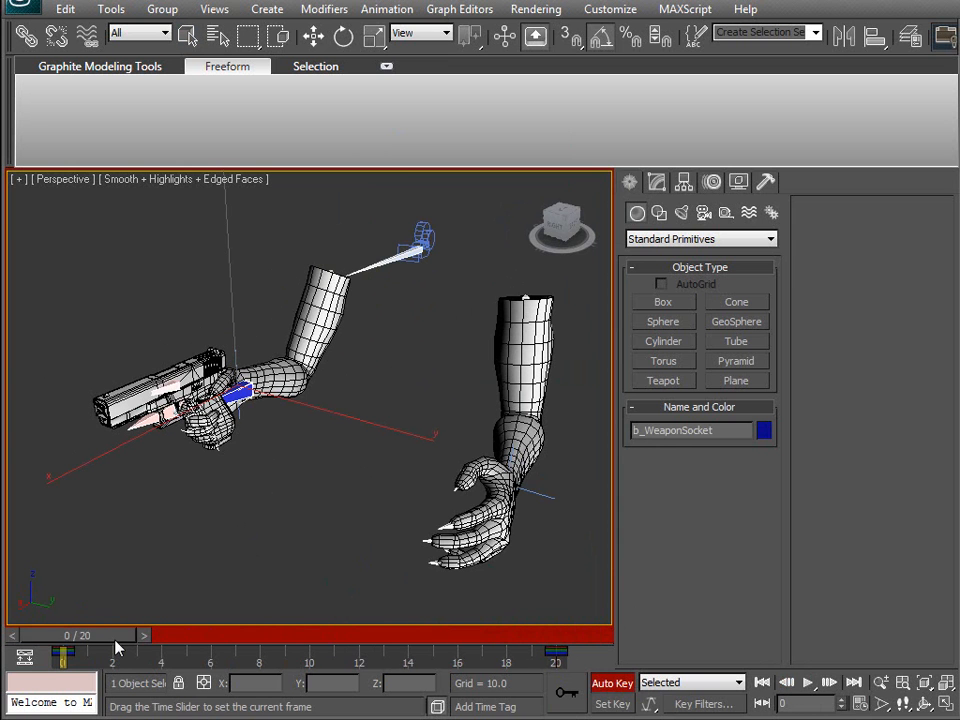
Step: Set a key for the b_WeaponSocket bone at frame 2 in its starting pose
left_click_drag(128, 648, 154, 651)
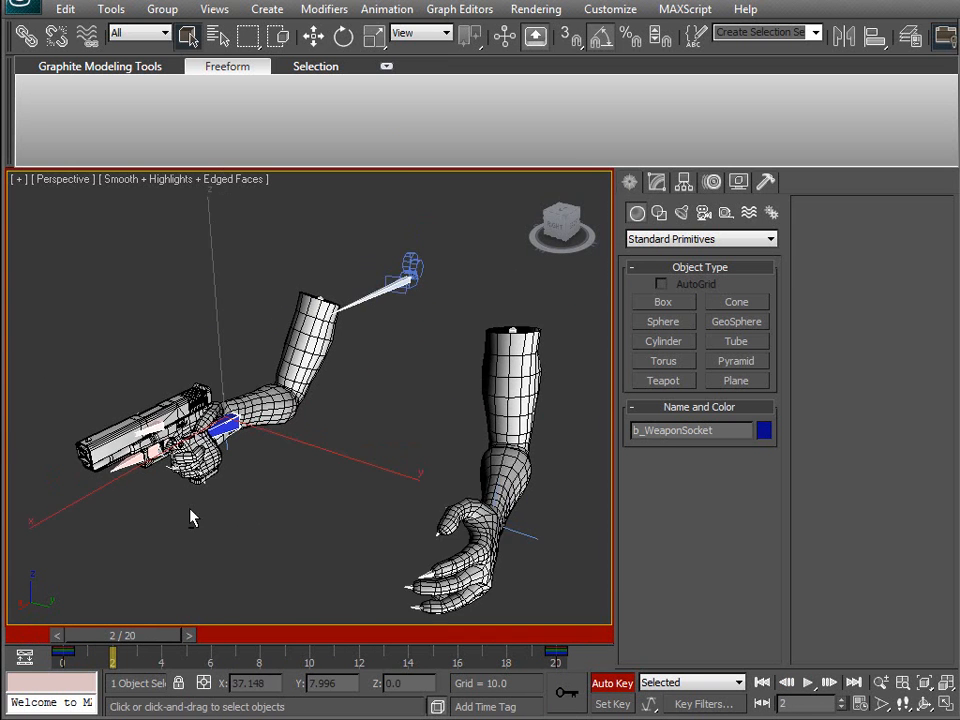
middle_click_drag(167, 491, 480, 486, "alt")
scroll(252, 458, "up", 5)
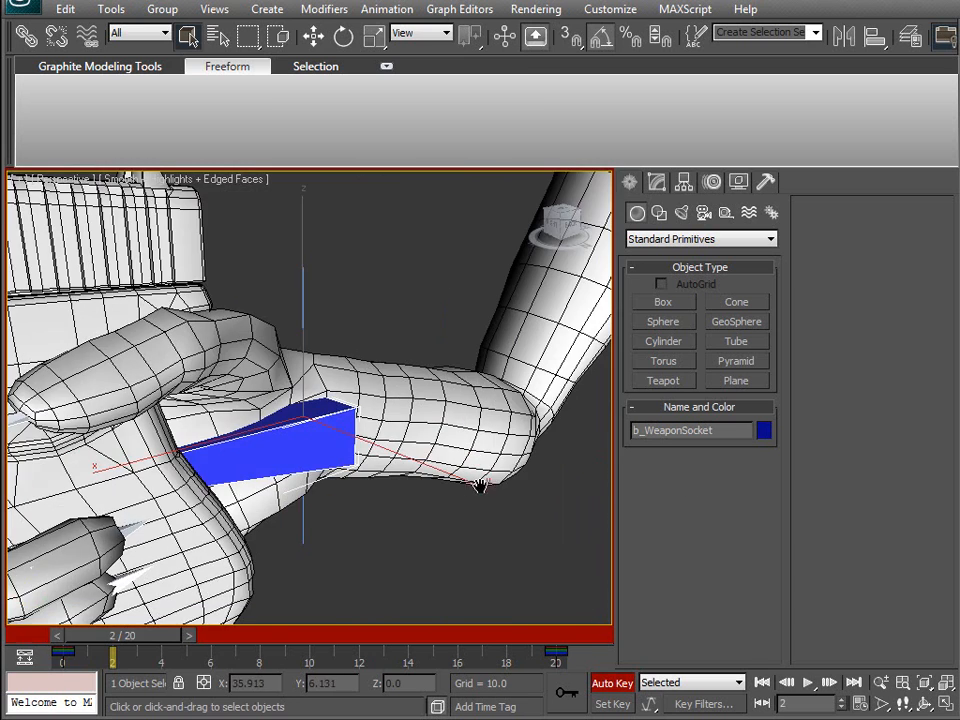
scroll(322, 427, "down", 10)
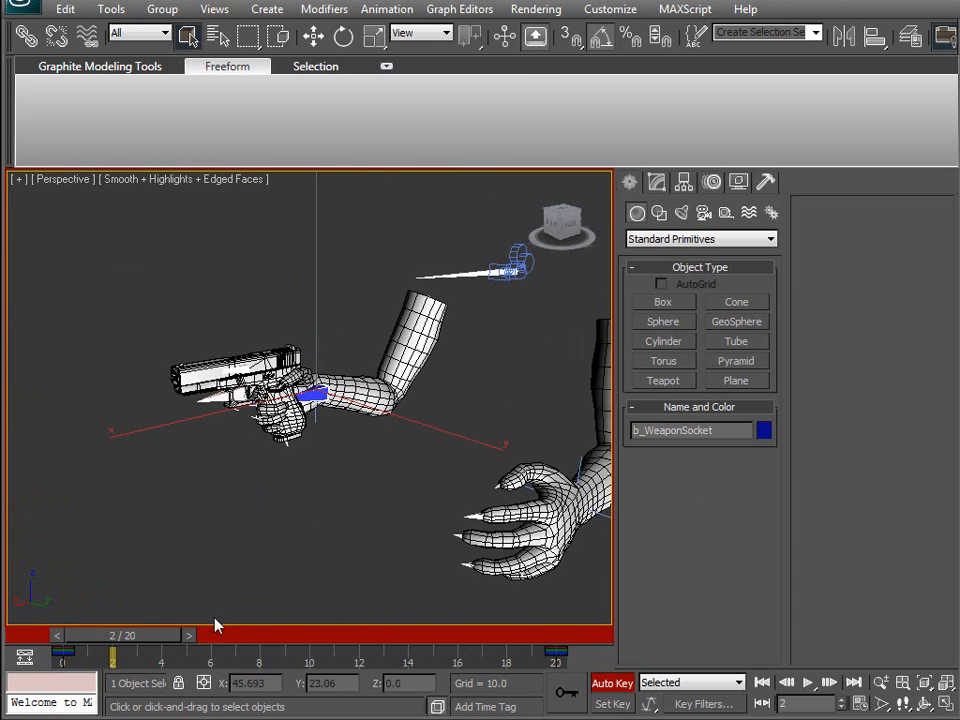
Step: At frame 6, move the b_WeaponSocket bone backward along X to about 11.455 for the recoil
mouse_move(143, 637)
left_mouse_down()
mouse_move(115, 637)
mouse_move(268, 645)
left_mouse_up()
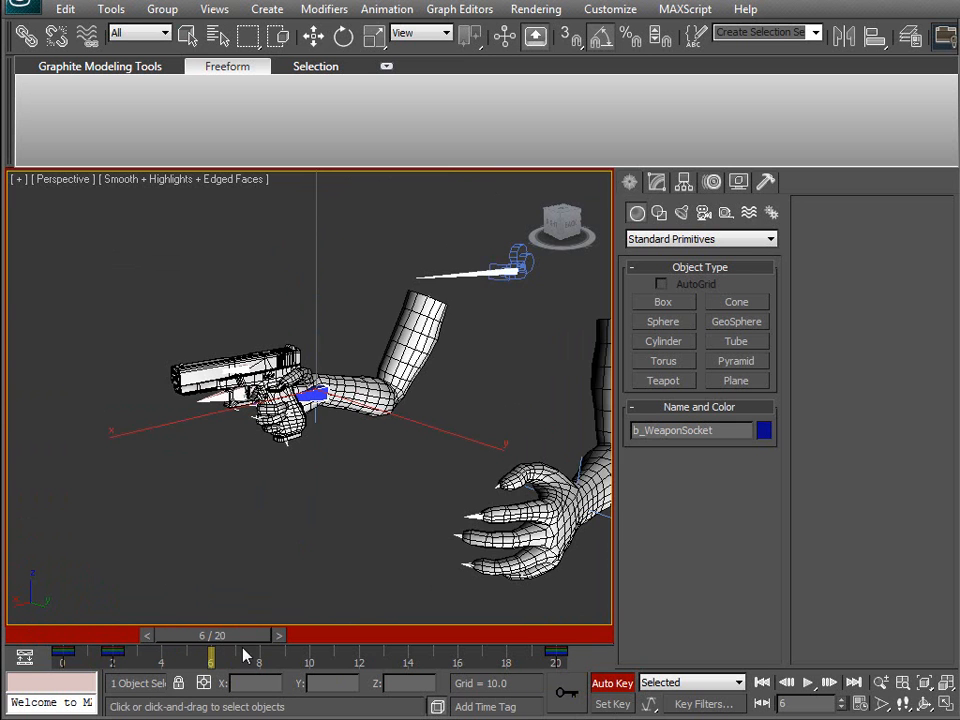
middle_click_drag(281, 496, 245, 540)
key("w")
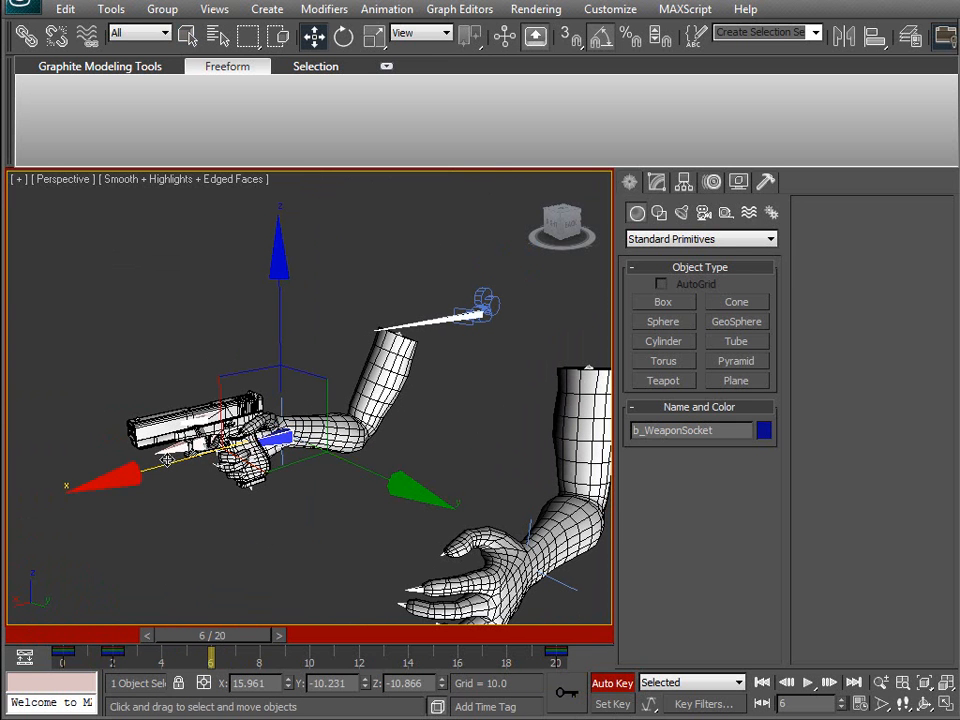
left_click_drag(172, 465, 204, 465)
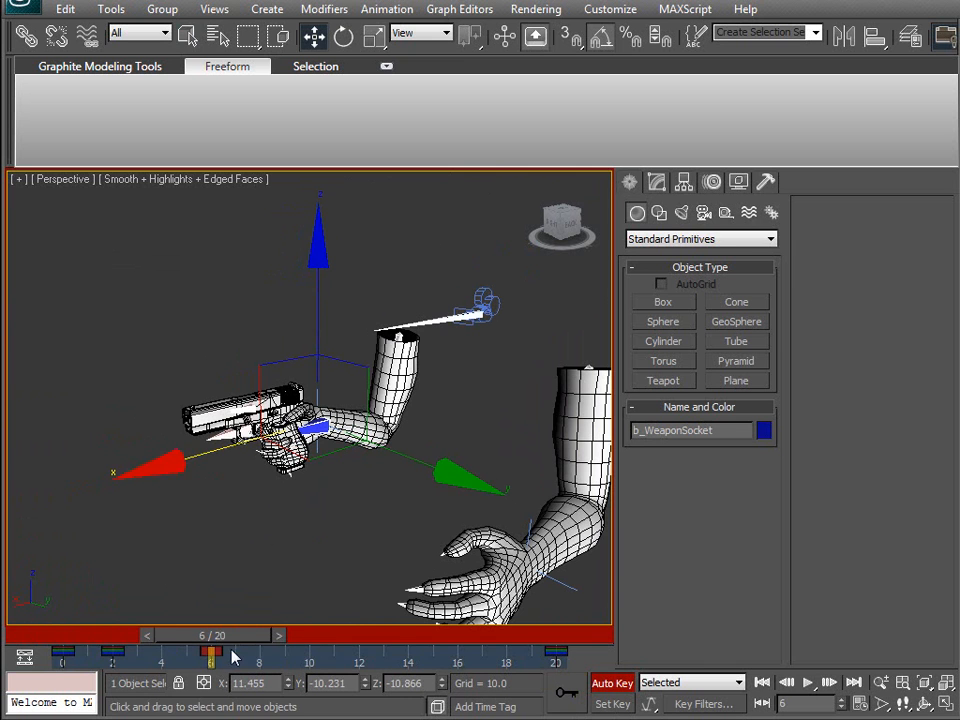
Step: At frame 10, rotate the b_WeaponSocket bone to -15 degrees on Y and play back the animation
left_click_drag(220, 640, 306, 634)
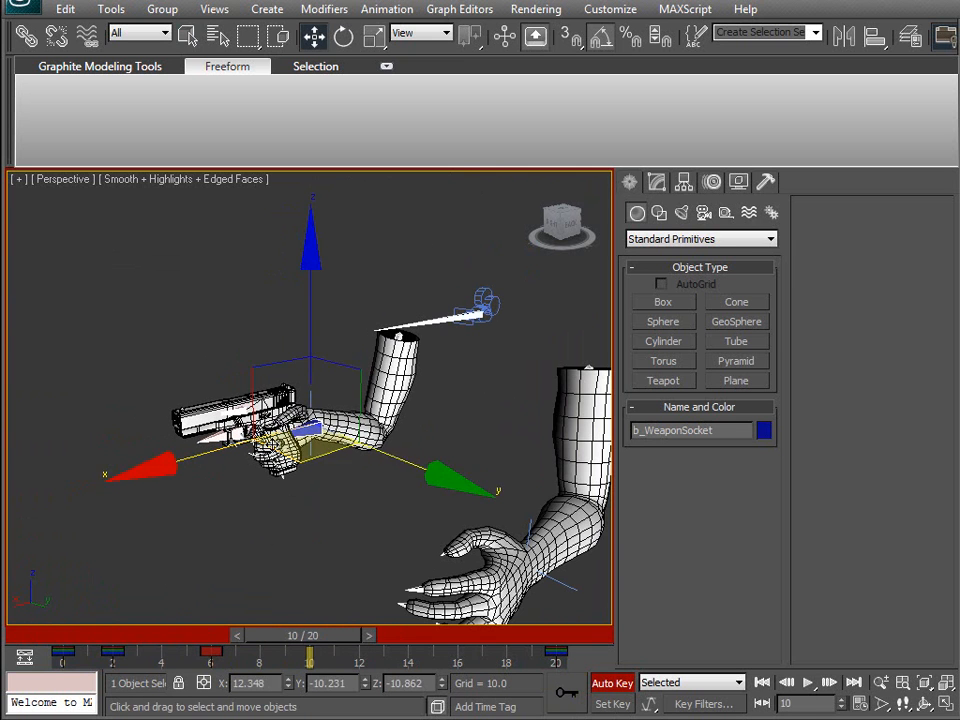
key("e")
left_click_drag(214, 321, 224, 307)
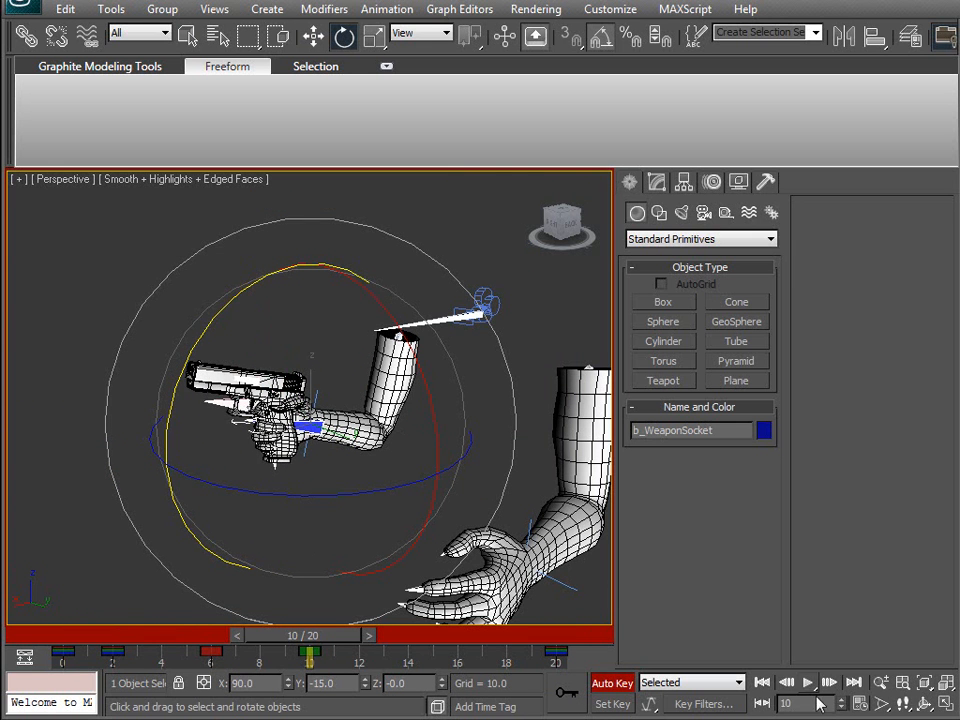
left_click(806, 682)
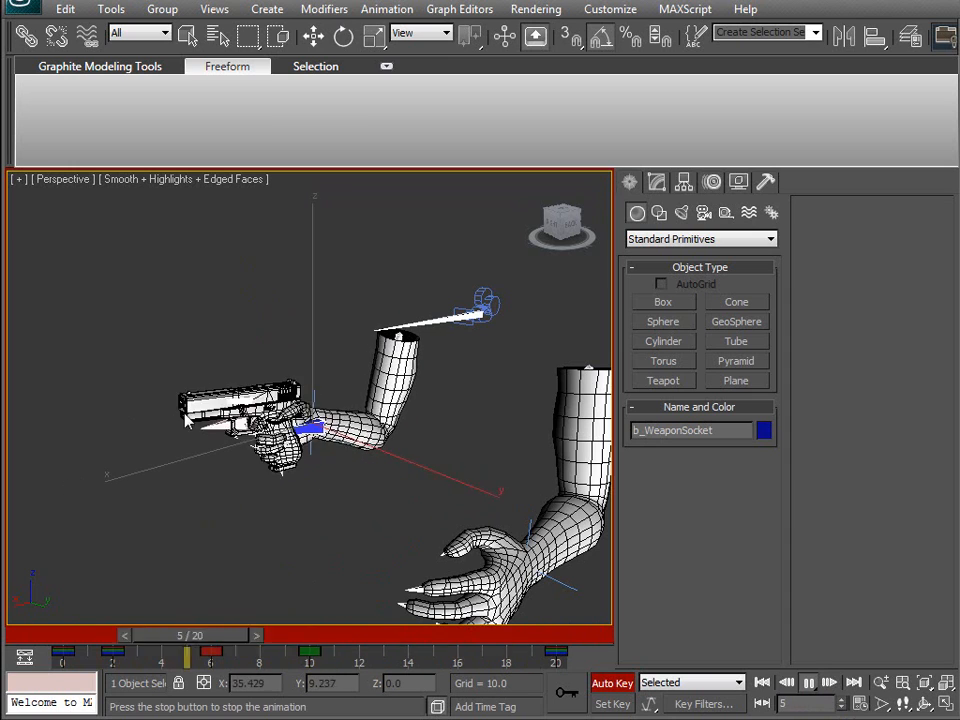
left_click(808, 683)
Step: At frame 6, key the b_WeaponSocket bone and rotate it to -2.5 degrees on Y
left_click_drag(205, 636, 257, 637)
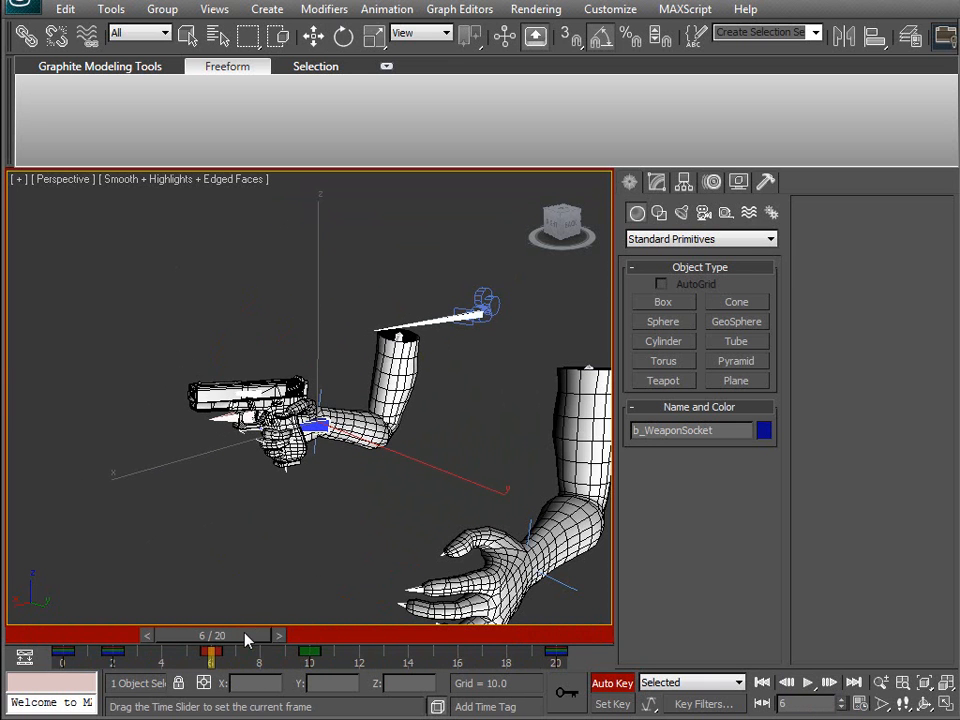
key("e")
left_click(577, 695)
scroll(330, 437, "up", 4)
middle_click_drag(331, 438, 361, 397)
left_click_drag(266, 283, 249, 322)
mouse_move(225, 638)
left_mouse_down()
mouse_move(150, 640)
mouse_move(540, 636)
mouse_move(120, 636)
mouse_move(240, 635)
left_mouse_up()
key("e")
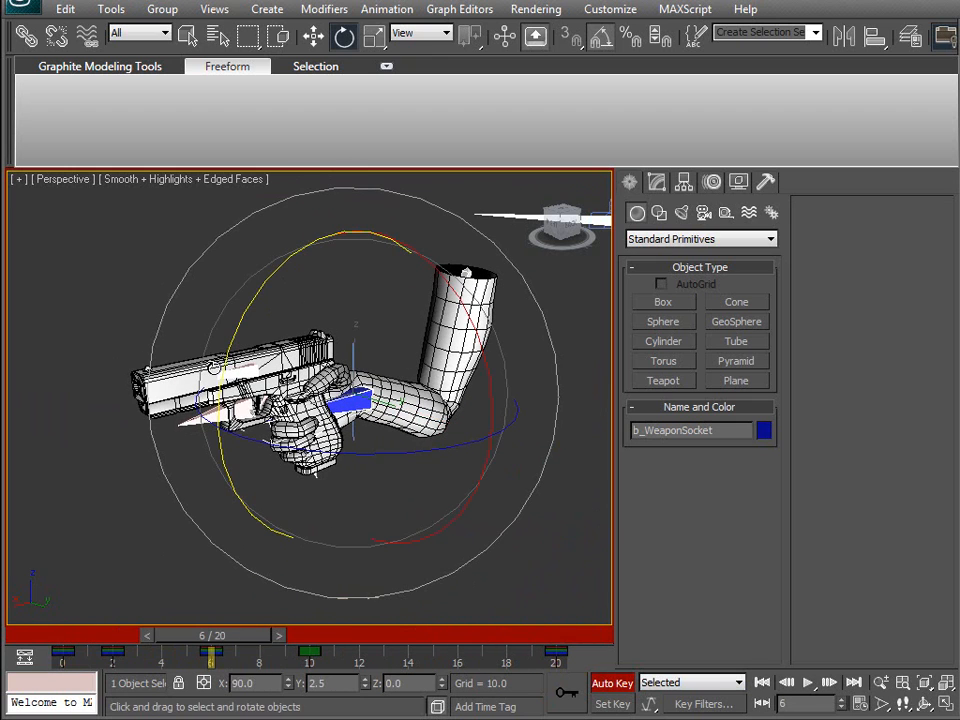
mouse_move(225, 366)
left_mouse_down()
mouse_move(234, 335)
mouse_move(219, 359)
left_mouse_up()
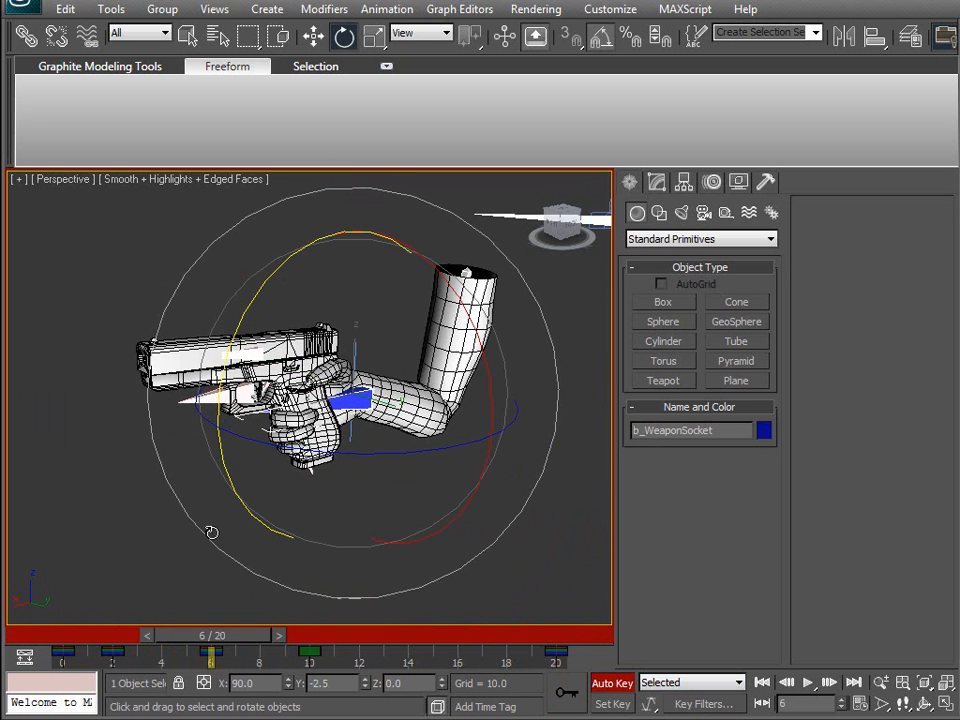
Step: Review the opening frames, go to frame 2 and select the index-finger bone b_RFore3
key("q")
left_click_drag(210, 636, 71, 630)
key("e")
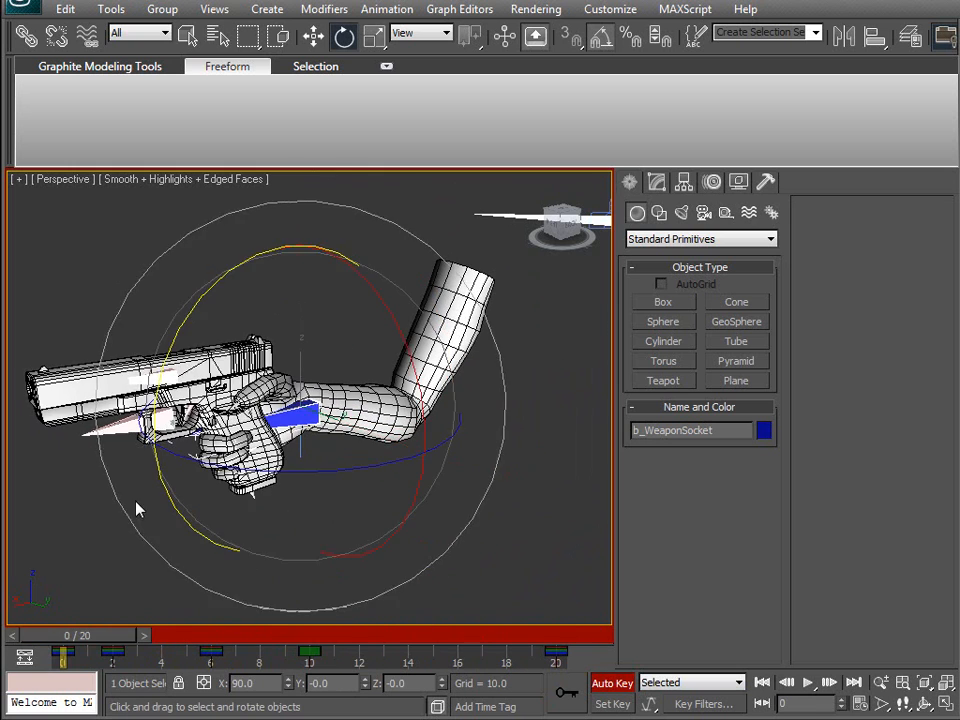
left_click_drag(148, 645, 82, 652)
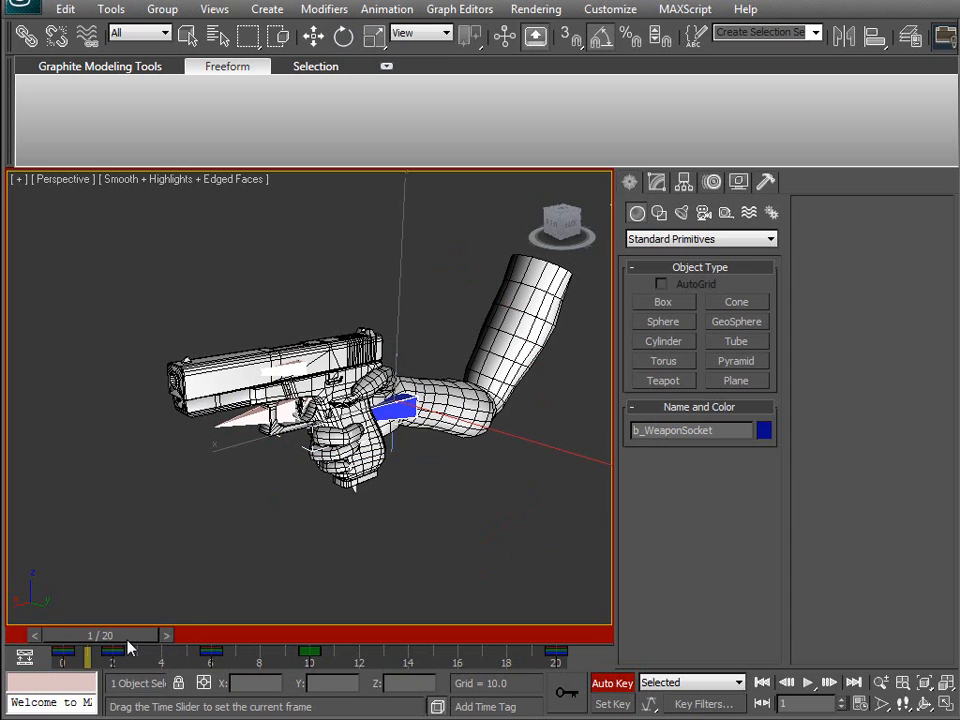
left_click_drag(139, 643, 152, 645)
key("e")
middle_click_drag(183, 497, 223, 484, "alt")
scroll(261, 467, "up", 5)
left_click(298, 457)
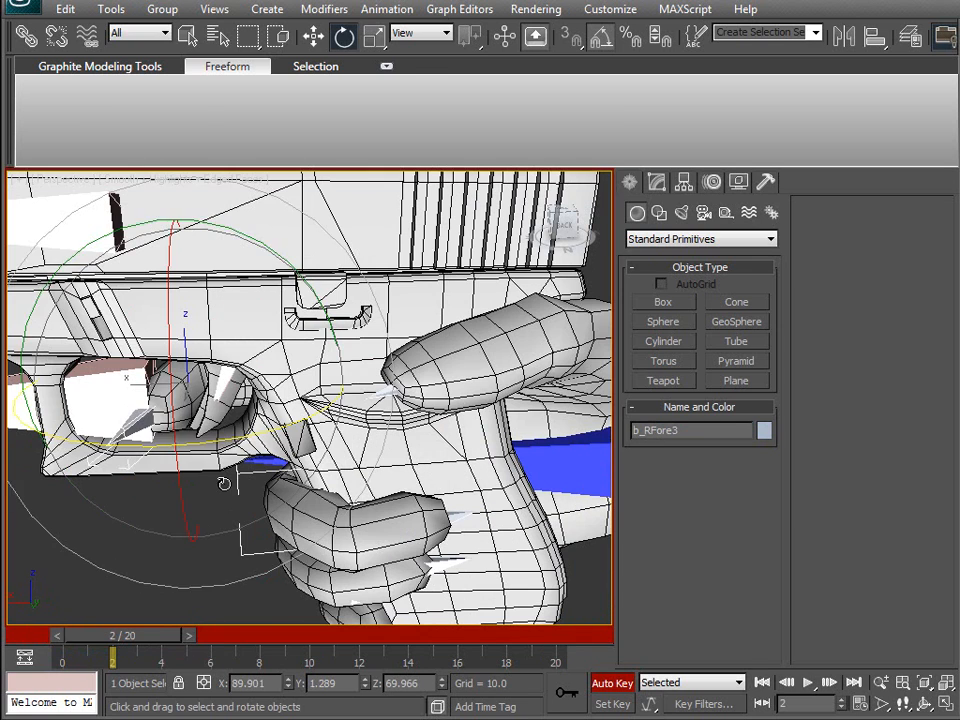
left_click_drag(144, 446, 270, 450)
Step: Freeze the Arm_unfold3d mesh so that only the bones can be picked
middle_click_drag(270, 450, 395, 443, "alt")
left_click(397, 410)
right_click(397, 410)
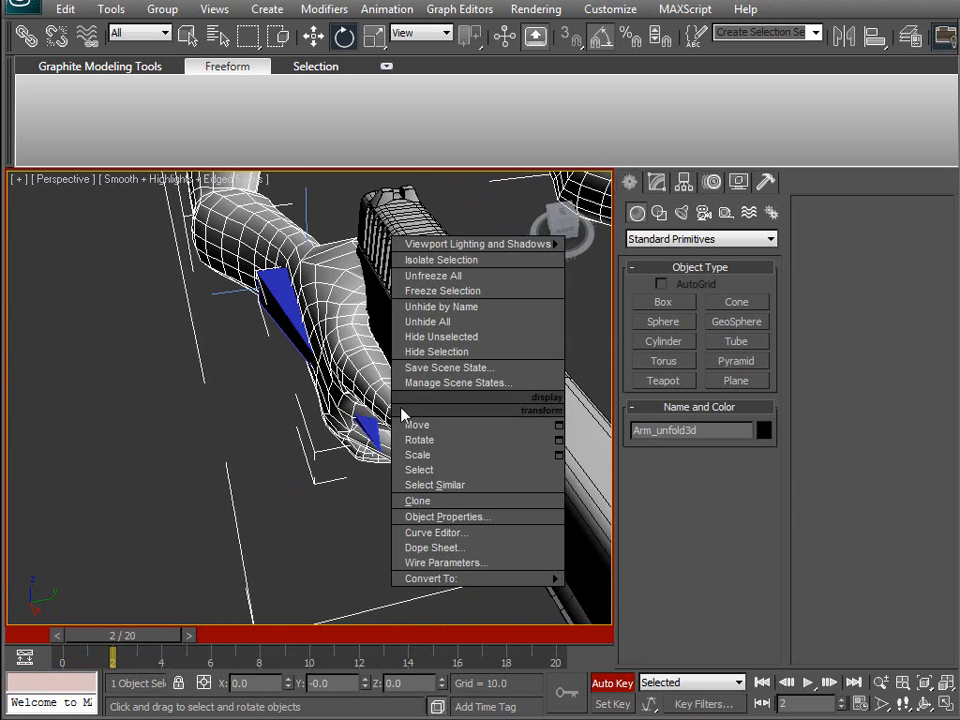
left_click(439, 291)
Step: At frame 2, rotate the index-finger bone b_RFore2 to start curling the finger against the trigger
left_click(404, 407)
middle_click_drag(404, 407, 208, 452, "alt")
scroll(272, 433, "up", 4)
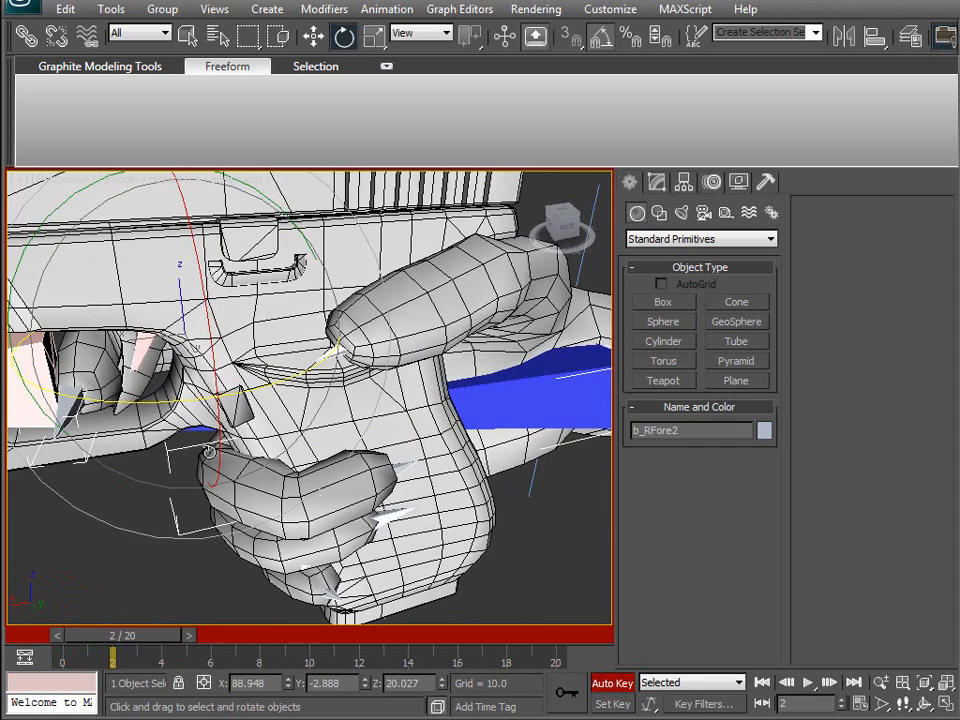
left_click_drag(160, 400, 163, 372)
left_click(148, 346)
middle_click_drag(148, 346, 303, 249, "alt")
left_click_drag(303, 249, 256, 269)
Step: Refine the trigger pull at frame 2 by rotating b_RFore2 to about 31.7 degrees on Z, and scrub to check it
middle_click_drag(184, 468, 223, 446, "alt")
middle_click_drag(223, 446, 435, 501)
left_click(462, 333)
middle_click_drag(459, 336, 299, 388, "alt")
scroll(302, 388, "up", 3)
left_click_drag(332, 373, 342, 374)
left_click_drag(163, 632, 305, 641)
key("e")
scroll(321, 488, "up", 2)
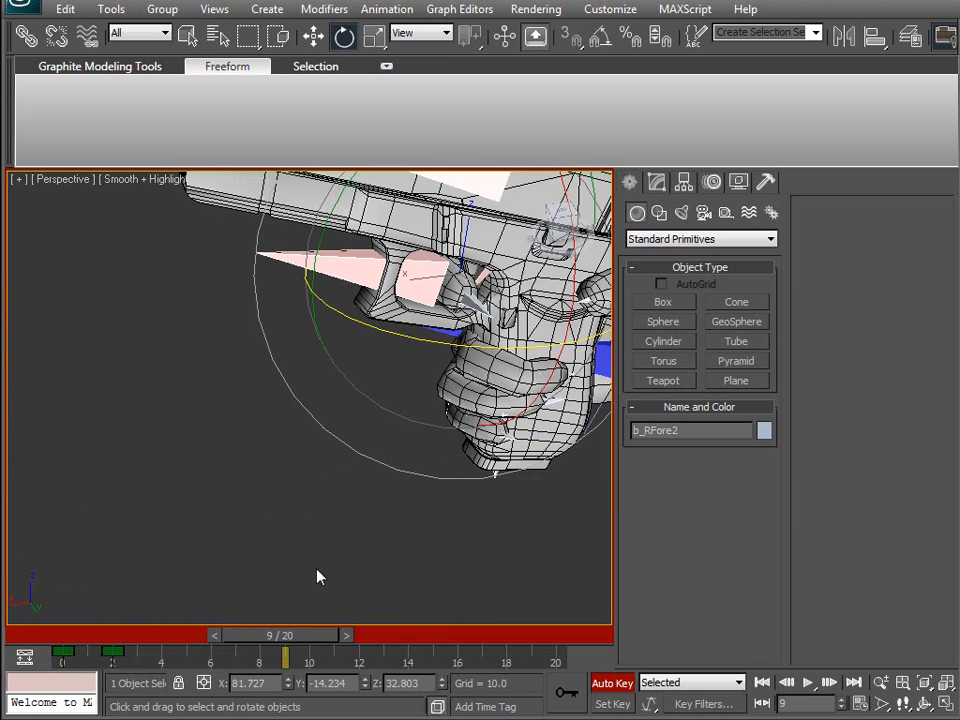
left_click_drag(291, 638, 122, 636)
middle_click_drag(261, 472, 238, 396, "alt")
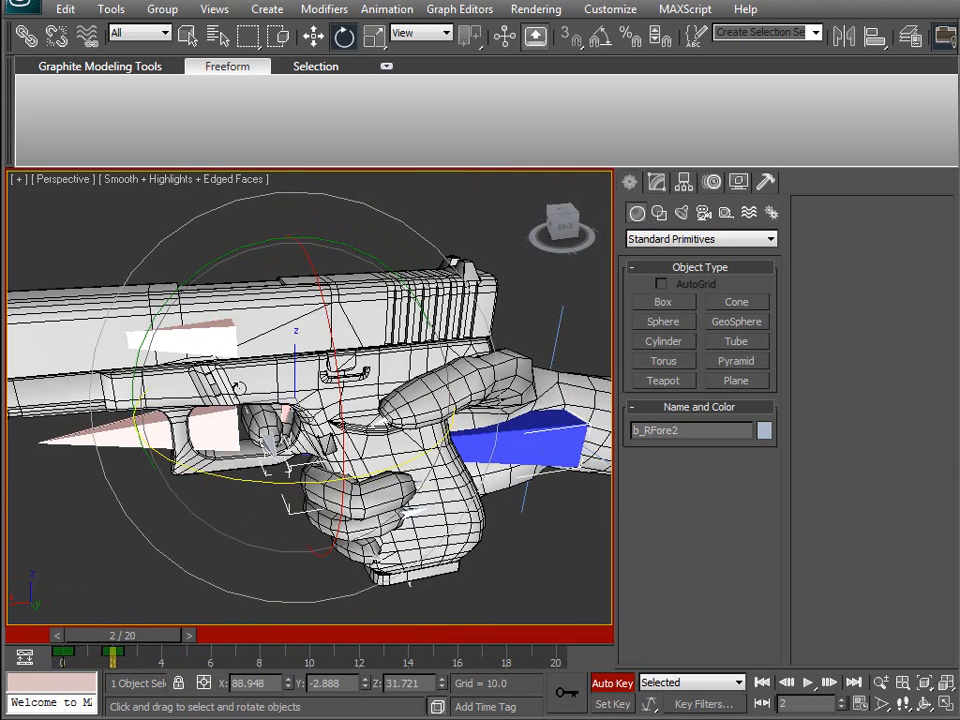
Step: Select all unfrozen objects and set keys for them at frames 0 and 2
left_click(231, 343)
middle_click_drag(228, 345, 277, 354)
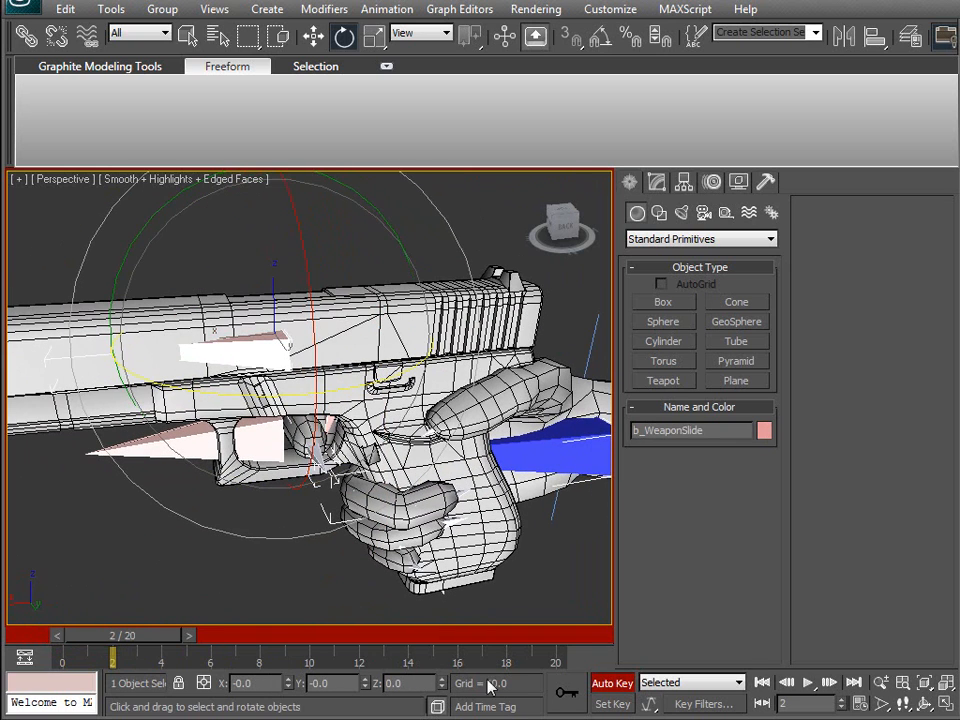
left_click_drag(165, 640, 115, 641)
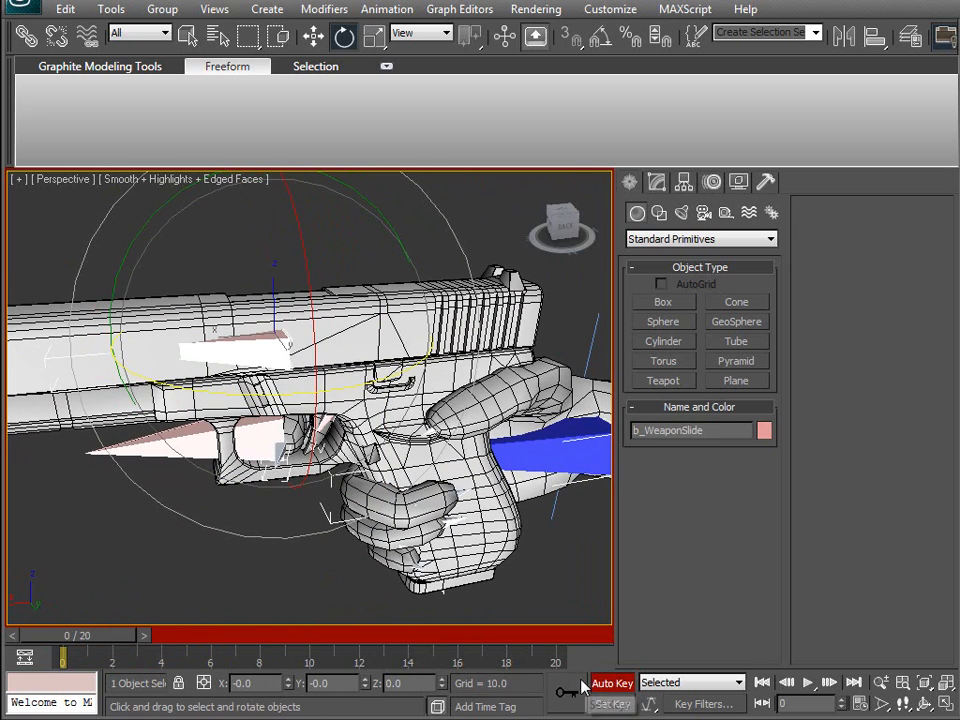
key("ctrl+a")
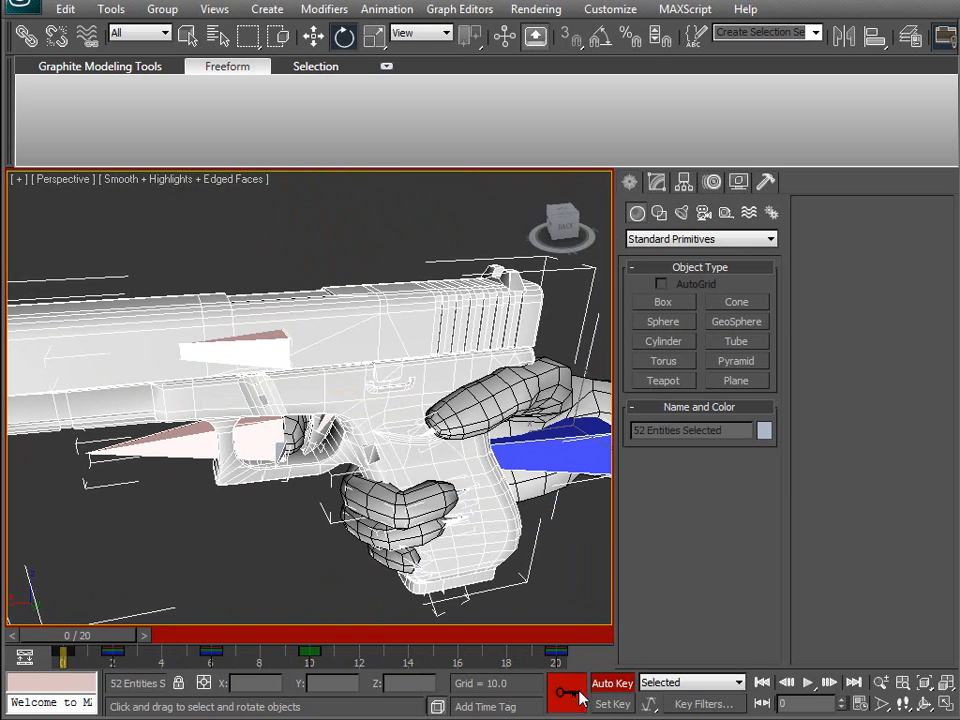
left_click_drag(100, 643, 142, 643)
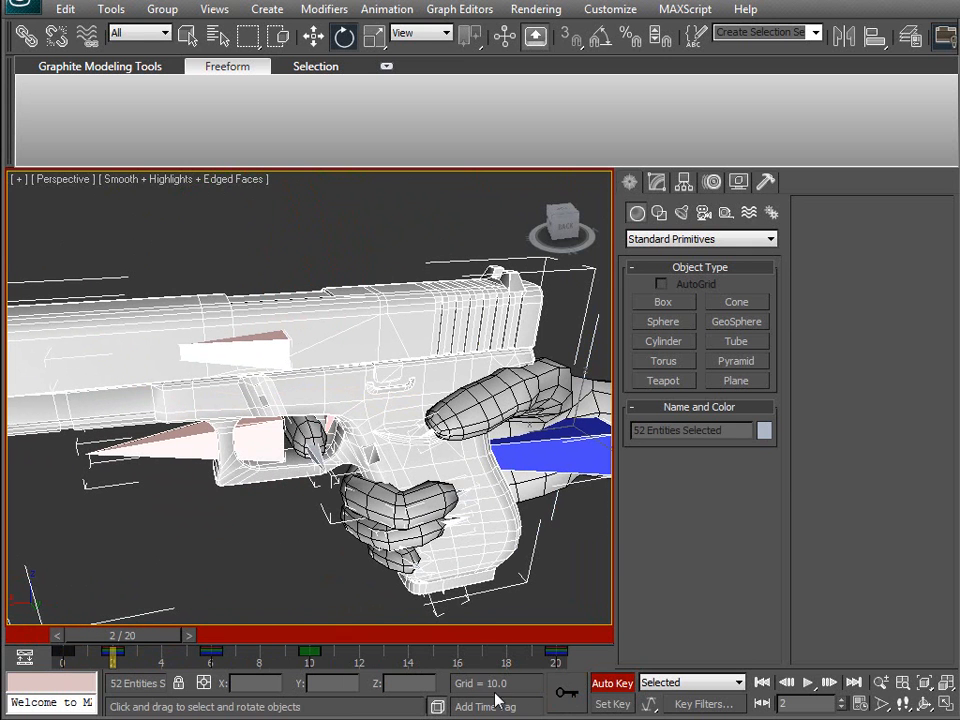
left_click(287, 510)
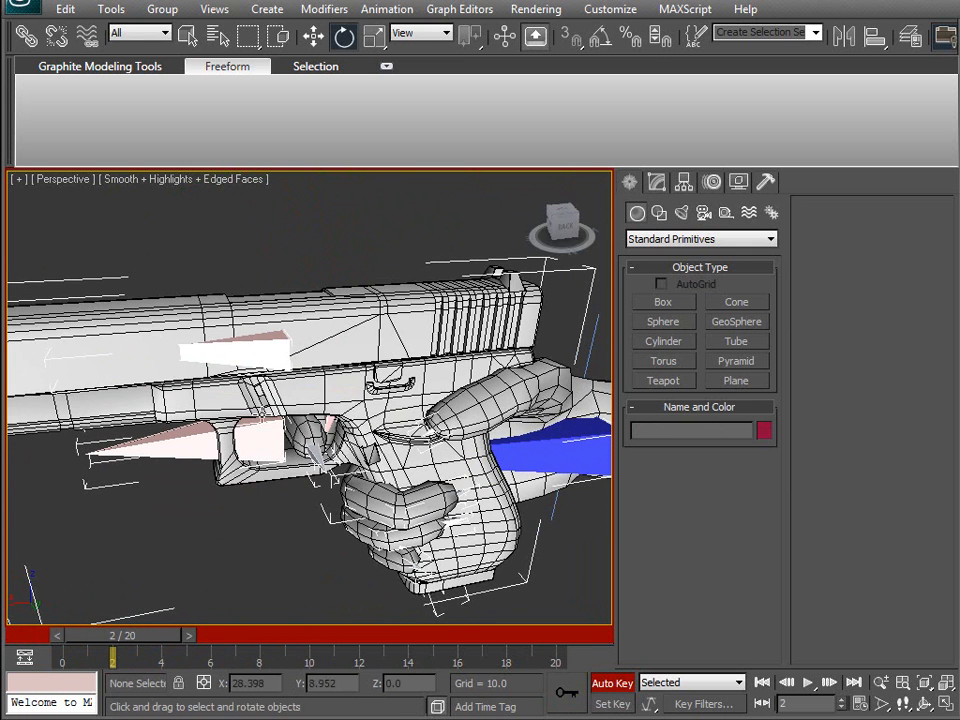
Step: At frame 4, move the b_WeaponSlide bone backward along X to about 20.389 to slide back the pistol's top
left_click(261, 352)
left_click_drag(118, 640, 166, 637)
key("w")
middle_click_drag(277, 398, 232, 413)
left_click_drag(155, 385, 250, 390)
key("ctrl+z")
key("ctrl+z")
left_click(253, 394)
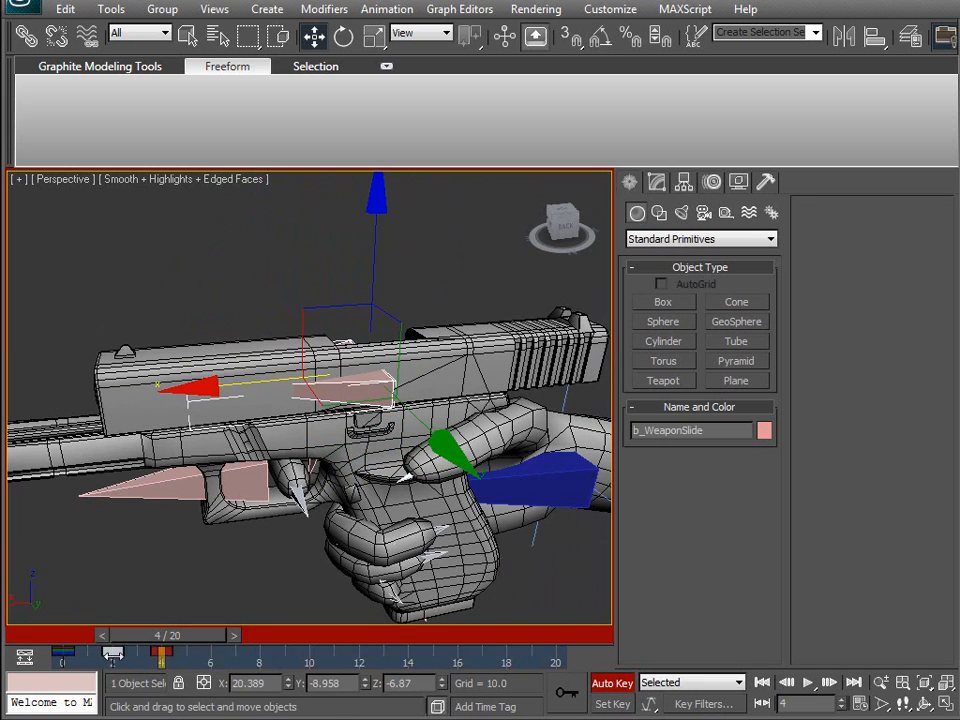
Step: Check the slide motion and select the index-finger bone together with the neighbouring trigger bone
left_click_drag(205, 636, 133, 655)
key("w")
middle_click_drag(260, 470, 399, 497, "alt")
scroll(350, 498, "up", 3)
left_click_drag(100, 637, 412, 637)
middle_click_drag(410, 557, 241, 398, "alt")
left_click(353, 375, "ctrl")
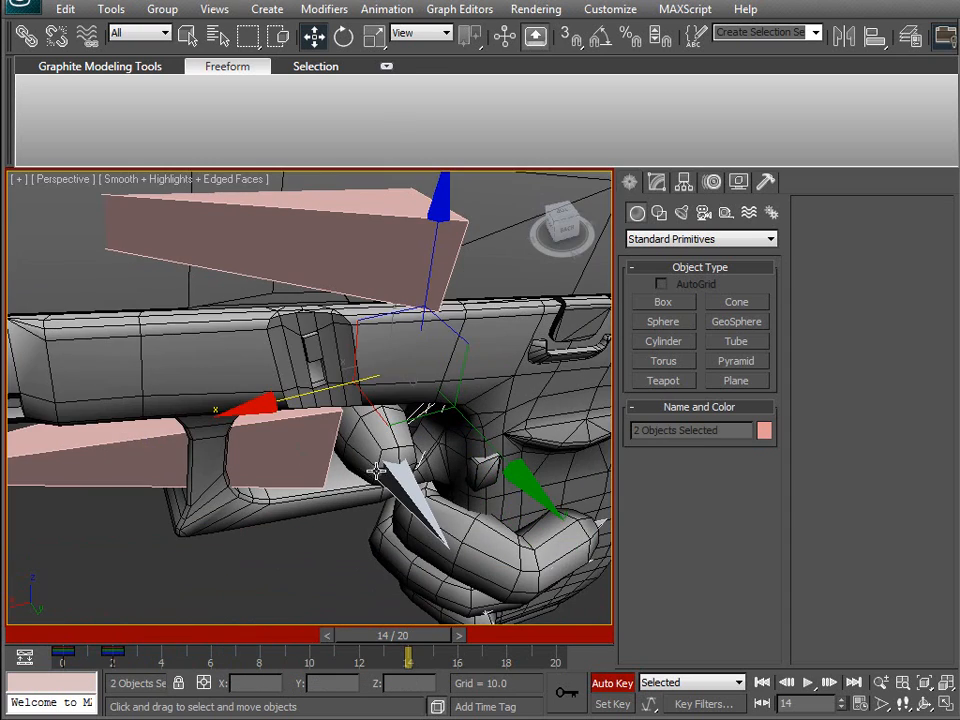
Step: Copy the frame 0 keys of the selected trigger and finger bones to frame 6 and scrub to check the motion
left_click_drag(395, 640, 133, 650)
left_click(63, 655)
middle_click_drag(261, 551, 168, 572, "alt")
left_click_drag(97, 653, 208, 651)
key("w")
middle_click_drag(369, 525, 305, 553, "alt")
left_click_drag(148, 636, 576, 652)
left_click(78, 636)
key("w")
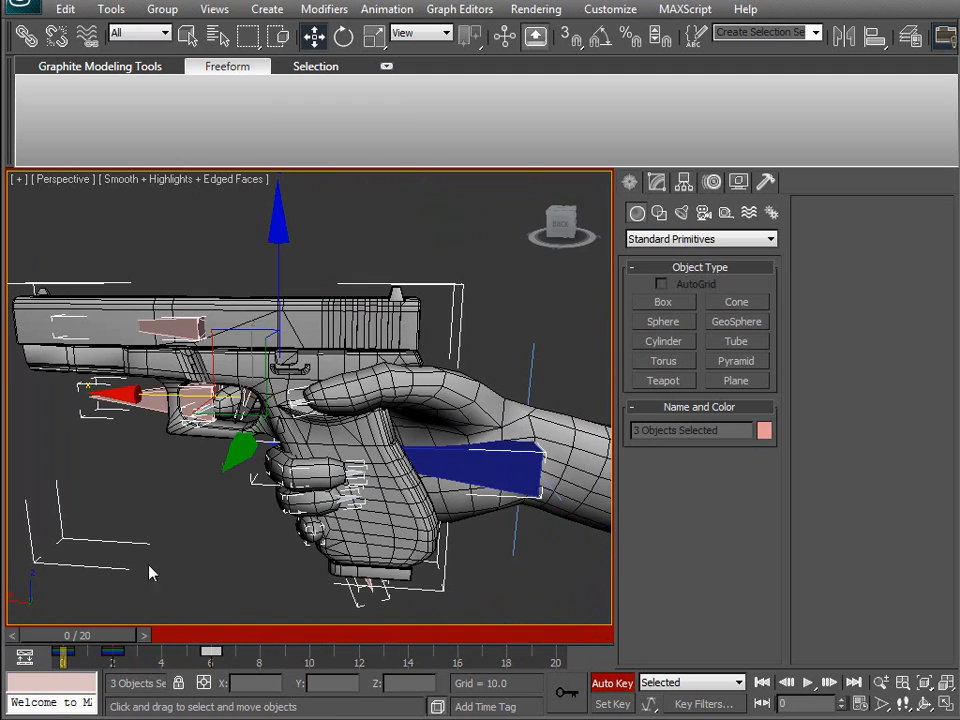
Step: At frame 2, rotate the right thumb tip bone b_RThumb3 slightly around its local axis
left_click(291, 414)
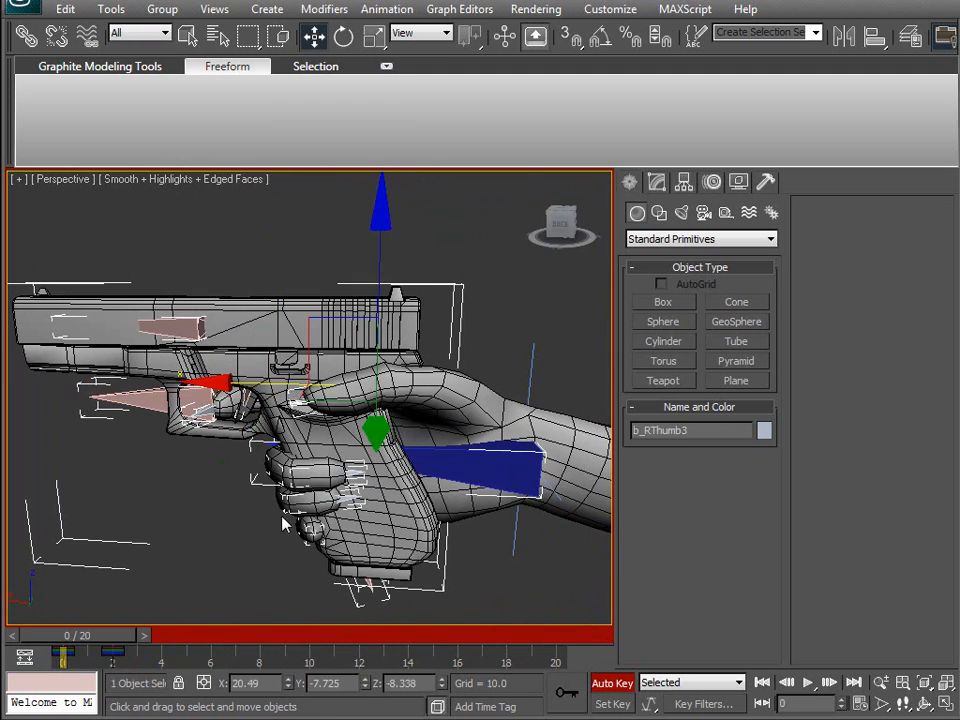
left_click_drag(103, 637, 139, 637)
key("e")
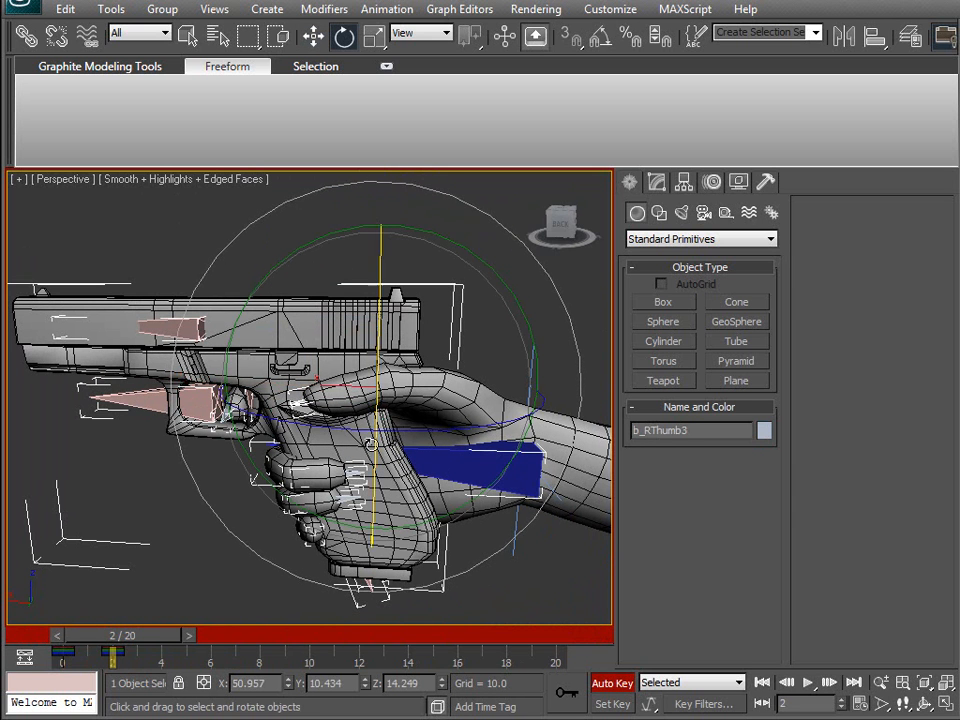
left_click(445, 33)
left_click(405, 96)
left_click_drag(359, 269, 341, 272)
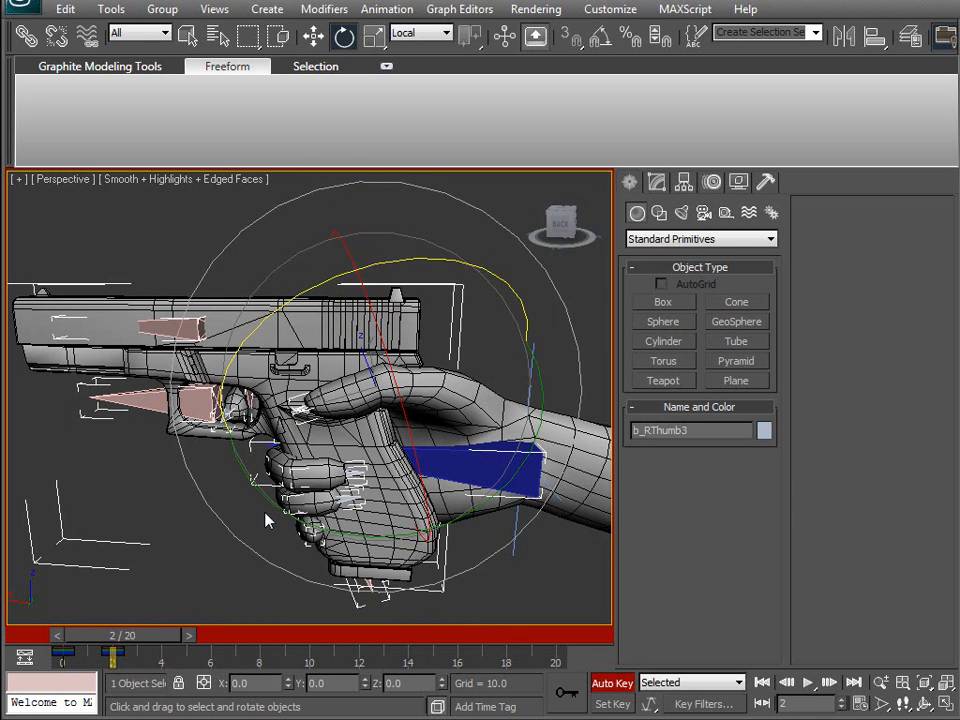
Step: At frame 2, rotate the middle finger bone b_RMid3 and a lower finger bone slightly to tighten the grip
left_click(352, 472)
key("z")
middle_click_drag(345, 504, 270, 576, "alt")
left_click_drag(197, 442, 229, 454)
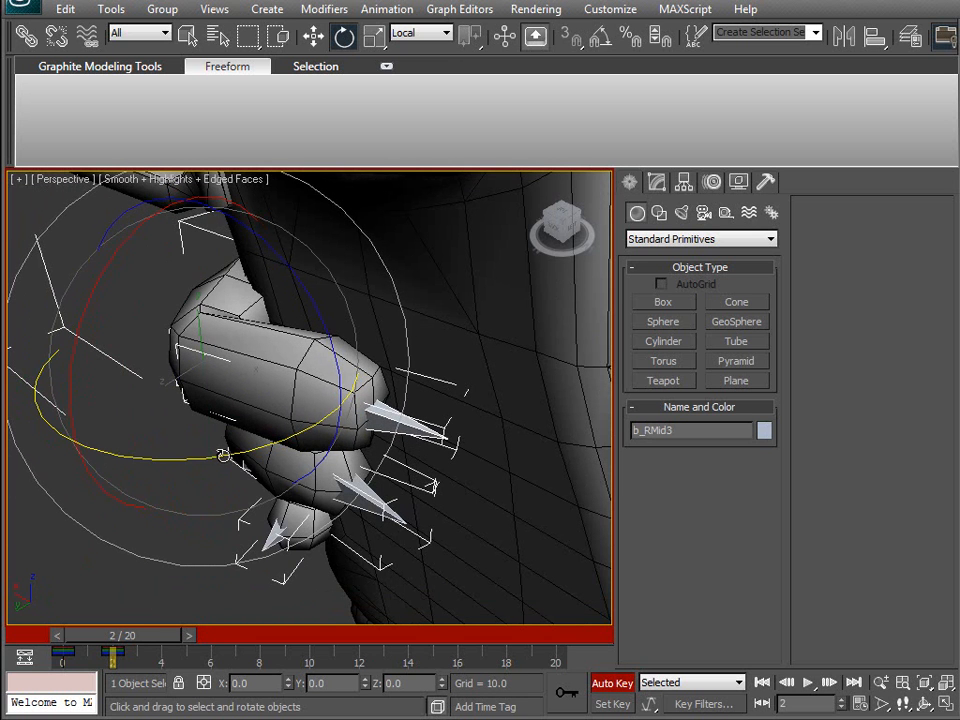
left_click(287, 508)
left_click_drag(271, 512, 277, 513)
middle_click_drag(270, 527, 298, 507)
Step: Select the three rotated finger and thumb bones together and copy their frame 0 keys to frame 6
left_click(424, 404, "ctrl")
middle_click_drag(426, 402, 271, 410)
scroll(264, 505, "down", 4)
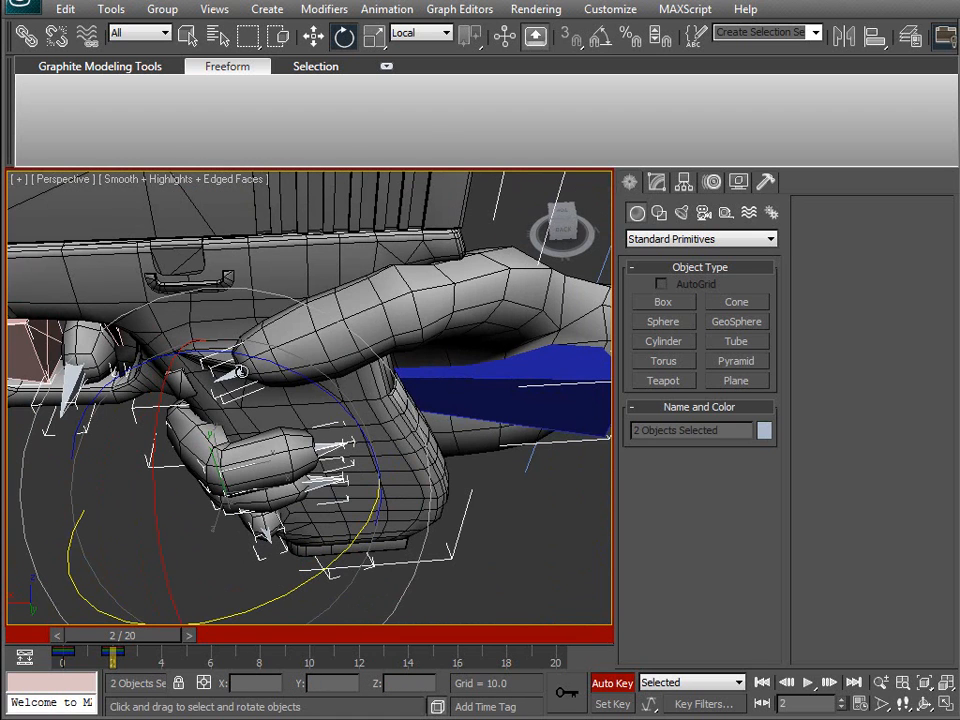
left_click_drag(96, 651, 12, 665)
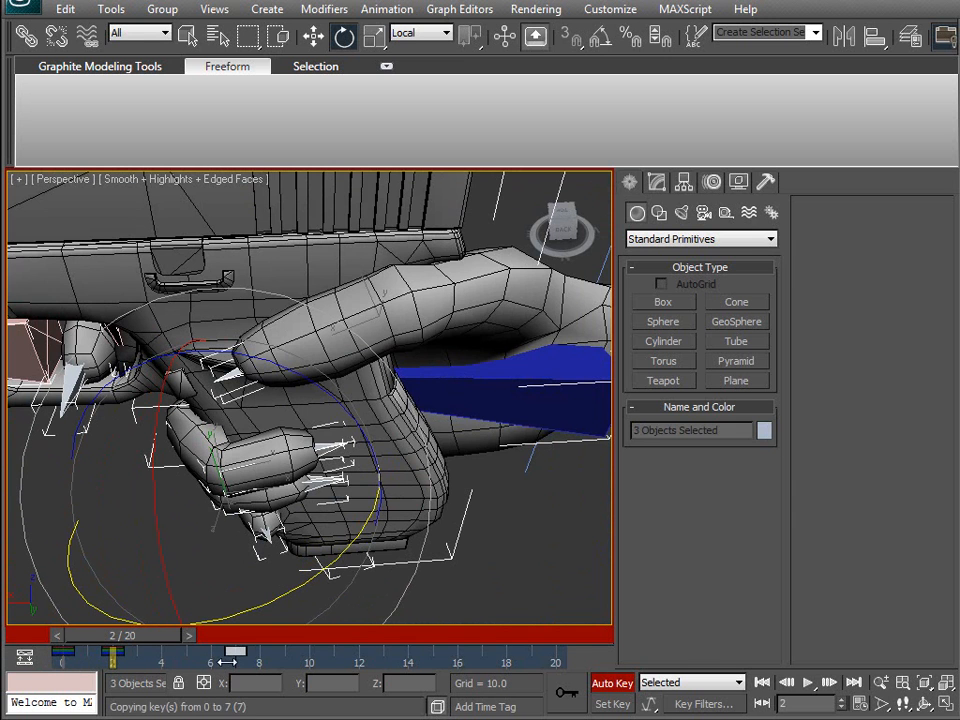
left_click_drag(155, 641, 267, 678)
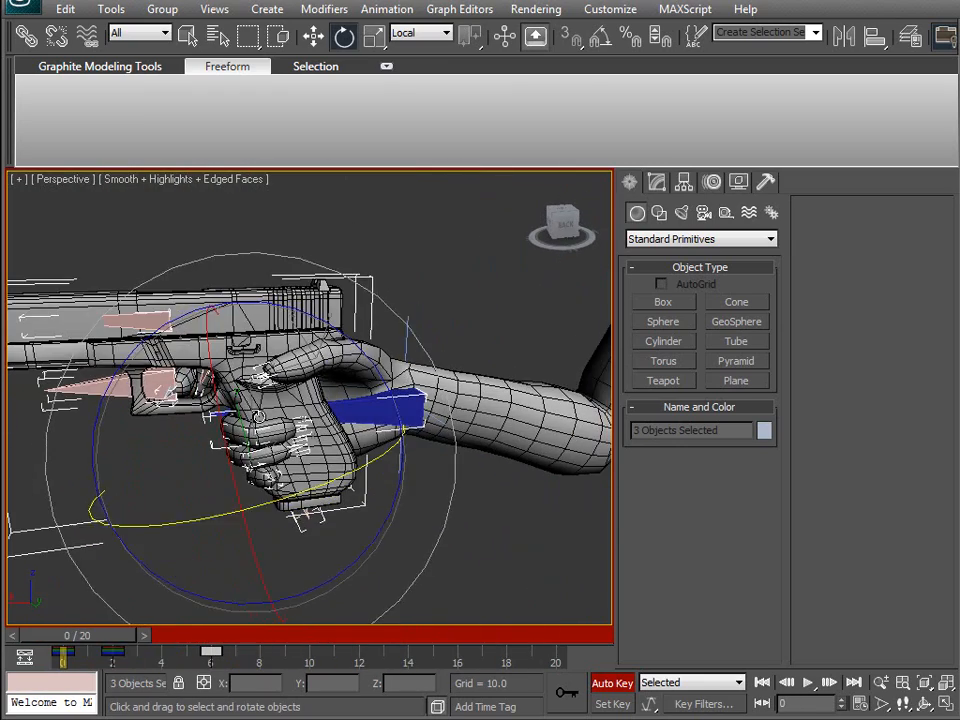
Step: Scrub and play the animation from several angles to check the finger, recoil and slide motion
left_click_drag(115, 642, 647, 658)
key("e")
middle_click_drag(461, 571, 477, 537)
scroll(417, 590, "down", 3)
middle_click_drag(345, 475, 468, 489, "alt")
left_click(812, 686)
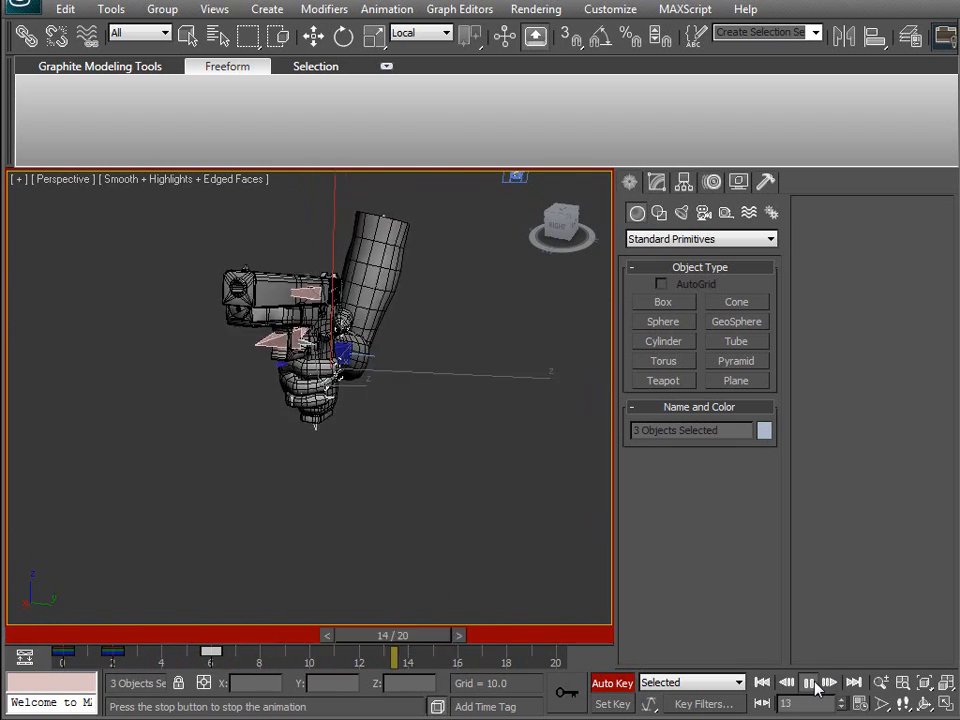
left_click(812, 684)
left_click_drag(243, 641, 39, 632)
middle_click_drag(385, 478, 275, 497, "alt")
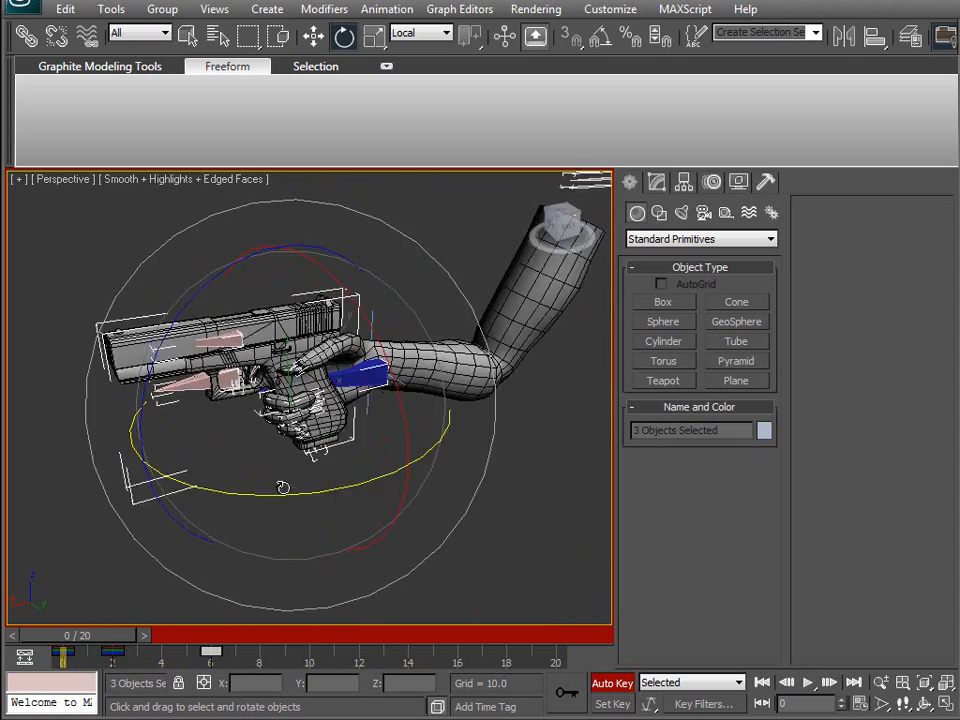
left_click_drag(101, 636, 167, 690)
key("e")
left_click(810, 683)
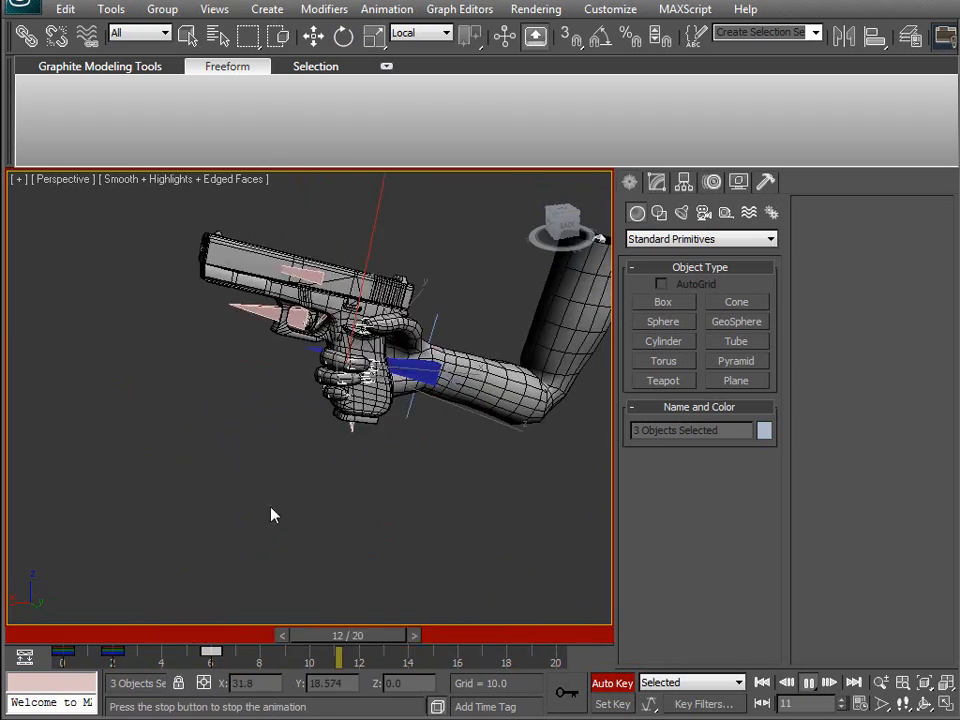
left_click(809, 682)
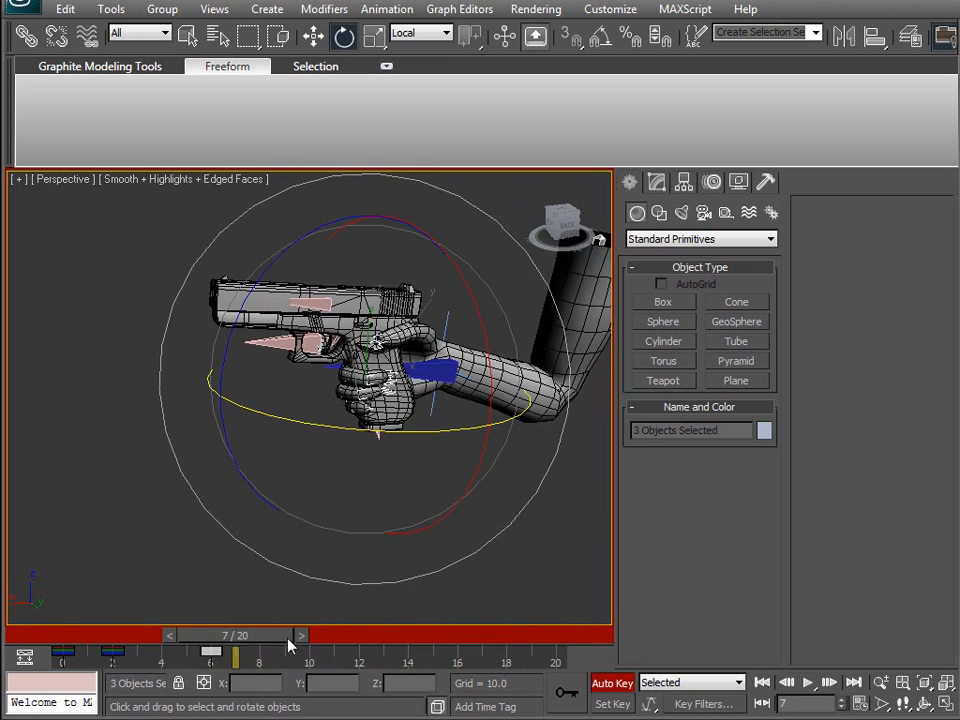
left_click_drag(303, 636, 141, 634)
Step: Set the animation end time to frame 8 and play the shortened range to check the shot
right_click(811, 682)
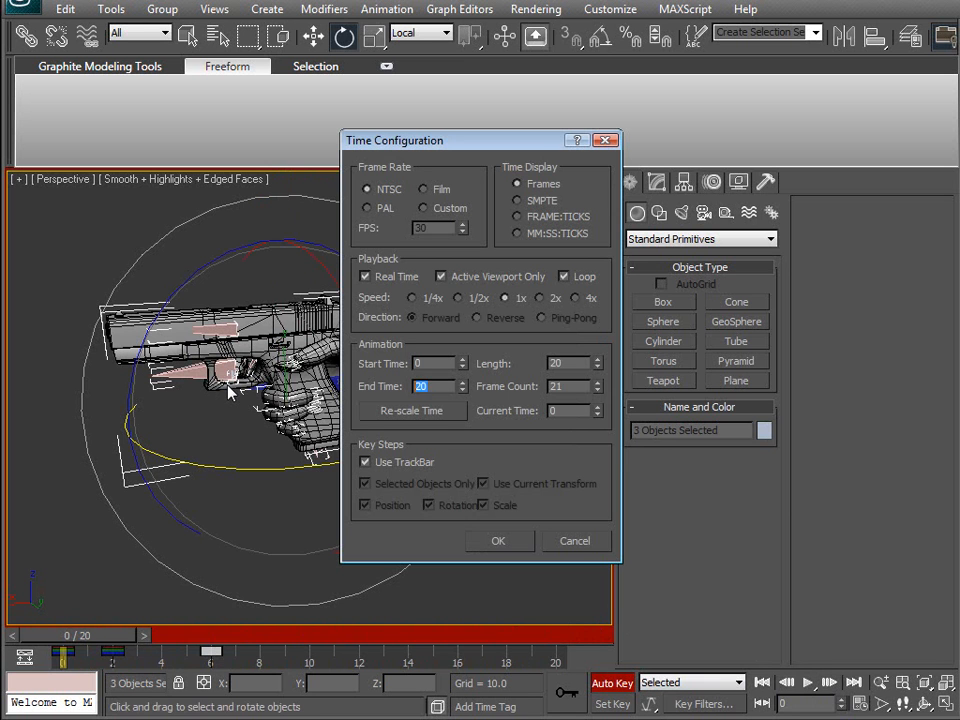
type("8")
key("Return")
left_click(500, 542)
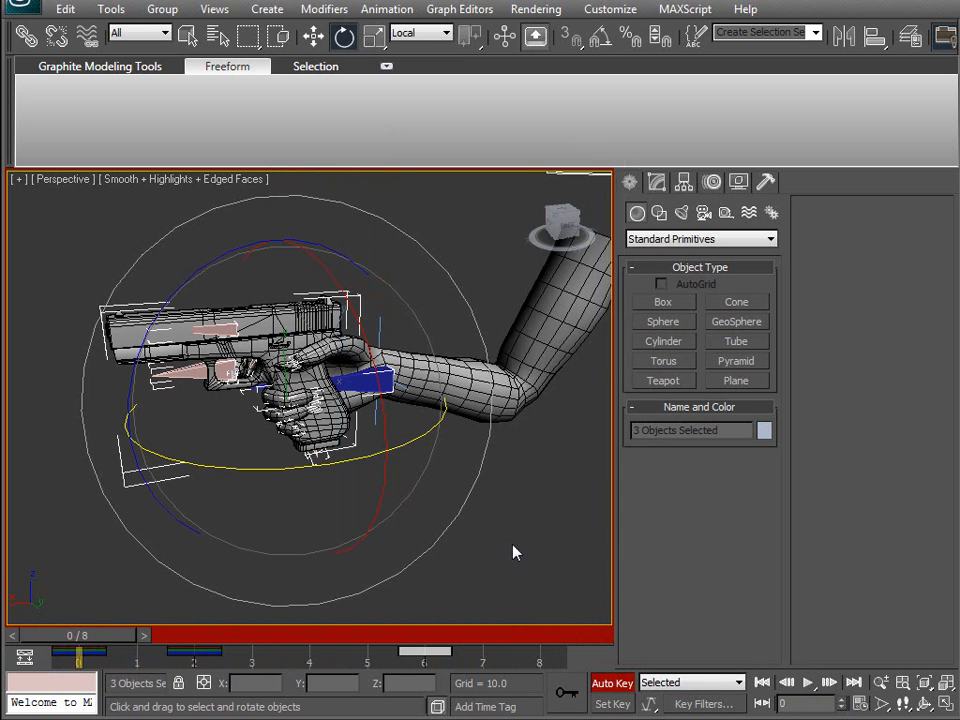
left_click(810, 682)
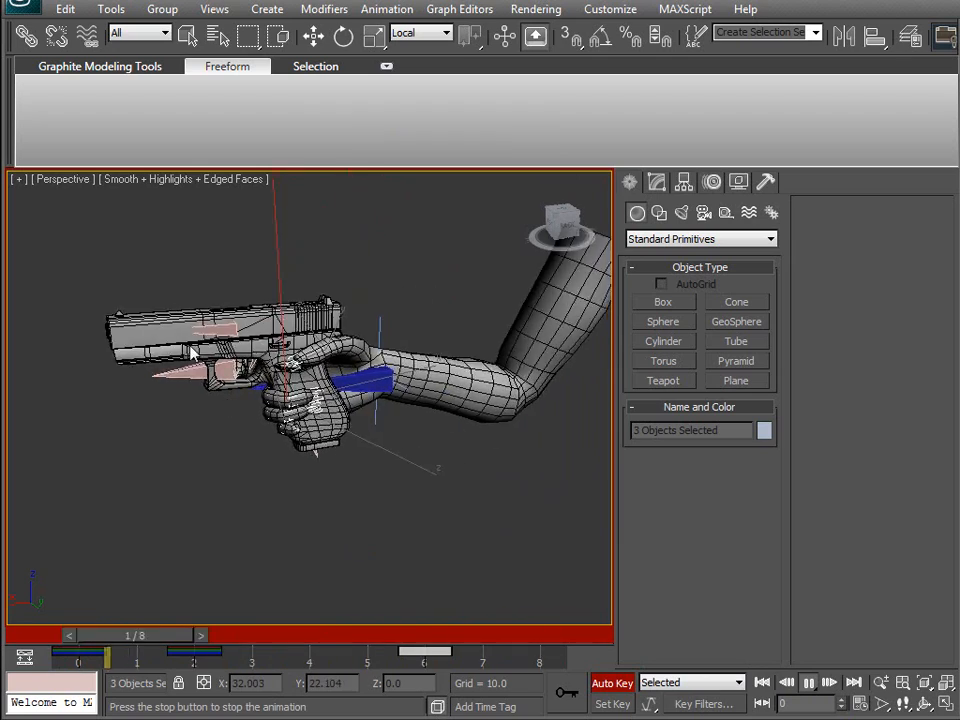
left_click(810, 682)
key("e")
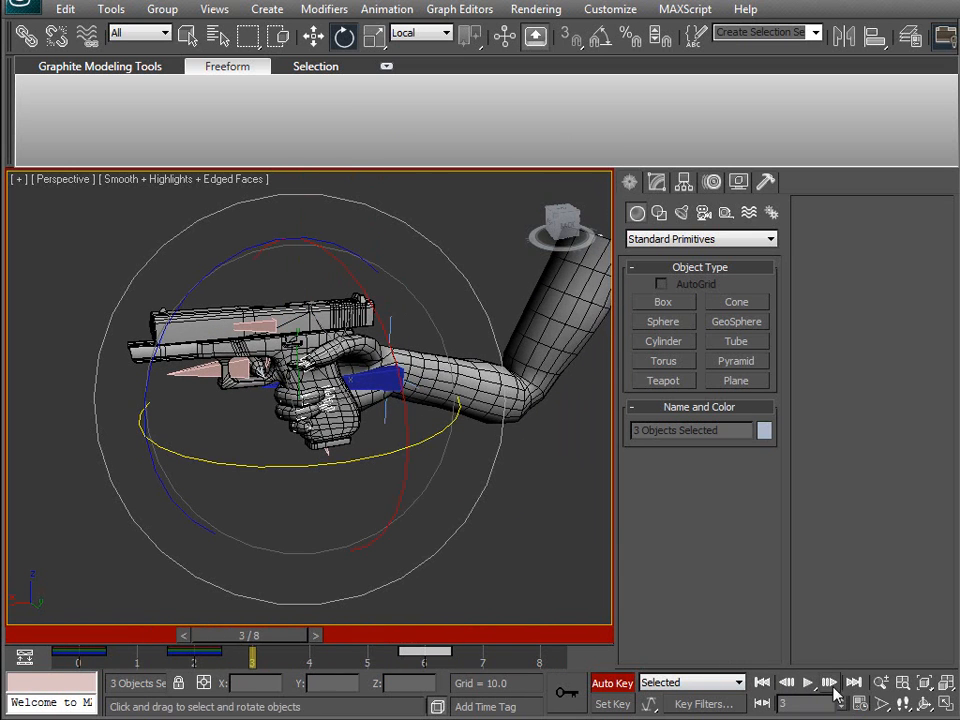
Step: Set the animation end time to frame 20 and play the full animation
right_click(812, 688)
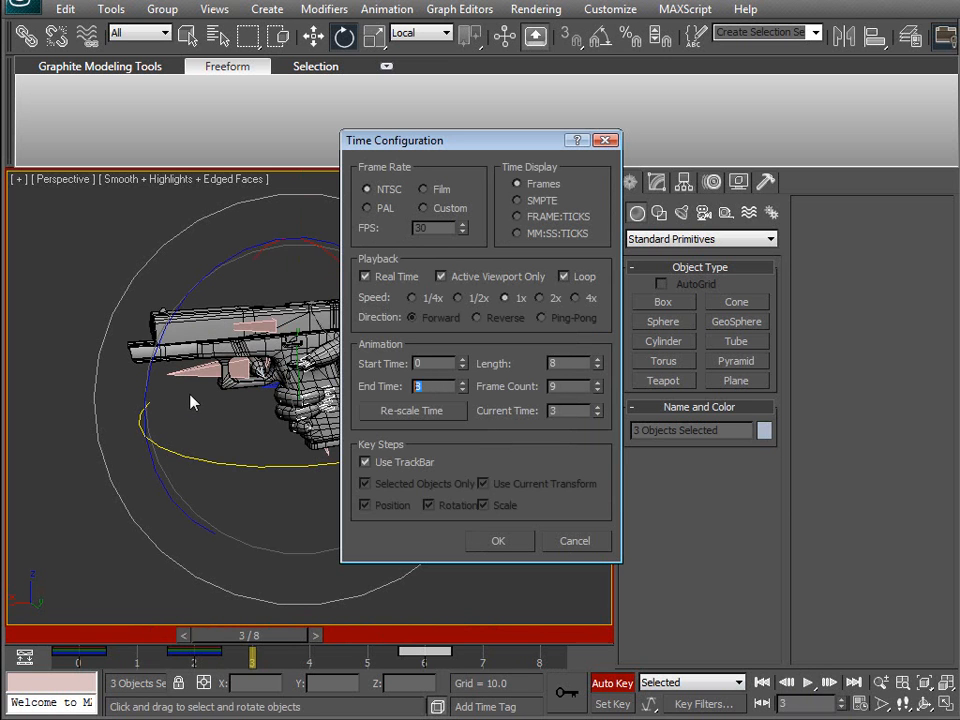
type("20")
key("Return")
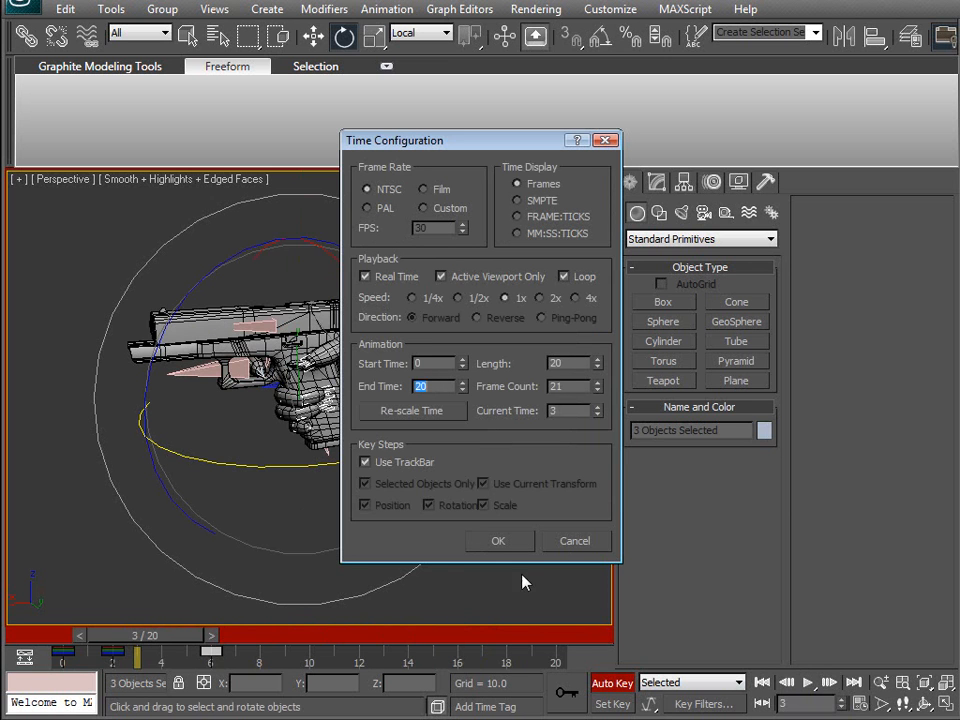
left_click(498, 541)
left_click(809, 684)
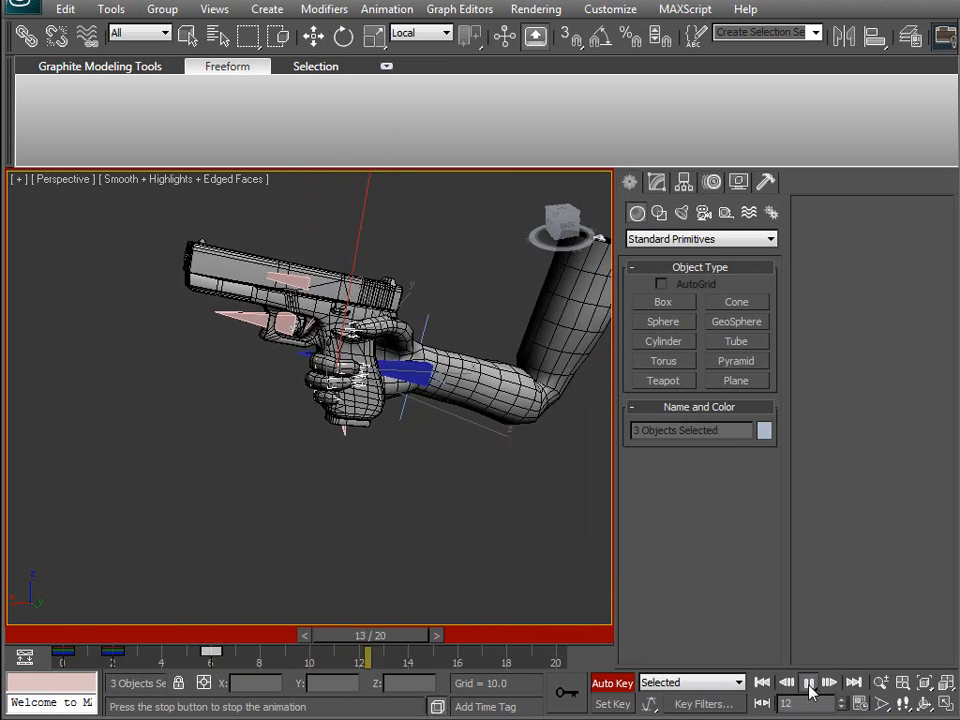
left_click(809, 684)
Step: Clear the selection and scrub the opening frames to examine both arms and the pistol from different angles
left_click_drag(392, 636, 112, 655)
key("e")
key("e")
middle_click_drag(160, 469, 218, 474, "alt")
scroll(234, 474, "down", 5)
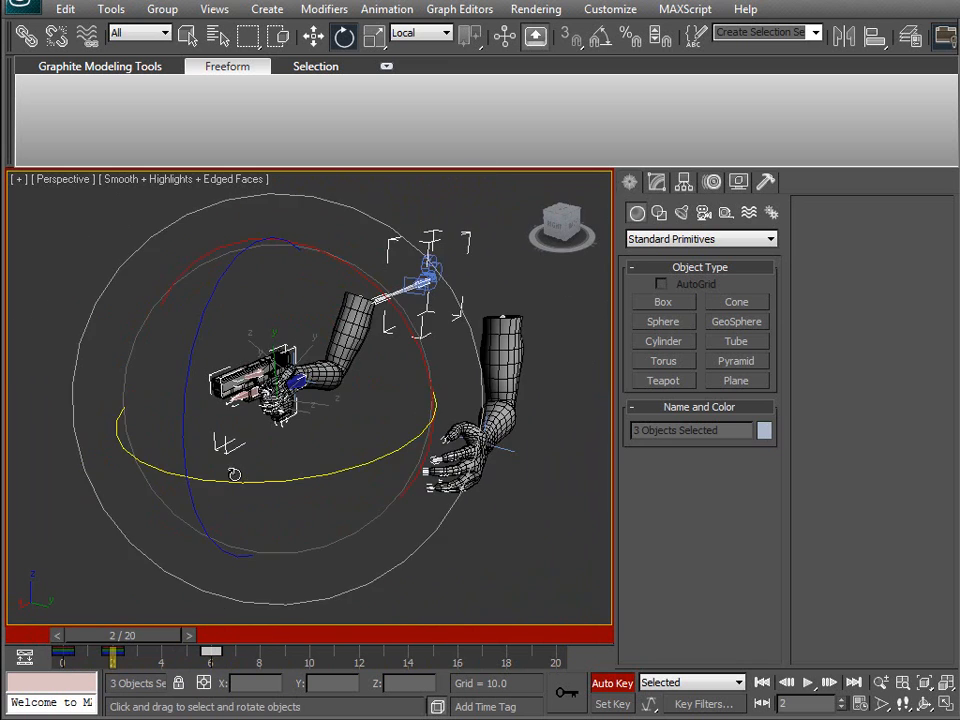
left_click(491, 510)
middle_click_drag(491, 510, 302, 482, "alt")
left_click_drag(176, 634, 125, 606)
middle_click_drag(390, 470, 277, 420, "alt")
middle_click_drag(180, 530, 250, 600, "alt")
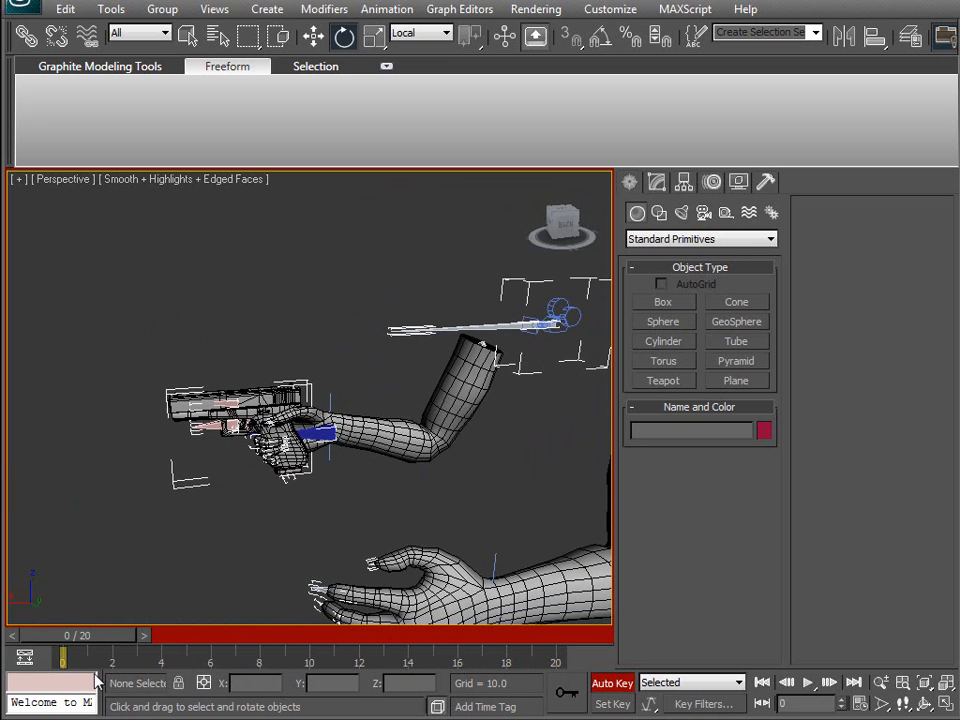
left_click_drag(100, 643, 20, 636)
key("e")
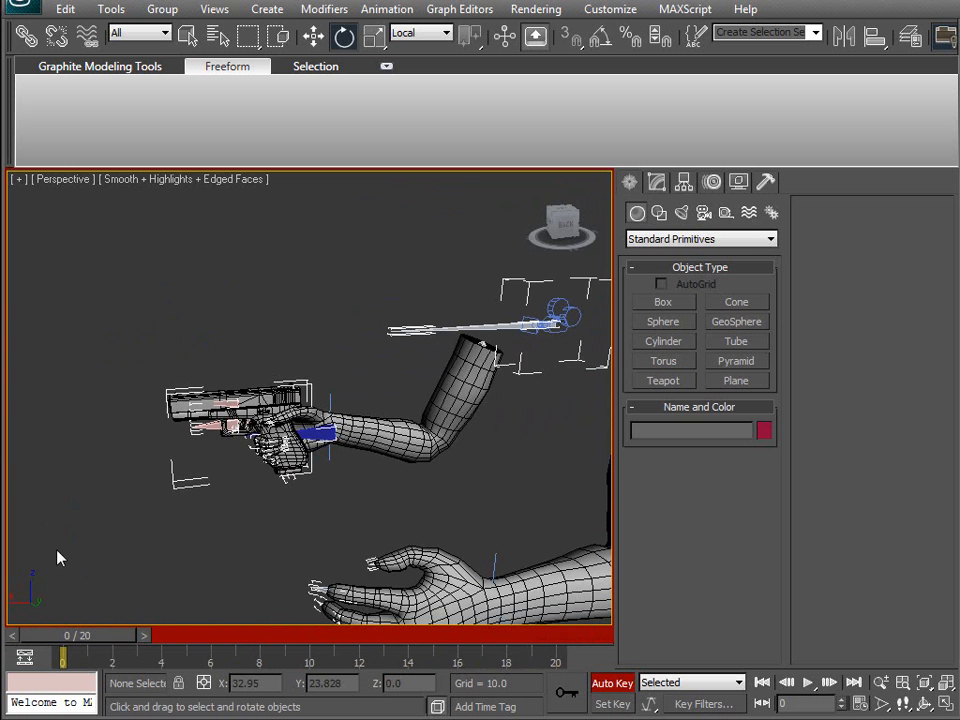
middle_click_drag(181, 461, 131, 446)
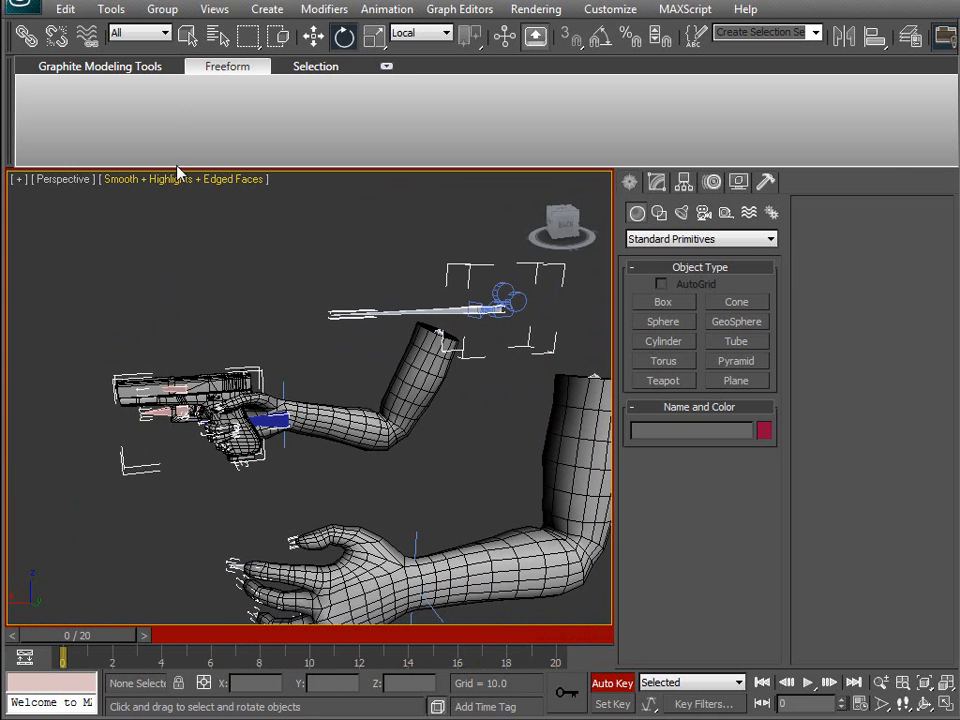
Step: Save the scene as 1p_Arms_Fire in the 1p_Anims folder
left_click(28, 15)
left_click(81, 205)
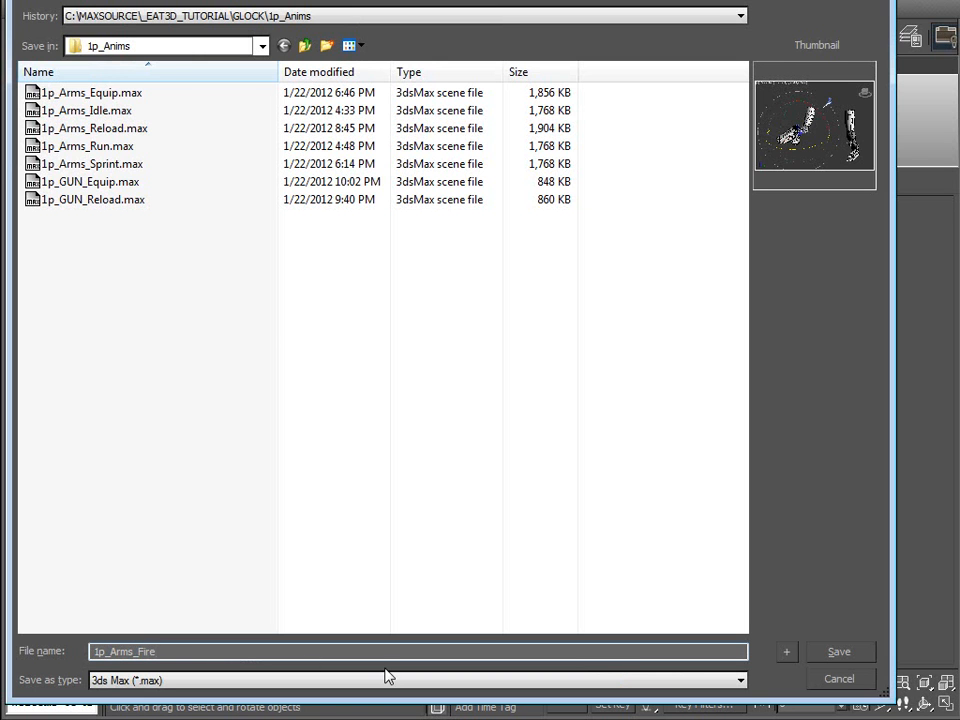
left_click(832, 652)
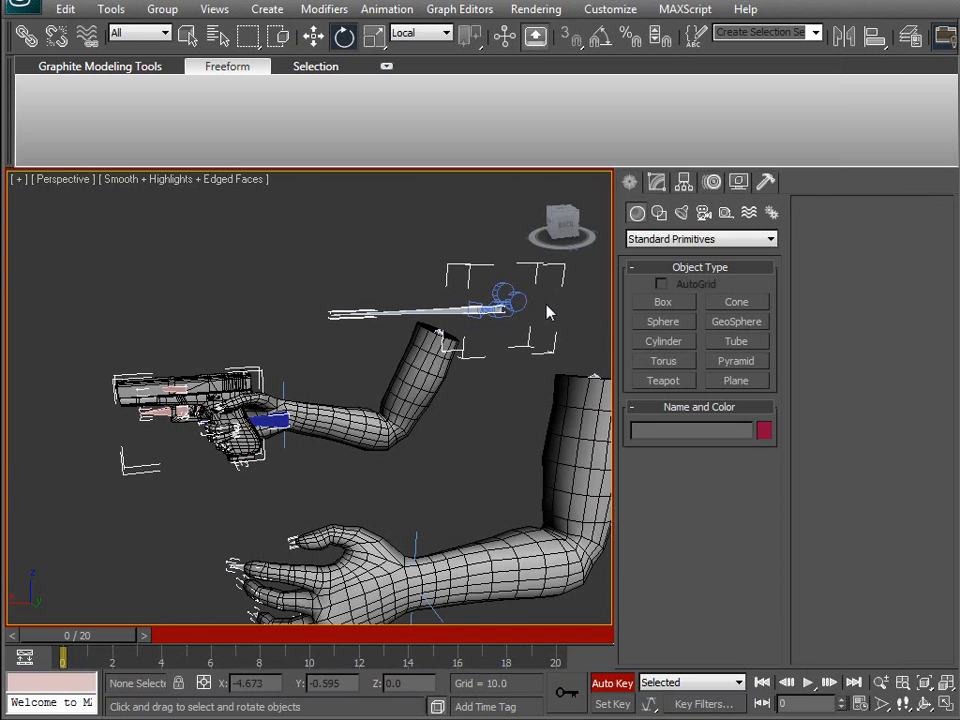
Step: Select the objects in the Character selection set and open the ActorX export utility
middle_click_drag(371, 437, 414, 409, "alt")
middle_click_drag(350, 396, 289, 411)
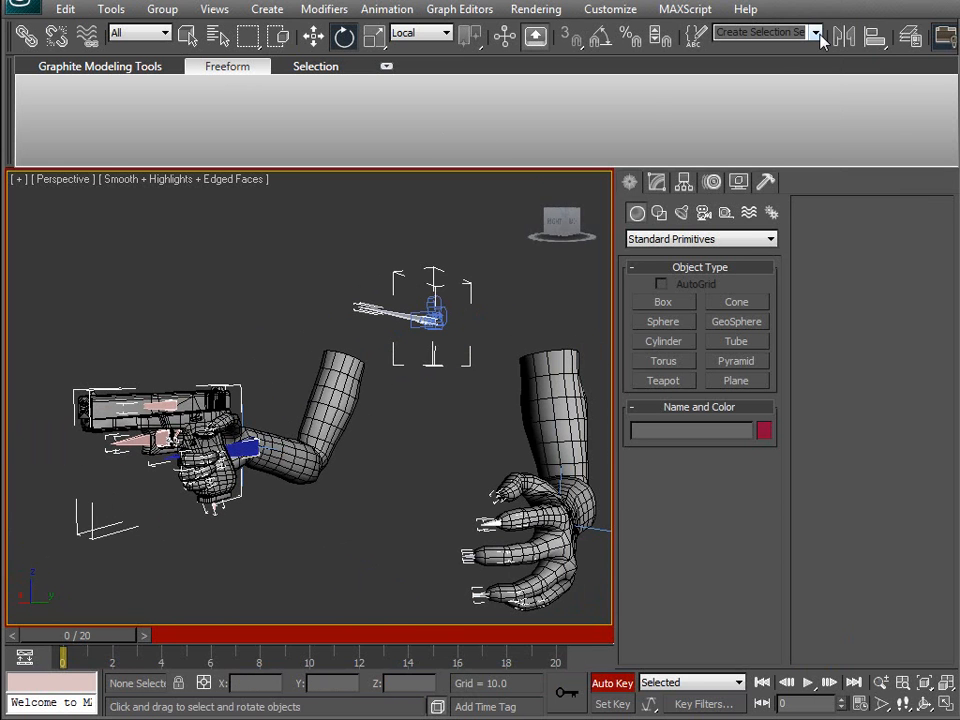
left_click(752, 51)
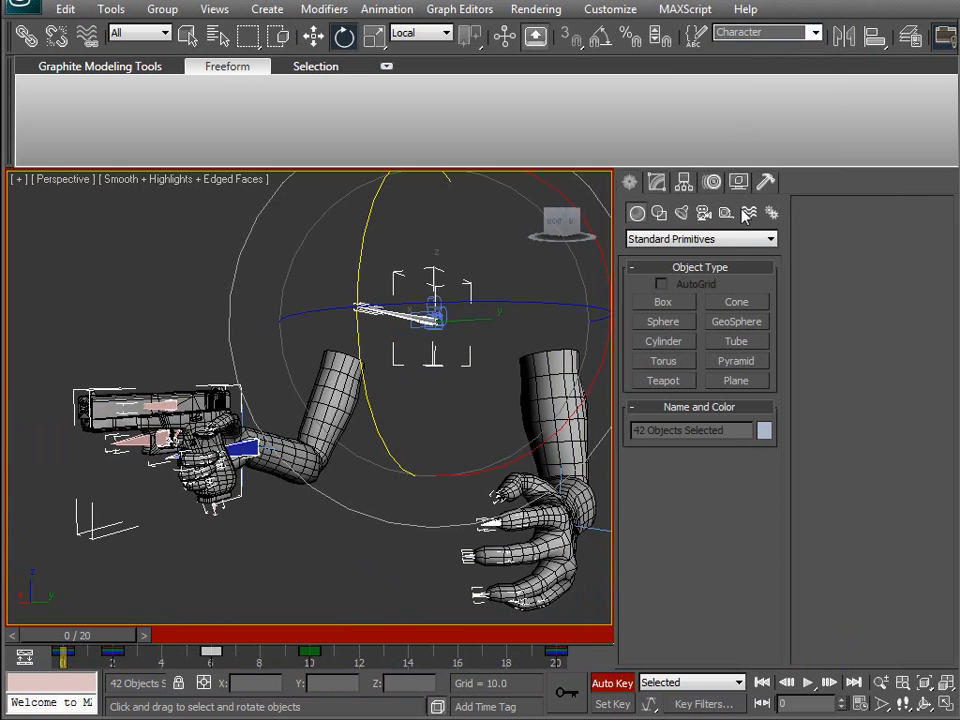
left_click(768, 181)
left_click(705, 462)
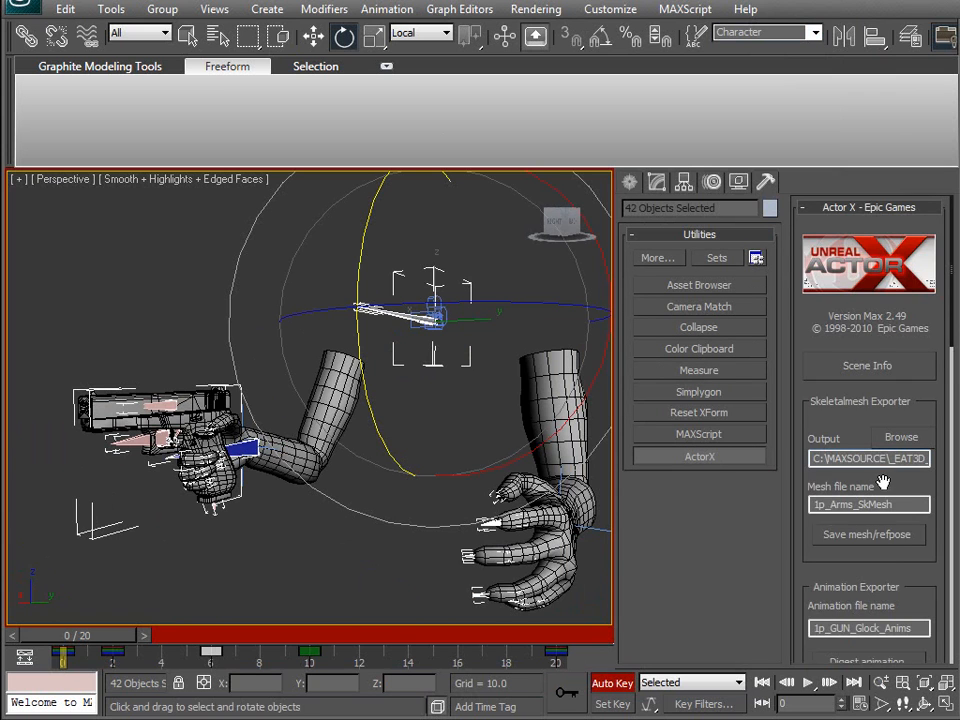
Step: Digest the animation with file name 1p_Arms_Glock_Anims, sequence name 1p_Fire and range 0-20
left_click_drag(898, 483, 840, 209)
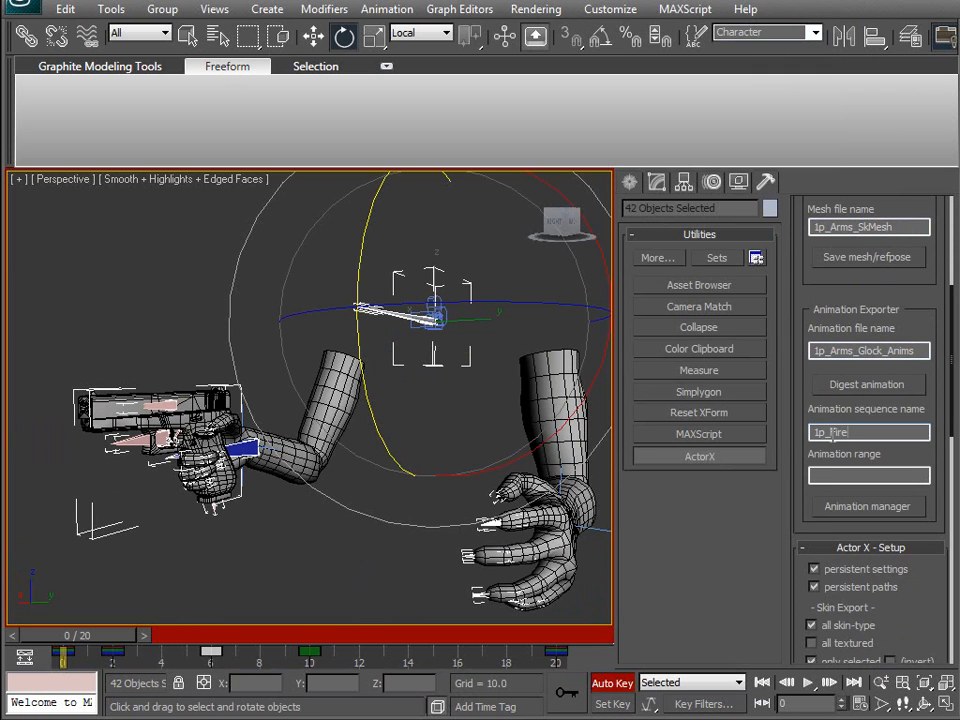
left_click(877, 388)
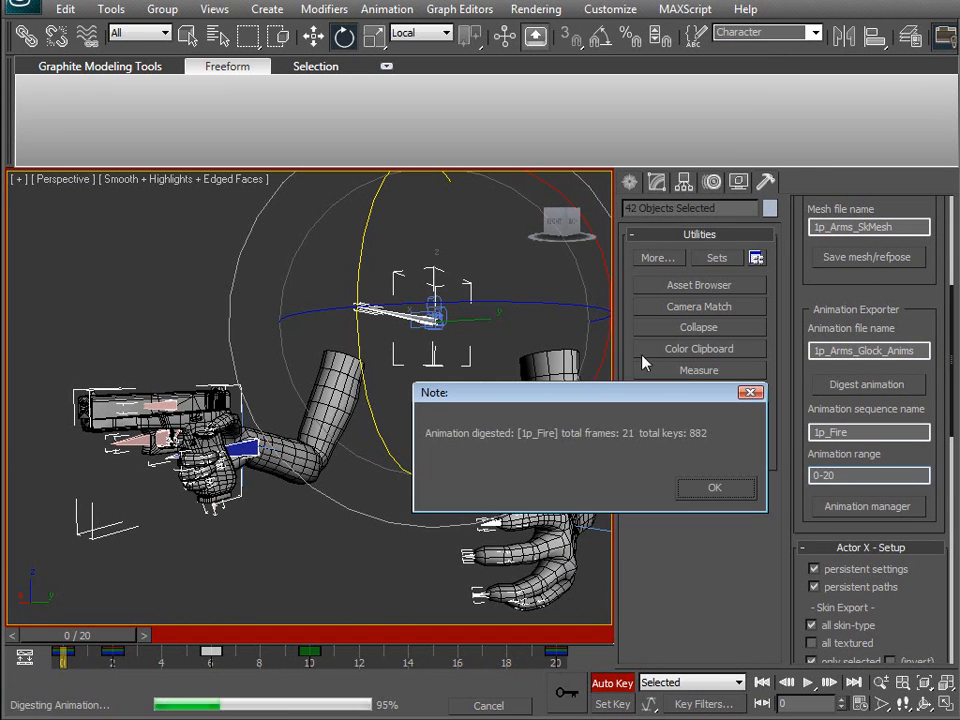
left_click(715, 488)
Step: Load the 1p_Arms_Glock_Anims package in the animation manager, move 1p_Fire into it and save the package
left_click(878, 507)
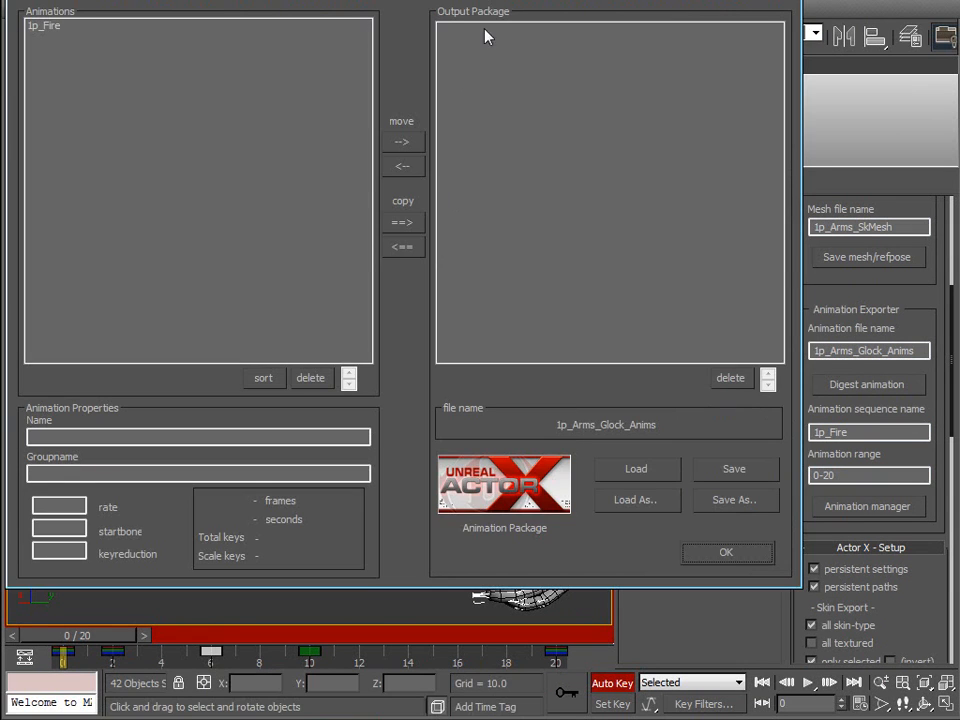
left_click(659, 470)
left_click(652, 486)
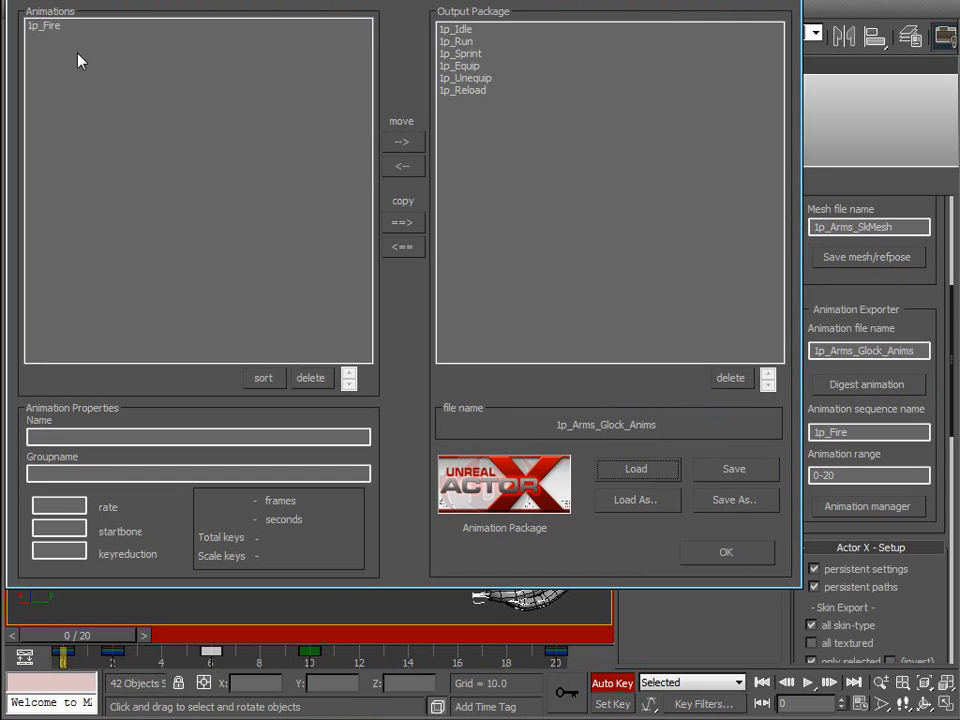
left_click(51, 30)
left_click(402, 141)
left_click(733, 470)
left_click(736, 495)
left_click(724, 553)
Step: Unfreeze all objects in the scene and clear the selection
middle_click_drag(455, 455, 510, 405, "alt")
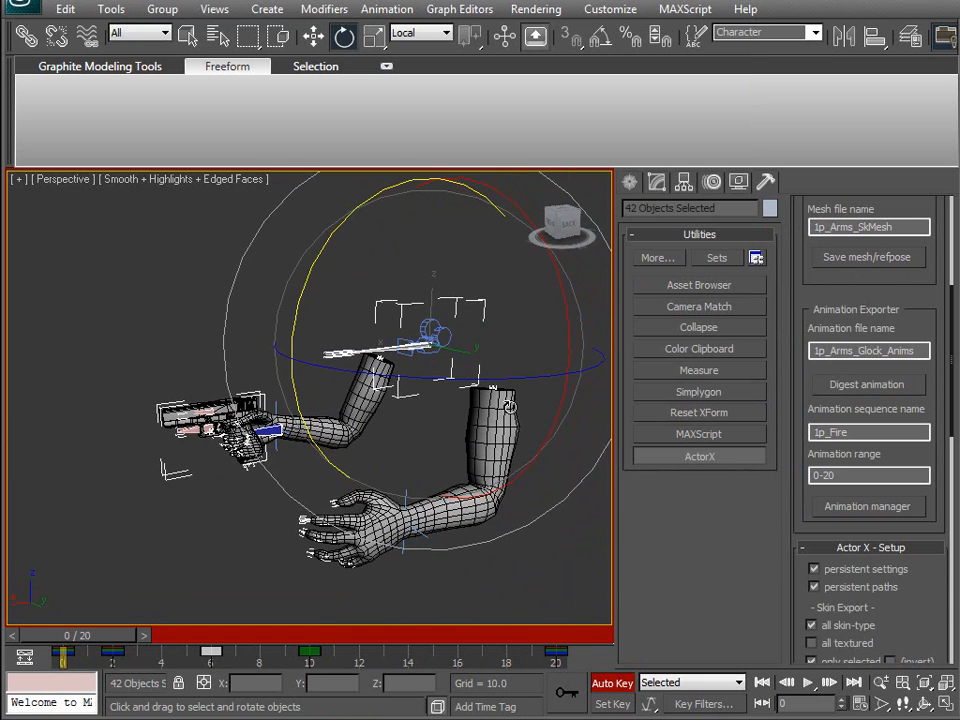
right_click(513, 423)
left_click(567, 340)
right_click(547, 374)
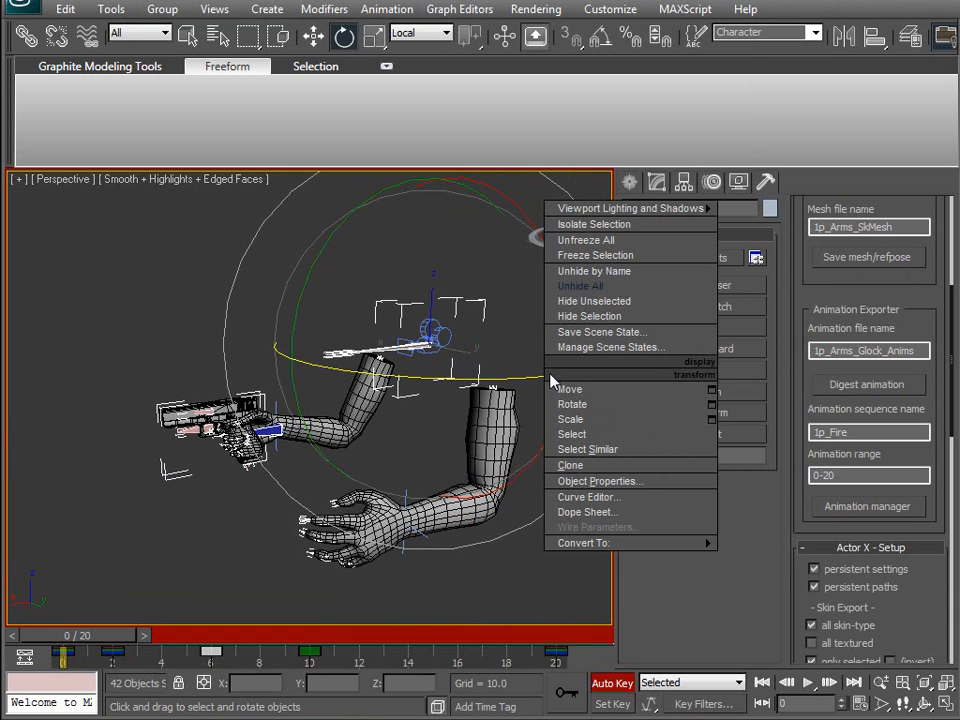
left_click(602, 242)
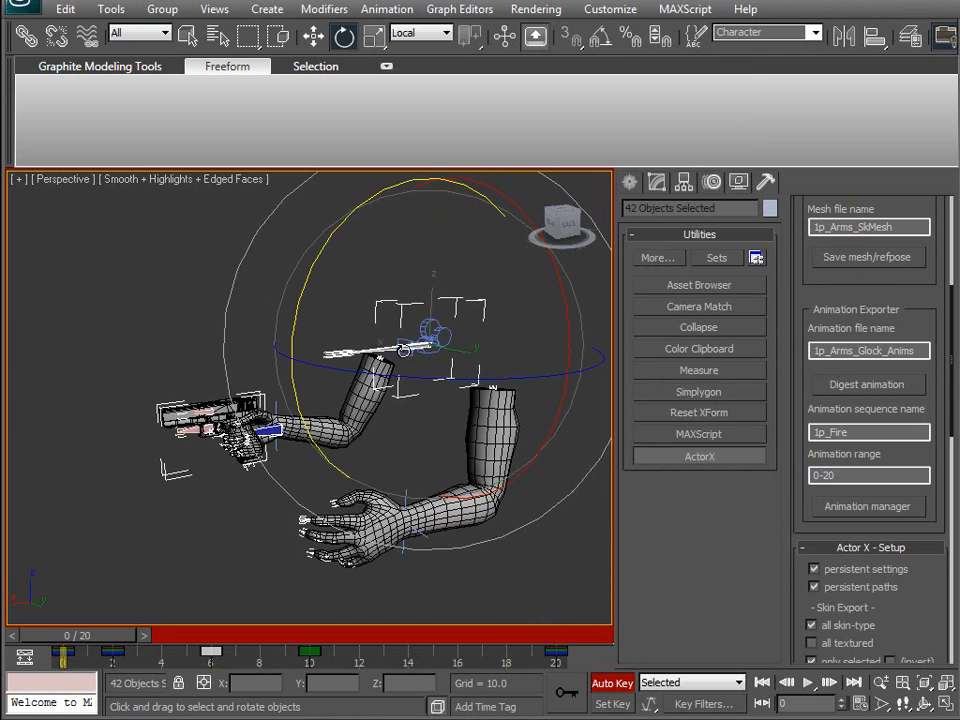
left_click(226, 284)
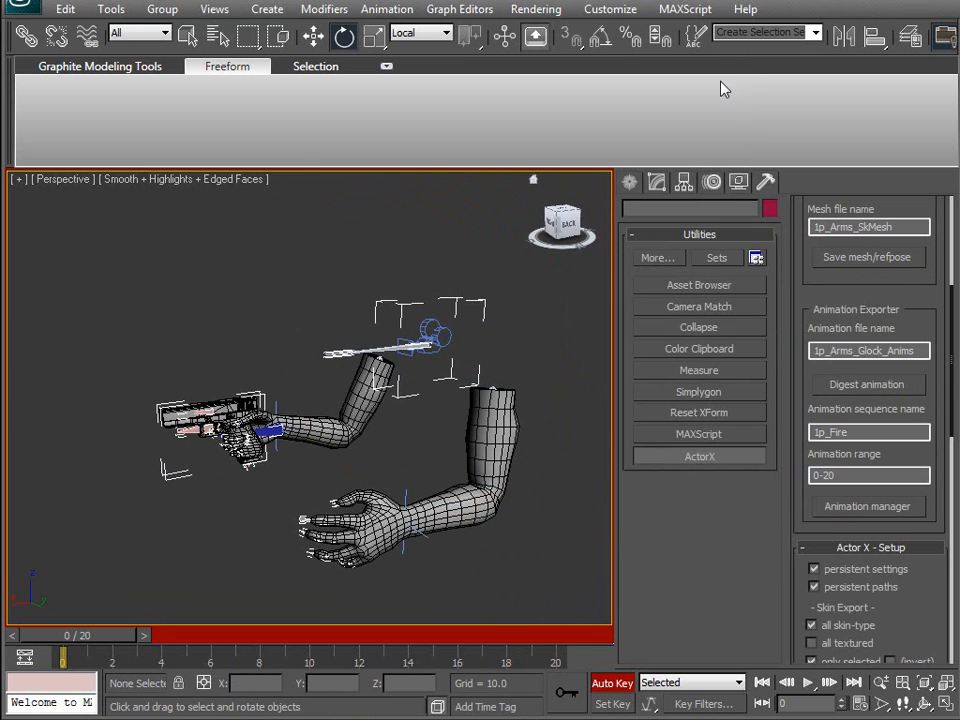
Step: Delete the Character selection set's objects, both IK chain helpers and the camera, and save the gun-only scene as 1p_GUN_Fire.max
left_click(760, 50)
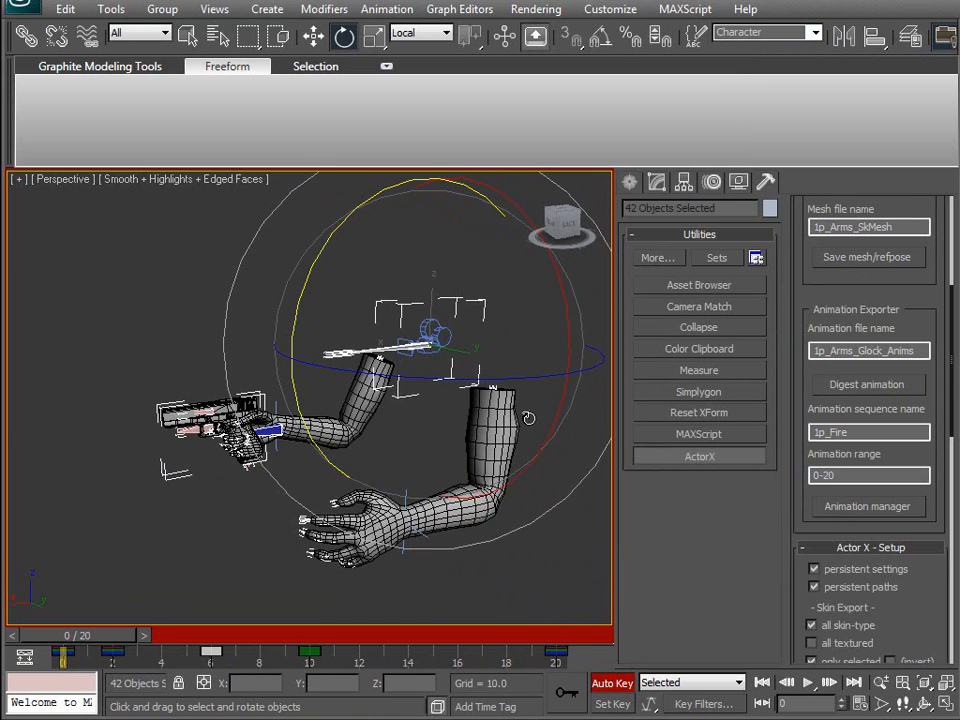
key("Delete")
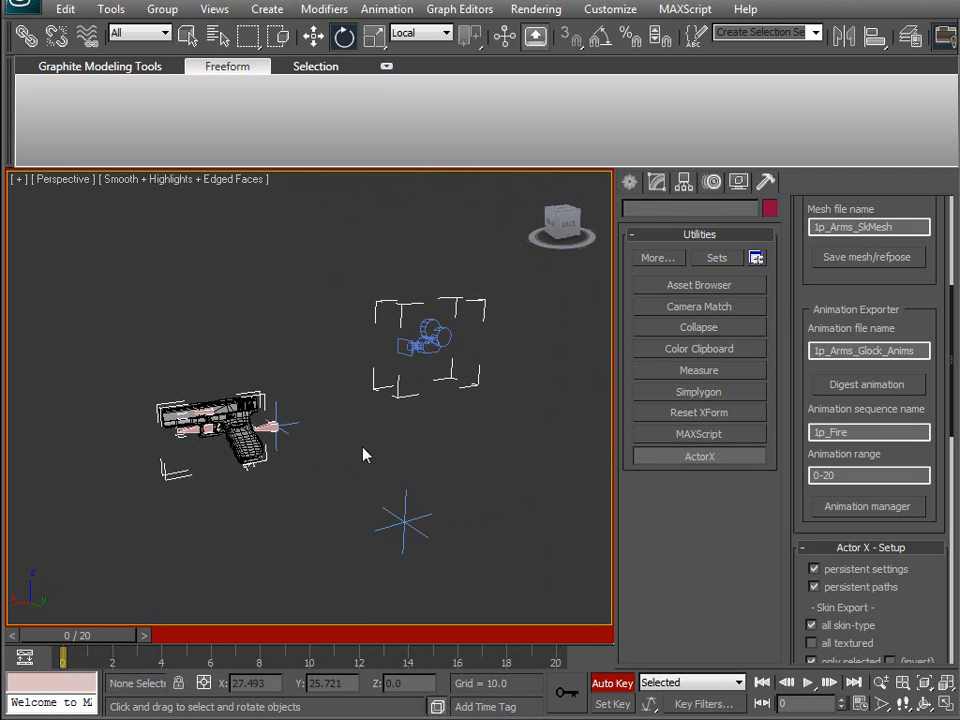
left_click(291, 420)
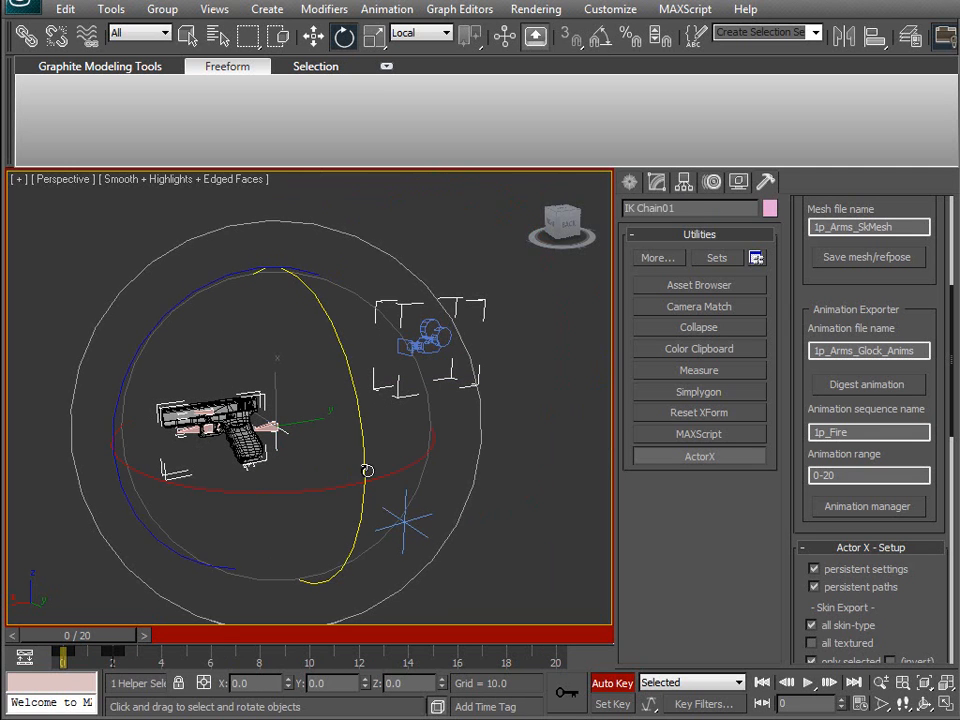
left_click(421, 517)
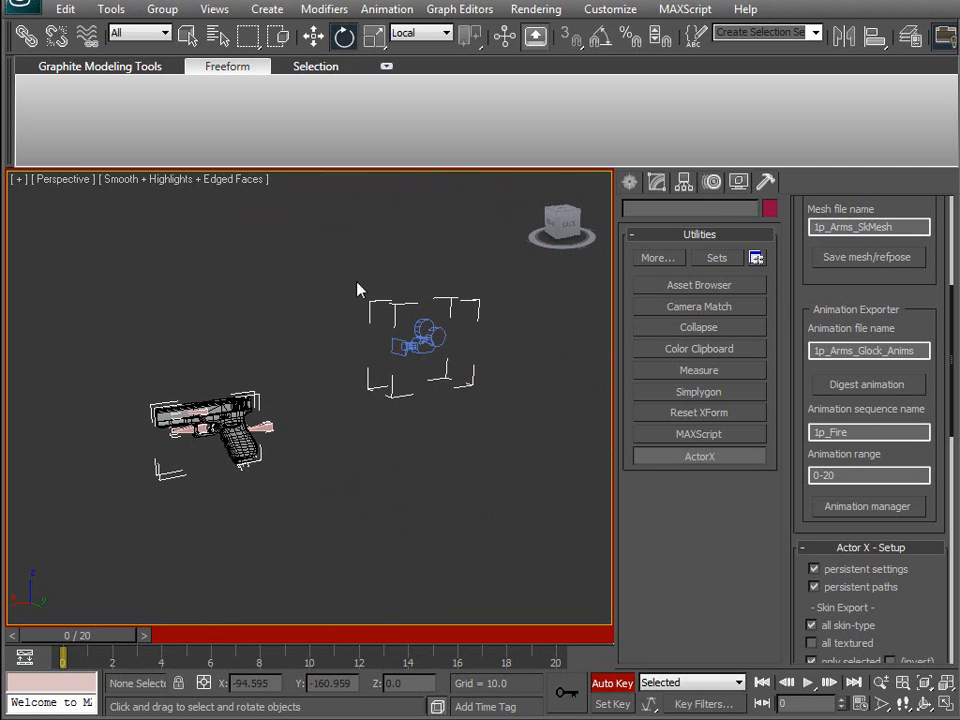
left_click(430, 338)
key("Delete")
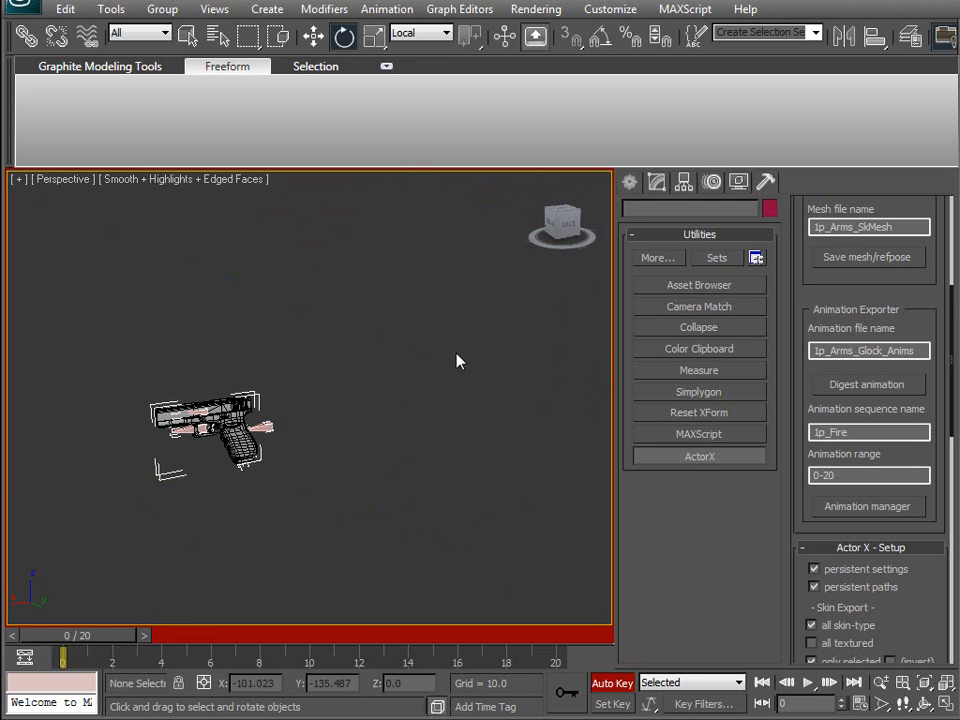
left_click(22, 10)
left_click(60, 176)
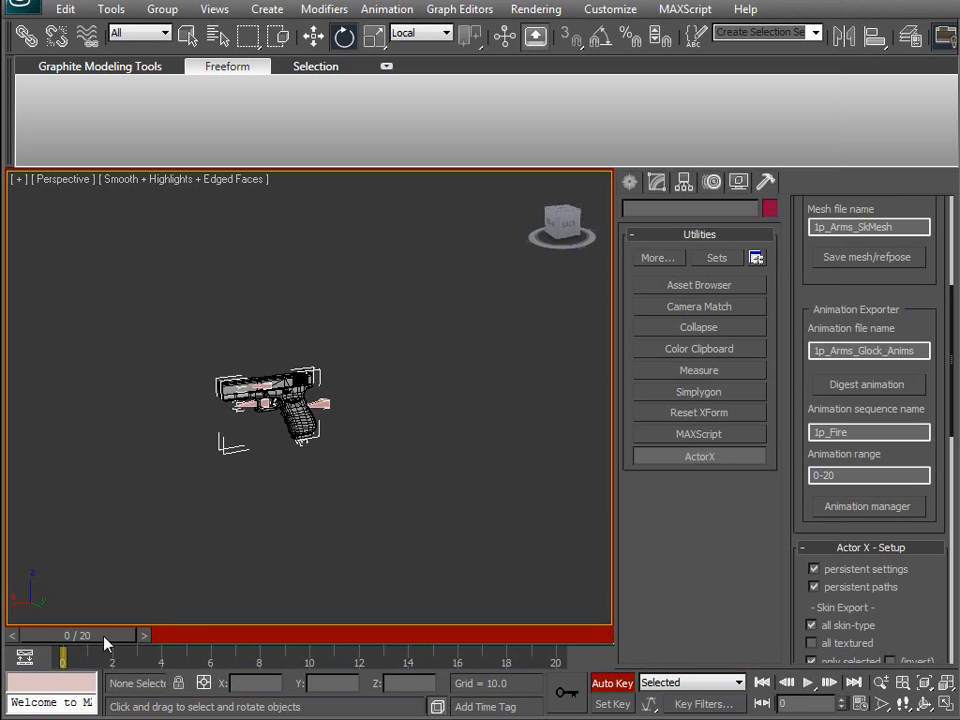
Step: Delete the animation keys of b_WeaponRoot and turn off Auto Key
left_click_drag(84, 636, 62, 652)
key("e")
left_click(325, 404)
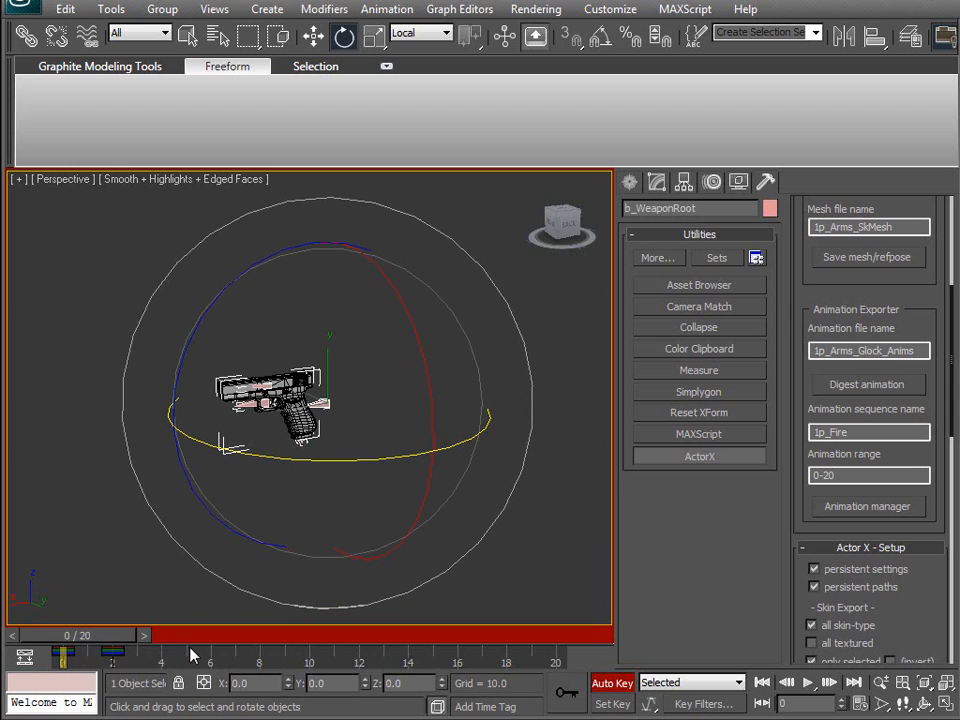
left_click(113, 652)
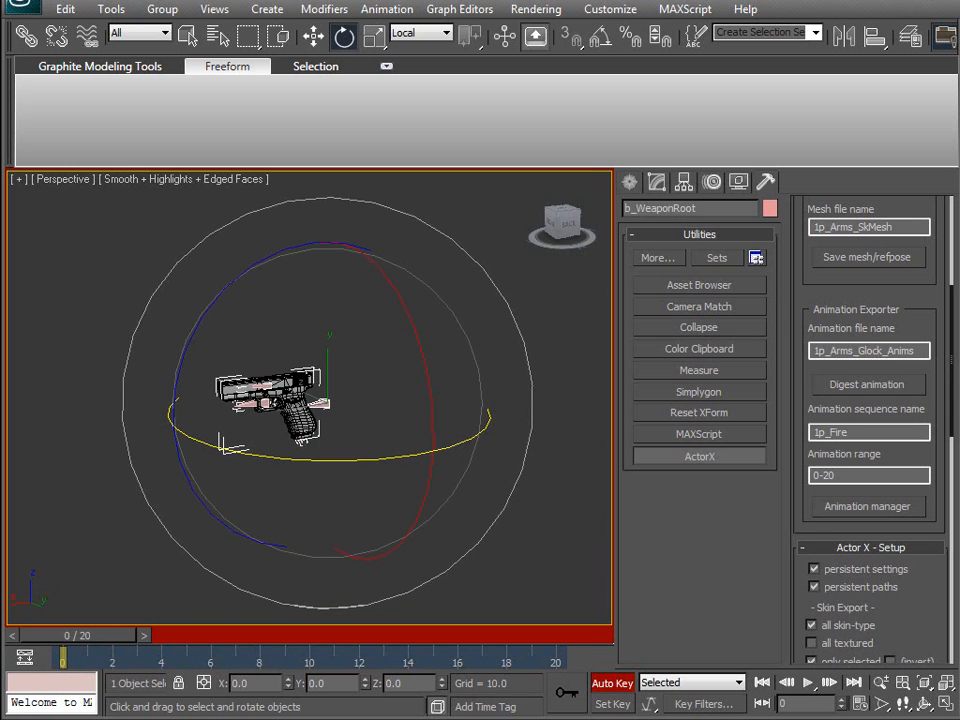
left_click(607, 686)
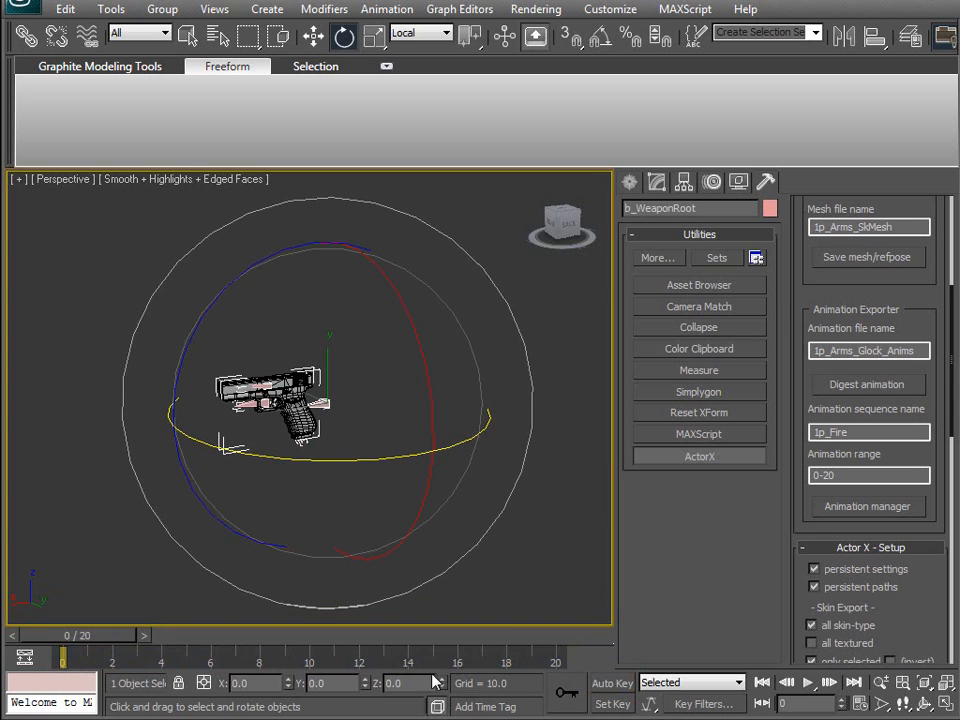
Step: Move b_WeaponRoot to the world origin by setting its X, Y and Z position to 0
left_click_drag(113, 643, 257, 630)
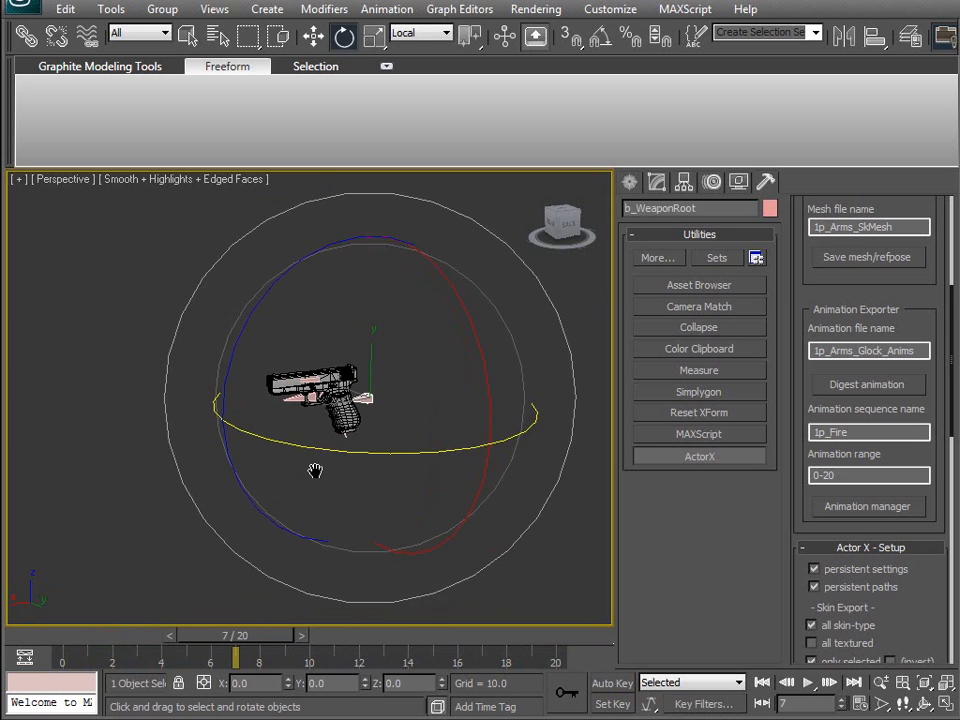
key("w")
middle_click_drag(263, 272, 260, 315, "alt")
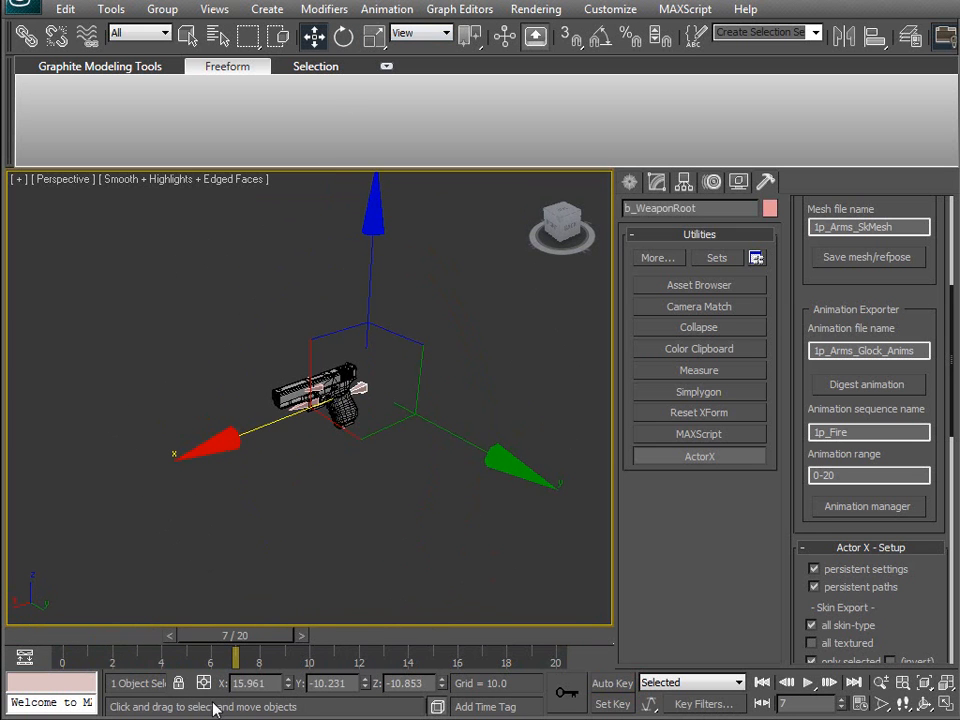
type("0")
key("Tab")
type("0")
key("Tab")
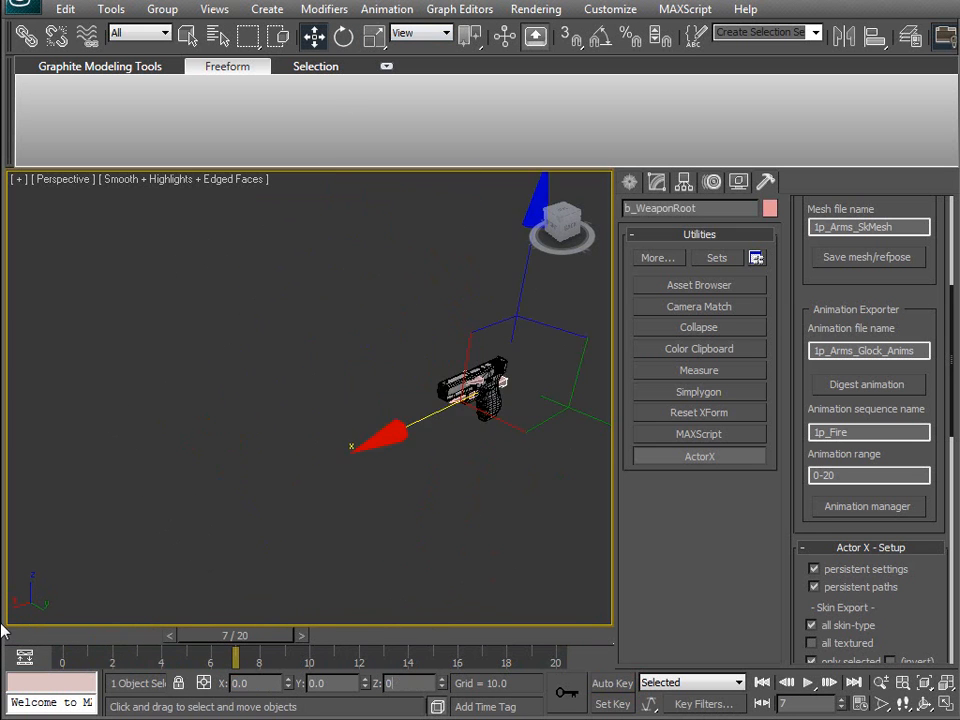
type("0")
key("Return")
Step: Set the X rotation of b_WeaponRoot to 0 using the View coordinate system
middle_click_drag(464, 300, 281, 401)
key("g")
scroll(283, 401, "up", 8)
scroll(283, 401, "down", 8)
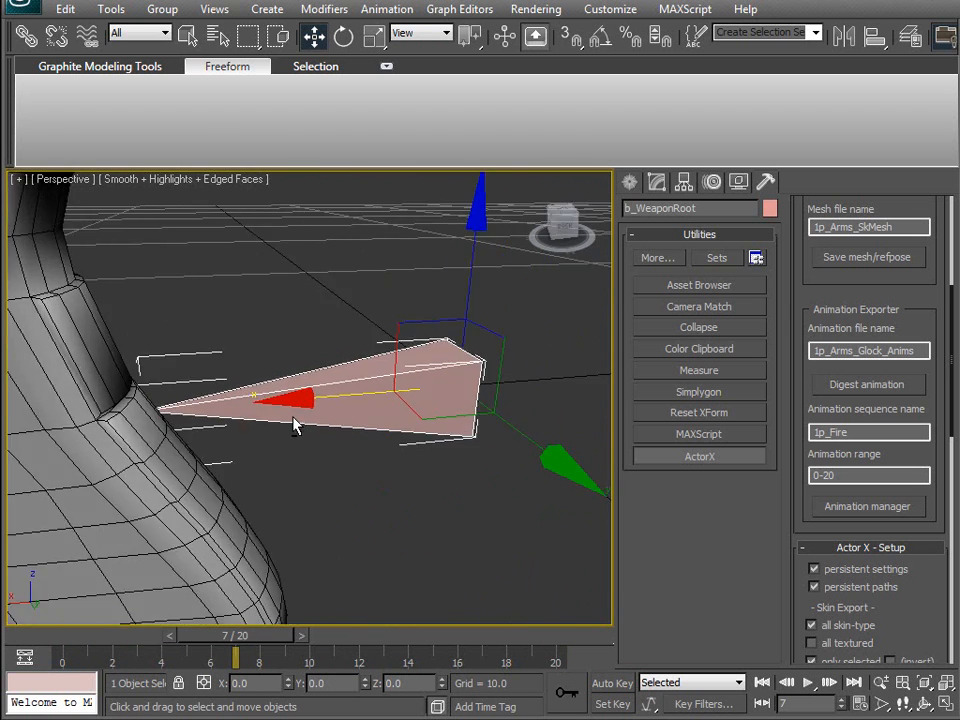
key("e")
left_click(420, 33)
left_click(410, 47)
left_click_drag(268, 684, 149, 684)
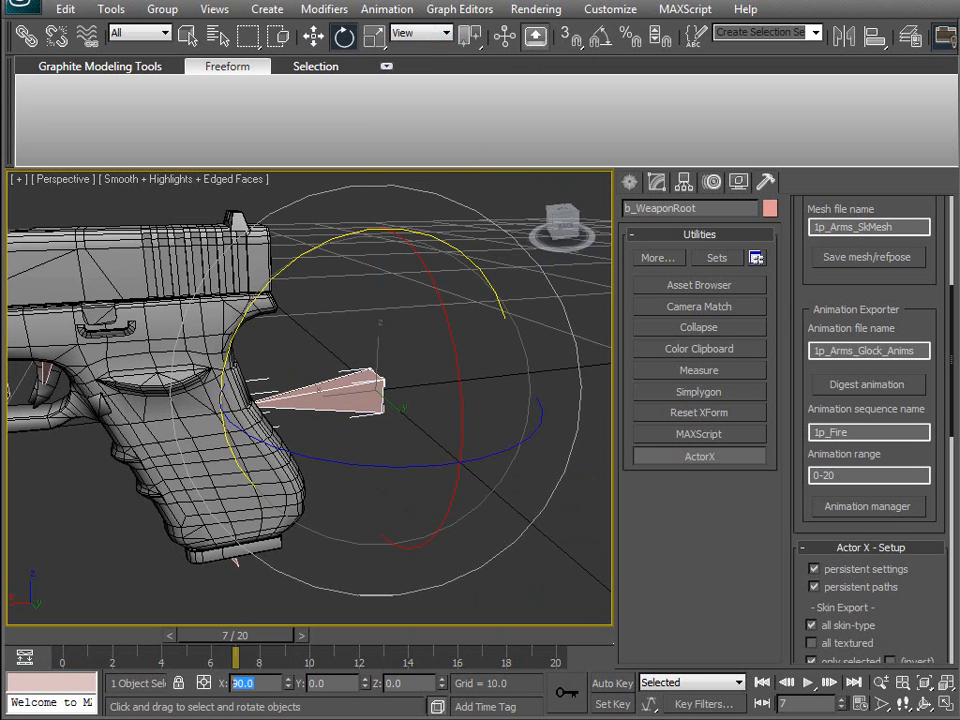
type("0")
key("Return")
Step: Return to frame 0 and select b_WeaponRoot together with all its child bones and objects
middle_click_drag(146, 413, 331, 459)
scroll(332, 358, "down", 5)
scroll(351, 480, "up", 5)
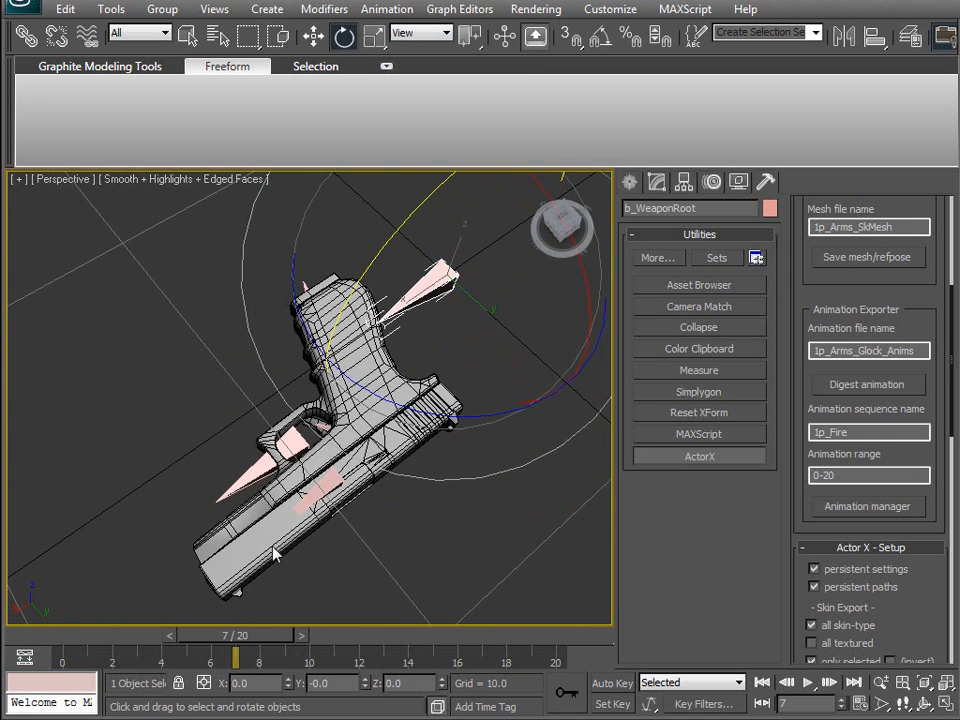
left_click_drag(226, 632, 25, 650)
left_click_drag(85, 638, 40, 632)
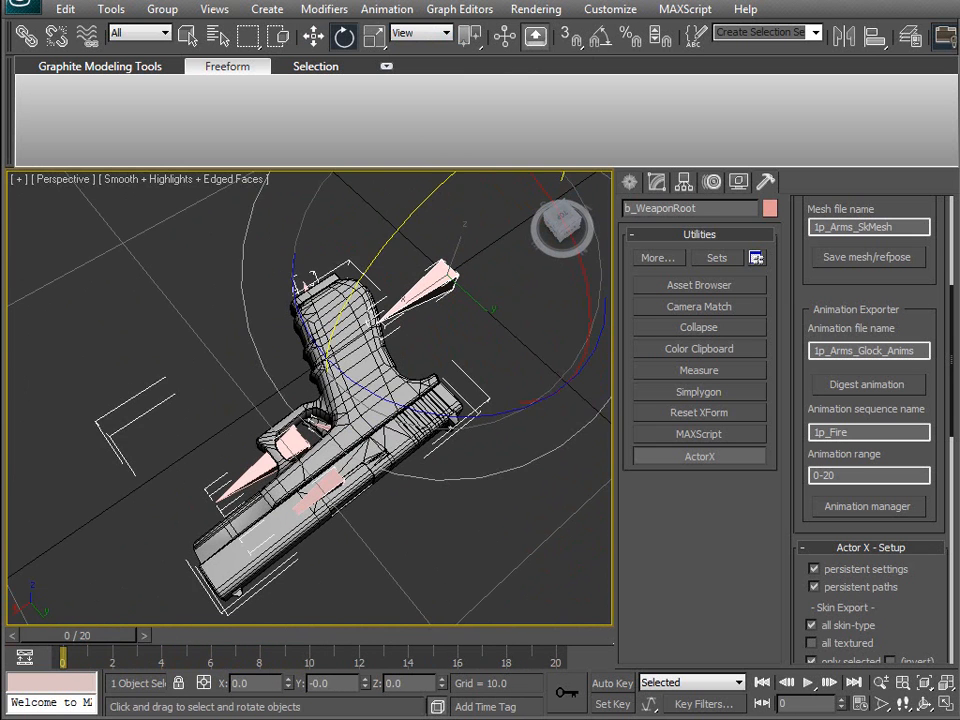
middle_click_drag(376, 462, 318, 462)
left_click(381, 334)
double_click(383, 277)
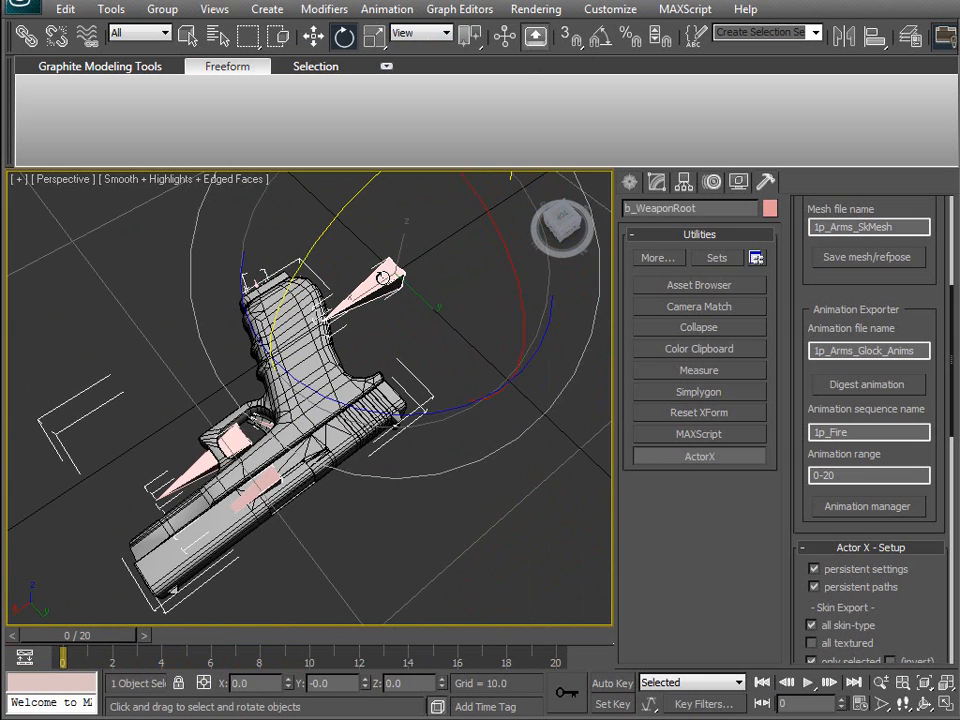
middle_click_drag(388, 261, 262, 260, "alt")
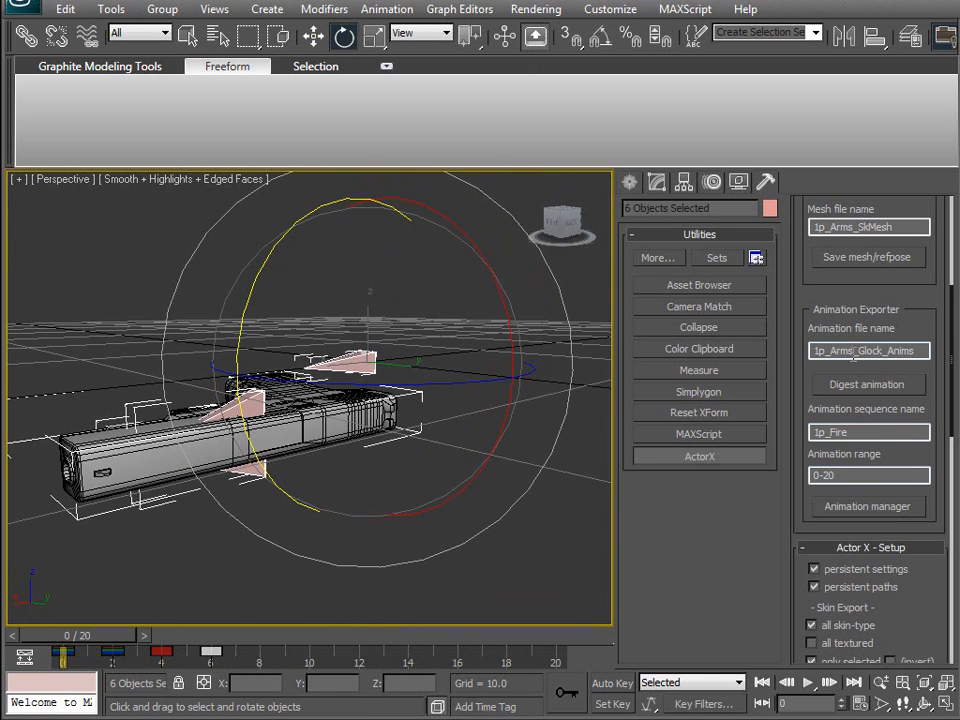
Step: Digest the gun animation with file name 1p_GUN_Glock_Anims, sequence name 1p_Fire and range 0-20
type("GUN")
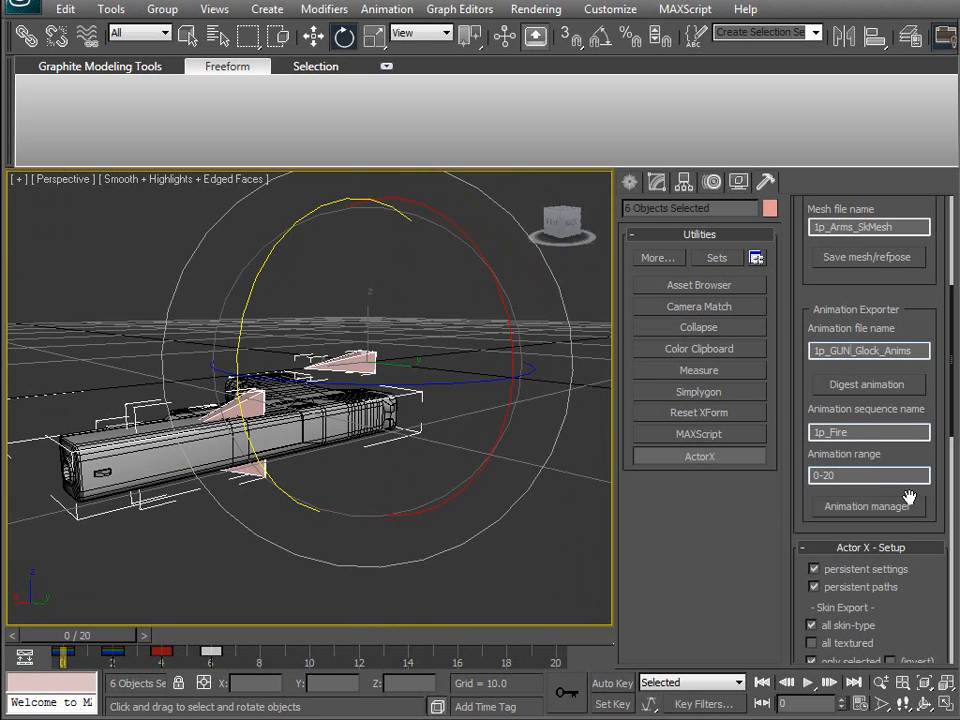
left_click(888, 393)
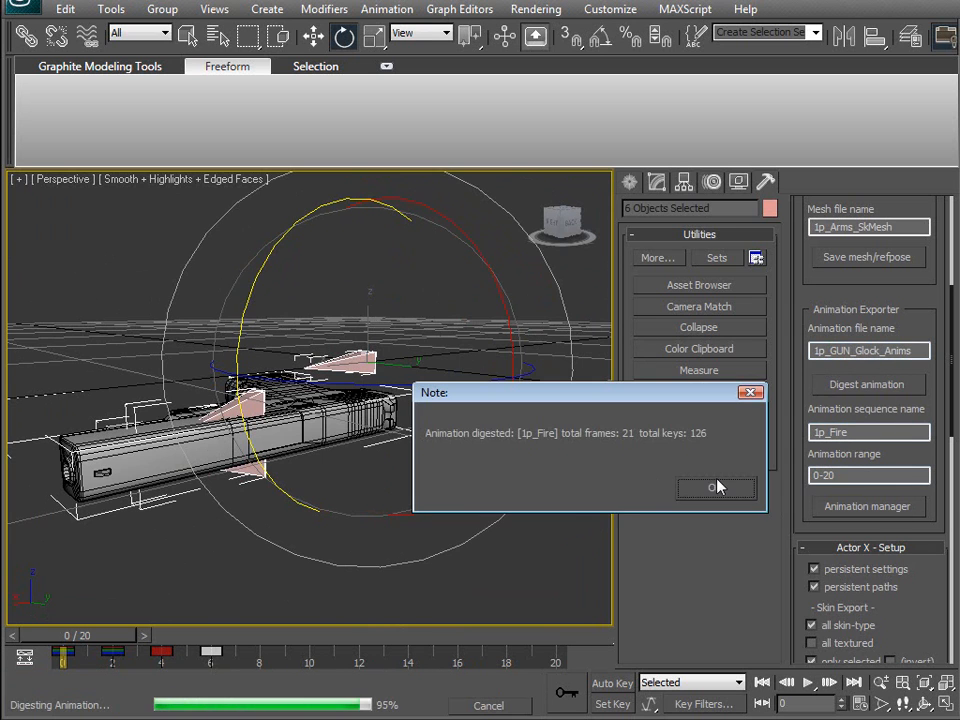
left_click(688, 484)
Step: Load the 1p_GUN_Glock_Anims package in the animation manager, move 1p_Fire into its output package and save it
left_click(903, 510)
left_click(652, 472)
left_click(660, 486)
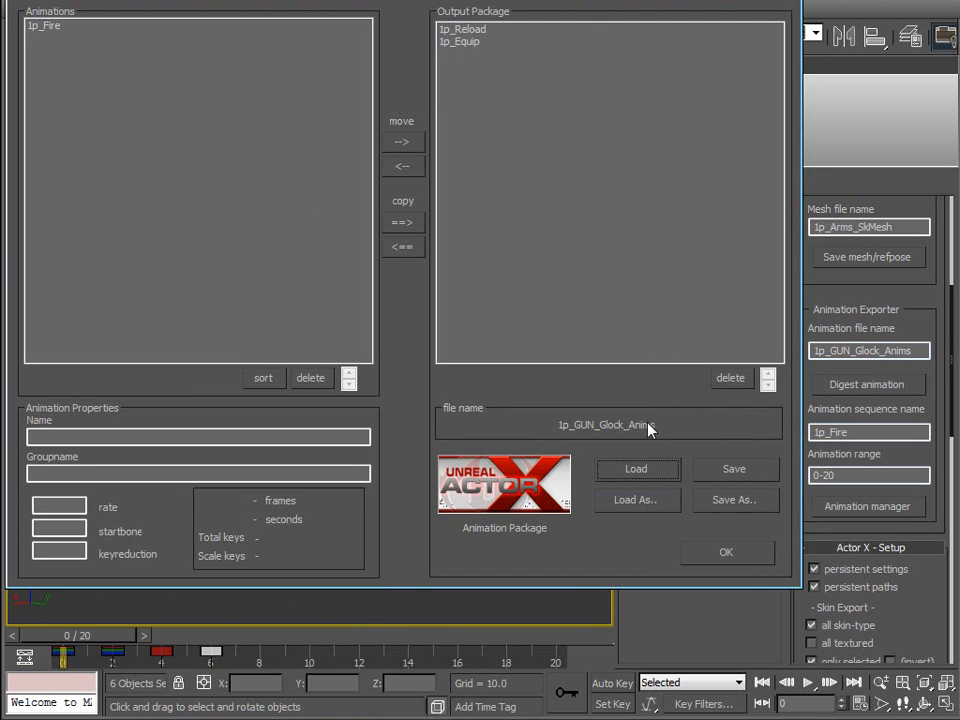
left_click(41, 27)
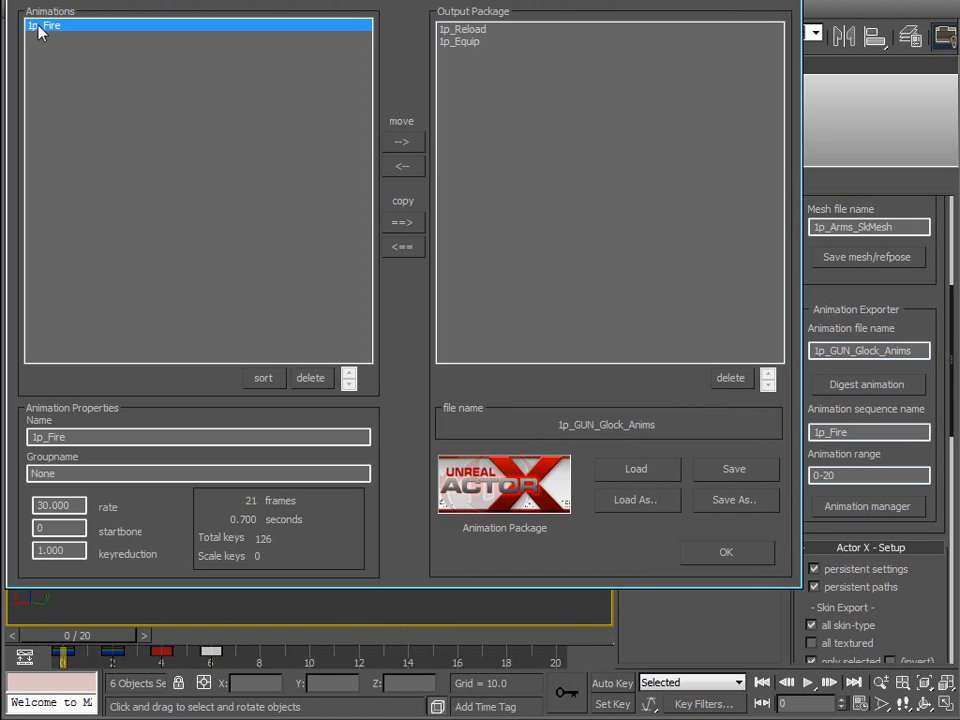
left_click(403, 141)
left_click(752, 470)
left_click(765, 495)
left_click(740, 560)
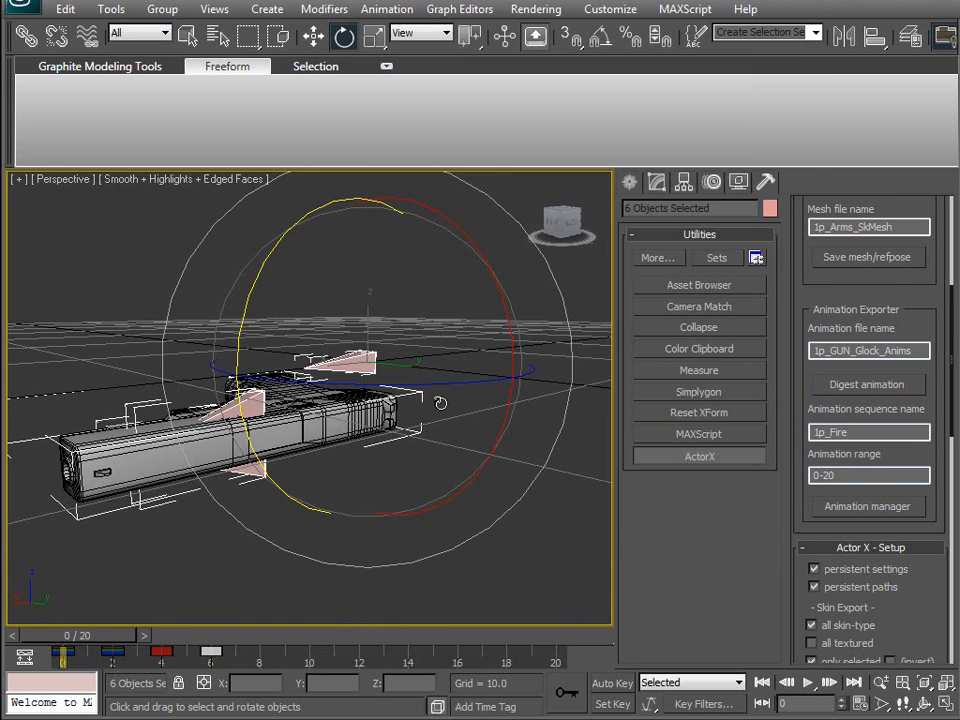
Step: Scrub through the first frames of the gun's firing animation to review its slide and trigger movement
left_click_drag(66, 637, 84, 626)
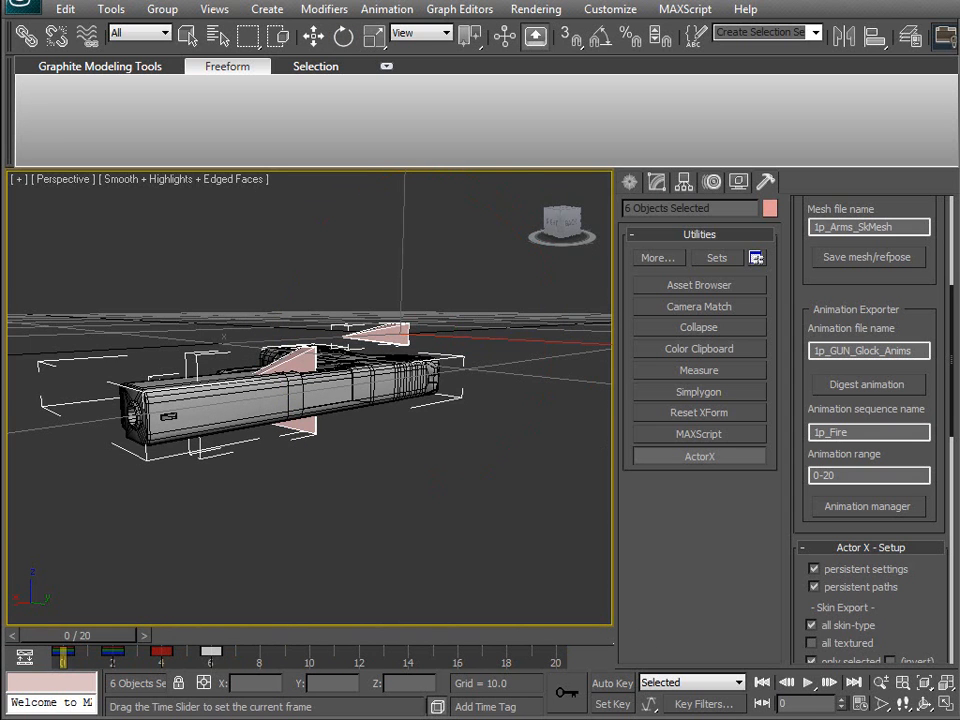
middle_click_drag(266, 437, 399, 368, "alt")
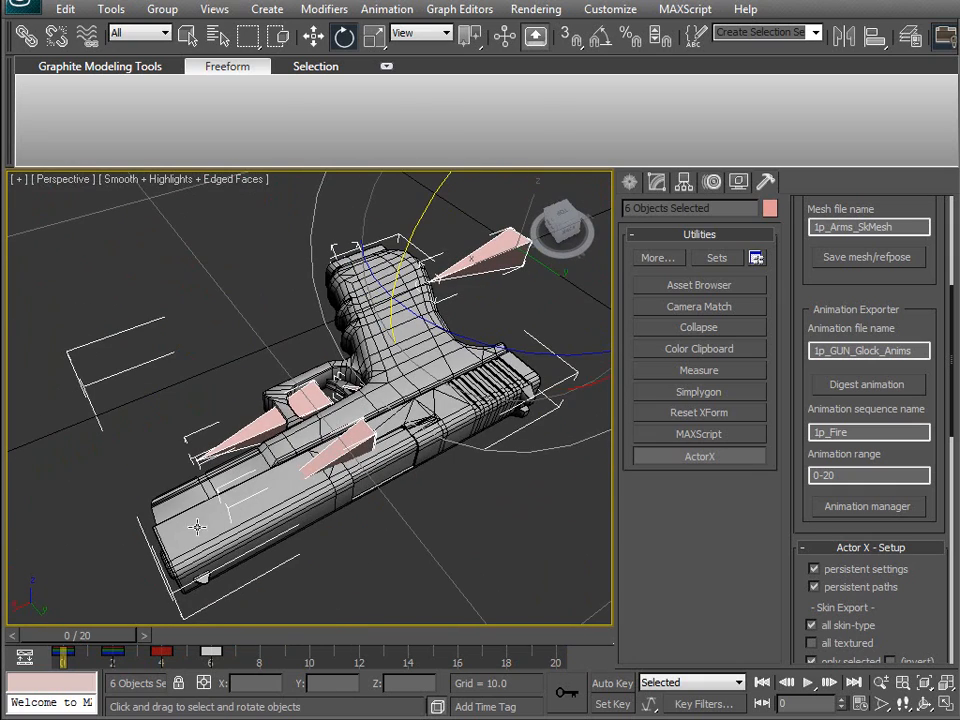
left_click_drag(104, 640, 280, 634)
key("e")
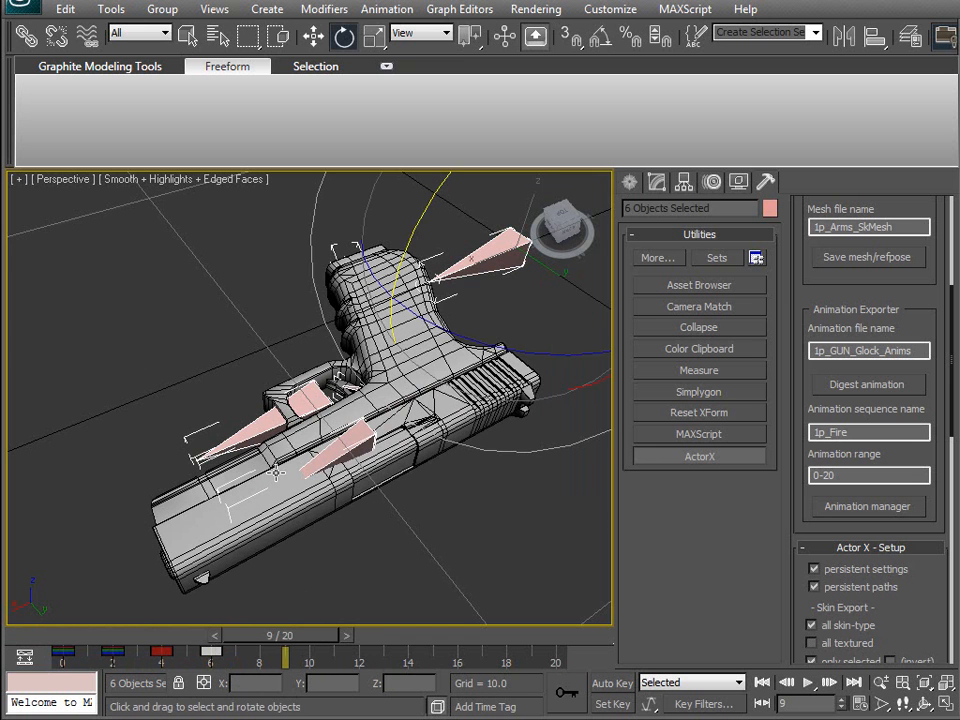
double_click(860, 433)
left_click_drag(268, 636, 85, 630)
middle_click_drag(224, 488, 178, 498)
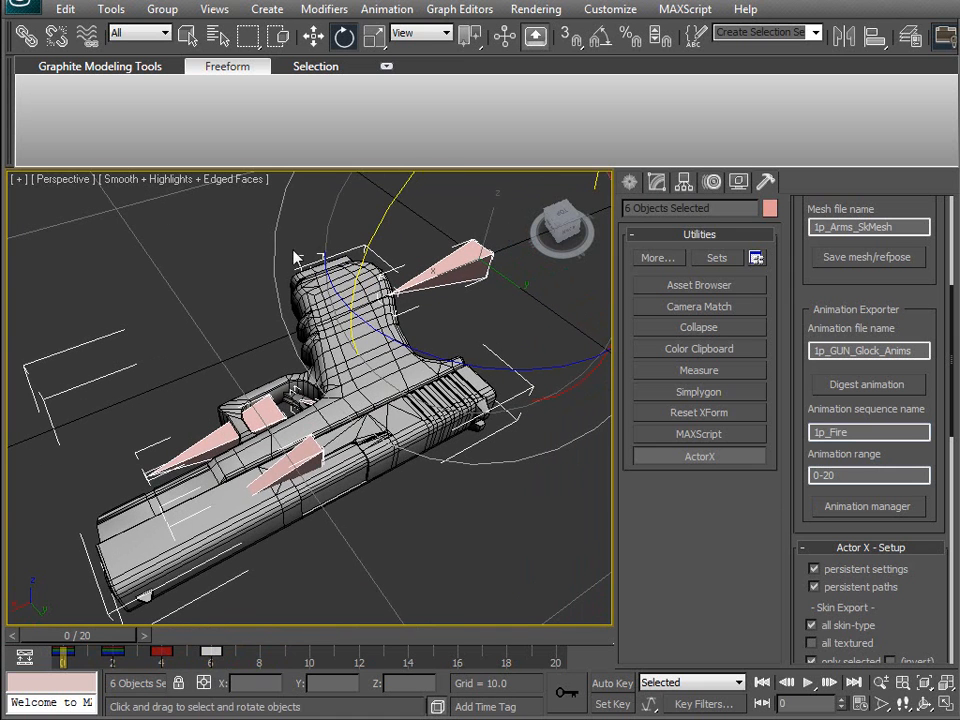
middle_click_drag(381, 383, 183, 265, "alt")
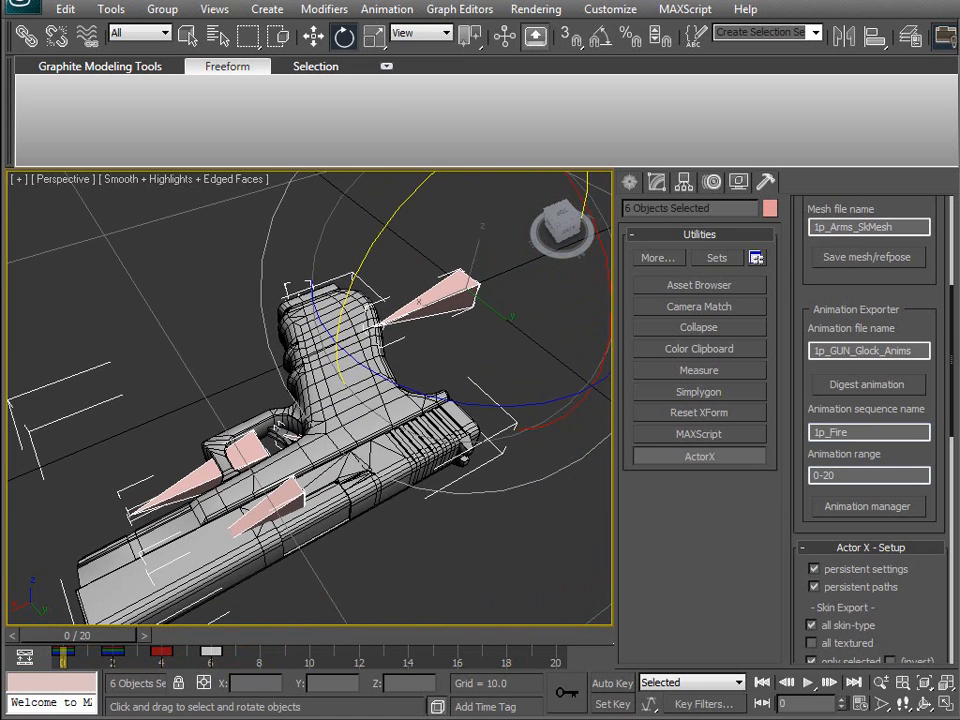
Step: Open 1p_Arms_Idle.max and select every object along with its animation keys after frame 0
left_click(33, 14)
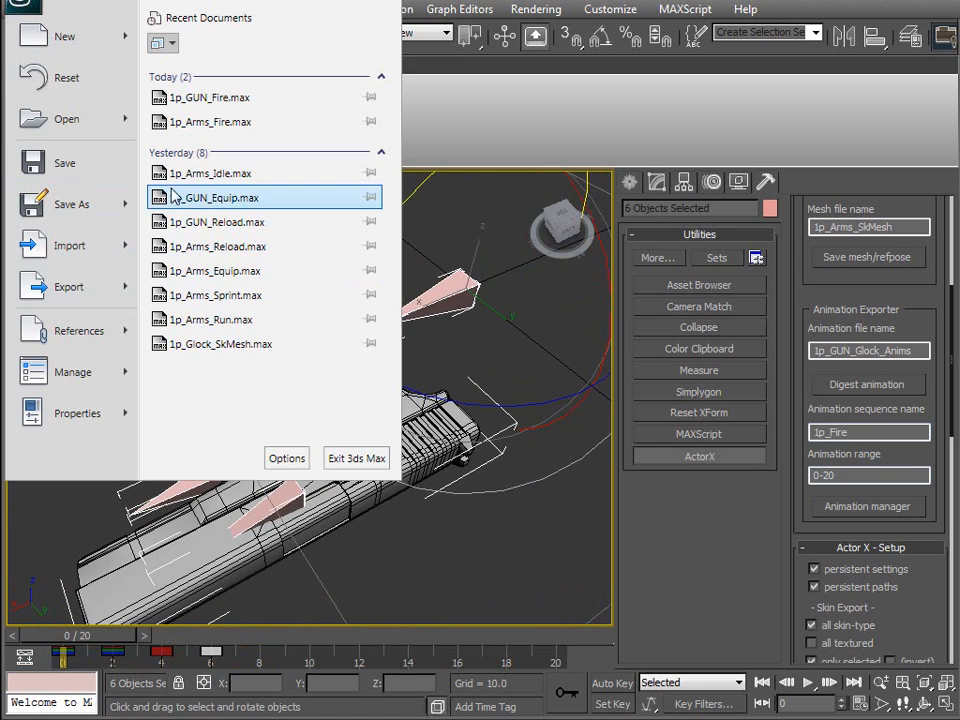
left_click(226, 181)
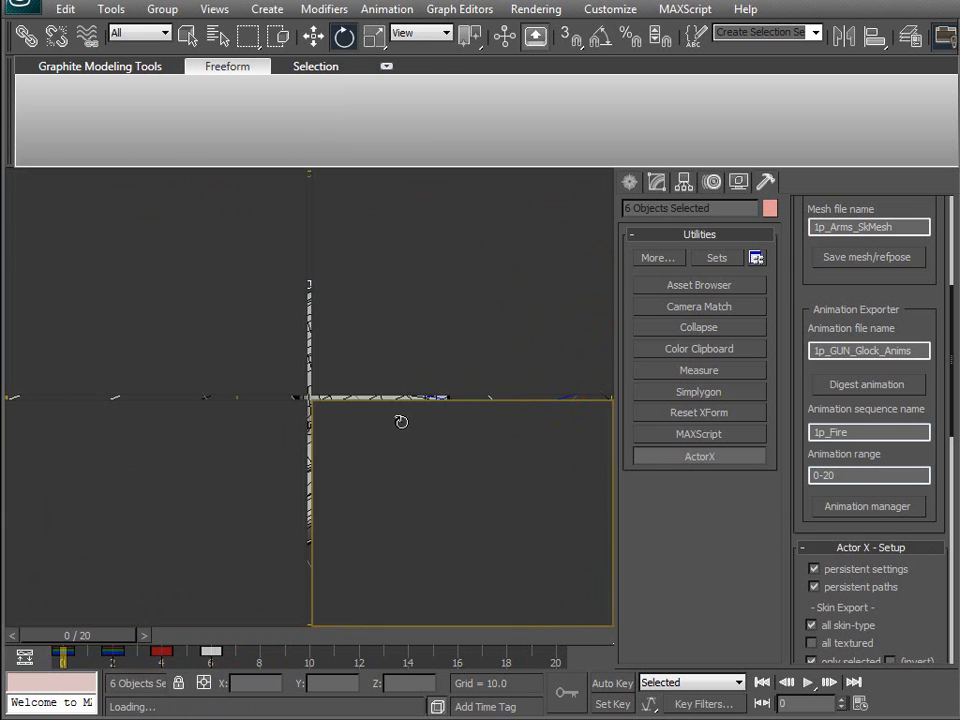
mouse_move(367, 430)
middle_mouse_down()
mouse_move(366, 392)
mouse_move(373, 414)
middle_mouse_up()
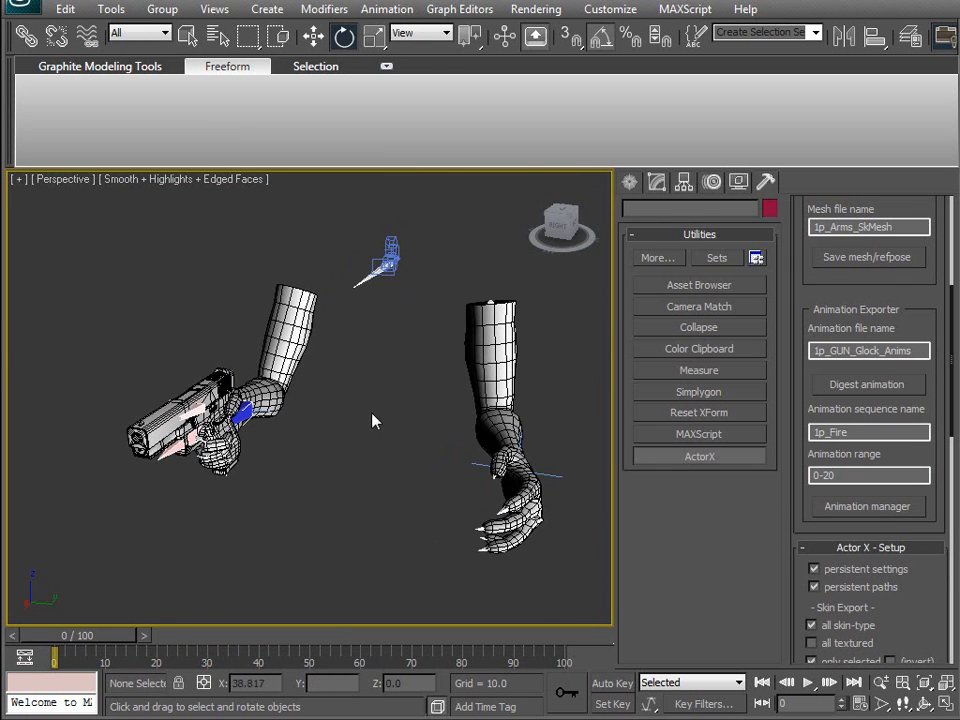
key("ctrl+a")
left_click_drag(117, 661, 733, 661)
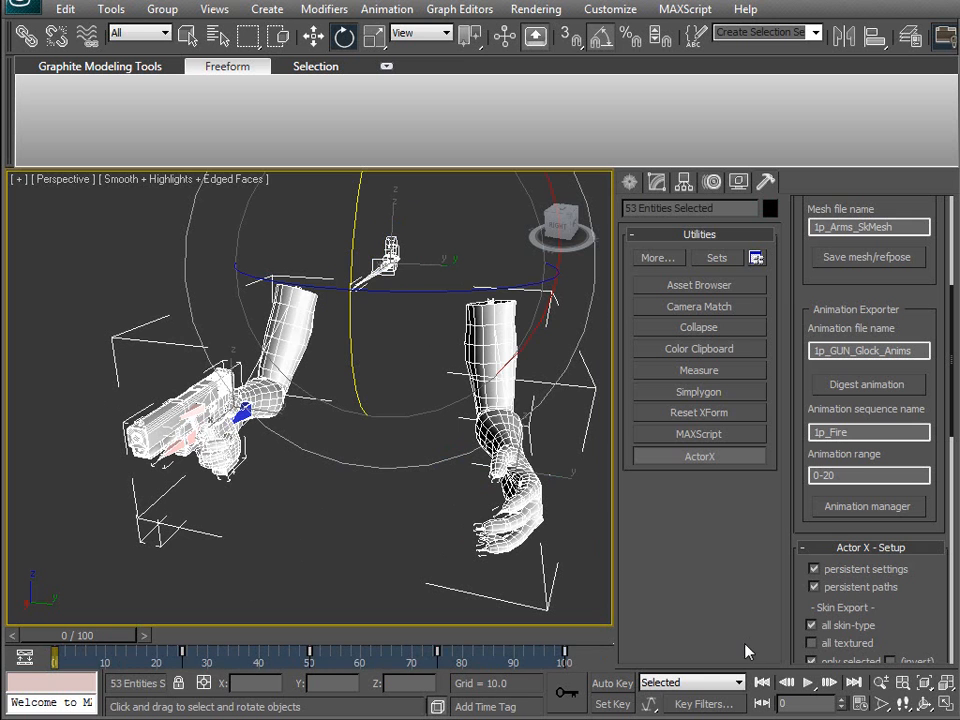
Step: Save the scene as a new file named 1p_Arms_Aim in the 1p_Anims folder
left_click(22, 10)
left_click(65, 204)
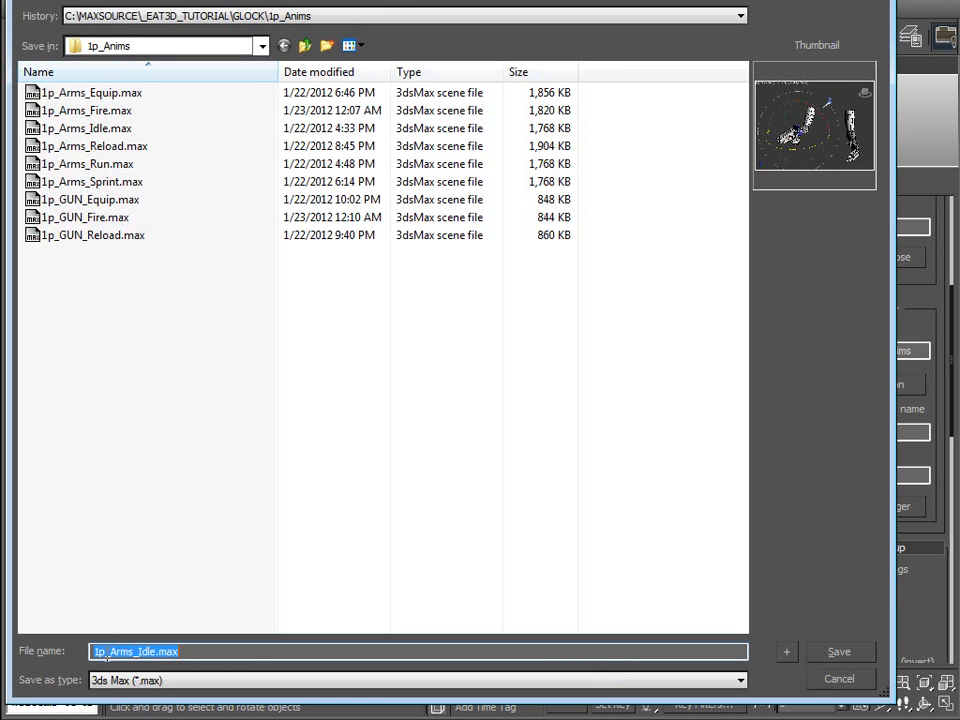
left_click_drag(135, 651, 367, 654)
left_click(836, 651)
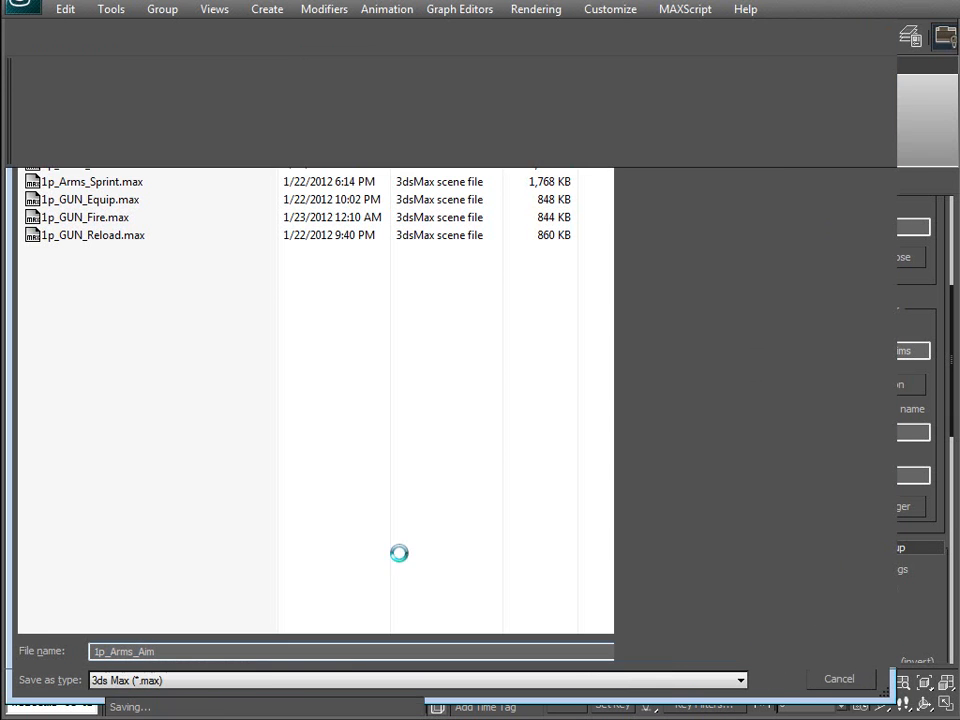
Step: Clear the selection of the arms and gun objects in the scene
middle_click_drag(500, 412, 443, 467, "alt")
middle_click_drag(453, 517, 392, 499)
left_click(533, 508)
middle_click_drag(448, 438, 337, 444, "alt")
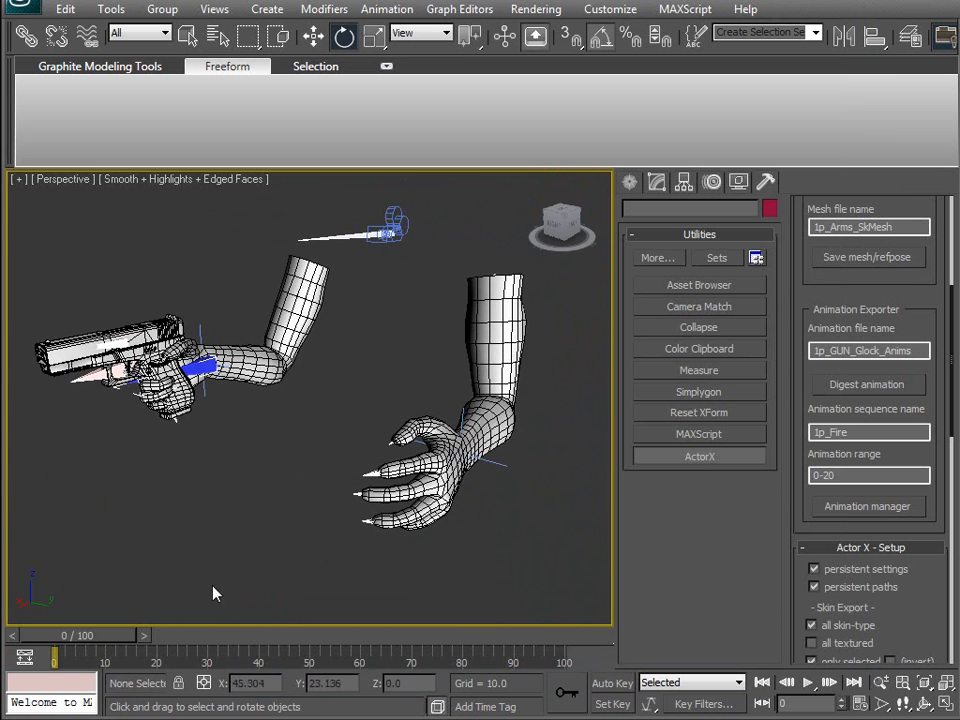
Step: Select b_WeaponSocket, turn on Auto Key and set a key holding its current pose at frame 10
left_click_drag(95, 636, 18, 638)
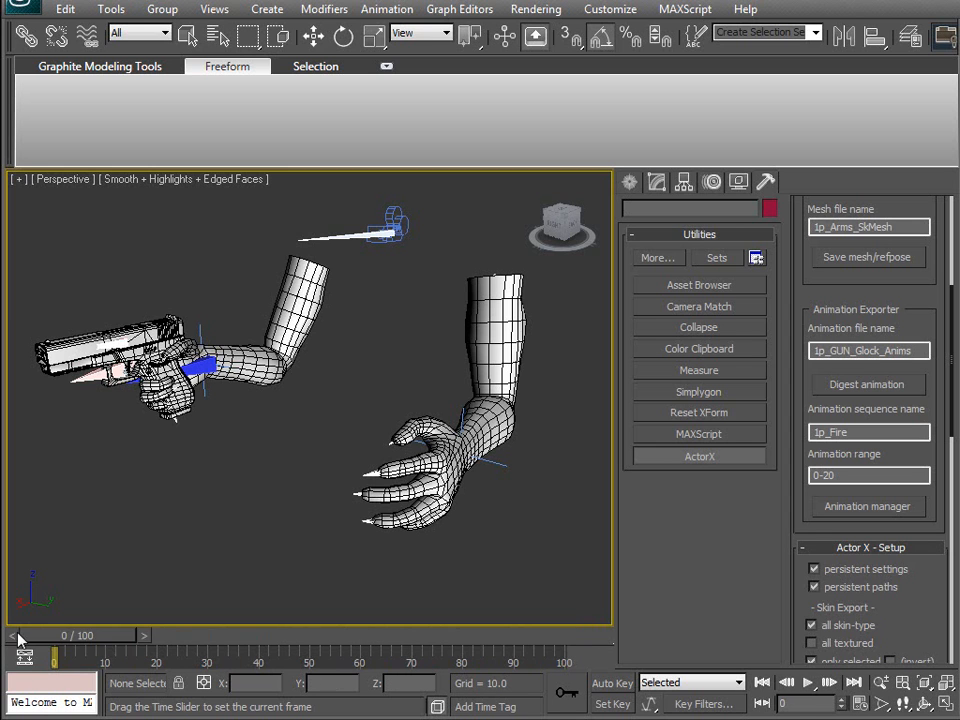
key("e")
middle_click_drag(150, 520, 217, 535, "alt")
left_click_drag(75, 632, 110, 647)
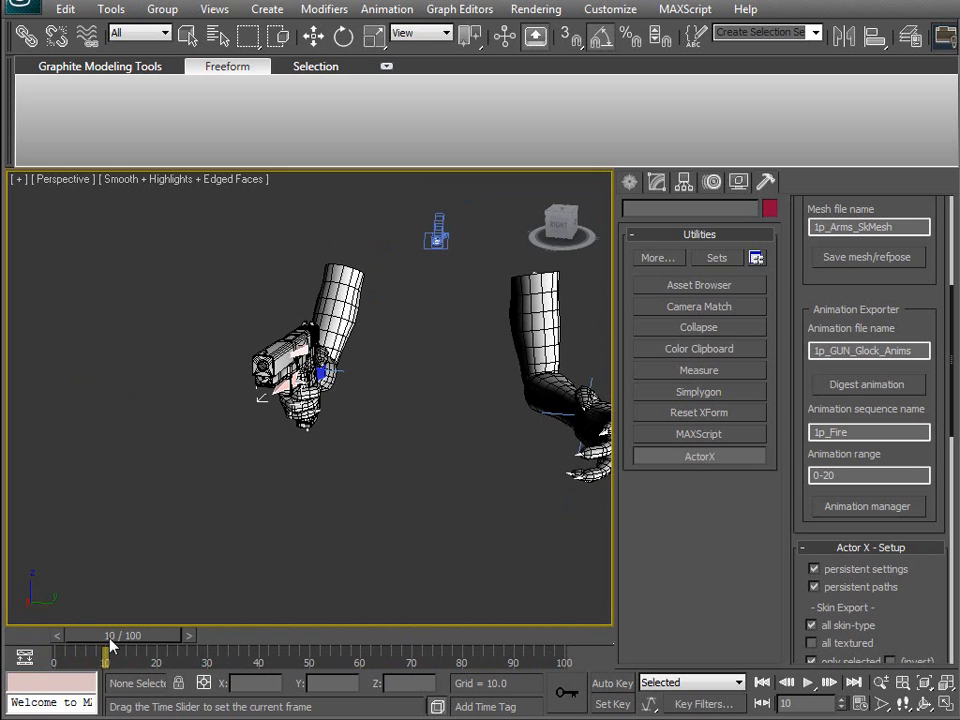
key("e")
middle_click_drag(345, 468, 255, 512, "alt")
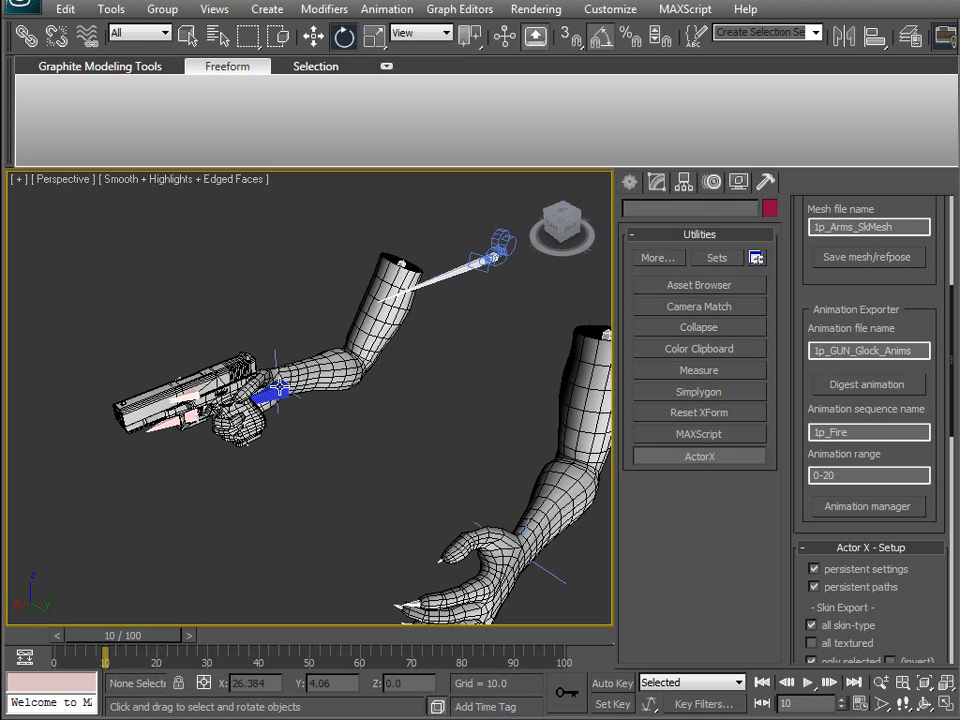
left_click(270, 394)
left_click(612, 682)
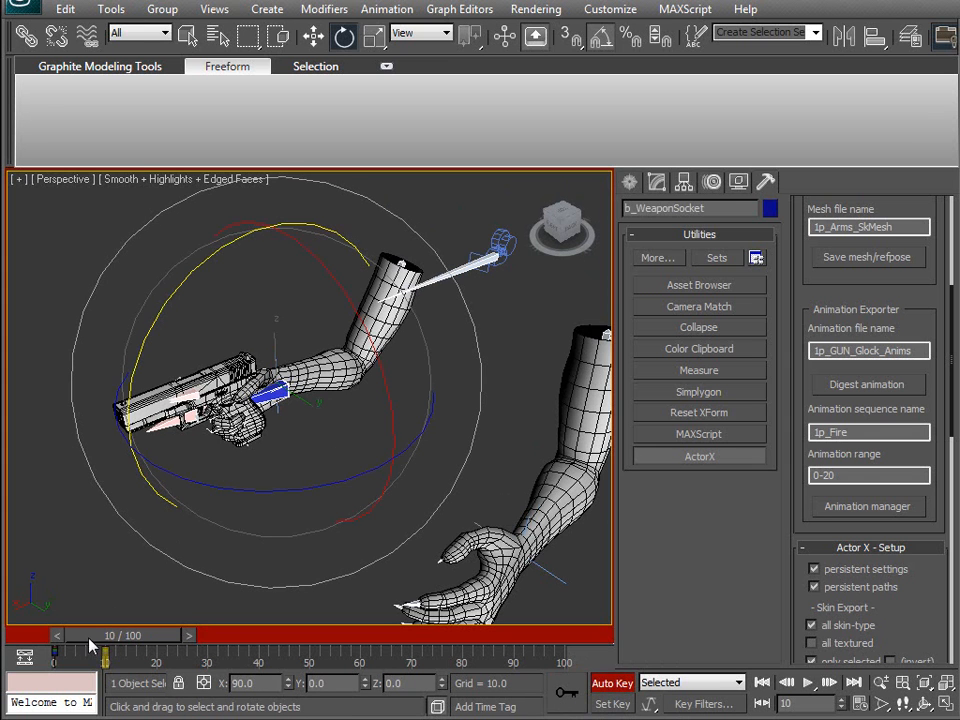
left_click_drag(108, 643, 338, 638)
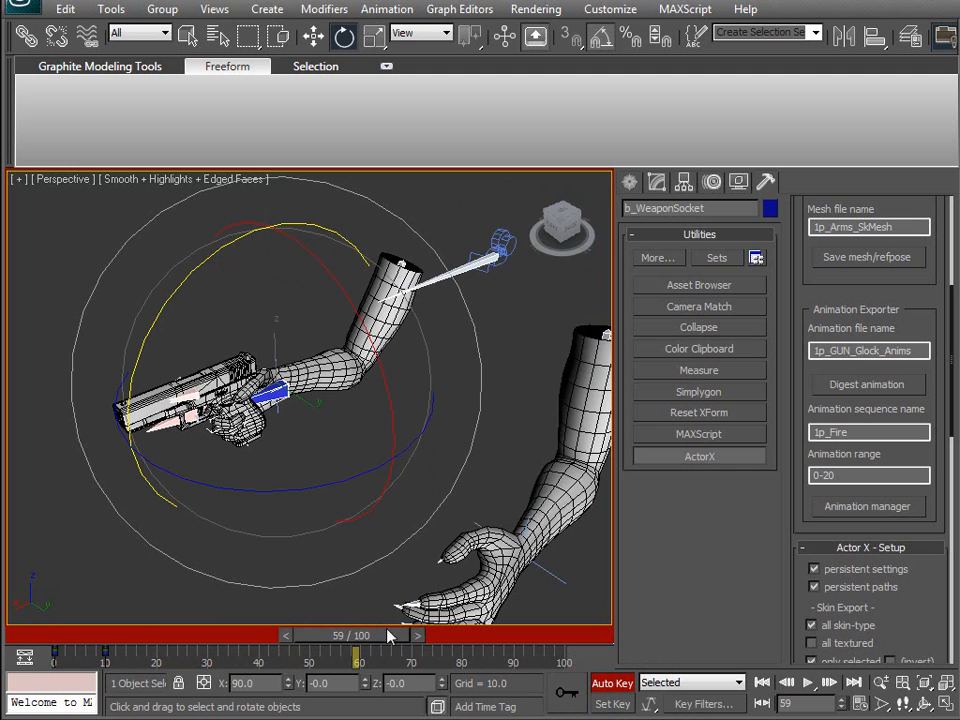
Step: Extend the animation's end time to frame 130
left_click(420, 637)
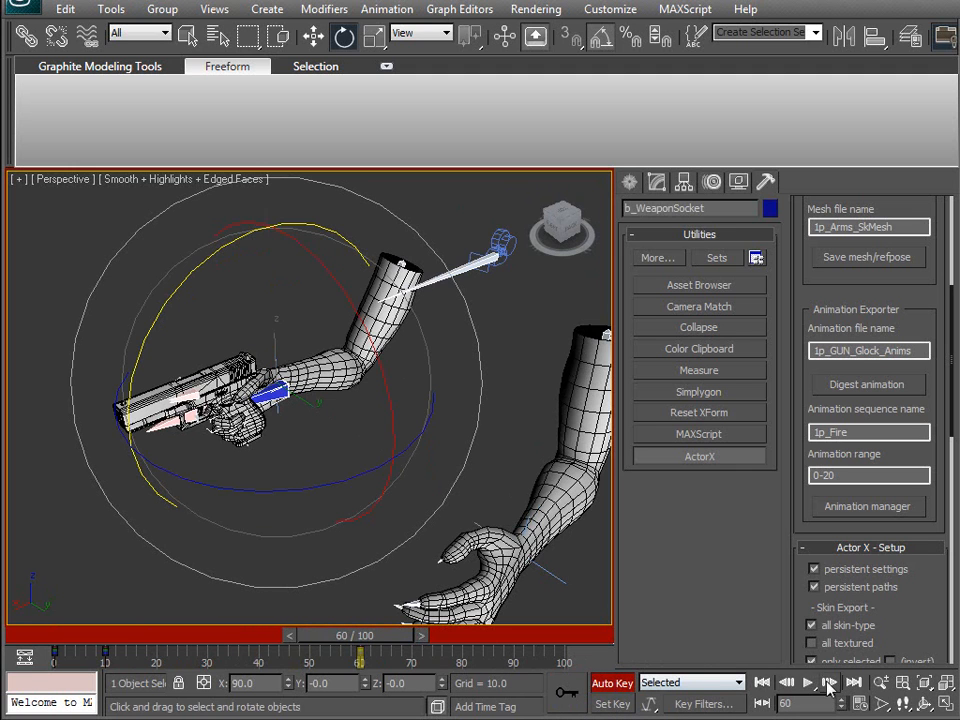
right_click(793, 683)
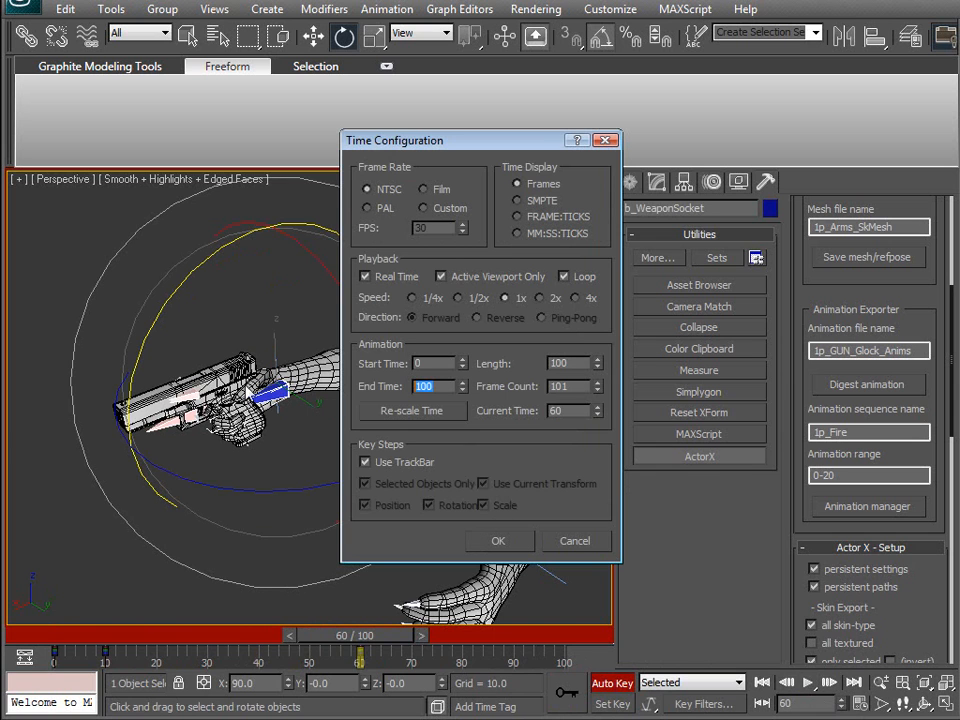
key("Return")
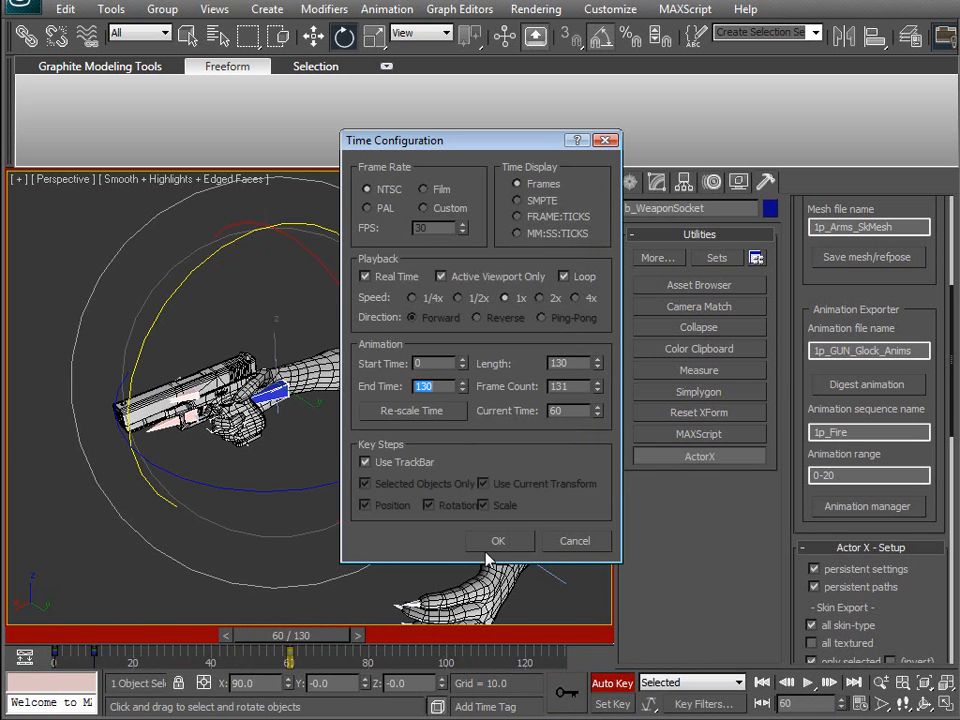
key("Return")
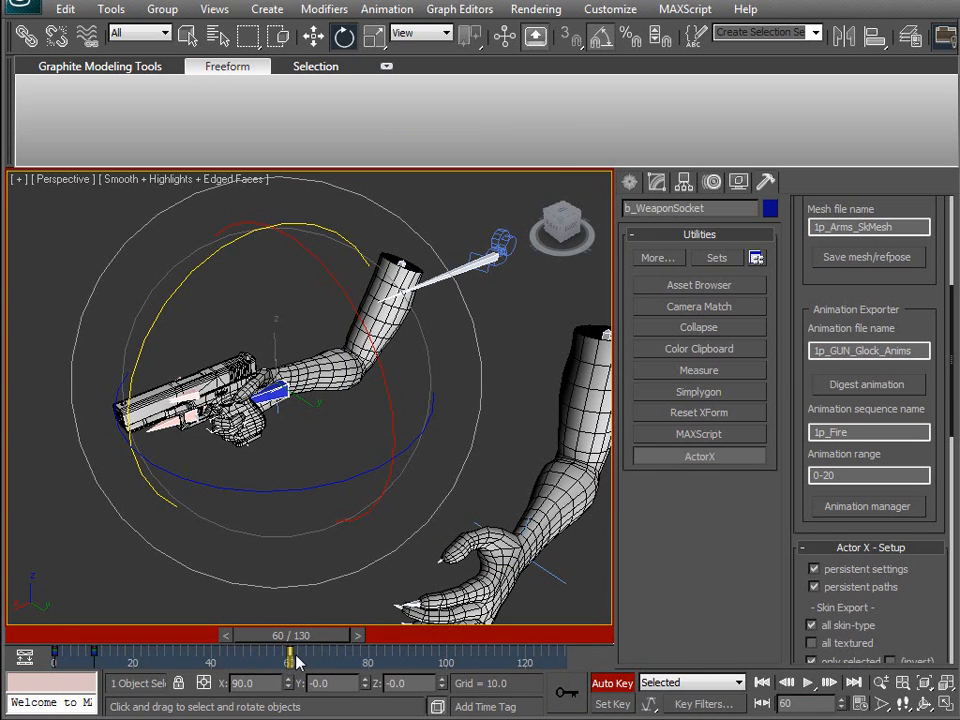
Step: Set keys holding b_WeaponSocket's pose at frames 110 and 130
left_click_drag(295, 657, 484, 654)
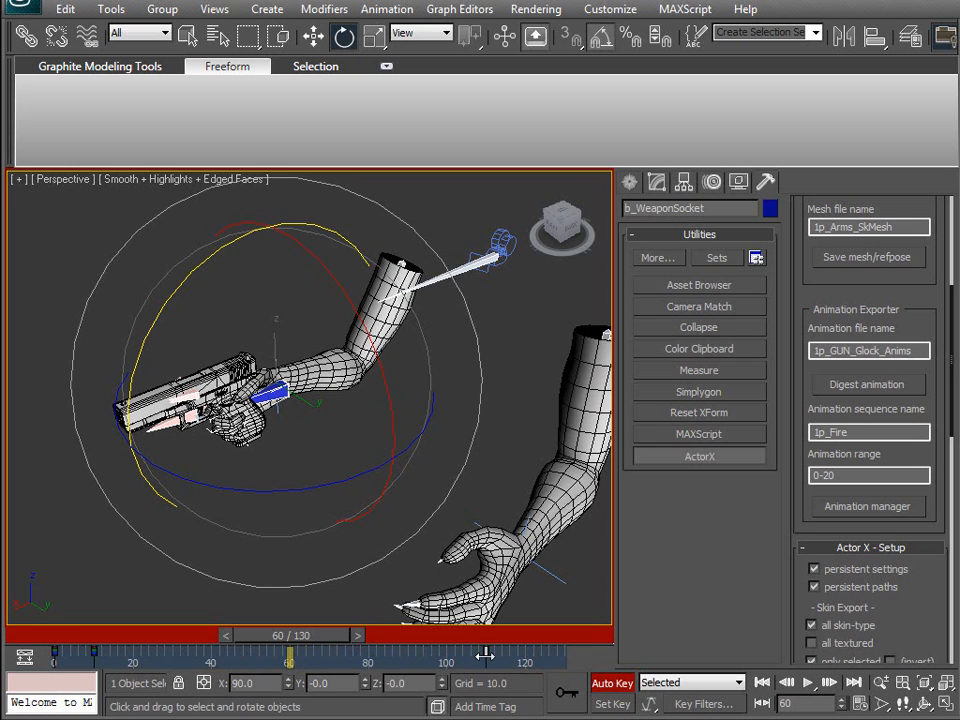
left_click_drag(336, 640, 514, 636)
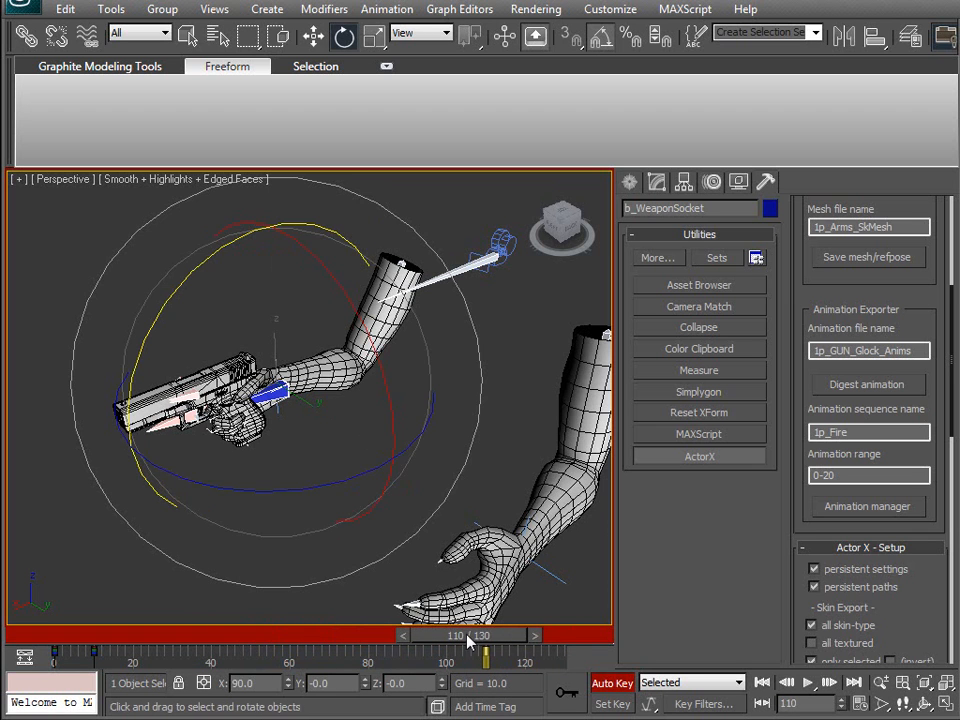
left_click_drag(456, 636, 546, 641)
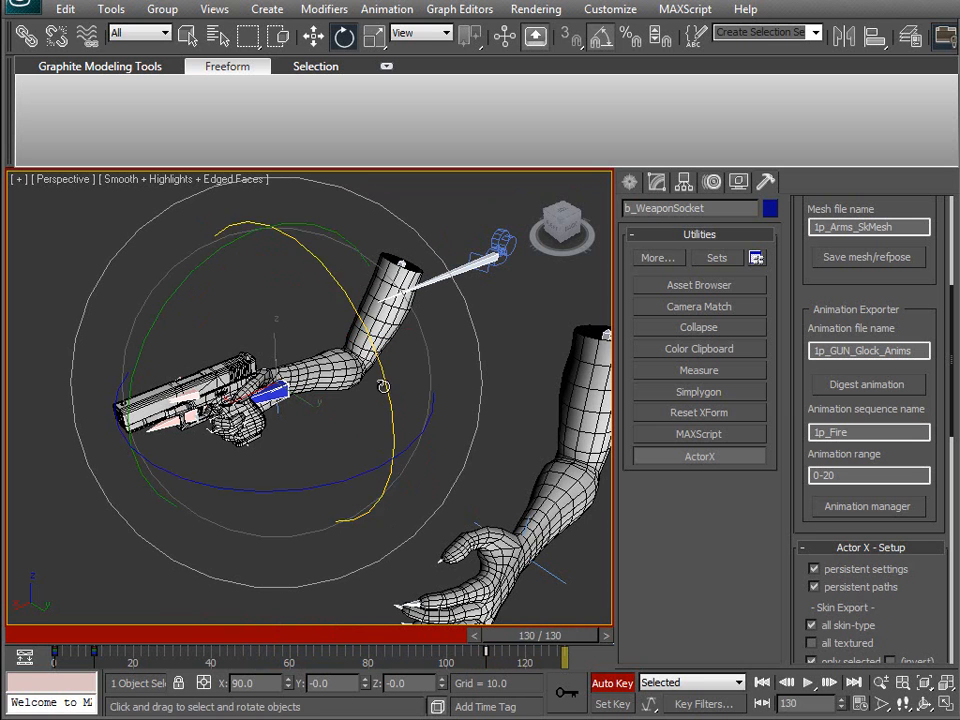
Step: Flatten b_WeaponSocket's curve between the keys at frames 0 and 10 in the Curve Editor
left_click_drag(577, 640, 75, 636)
key("e")
scroll(311, 549, "up", 5)
middle_click_drag(407, 527, 274, 473)
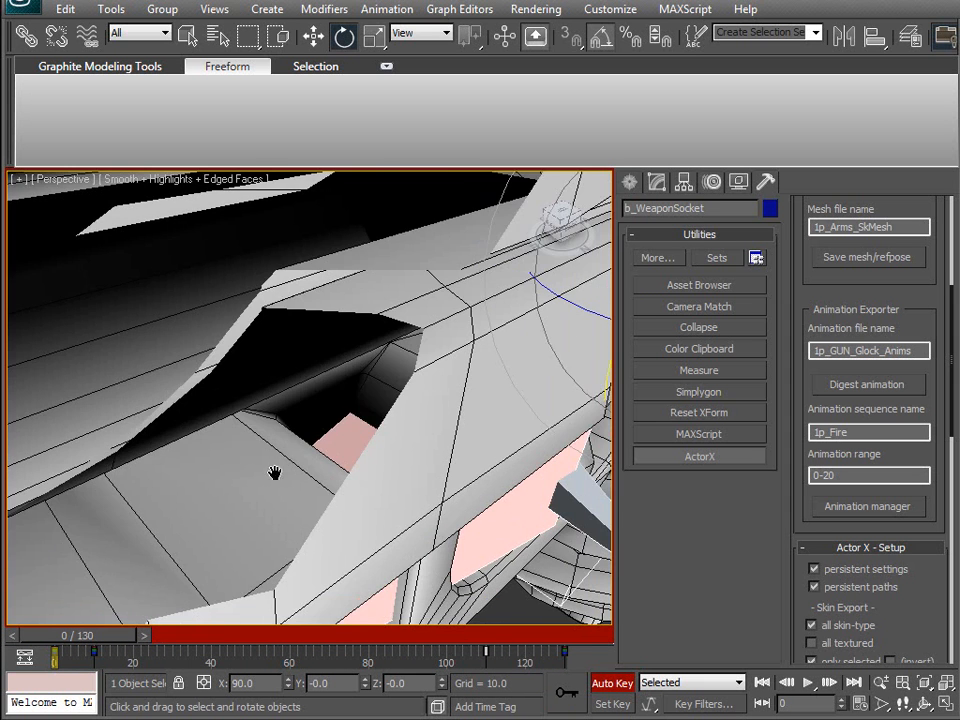
scroll(279, 469, "down", 5)
left_click_drag(75, 634, 80, 605)
right_click(347, 513)
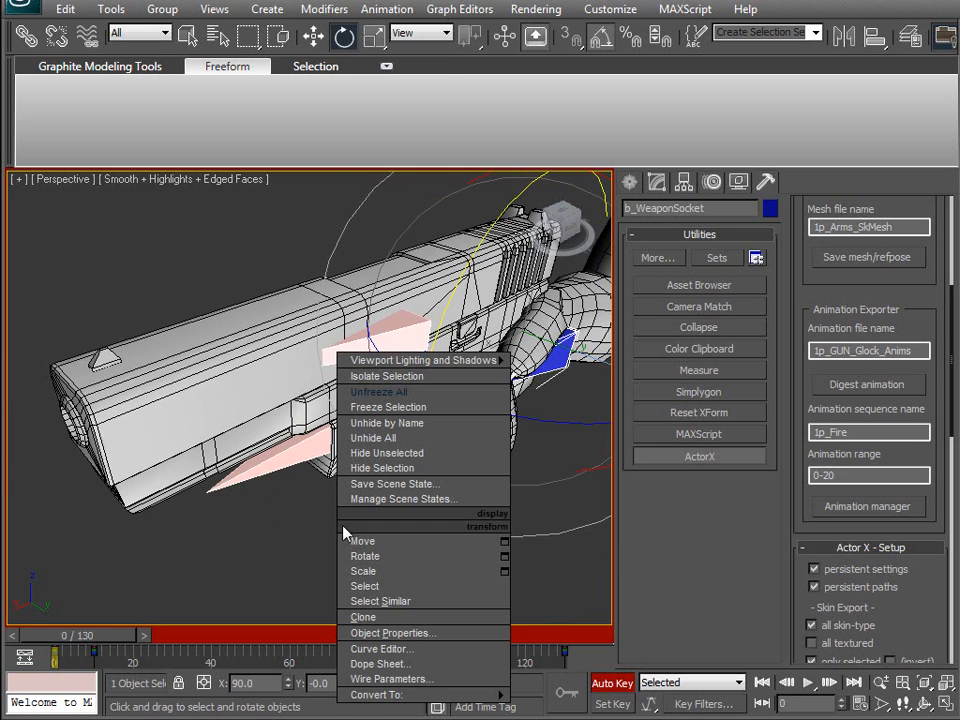
left_click(360, 646)
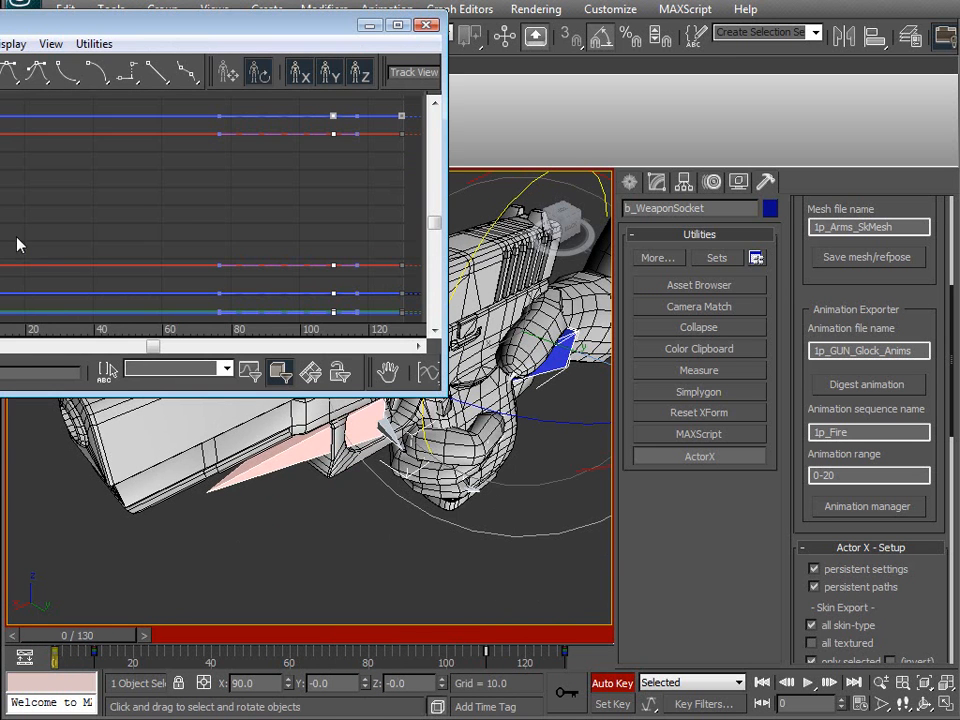
left_click_drag(150, 142, 150, 140)
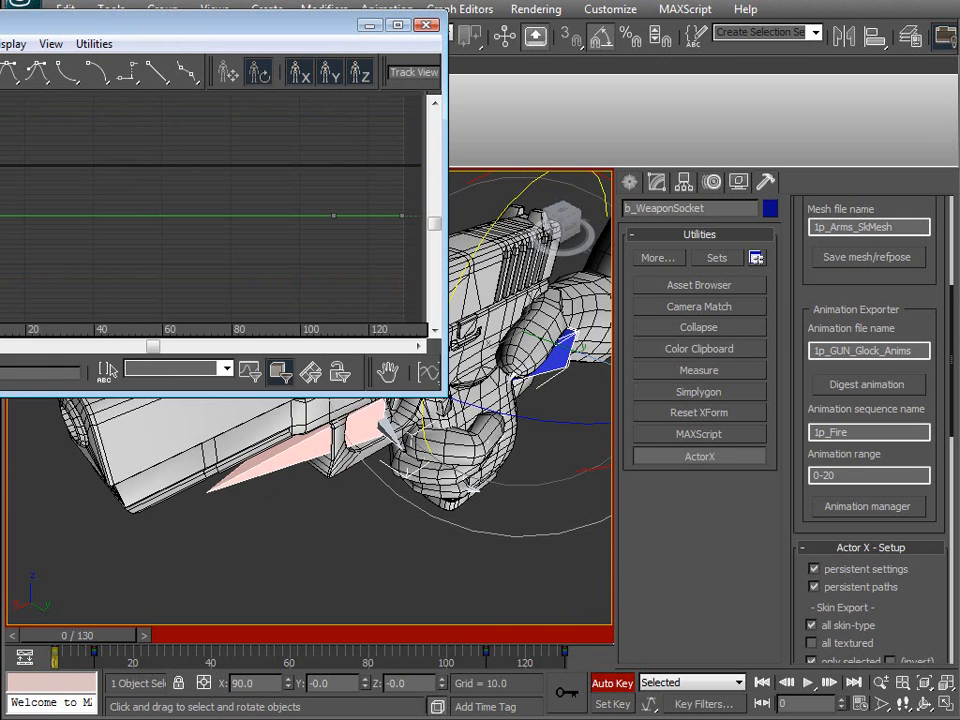
middle_click_drag(23, 243, 141, 238)
scroll(133, 236, "down", 1)
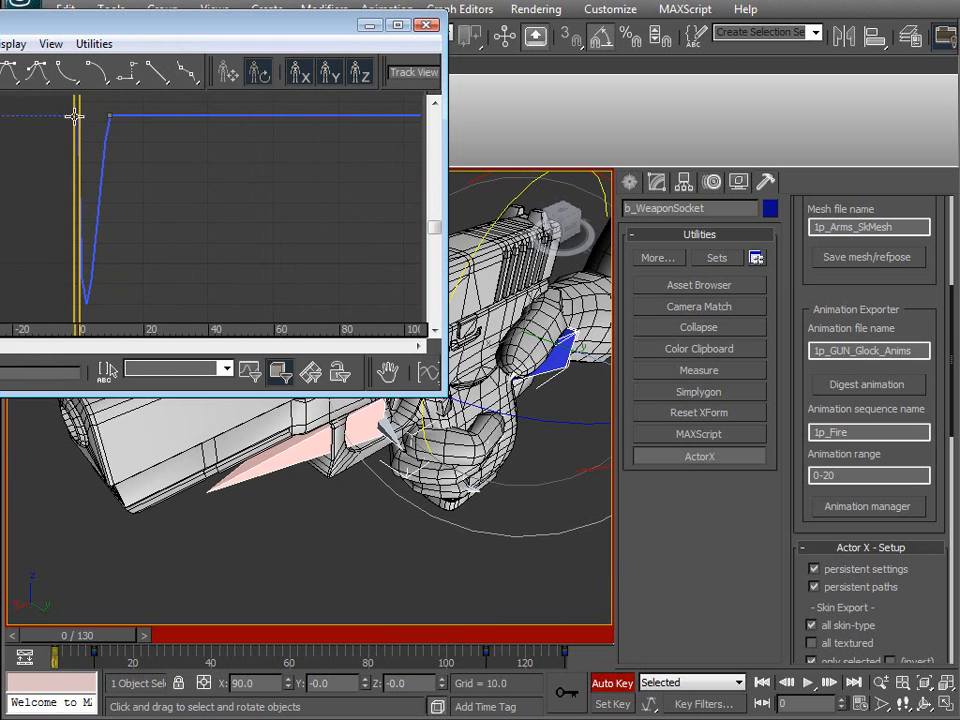
middle_click_drag(110, 293, 152, 257)
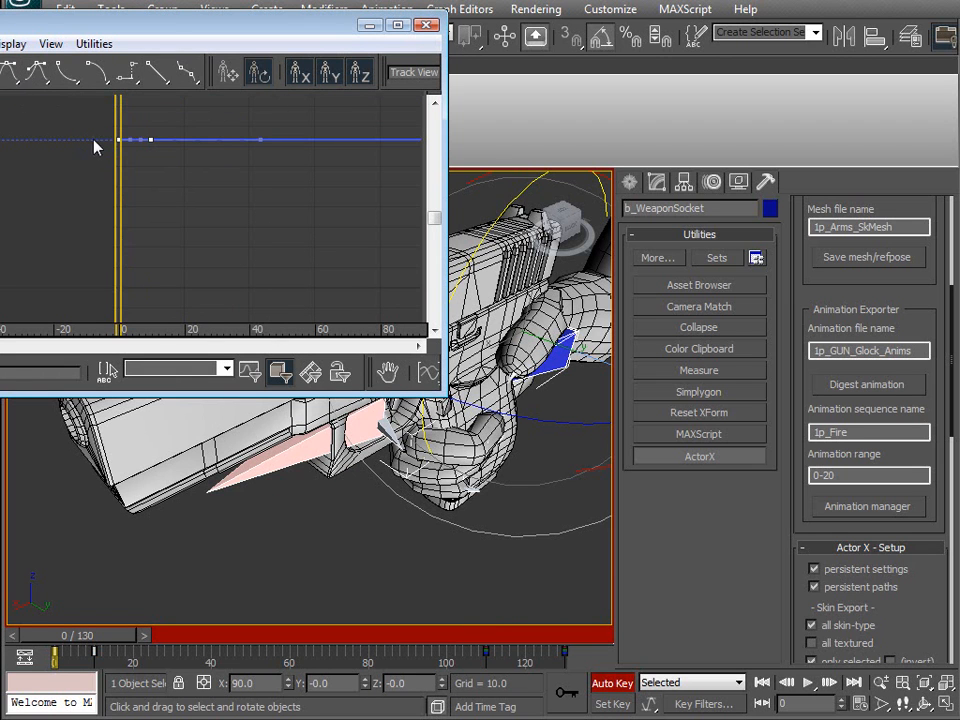
left_click(425, 26)
Step: Scrub the opening frames up to frame 10 to check the motion of the gun and arms
left_click_drag(46, 640, 134, 624)
left_click_drag(203, 605, 126, 610)
key("e")
scroll(225, 372, "down", 6)
middle_click_drag(268, 340, 276, 386)
left_click_drag(170, 633, 52, 643)
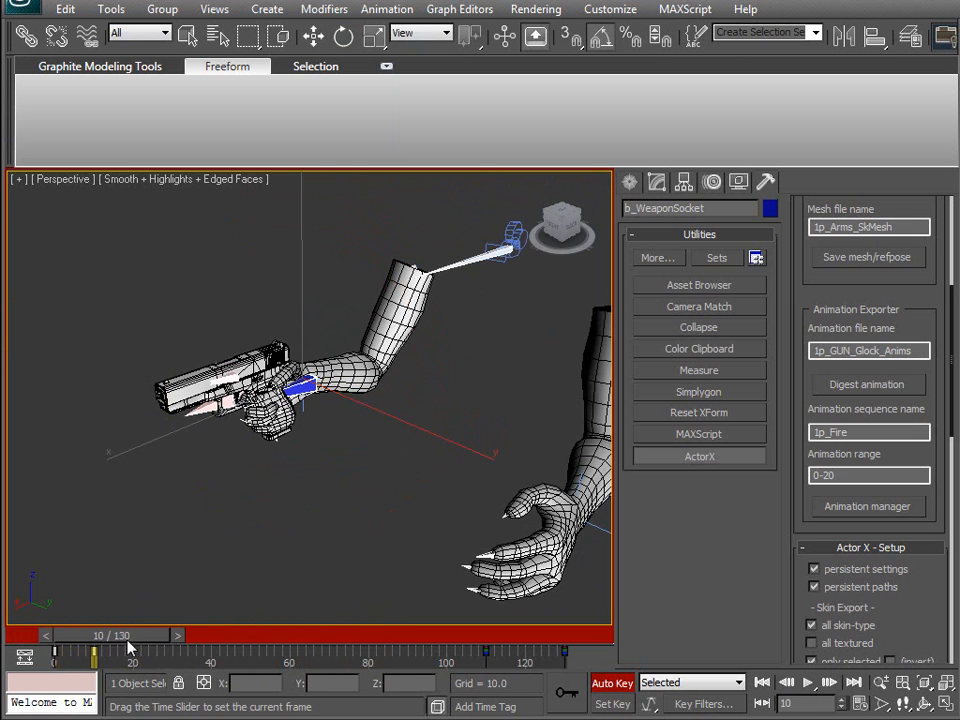
middle_click_drag(239, 513, 263, 442, "alt")
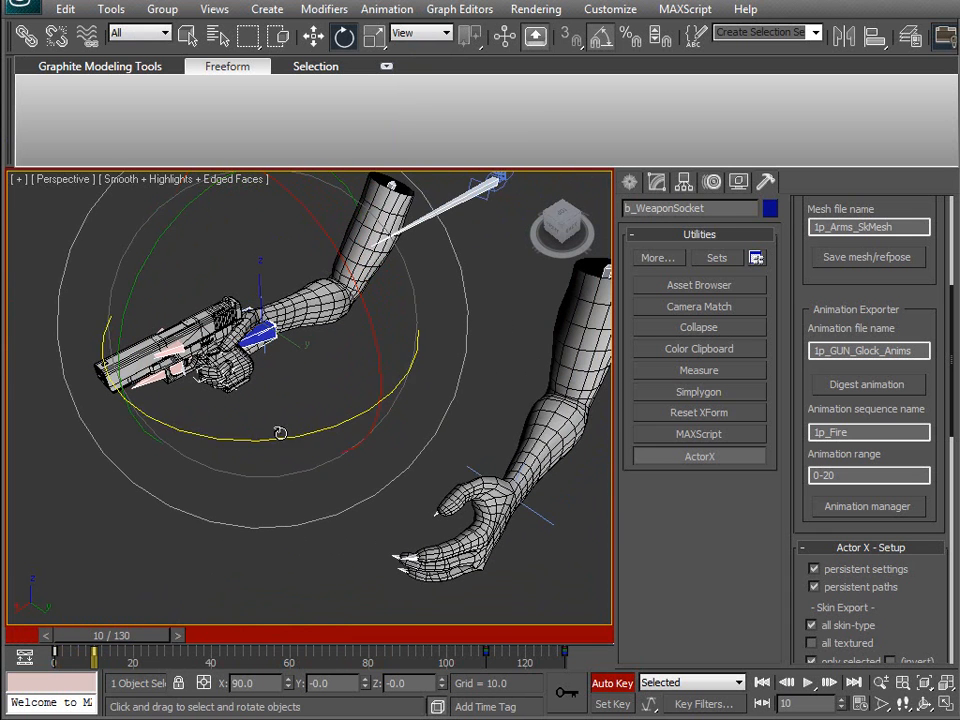
Step: At frame 5, raise b_WeaponSocket with the gun to about X 13.3, Y -1.3, Z -8.4
left_click_drag(148, 637, 133, 648)
key("e")
middle_click_drag(246, 408, 281, 412, "alt")
key("w")
left_click_drag(335, 381, 366, 278)
middle_click_drag(396, 384, 312, 337, "alt")
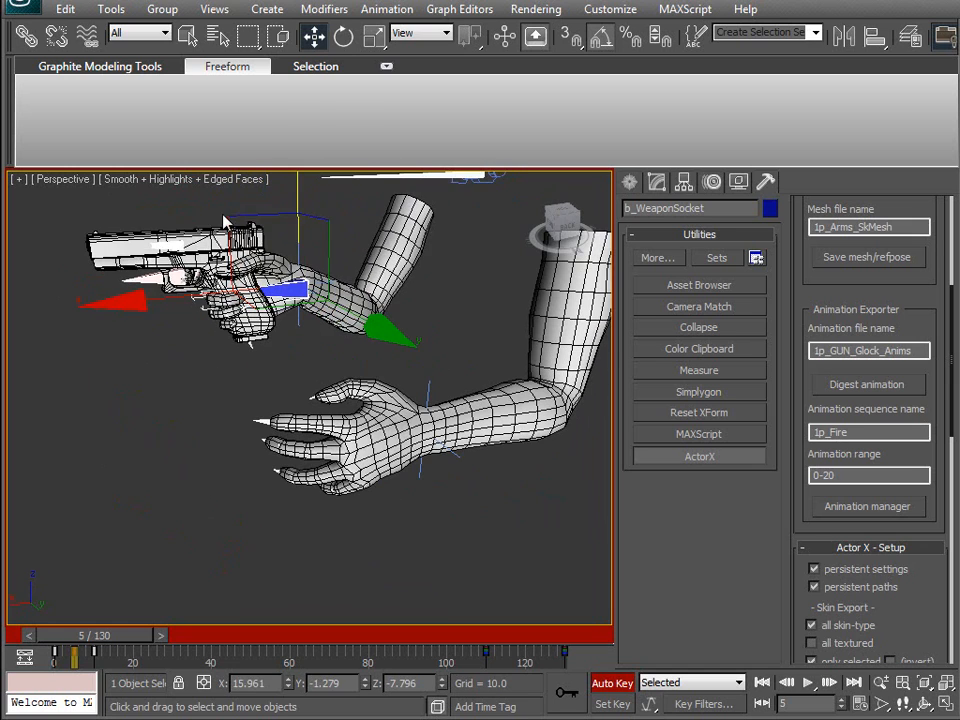
left_click_drag(225, 222, 259, 226)
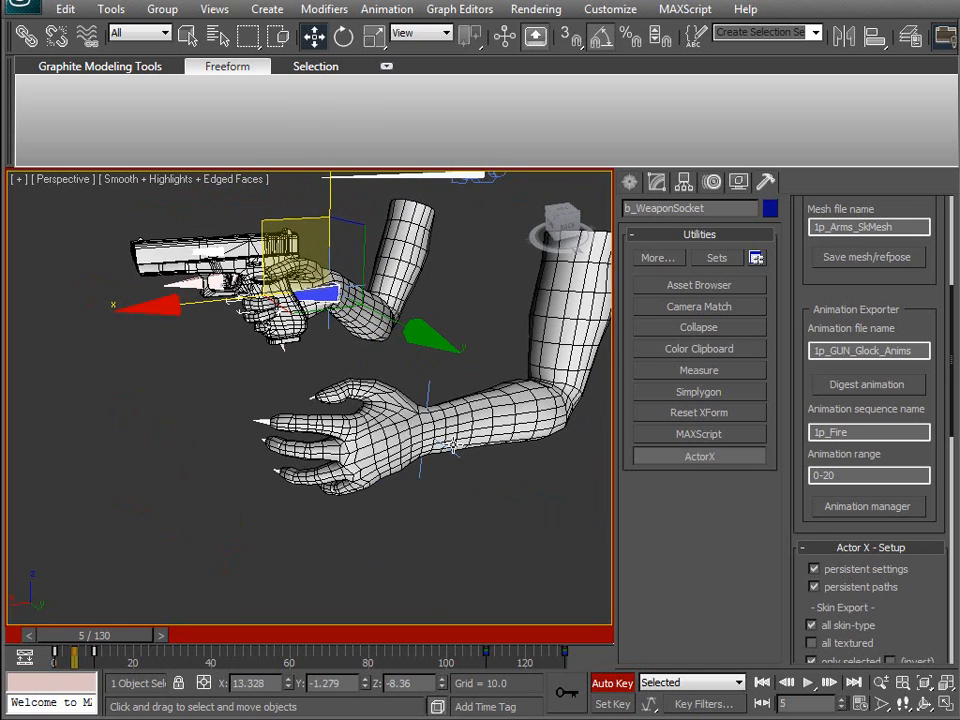
Step: Move the free hand's IK Chain02 up toward the pistol grip at frame 5
left_click(455, 455)
middle_click_drag(352, 483, 454, 568, "alt")
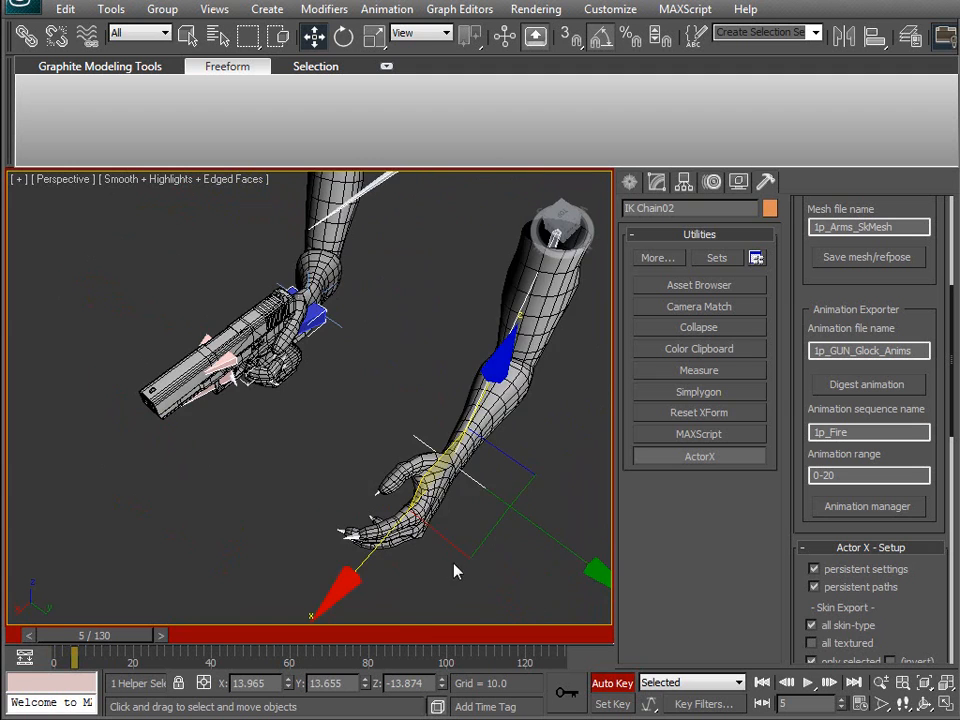
left_click_drag(464, 555, 397, 425)
middle_click_drag(397, 425, 483, 328, "alt")
mouse_move(486, 336)
left_mouse_down()
mouse_move(504, 312)
mouse_move(483, 322)
left_mouse_up()
middle_click_drag(483, 322, 380, 374, "alt")
Step: Fine-tune IK Chain02 to about X 15.3, Y 2.9, Z -10.7 so the left hand supports the grip
scroll(380, 374, "up", 4)
middle_click_drag(275, 353, 305, 420)
left_click_drag(344, 428, 306, 397)
middle_click_drag(227, 430, 272, 419, "alt")
scroll(334, 381, "up", 4)
middle_click_drag(336, 382, 143, 351, "alt")
scroll(364, 405, "down", 4)
middle_click_drag(172, 284, 329, 330, "alt")
mouse_move(299, 291)
left_mouse_down()
mouse_move(302, 268)
mouse_move(303, 277)
left_mouse_up()
middle_click_drag(303, 277, 199, 510, "alt")
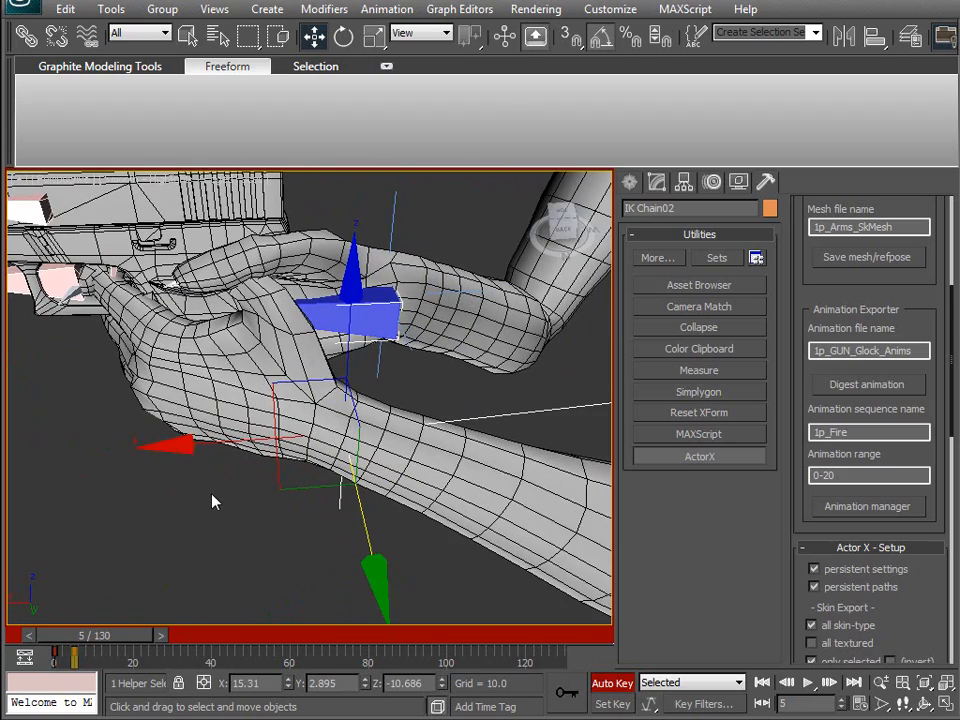
Step: Select the left thumb's base bone b_LThumb1 and set the rotation reference coordinate system to Local
mouse_move(209, 217)
middle_mouse_down("alt")
mouse_move(270, 436)
mouse_move(362, 400)
mouse_move(200, 352)
mouse_move(186, 361)
mouse_move(180, 255)
mouse_move(283, 224)
mouse_move(263, 327)
mouse_move(200, 180)
middle_mouse_up("alt")
key("F3")
left_click(316, 461)
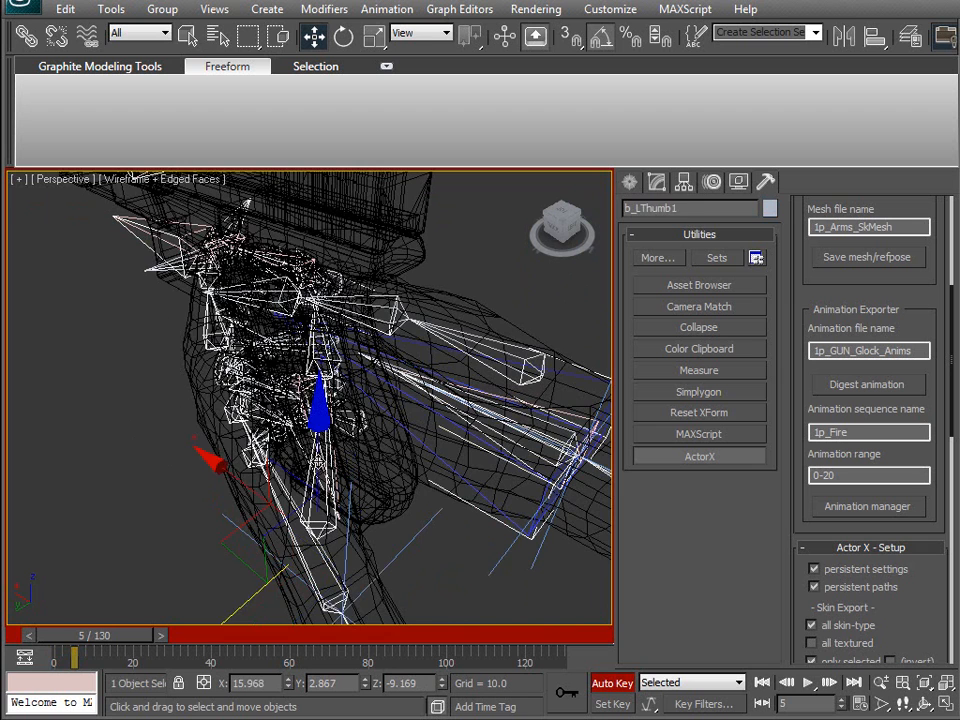
key("F3")
key("e")
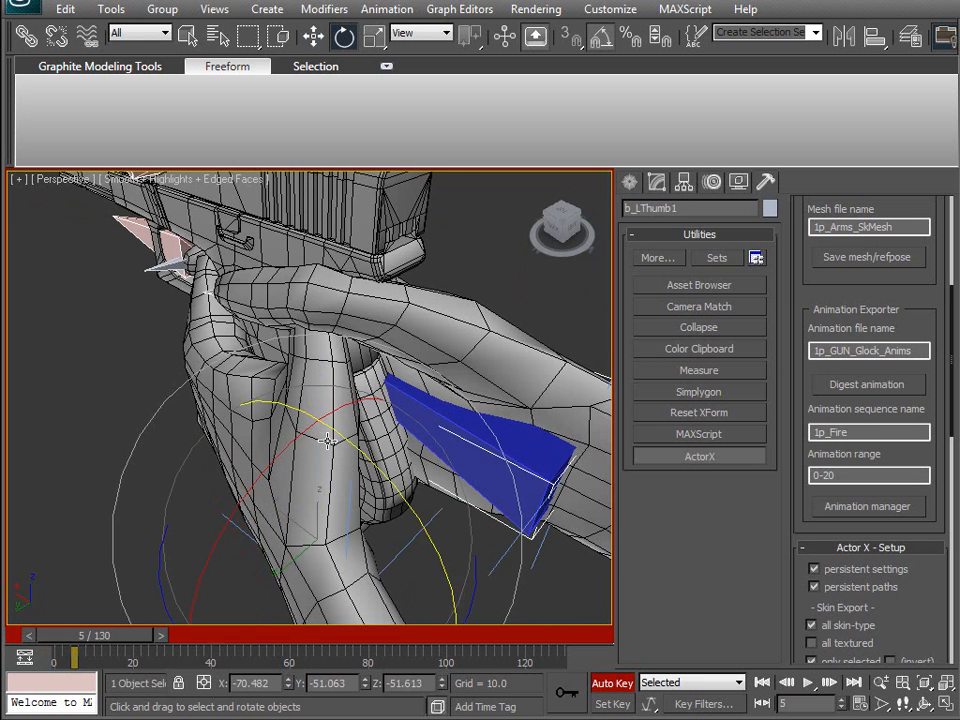
left_click(418, 33)
left_click(415, 96)
Step: Freeze the Arm_unfold3d mesh so that only the bones inside it can be picked
middle_click_drag(222, 269, 275, 346, "alt")
key("ctrl+a")
left_click_drag(146, 636, 88, 646)
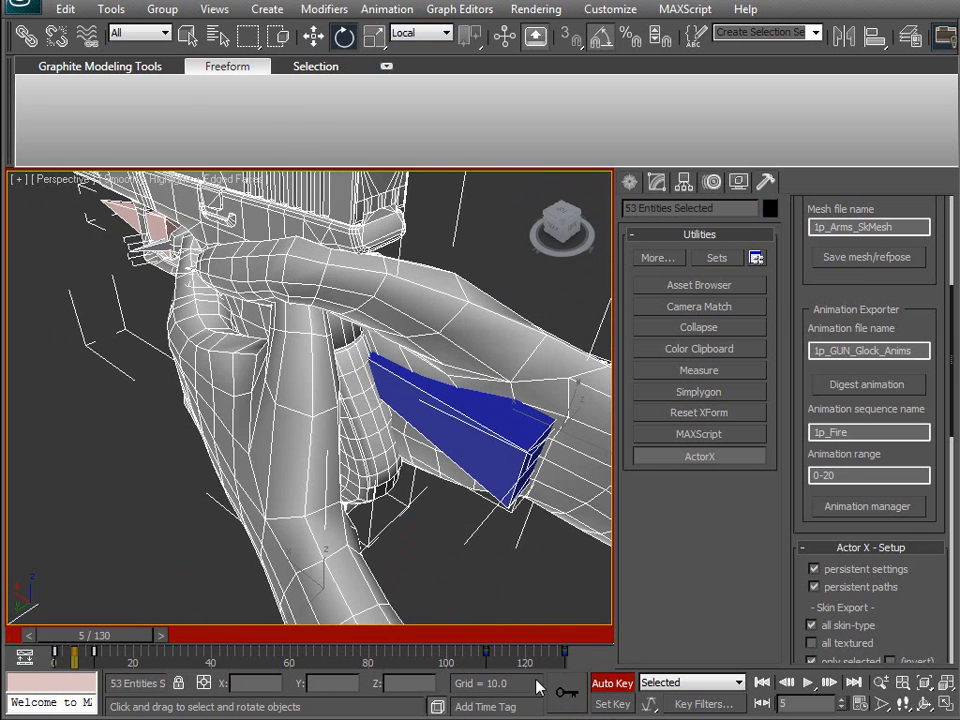
left_click(301, 420)
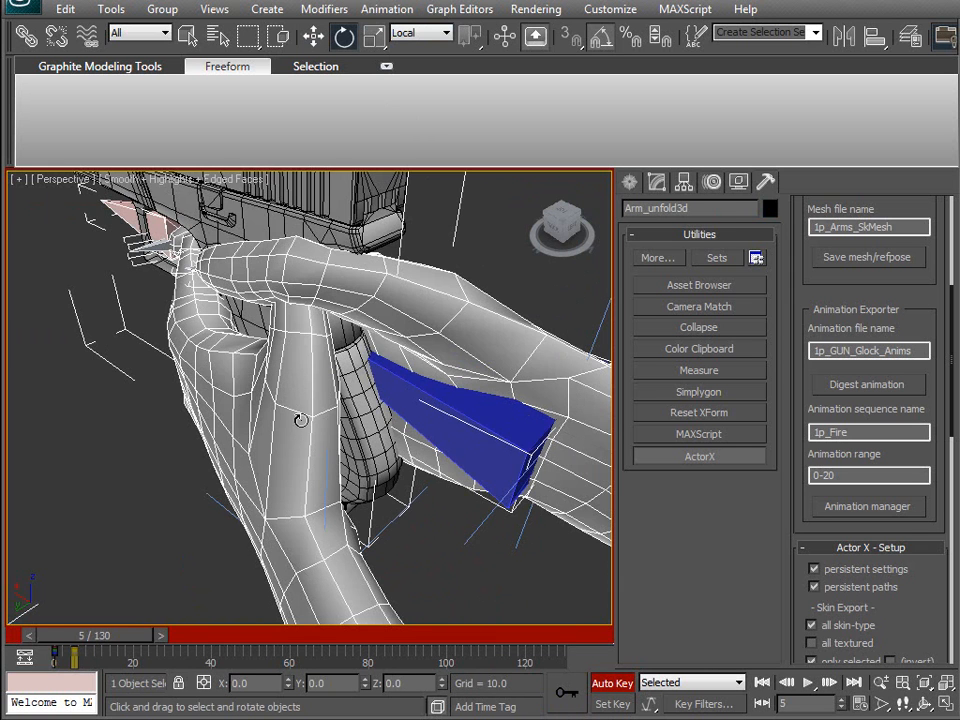
middle_click_drag(301, 480, 301, 447)
left_click(471, 588)
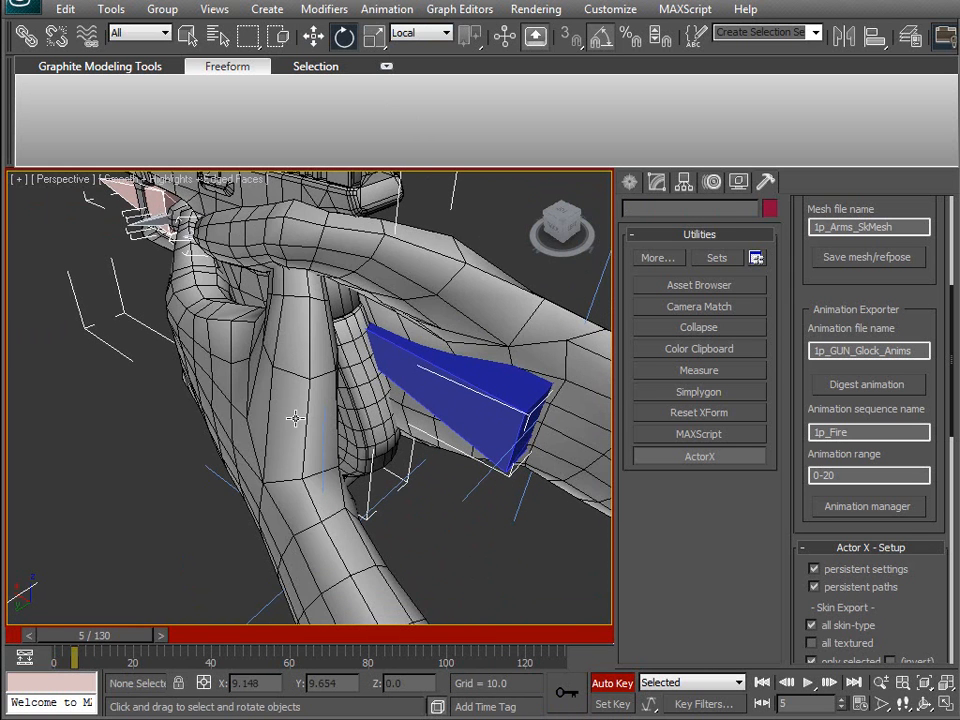
left_click(300, 432)
right_click(300, 413)
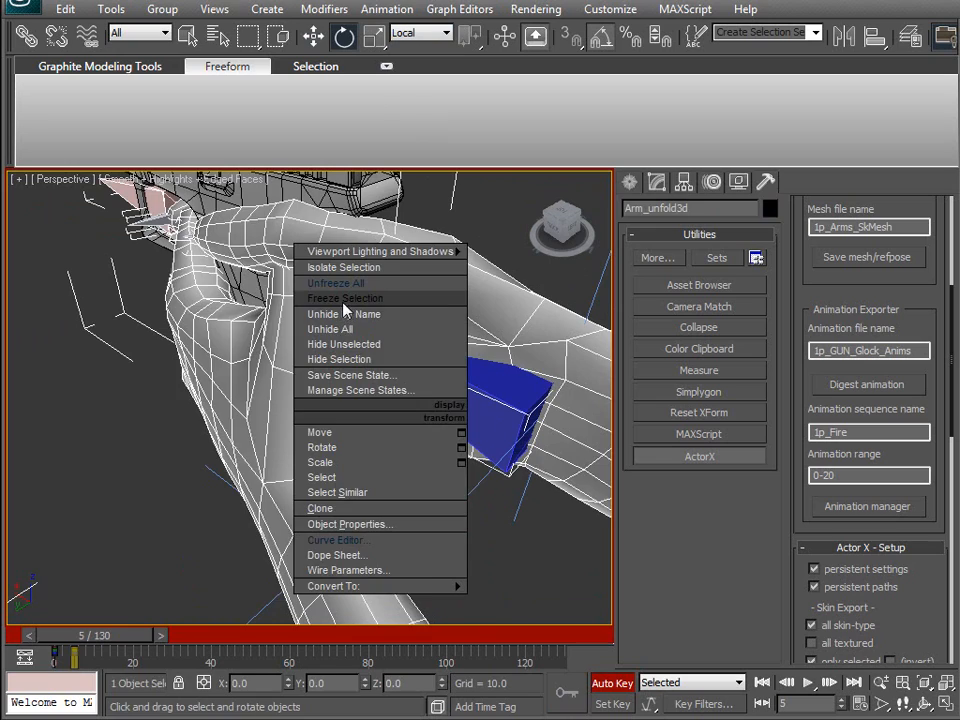
left_click(342, 300)
Step: Rotate the left thumb's bones, including b_LThumb2, to fit the thumb around the pistol grip at frame 5
left_click(299, 386)
left_click_drag(173, 381, 166, 384)
middle_click_drag(222, 338, 302, 341, "alt")
left_click(275, 304)
middle_click_drag(208, 276, 208, 324, "alt")
left_click_drag(359, 248, 334, 255)
middle_click_drag(334, 255, 335, 357, "alt")
middle_click_drag(415, 452, 353, 467, "alt")
Step: Turn off angle snap and rotate the left thumb's base bone b_LThumb1 to bring the thumb along the pistol
key("F3")
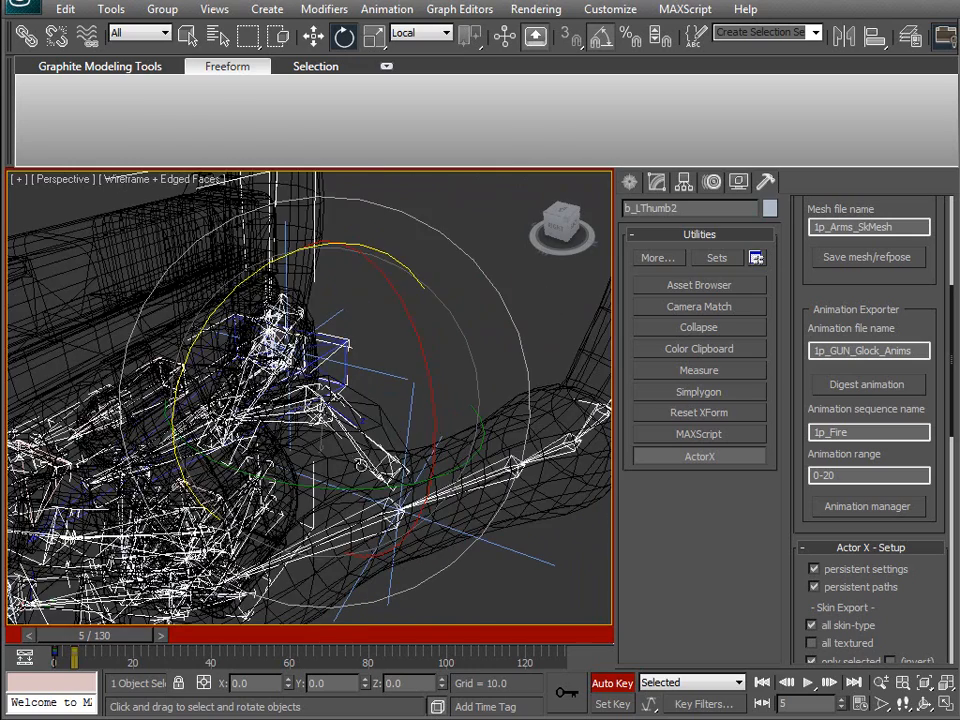
left_click(374, 443)
key("F3")
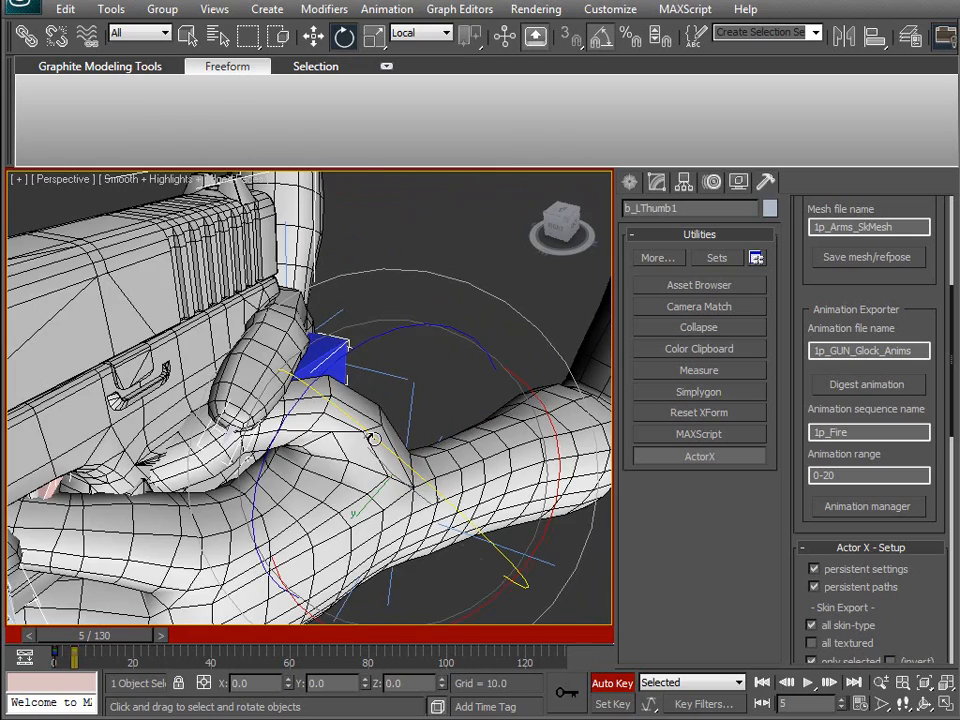
left_click_drag(372, 440, 378, 441)
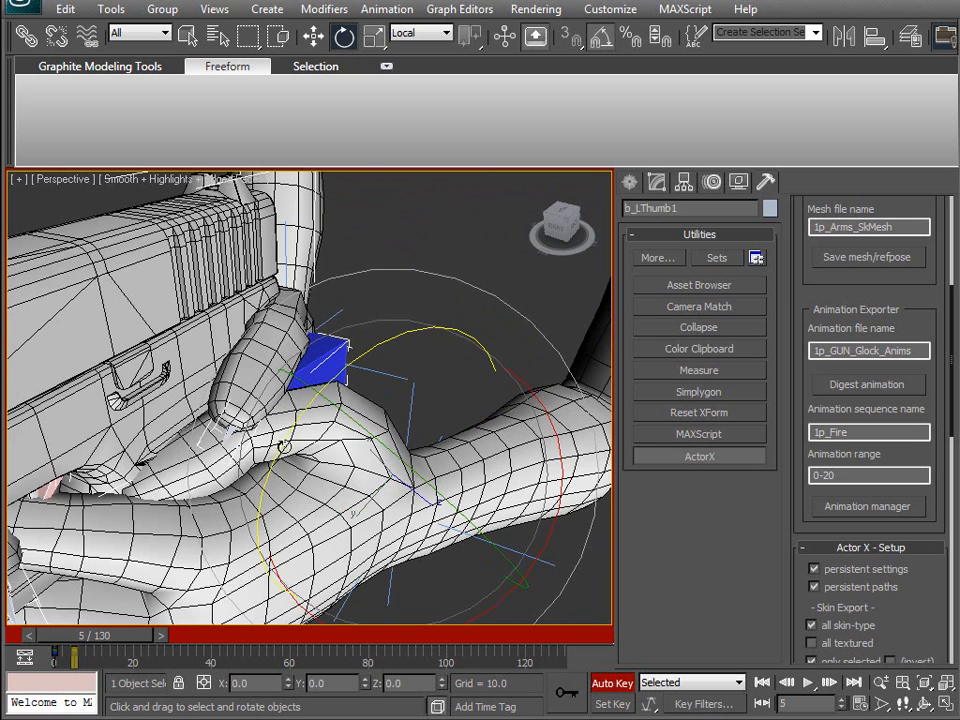
left_click_drag(287, 424, 282, 441)
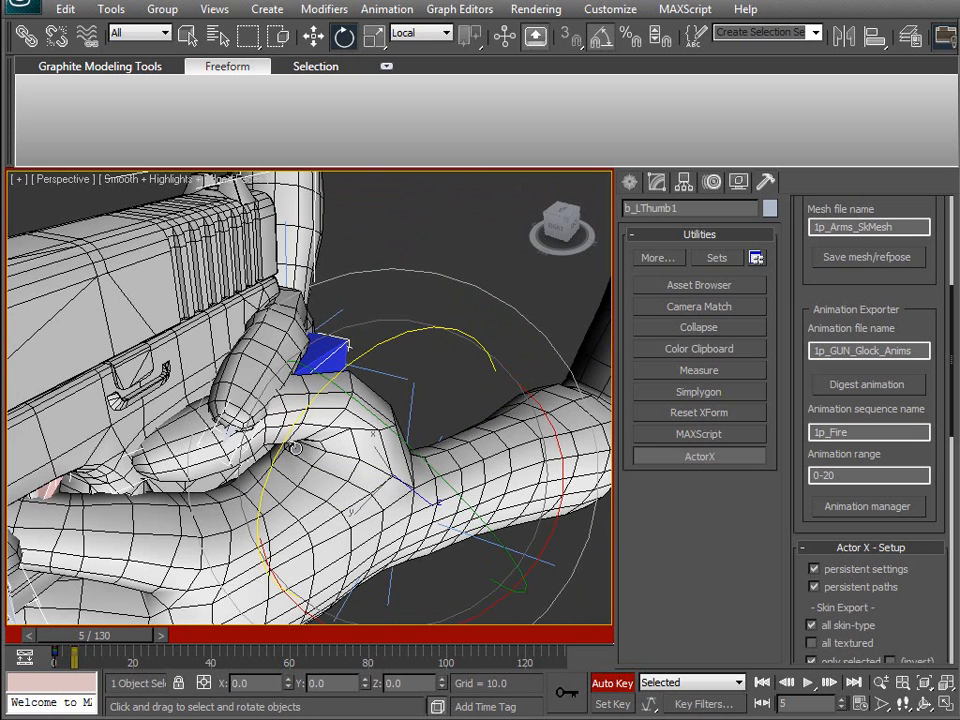
key("a")
middle_click_drag(308, 557, 330, 495, "alt")
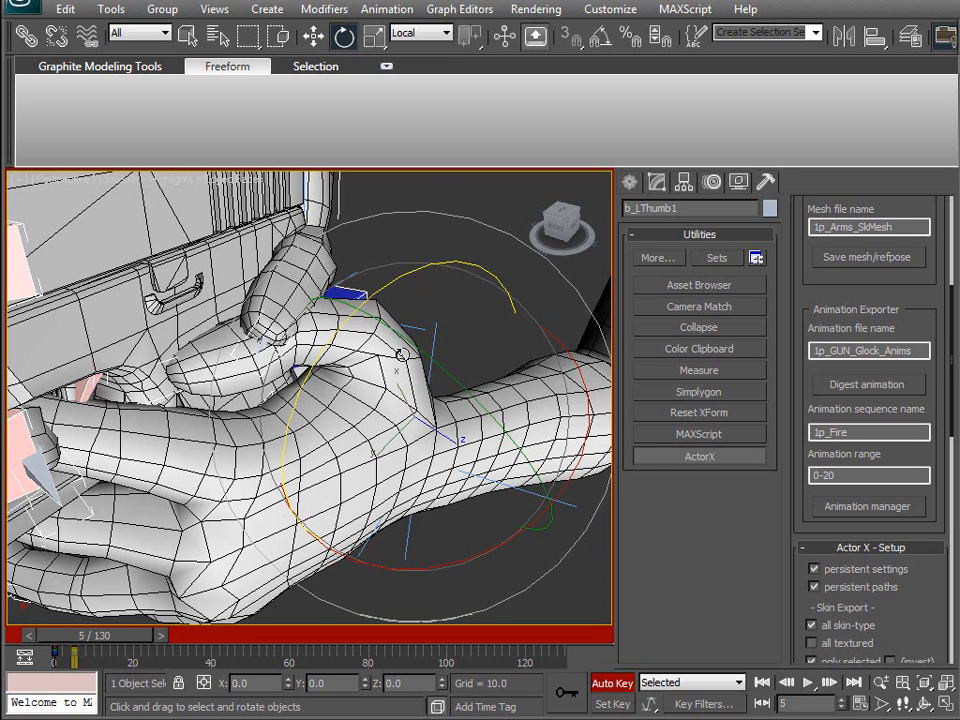
left_click_drag(395, 360, 326, 392)
Step: Rotate the left thumb's second bone b_LThumb2 so the thumb lies alongside the pistol grip
left_click(317, 342)
middle_click_drag(342, 439, 293, 428, "alt")
left_click_drag(428, 273, 457, 328)
middle_click_drag(364, 420, 206, 434, "alt")
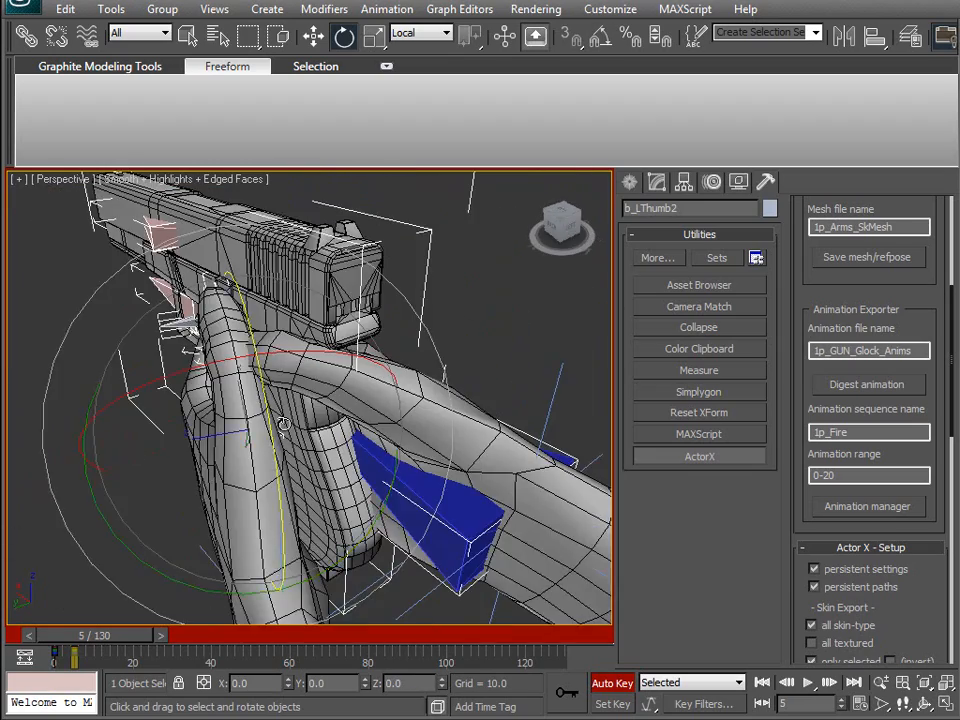
Step: Rotate the right thumb's base bone b_RThumb1 to reposition the right thumb behind the grip
left_click(411, 401)
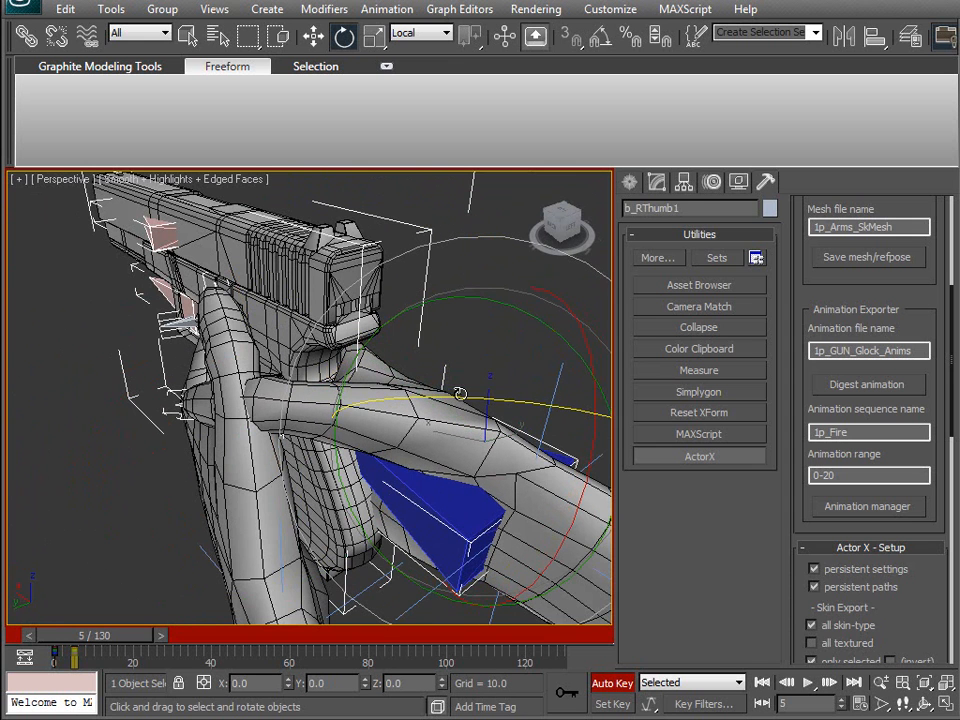
middle_click_drag(436, 412, 420, 388, "alt")
left_click_drag(368, 351, 368, 352)
middle_click_drag(368, 362, 398, 378, "alt")
Step: Lower IK Chain02 to about Z -11.3 so the left hand sits lower on the grip
left_click(398, 545)
key("w")
left_click_drag(406, 342, 408, 358)
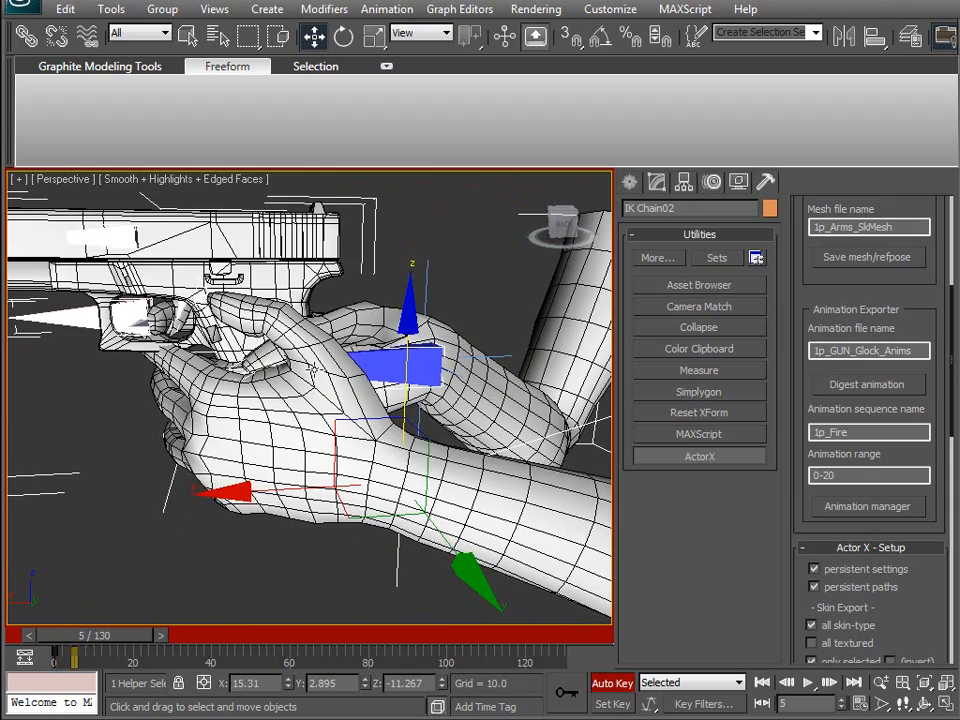
middle_click_drag(398, 362, 388, 366, "alt")
Step: Rotate the right thumb's second bone b_RThumb2 to fit it between the grip and the left thumb
scroll(270, 375, "up", 3)
middle_click_drag(270, 375, 425, 340, "alt")
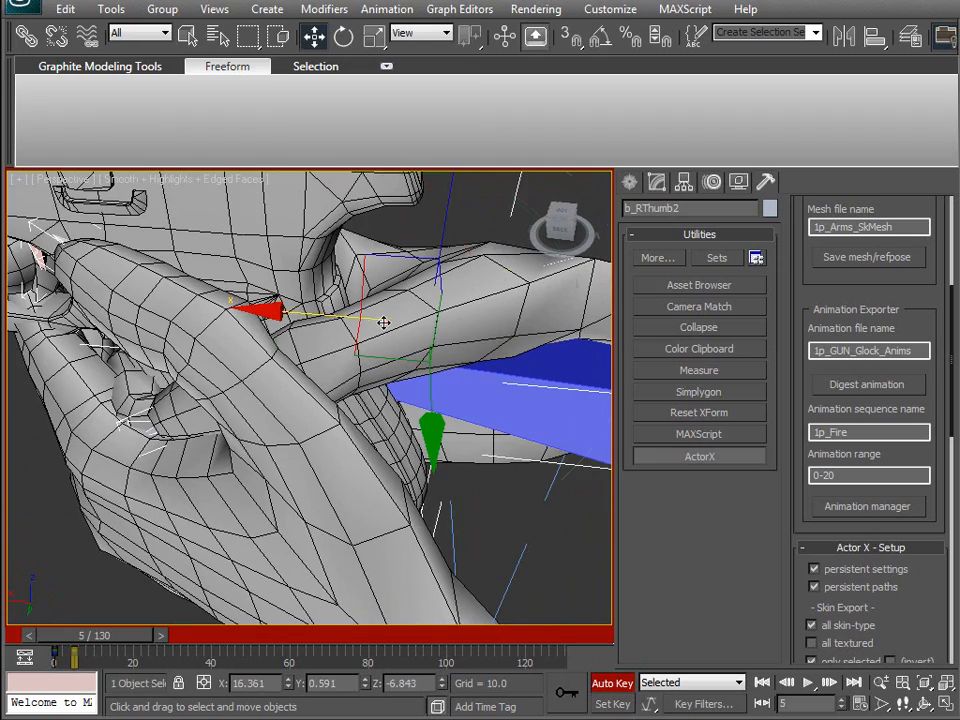
key("e")
mouse_move(408, 315)
left_mouse_down()
mouse_move(424, 316)
mouse_move(405, 317)
left_mouse_up()
middle_click_drag(405, 317, 233, 395, "alt")
left_click_drag(415, 457, 380, 455)
middle_click_drag(380, 455, 329, 364, "alt")
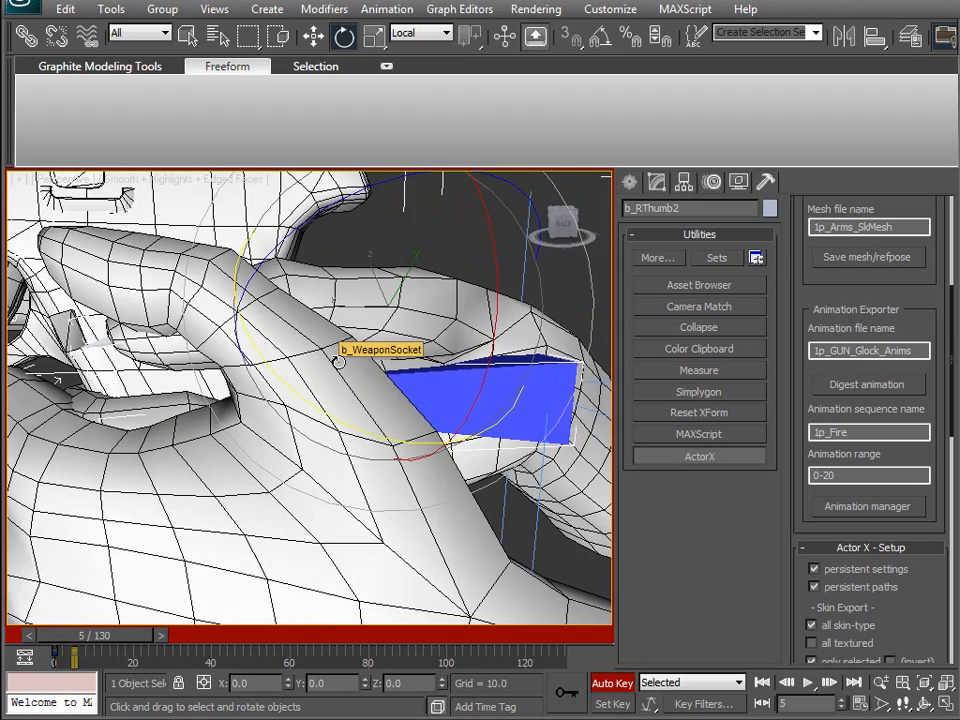
Step: Readjust the left thumb's base bone b_LThumb1 on several axes so it follows the right thumb and grip
middle_click_drag(338, 362, 360, 497, "alt")
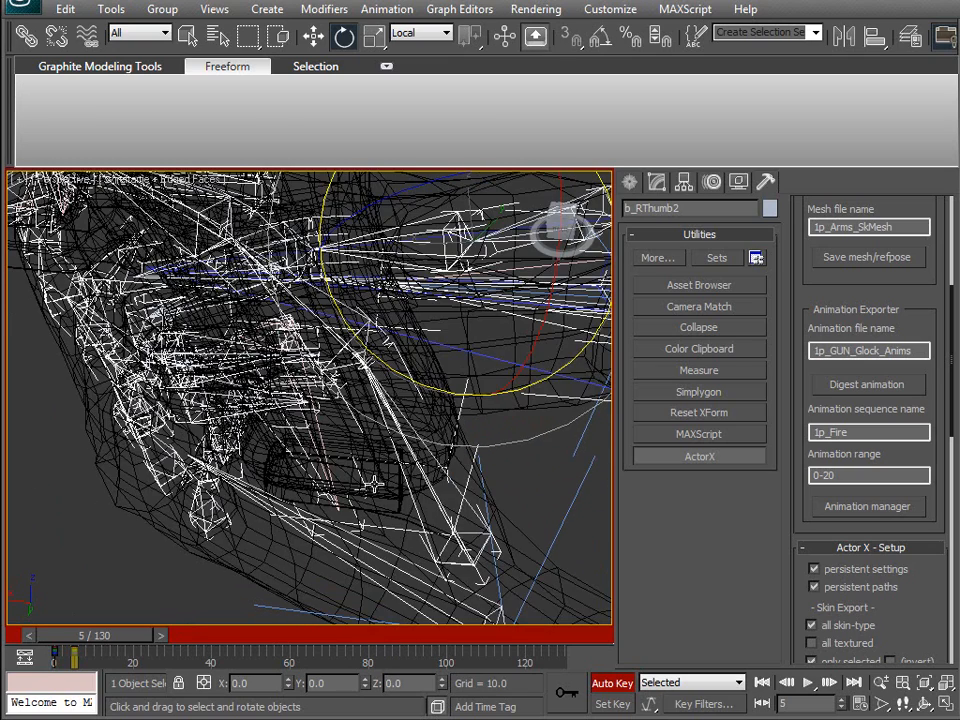
left_click(436, 500)
mouse_move(436, 500)
middle_mouse_down("alt")
mouse_move(364, 439)
mouse_move(390, 446)
mouse_move(425, 362)
middle_mouse_up("alt")
left_click_drag(434, 351, 401, 358)
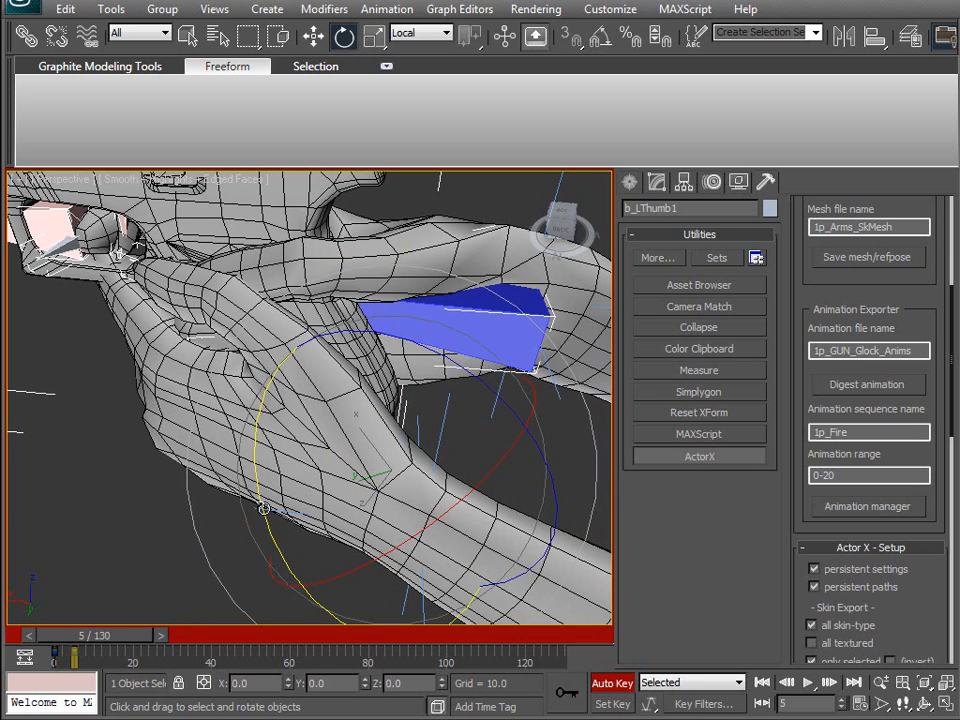
mouse_move(267, 504)
middle_mouse_down("alt")
mouse_move(237, 352)
mouse_move(186, 450)
mouse_move(281, 509)
middle_mouse_up("alt")
middle_click_drag(291, 436, 381, 311, "alt")
left_click_drag(358, 262, 367, 255)
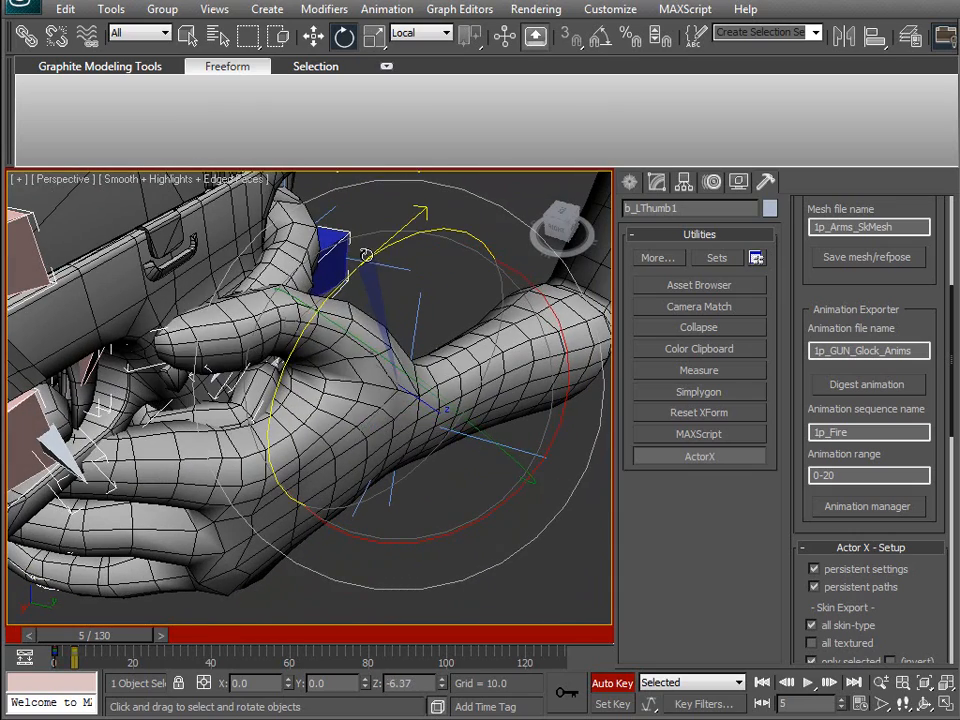
middle_click_drag(367, 255, 279, 336, "alt")
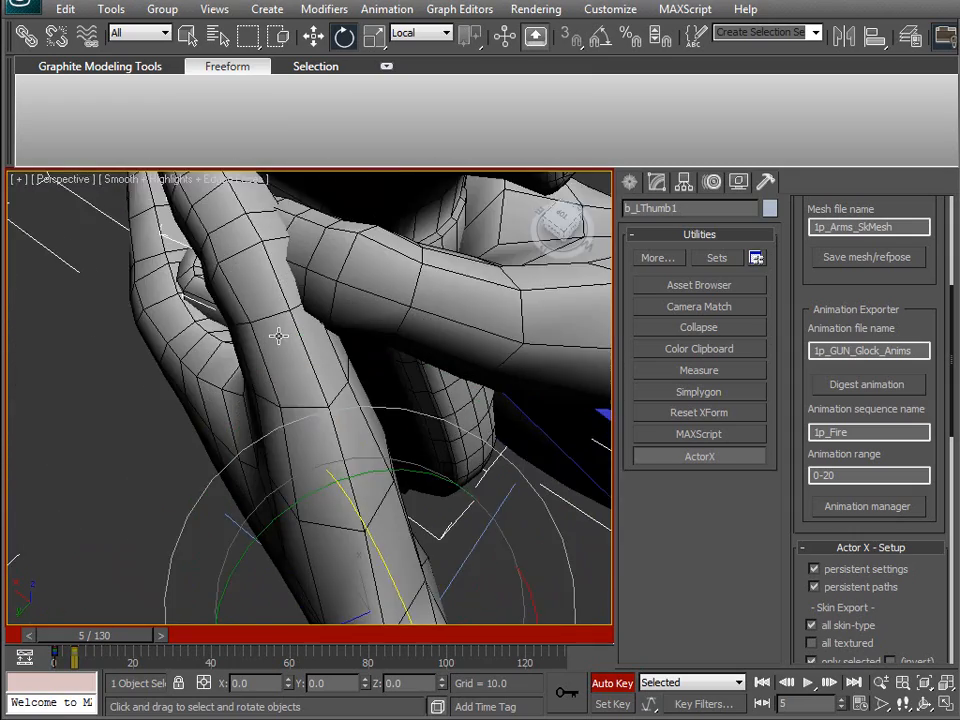
middle_click_drag(277, 418, 328, 332, "alt")
left_click_drag(325, 297, 314, 311)
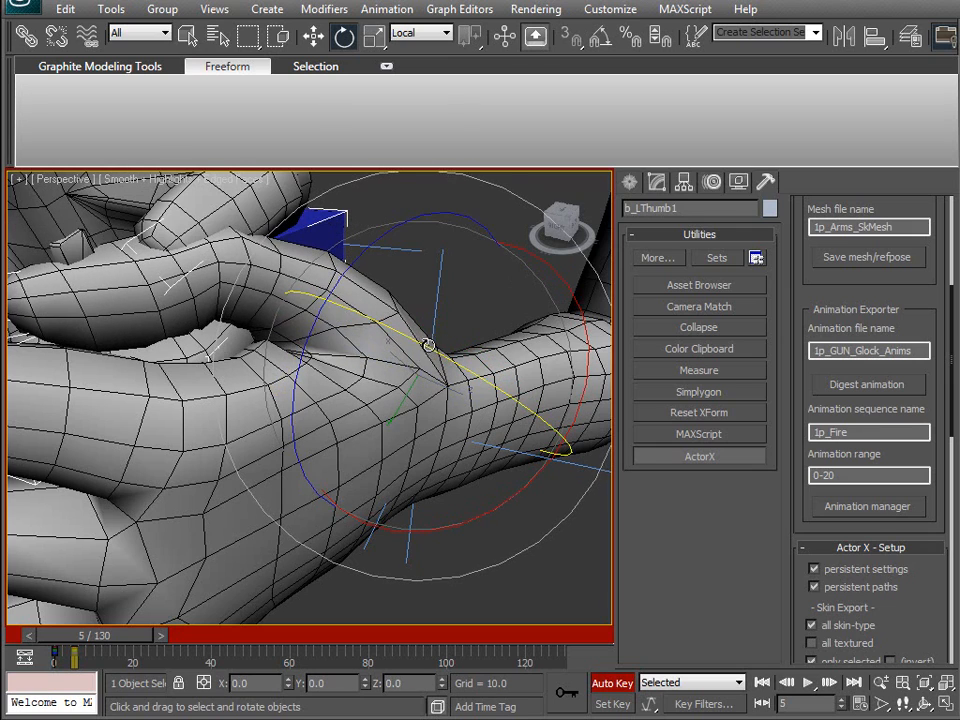
Step: Reselect b_LThumb1 inside the hand mesh and fine-tune its rotation at the left thumb's base
left_click(426, 345)
middle_click_drag(426, 345, 288, 386, "alt")
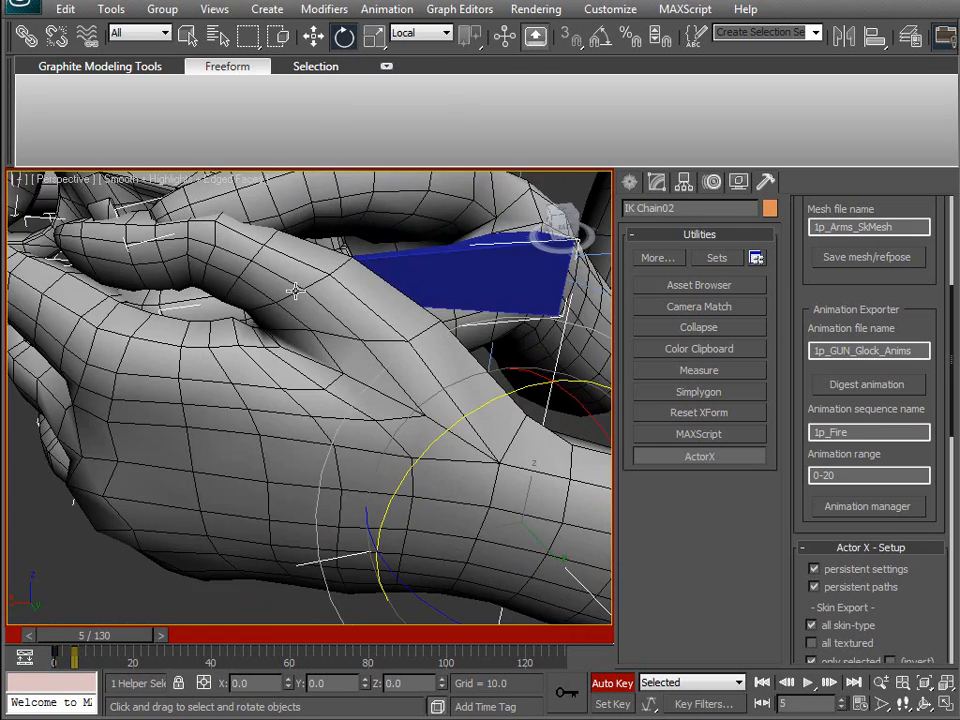
mouse_move(539, 407)
middle_mouse_down()
mouse_move(326, 396)
mouse_move(290, 333)
middle_mouse_up()
key("F3")
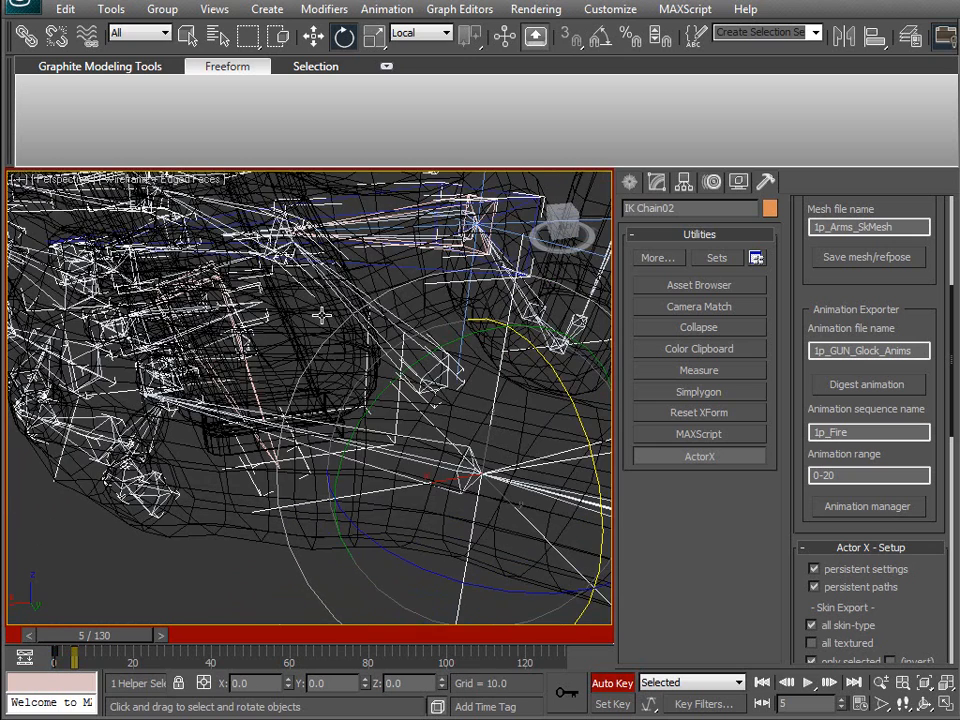
middle_click_drag(404, 340, 370, 414, "alt")
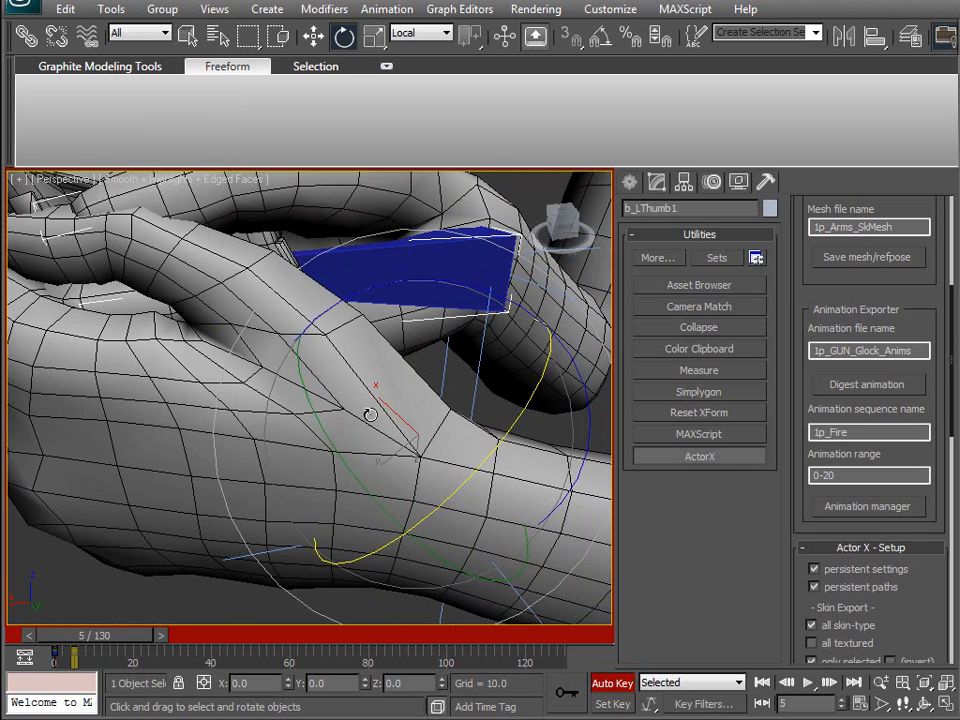
mouse_move(349, 468)
left_mouse_down()
mouse_move(339, 456)
mouse_move(336, 467)
left_mouse_up()
middle_click_drag(336, 467, 314, 346, "alt")
Step: Rotate b_LThumb2 again to tuck the front of the left thumb below the right thumb
left_click(253, 360)
left_click_drag(253, 360, 262, 403)
middle_click_drag(250, 371, 110, 472, "alt")
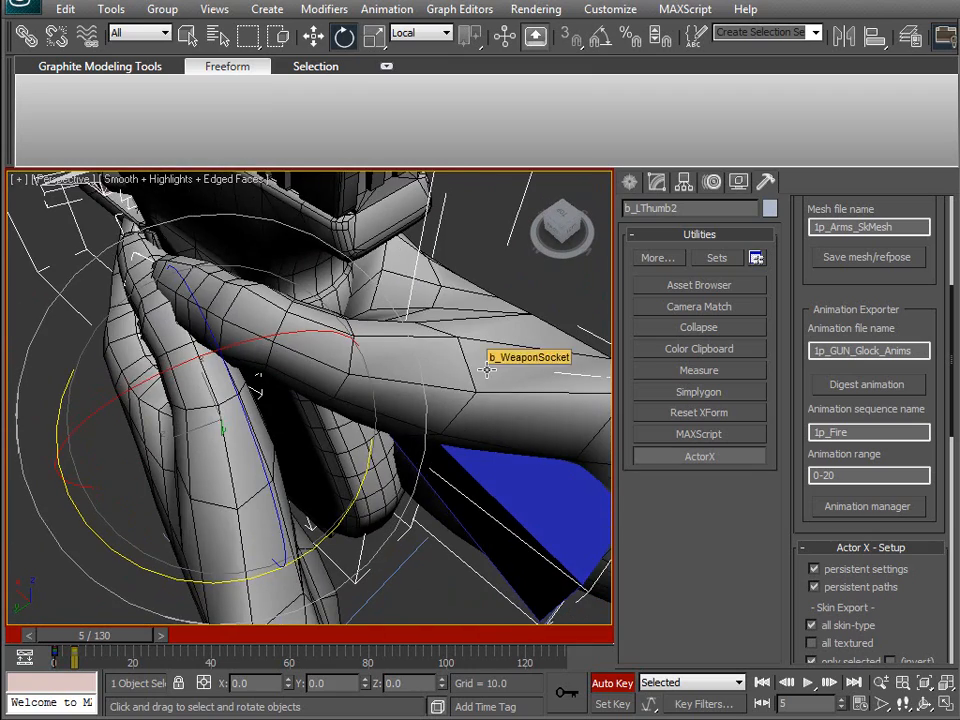
Step: Select b_RThumb1 inside the mesh and rotate it to raise the right thumb above the left one
key("F3")
left_click(510, 378)
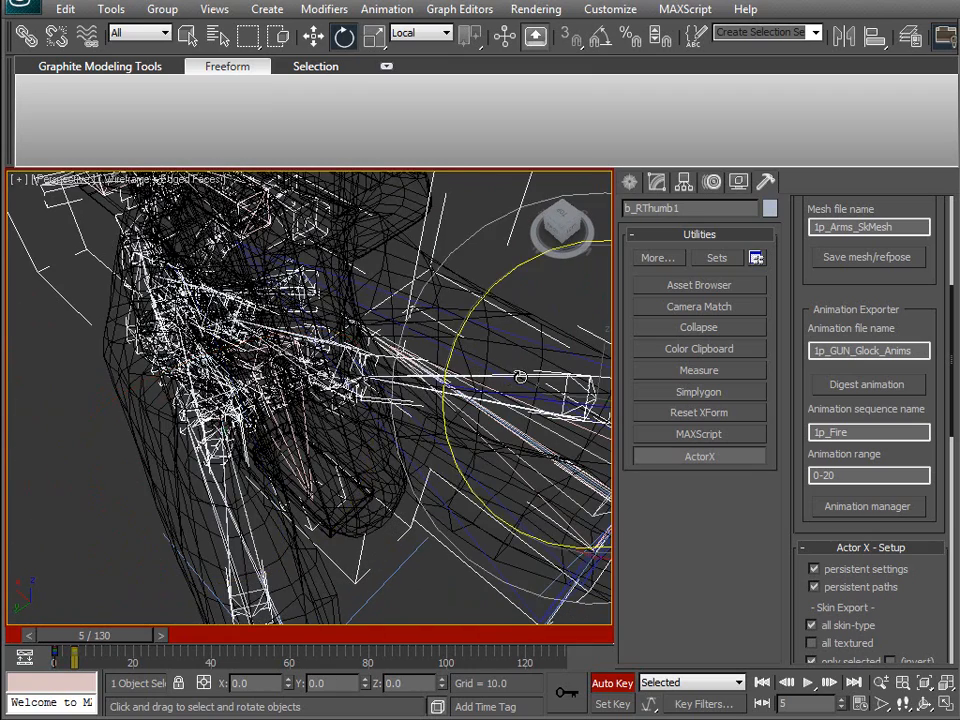
key("F3")
left_click_drag(440, 305, 444, 281)
middle_click_drag(444, 281, 308, 303, "alt")
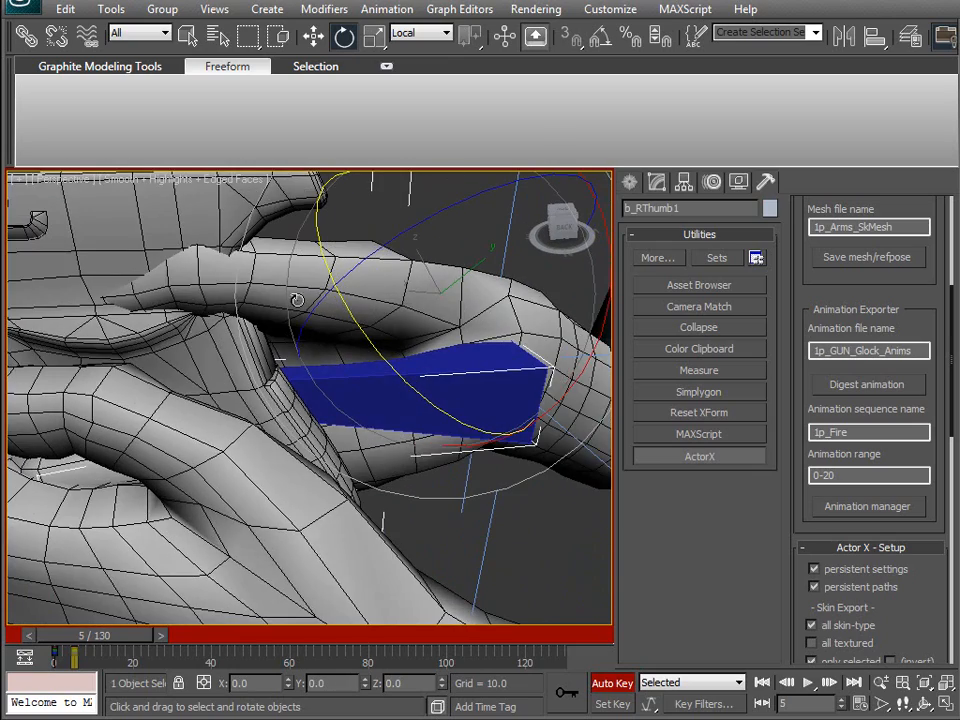
Step: Select b_RThumb2 inside the mesh and rotate it to rest the right thumb along the pistol frame
key("F3")
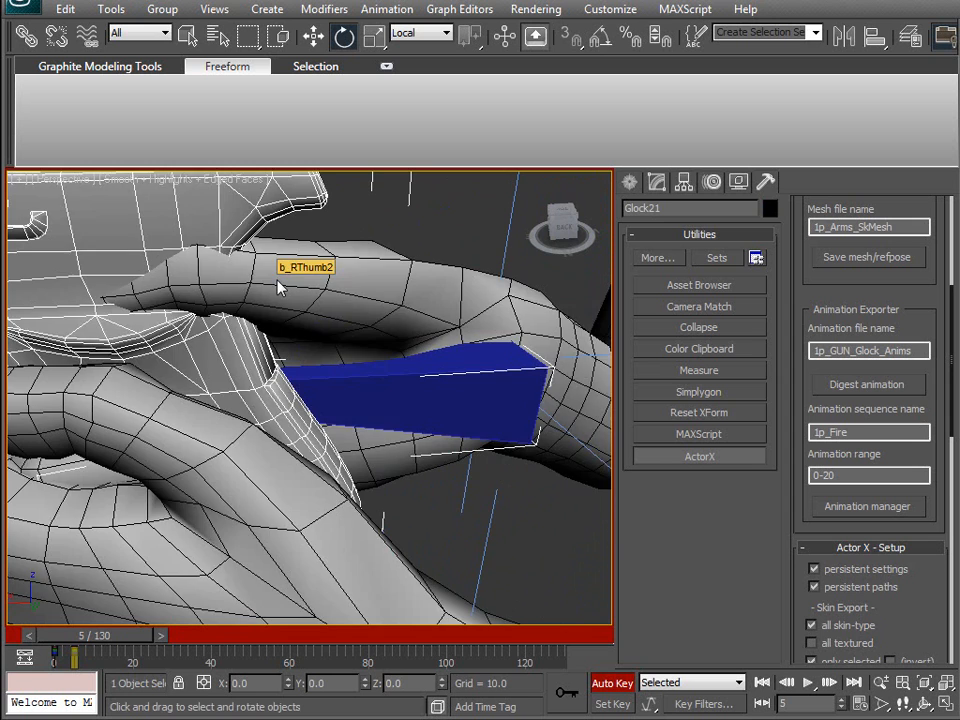
key("F3")
left_click(279, 276)
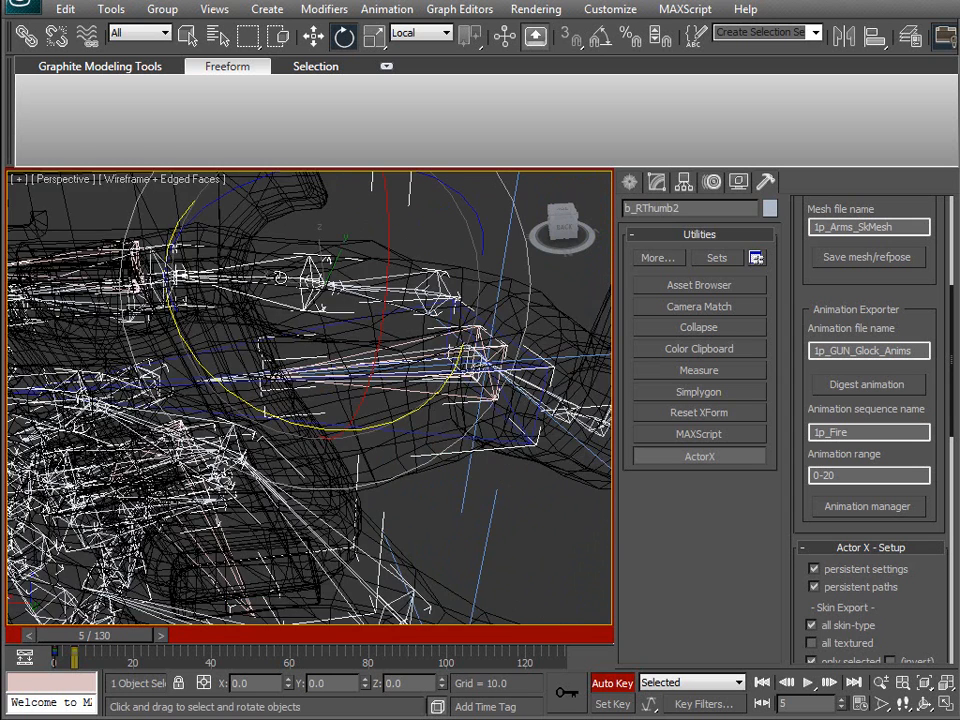
key("F3")
left_click_drag(208, 378, 226, 403)
middle_click_drag(225, 303, 254, 346, "alt")
left_click_drag(266, 322, 289, 321)
middle_click_drag(289, 321, 321, 459, "alt")
scroll(321, 309, "down", 5)
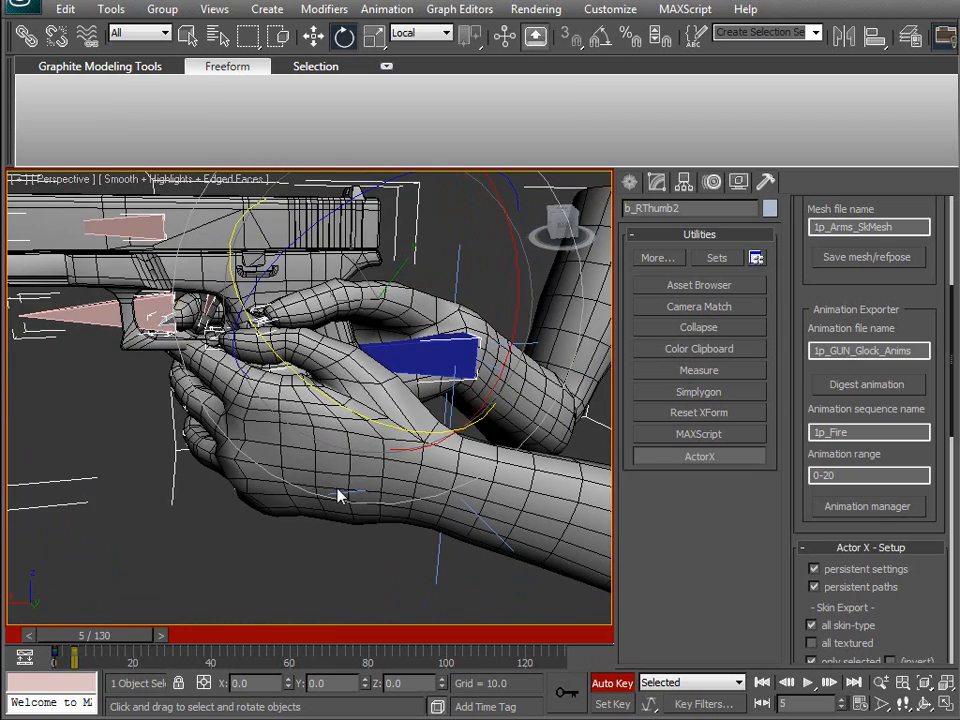
Step: Move IK Chain02 to about X 14.3, Y 3.5 to shift the left hand against the grip
left_click(340, 495)
key("w")
left_click_drag(326, 494, 357, 494)
middle_click_drag(316, 404, 450, 362, "alt")
left_click_drag(500, 476, 514, 482)
middle_click_drag(483, 440, 360, 441, "alt")
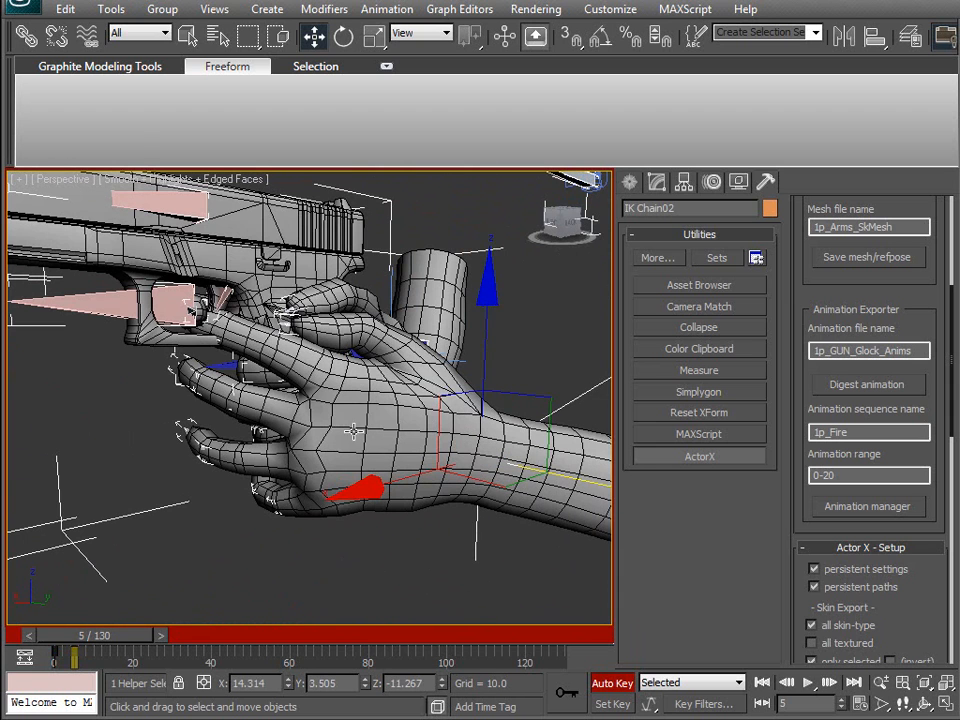
Step: Rotate the left index finger's base bone b_LFore1 below the trigger guard and adjust the left middle finger
left_click(300, 357)
key("e")
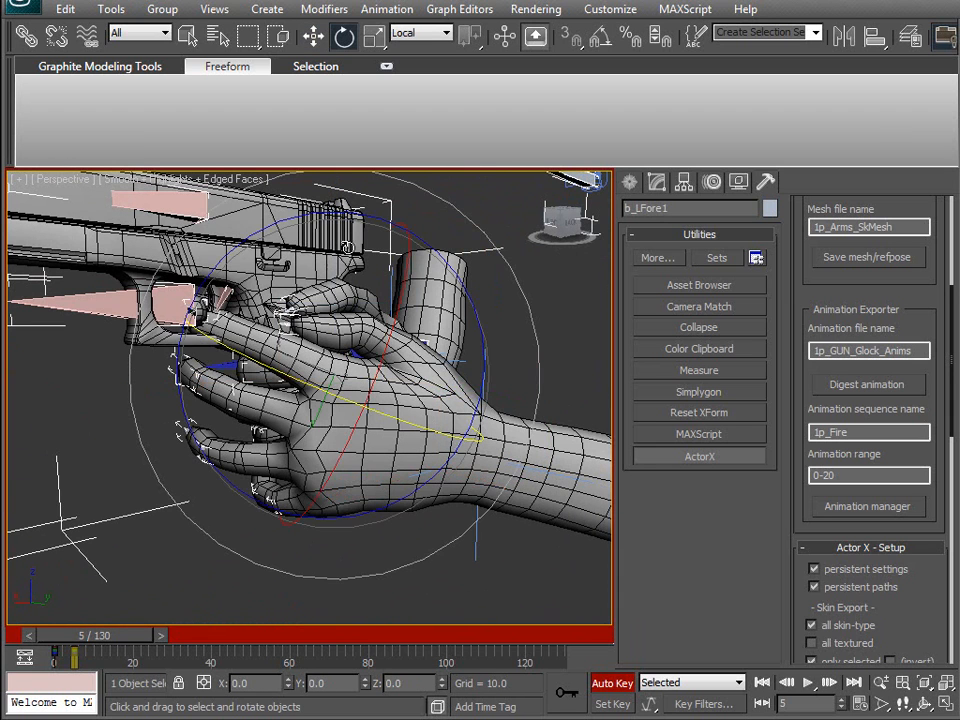
left_click_drag(360, 215, 339, 224)
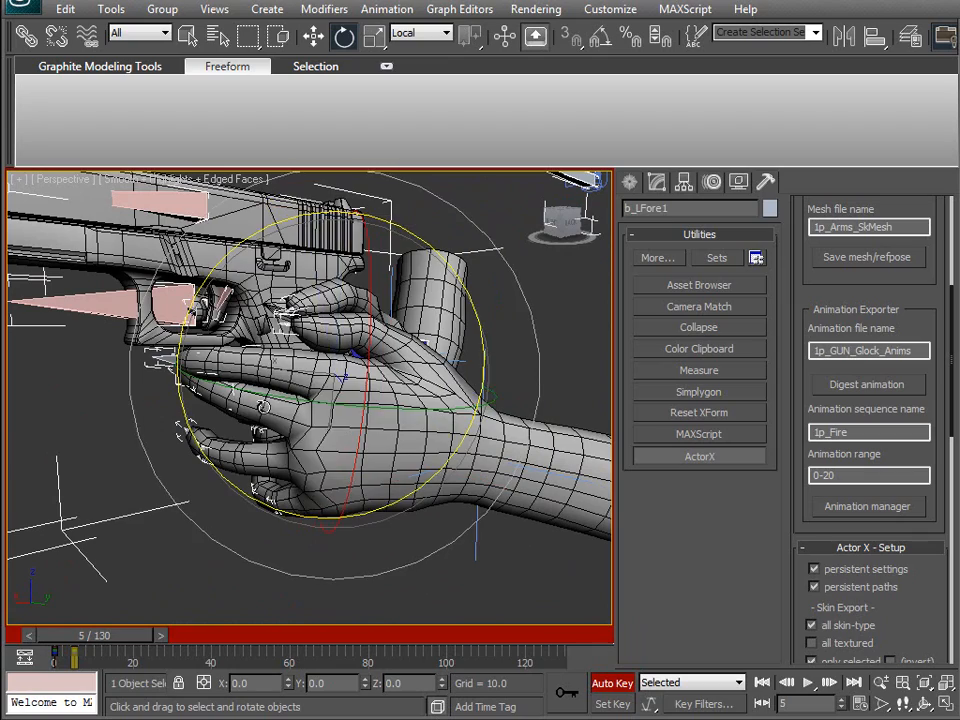
left_click(267, 407)
left_click_drag(265, 273, 265, 275)
middle_click_drag(265, 280, 172, 423, "alt")
Step: Curl the left middle finger around the right hand by rotating b_LMid2 and b_LMid3
scroll(323, 403, "up", 3)
left_click(252, 461)
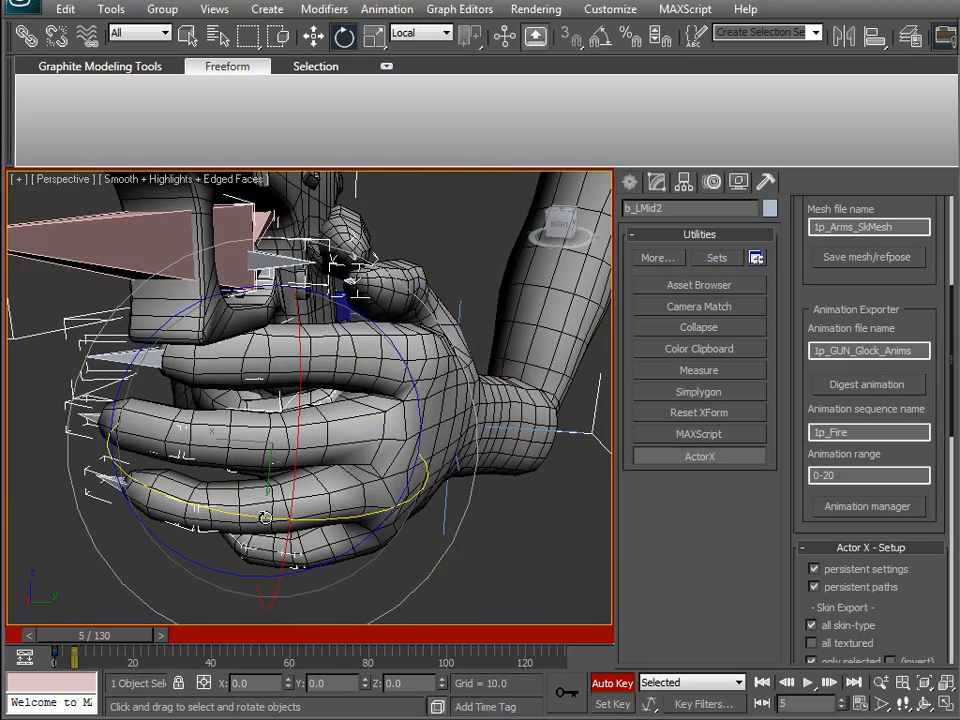
left_click_drag(265, 519, 196, 517)
middle_click_drag(201, 519, 468, 277, "alt")
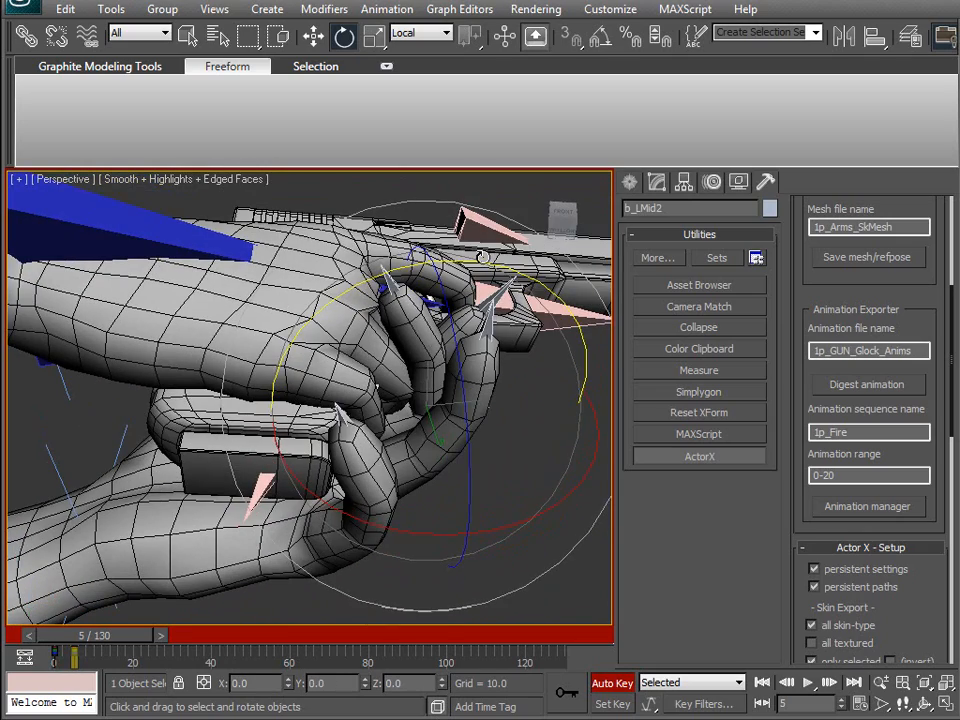
left_click(467, 286)
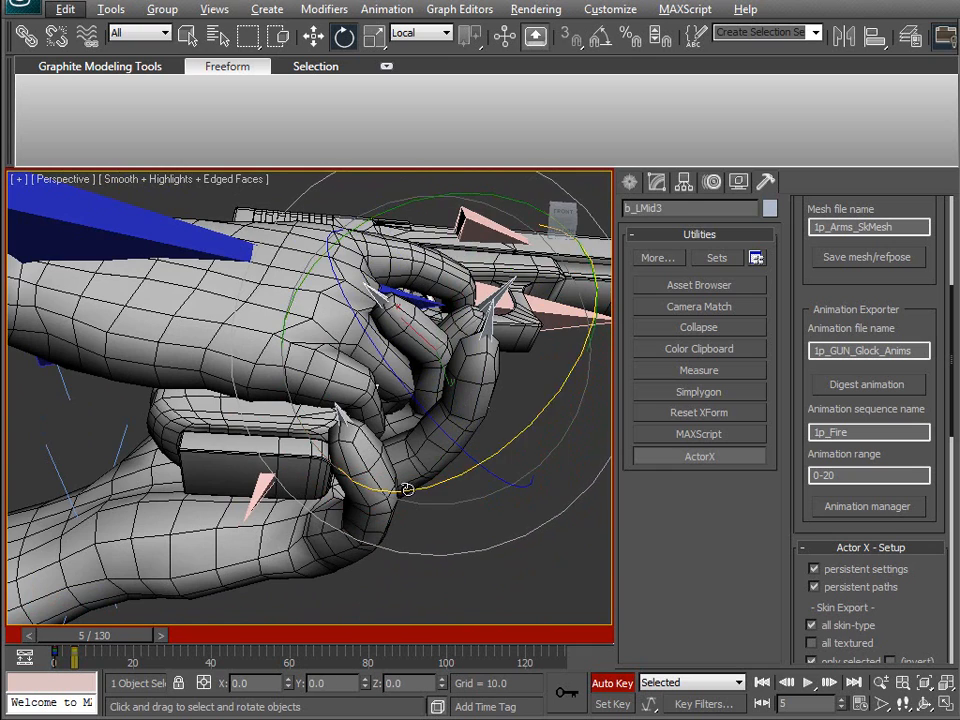
middle_click_drag(403, 470, 246, 521, "alt")
Step: Curl the left ring finger around the right hand by rotating its bones, including b_LRing2 and b_LRing3
left_click(522, 490)
left_click(367, 424)
middle_click_drag(367, 424, 447, 480, "alt")
left_click_drag(465, 478, 437, 493)
middle_click_drag(437, 493, 456, 375, "alt")
left_click_drag(473, 350, 443, 381)
left_click(435, 343)
left_click_drag(465, 271, 440, 275)
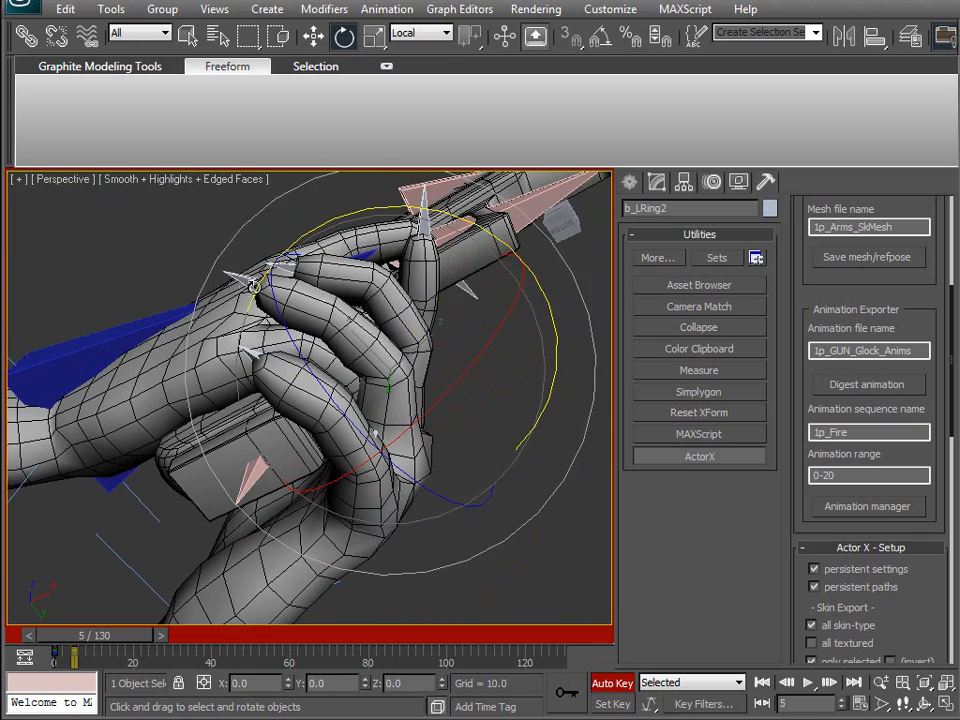
left_click(416, 256)
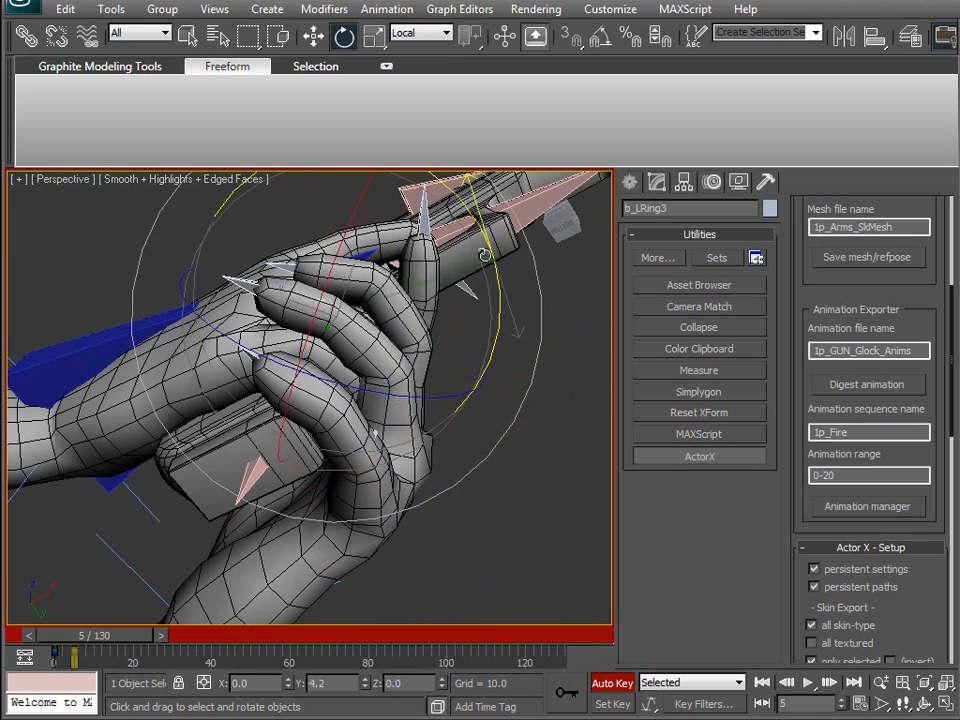
Step: Rotate the left little finger's base bone b_LPinky1 to bring it closer to the ring finger
middle_click_drag(460, 245, 302, 460, "alt")
middle_click_drag(359, 513, 269, 503, "alt")
left_click(269, 503)
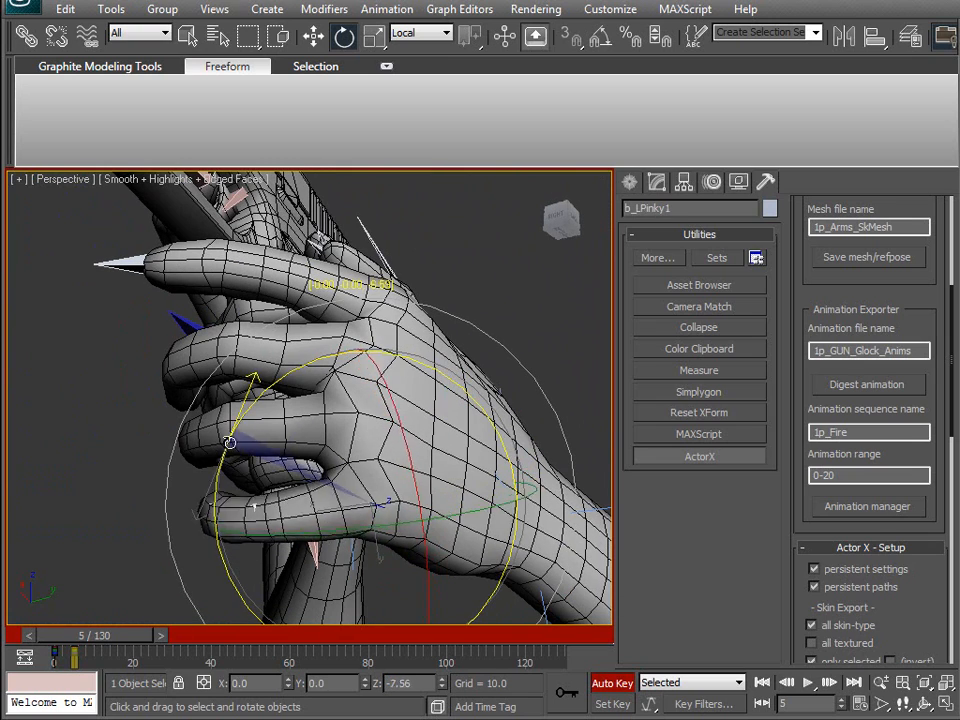
middle_click_drag(245, 422, 463, 485, "alt")
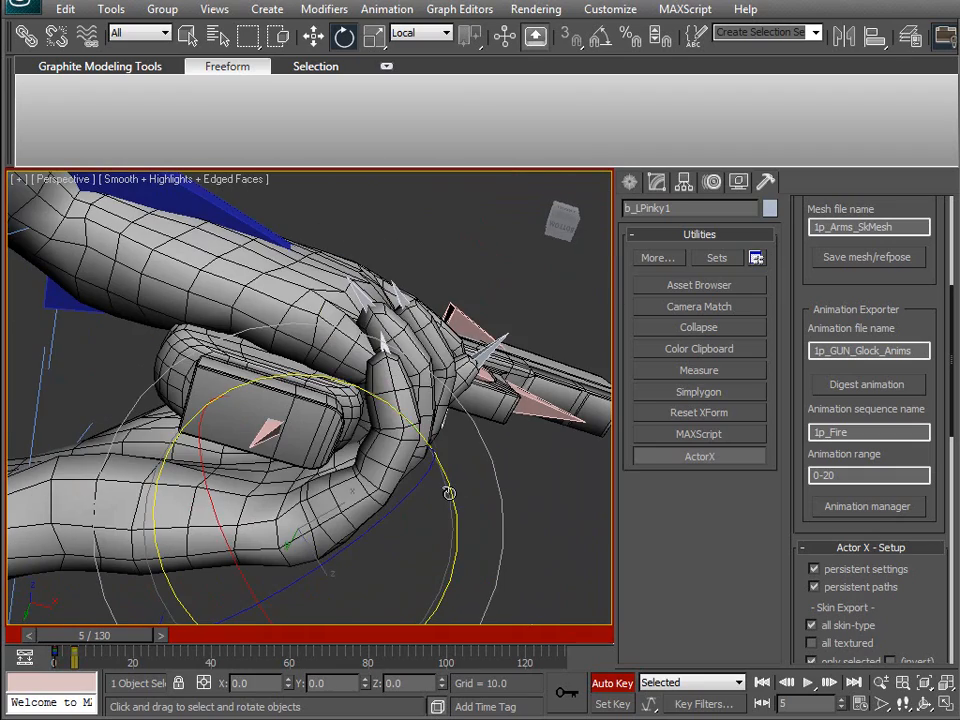
Step: Adjust the left index finger's bend below the trigger guard by rotating its tip bone b_LFore3
middle_click_drag(372, 416, 323, 340, "alt")
left_click(311, 252)
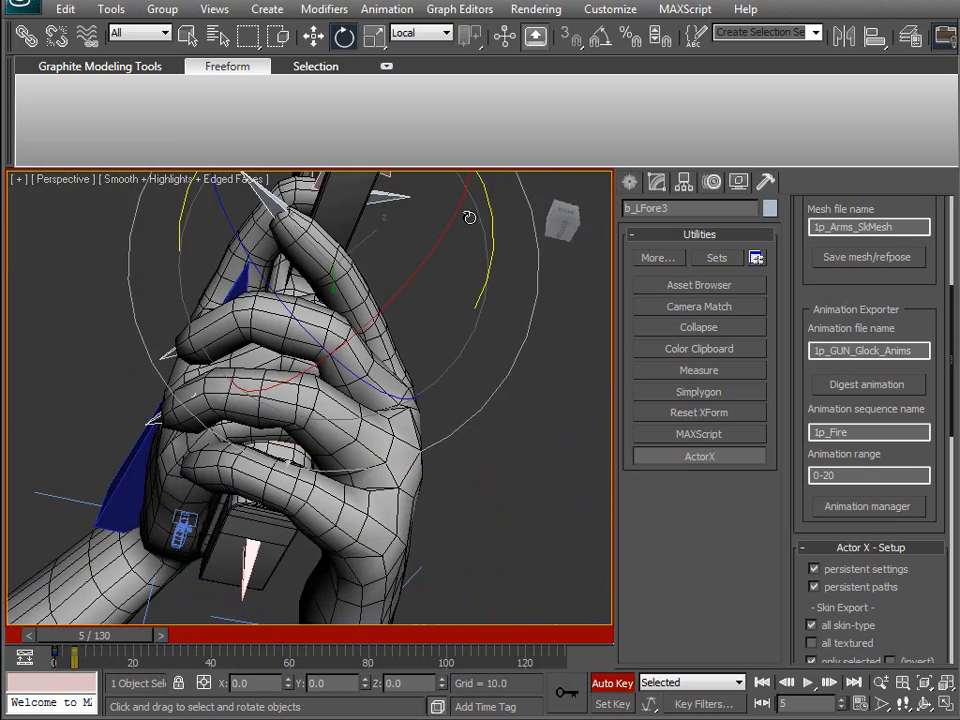
middle_click_drag(495, 216, 330, 411, "alt")
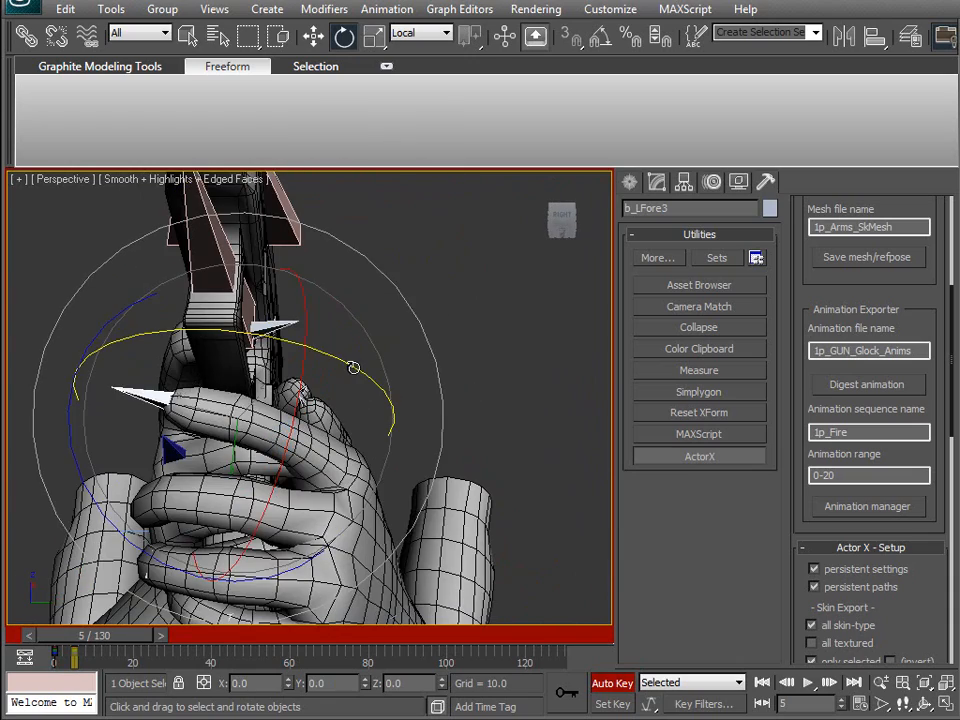
middle_click_drag(259, 370, 425, 408, "alt")
middle_click_drag(367, 365, 440, 386, "alt")
Step: Pose the right thumb along the side of the gun frame by rotating b_RThumb3 and b_RThumb2
middle_click_drag(291, 431, 254, 428, "alt")
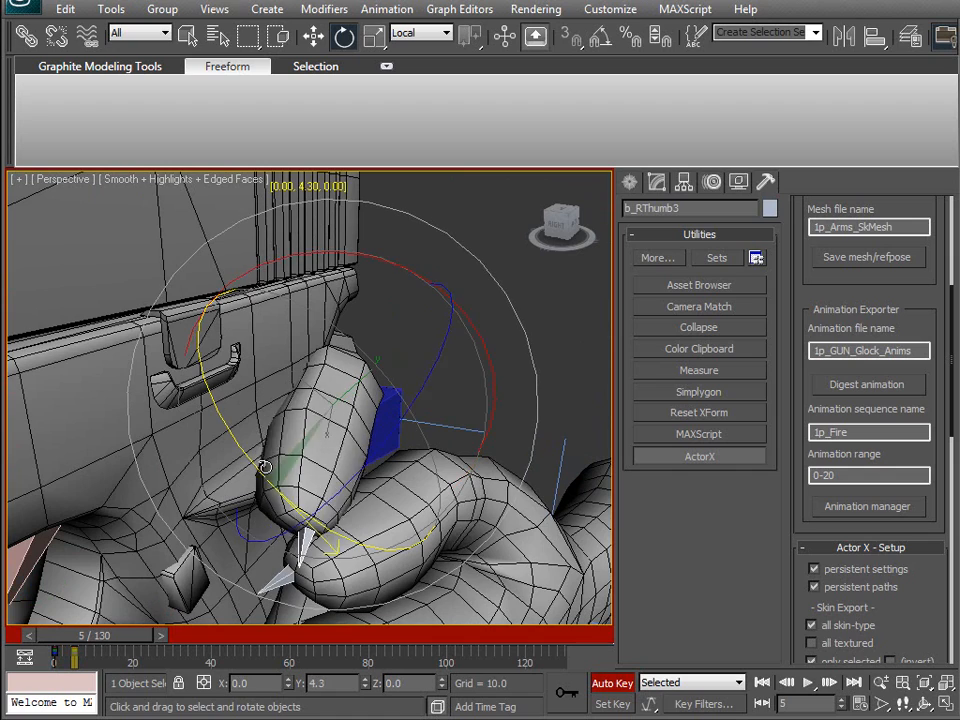
middle_click_drag(400, 432, 254, 426, "alt")
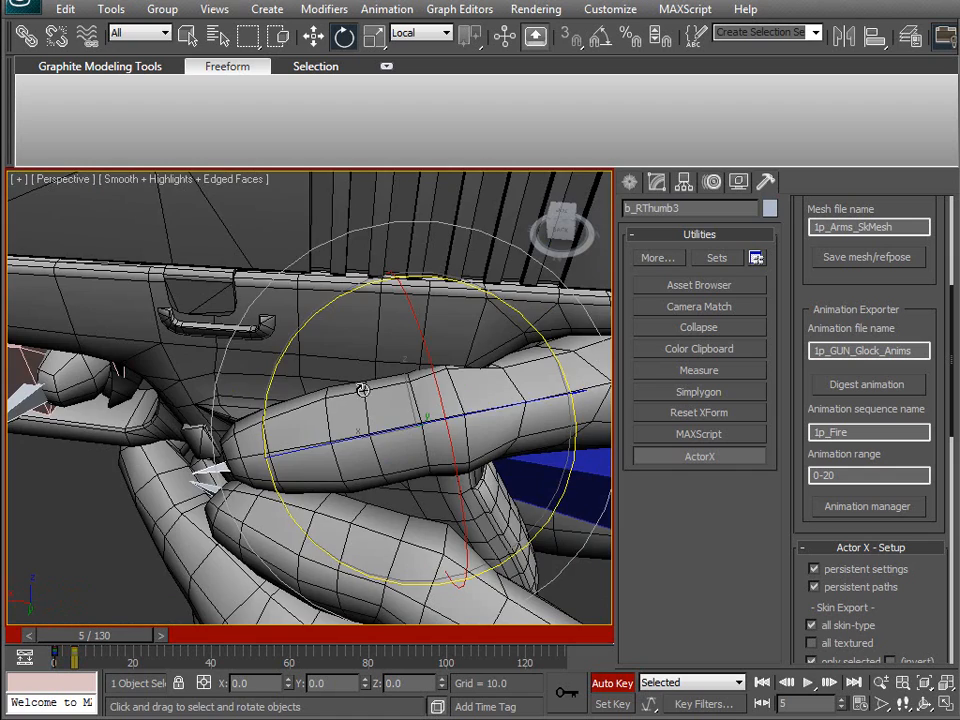
middle_click_drag(544, 394, 454, 360, "alt")
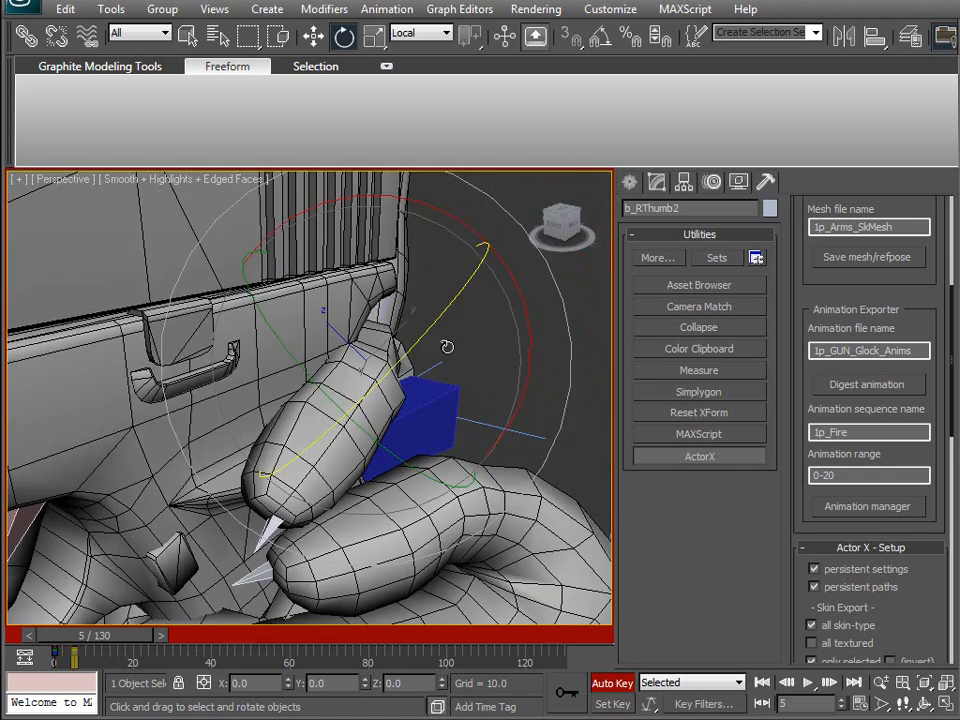
left_click_drag(434, 322, 478, 305)
middle_click_drag(478, 305, 216, 345, "alt")
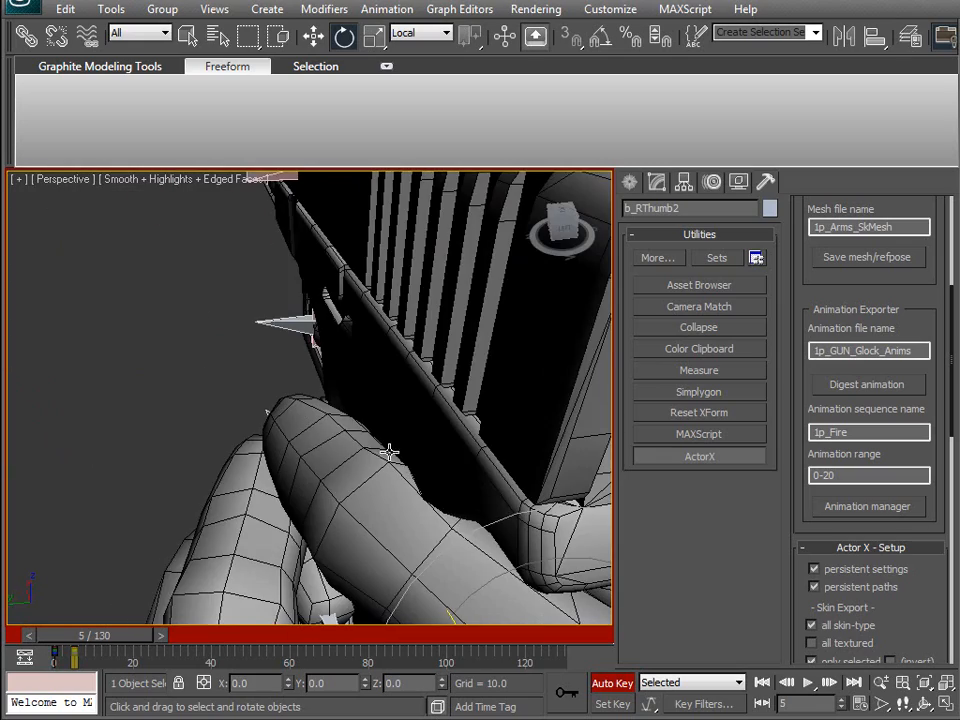
middle_click_drag(374, 422, 337, 289, "alt")
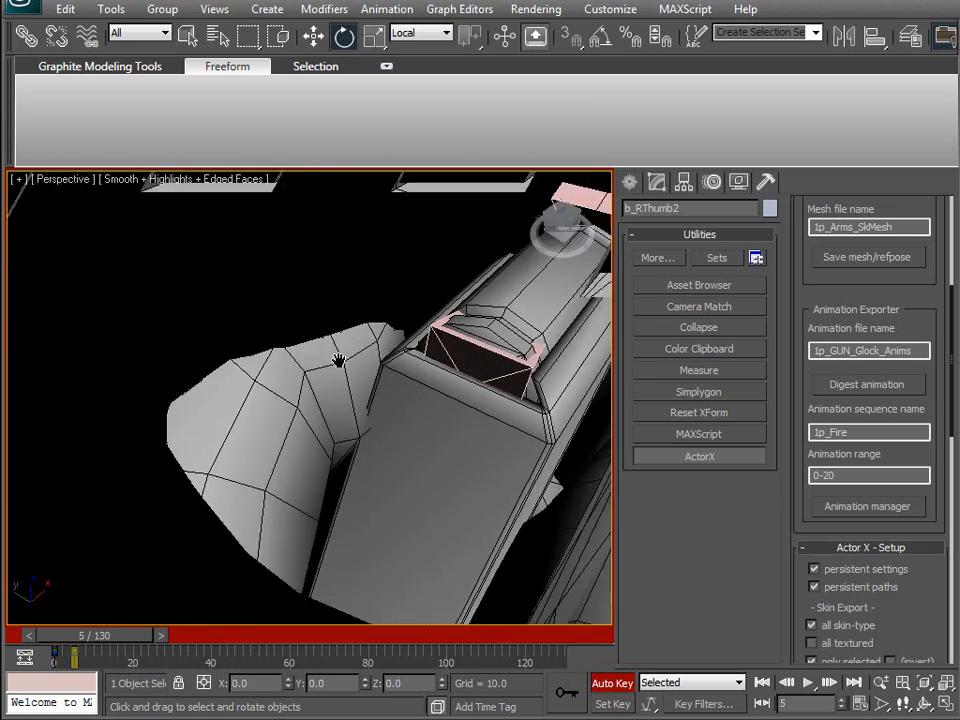
middle_click_drag(308, 358, 329, 379, "alt")
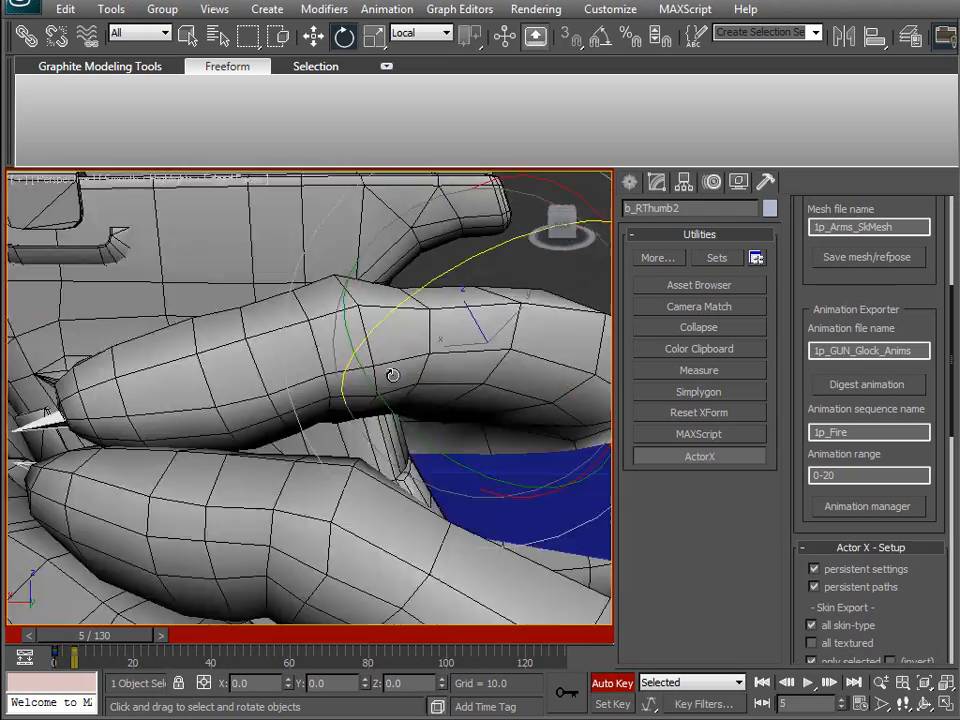
middle_click_drag(392, 374, 301, 375, "alt")
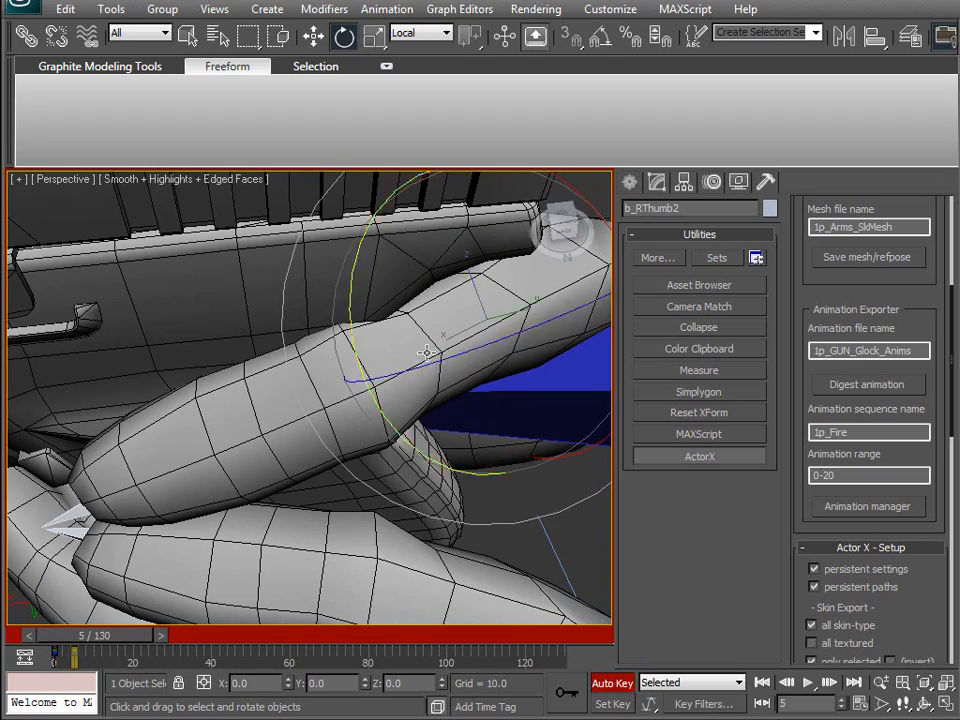
middle_click_drag(308, 423, 415, 318, "alt")
Step: Move the left arm's IK Chain02 toward the gun grip along Y to about 2.59
middle_click_drag(343, 396, 100, 482, "alt")
scroll(374, 386, "down", 8)
scroll(308, 398, "up", 4)
middle_click_drag(308, 398, 318, 242)
left_click(386, 467)
middle_click_drag(386, 467, 362, 485, "alt")
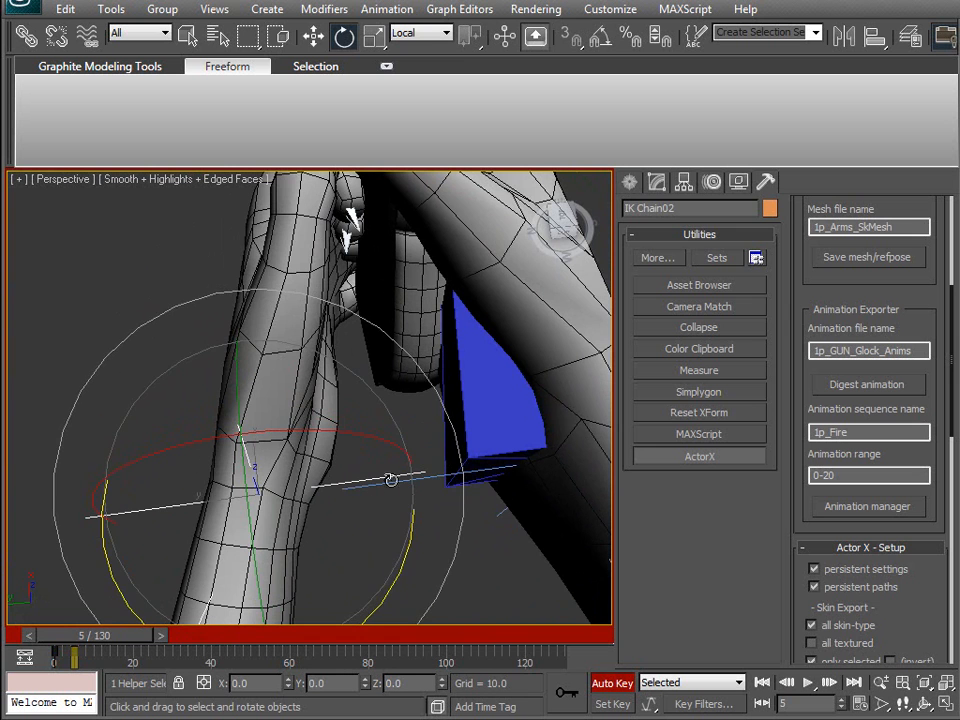
key("w")
left_click_drag(151, 508, 198, 512)
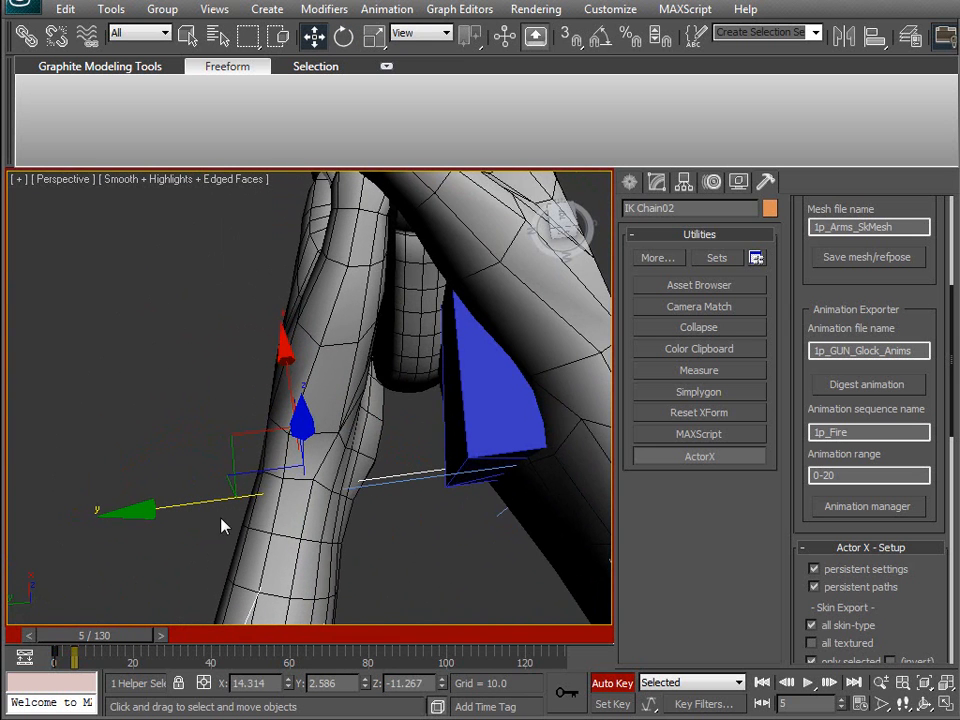
Step: Rotate the left wrist bone b_LWrist to realign the hand with the gun grip
key("F3")
key("F3")
key("e")
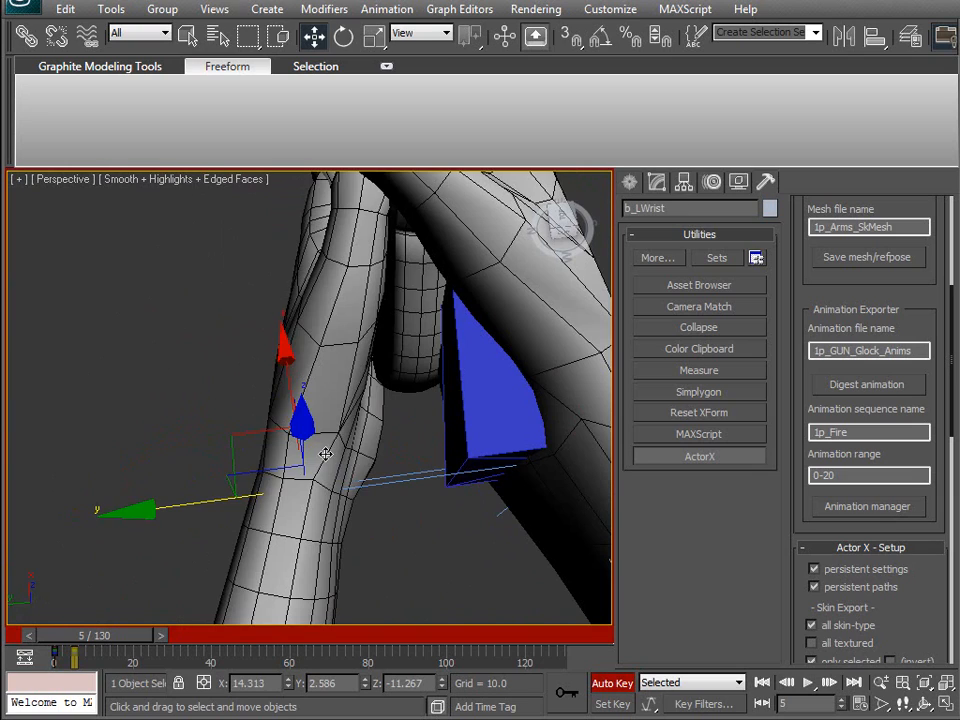
left_click_drag(452, 561, 456, 537)
middle_click_drag(233, 416, 100, 447, "alt")
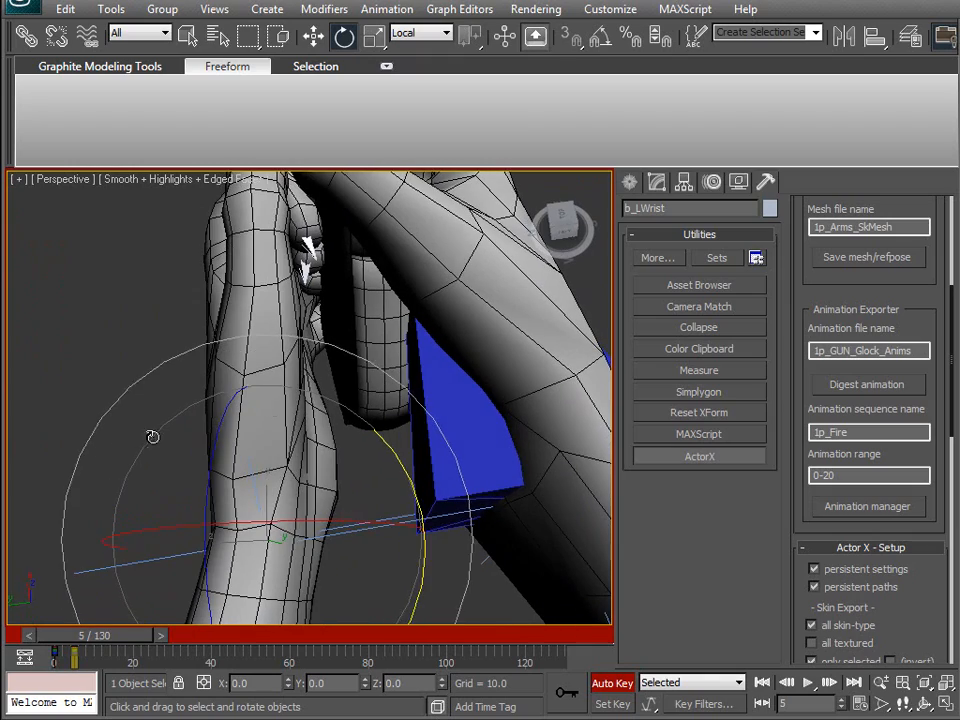
left_click_drag(259, 527, 279, 529)
Step: Shift the left arm's IK Chain02 closer to the grip and slightly upward, to about Y 2.30 and Z -11.14
middle_click_drag(279, 529, 280, 433, "alt")
left_click(375, 484)
key("w")
left_click_drag(173, 432, 186, 425)
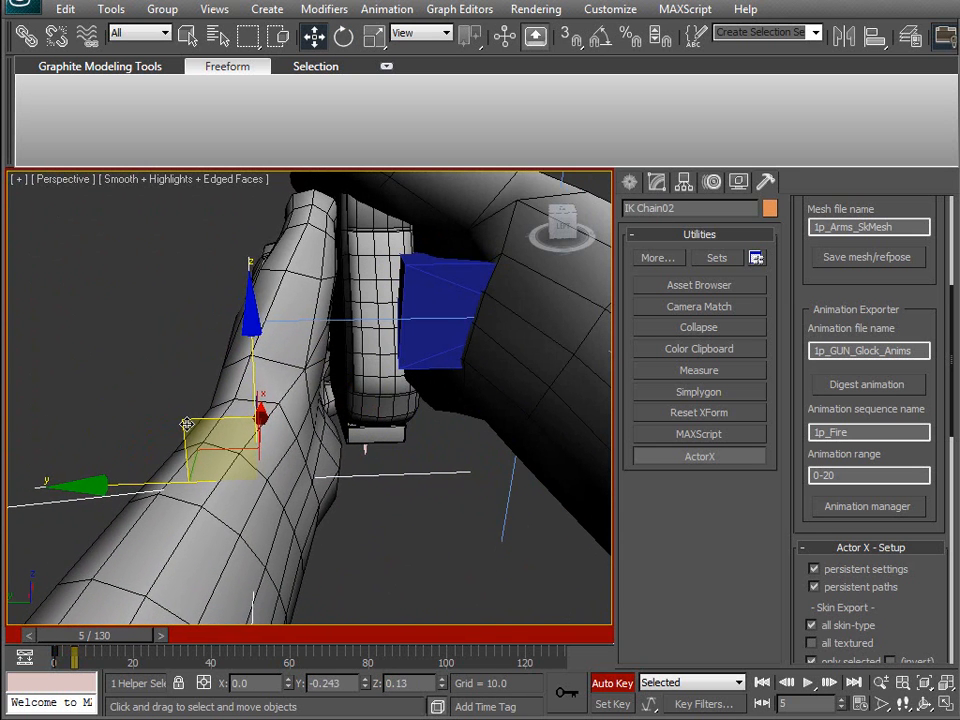
middle_click_drag(155, 405, 385, 462, "alt")
mouse_move(506, 368)
left_mouse_down()
mouse_move(518, 369)
mouse_move(494, 366)
left_mouse_up()
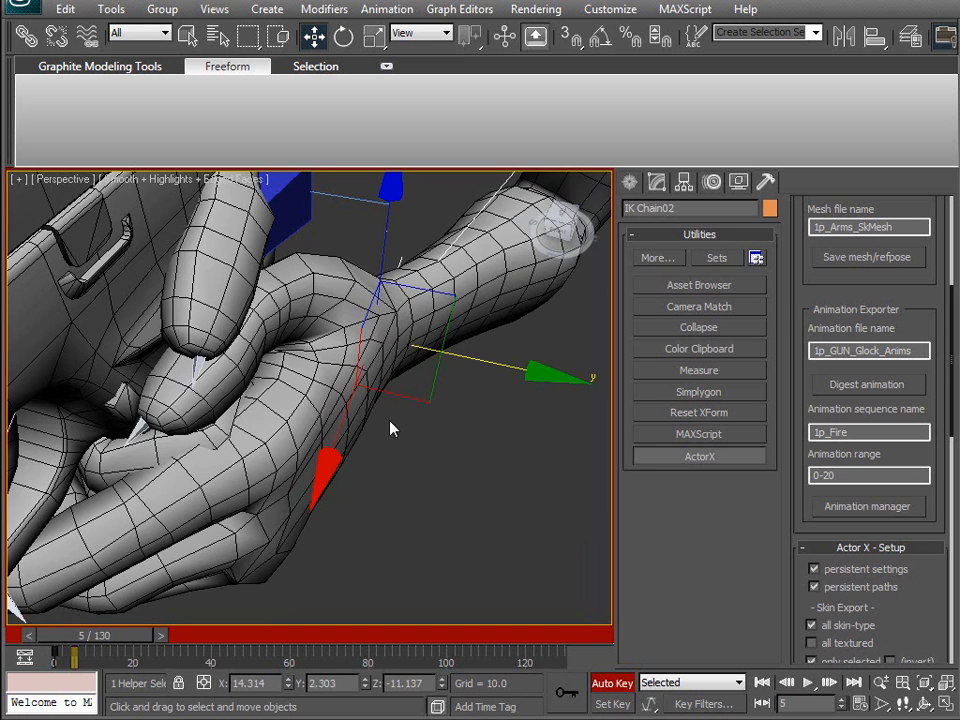
Step: Rotate b_LWrist around its local Y axis so the left palm sits against the right hand
key("F3")
left_click(340, 387)
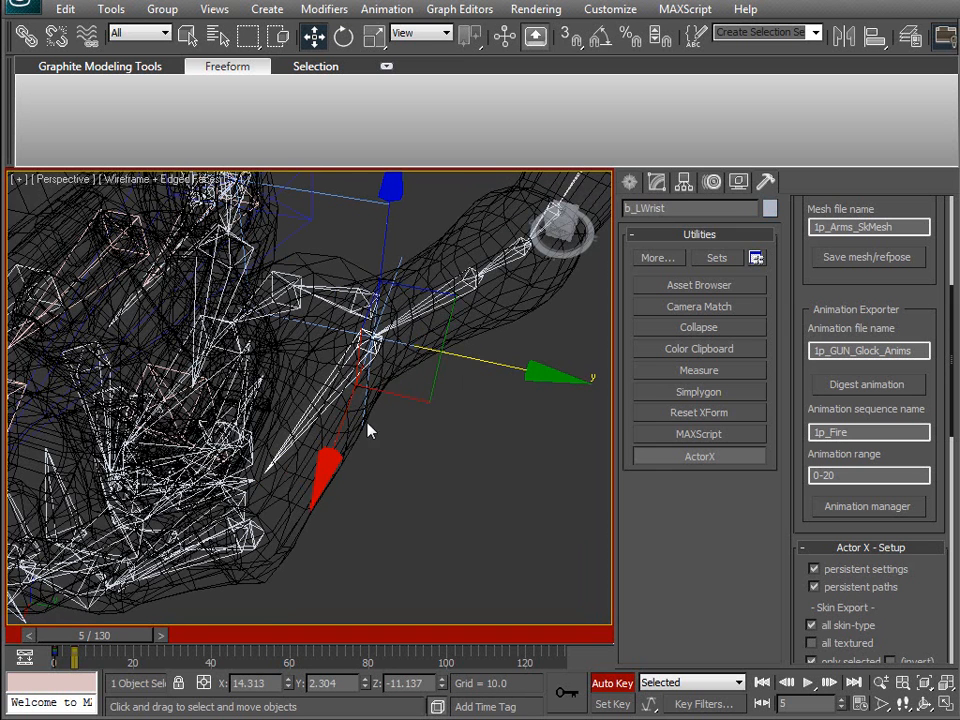
left_click(322, 390)
left_click(340, 387)
key("F3")
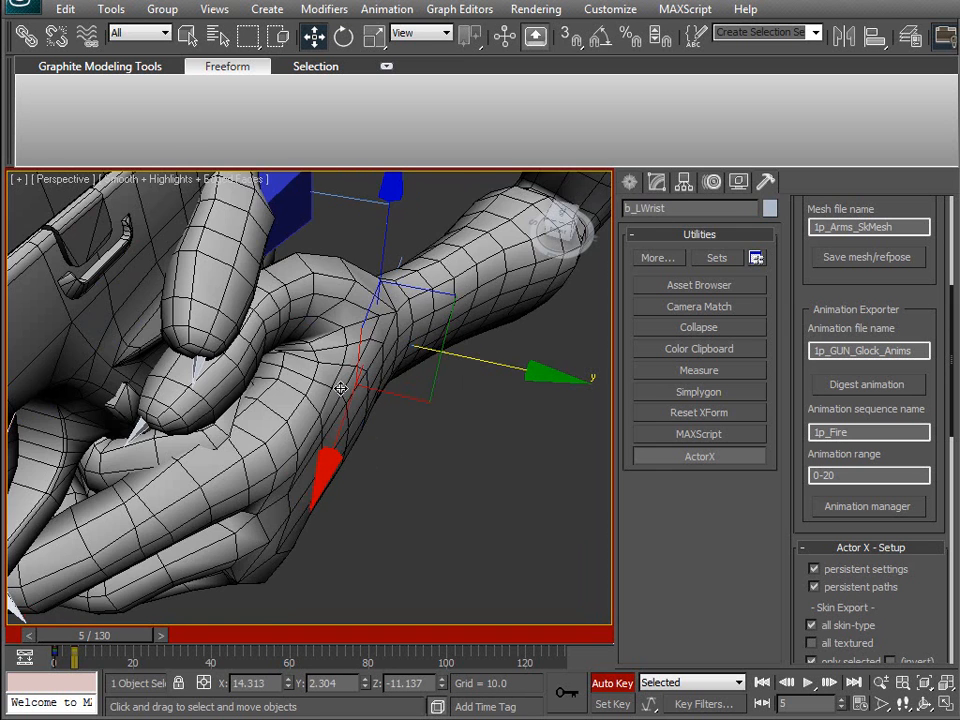
key("e")
left_click_drag(368, 437, 366, 439)
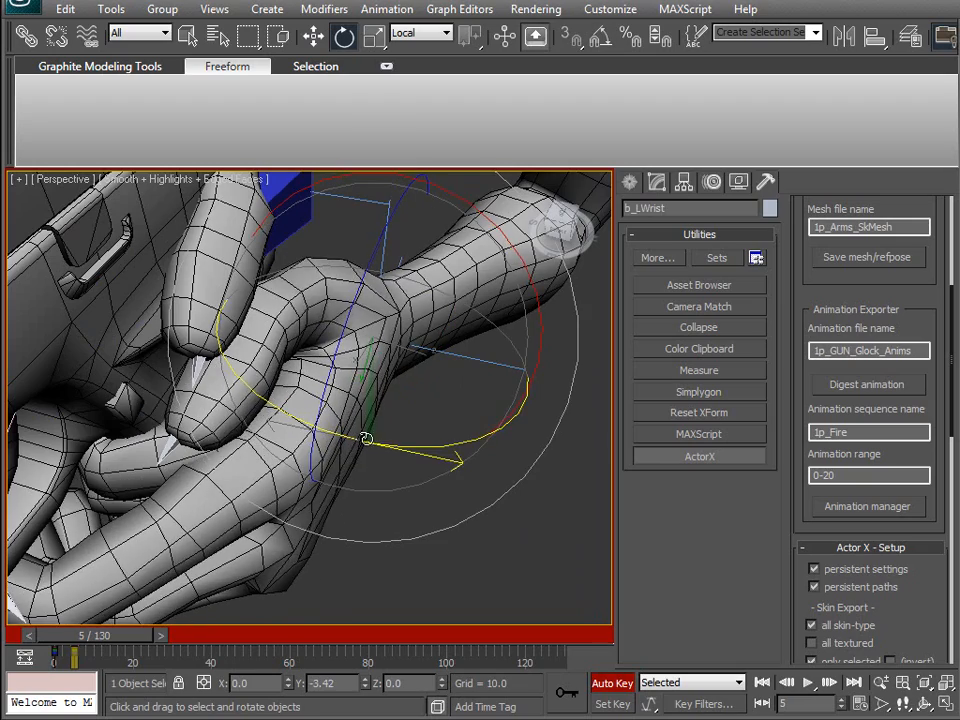
middle_click_drag(363, 442, 371, 414, "alt")
middle_click_drag(333, 430, 308, 377, "alt")
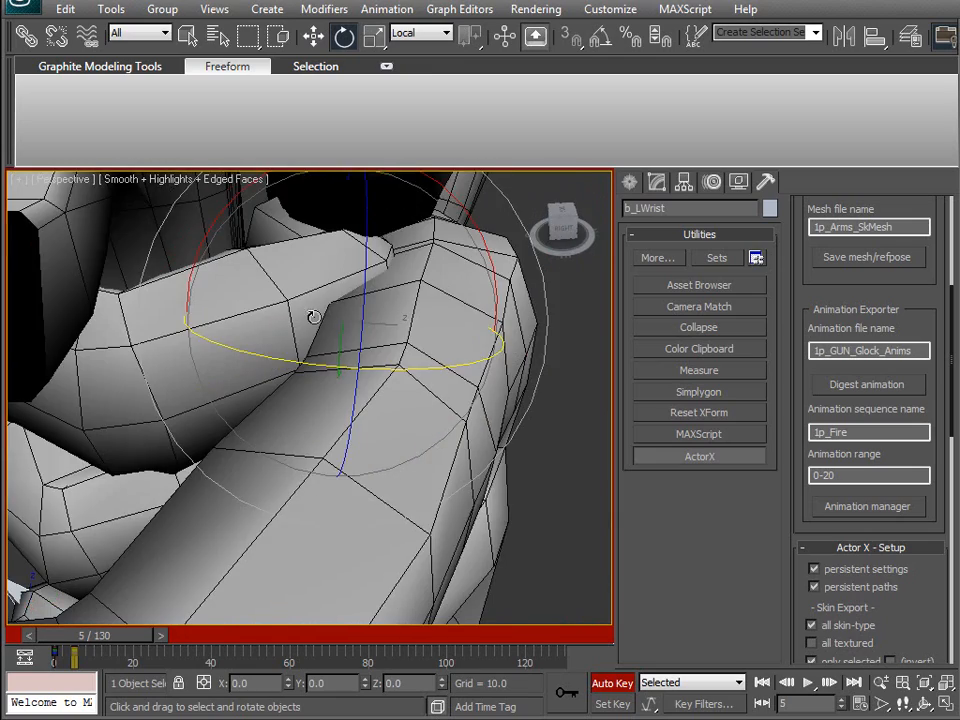
middle_click_drag(392, 368, 353, 457, "alt")
scroll(303, 429, "down", 4)
scroll(303, 429, "up", 4)
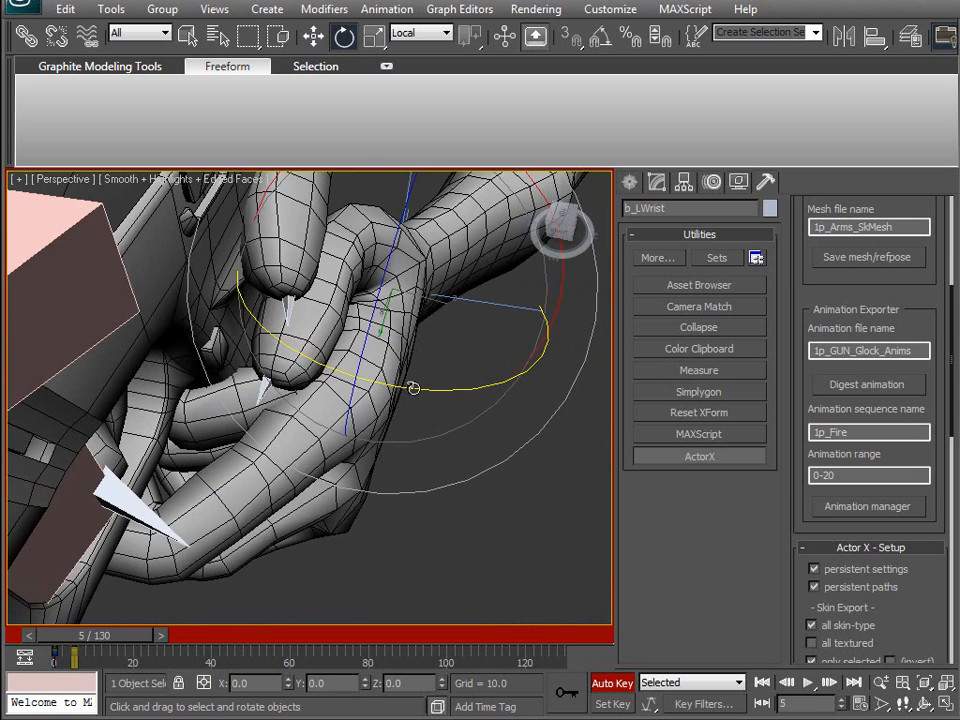
left_click_drag(418, 385, 417, 386)
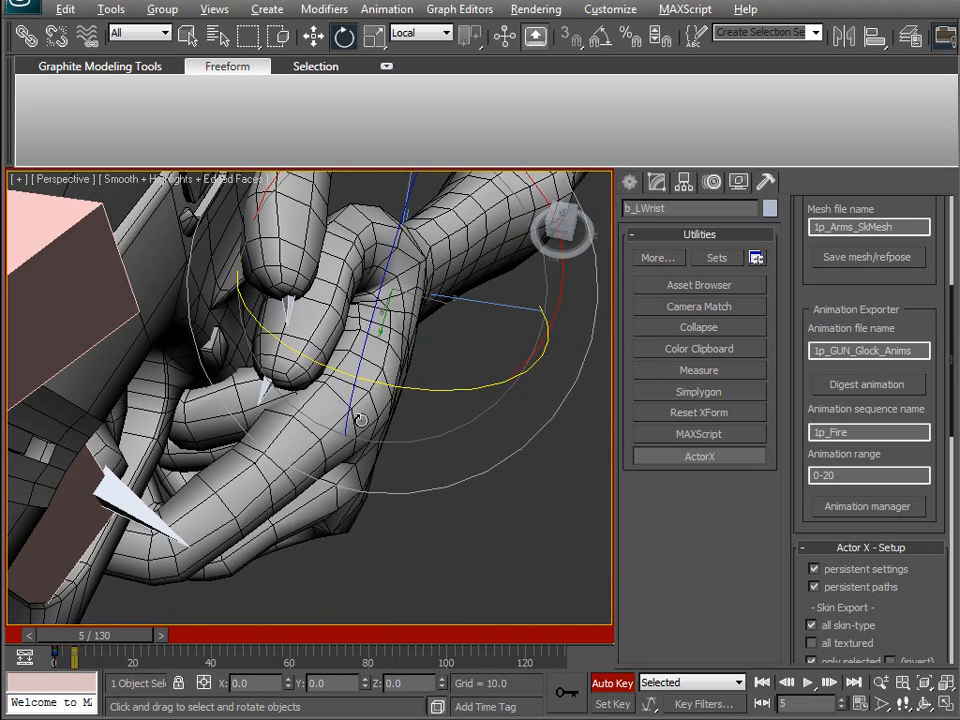
middle_click_drag(403, 397, 336, 378, "alt")
middle_click_drag(319, 296, 244, 408, "alt")
Step: Rotate the left hand's finger bones, including the middle finger's base b_LMid1, to close them around the right hand
left_click(187, 442)
left_click_drag(300, 483, 222, 513)
left_click(197, 463)
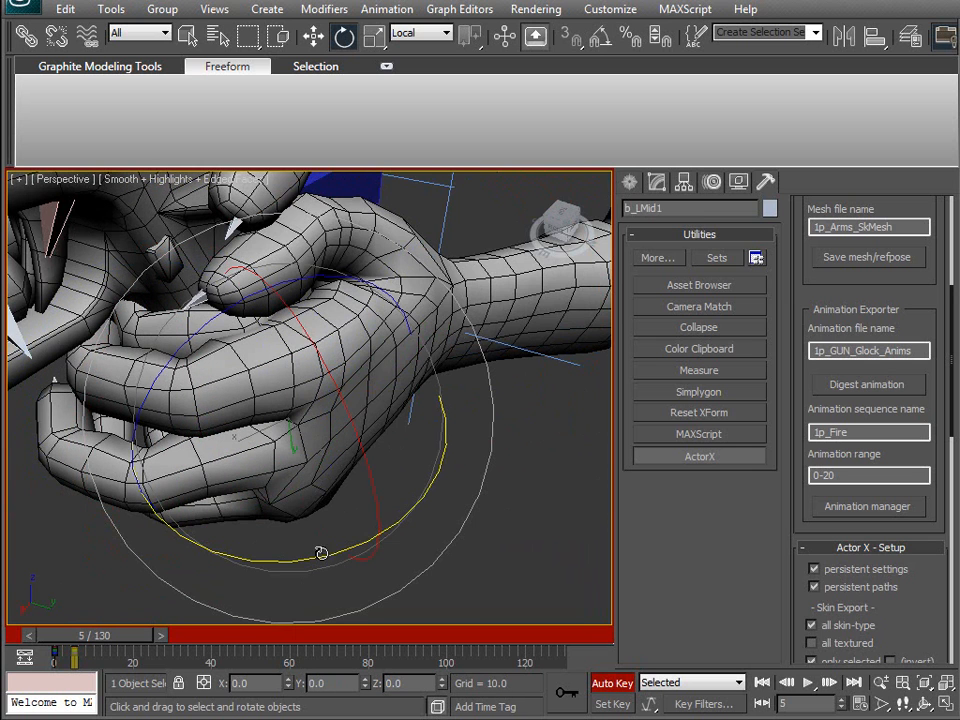
left_click_drag(332, 551, 298, 561)
middle_click_drag(298, 561, 443, 543, "alt")
left_click_drag(450, 490, 455, 485)
Step: Rotate the left little finger's base bone b_LPinky1 around its local Y axis to curl it around the grip
middle_click_drag(455, 485, 435, 320, "alt")
left_click(424, 328)
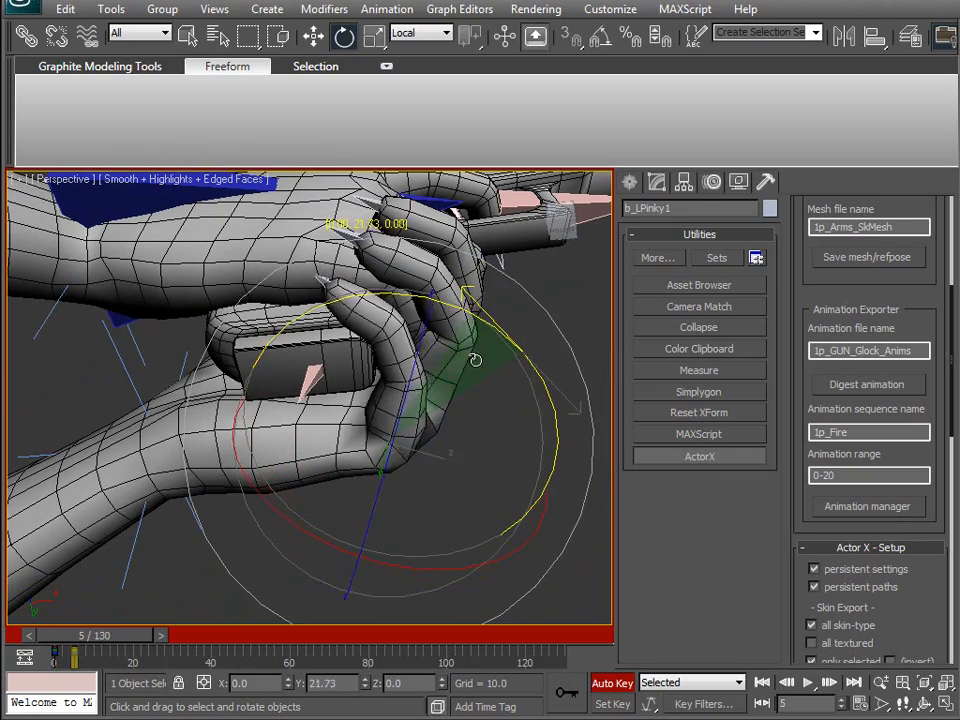
middle_click_drag(471, 362, 388, 397, "alt")
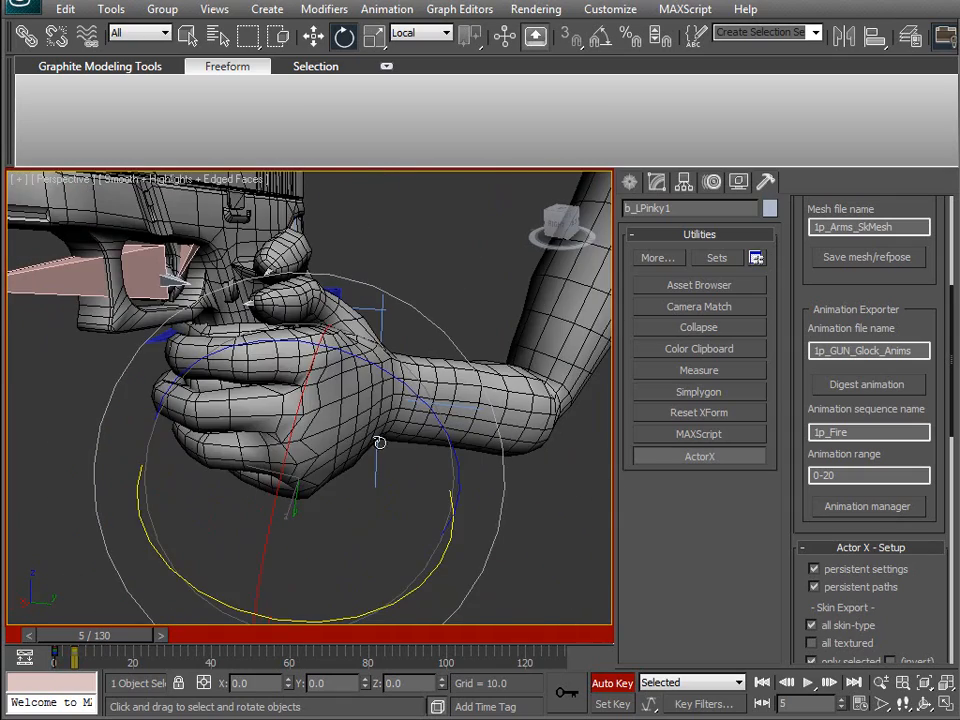
Step: Raise the left arm's IK Chain02 to about Z -10.83
left_click(377, 475)
key("w")
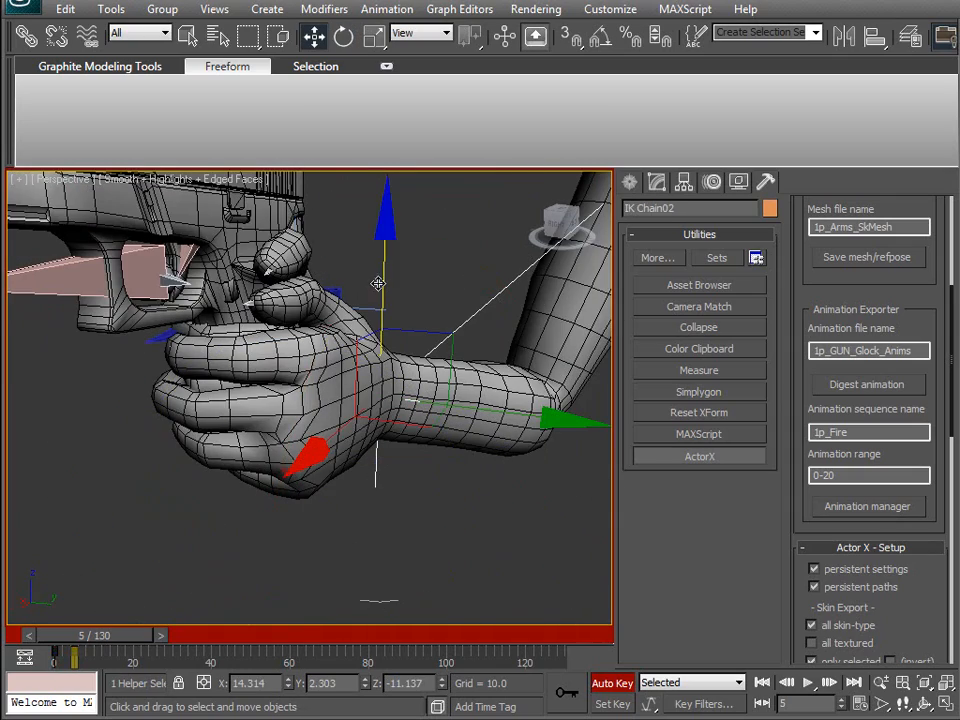
left_click_drag(382, 286, 376, 276)
Step: Rotate the left little finger's base bone b_LPinky1 around its local Z axis to adjust its spacing from the ring finger
middle_click_drag(362, 300, 312, 379, "alt")
scroll(425, 318, "up", 5)
left_click(331, 347)
key("e")
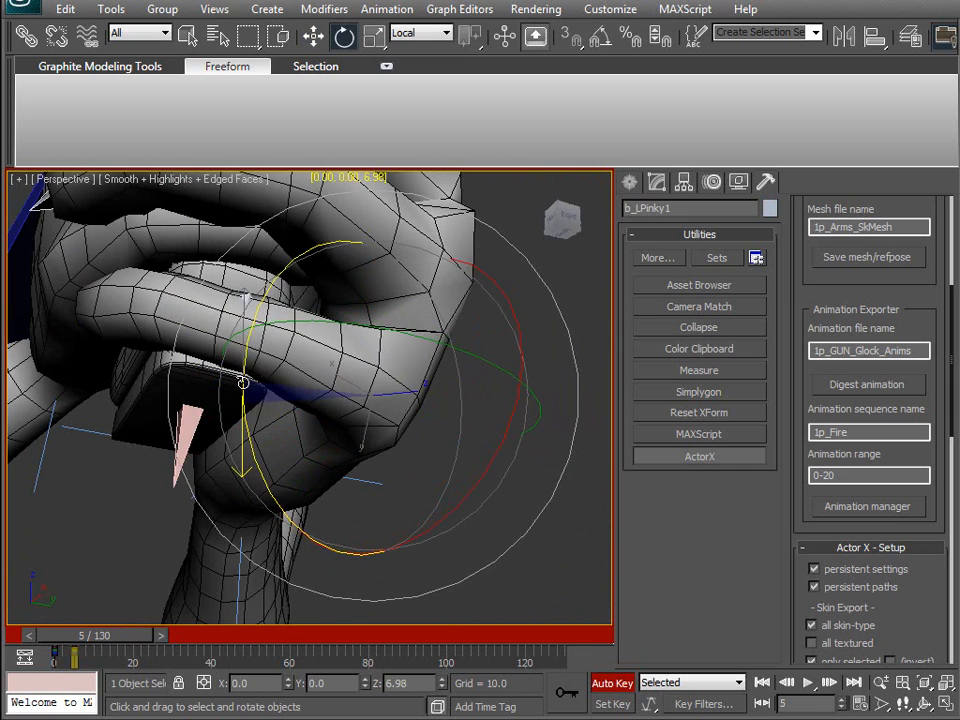
mouse_move(246, 384)
middle_mouse_down("alt")
mouse_move(369, 407)
mouse_move(298, 399)
mouse_move(243, 354)
mouse_move(190, 365)
mouse_move(96, 422)
mouse_move(75, 381)
mouse_move(245, 360)
mouse_move(190, 356)
mouse_move(230, 390)
middle_mouse_up("alt")
Step: Adjust the rotation of the left index fingertip bone b_LFore3 around its local Y axis
middle_click_drag(278, 348, 305, 398, "alt")
left_click(330, 465)
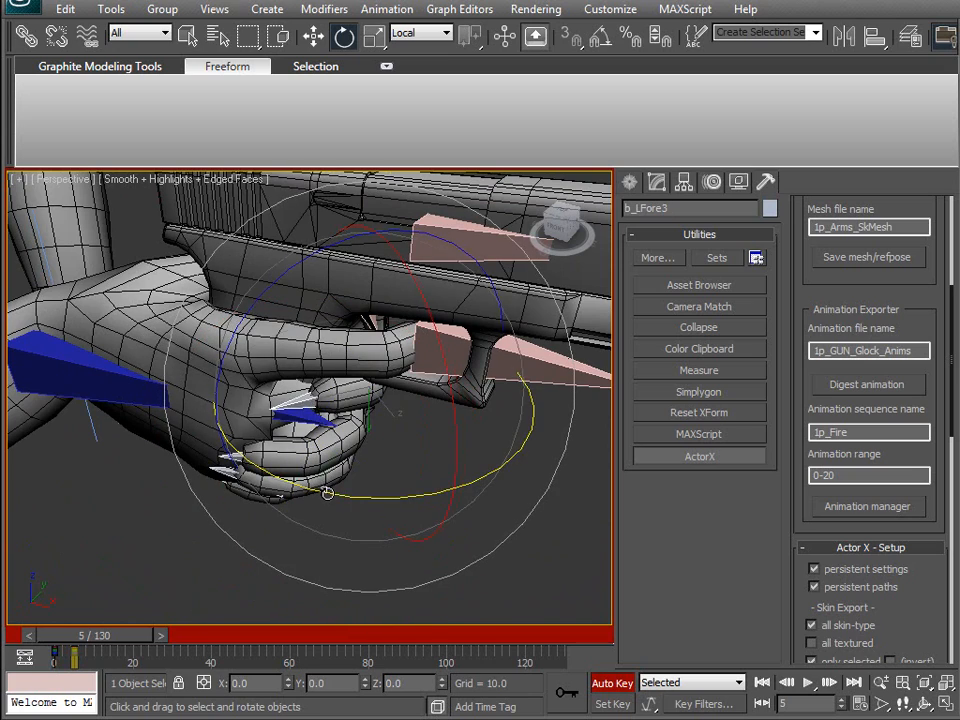
middle_click_drag(365, 424, 494, 386, "alt")
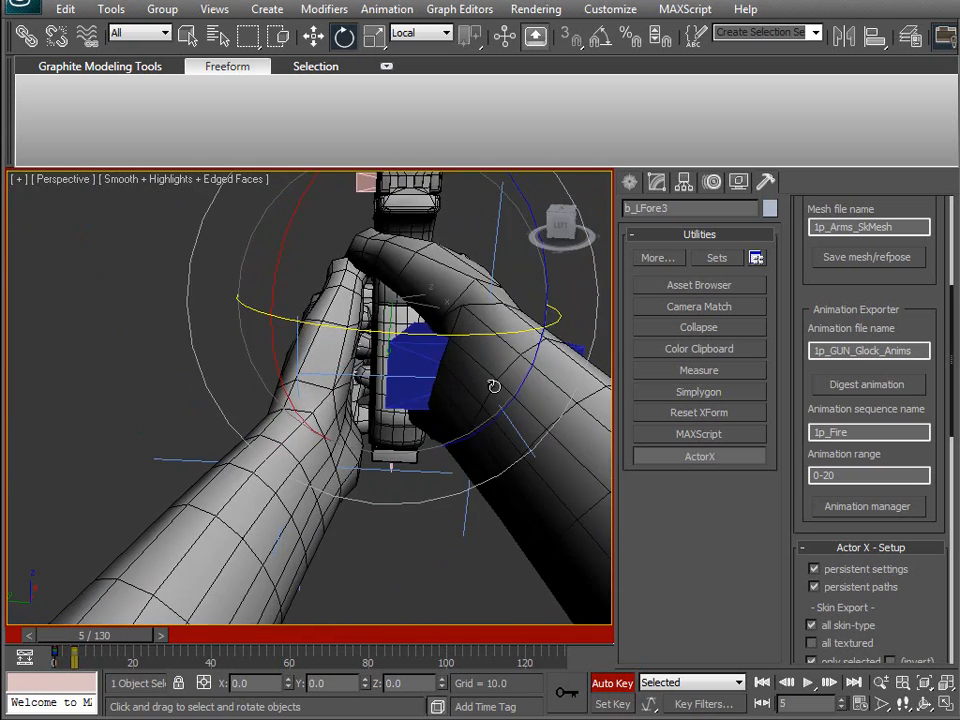
Step: Move the left arm's IK Chain02 closer to the grip along Y to about 1.87
middle_click_drag(386, 363, 262, 333, "alt")
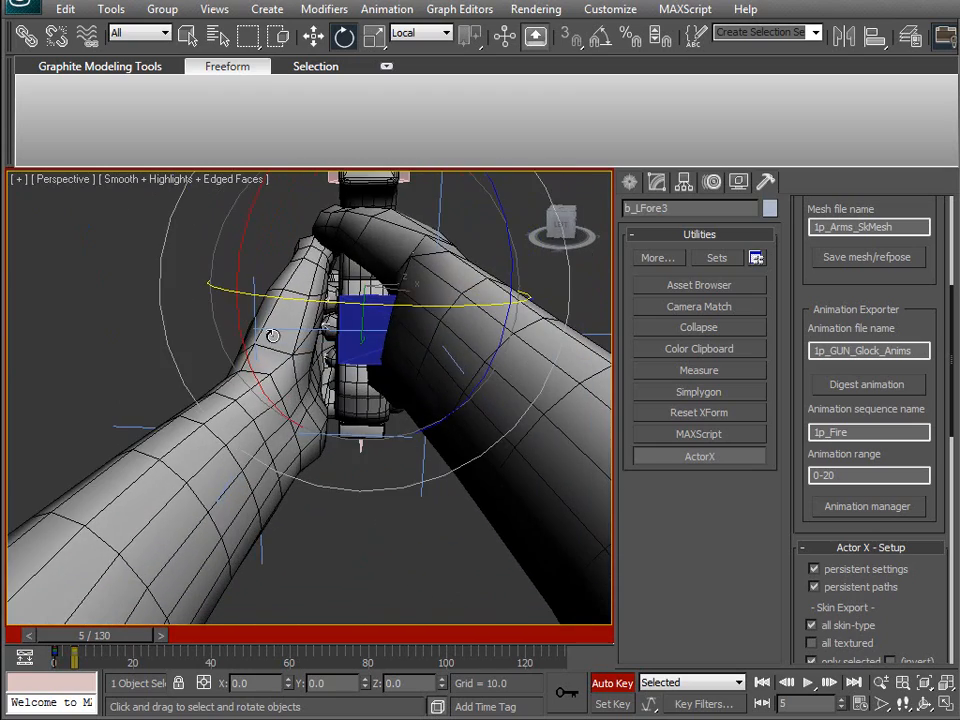
left_click(366, 436)
key("w")
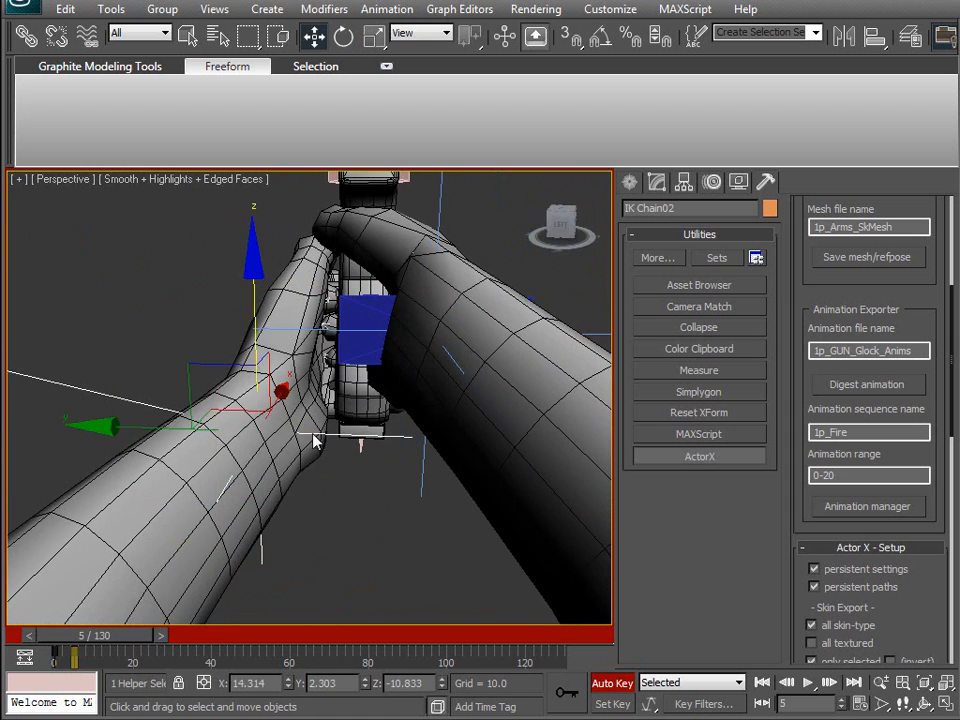
left_click_drag(150, 431, 166, 432)
Step: Rotate the left wrist bone b_LWrist to fit the hand around the grip at the wrist's new position
middle_click_drag(320, 470, 411, 381, "alt")
key("F3")
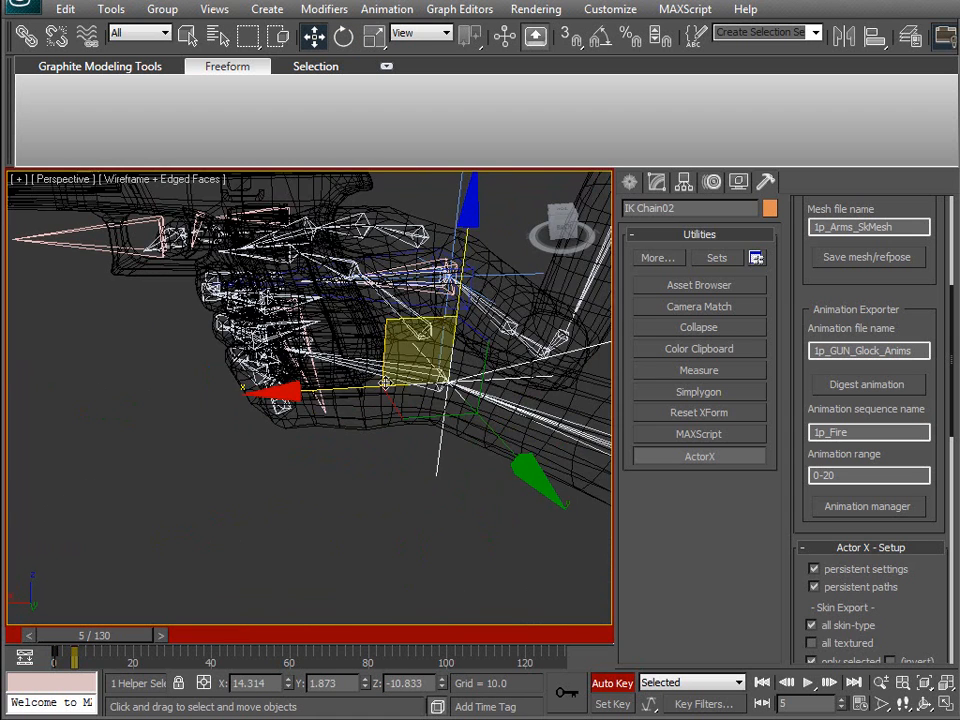
left_click(355, 467)
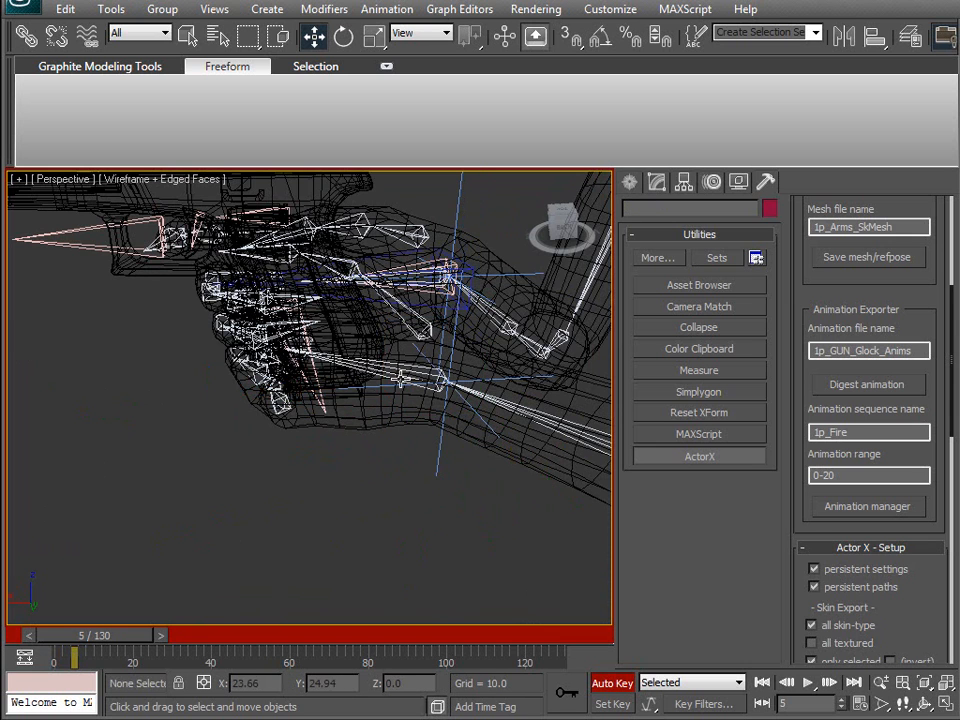
key("F3")
key("e")
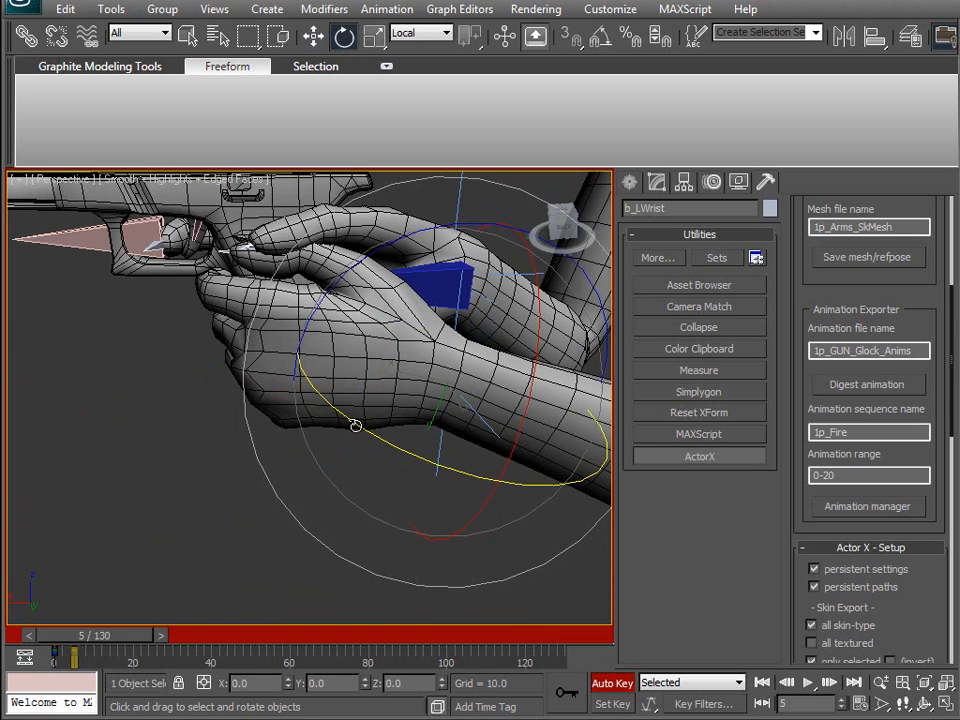
middle_click_drag(359, 426, 162, 401, "alt")
left_click_drag(375, 303, 380, 307)
Step: Rotate the left thumb bone b_LThumb2 about 4.5 degrees around its local Z axis to fit beneath the right thumb
middle_click_drag(335, 352, 371, 403, "alt")
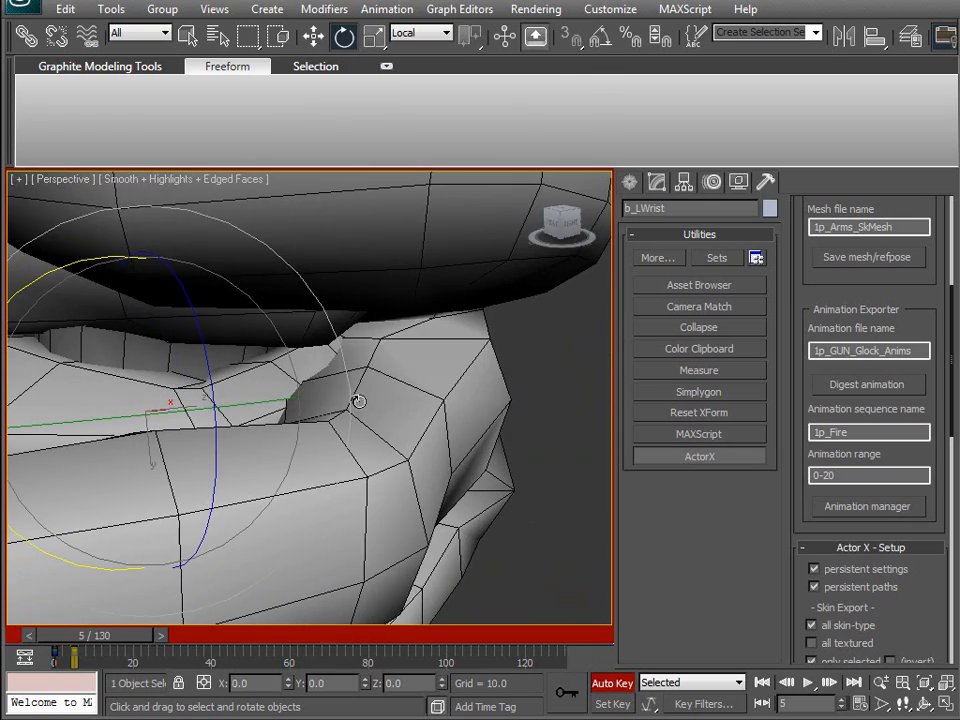
middle_click_drag(347, 354, 316, 472, "alt")
scroll(332, 437, "up", 3)
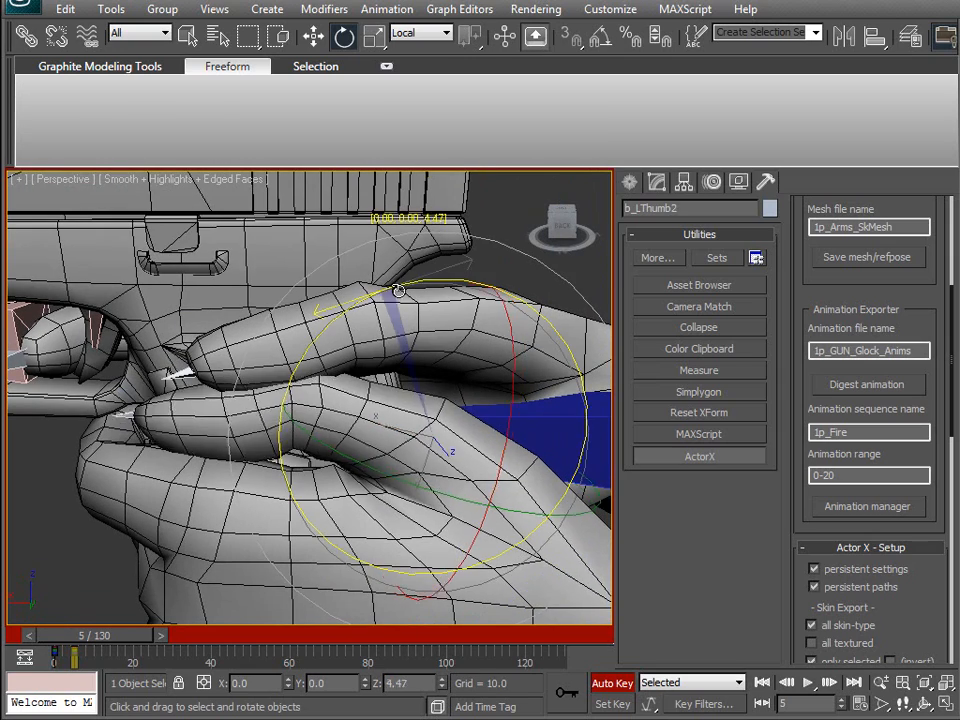
Step: Rotate the right thumb bones b_RThumb3 by about 3.5 degrees and b_RThumb2 by about 4 degrees around their local Z axes
left_click(192, 418)
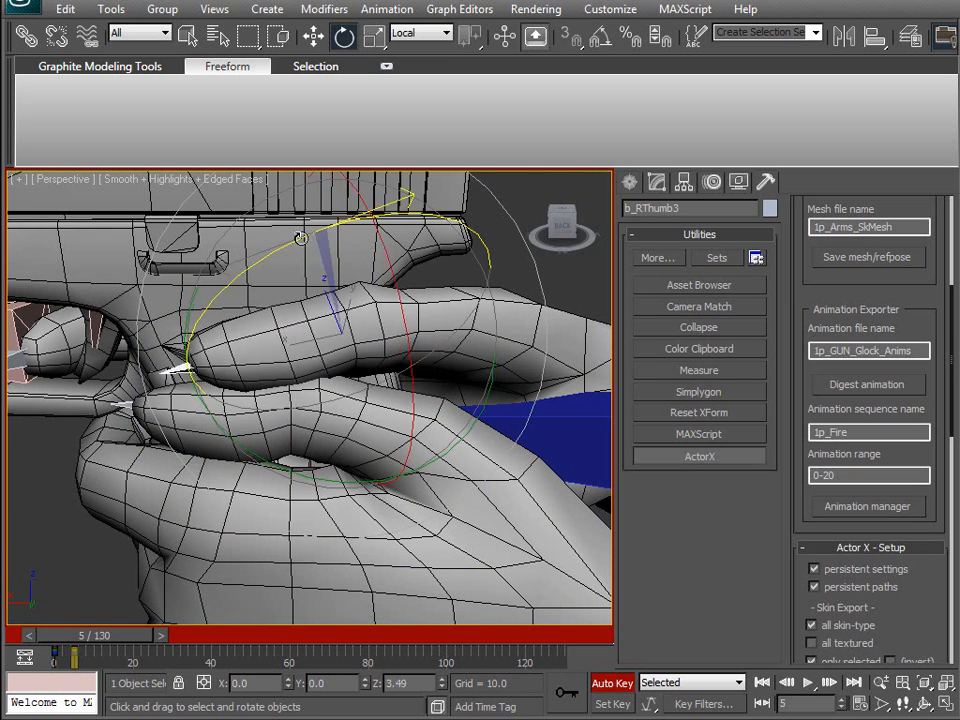
left_click_drag(340, 238, 395, 290)
left_click(443, 316)
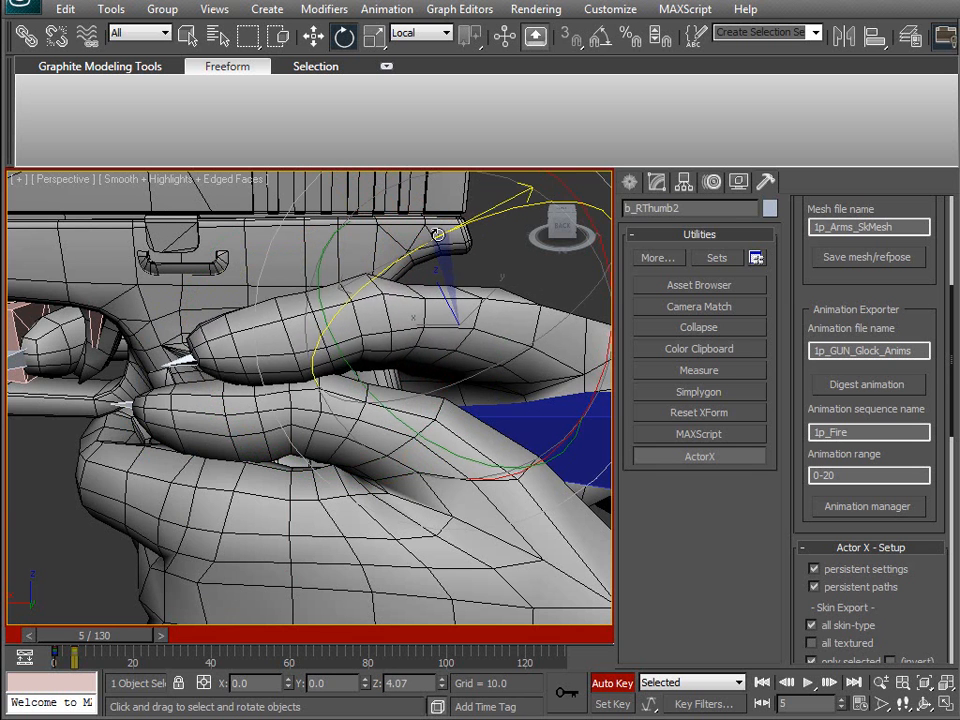
middle_click_drag(428, 236, 257, 401, "alt")
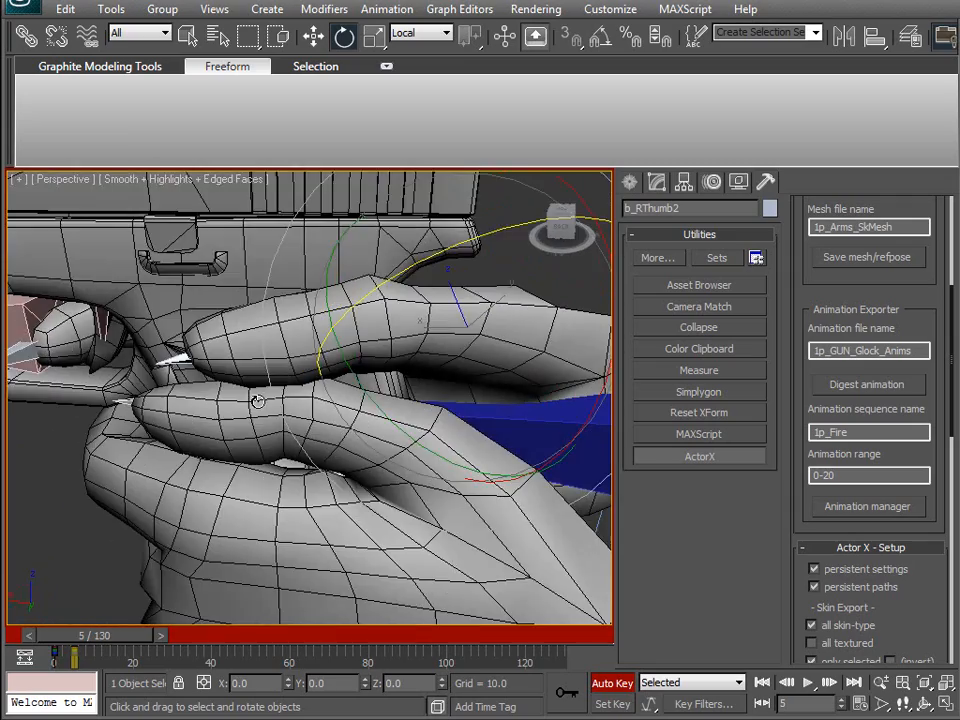
middle_click_drag(279, 354, 274, 416, "alt")
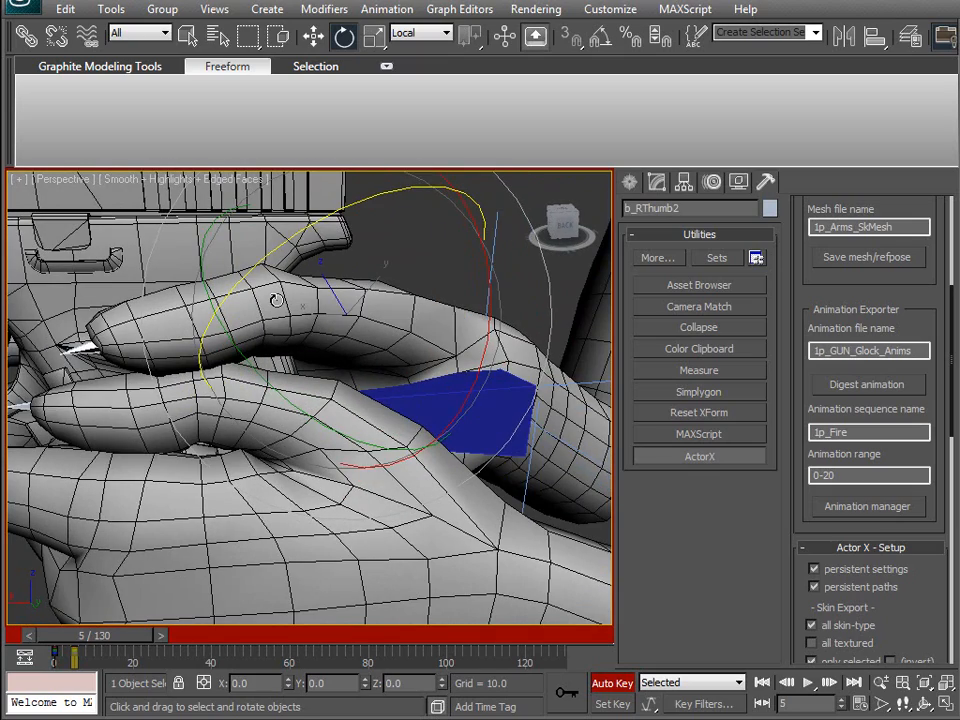
middle_click_drag(223, 352, 217, 393, "alt")
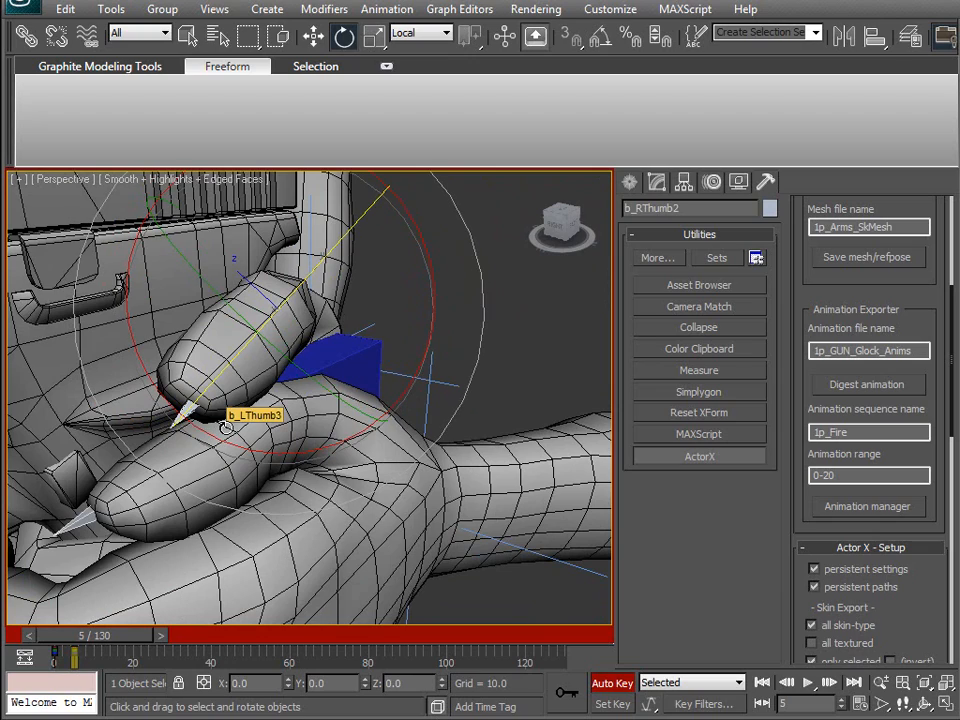
Step: Select the left arm's IK Chain02, display its motion parameters and go to frame 0
middle_click_drag(270, 286, 112, 615, "alt")
mouse_move(112, 640)
left_mouse_down()
mouse_move(126, 635)
mouse_move(109, 647)
mouse_move(120, 642)
left_mouse_up()
middle_click_drag(229, 510, 399, 588, "alt")
left_click(391, 557)
middle_click_drag(338, 464, 308, 484, "alt")
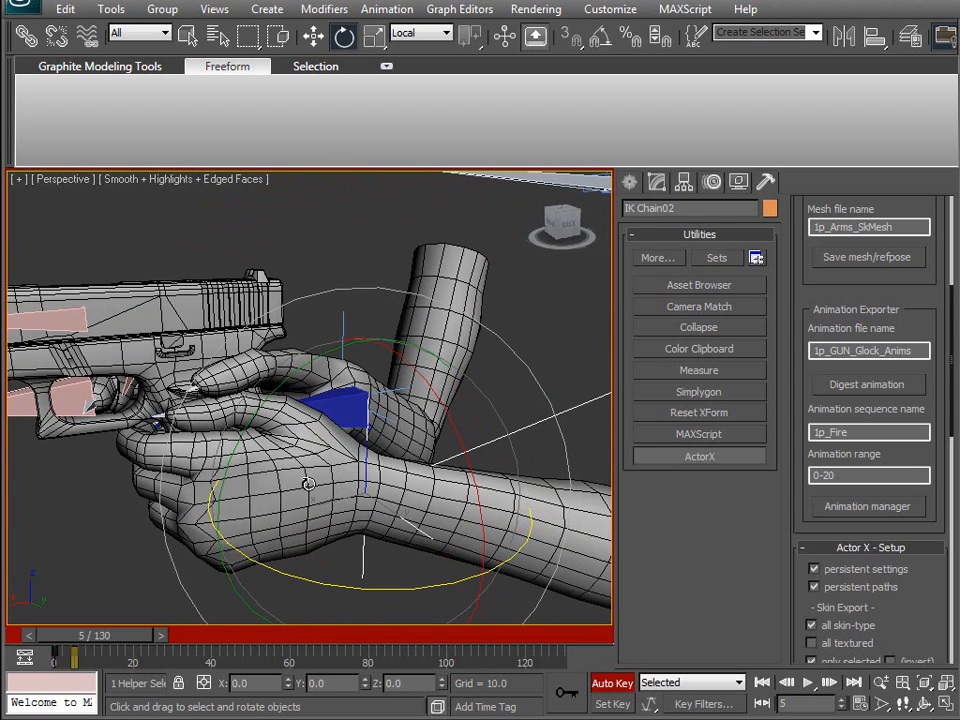
left_click(684, 183)
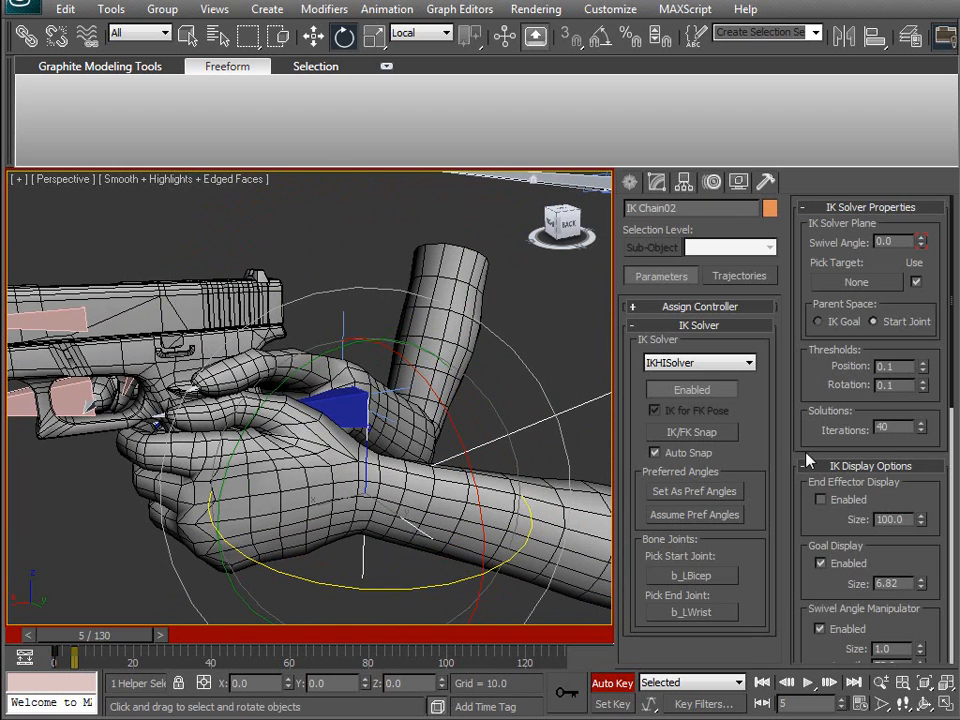
scroll(815, 518, "down", 10)
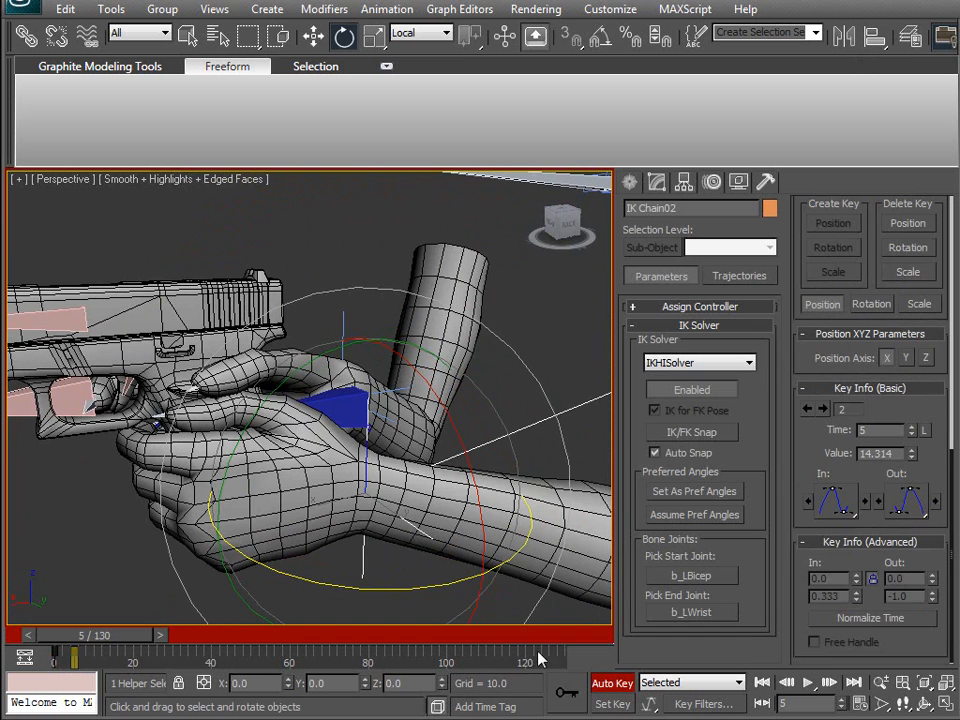
left_click_drag(106, 640, 60, 640)
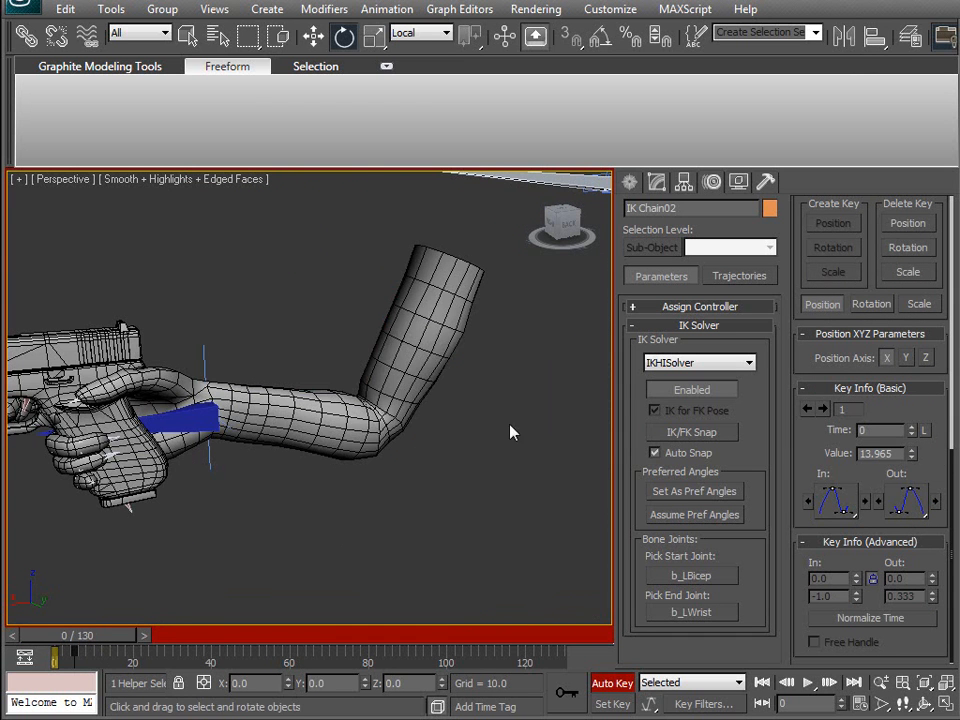
middle_click_drag(315, 210, 270, 438, "alt")
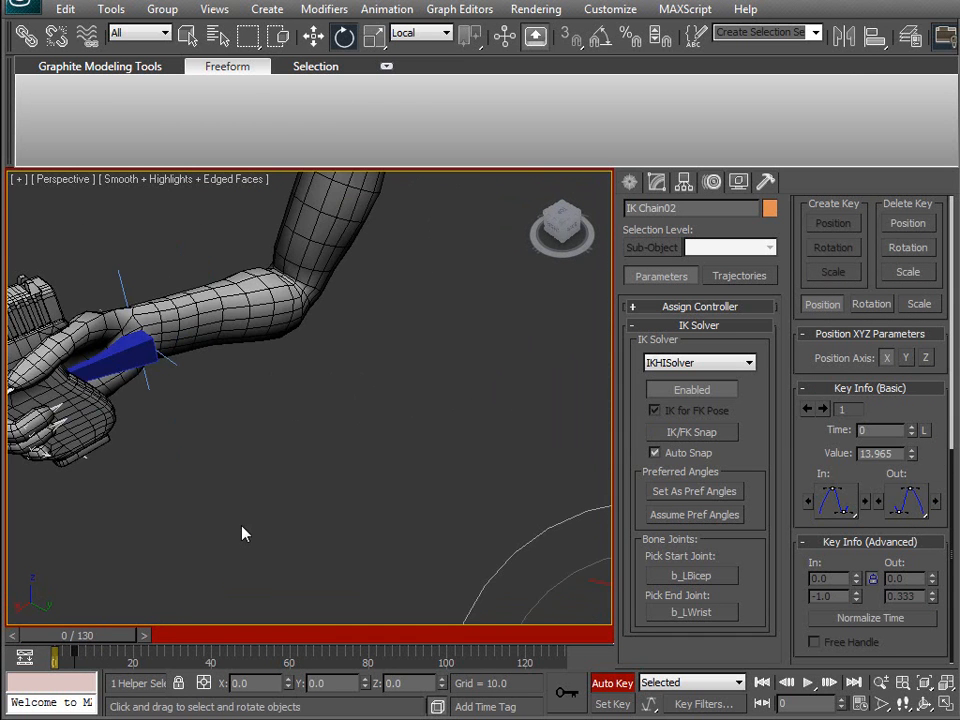
scroll(264, 444, "down", 6)
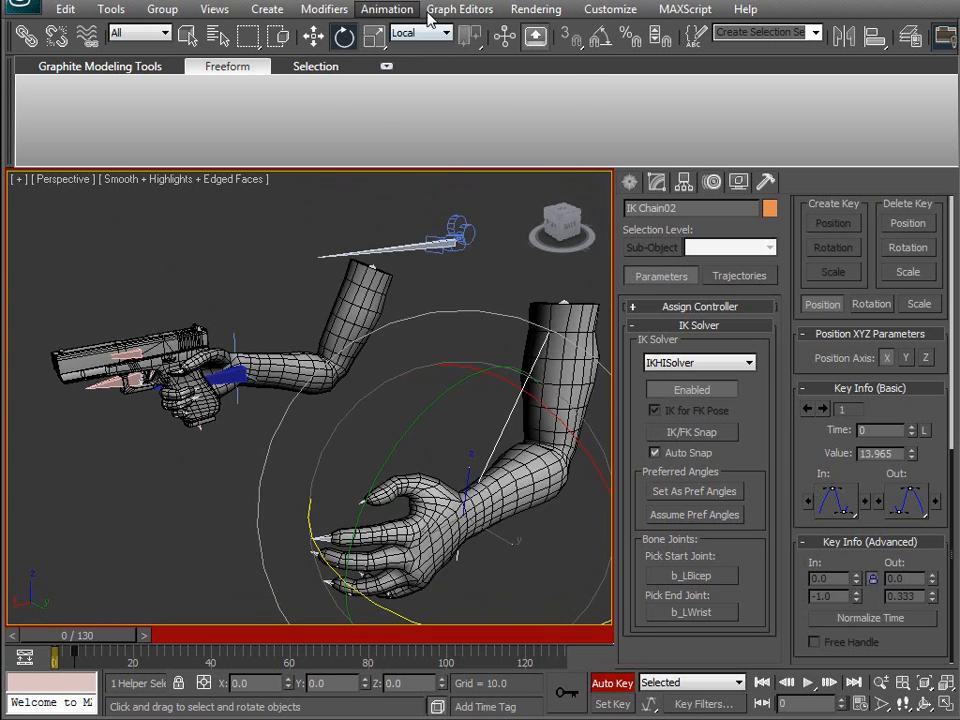
Step: Apply a Link Constraint to IK Chain02 at frame 0 with the blue b_WeaponSocket bone as its target
left_click(387, 9)
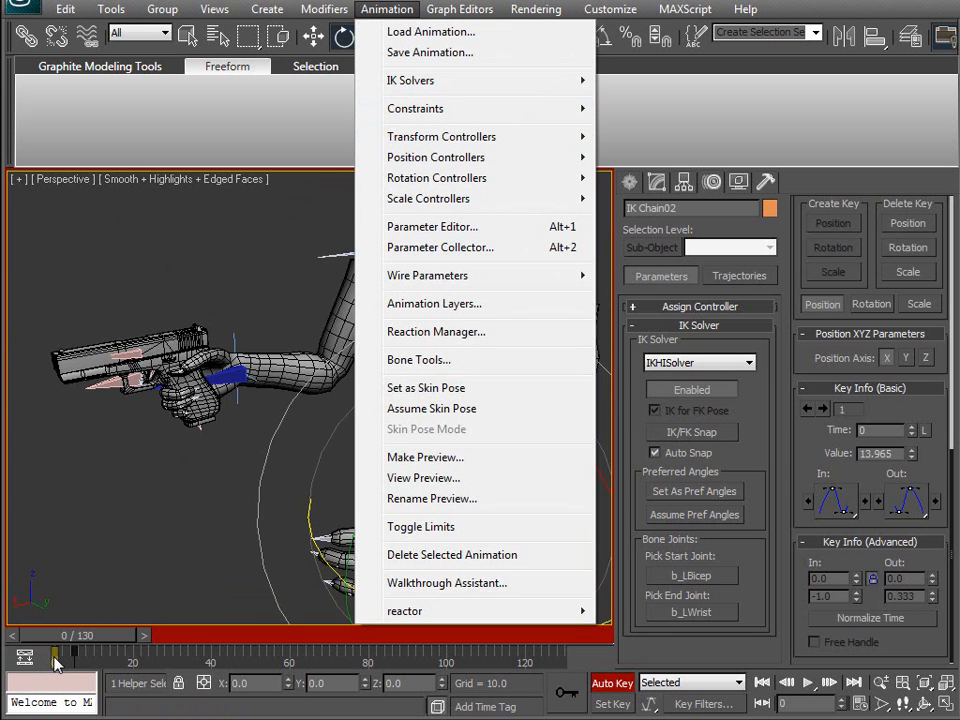
mouse_move(435, 113)
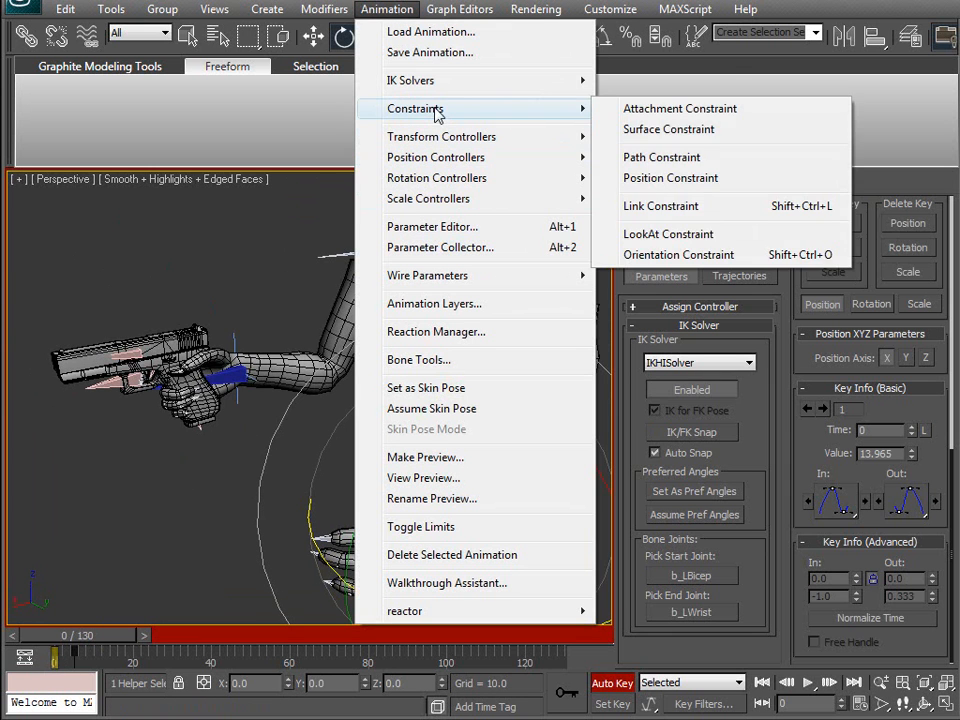
left_click(663, 206)
left_click(228, 378)
scroll(800, 521, "down", 5)
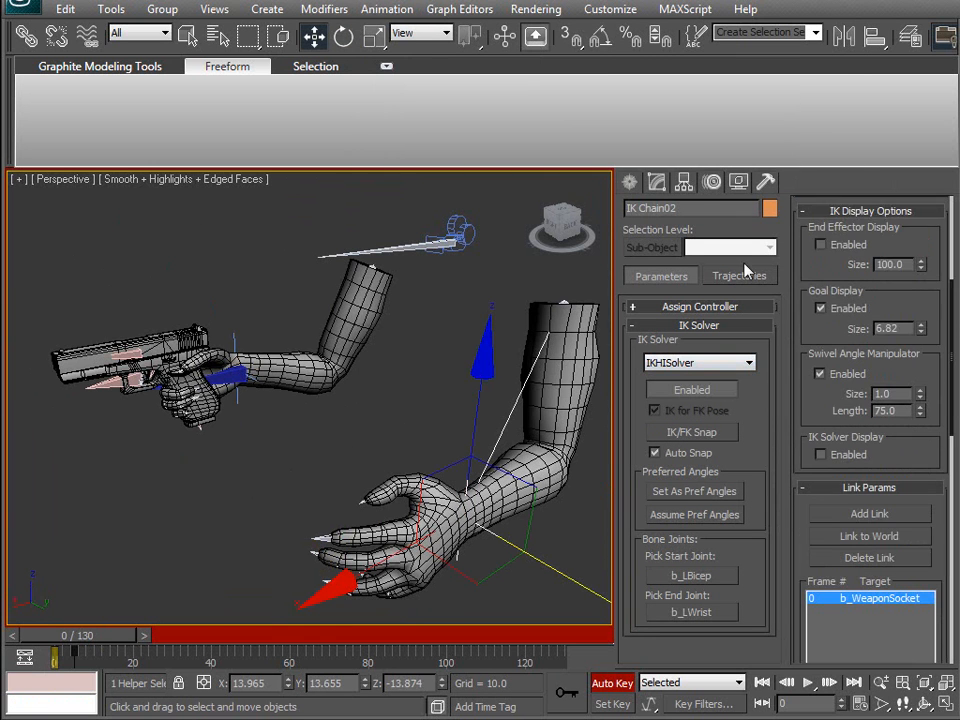
Step: Replace IK Chain02's b_WeaponSocket link at frame 0 with a link to World, keeping the hand in its original idle position
left_click(866, 480)
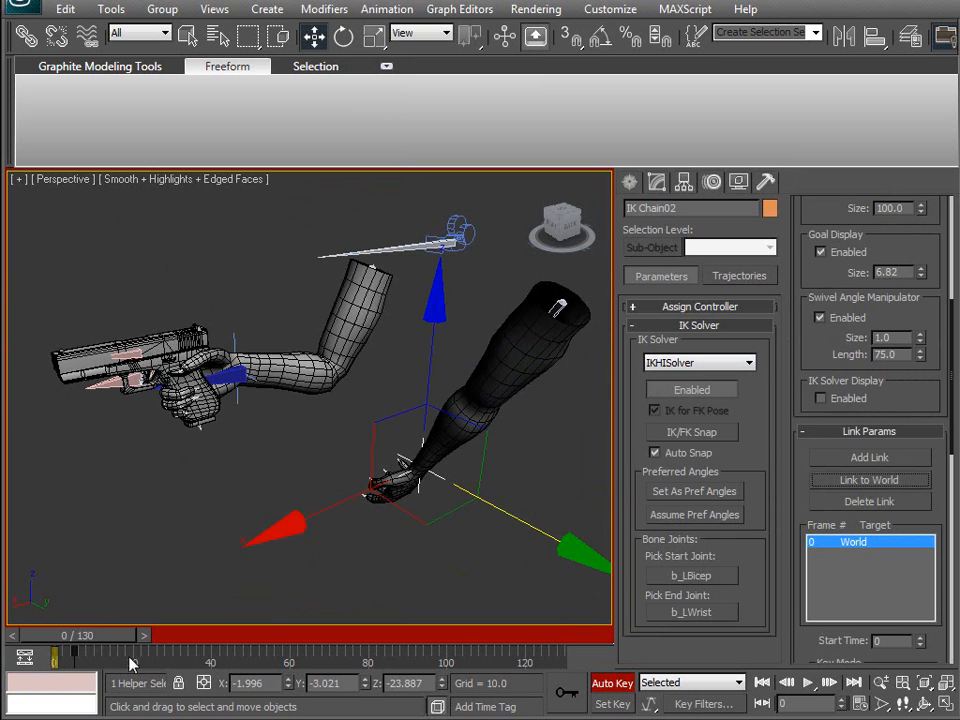
left_click_drag(146, 637, 100, 648)
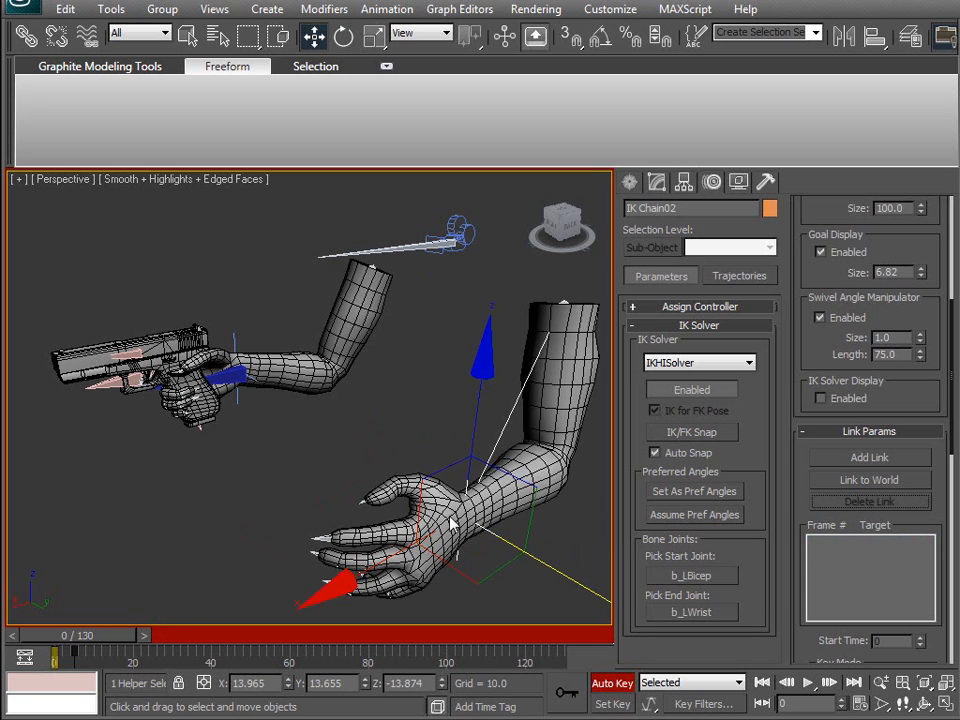
left_click(870, 480)
middle_click_drag(385, 515, 362, 468)
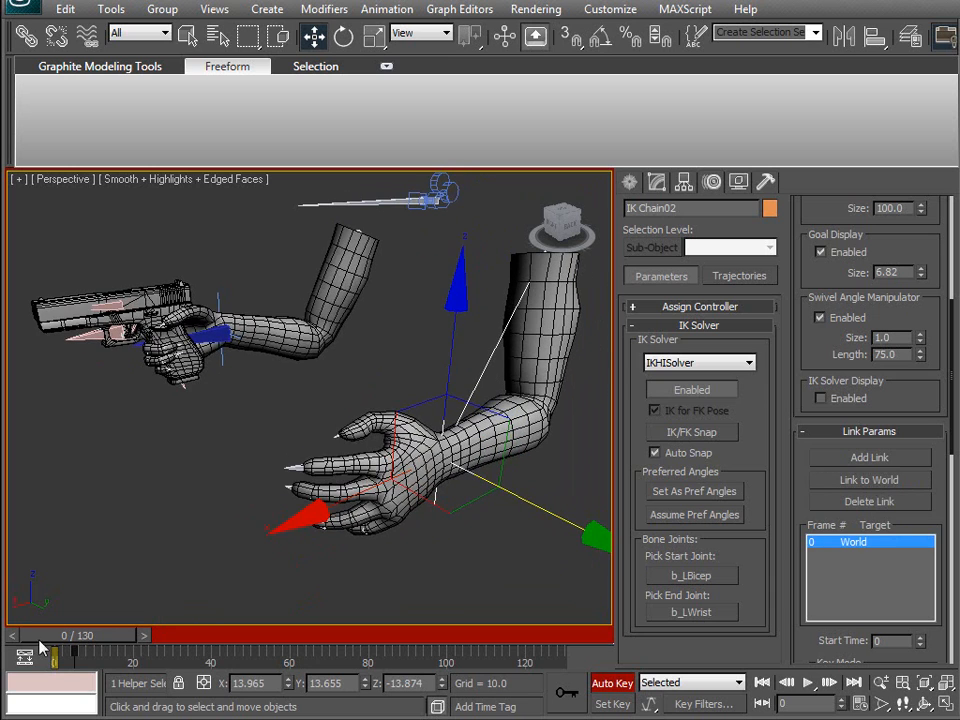
Step: Add b_WeaponSocket as IK Chain02's link target at frame 5
left_click_drag(105, 636, 121, 634)
middle_click_drag(229, 470, 322, 513)
middle_click_drag(322, 516, 337, 467, "alt")
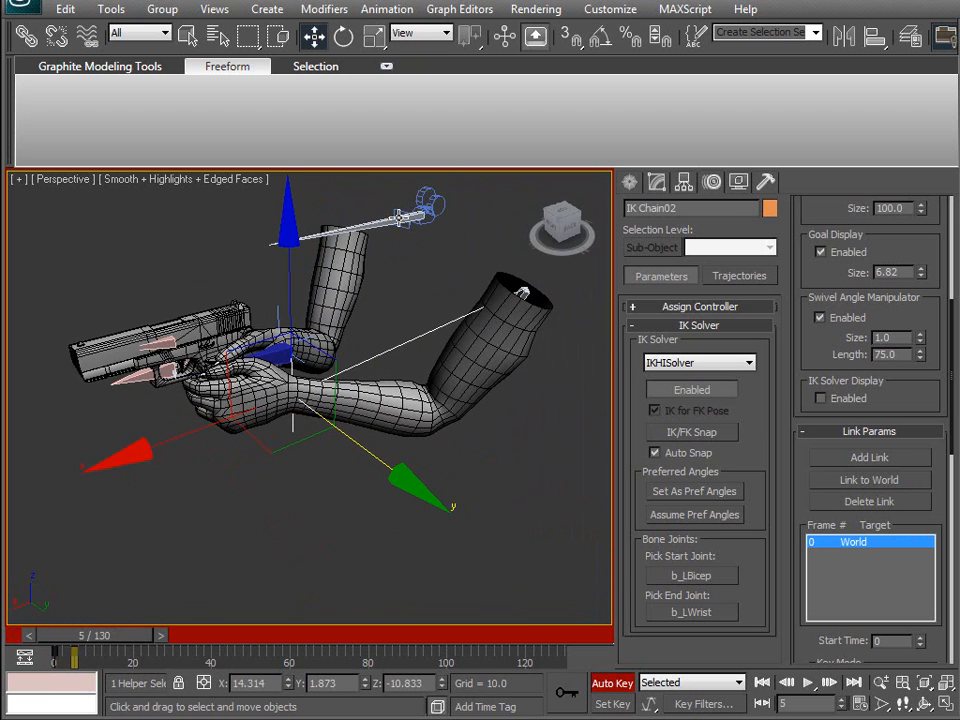
middle_click_drag(273, 393, 215, 425, "alt")
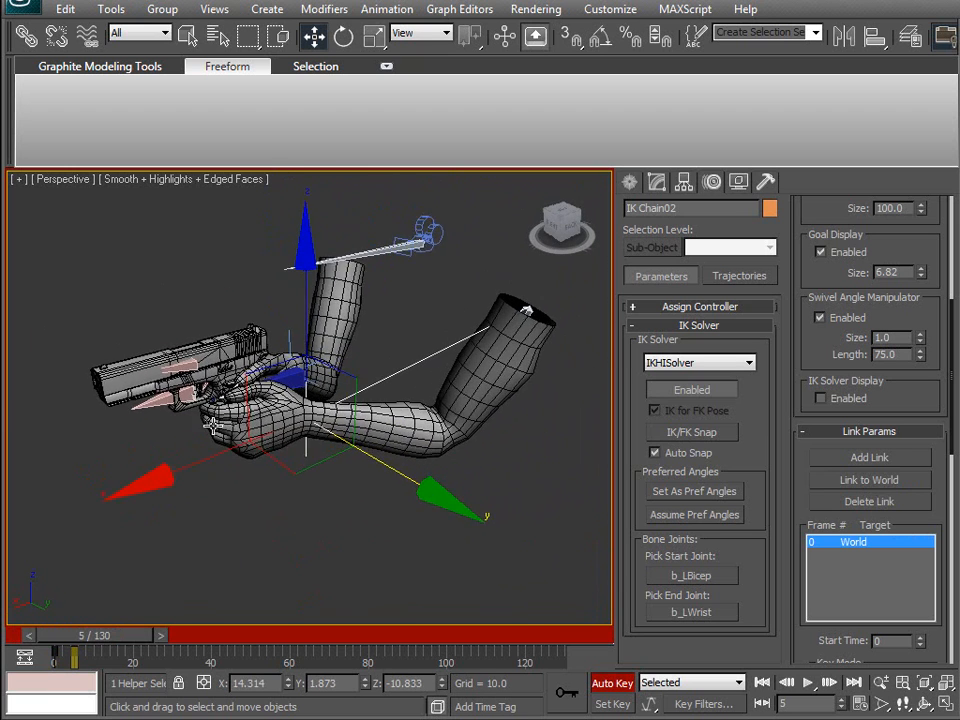
scroll(213, 428, "up", 3)
middle_click_drag(278, 486, 313, 449)
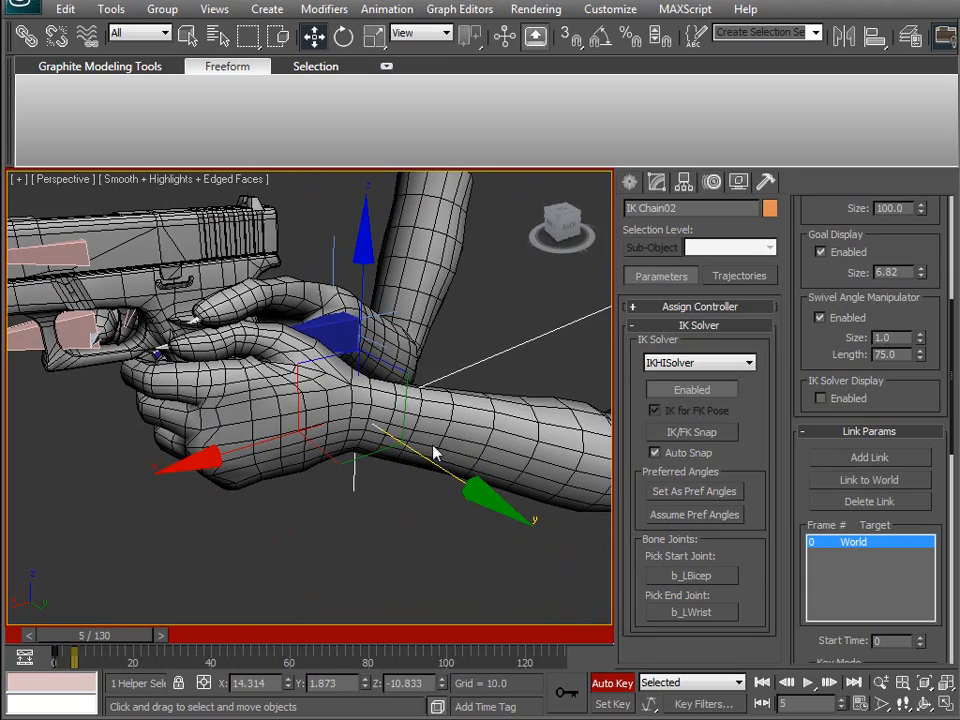
left_click(870, 457)
left_click(332, 330)
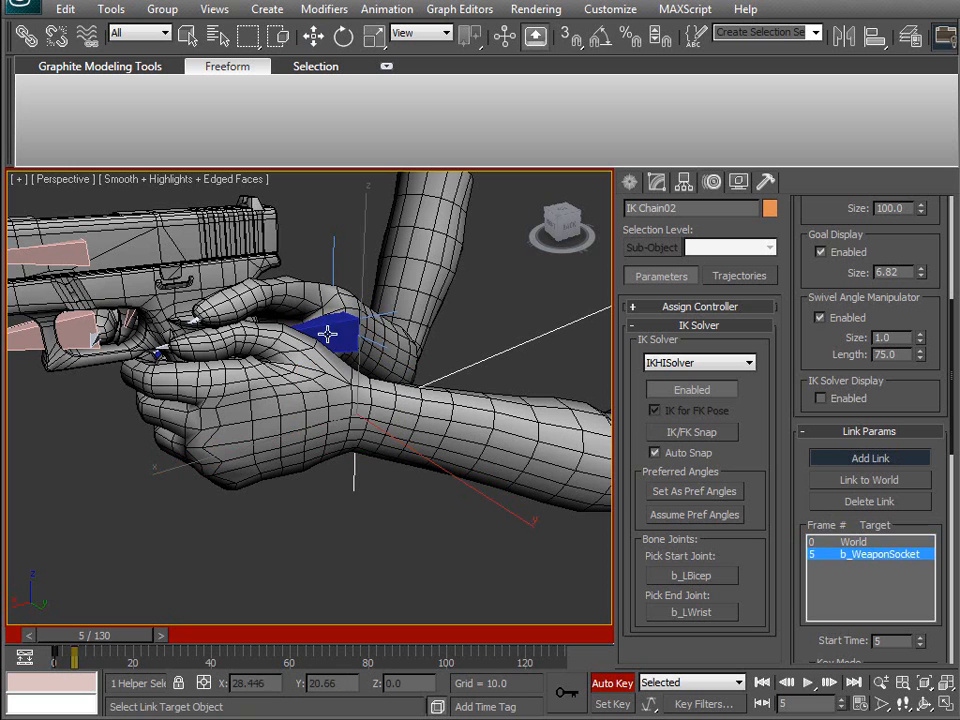
left_click(855, 460)
Step: Apply an Orientation Constraint to the left wrist bone b_LWrist targeting b_WeaponSocket, with Keep Initial Offset enabled
middle_click_drag(300, 400, 246, 465, "alt")
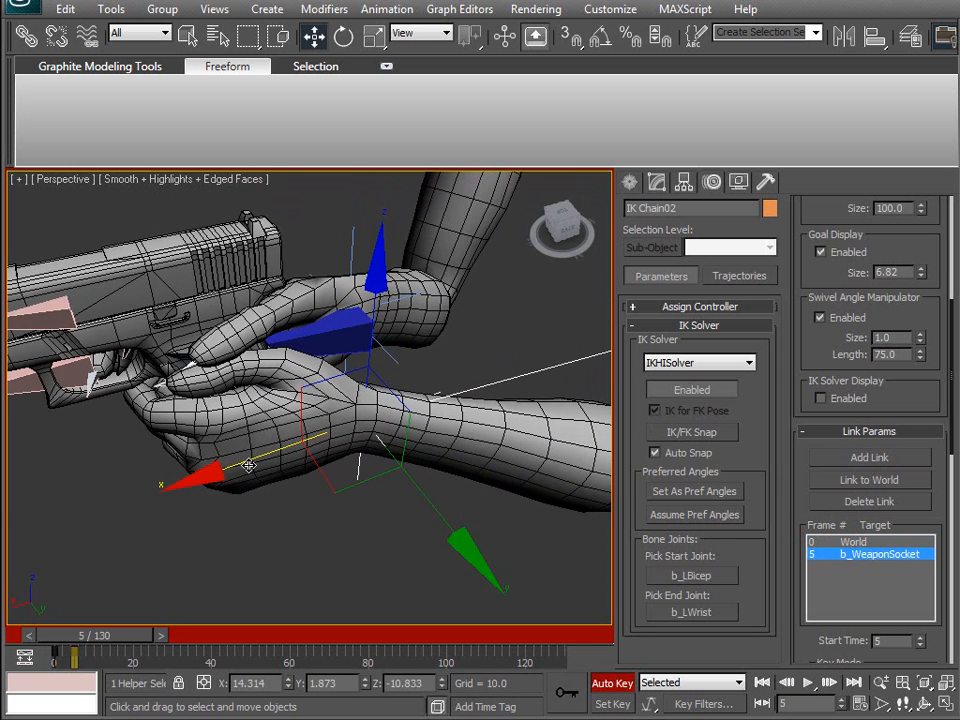
key("F3")
left_click(331, 416)
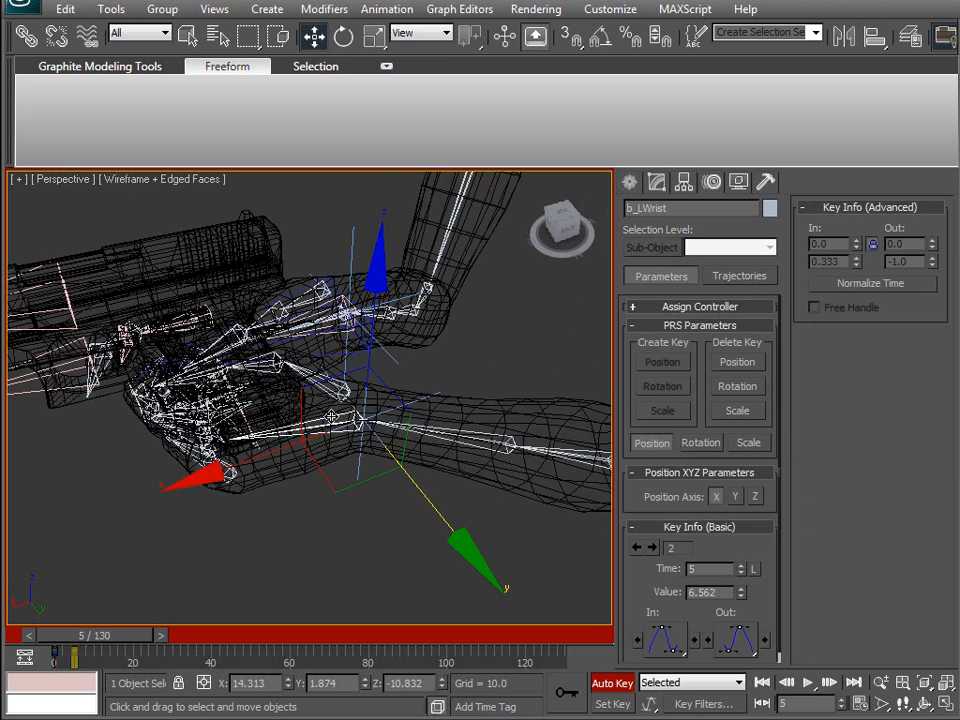
key("F3")
left_click(388, 10)
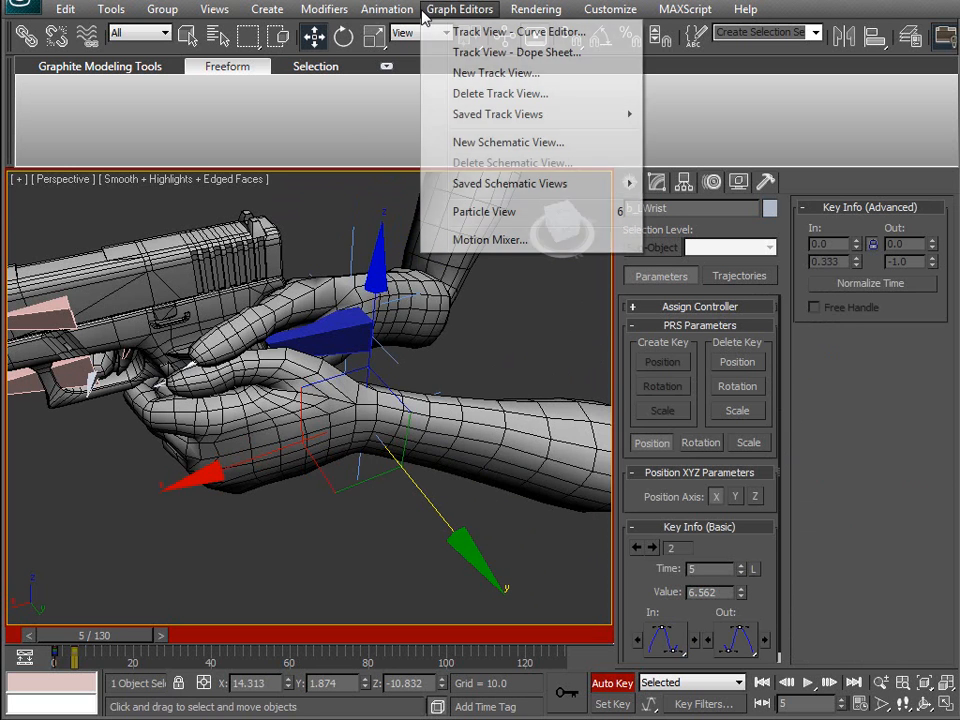
mouse_move(578, 112)
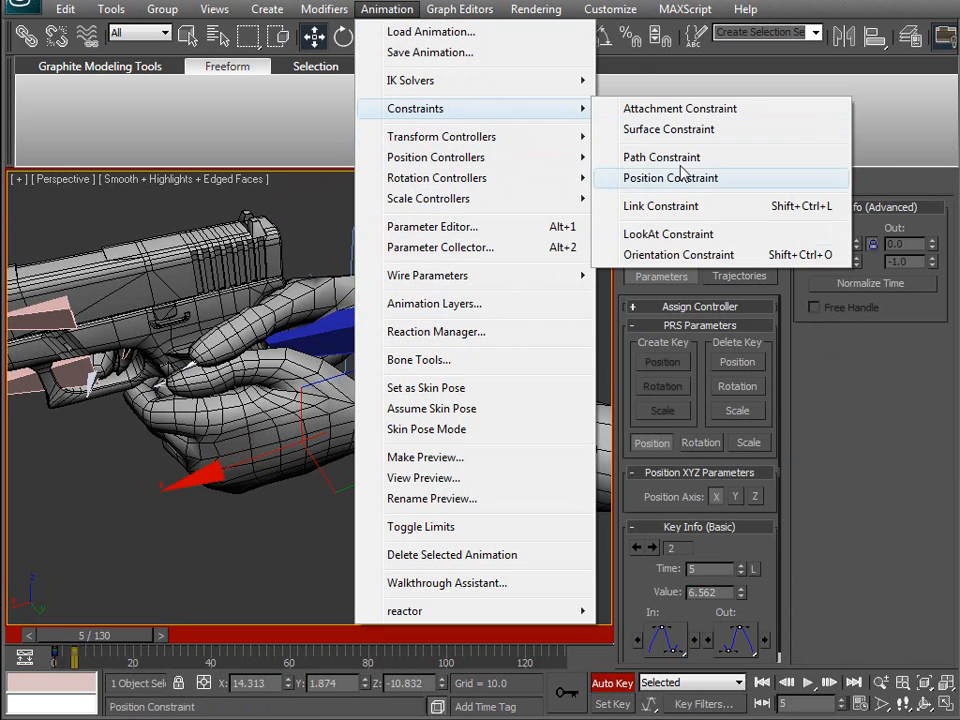
left_click(690, 255)
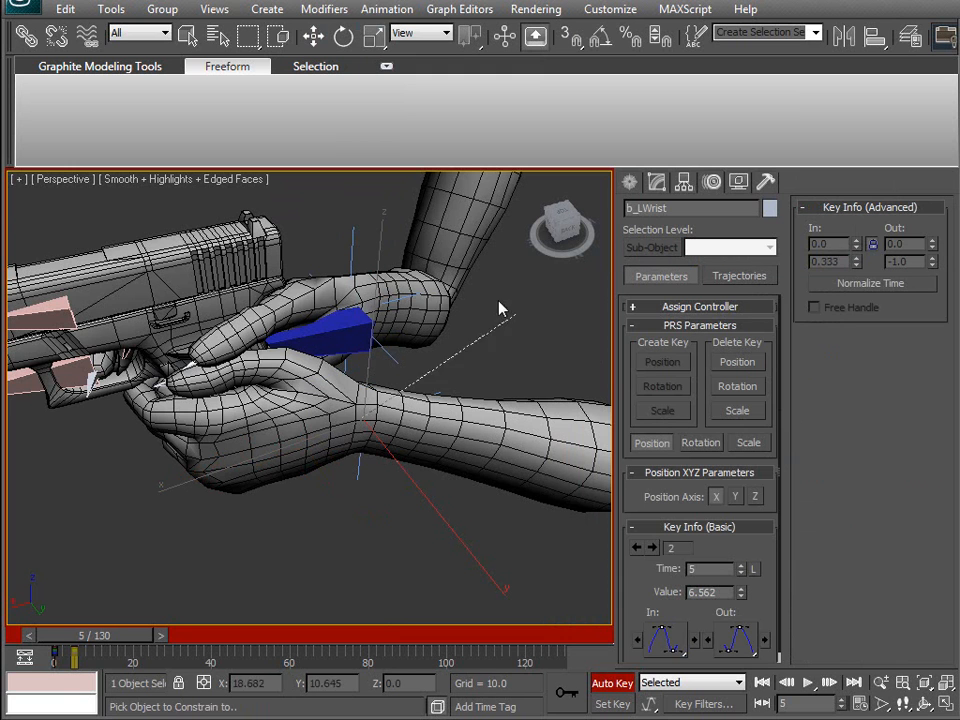
left_click(356, 328)
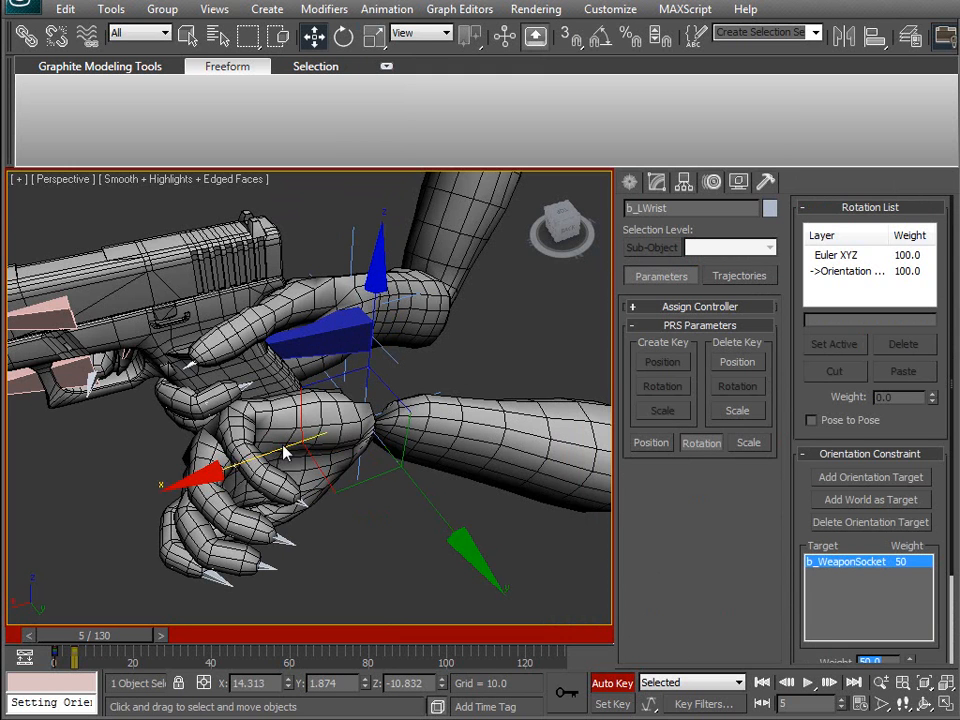
scroll(862, 467, "down", 3)
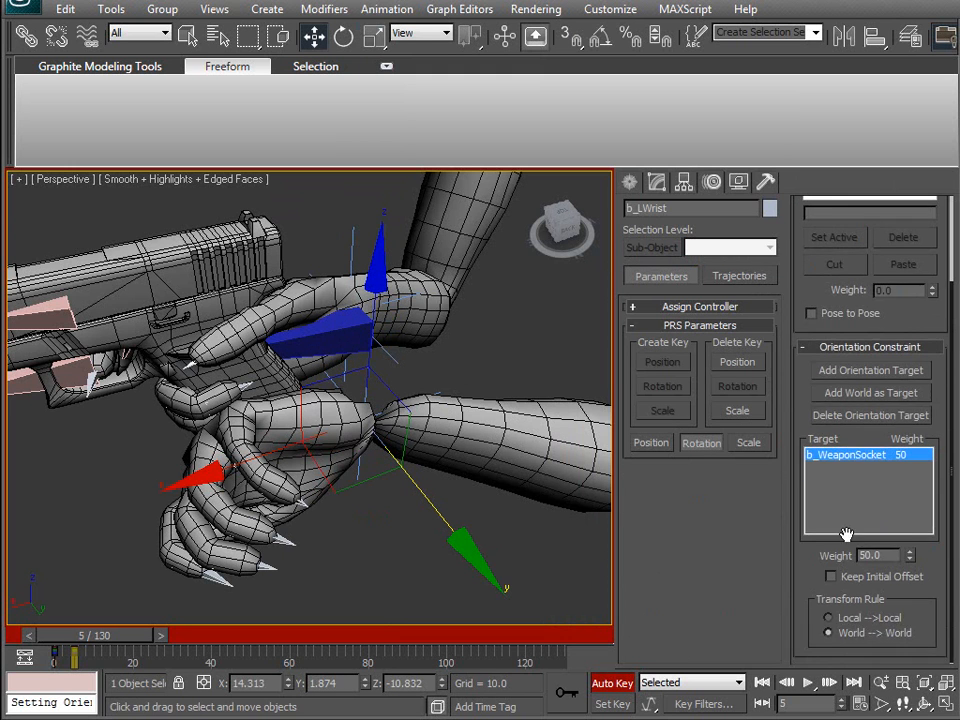
left_click(830, 577)
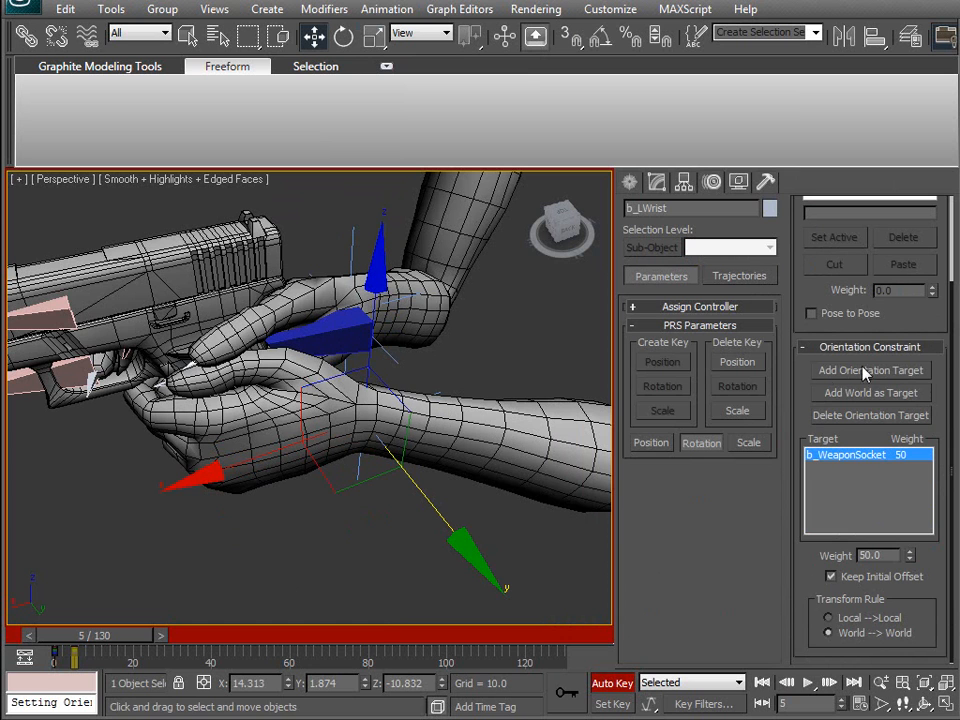
Step: Key the b_LWrist Orientation Constraint layer's weight at 100 on frame 5 and set it to 0 on frame 4
left_click_drag(800, 373, 784, 646)
left_click(851, 272)
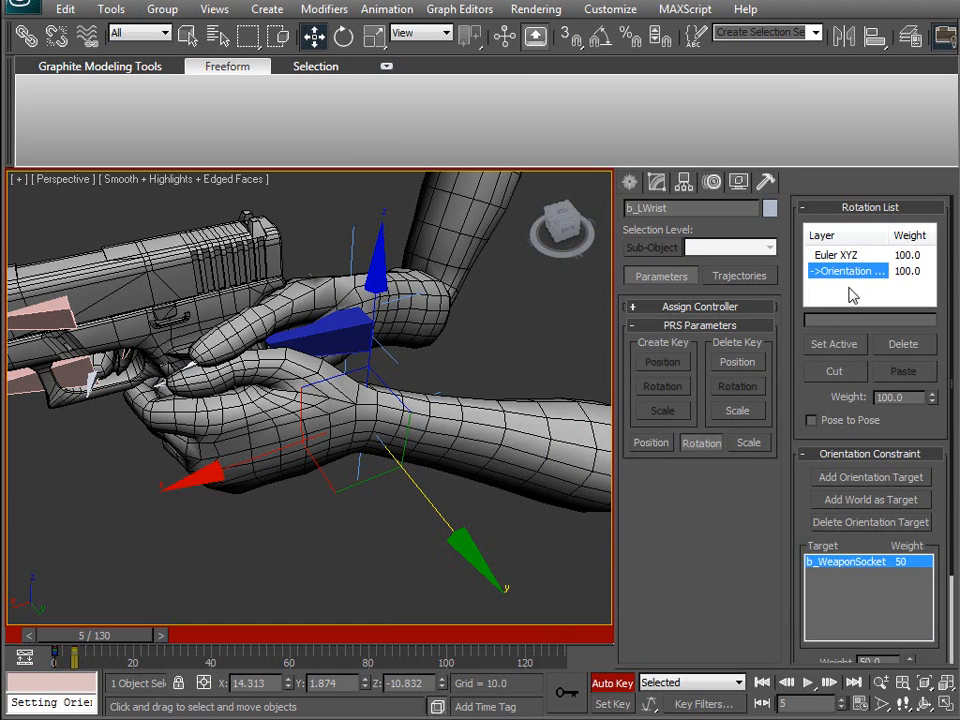
left_click(931, 396)
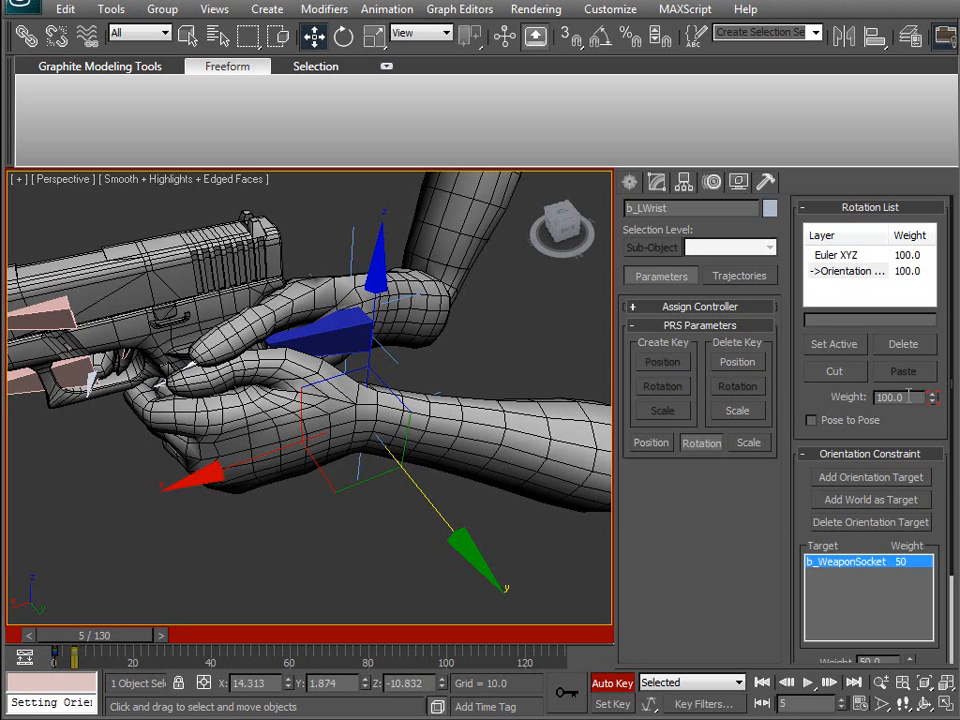
left_click(28, 635)
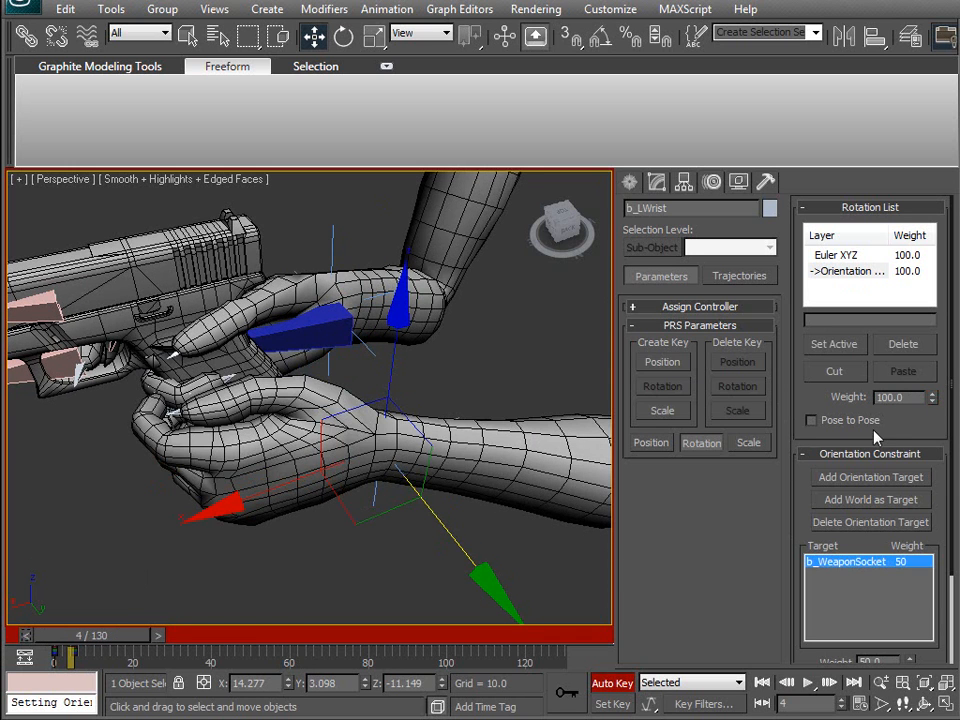
type("0")
key("Return")
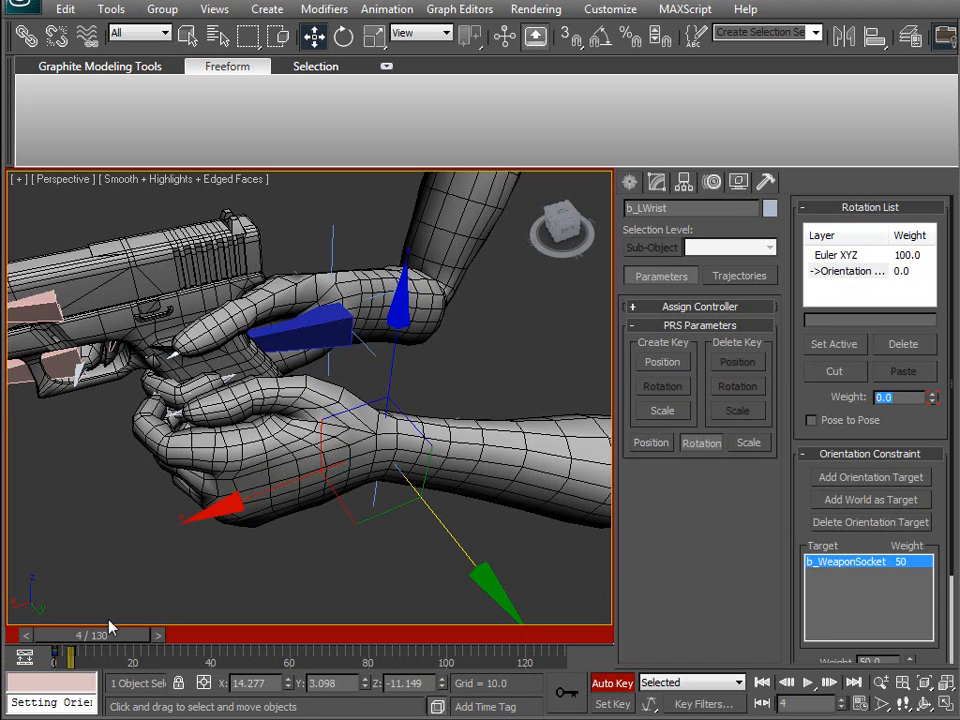
Step: Scrub from frame 0 to frame 56 and back to frame 10 to examine the left arm's motion
left_click_drag(115, 636, 82, 636)
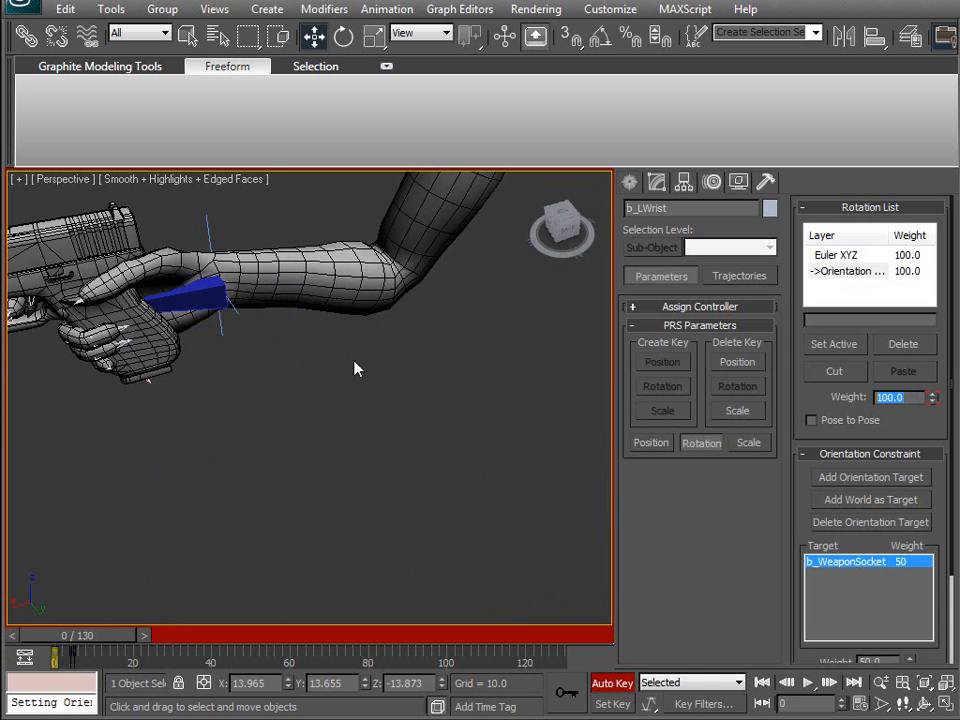
left_click_drag(88, 636, 315, 637)
key("w")
scroll(287, 443, "down", 5)
middle_click_drag(377, 574, 365, 518, "alt")
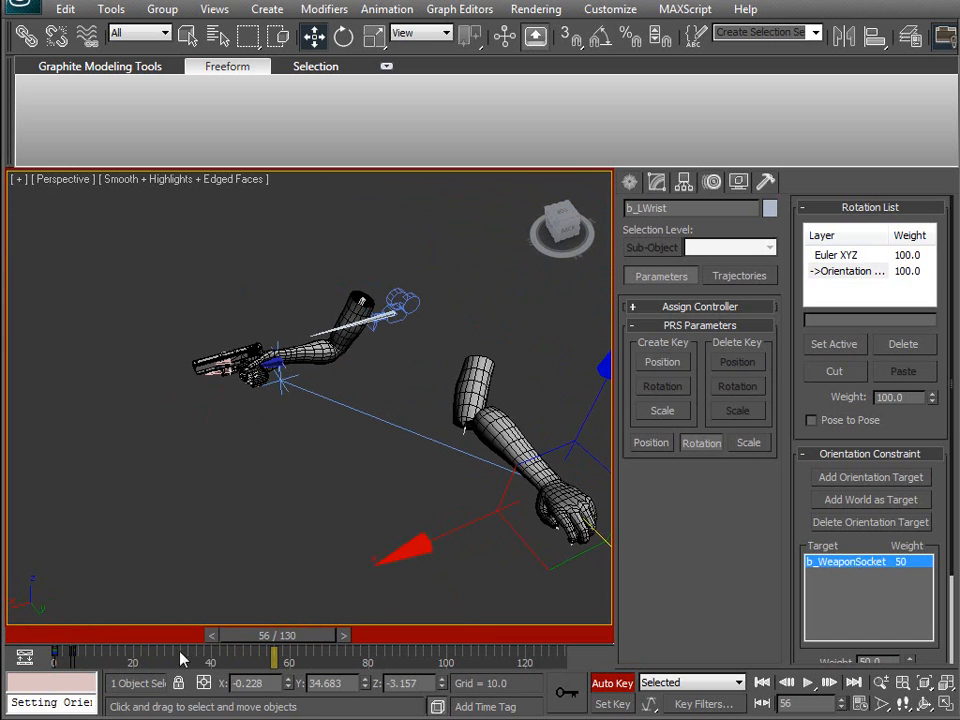
left_click_drag(277, 636, 110, 644)
key("w")
scroll(300, 471, "up", 5)
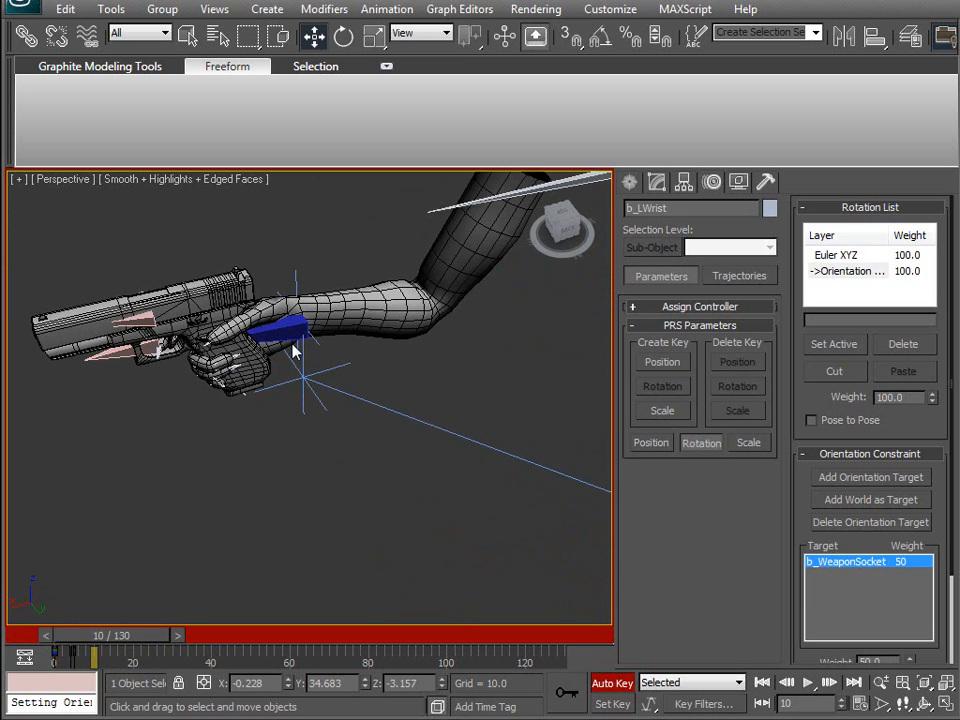
Step: Return to frame 0, select the b_LBicep bone and inspect the left arm's starting pose from several angles
left_click(286, 329)
middle_click_drag(290, 458, 441, 451, "alt")
scroll(413, 438, "down", 2)
left_click_drag(306, 372, 387, 287)
left_click_drag(144, 638, 101, 652)
key("w")
middle_click_drag(398, 455, 368, 557, "alt")
left_click(323, 547)
middle_click_drag(192, 412, 295, 467, "alt")
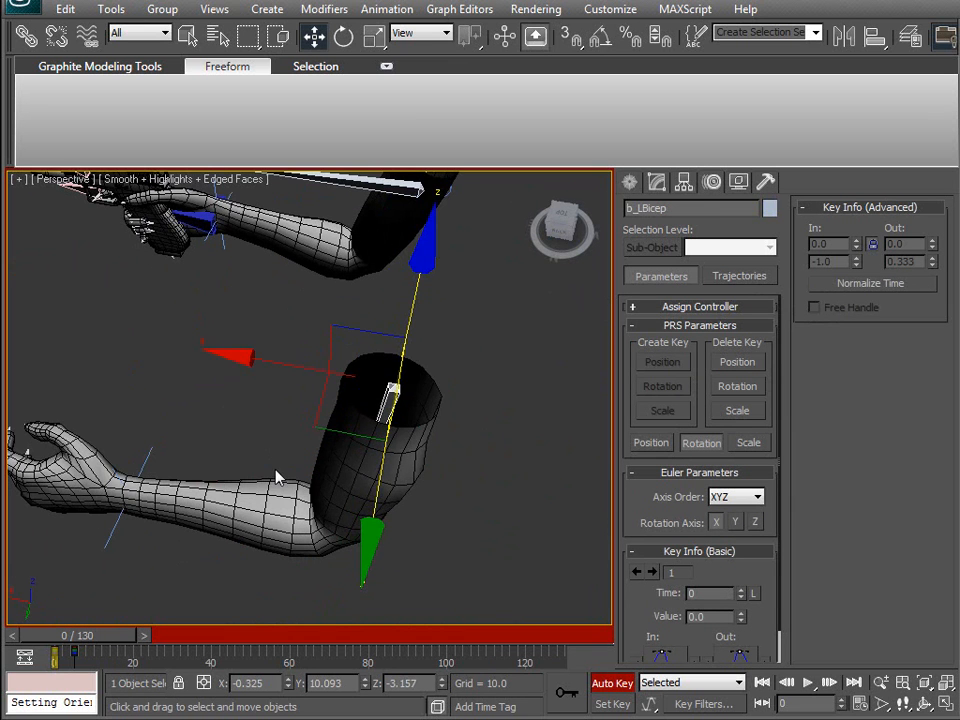
middle_click_drag(365, 420, 145, 626, "alt")
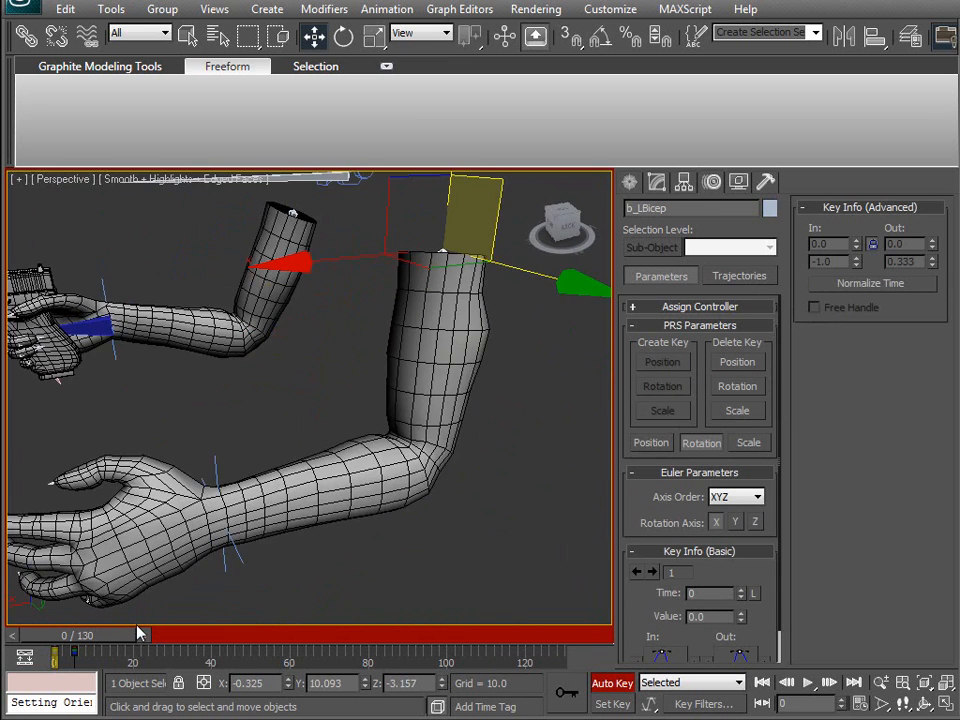
Step: Try setting a key at frame 0 and another on the left-hand goal IK Chain02 at frame 10
left_click_drag(88, 640, 60, 636)
left_click(568, 692)
key("w")
left_click(238, 551)
left_click_drag(98, 640, 145, 637)
key("w")
left_click(575, 697)
middle_click_drag(262, 514, 393, 490)
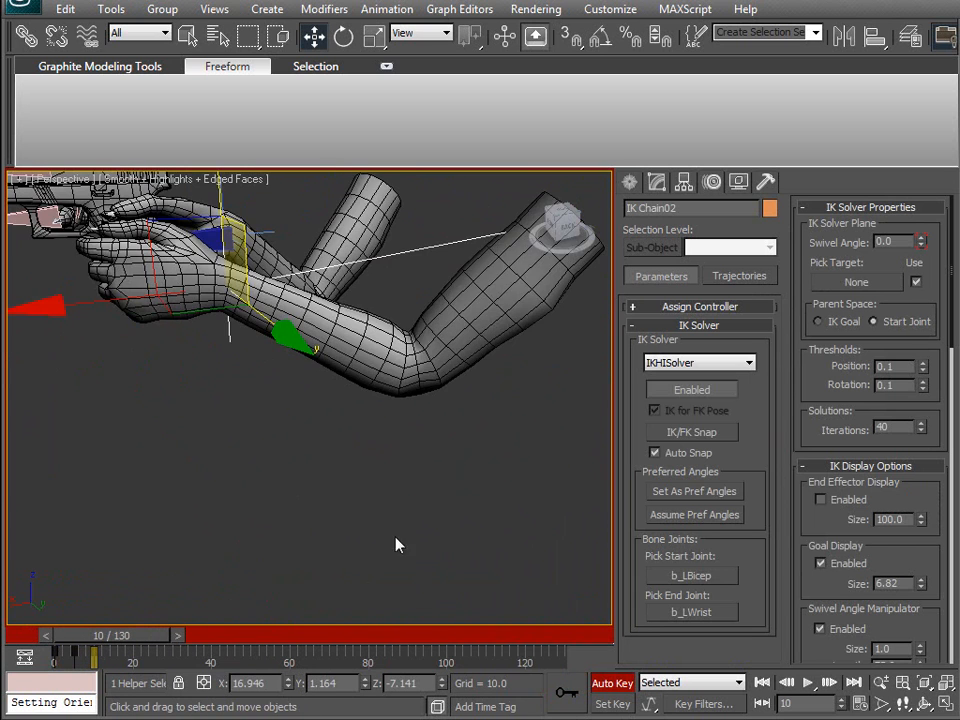
Step: Inspect the left hand at frame 10 and undo the last change, restoring the full rig selection
mouse_move(165, 641)
left_mouse_down()
mouse_move(135, 643)
mouse_move(155, 645)
left_mouse_up()
middle_click_drag(284, 480, 312, 414)
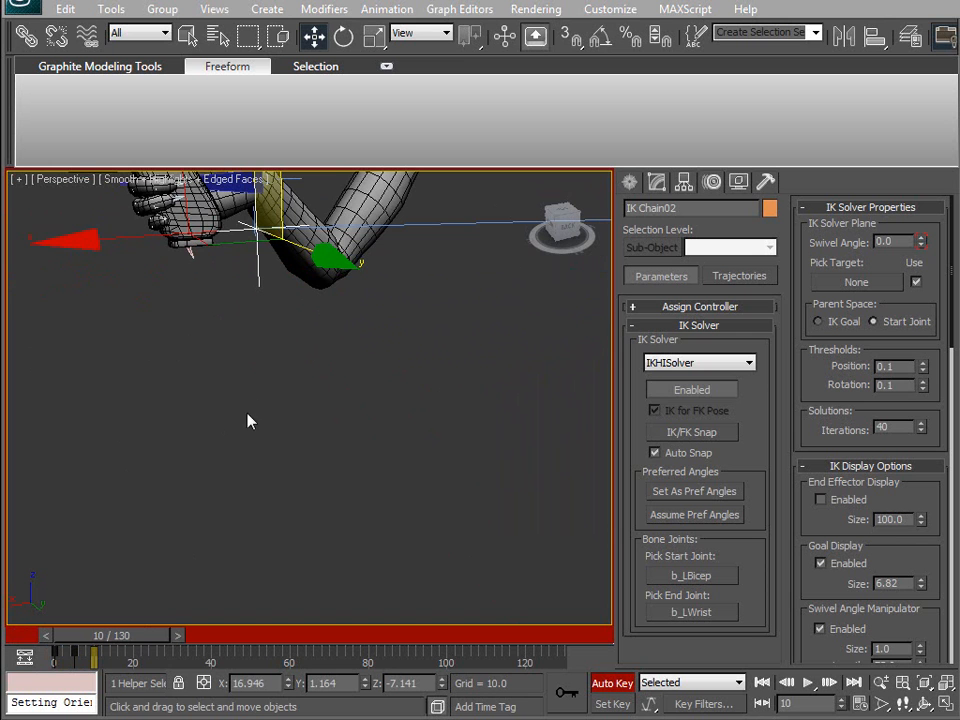
middle_click_drag(222, 555, 321, 486, "alt")
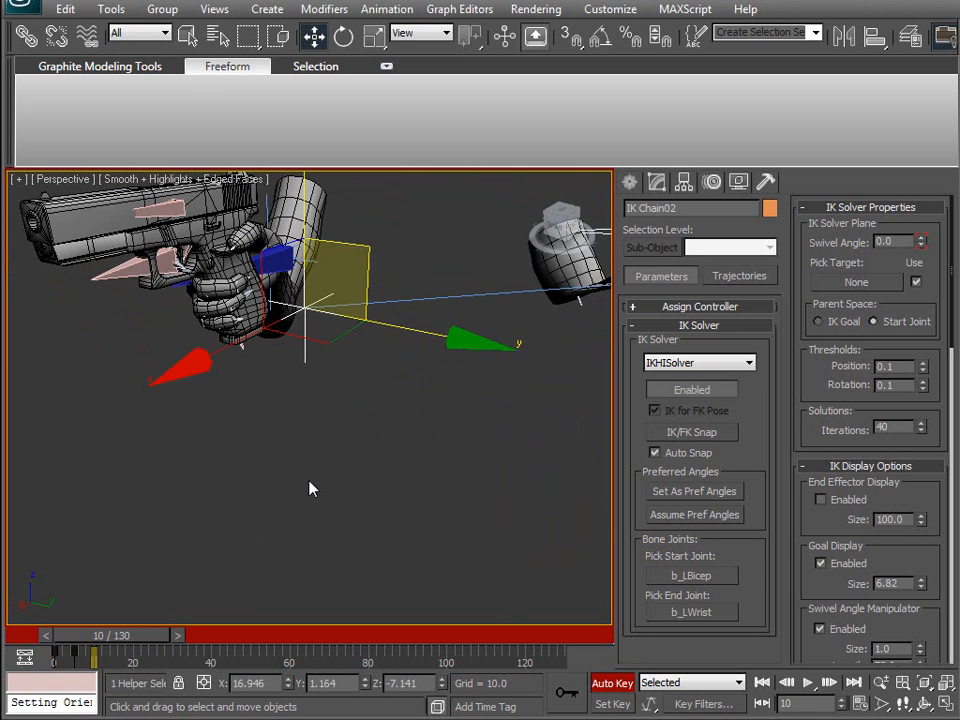
key("ctrl+z")
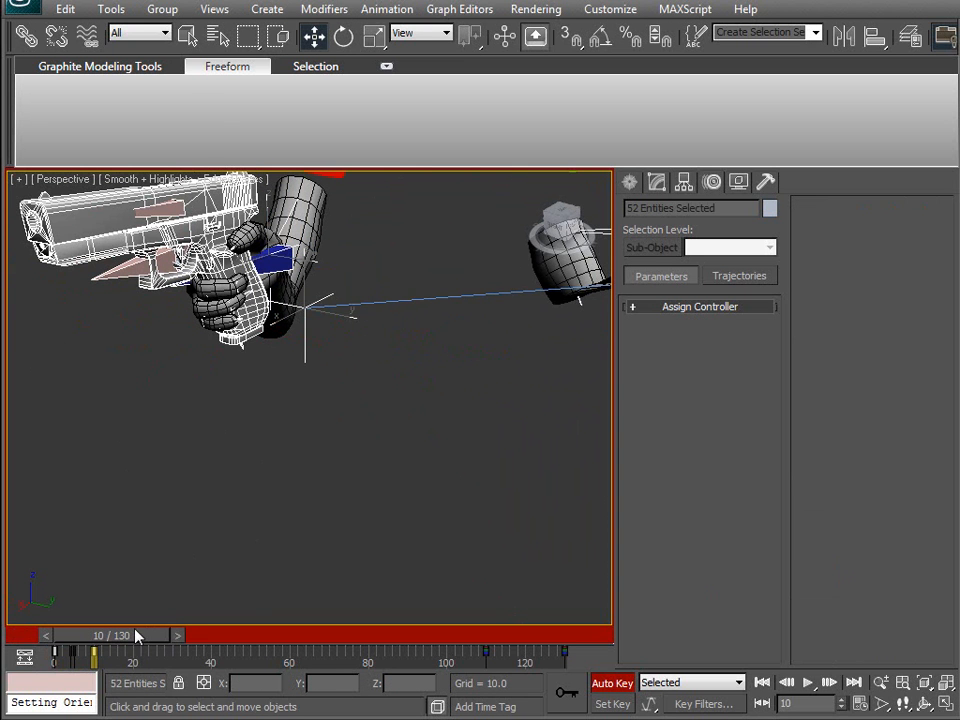
Step: Set a key for the whole selected rig at frame 10 and inspect the two-handed grip
left_click(570, 697)
mouse_move(150, 647)
left_mouse_down()
mouse_move(111, 647)
mouse_move(152, 652)
left_mouse_up()
key("w")
middle_click_drag(322, 420, 338, 517, "alt")
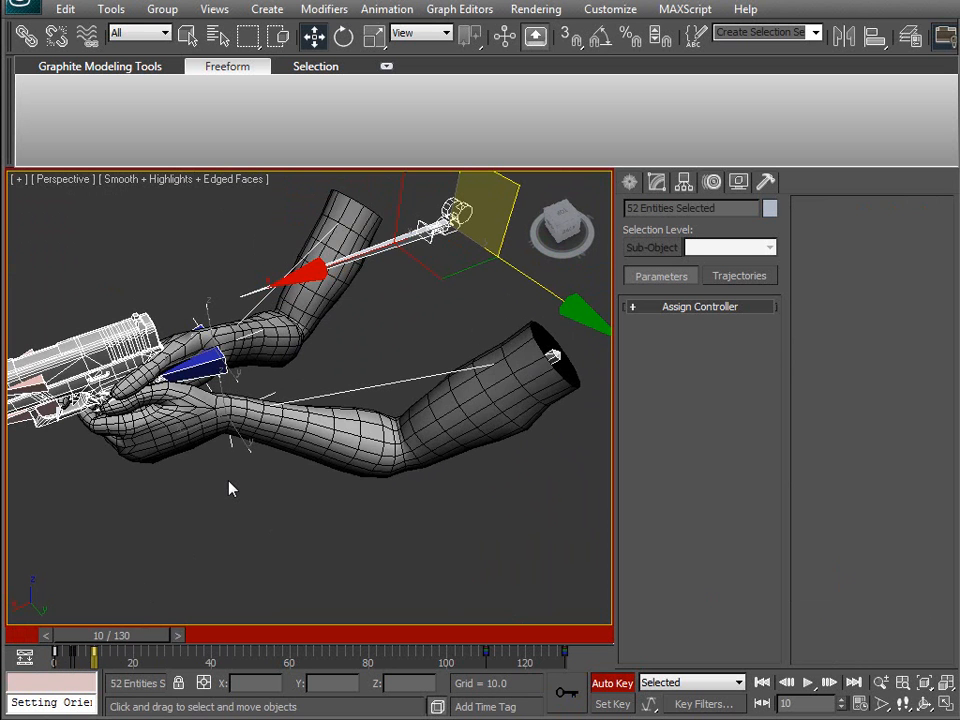
middle_click_drag(206, 448, 321, 476, "alt")
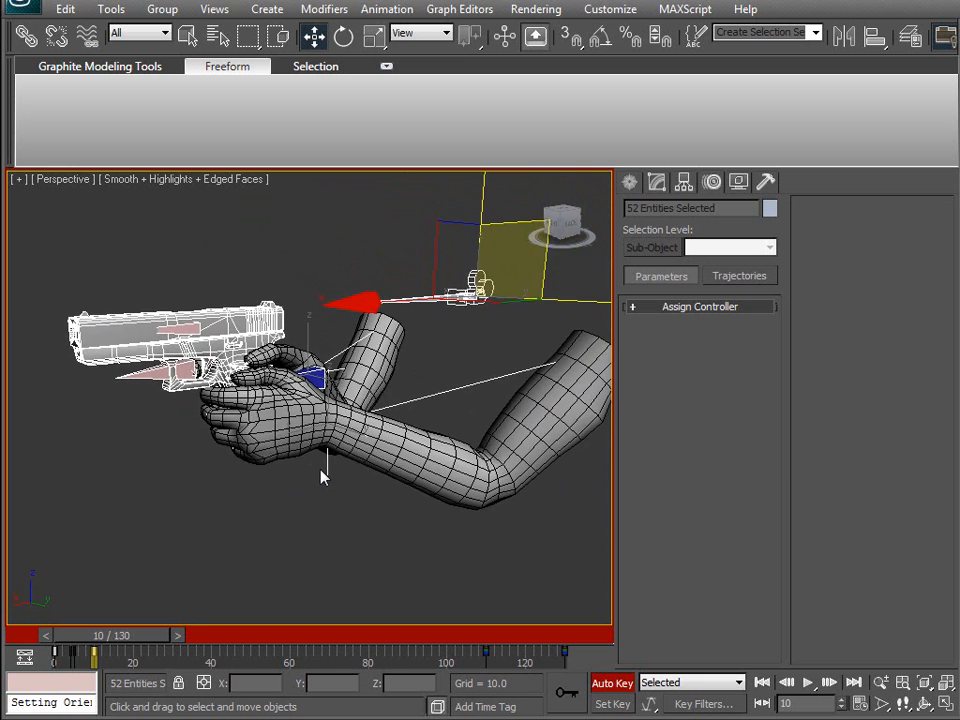
scroll(320, 476, "up", 3)
scroll(321, 476, "down", 3)
Step: Delete the selected rig's keys at frames 110 and 130, and check the left arm at frame 56
left_click_drag(113, 636, 168, 655)
key("w")
left_click_drag(391, 652, 583, 640)
key("Delete")
left_click_drag(164, 637, 293, 640)
middle_click_drag(332, 538, 397, 516)
scroll(257, 515, "down", 5)
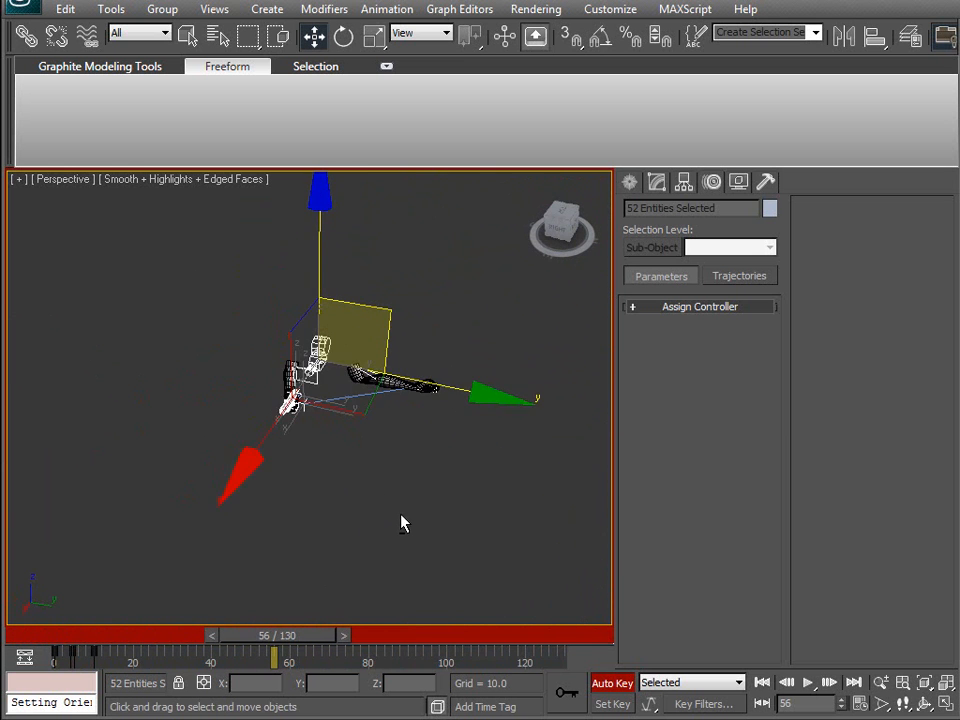
scroll(358, 521, "up", 10)
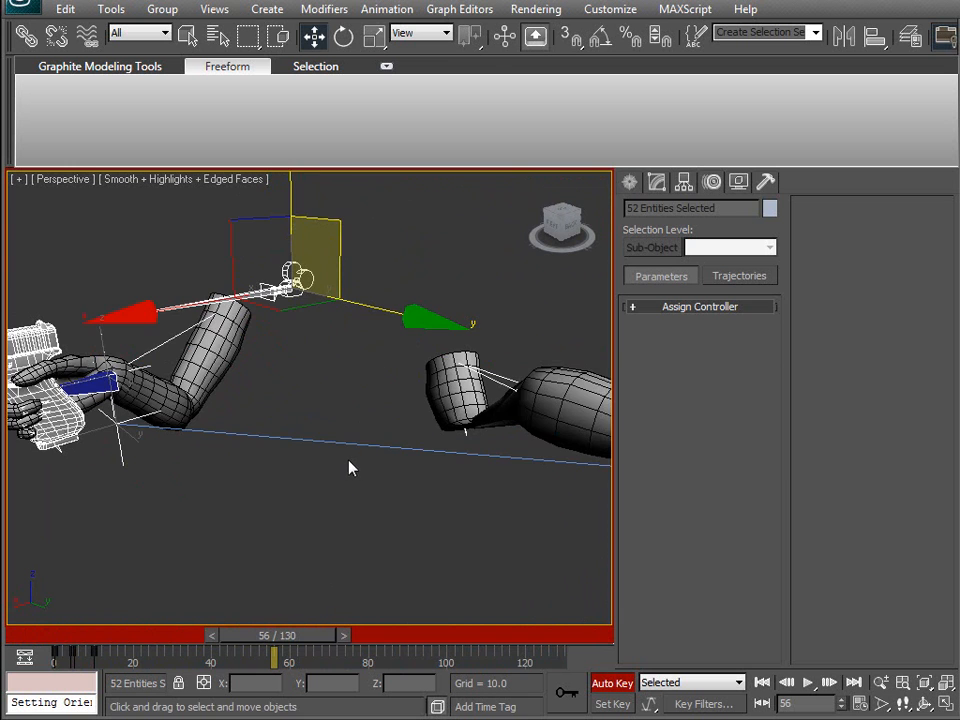
Step: Give the selected rig a key at frame 130 holding the aim grip, and return to frame 10
left_click_drag(307, 645, 636, 622)
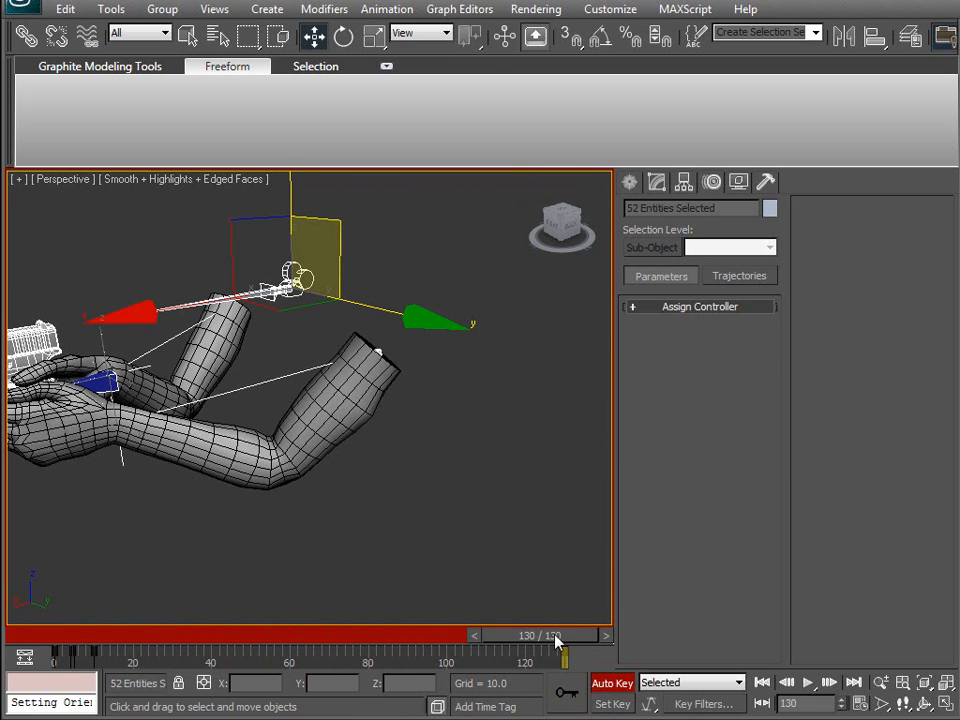
left_click_drag(557, 641, 133, 652)
key("w")
middle_click_drag(102, 489, 415, 440, "alt")
mouse_move(145, 651)
left_mouse_down()
mouse_move(136, 652)
mouse_move(157, 655)
left_mouse_up()
key("w")
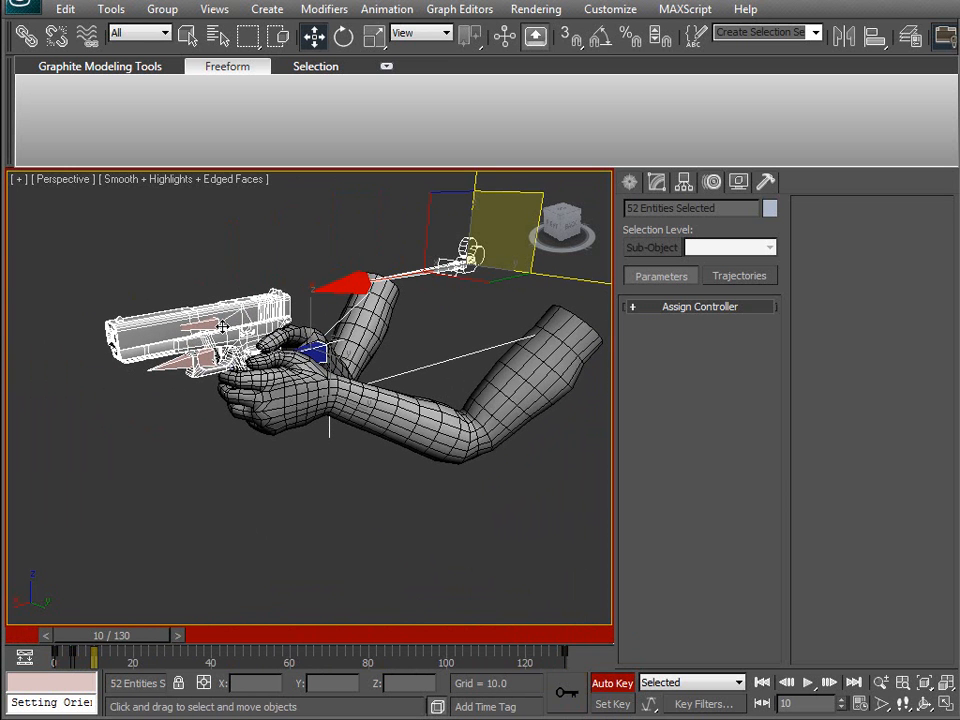
Step: Show two viewports and make the narrow one a Left view framed on the gun, with safe frames and grid hidden
key("alt+w")
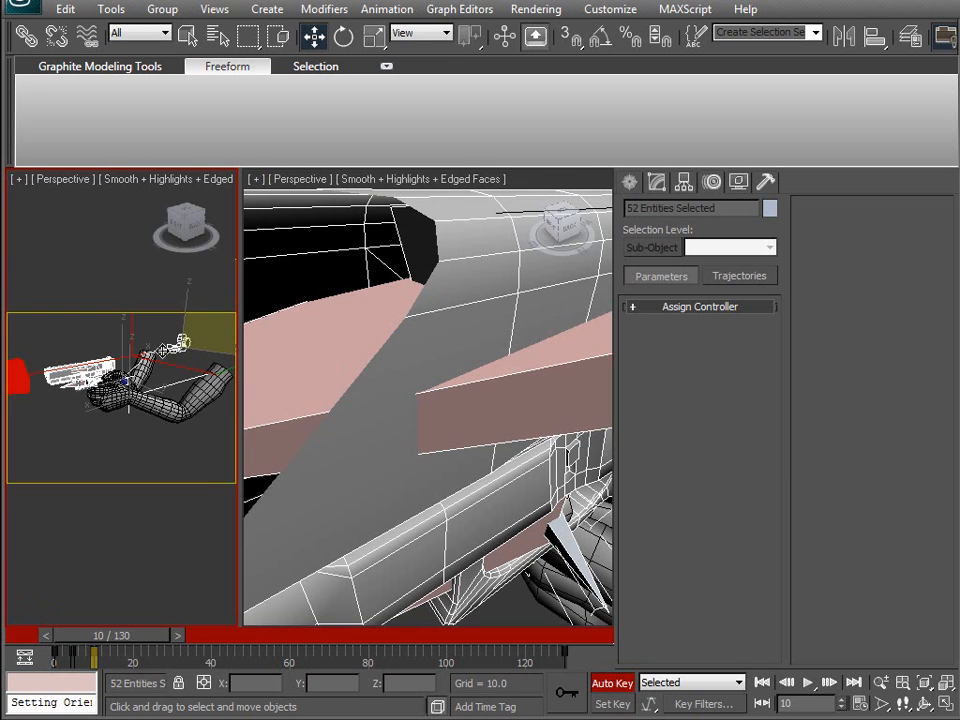
key("v")
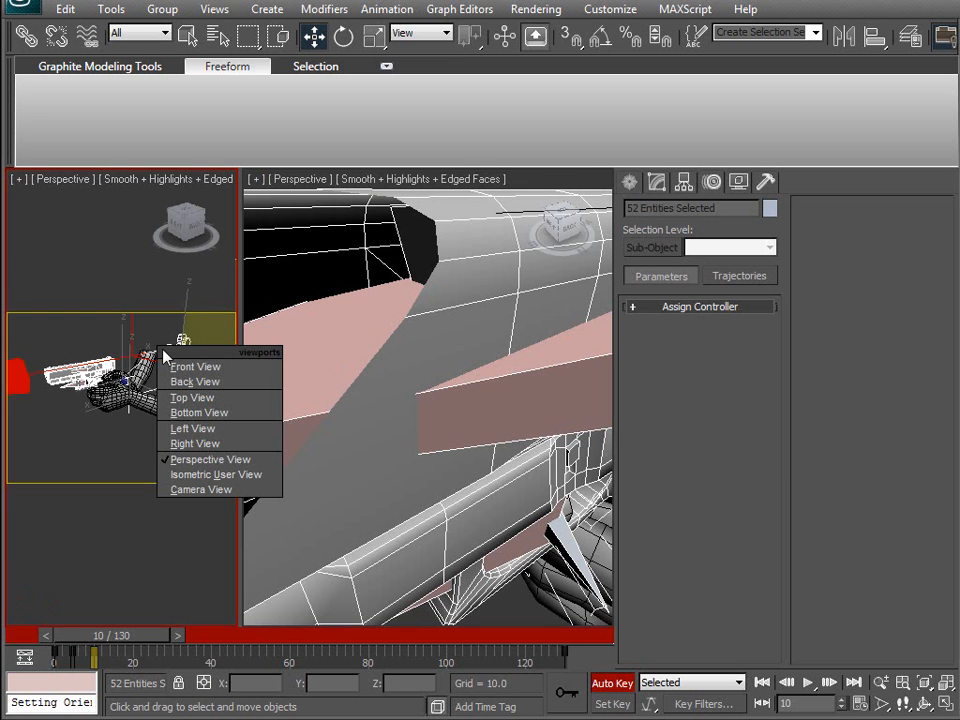
key("l")
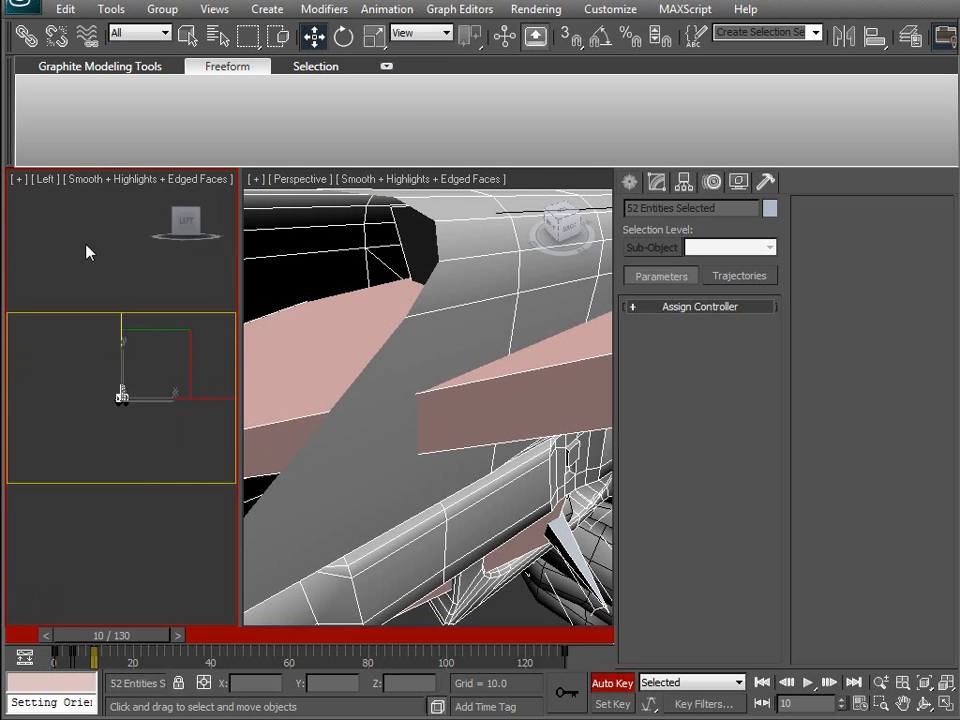
left_click(44, 186)
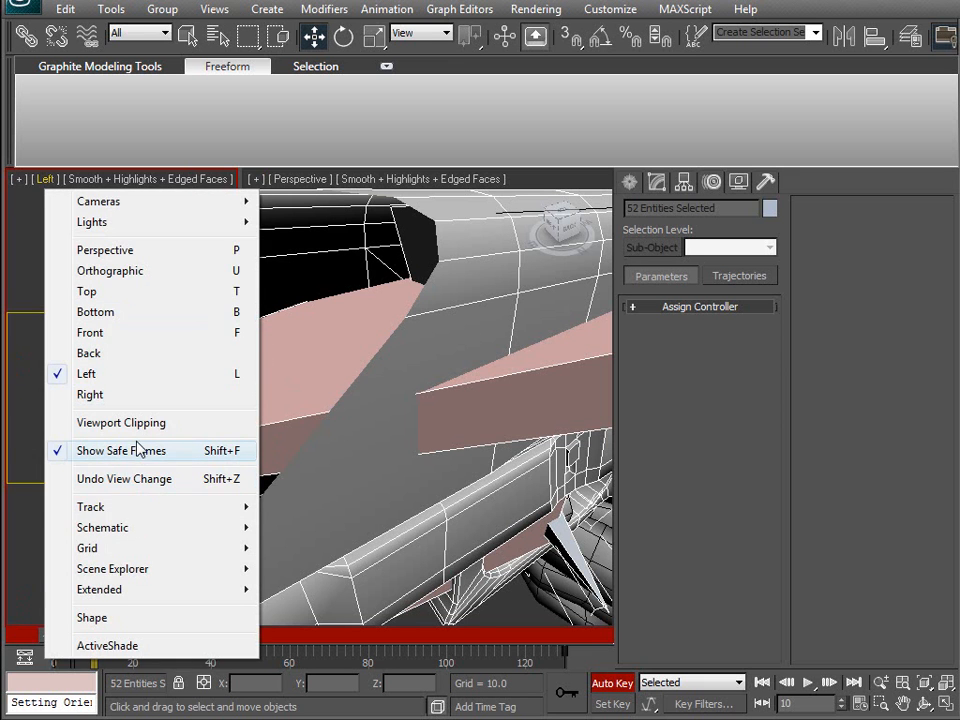
left_click(145, 448)
middle_click_drag(127, 425, 122, 472)
key("g")
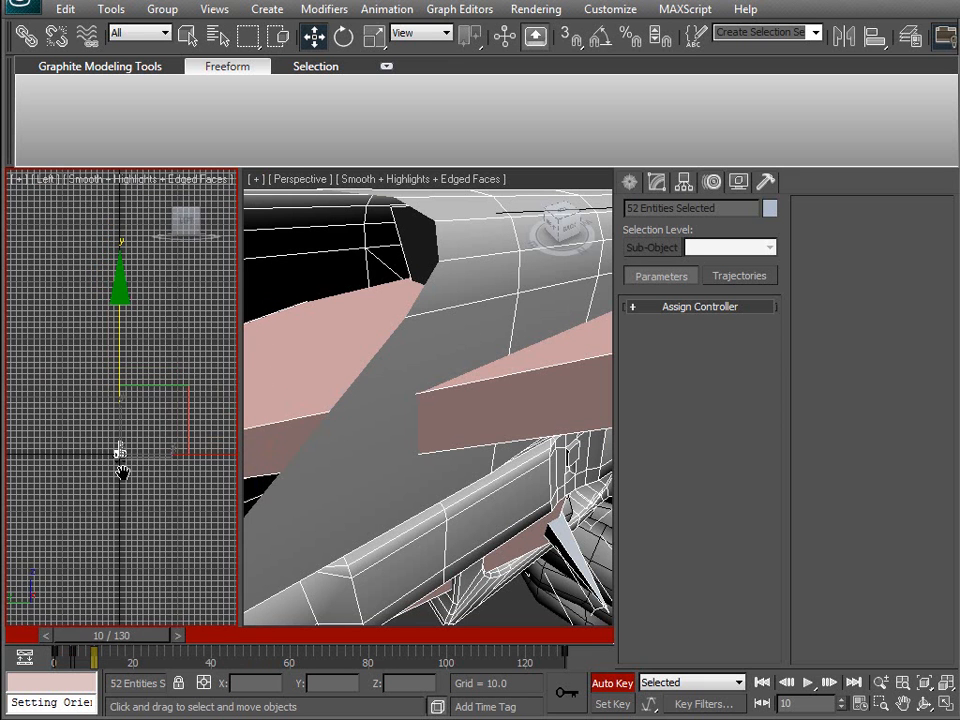
scroll(121, 472, "up", 5)
scroll(119, 470, "down", 5)
scroll(128, 396, "up", 6)
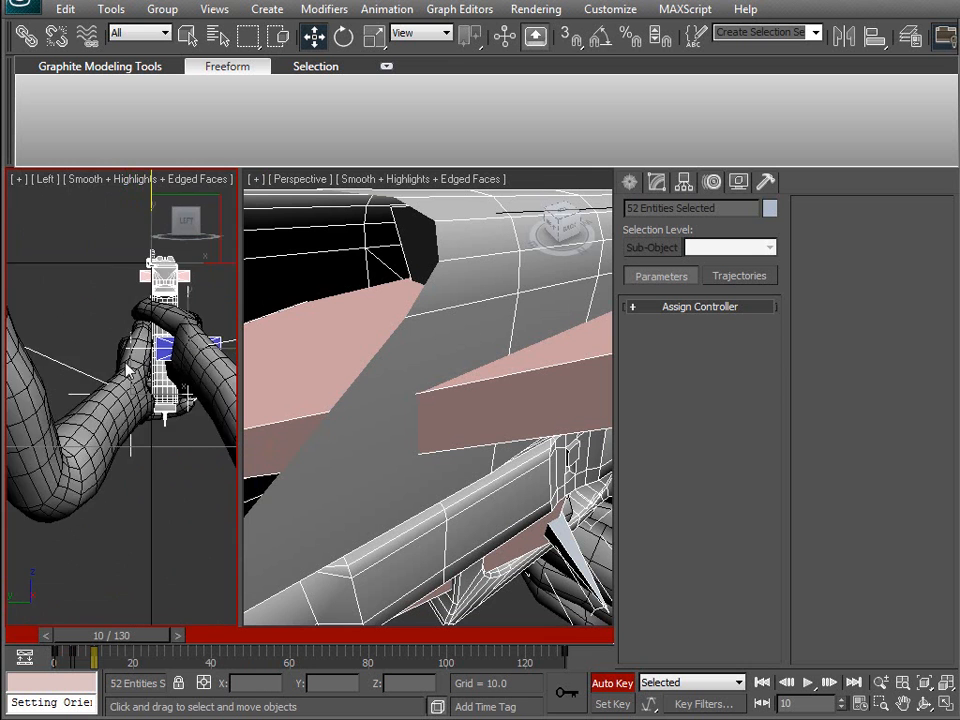
Step: Hide the b_Root bone covering the camera in the Left view, and frame the back of the pistol
scroll(105, 428, "up", 3)
scroll(110, 410, "up", 3)
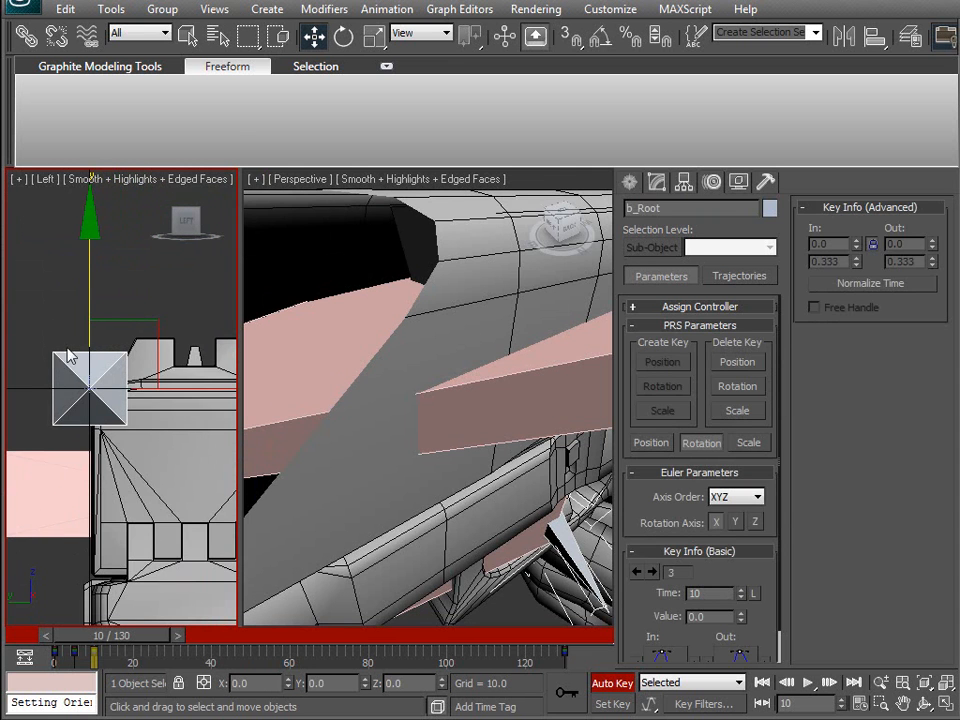
right_click(72, 304)
left_click(127, 248)
middle_click_drag(127, 248, 64, 410)
middle_click_drag(115, 494, 125, 423)
Step: Select b_WeaponSocket in the Perspective view and set the Rotate tool's reference coordinate system to View
middle_click_drag(520, 600, 489, 478)
scroll(489, 477, "down", 5)
scroll(493, 430, "up", 3)
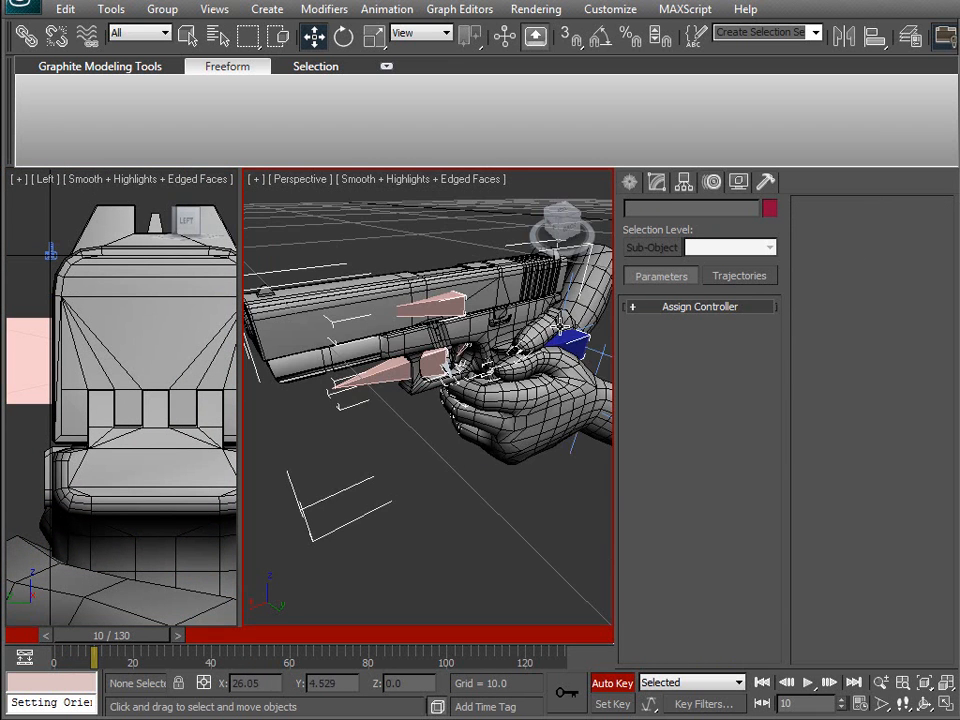
left_click(575, 337)
middle_click_drag(368, 410, 377, 421, "alt")
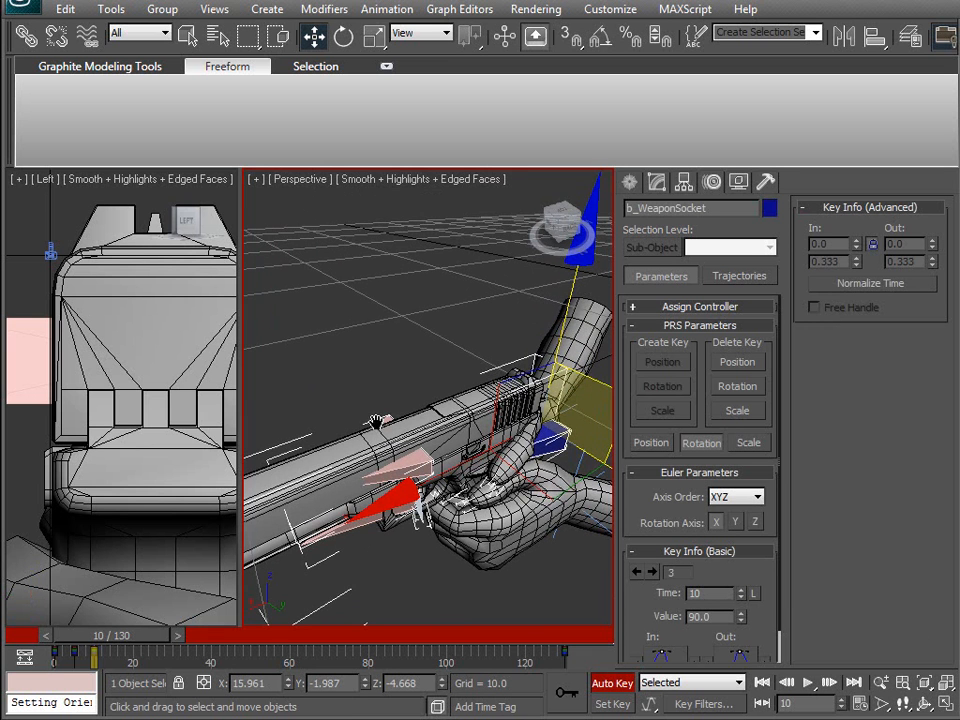
middle_click_drag(478, 428, 452, 409, "alt")
key("e")
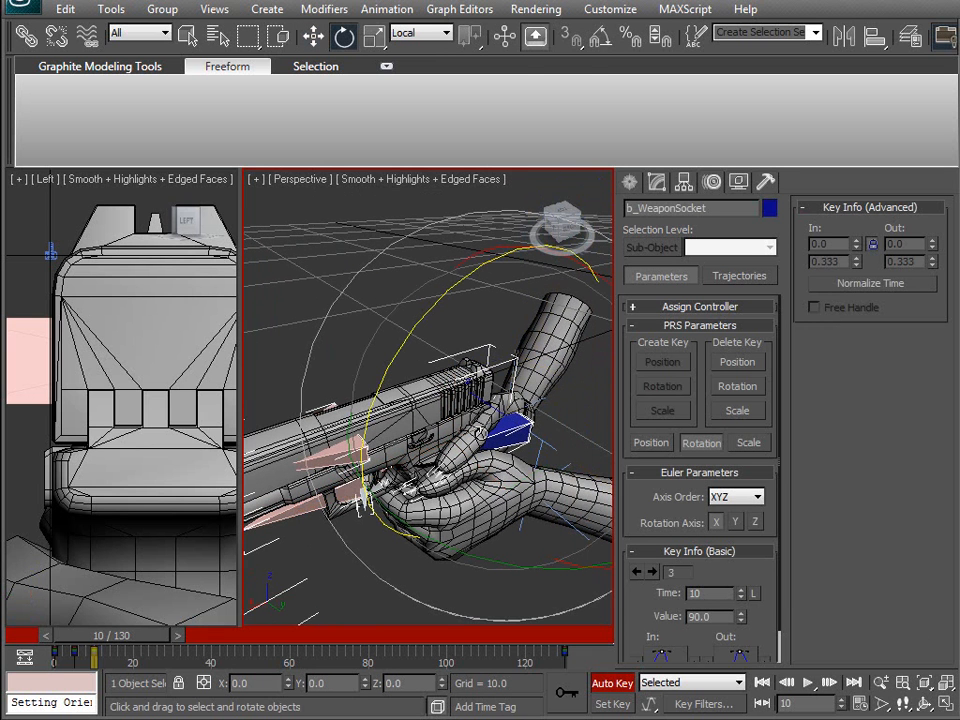
left_click(430, 33)
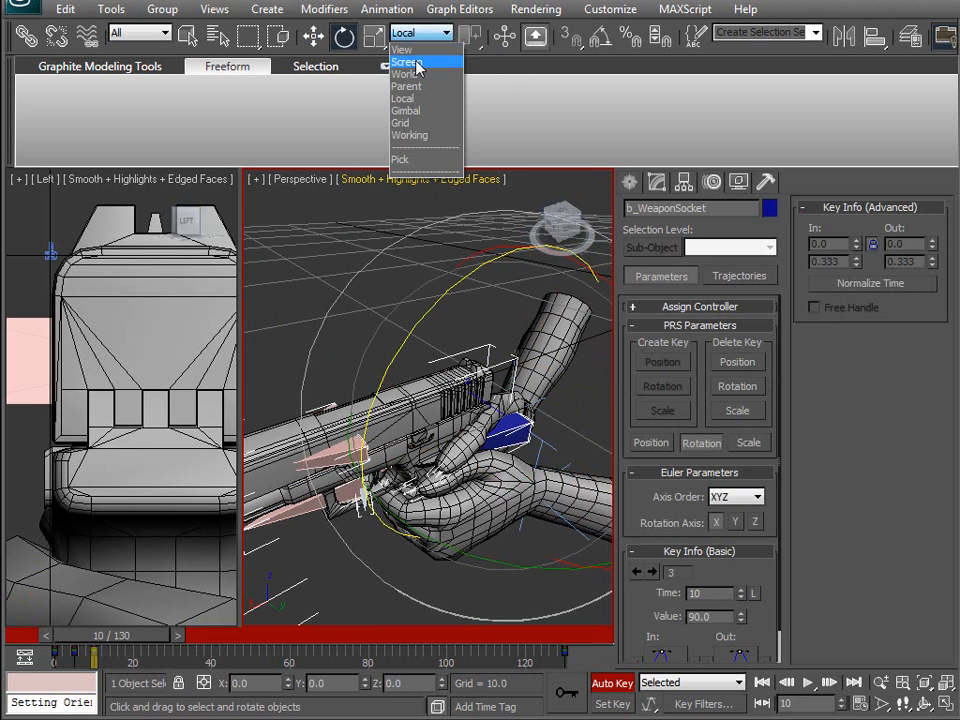
left_click(405, 47)
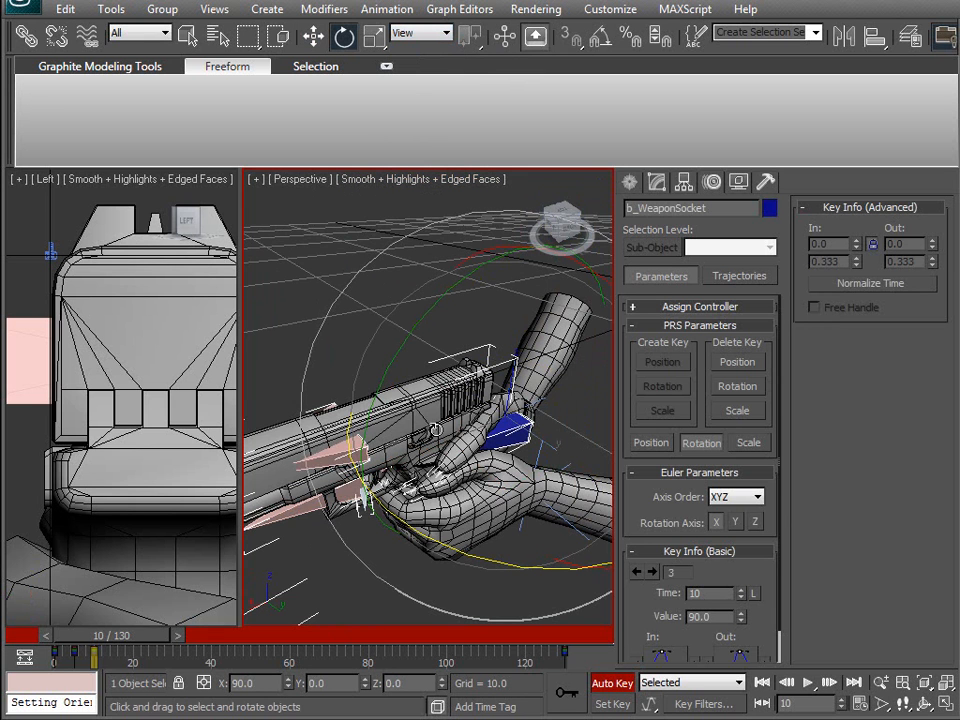
middle_click_drag(443, 459, 476, 436)
middle_click_drag(514, 489, 464, 469)
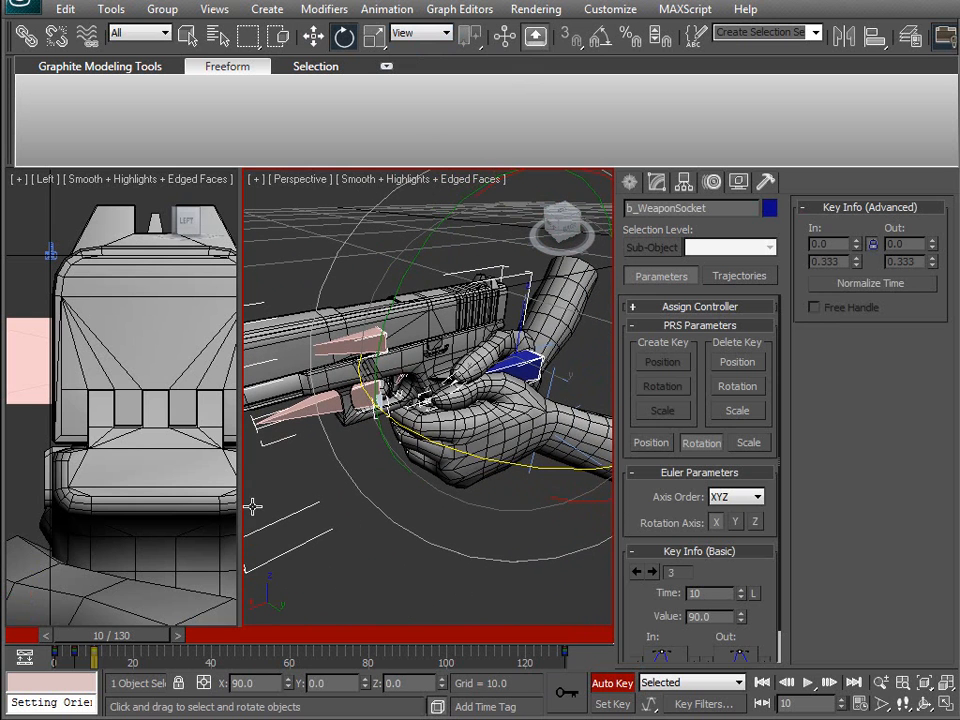
Step: In the Left view, move b_WeaponSocket to about Y -1.27, Z -4.99, lining the gun's front sight up with the camera
right_click(187, 507)
scroll(184, 500, "down", 4)
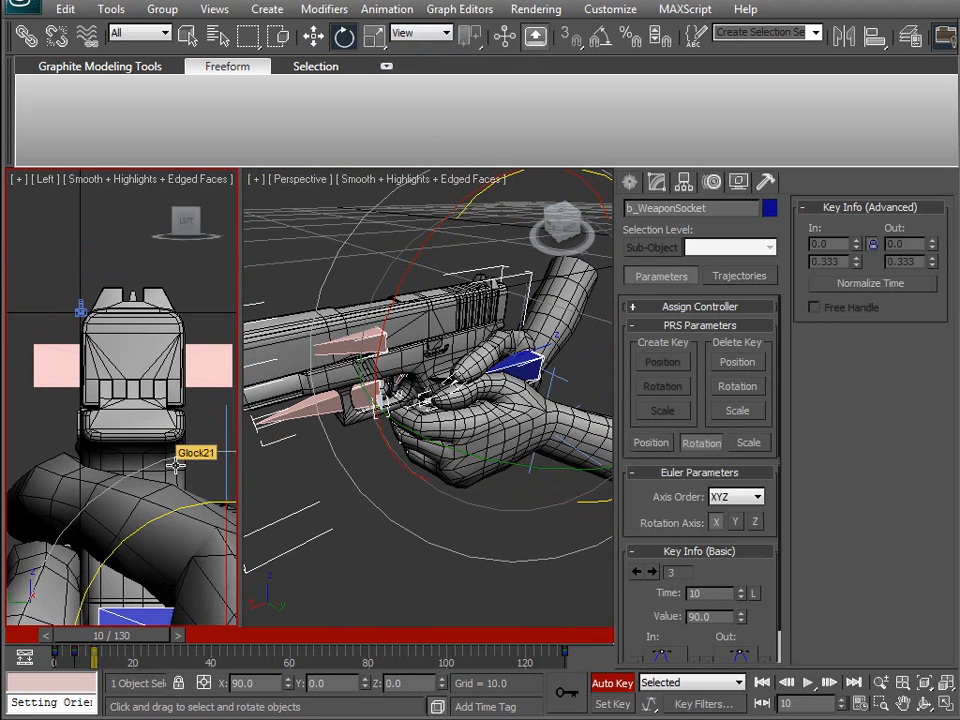
key("w")
middle_click_drag(175, 490, 85, 397)
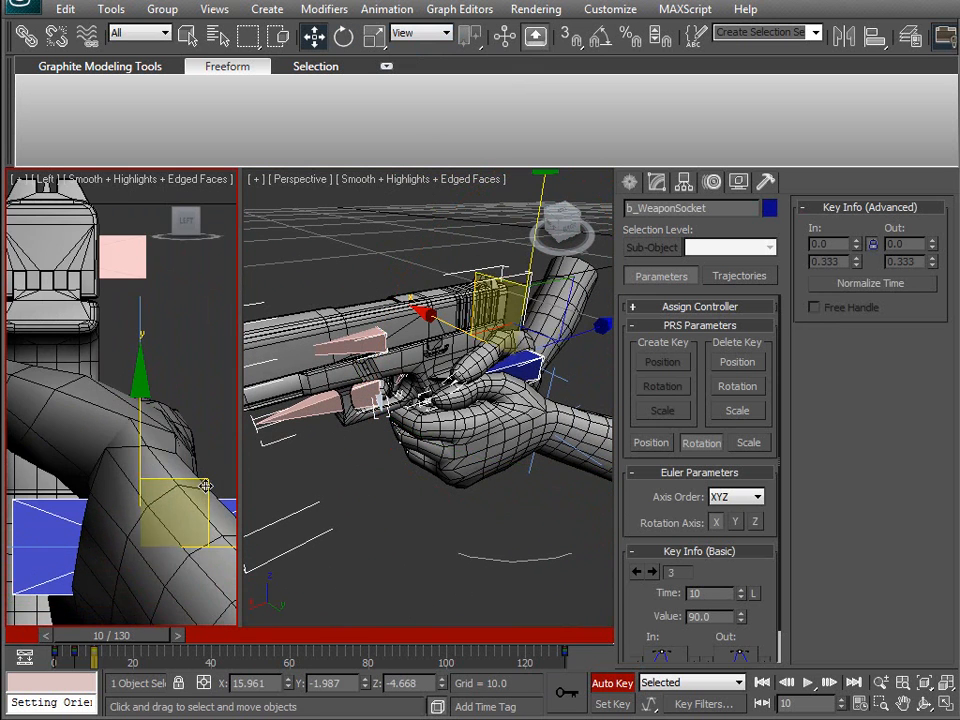
left_click_drag(192, 489, 207, 525)
middle_click_drag(60, 241, 145, 390)
scroll(145, 390, "up", 4)
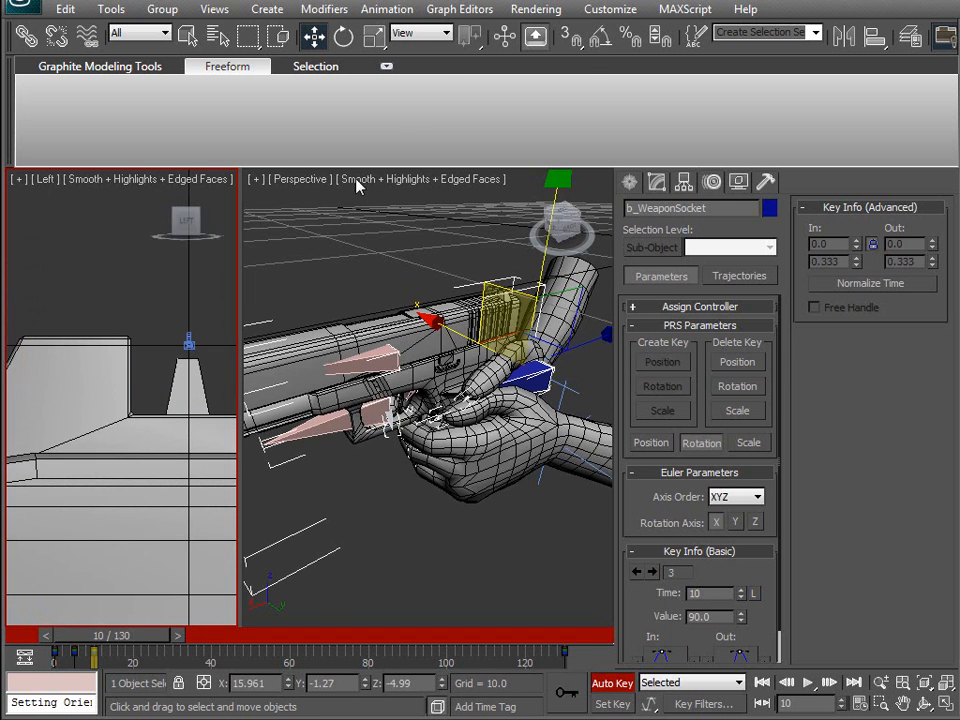
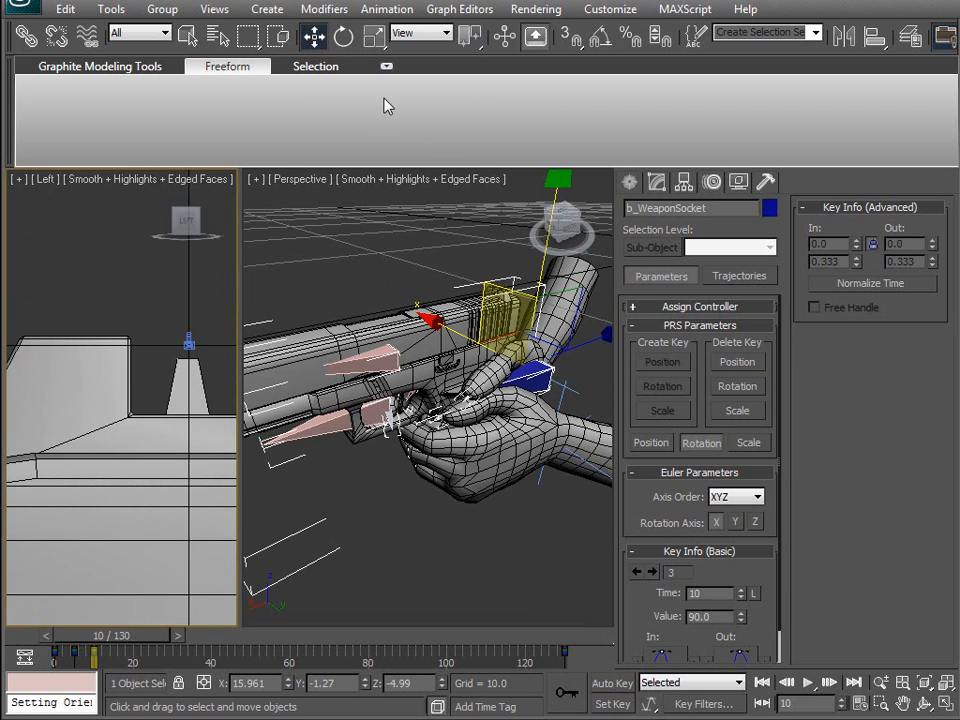
Step: With Auto Key off, review the transform center options and the Local Center During Animate setting in the Animation preferences
mouse_move(476, 42)
left_mouse_down()
mouse_move(477, 133)
mouse_move(476, 62)
left_mouse_up()
left_click(613, 10)
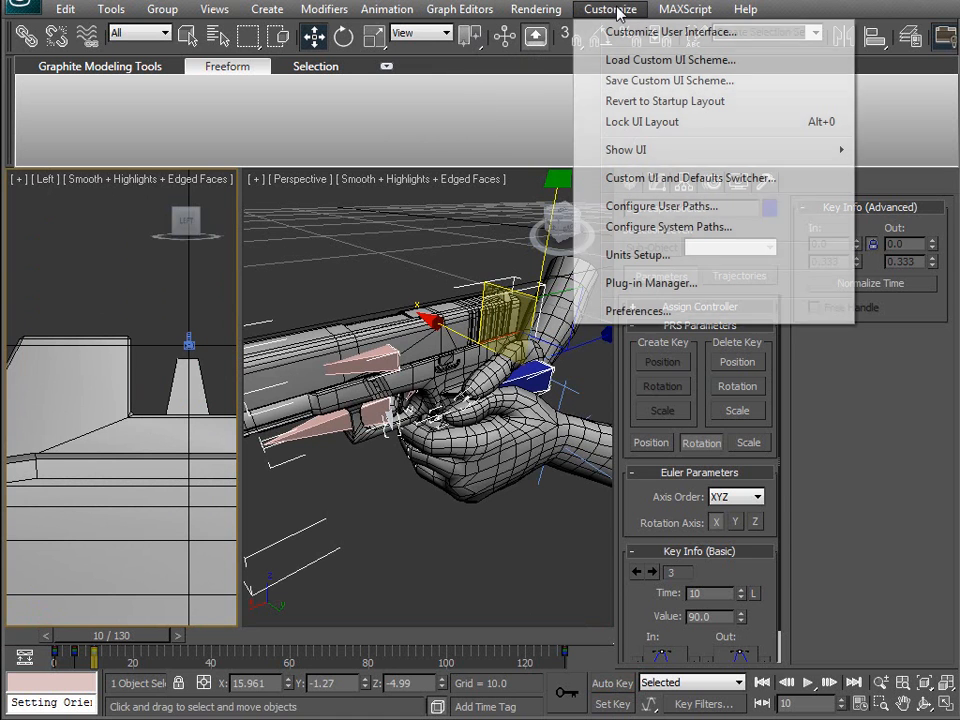
left_click(632, 312)
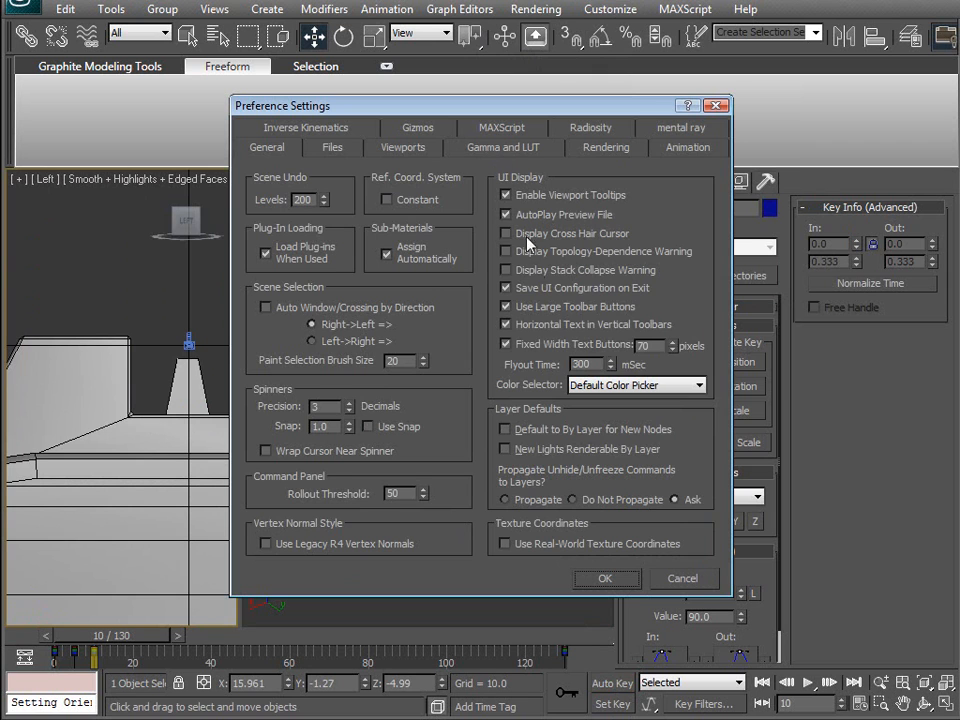
left_click(688, 148)
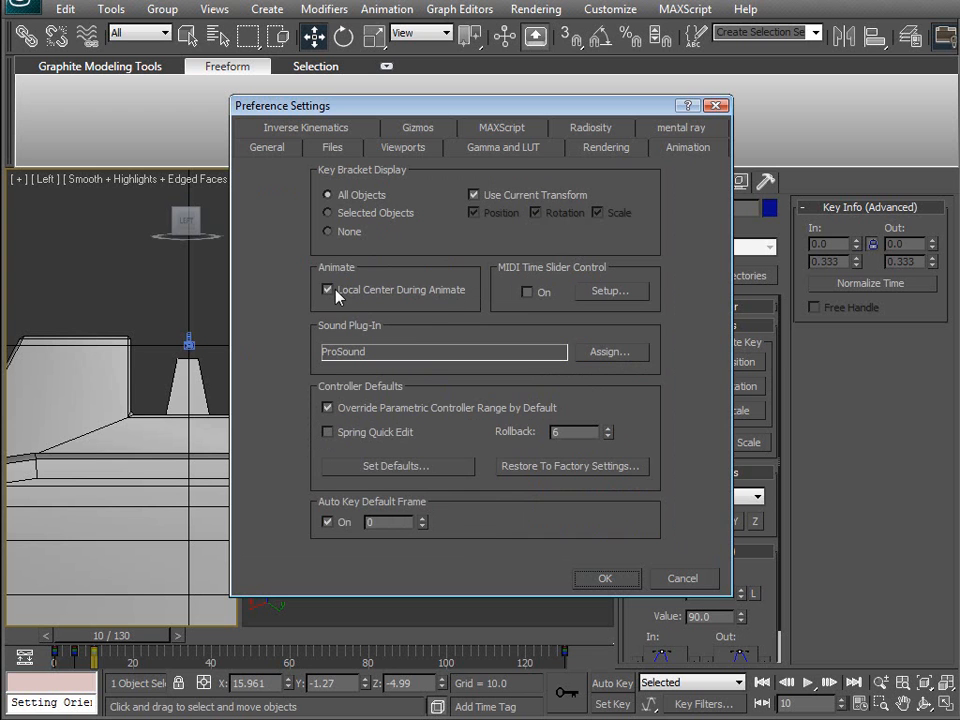
left_click(627, 580)
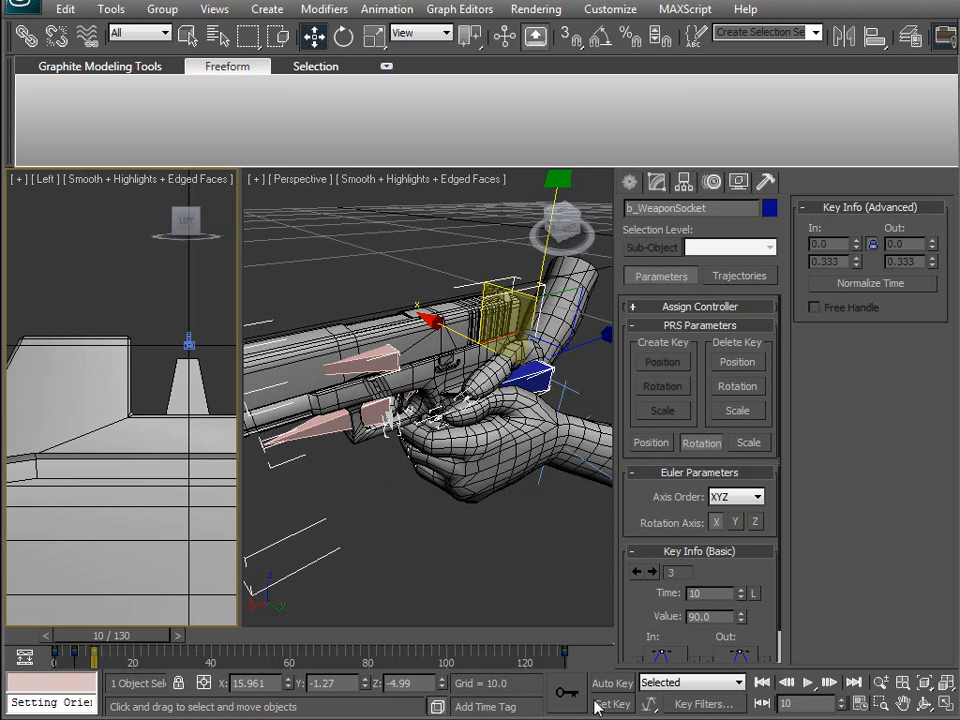
Step: Enable Auto Key at frame 10 and shift b_WeaponSocket about 0.004 units horizontally in the maximized Left view to centre the front sight
key("n")
left_click_drag(468, 35, 470, 128)
mouse_move(185, 383)
middle_mouse_down()
mouse_move(148, 392)
mouse_move(143, 423)
middle_mouse_up()
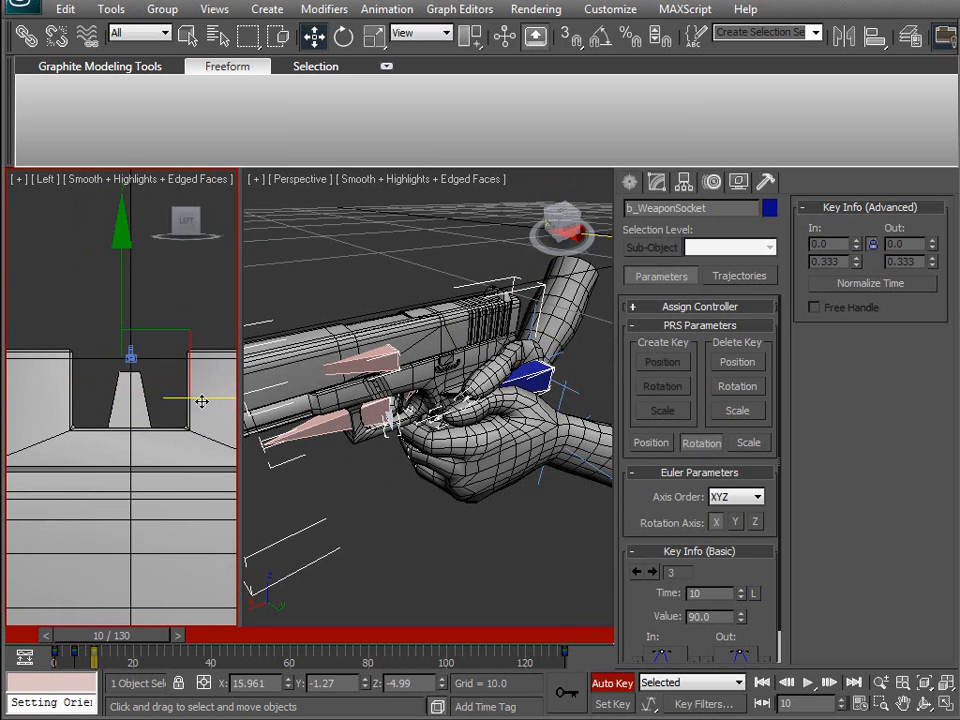
key("alt+w")
middle_click_drag(289, 389, 259, 438)
scroll(260, 438, "down", 2)
scroll(293, 439, "up", 2)
scroll(340, 440, "up", 2)
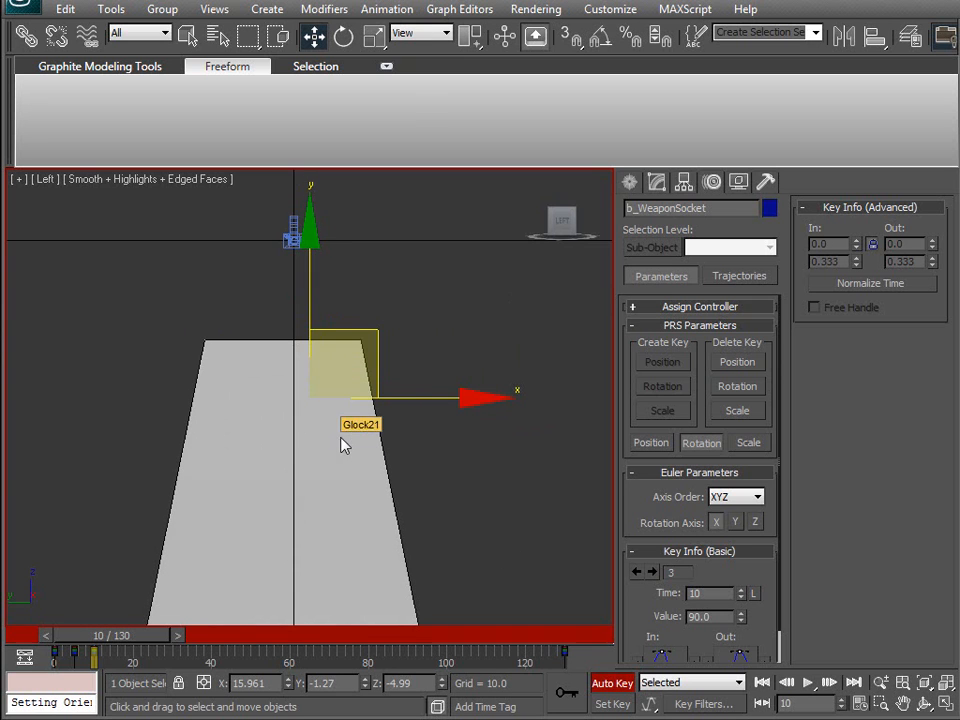
left_click_drag(408, 398, 420, 397)
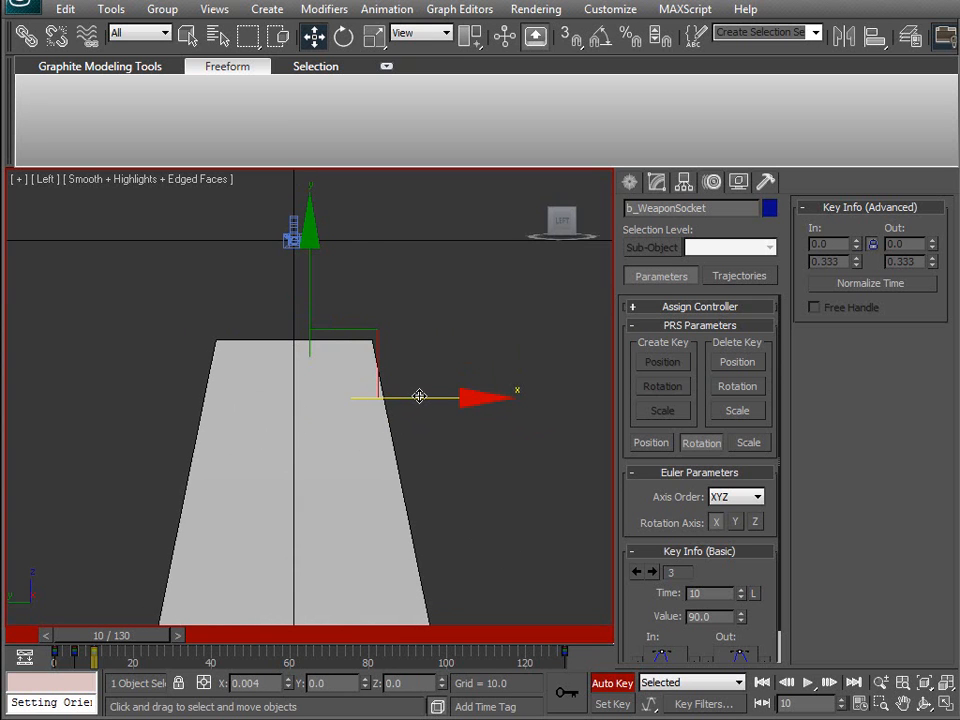
Step: Raise b_WeaponSocket about 0.032 units in the Left view so the front sight's top edge meets the horizontal centre line
middle_click_drag(387, 289, 387, 355)
left_click_drag(313, 304, 322, 204)
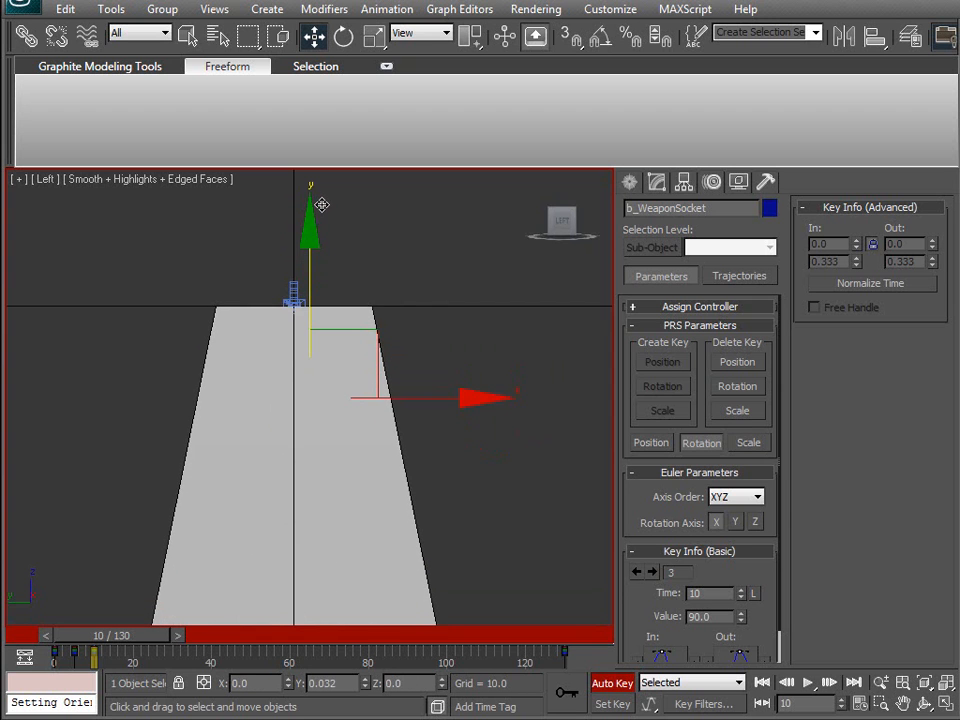
middle_click_drag(248, 300, 371, 467)
left_click_drag(309, 261, 321, 272)
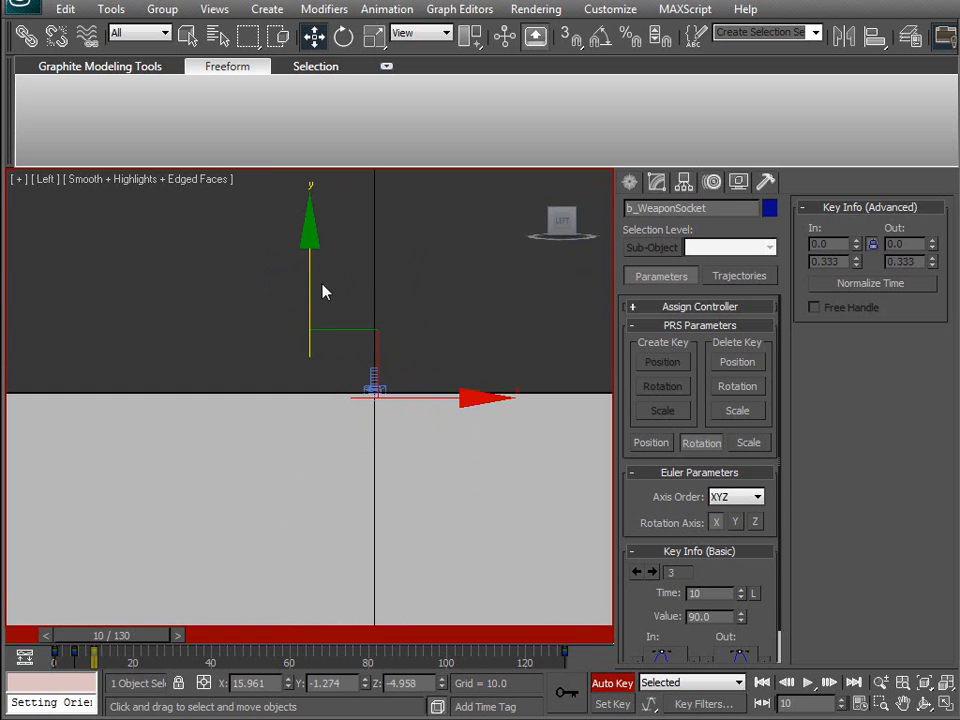
Step: Examine the front sight's alignment with the camera centre and the rear sight notch in the Left view, close up and from farther out
scroll(365, 330, "down", 12)
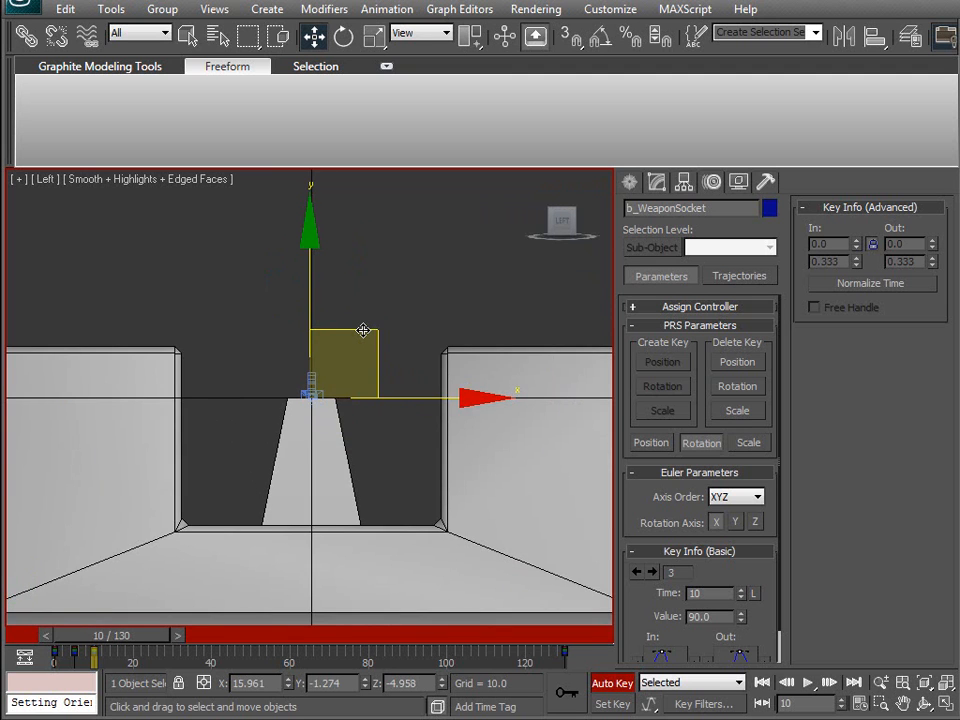
scroll(363, 330, "up", 10)
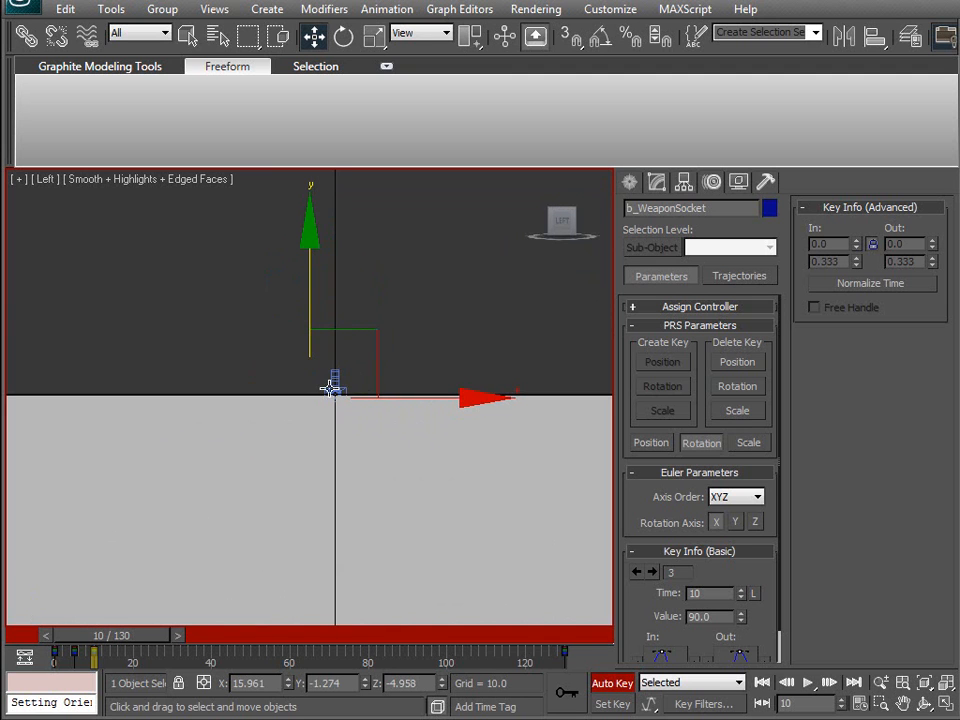
middle_click_drag(336, 393, 358, 390)
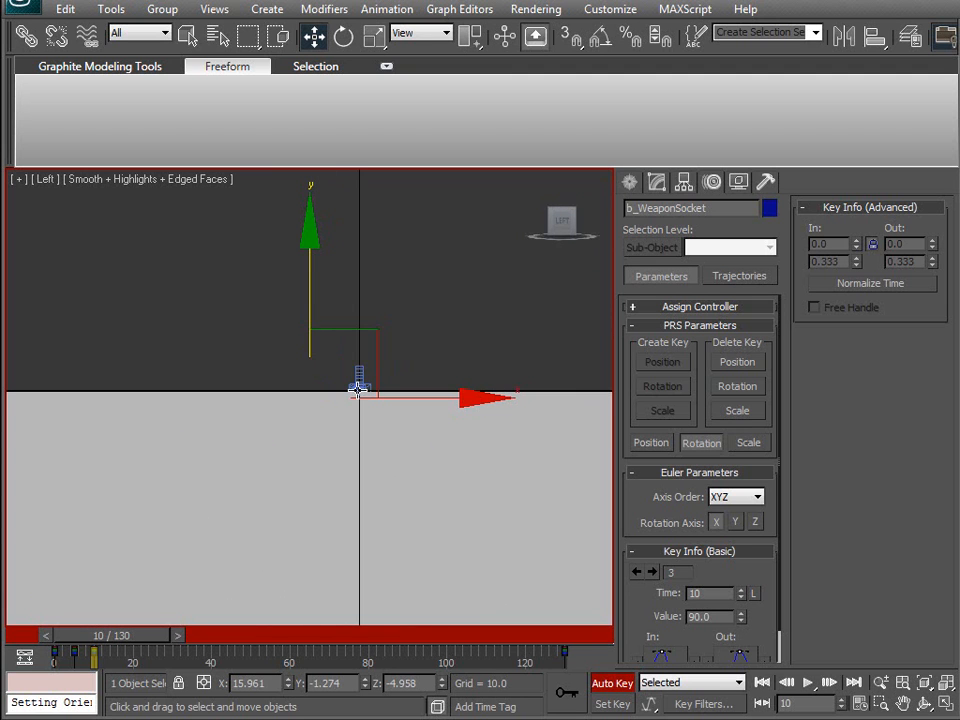
scroll(358, 390, "down", 10)
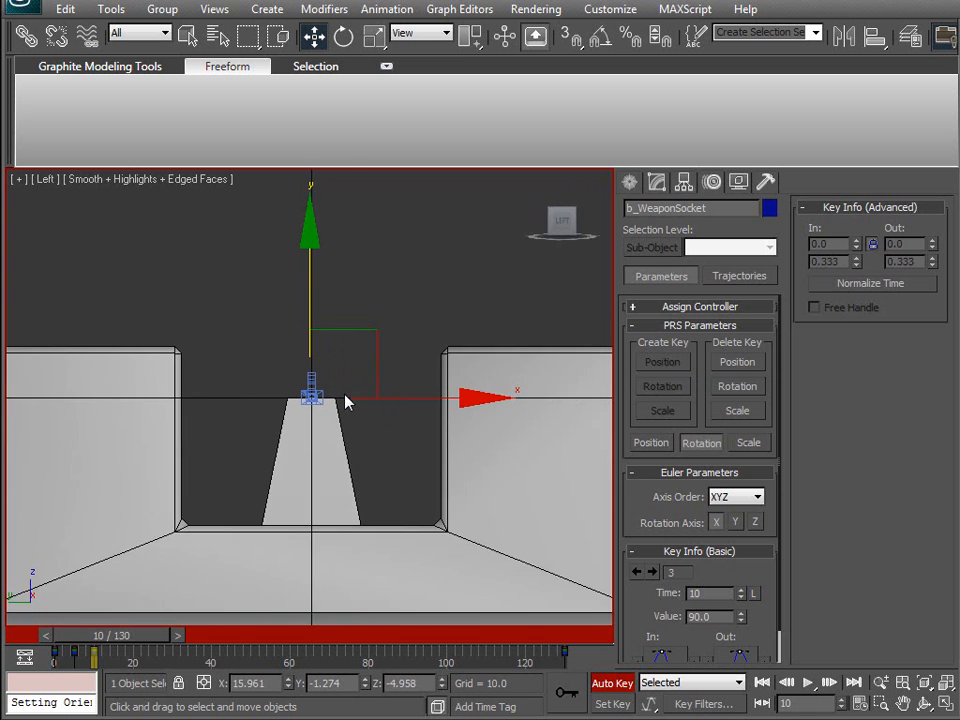
scroll(345, 400, "down", 4)
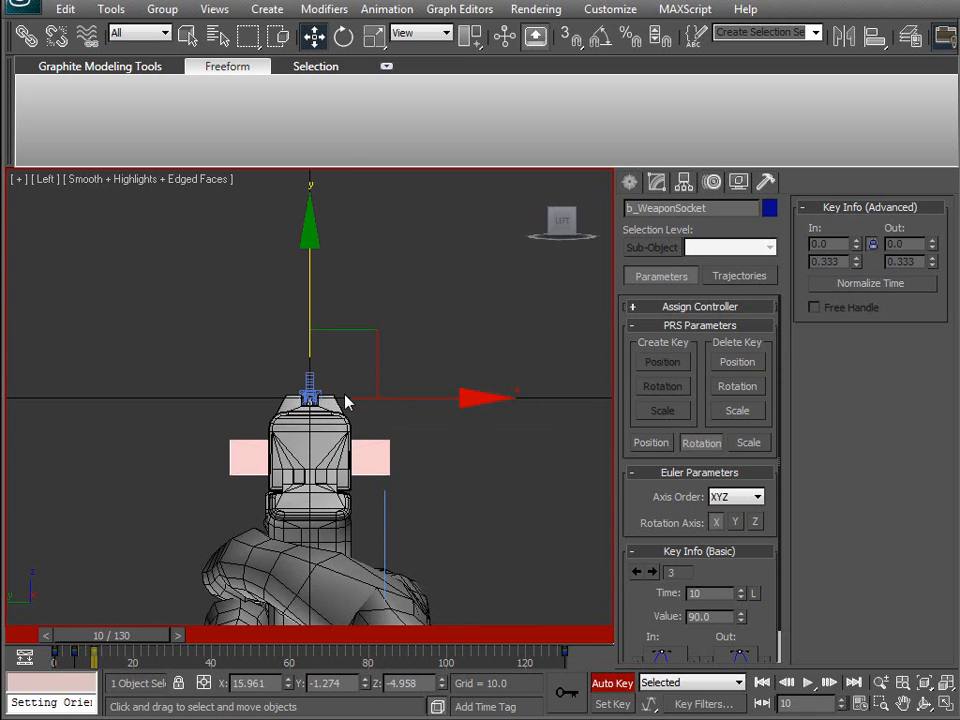
scroll(345, 400, "up", 12)
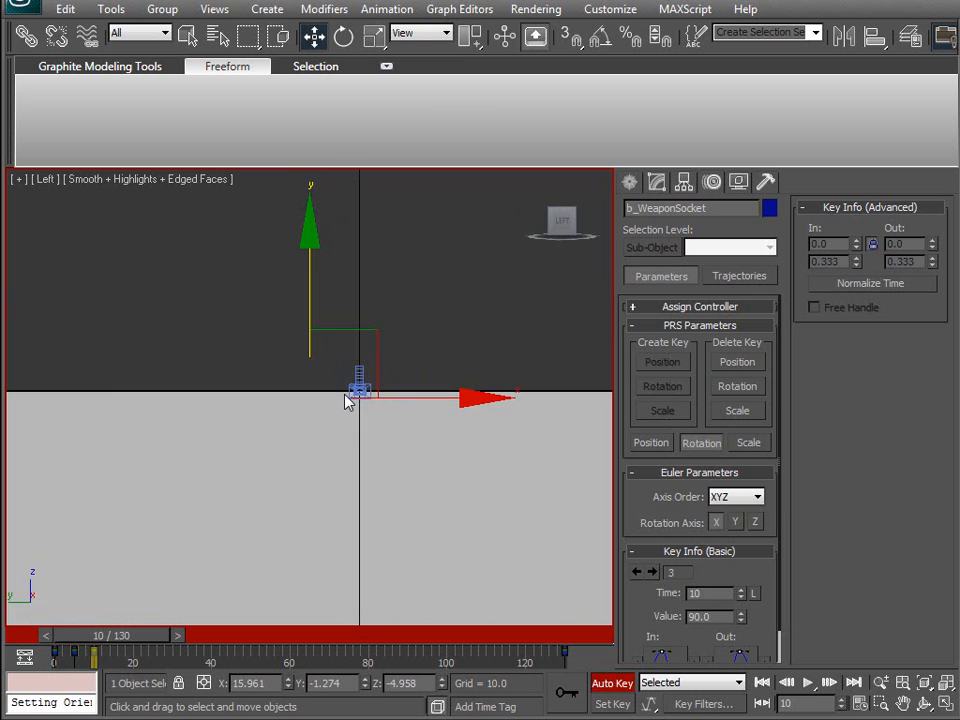
middle_click_drag(386, 441, 305, 436)
scroll(331, 448, "down", 5)
scroll(299, 441, "up", 12)
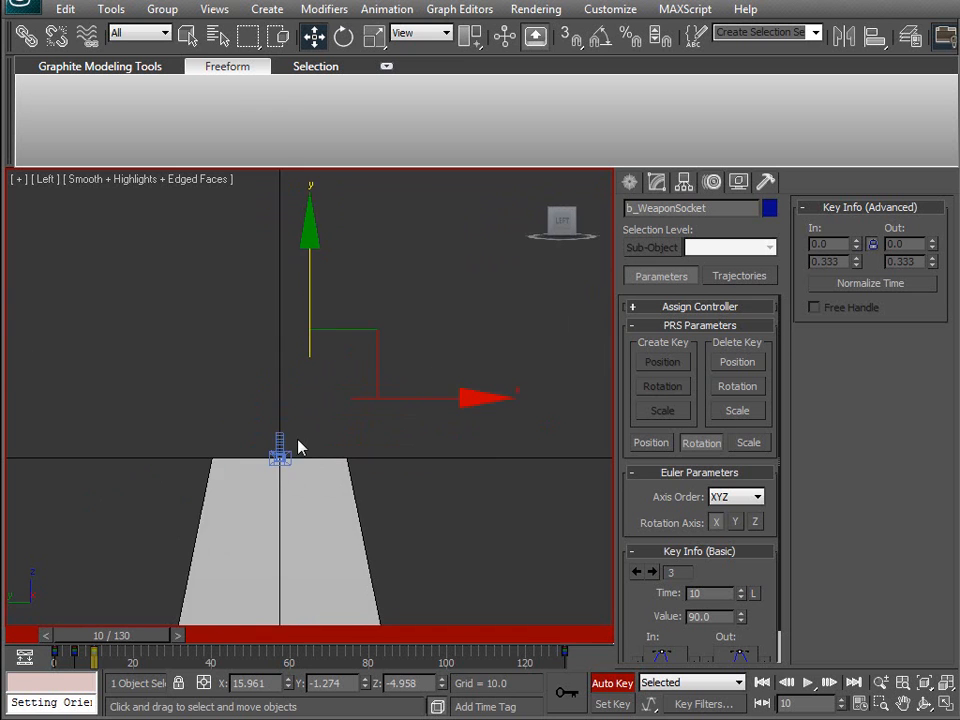
middle_click_drag(283, 478, 484, 221)
middle_click_drag(404, 391, 331, 427)
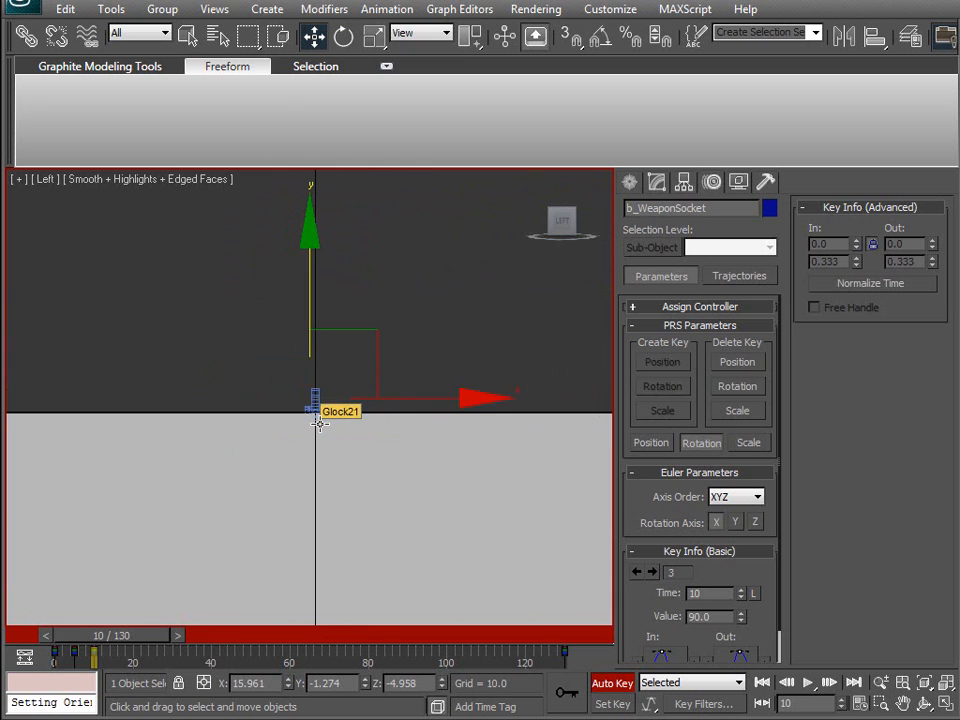
scroll(318, 423, "down", 8)
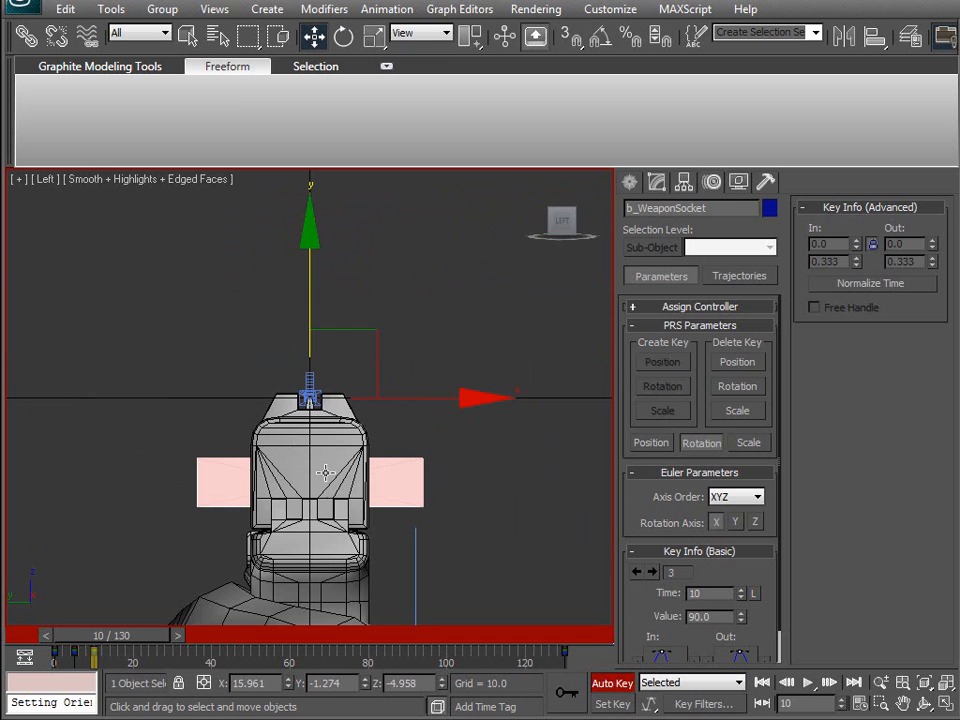
scroll(320, 428, "up", 5)
scroll(320, 428, "up", 3)
scroll(311, 406, "up", 1)
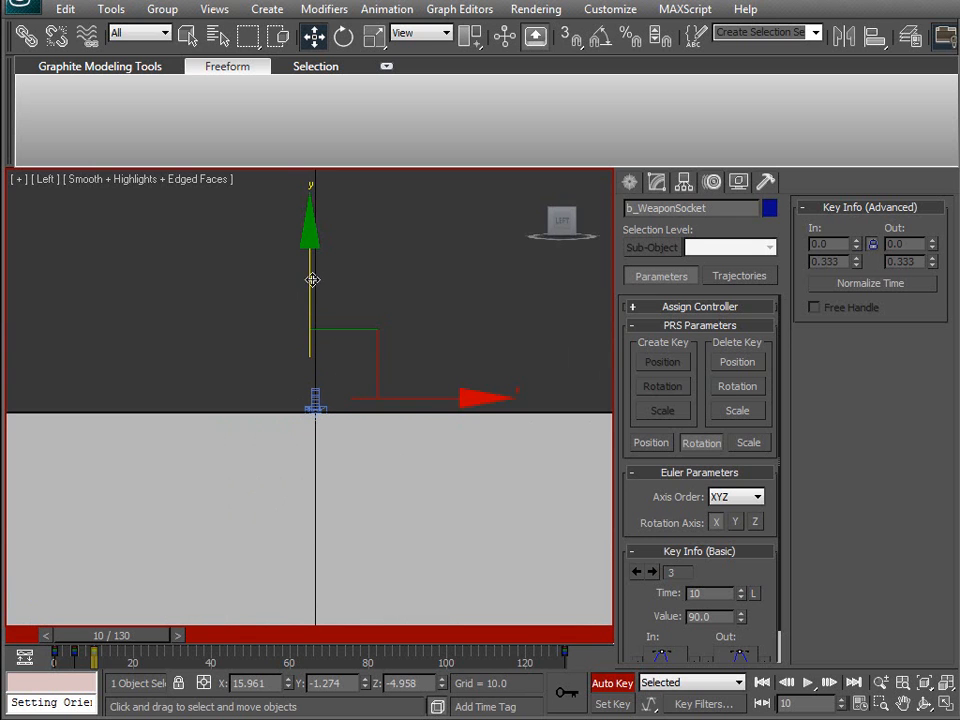
Step: Fine-tune b_WeaponSocket horizontally in the Left view to Y -1.273 so the front sight sits exactly on the vertical centre line
left_click_drag(310, 281, 312, 282)
scroll(337, 382, "down", 4)
scroll(340, 388, "down", 2)
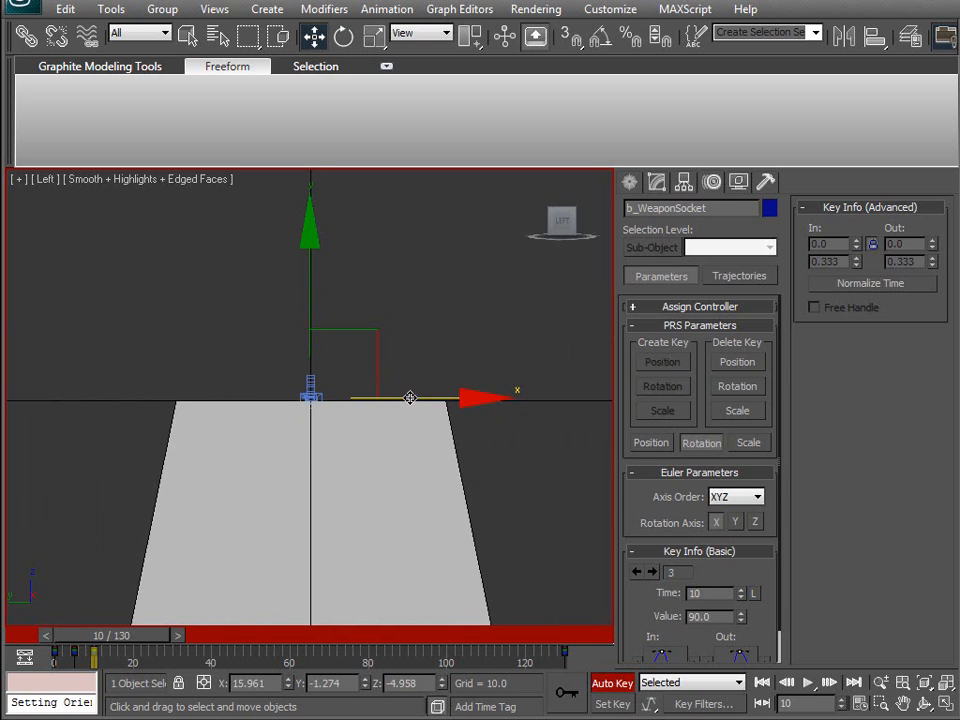
left_click_drag(410, 398, 381, 446)
left_click_drag(455, 398, 450, 399)
scroll(334, 471, "down", 5)
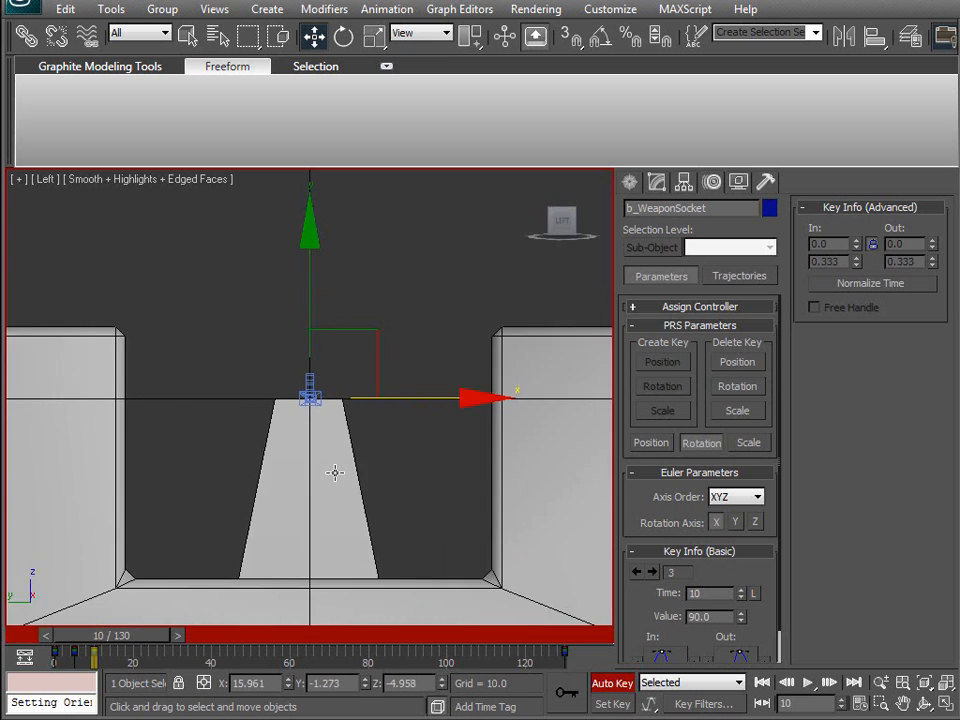
scroll(335, 472, "down", 3)
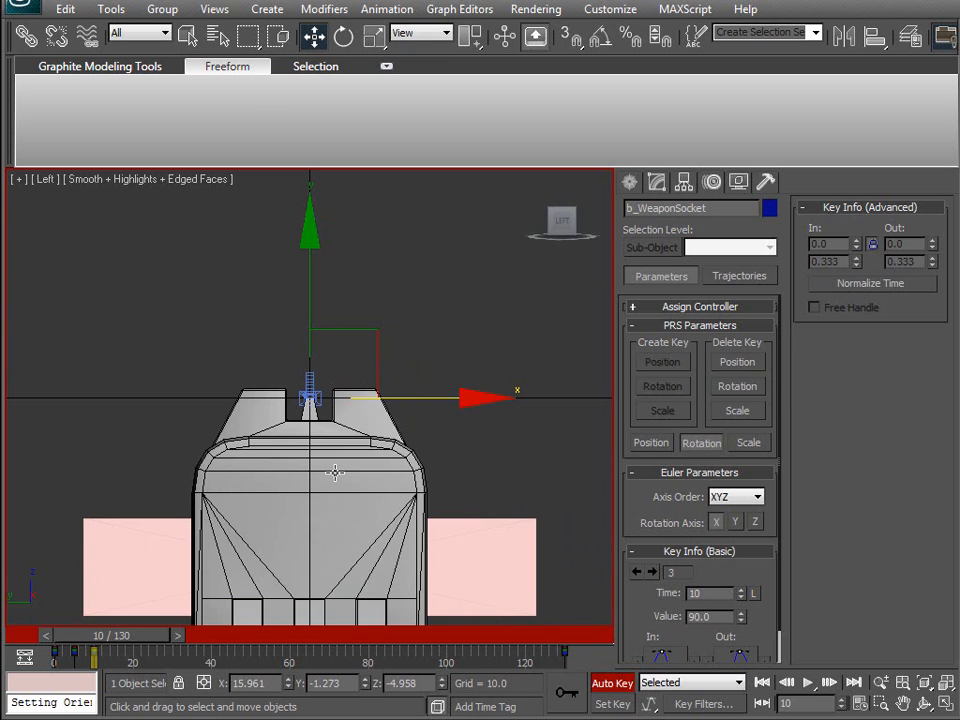
scroll(335, 472, "up", 6)
scroll(335, 472, "up", 2)
scroll(335, 472, "down", 5)
Step: Return to the Perspective view, select all scene objects and copy their keys from frame 10 to frame 110
key("v")
key("p")
middle_click_drag(293, 455, 423, 525, "alt")
key("z")
scroll(469, 519, "down", 6)
scroll(344, 472, "up", 6)
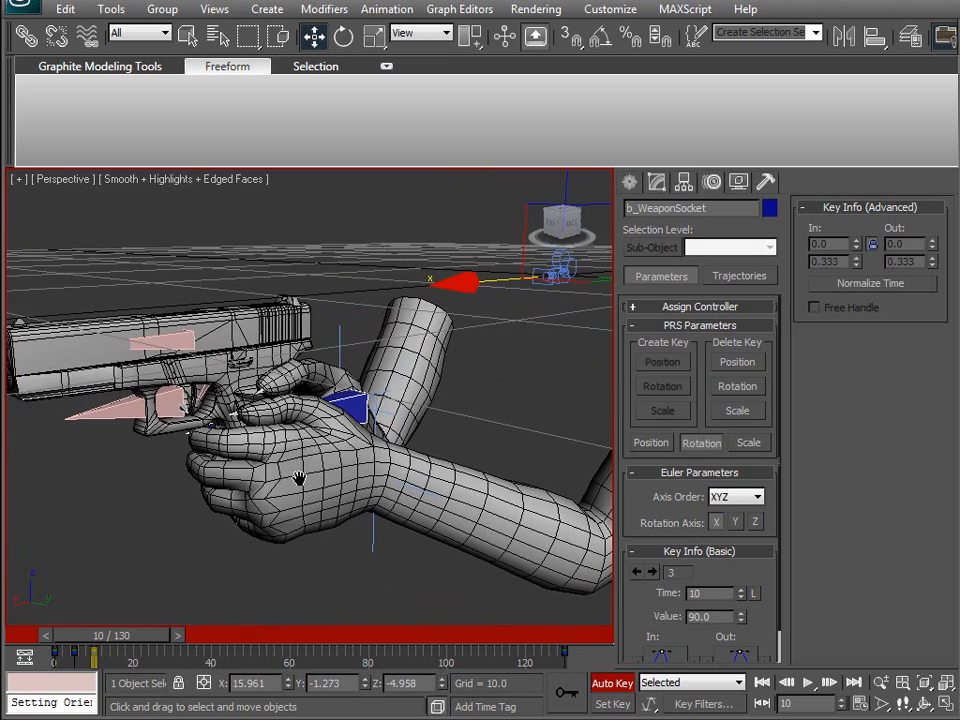
middle_click_drag(437, 407, 373, 411)
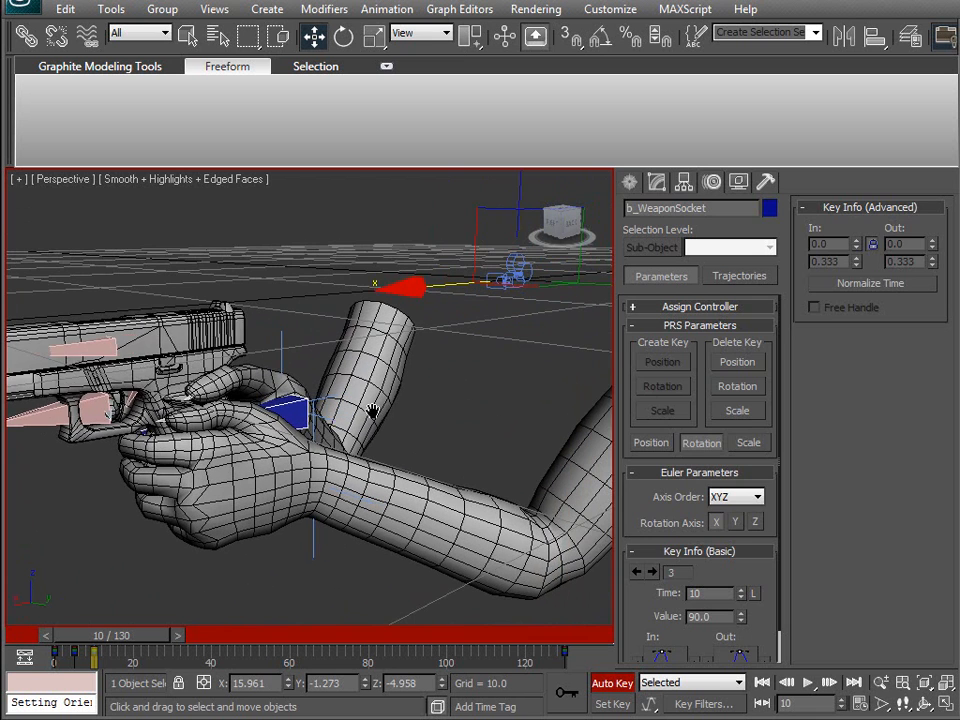
key("ctrl+a")
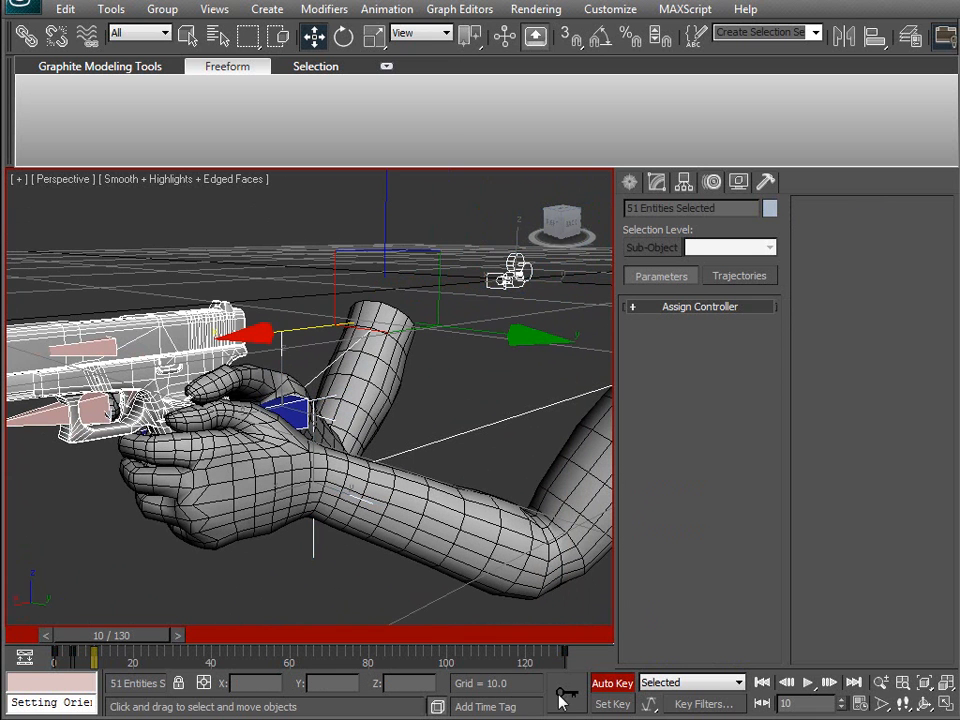
left_click(92, 658)
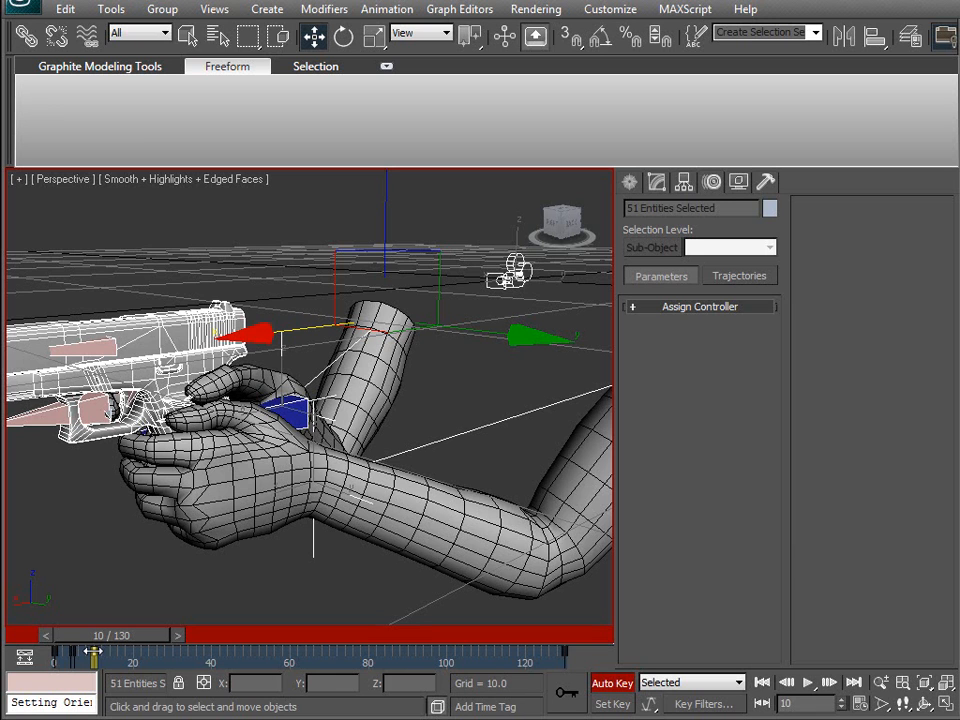
left_click_drag(92, 652, 486, 651, "shift")
left_click_drag(92, 651, 484, 648, "shift")
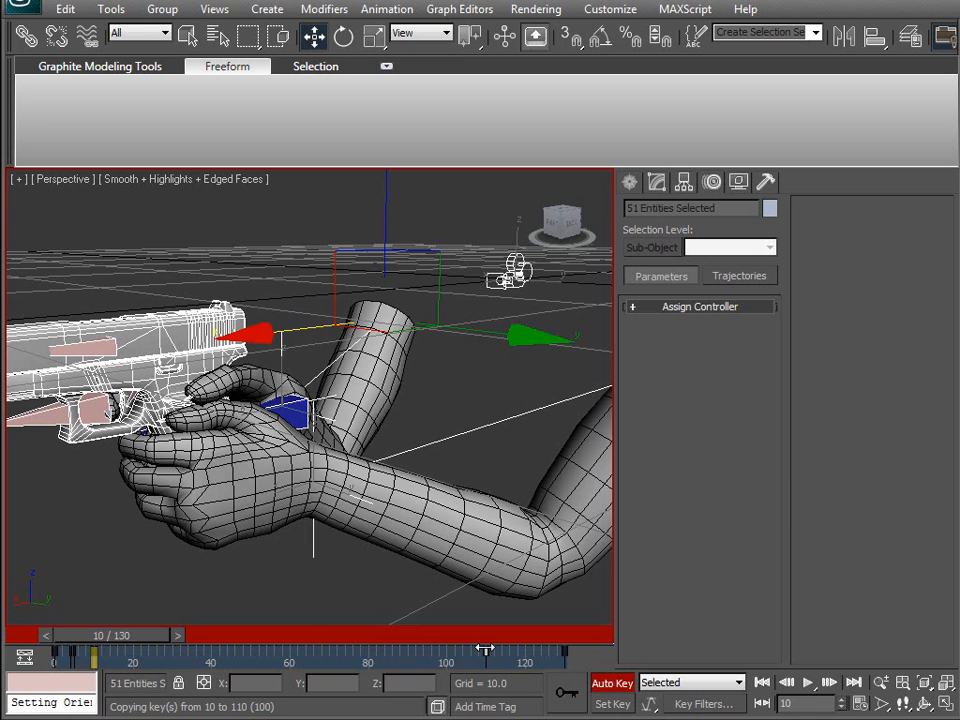
left_click_drag(485, 648, 486, 649, "shift")
Step: At frame 60, select b_WeaponSocket and move it about 0.16 units along Y to key a slight sideways sway
left_click_drag(113, 634, 290, 601)
key("w")
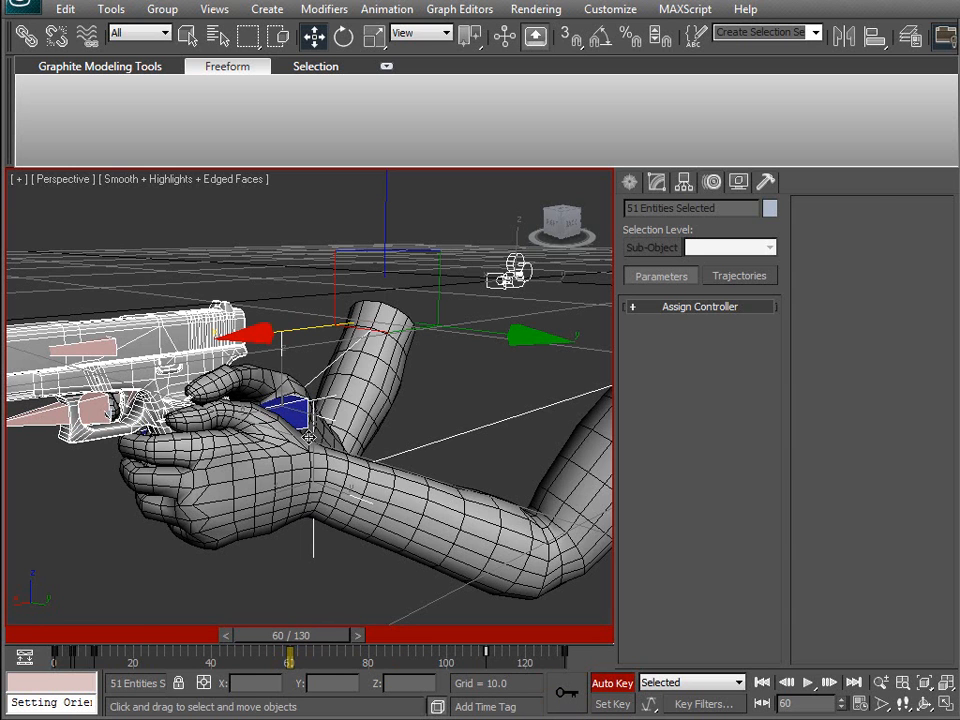
left_click(293, 409)
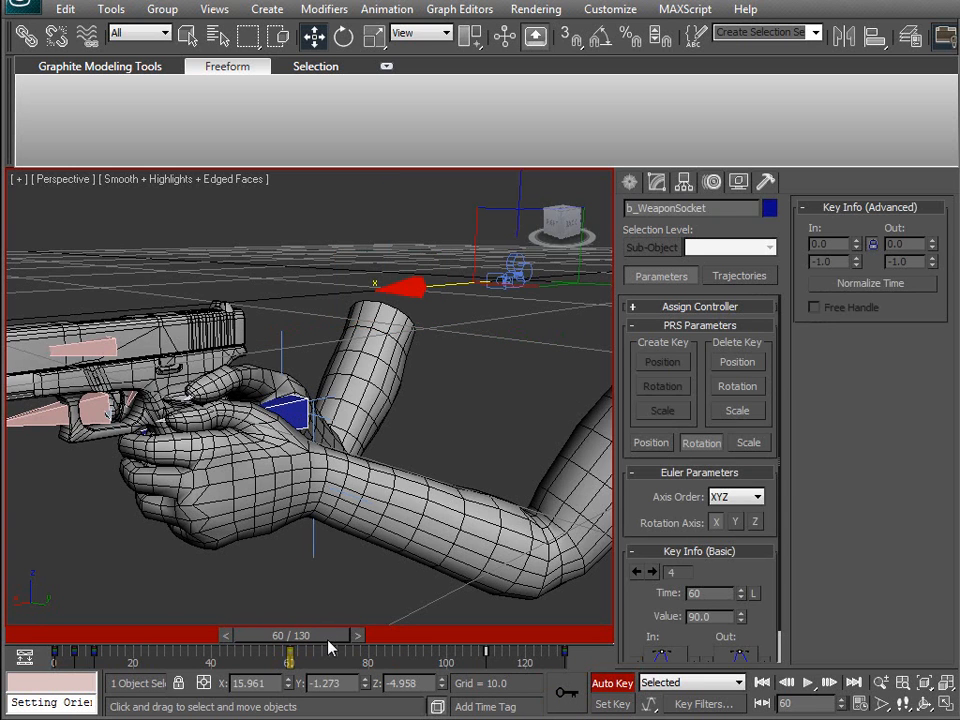
left_click_drag(330, 648, 237, 638)
key("w")
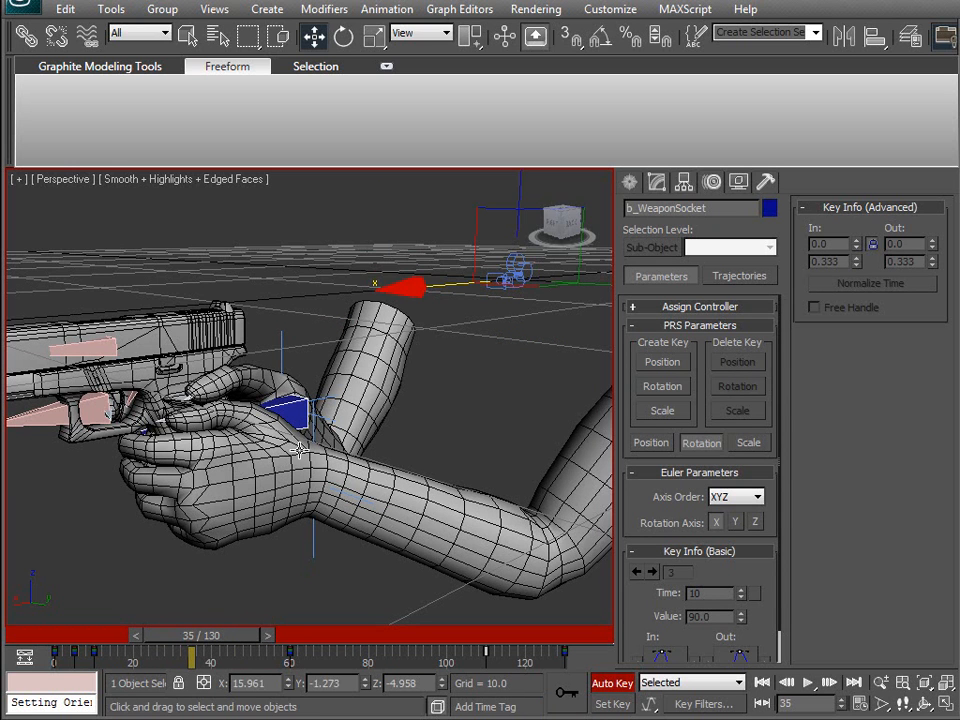
left_click_drag(219, 643, 310, 632)
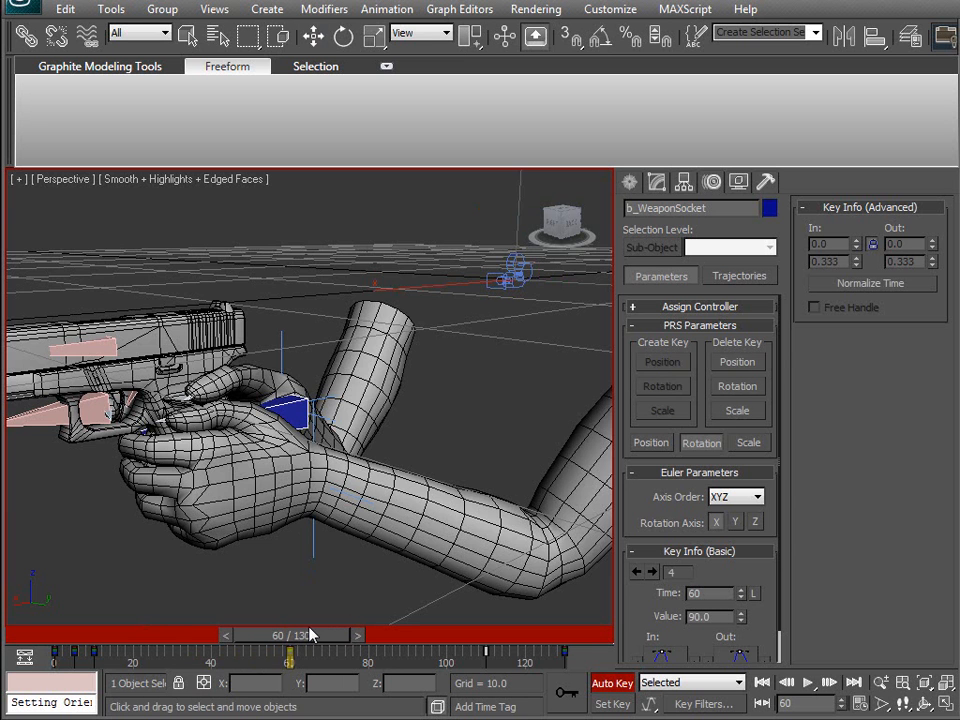
key("w")
middle_click_drag(371, 318, 347, 337)
scroll(532, 359, "down", 2)
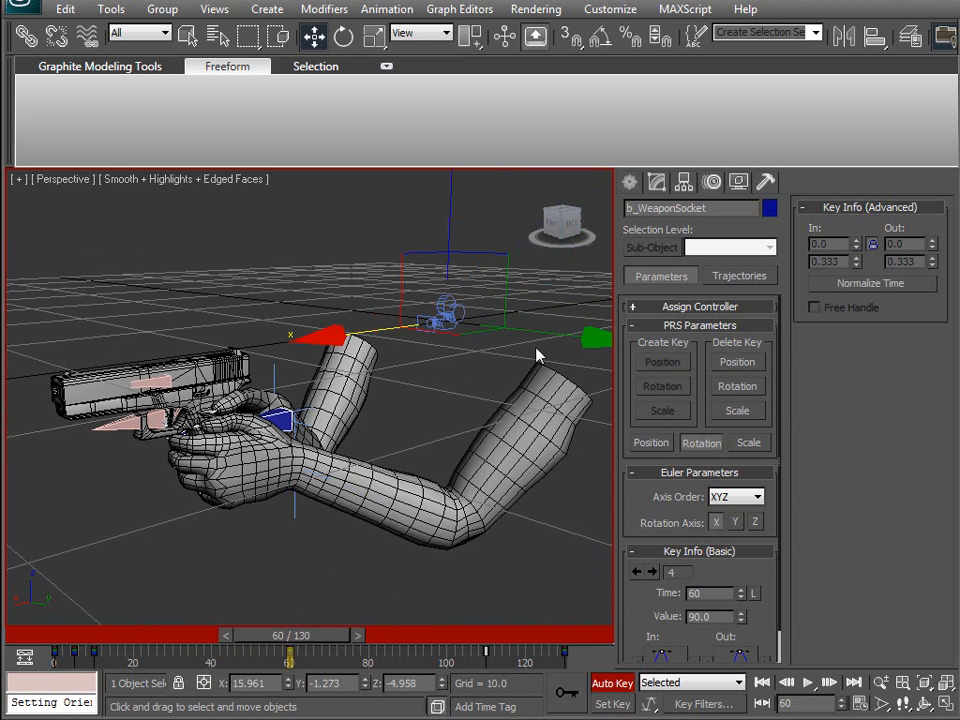
left_click_drag(558, 334, 560, 334)
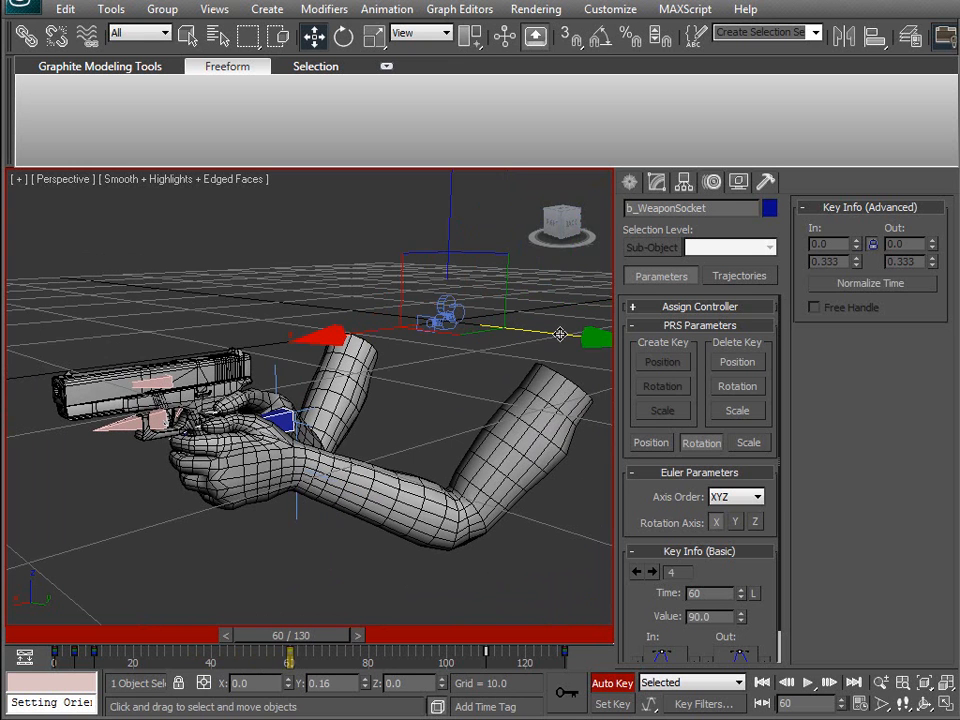
Step: At frame 35, lower b_WeaponSocket slightly along Z to key a small vertical dip
key("q")
left_click_drag(294, 636, 210, 635)
key("w")
left_click_drag(447, 206, 443, 209)
Step: At frame 85, lower b_WeaponSocket slightly along Z and scrub the timeline to review the sway motion
left_click_drag(213, 641, 393, 639)
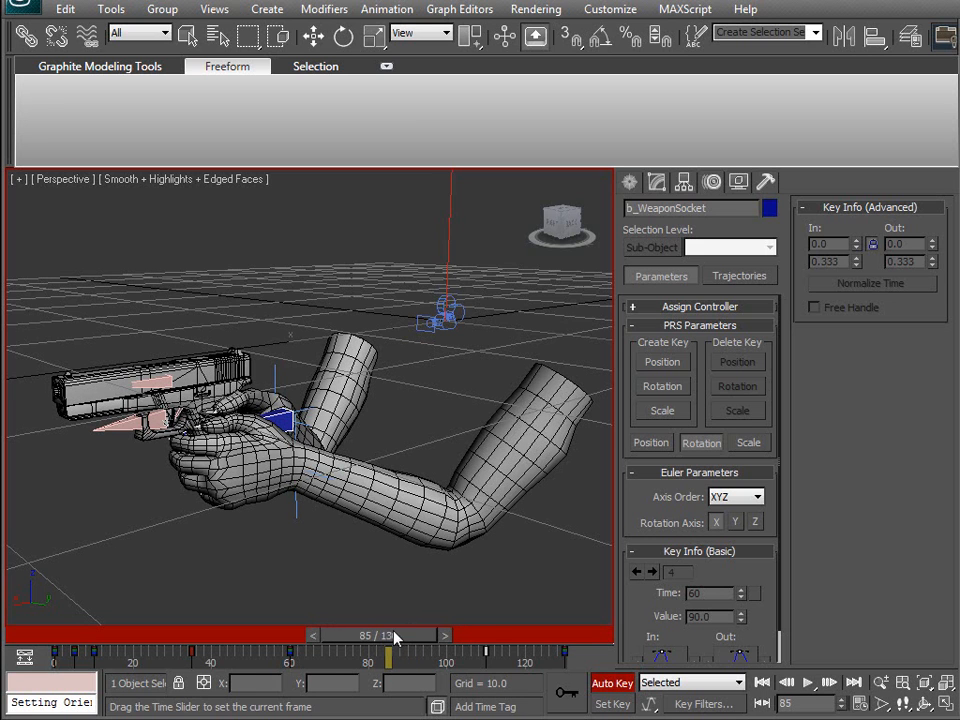
key("w")
left_click_drag(450, 193, 448, 193)
left_click_drag(430, 636, 484, 590)
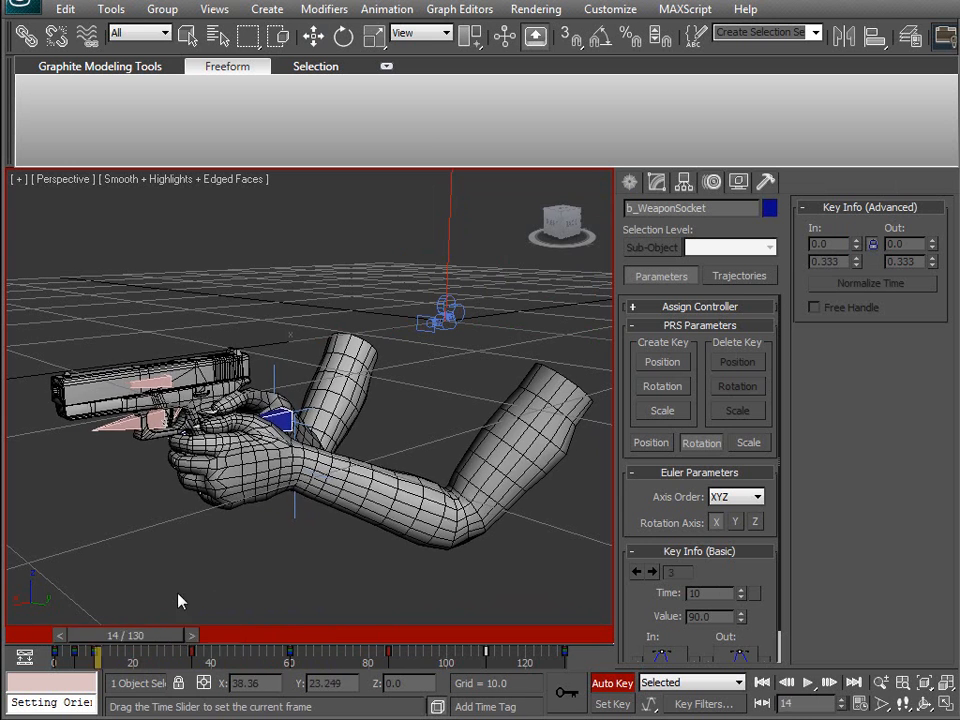
key("w")
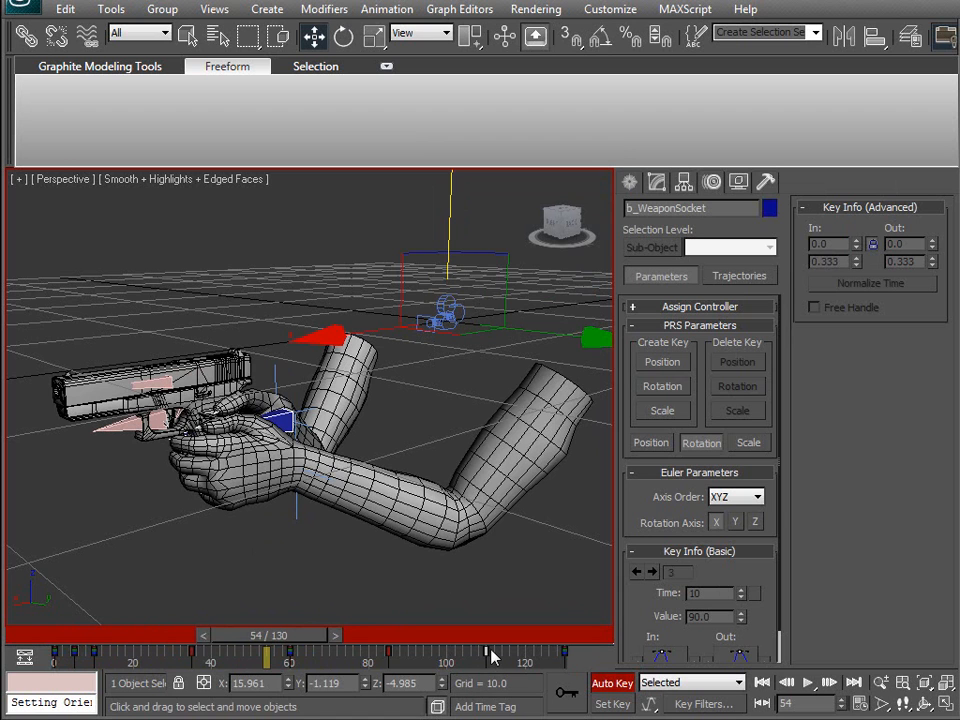
Step: Set the animation's active time range to start at frame 10 and end at frame 110
right_click(812, 688)
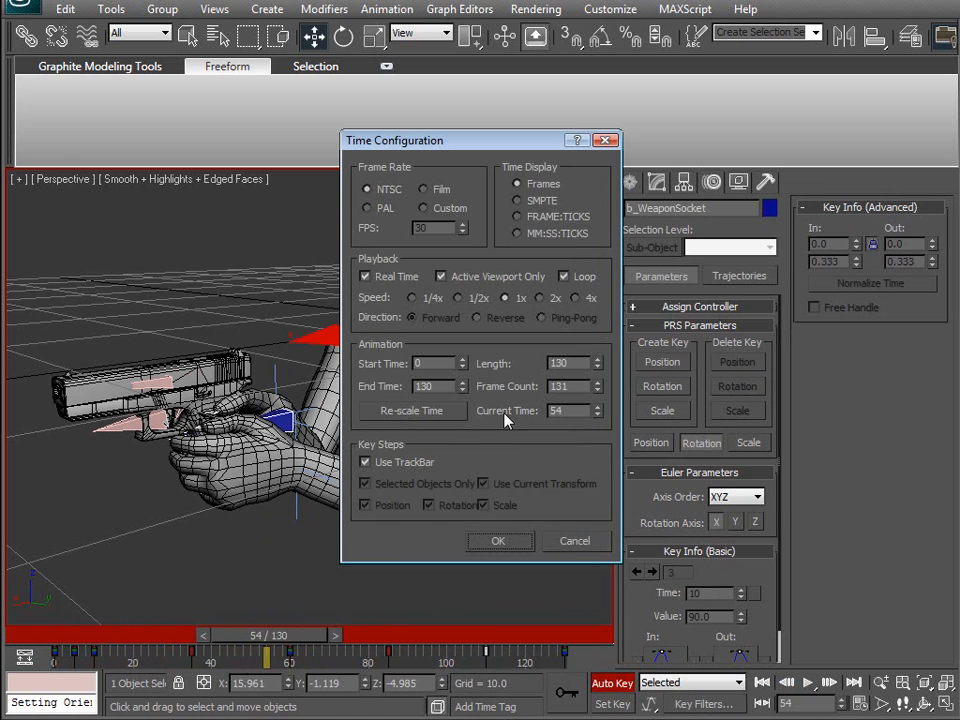
double_click(440, 364)
type("10")
key("Tab")
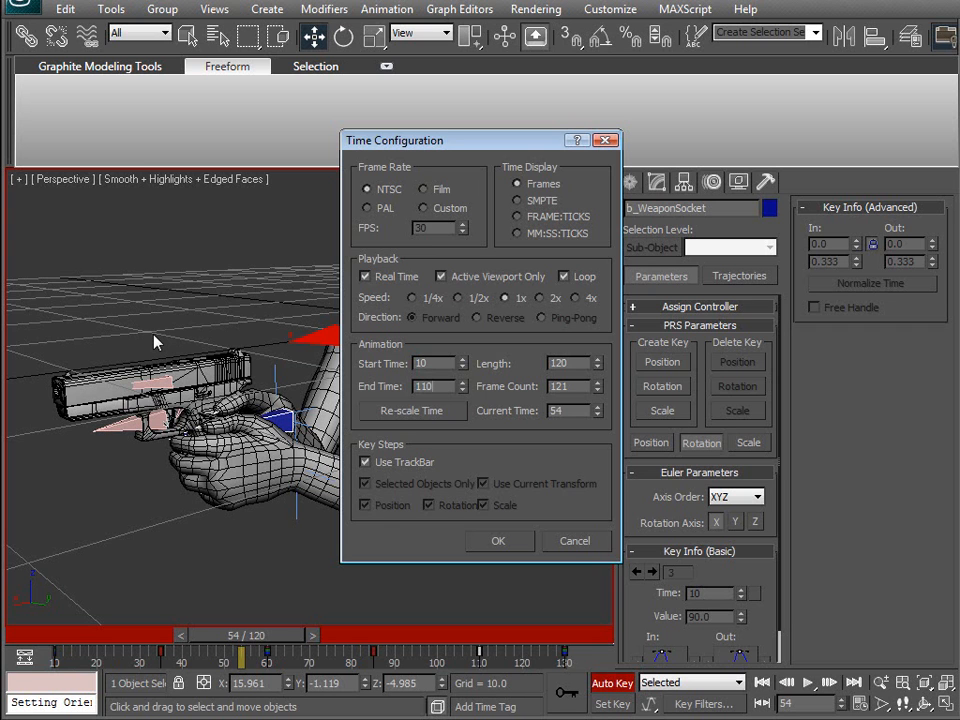
left_click(500, 541)
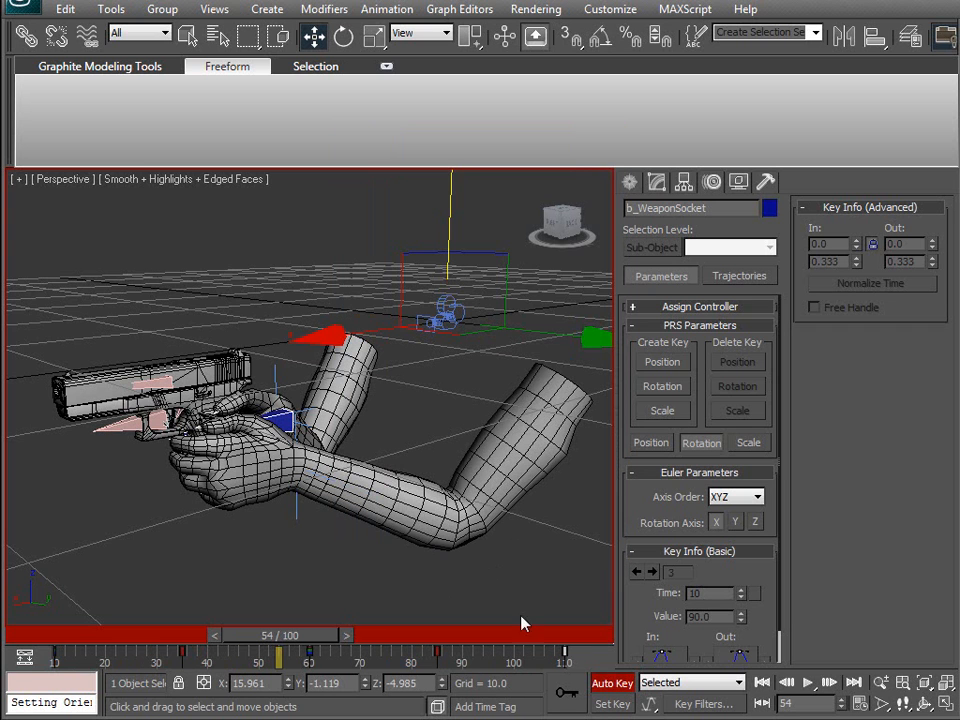
Step: Play back the weapon sway animation in the Perspective view, then stop playback with Auto Key still enabled
left_click(808, 682)
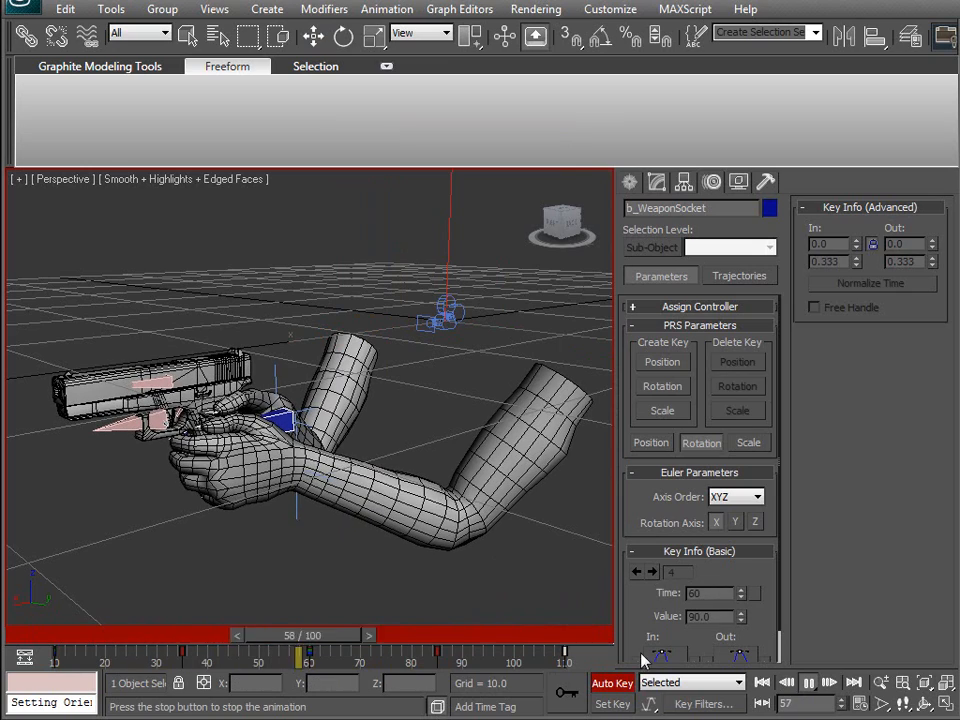
left_click(614, 682)
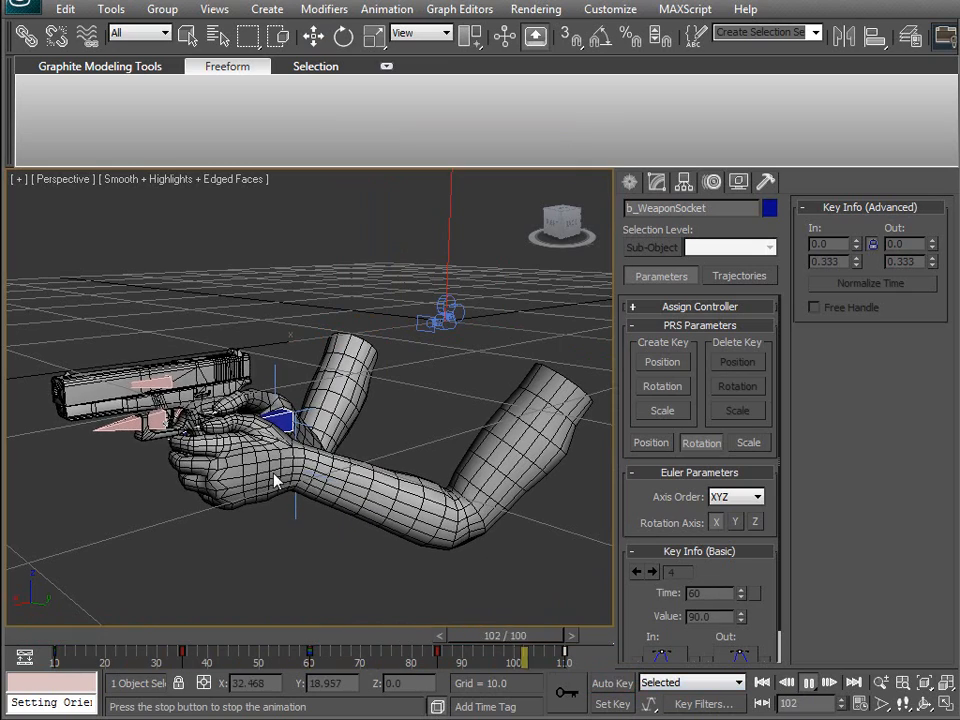
left_click(615, 685)
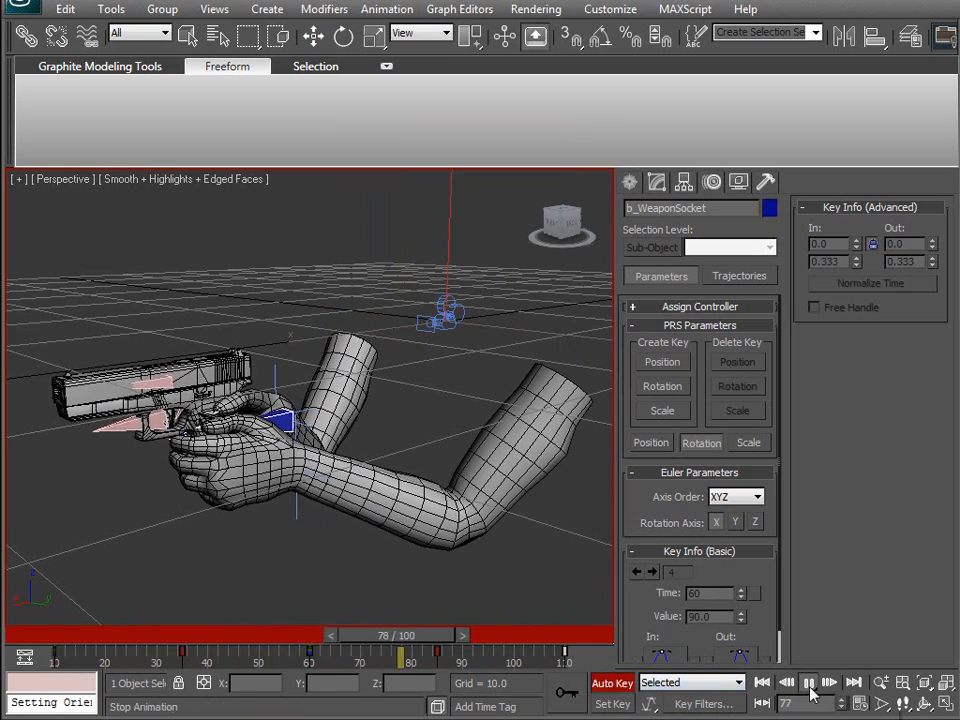
left_click(811, 686)
Step: Switch the viewport to Camera01 and play the sway animation through the first-person view
middle_click_drag(315, 427, 332, 440, "alt")
key("v")
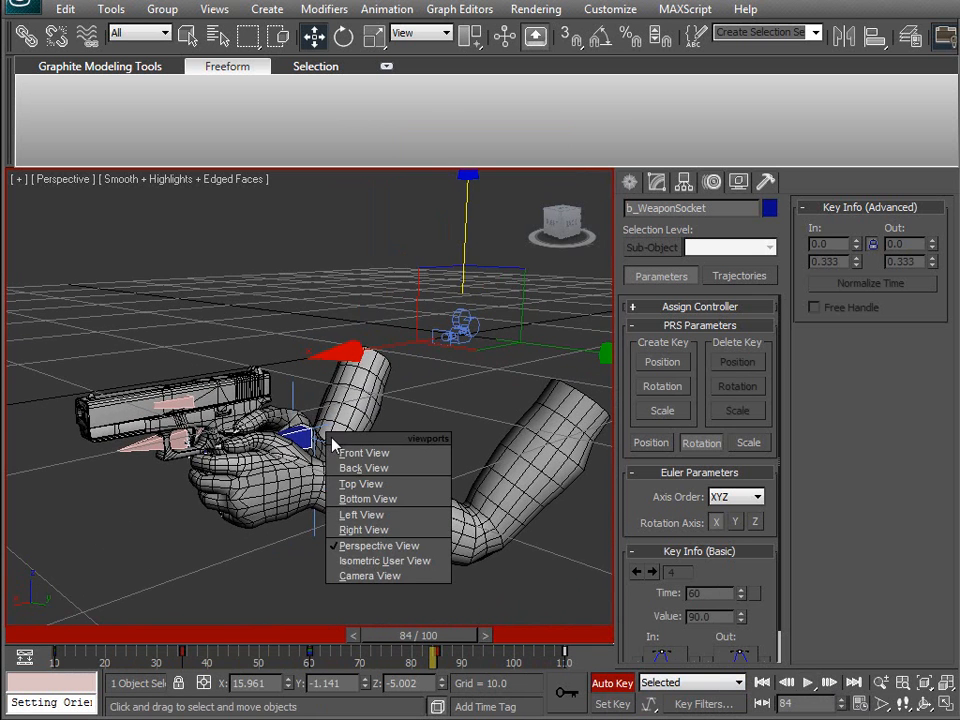
key("c")
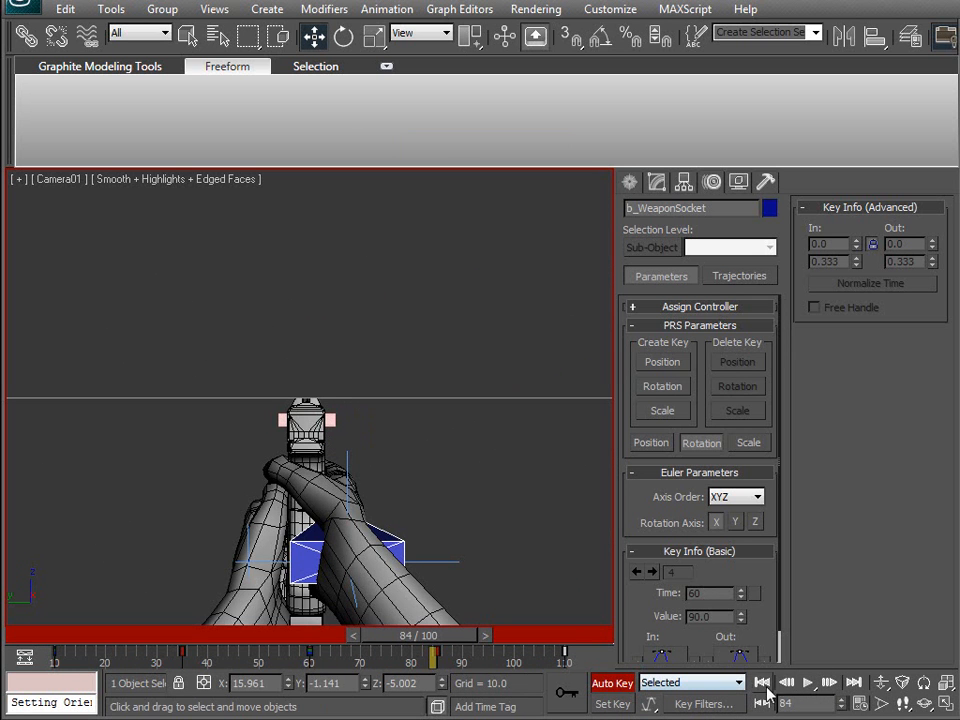
left_click(808, 682)
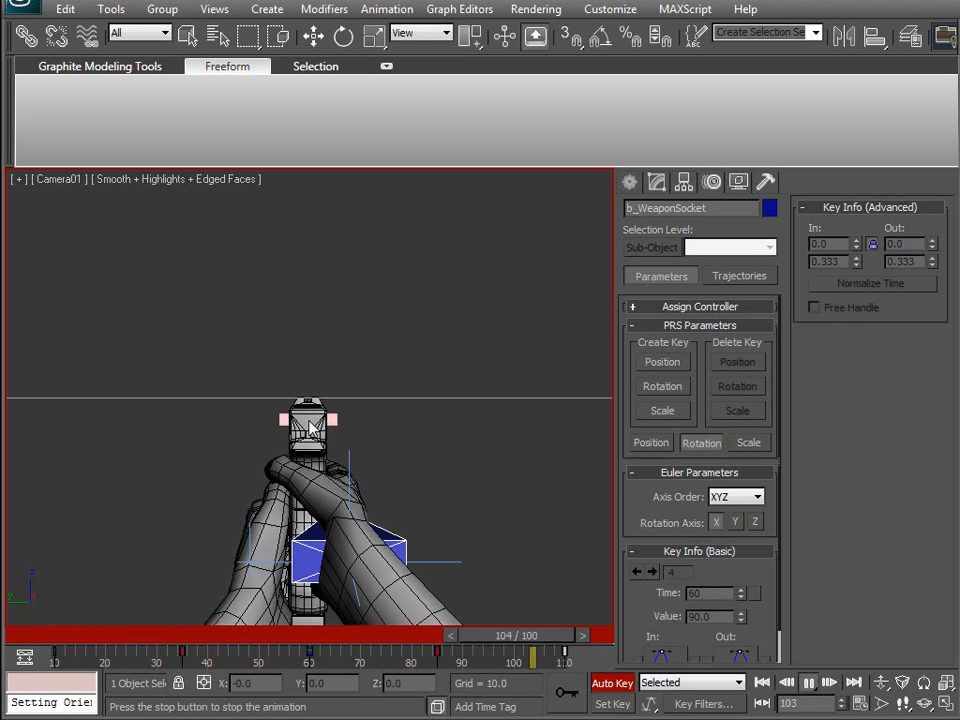
left_click(812, 683)
Step: Open the Curve Editor for b_WeaponSocket, display only its X Position curve and widen the editor window
right_click(480, 443)
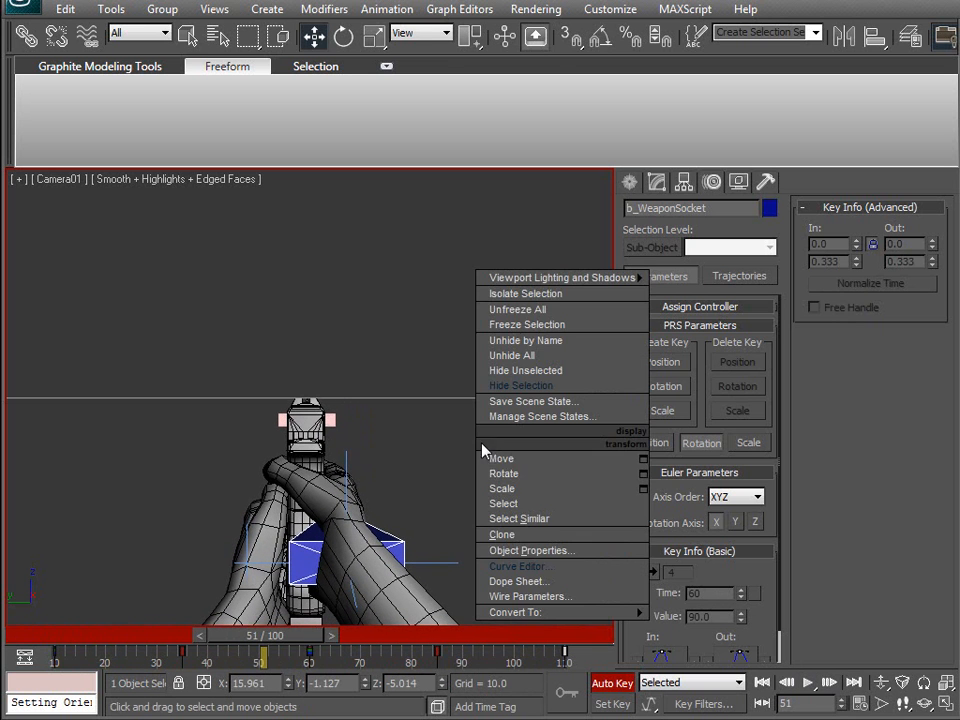
left_click(515, 563)
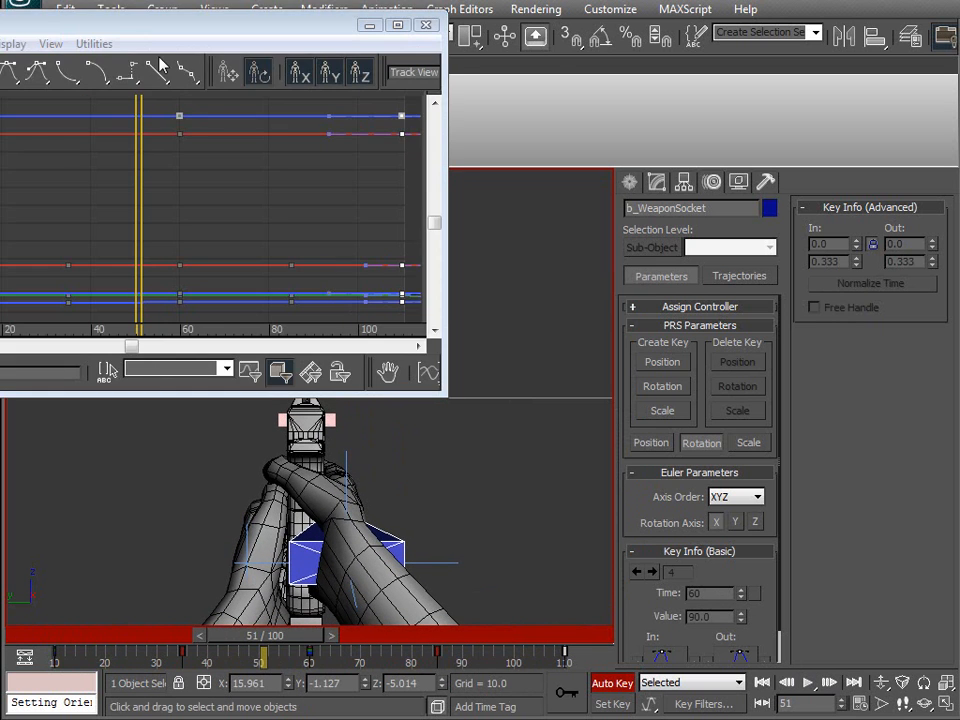
mouse_move(165, 26)
left_mouse_down()
mouse_move(296, 39)
mouse_move(551, 15)
left_mouse_up()
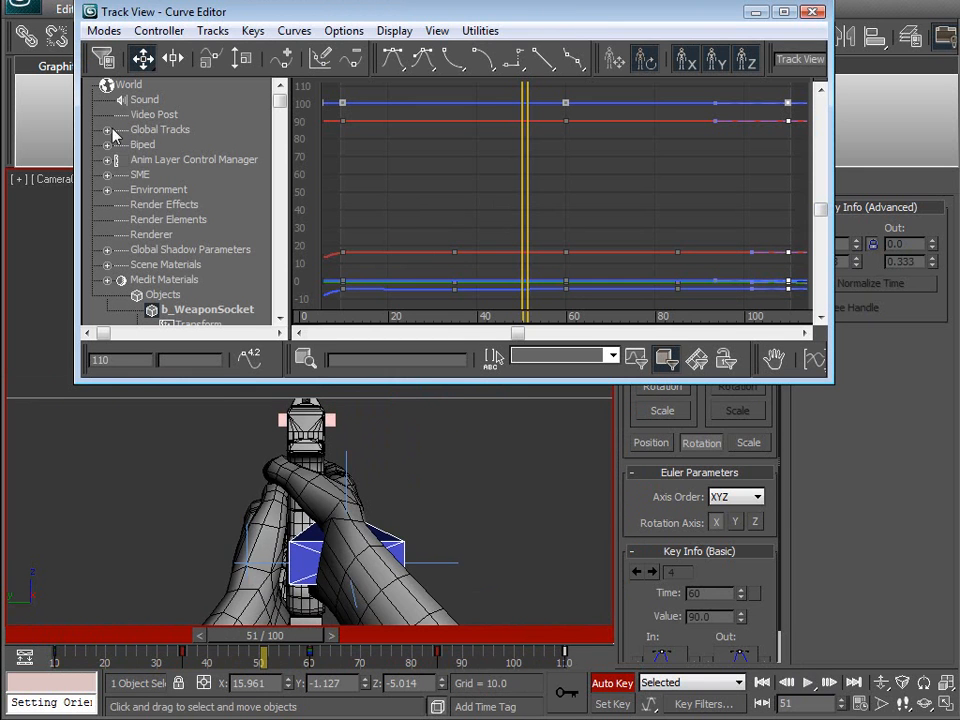
scroll(224, 266, "down", 3)
left_click(187, 219)
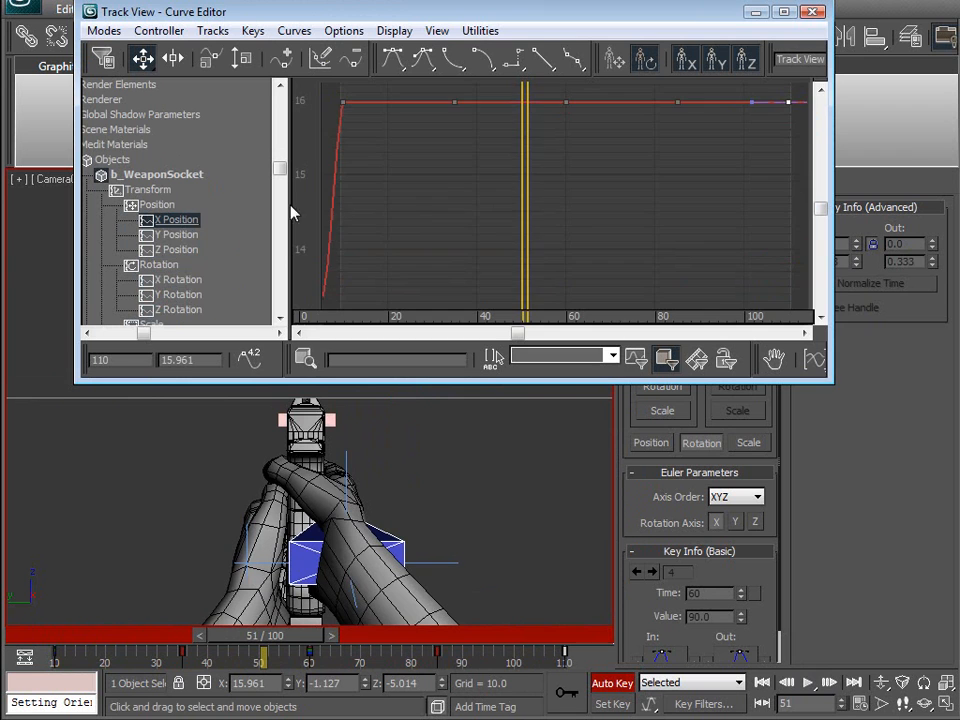
middle_click_drag(433, 156, 466, 208)
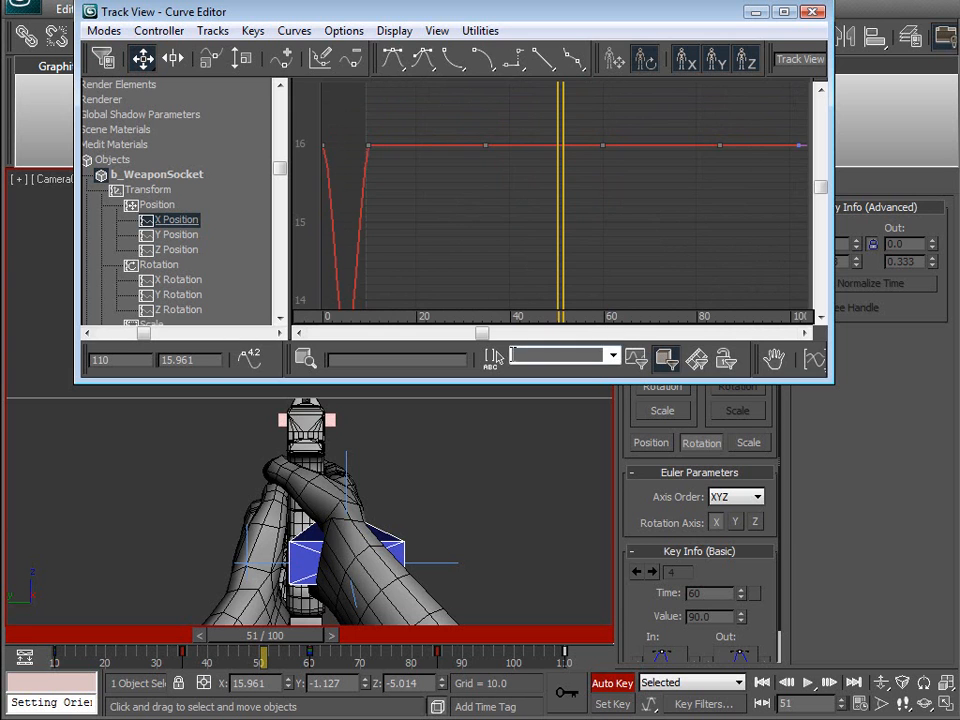
left_click_drag(833, 370, 908, 370)
left_click(853, 365)
Step: Examine the X, Y and Z Position curves of b_WeaponSocket one after another for uneven motion
middle_click_drag(558, 174, 660, 145)
middle_click_drag(510, 126, 603, 166)
middle_click_drag(373, 226, 574, 205)
middle_click_drag(362, 211, 440, 192)
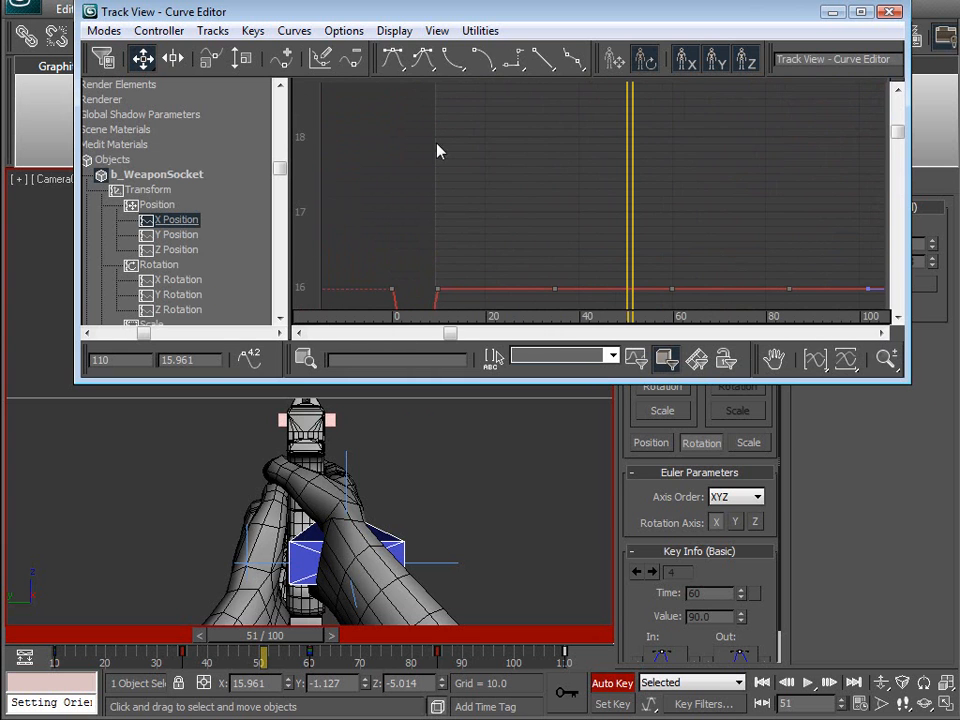
middle_click_drag(447, 314, 704, 130)
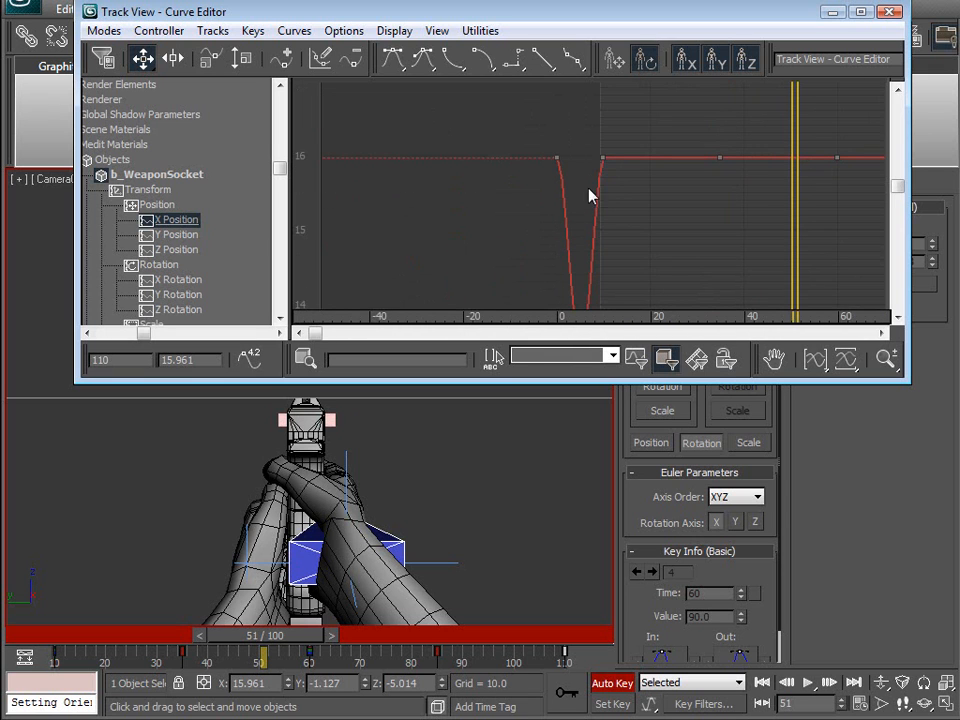
middle_click_drag(555, 170, 543, 216)
left_click(185, 234)
middle_click_drag(466, 177, 521, 257)
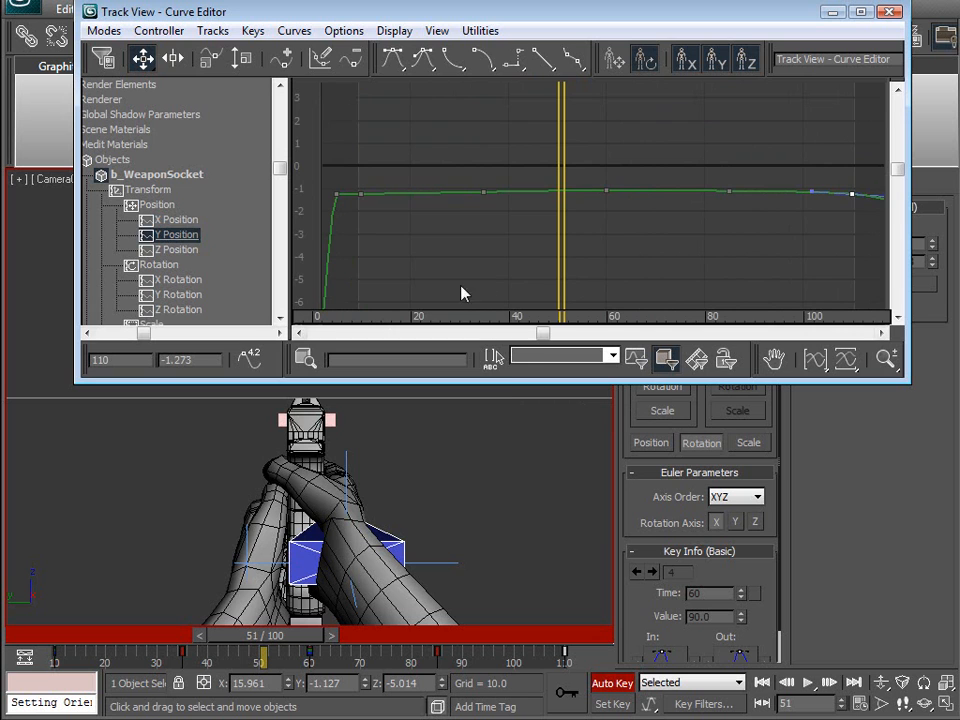
left_click(181, 250)
middle_click_drag(463, 190, 397, 252)
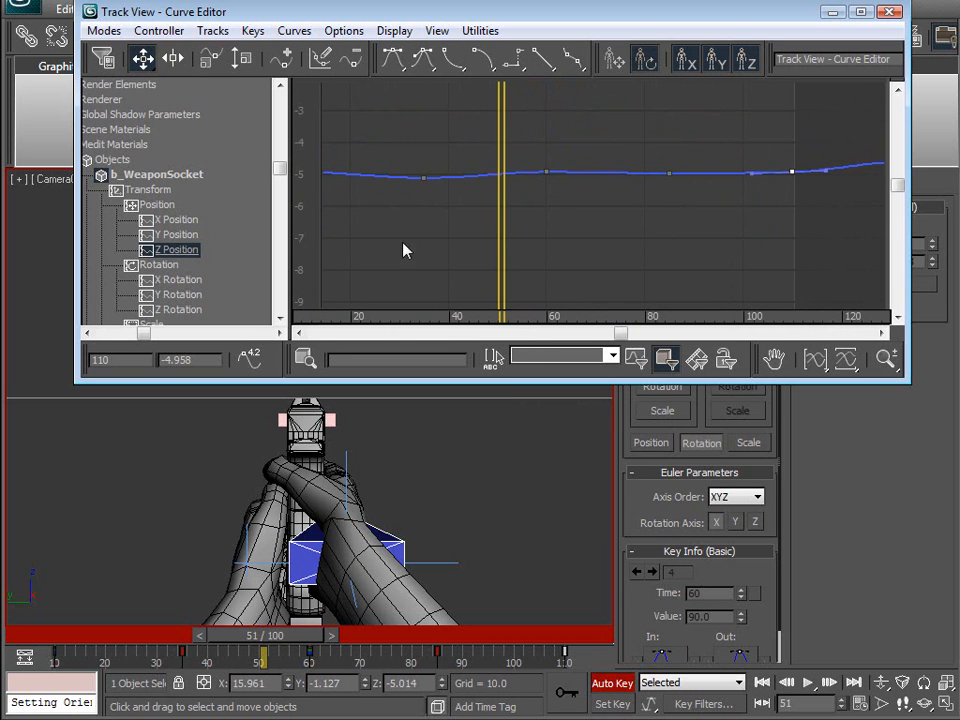
Step: Select the Z Position keys of b_WeaponSocket from frame 10 to frame 110 and fit the curve horizontally
left_click(853, 363)
middle_click_drag(568, 125, 617, 163)
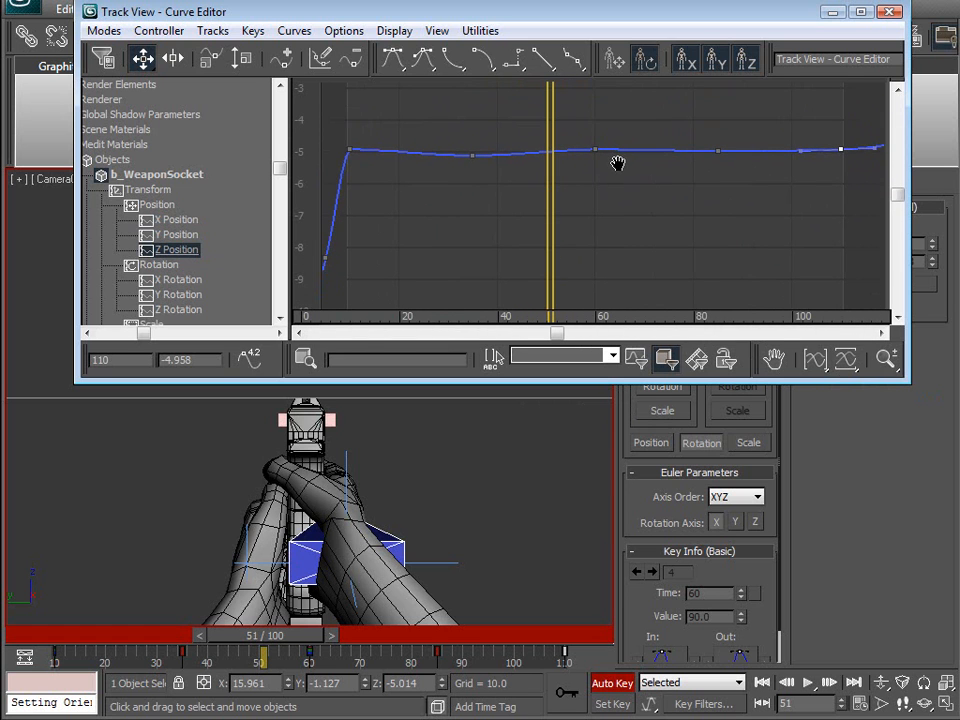
left_click_drag(655, 193, 872, 183)
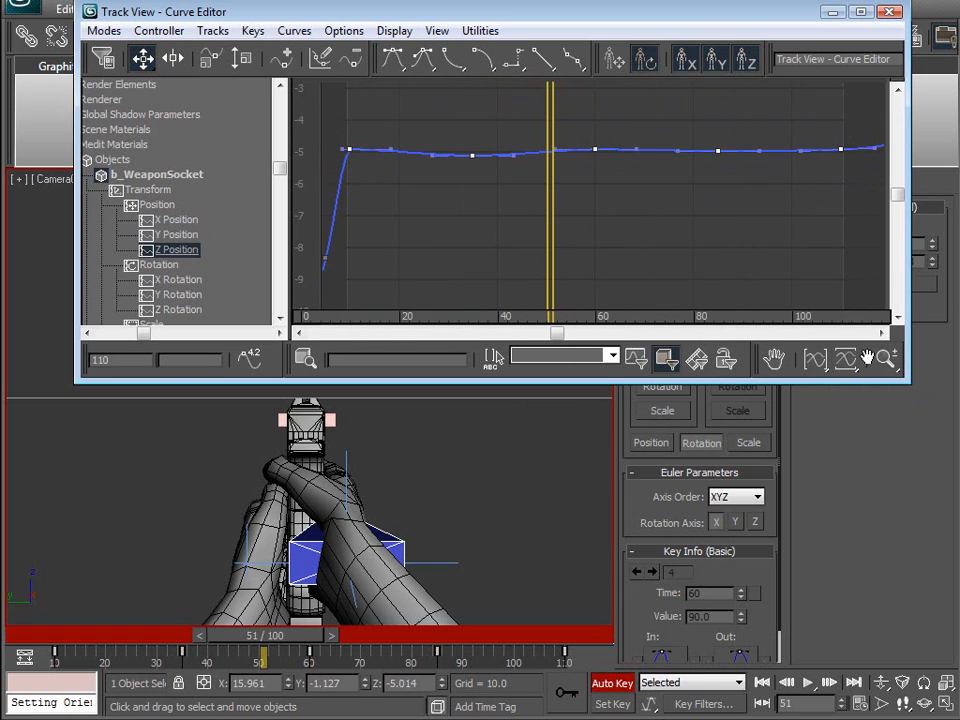
left_click(853, 364)
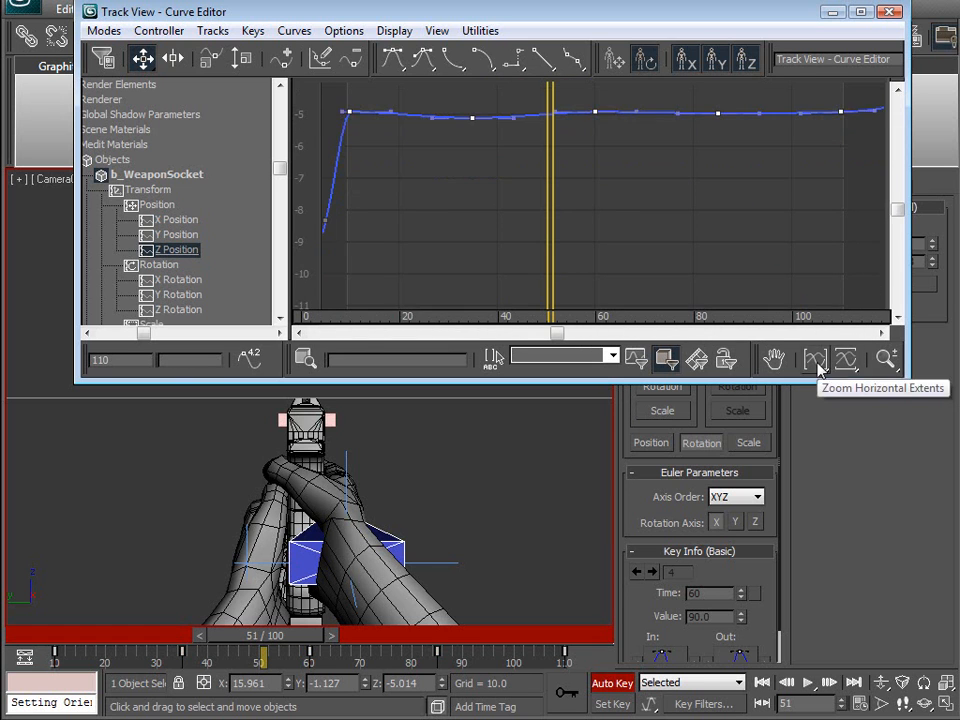
left_click(818, 362)
middle_click_drag(608, 152, 593, 169)
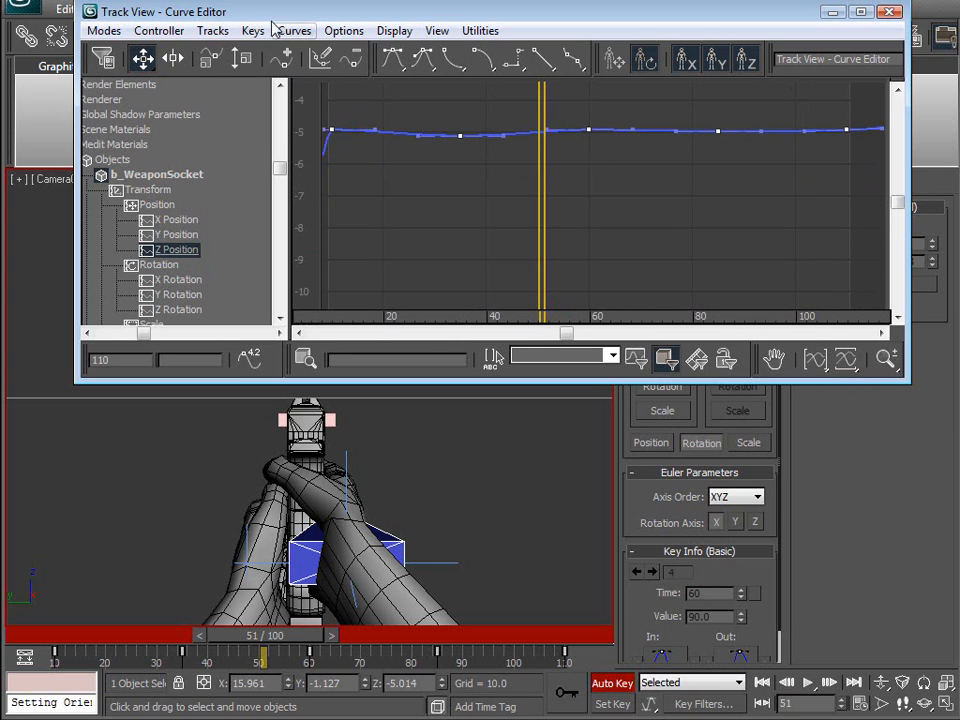
Step: Stretch the Z Position graph vertically with Zoom Values to compare the dips at frames 35 and 85
left_click(436, 31)
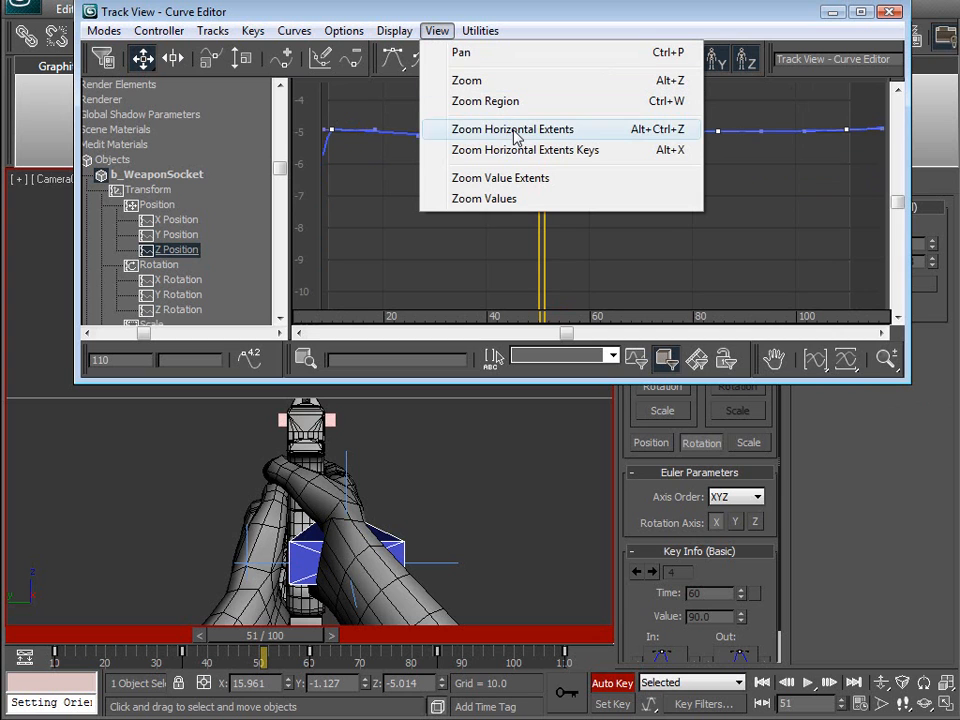
left_click(511, 186)
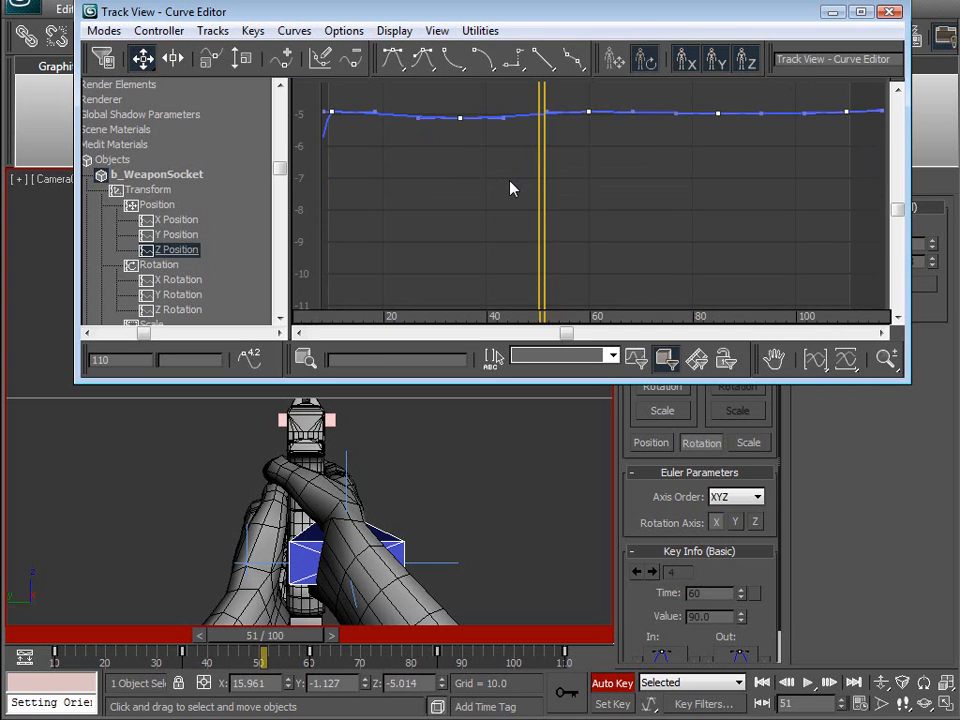
left_click(435, 31)
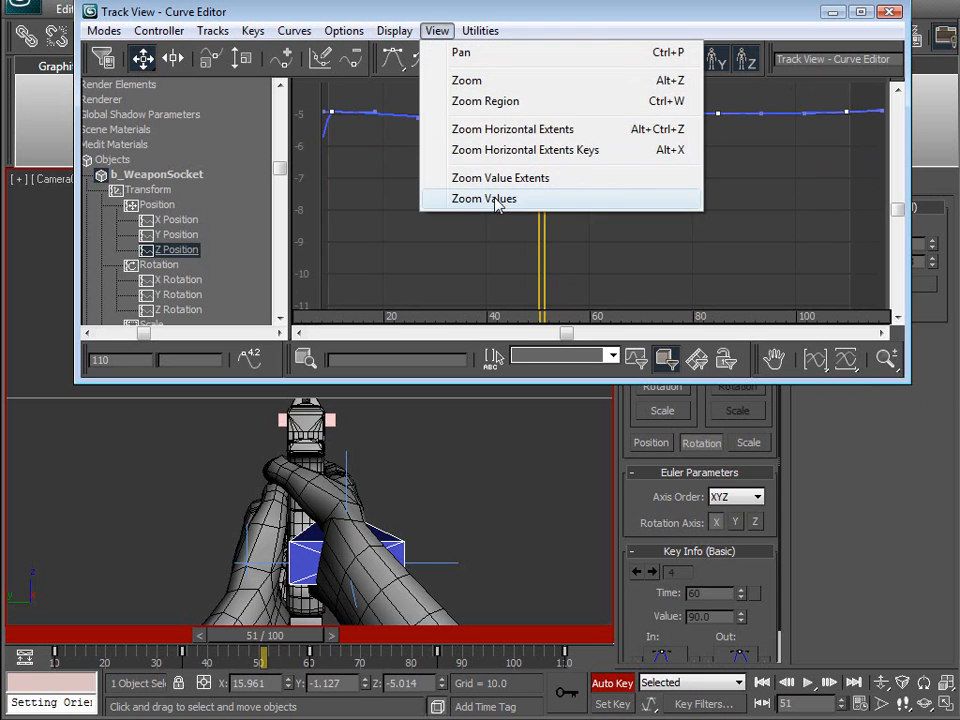
left_click(508, 180)
left_click(436, 30)
left_click(487, 199)
left_click_drag(476, 150, 489, 197)
scroll(489, 197, "up", 5)
middle_click_drag(422, 200, 558, 223)
scroll(559, 223, "up", 10)
left_click_drag(559, 229, 722, 100)
scroll(574, 226, "down", 5)
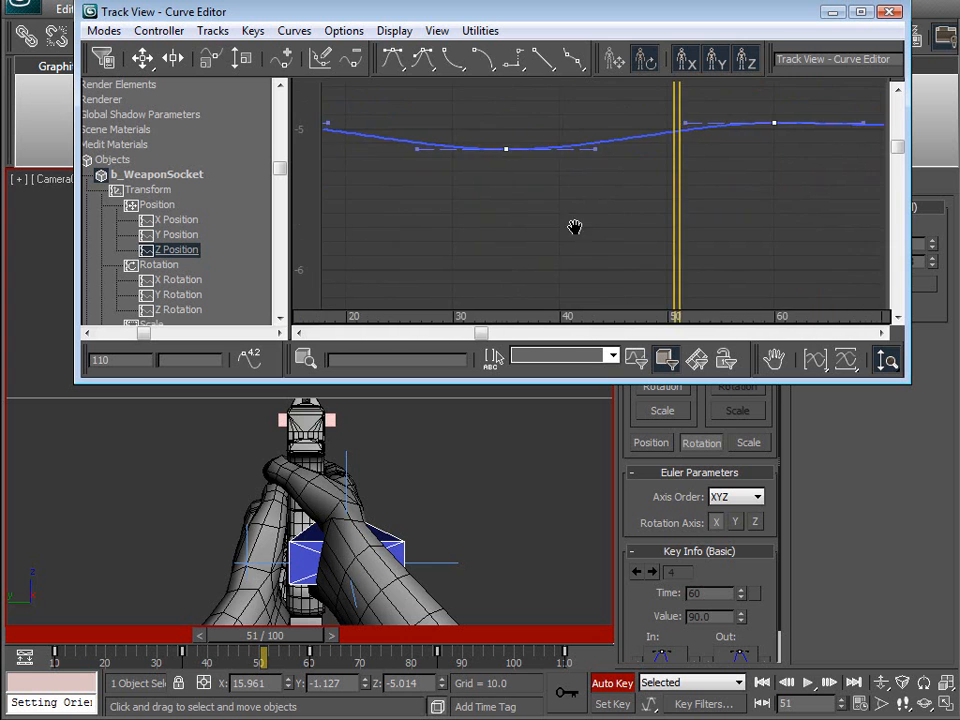
scroll(574, 226, "down", 5)
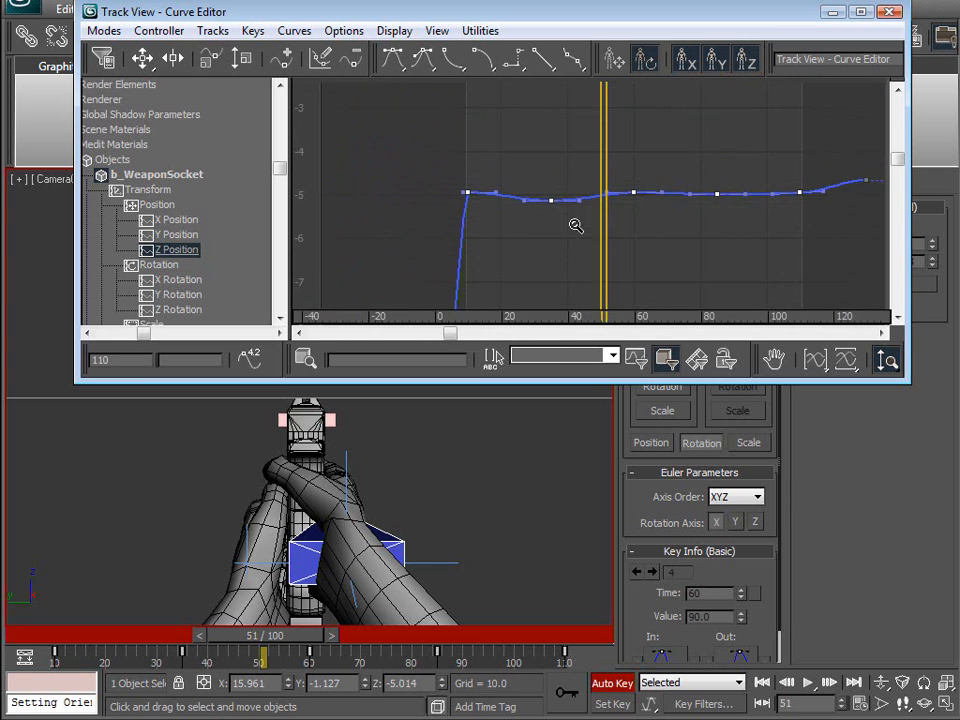
left_click_drag(511, 227, 730, 95)
left_click_drag(624, 124, 528, 149)
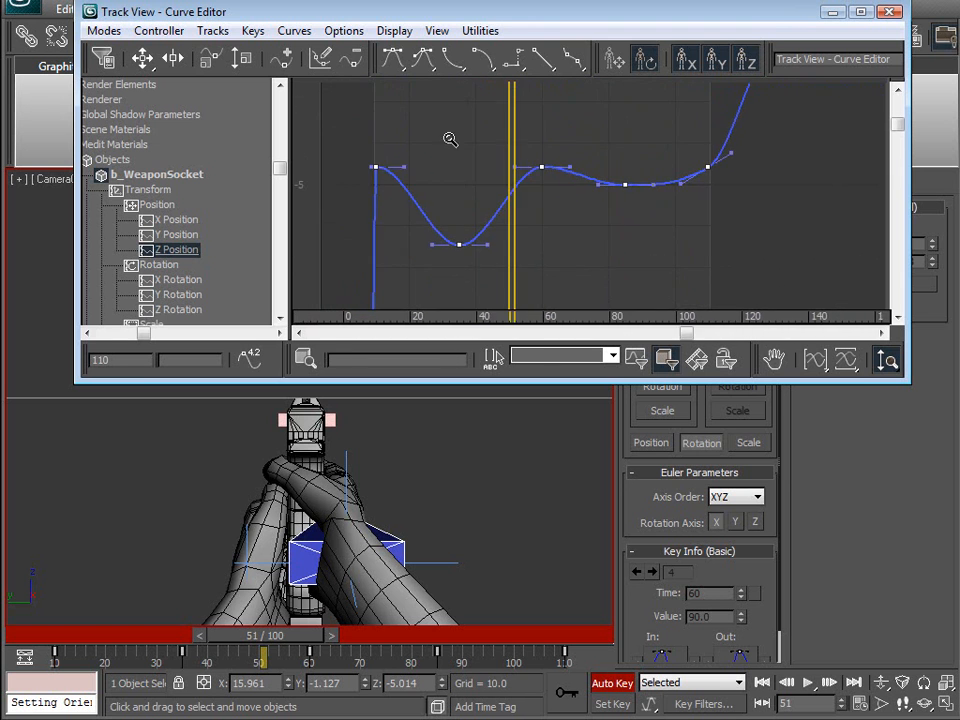
mouse_move(551, 240)
middle_mouse_down()
mouse_move(559, 229)
mouse_move(545, 237)
middle_mouse_up()
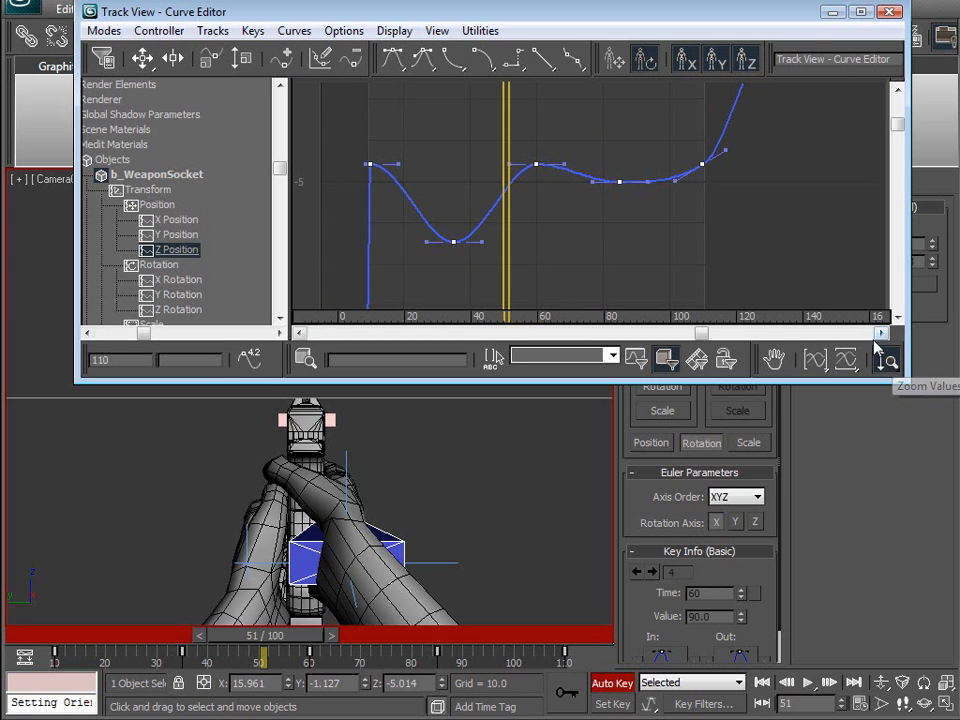
Step: Raise the Z Position key at frame 35 to about -4.993, making its dip similar to the one at frame 85
left_click_drag(690, 21, 658, 21)
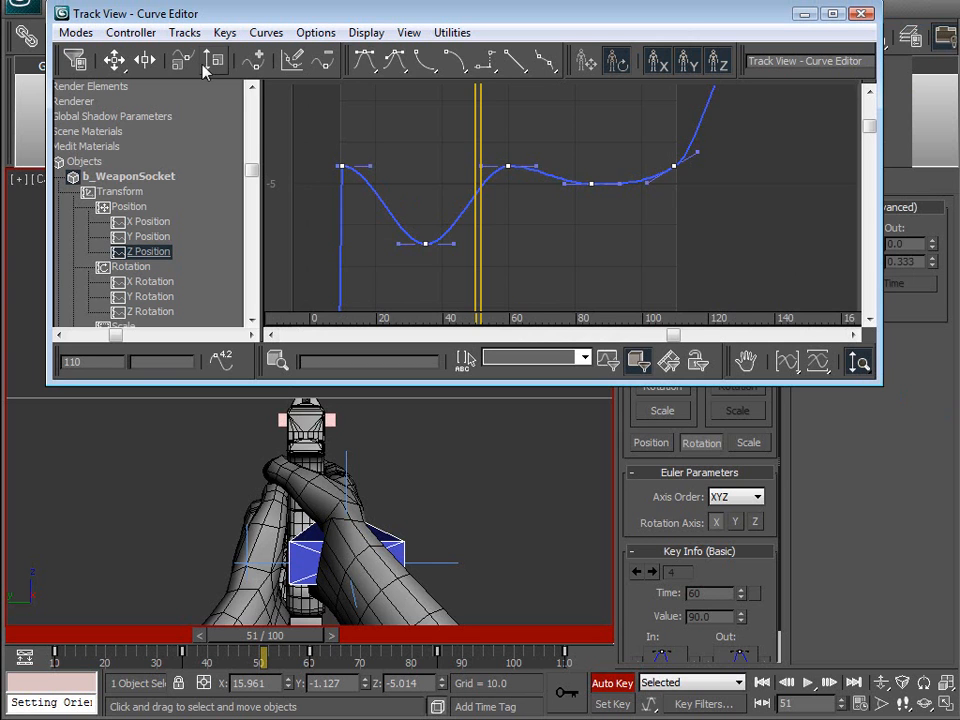
left_click(425, 244)
left_click_drag(425, 244, 426, 180)
left_click(409, 214)
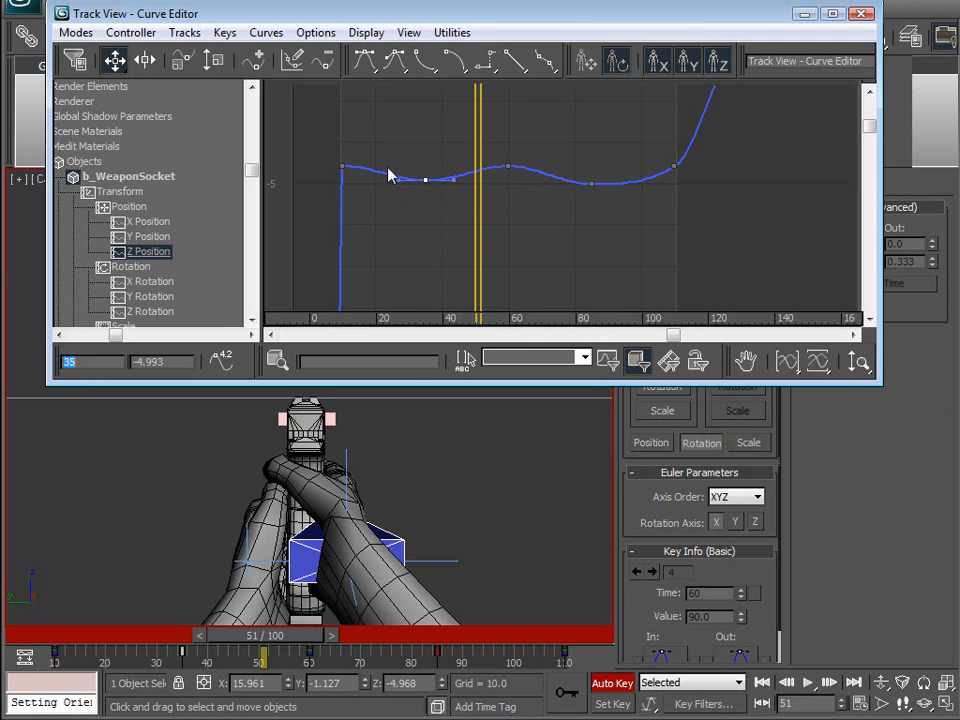
Step: Adjust the incoming tangent of the Z Position key at frame 110 until it is nearly level
left_click(592, 184)
left_click(674, 166)
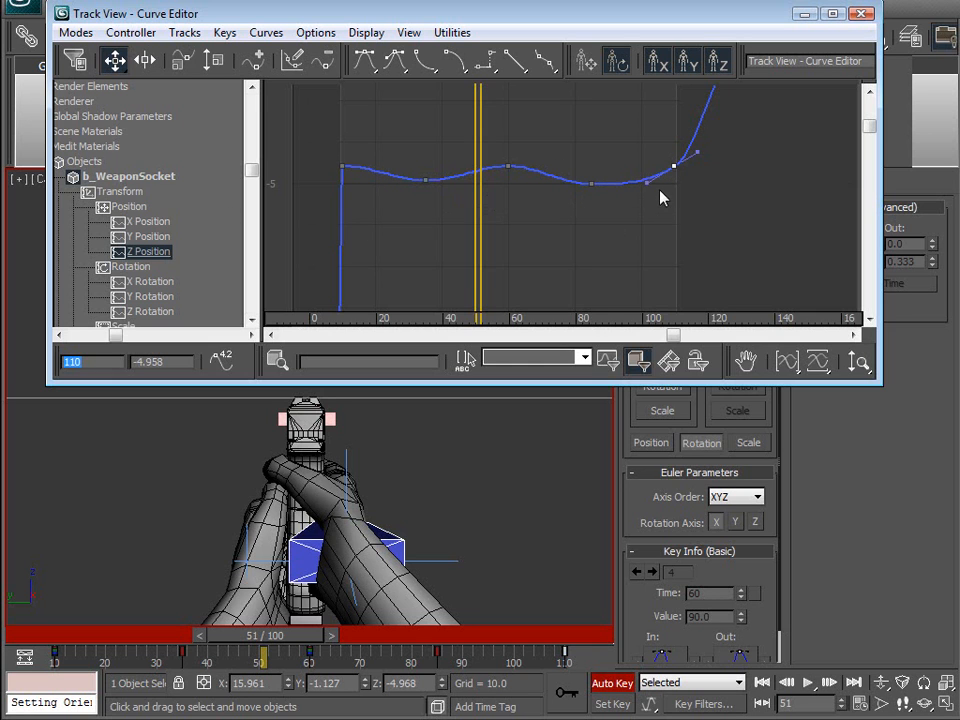
left_click_drag(650, 182, 645, 169)
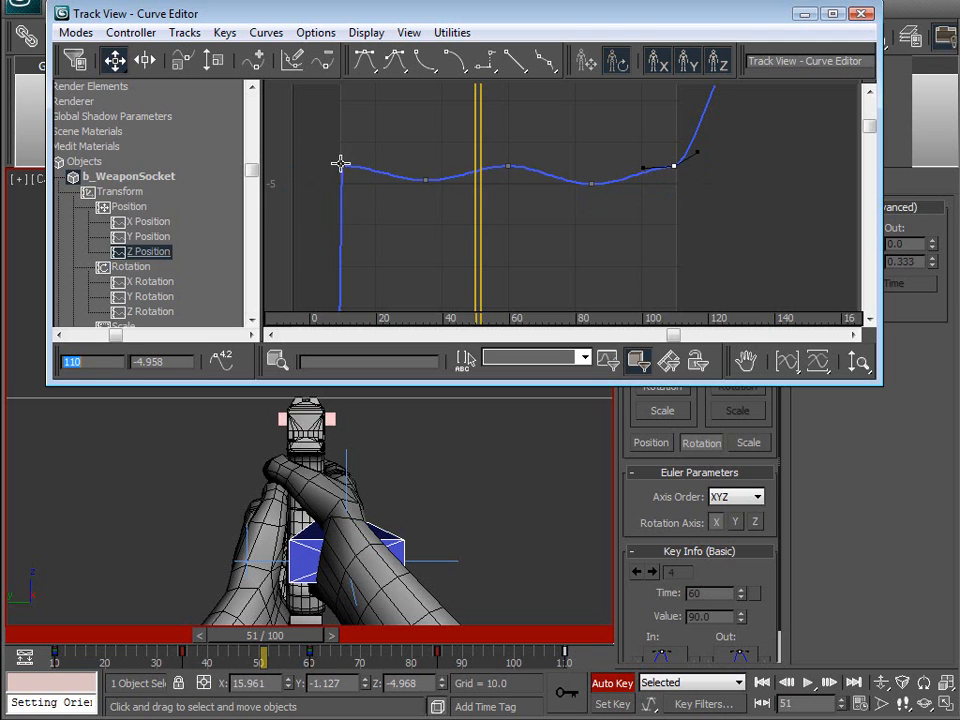
left_click_drag(644, 165, 651, 183)
left_click_drag(651, 183, 647, 270)
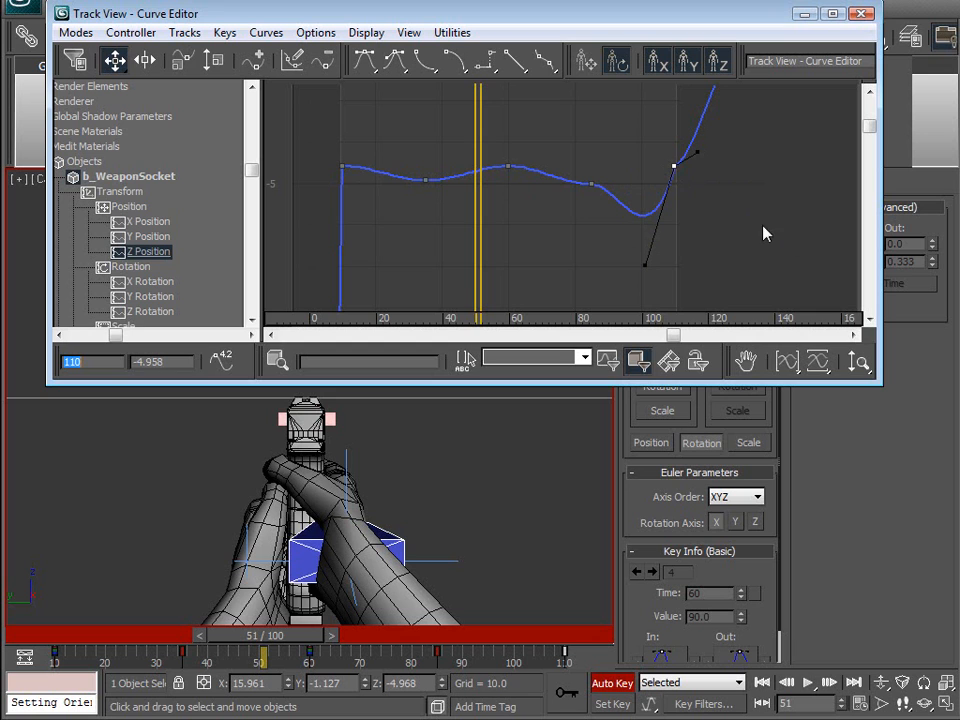
left_click_drag(643, 266, 652, 172)
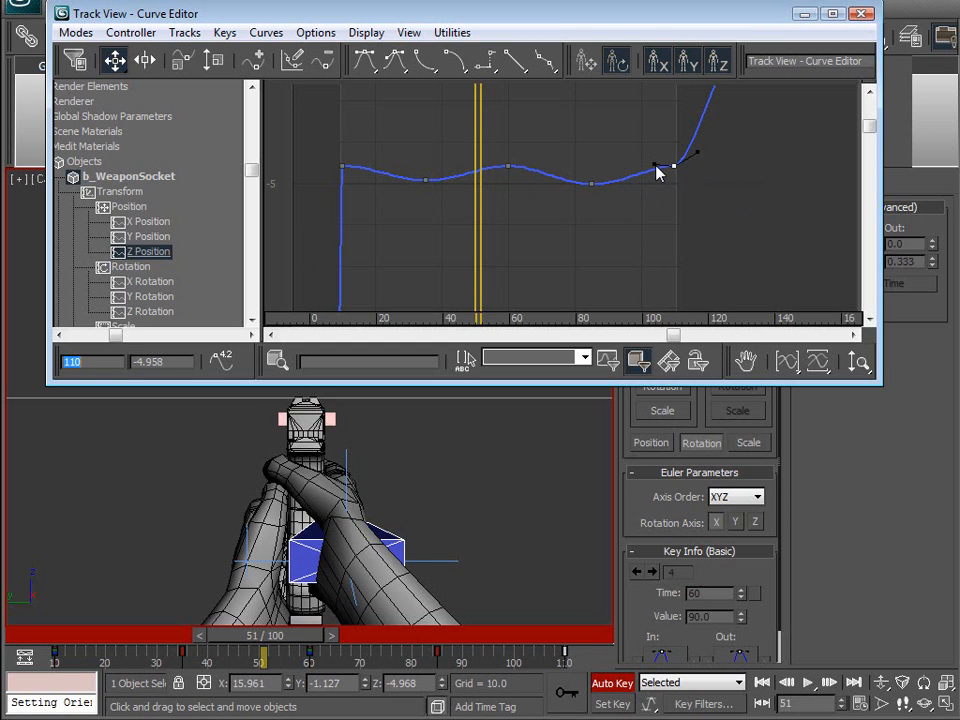
Step: Delete the Y Position keys at frames 35 and 85 to smooth the sideways sway curve
left_click(150, 237)
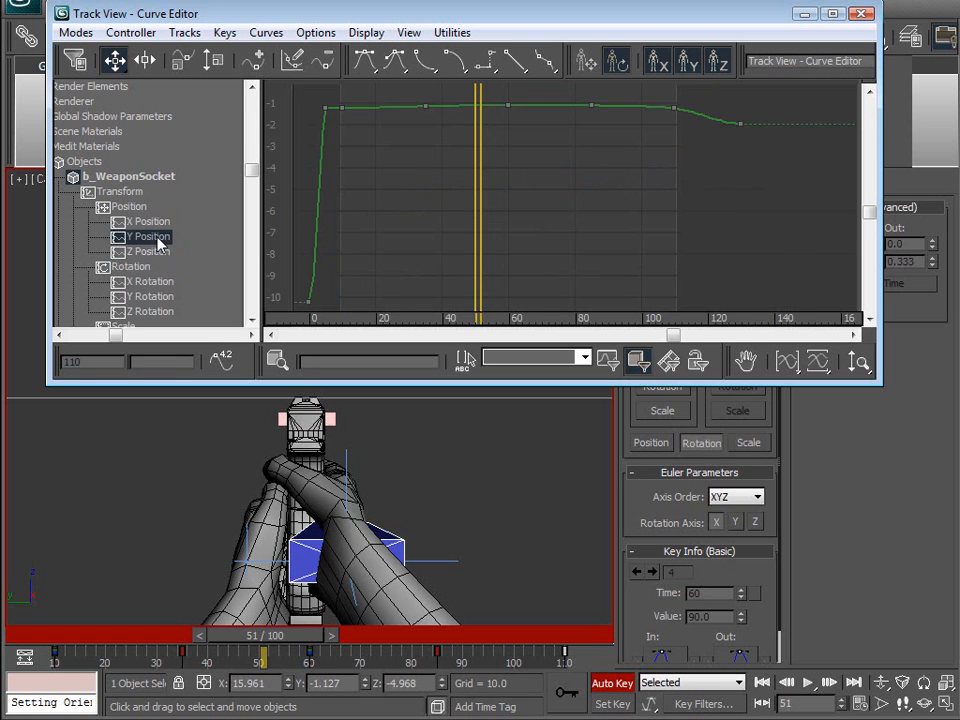
middle_click_drag(394, 163, 413, 248)
left_click(860, 362)
left_click_drag(547, 236, 578, 192)
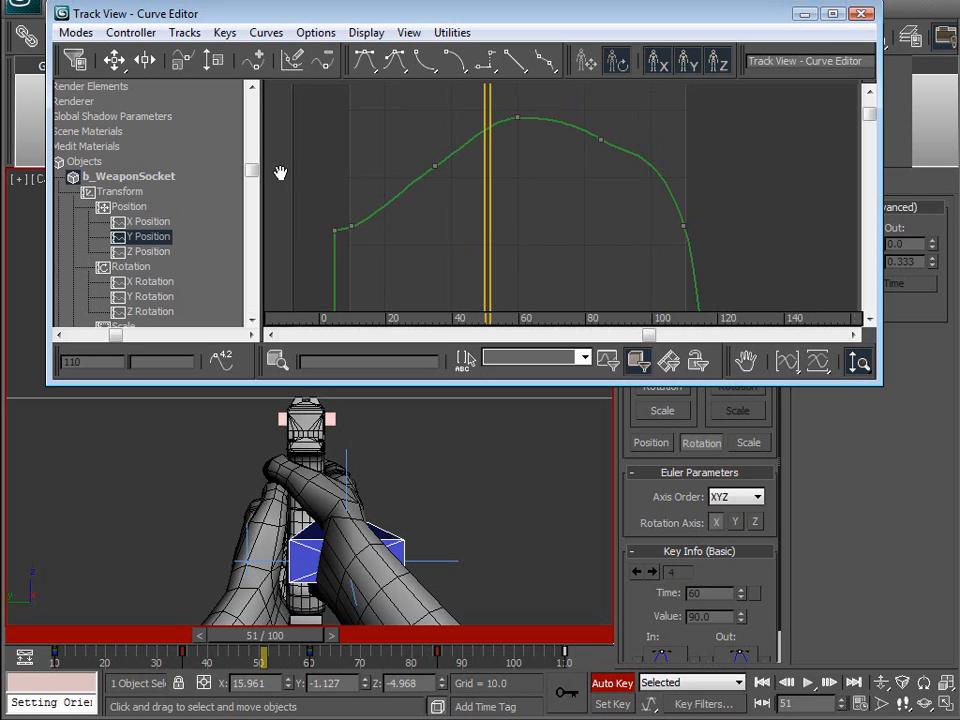
left_click(115, 60)
left_click_drag(378, 176, 657, 140)
key("Delete")
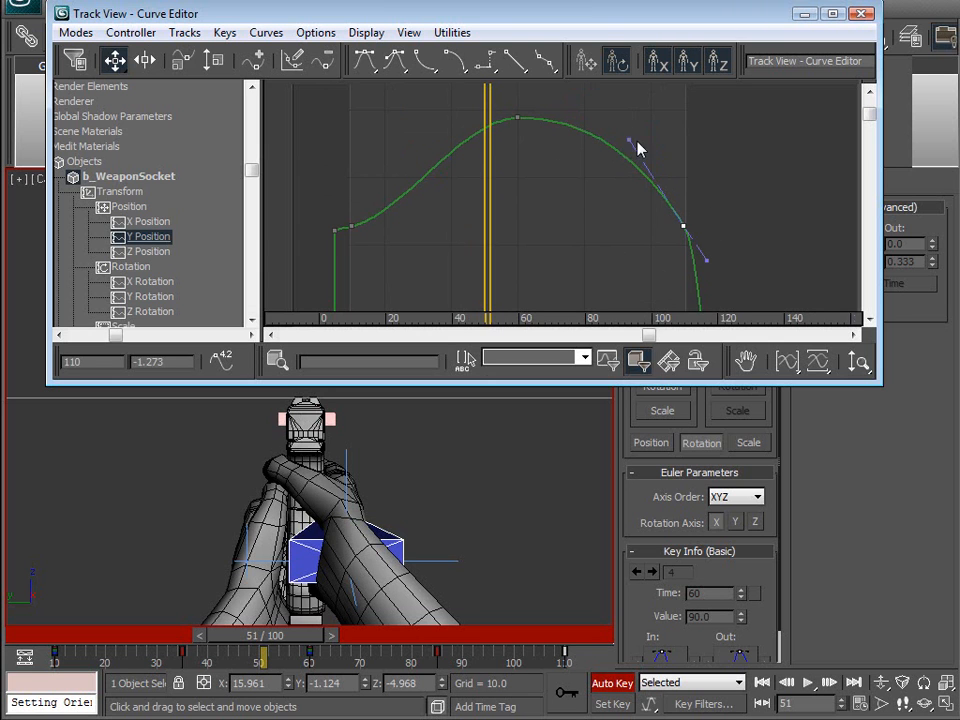
Step: Level the incoming tangent of the Y Position key at frame 110 so the curve eases into the loop end
left_click_drag(630, 147, 591, 307)
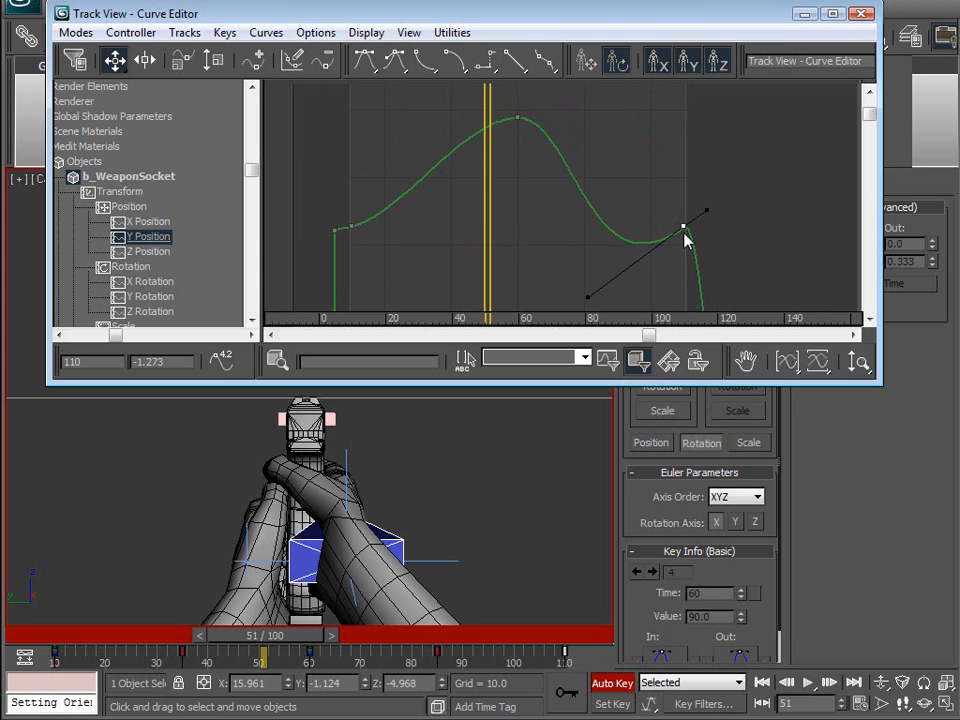
left_click_drag(588, 297, 625, 141)
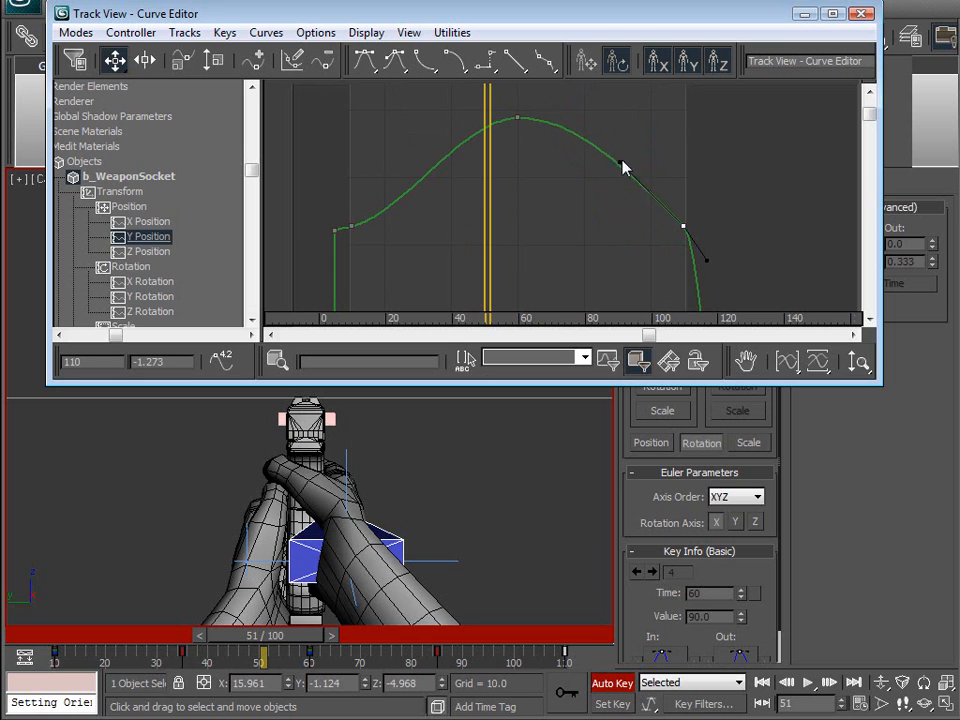
mouse_move(612, 222)
left_mouse_down()
mouse_move(600, 227)
mouse_move(636, 224)
mouse_move(624, 228)
left_mouse_up()
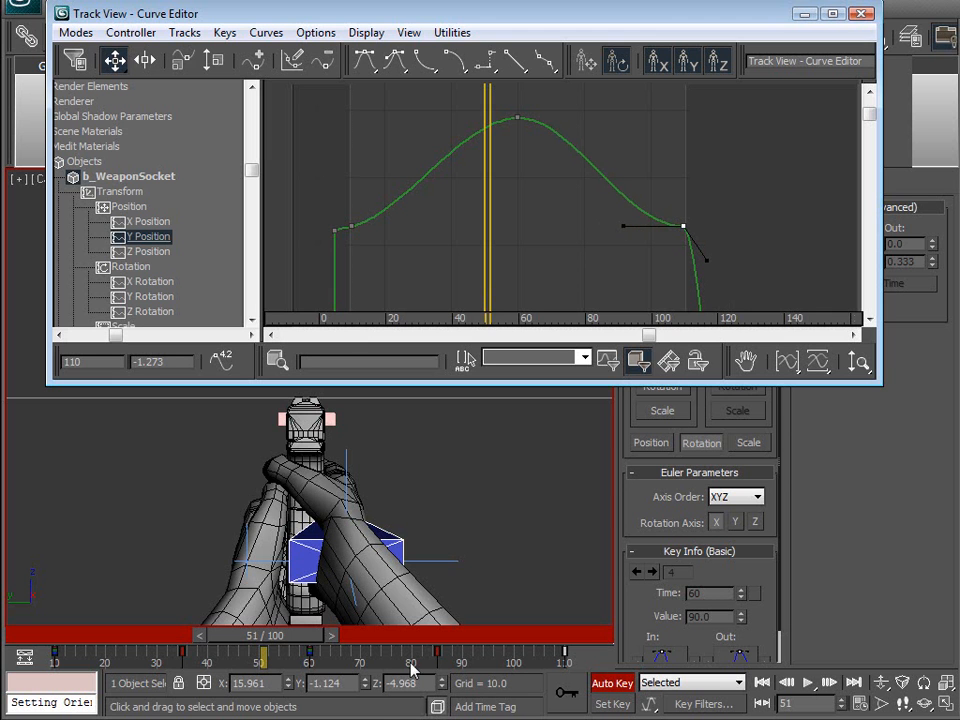
Step: Lower the Y Position key at frame 60 to about -1.204, checking the sideways sway by scrubbing and playback
mouse_move(288, 640)
left_mouse_down()
mouse_move(246, 634)
mouse_move(574, 604)
mouse_move(189, 613)
mouse_move(654, 619)
mouse_move(71, 589)
mouse_move(700, 619)
mouse_move(39, 611)
mouse_move(536, 617)
mouse_move(193, 625)
mouse_move(300, 625)
left_mouse_up()
left_click_drag(517, 119, 517, 200)
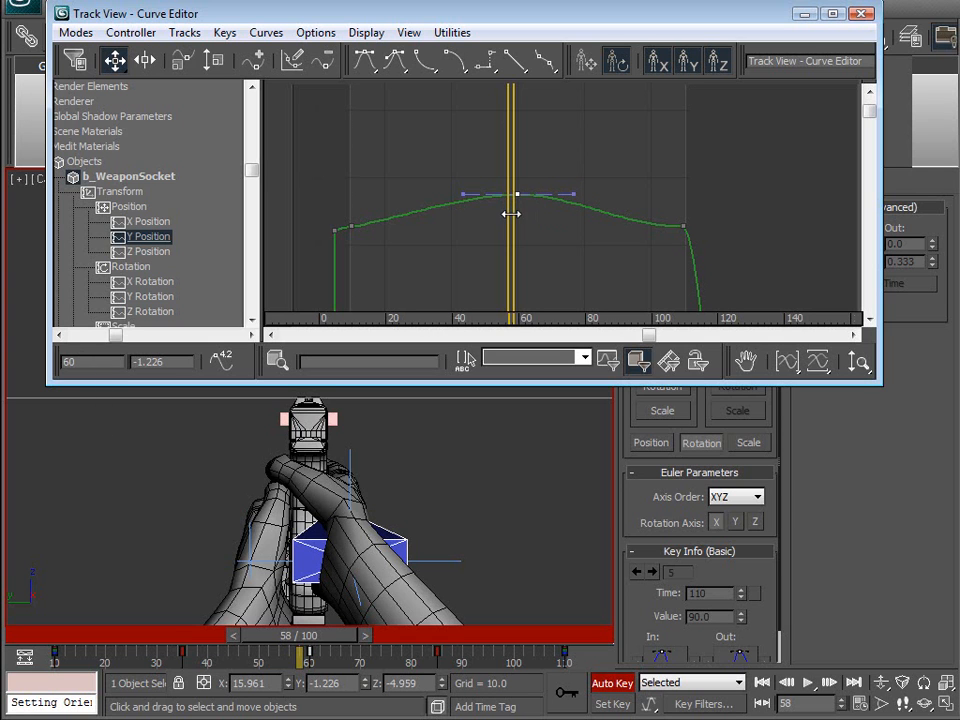
left_click_drag(510, 215, 517, 200)
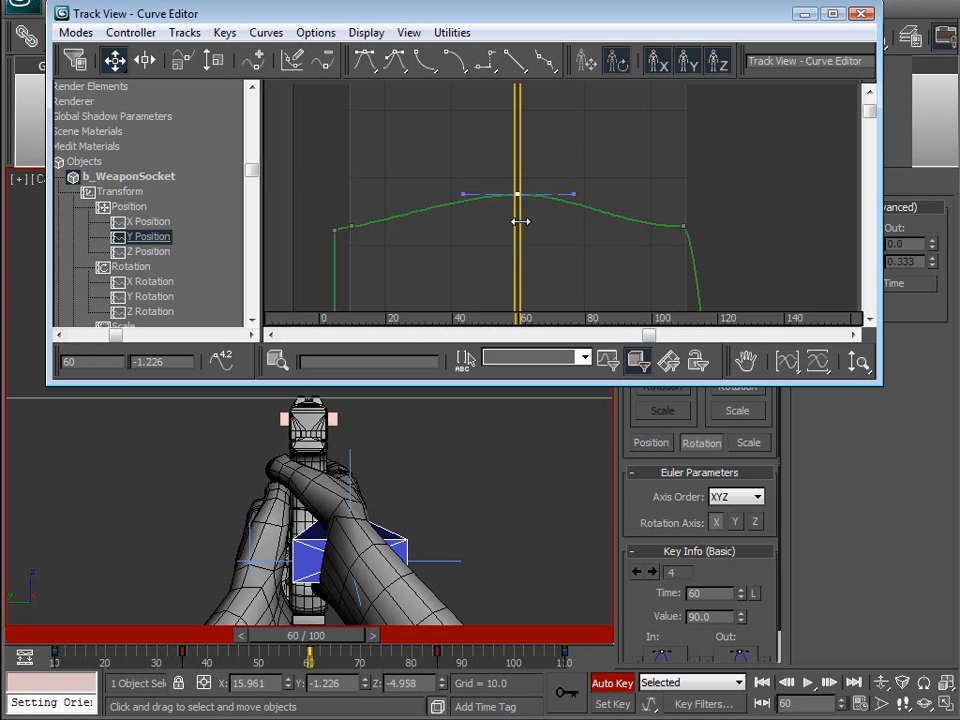
left_click_drag(512, 259, 355, 300)
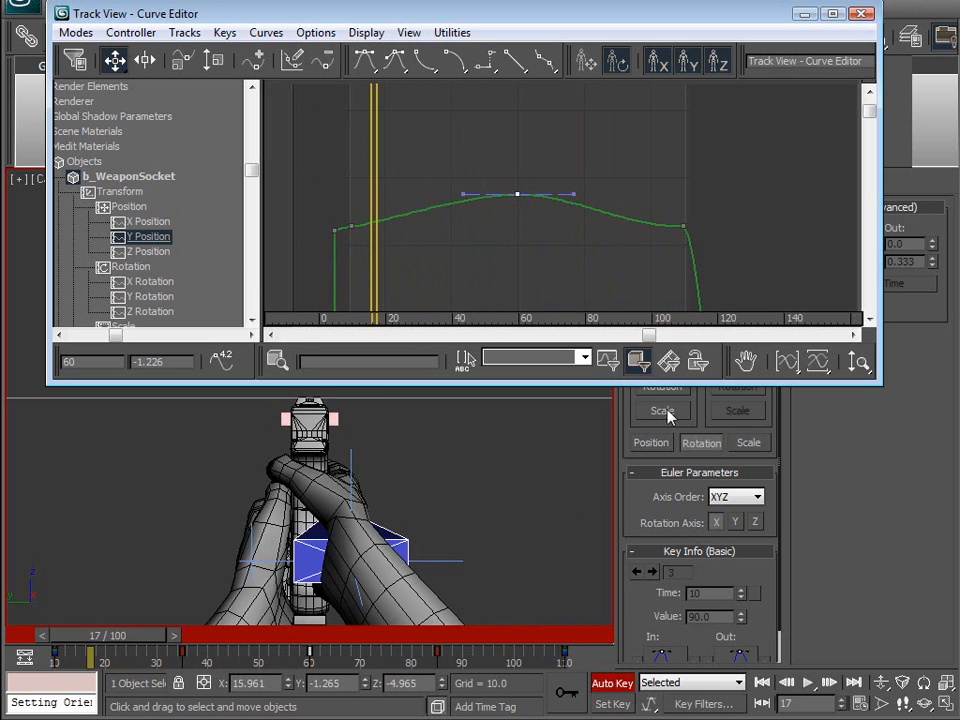
left_click(824, 684)
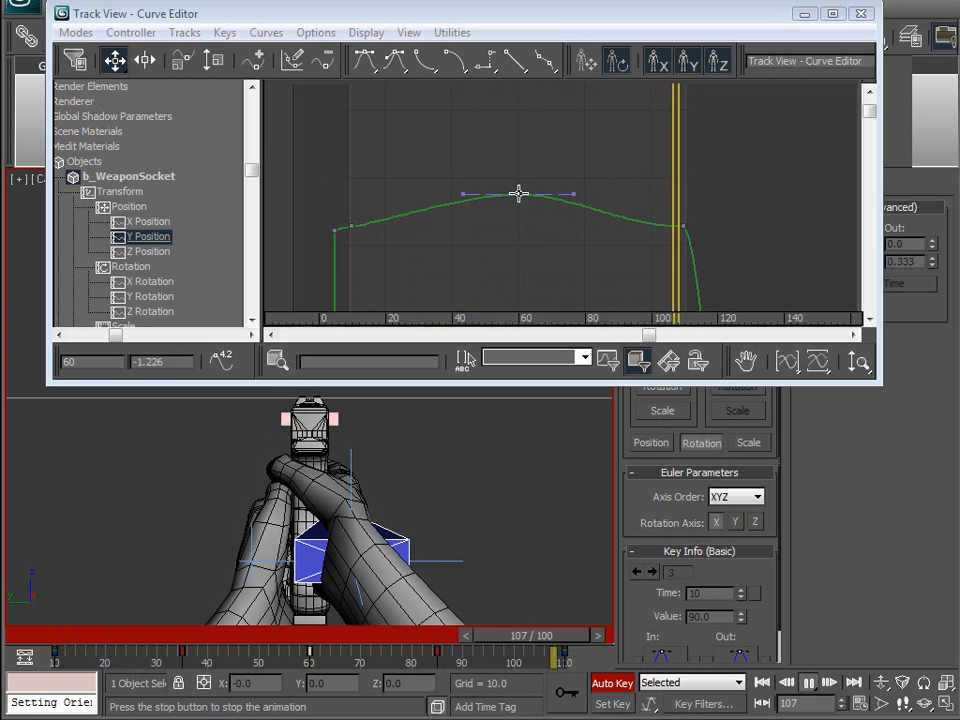
left_click_drag(518, 194, 519, 180)
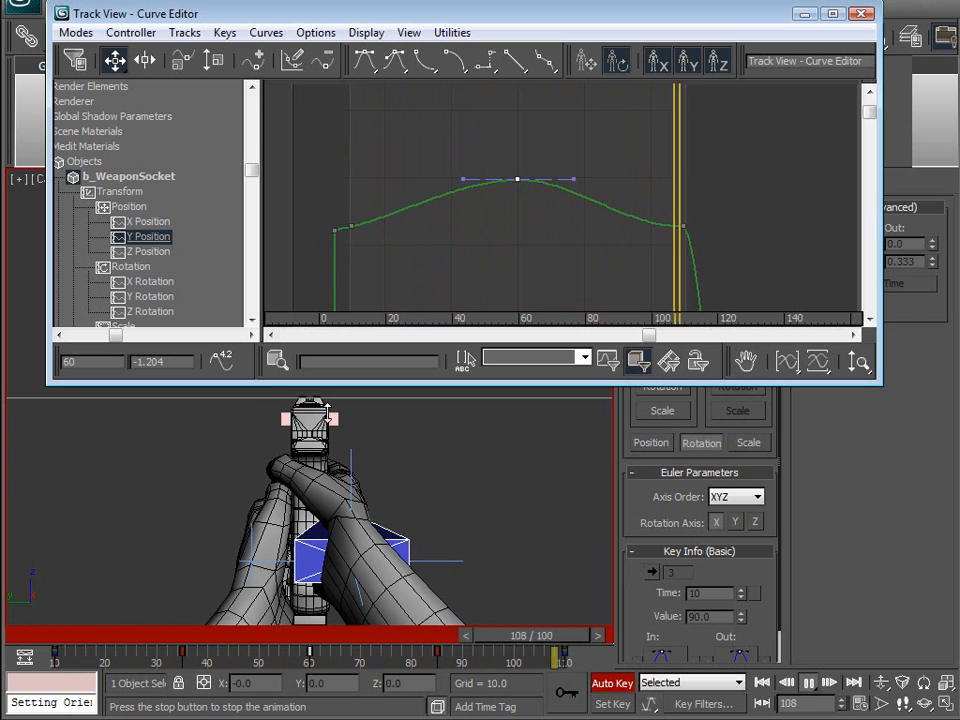
Step: Lower the Z Position key of the first dip to about -5.001 to match the second dip, keeping its time at frame 35
left_click(150, 252)
middle_click_drag(556, 180, 621, 235)
left_click(859, 361)
left_click_drag(529, 231, 529, 123)
middle_click_drag(528, 123, 540, 255)
left_click_drag(540, 255, 538, 150)
left_click_drag(540, 274, 570, 227)
left_click(115, 60)
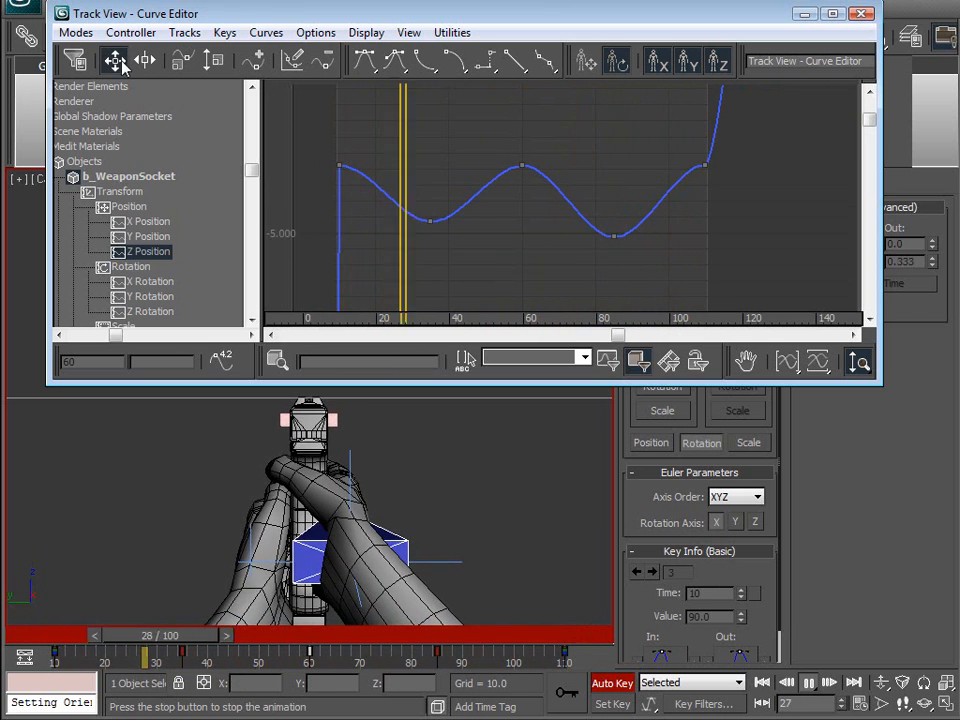
left_click(431, 219)
left_click_drag(431, 222, 433, 233)
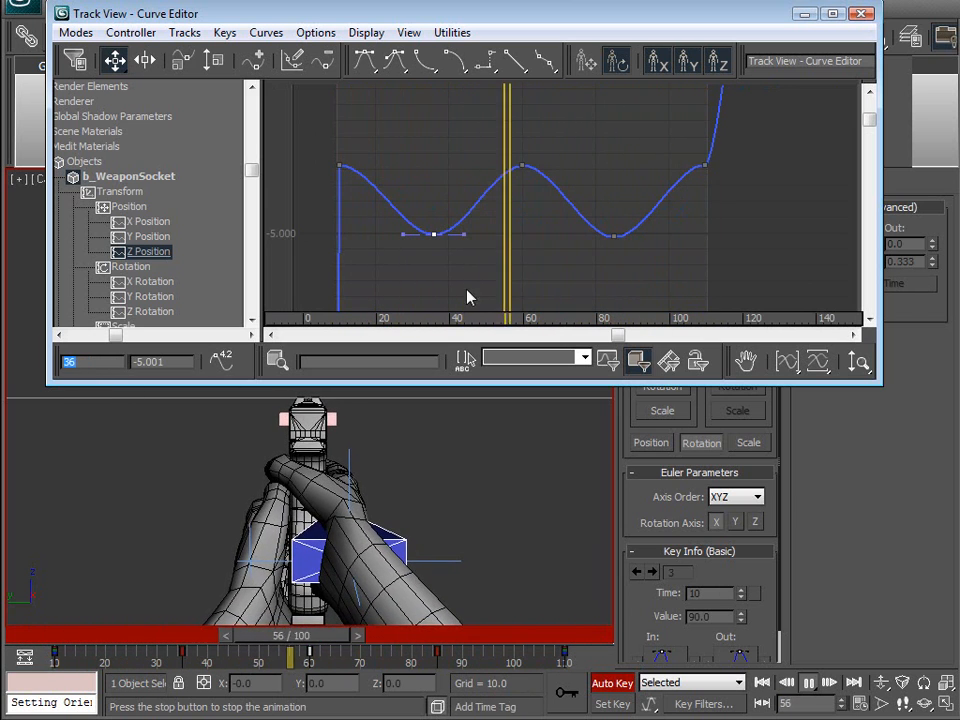
left_click(809, 682)
double_click(65, 361)
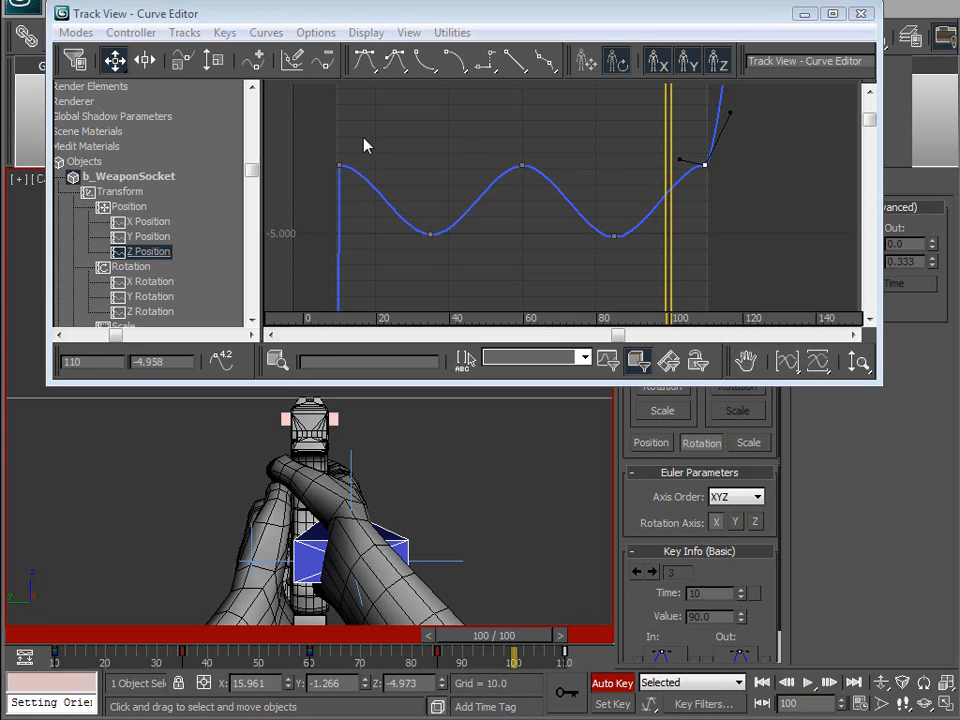
Step: Compare the Z Position keys at frames 10, 85 and 110 and inspect the overall Y Position curve
left_click_drag(329, 151, 352, 196)
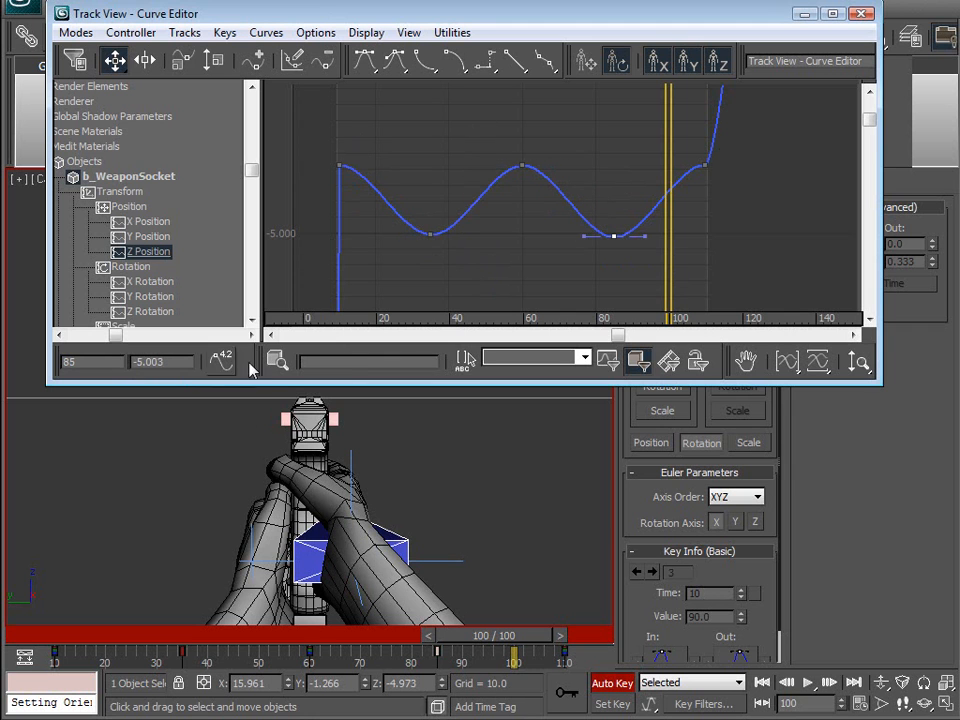
left_click(705, 163)
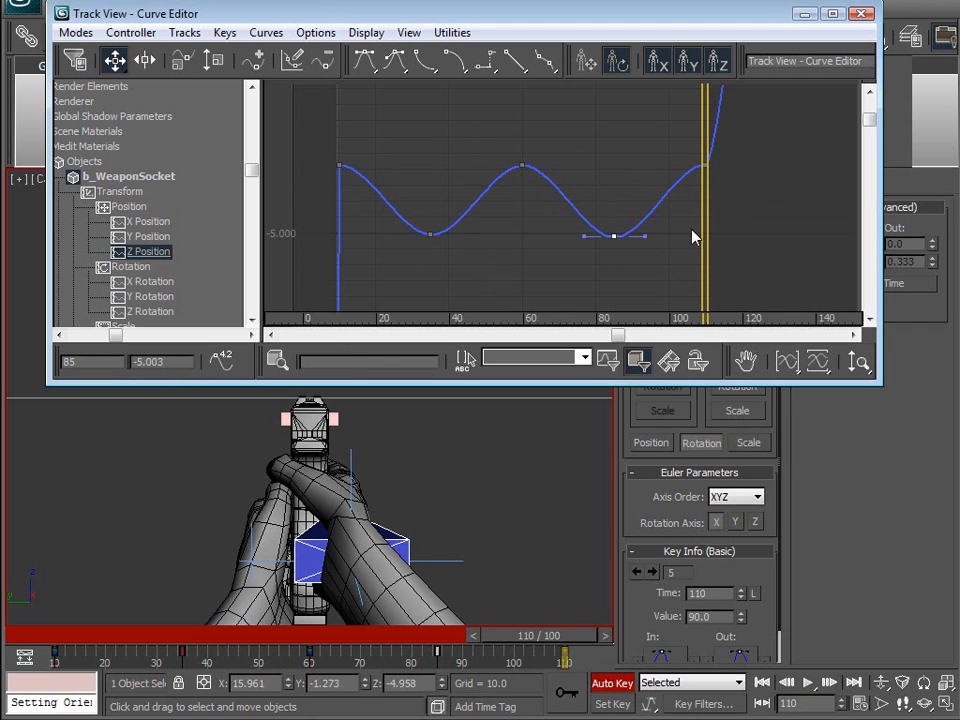
left_click_drag(701, 236, 523, 250)
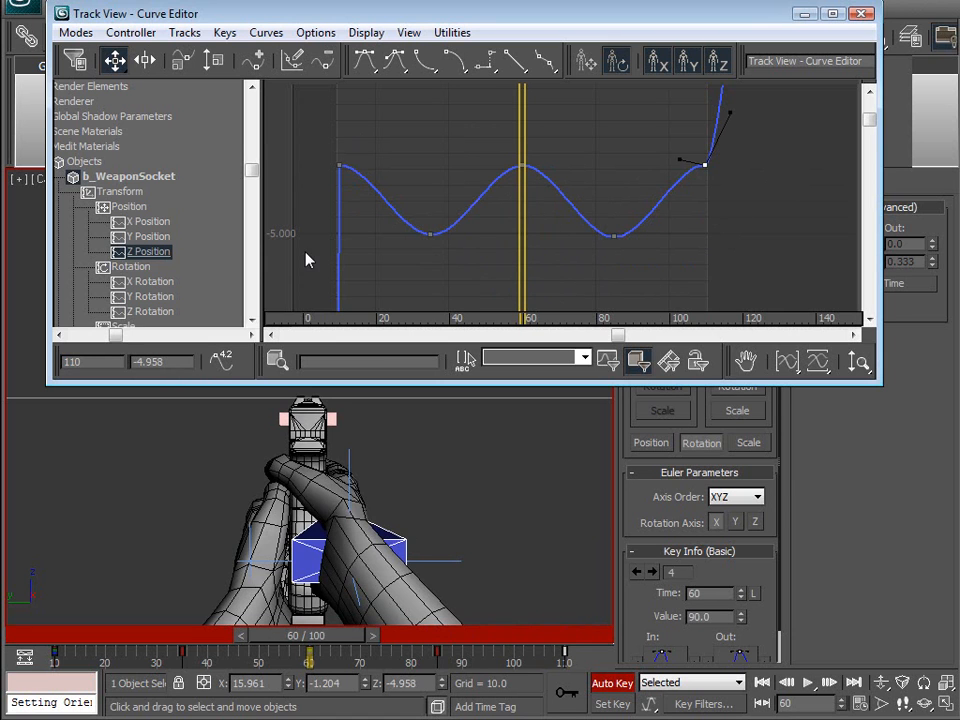
left_click(150, 236)
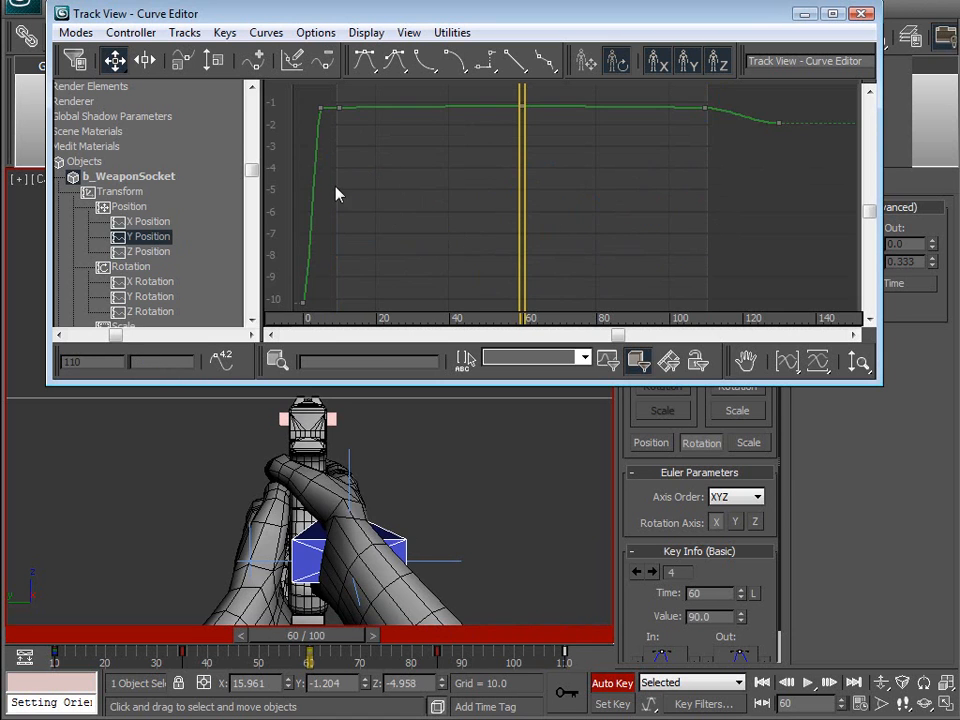
left_click_drag(335, 212, 335, 210)
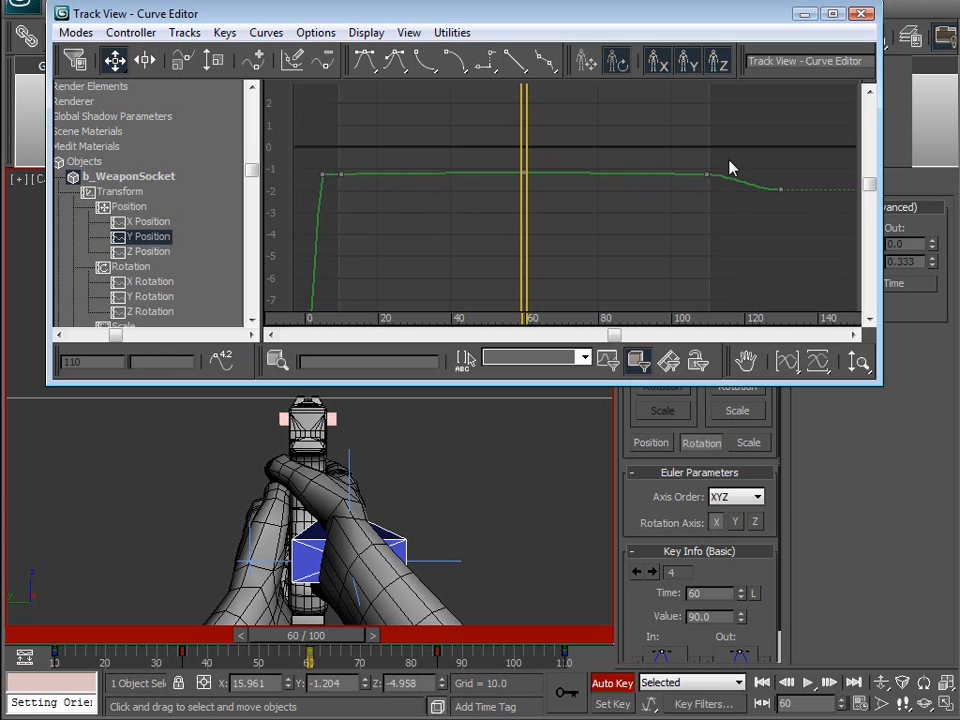
Step: Close the Curve Editor and play back the sway loop in the camera view, ending at frame 10
left_click(862, 14)
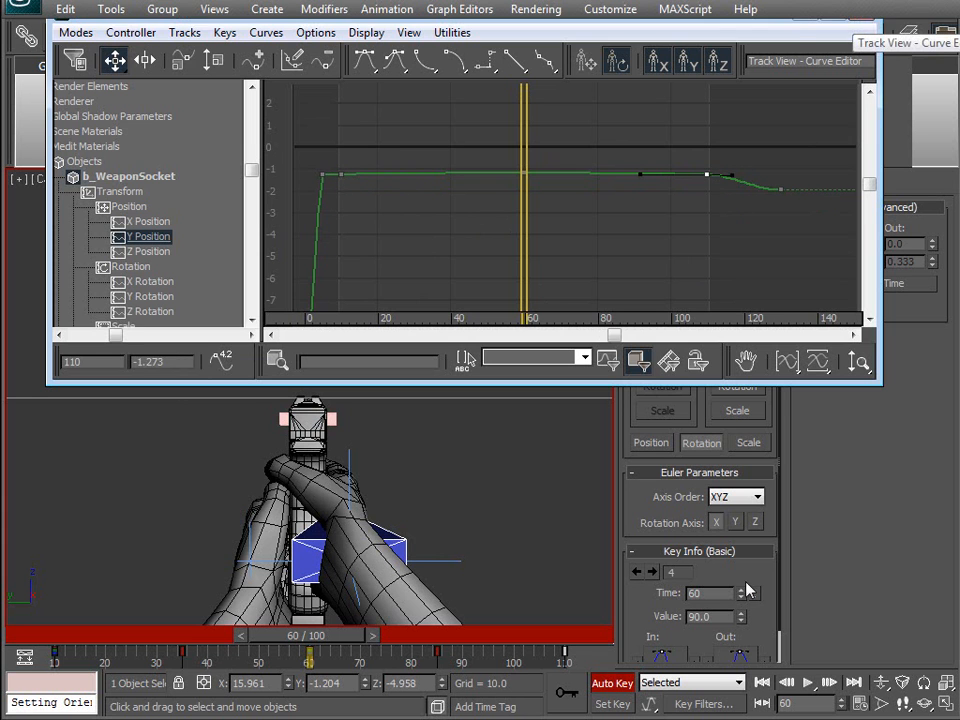
left_click(808, 682)
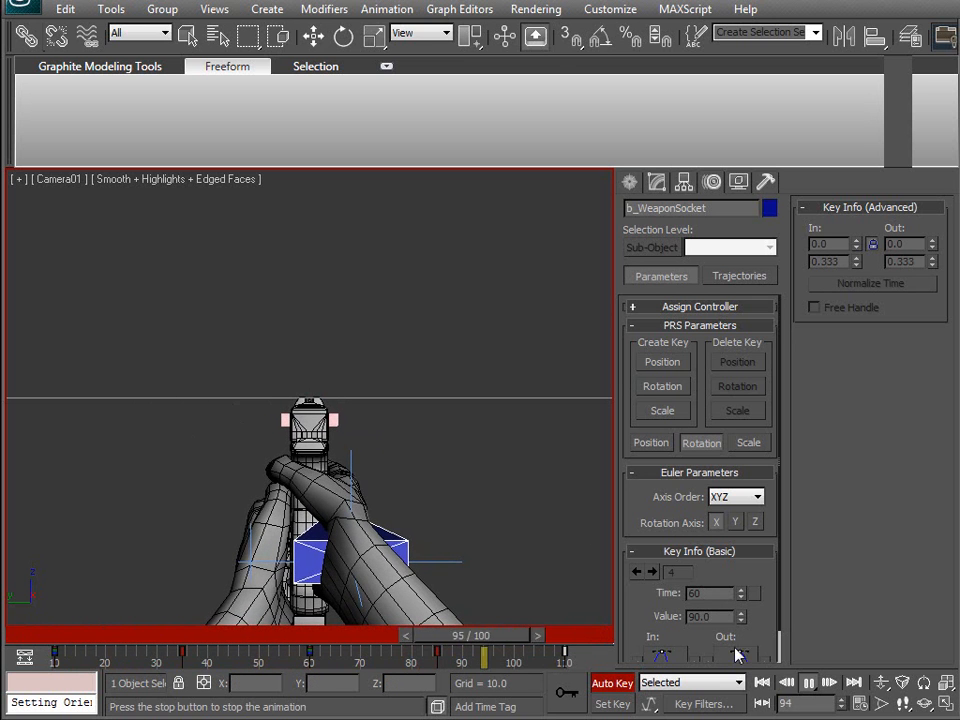
left_click(810, 688)
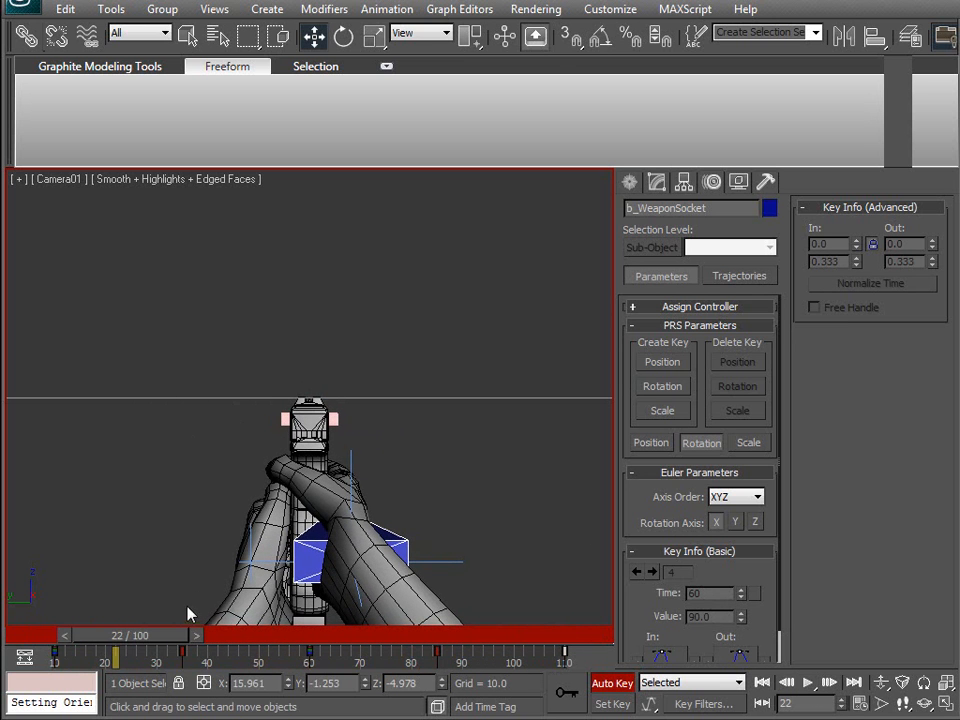
left_click_drag(170, 641, 86, 636)
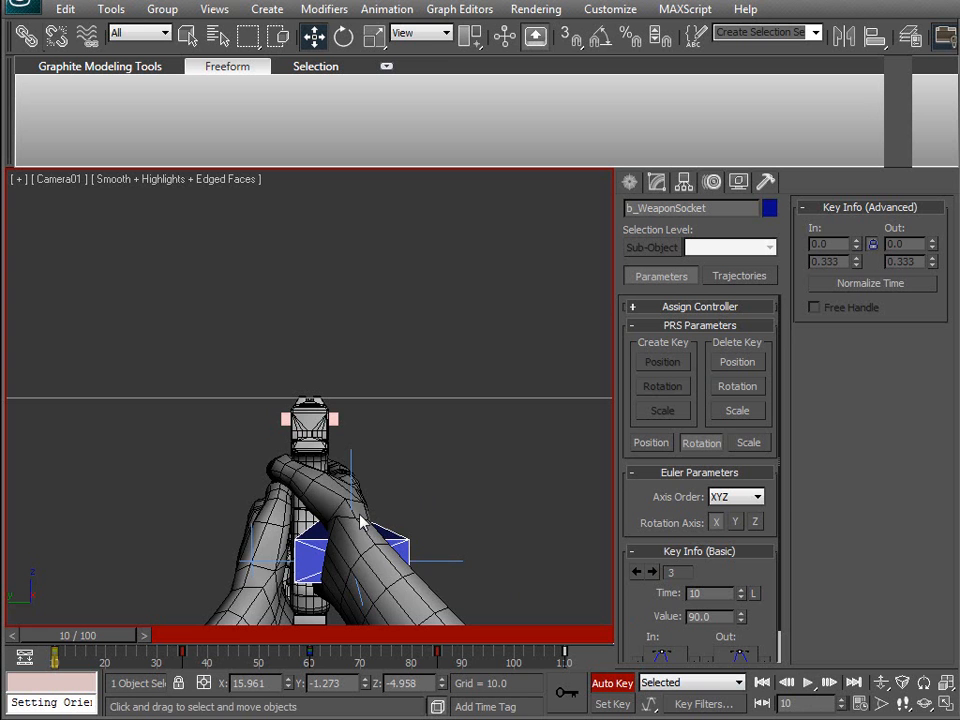
Step: Show the pistol and arms from the side in a Perspective view and set the transform centre to b_WeaponSocket's pivot point
key("p")
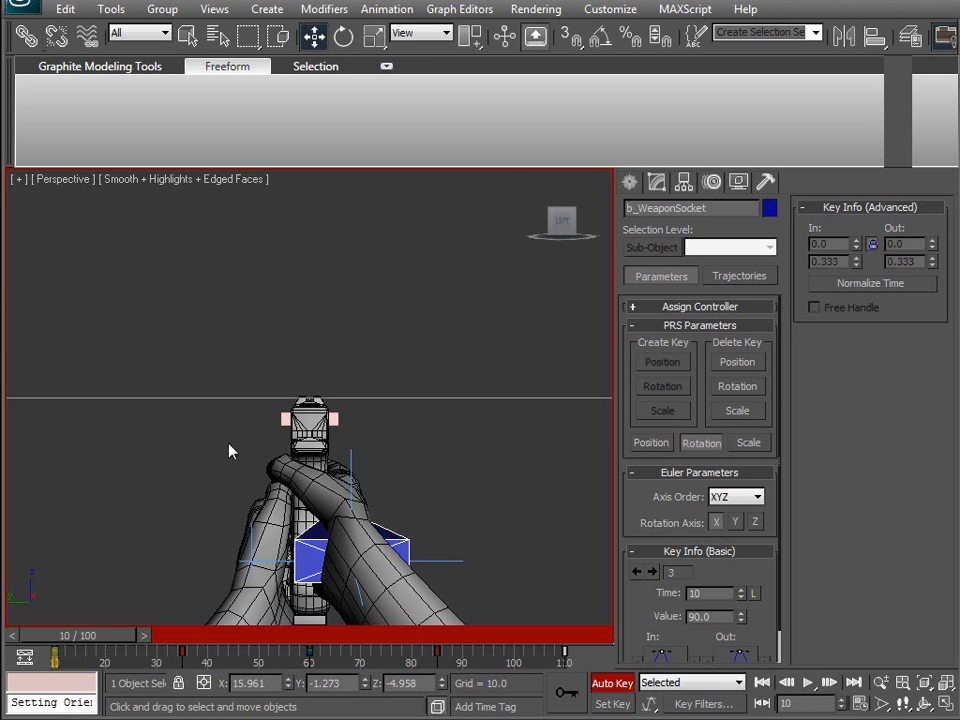
scroll(306, 437, "up", 5)
scroll(311, 443, "down", 5)
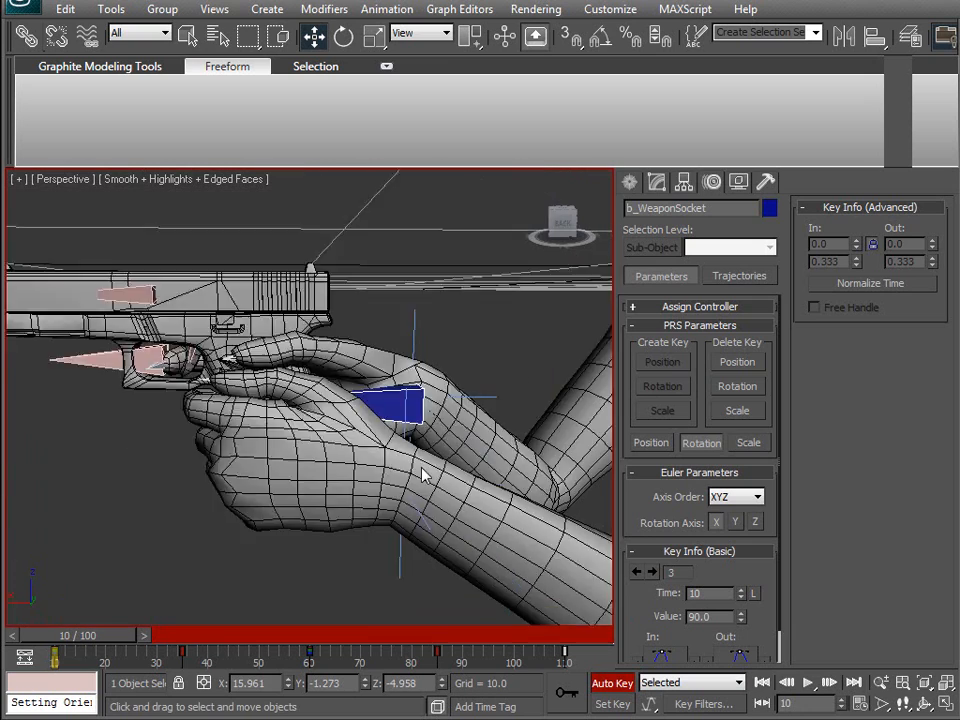
middle_click_drag(422, 477, 182, 643, "alt")
middle_click_drag(297, 437, 270, 491, "alt")
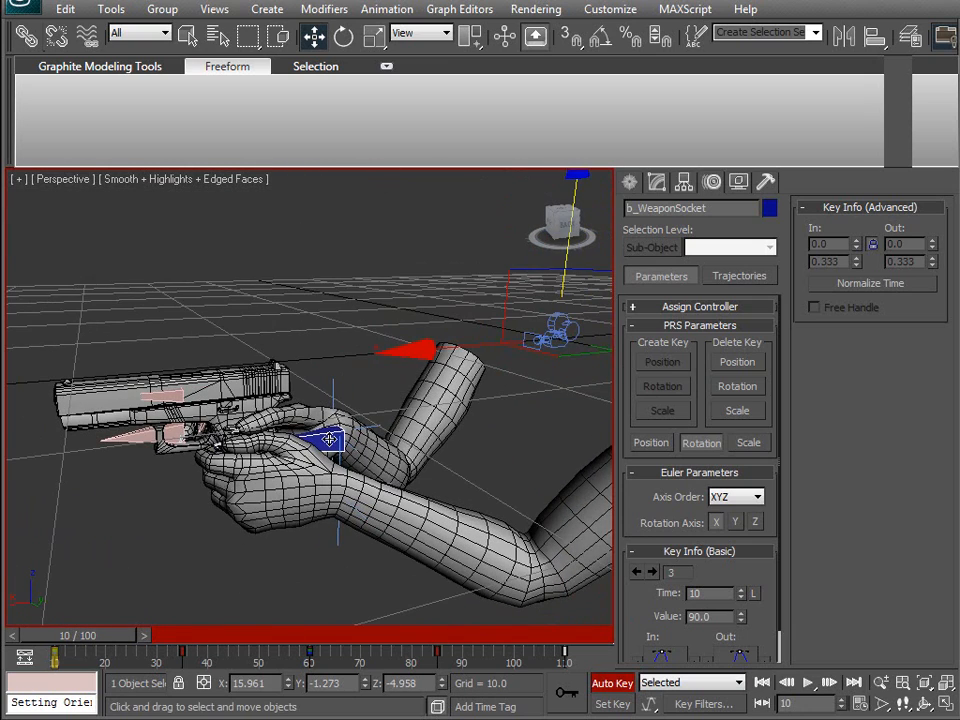
left_click_drag(468, 38, 476, 62)
middle_click_drag(247, 444, 218, 440, "alt")
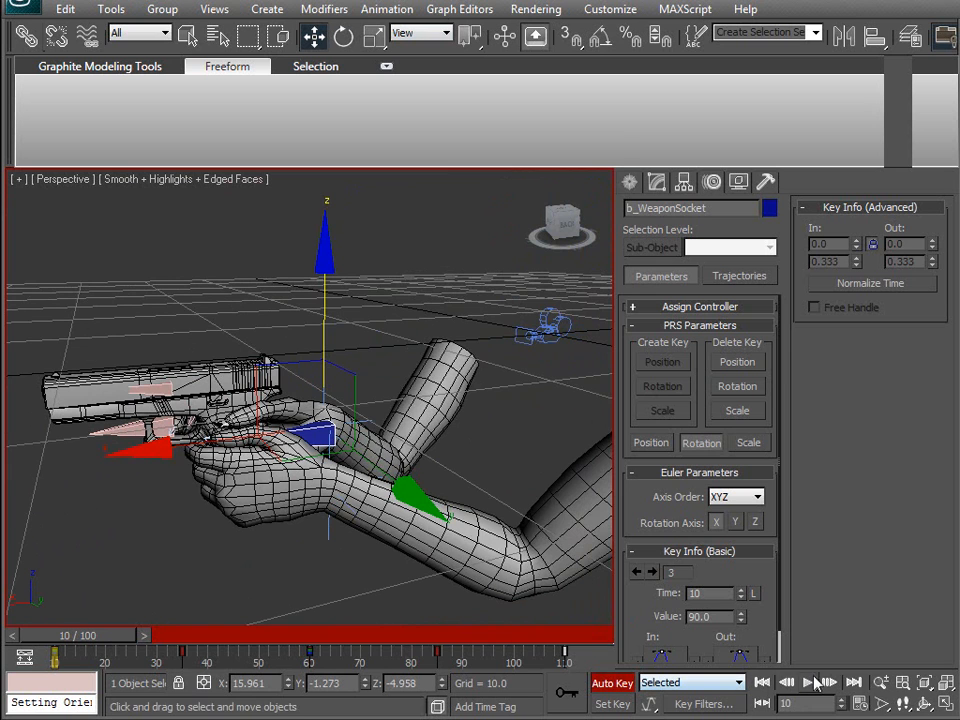
Step: Set the animation range to start at frame 0 and end at frame 130, staying on frame 10
right_click(806, 688)
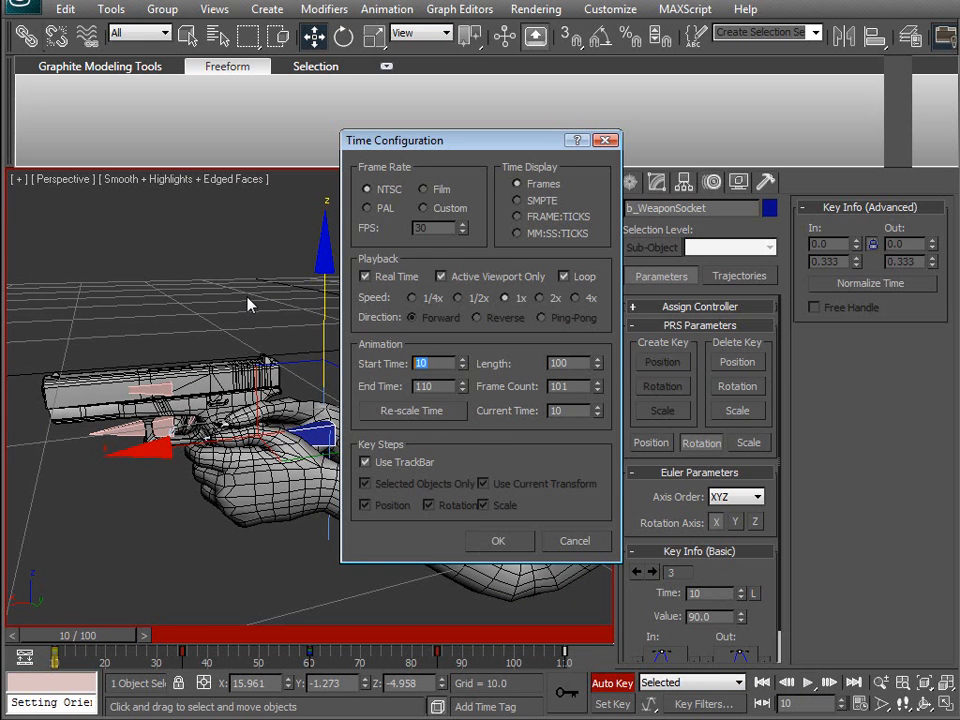
key("Tab")
type("1")
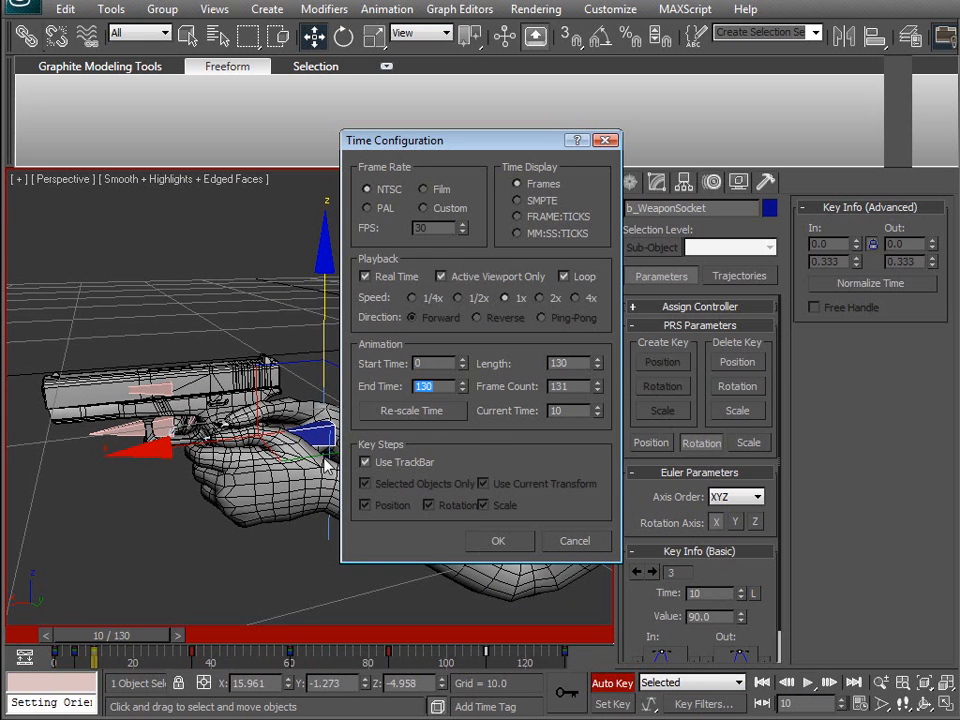
left_click(516, 546)
mouse_move(133, 641)
left_mouse_down()
mouse_move(45, 636)
mouse_move(115, 636)
left_mouse_up()
Step: Move b_WeaponSocket back along X to about 8.744 and show Camera01 with safe frames beside the Perspective view
middle_click_drag(180, 488, 175, 475)
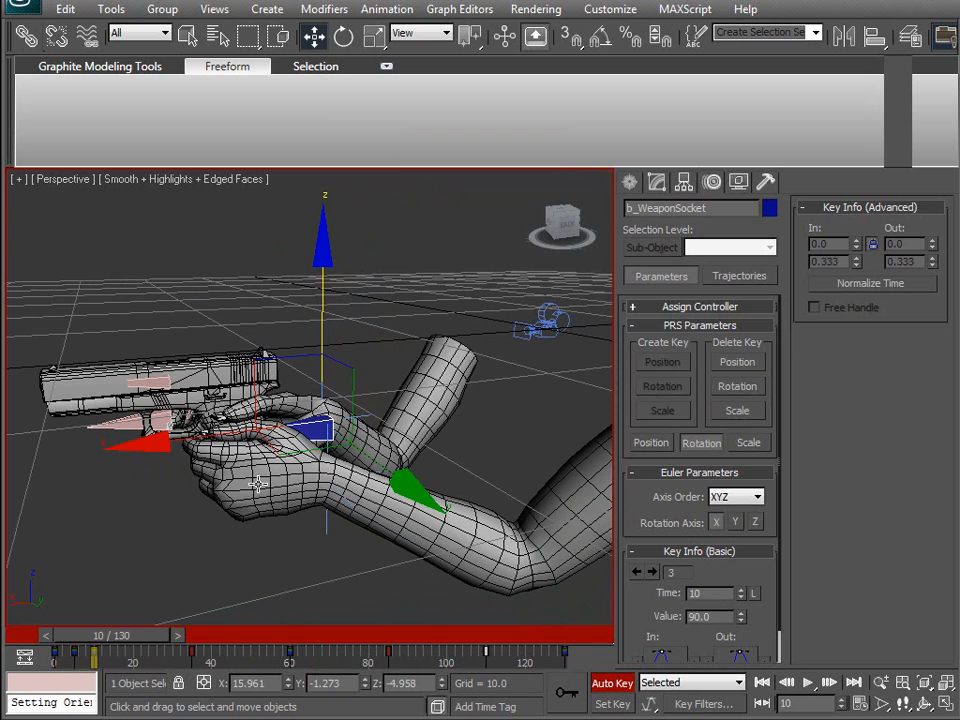
left_click_drag(222, 433, 322, 427)
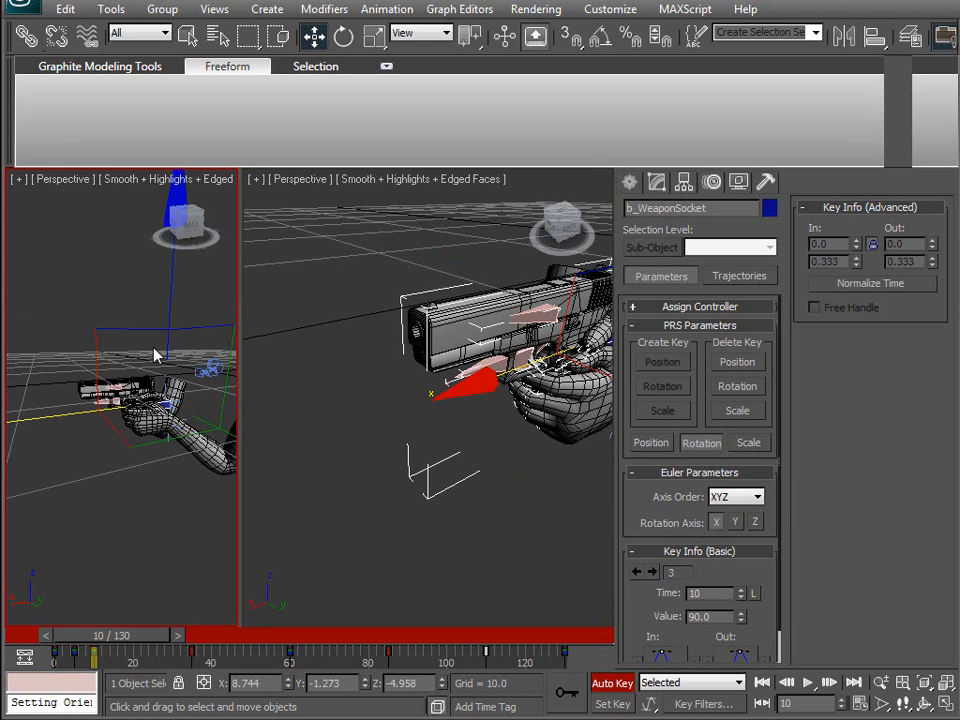
left_click(62, 179)
mouse_move(115, 197)
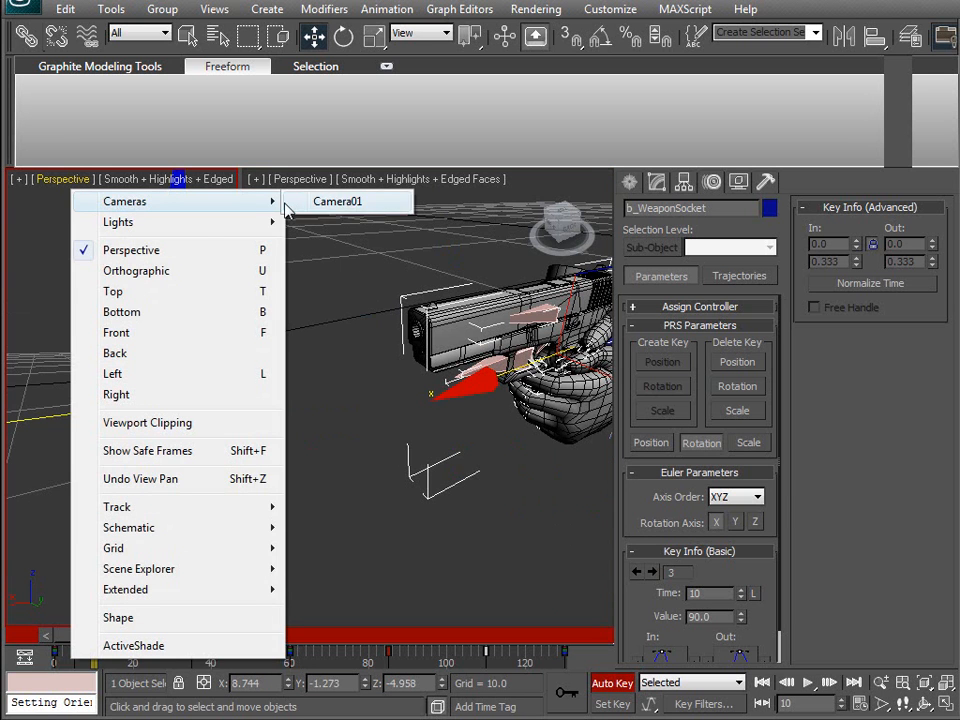
left_click(318, 202)
left_click(71, 185)
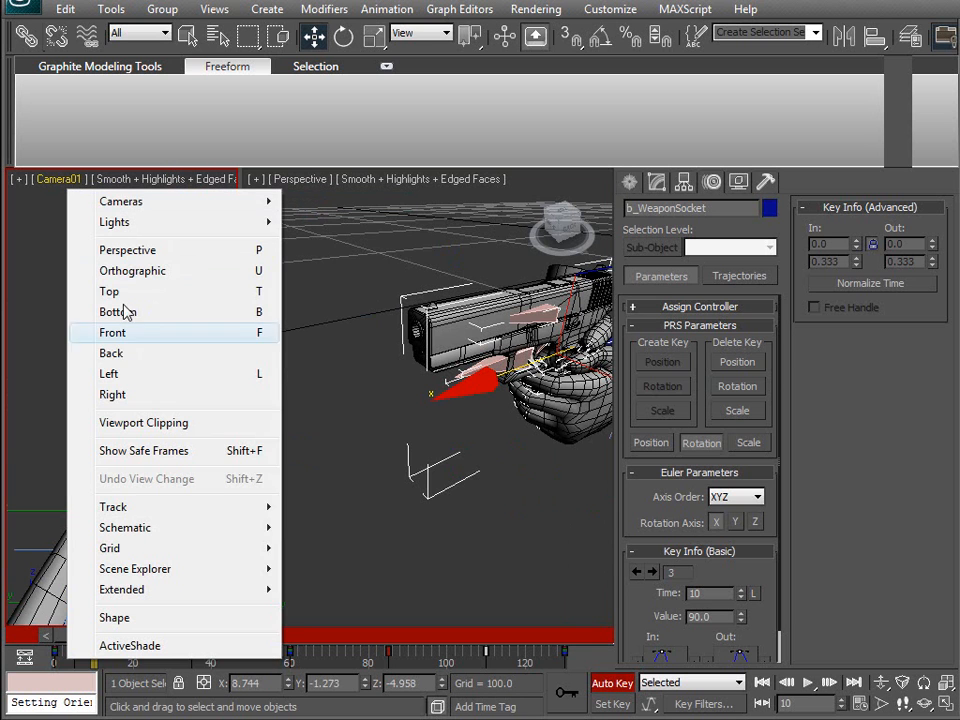
left_click(148, 451)
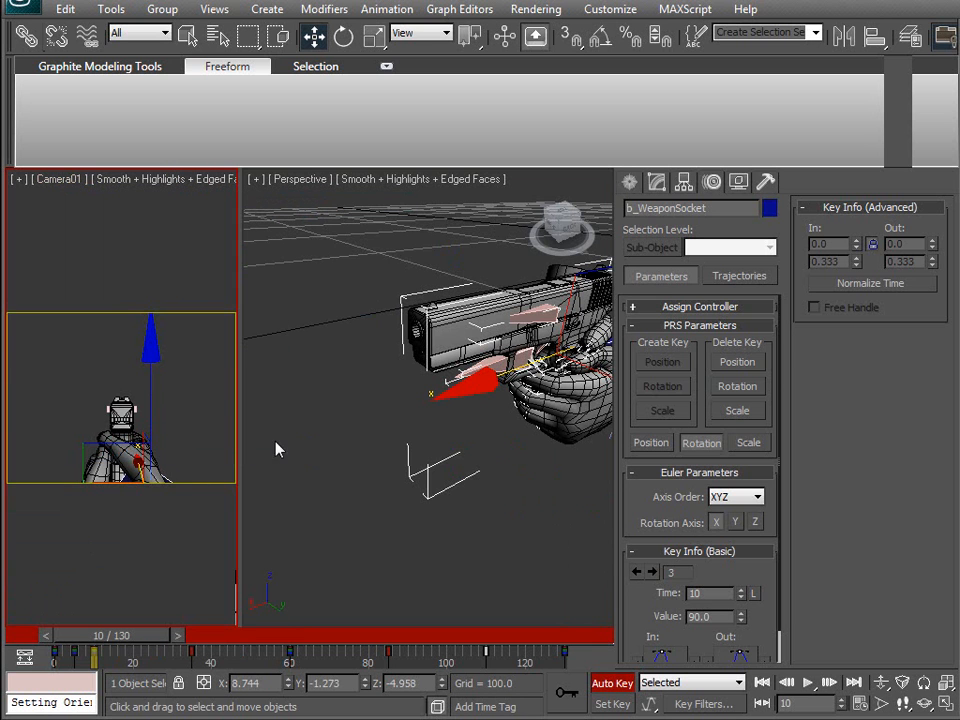
Step: Slide b_WeaponSocket along X to about 6.406 at frame 10, judging the aimed pistol's distance in the Camera01 view
left_click_drag(435, 416, 565, 368)
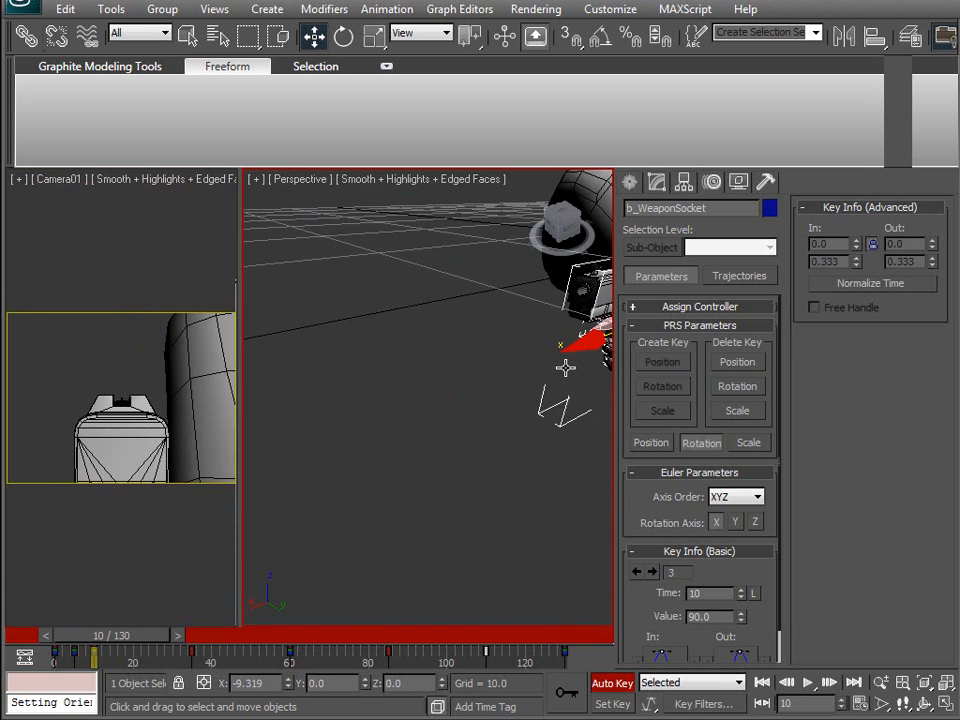
middle_click_drag(565, 368, 378, 468)
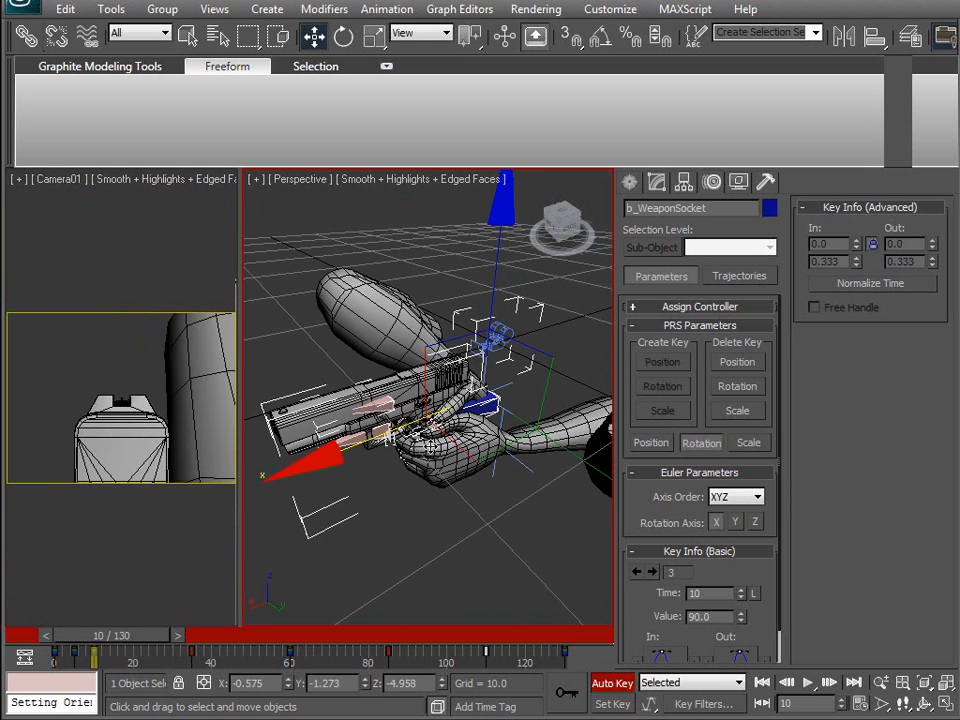
left_click_drag(384, 437, 298, 474)
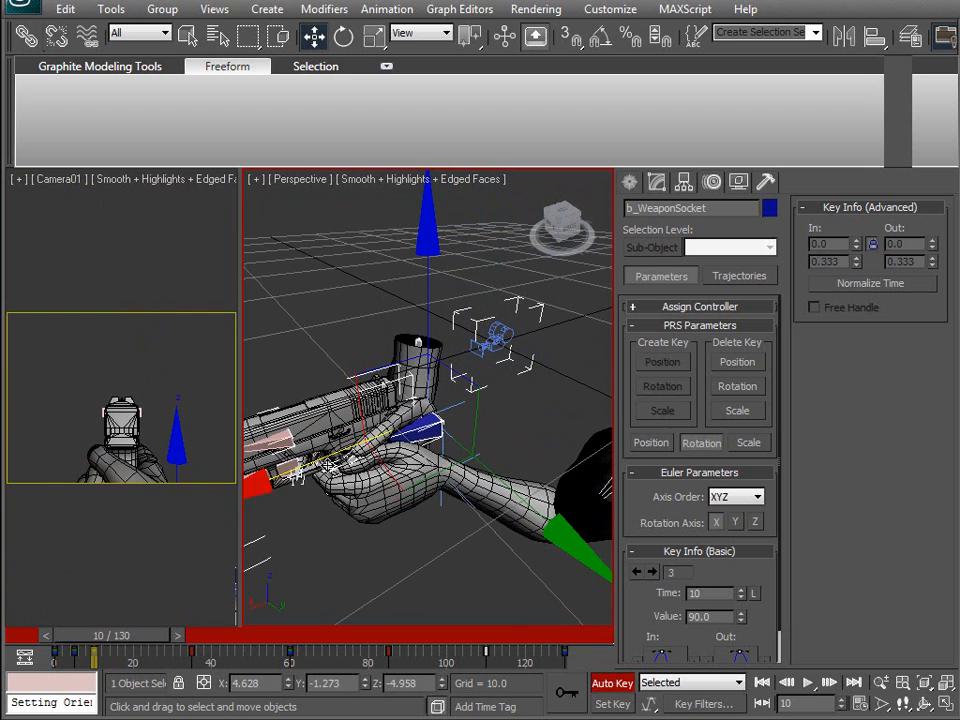
middle_click_drag(395, 398, 433, 384)
left_click_drag(374, 436, 357, 472)
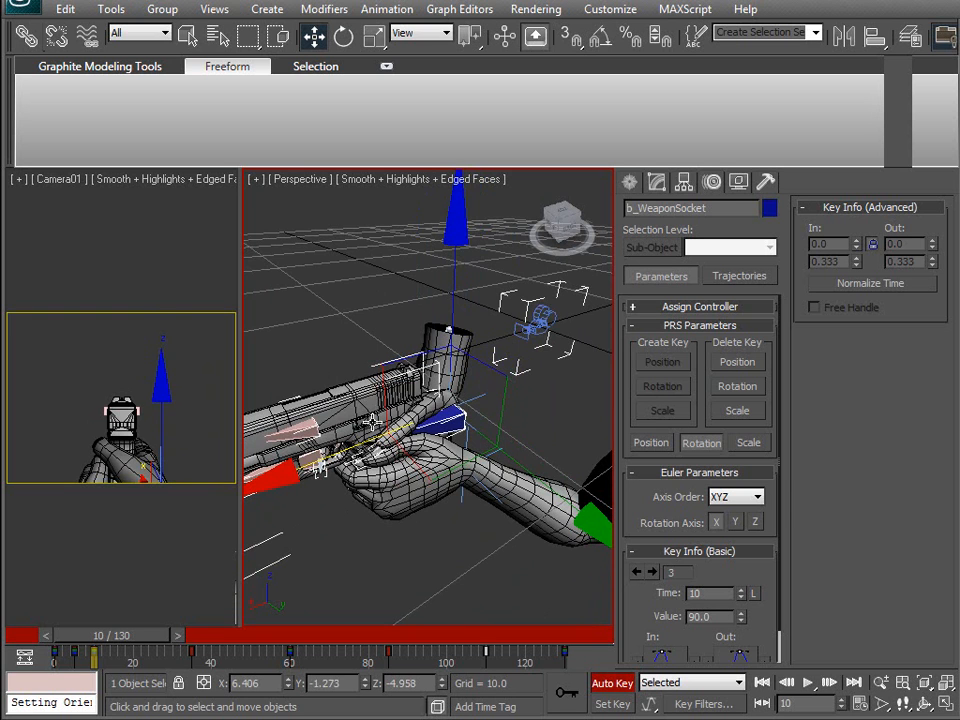
Step: Copy b_WeaponSocket's X position of 6.406 from frame 10 to its keys at frames 60 and 110
mouse_move(405, 494)
middle_mouse_down()
mouse_move(425, 489)
mouse_move(463, 428)
mouse_move(425, 494)
mouse_move(417, 489)
middle_mouse_up()
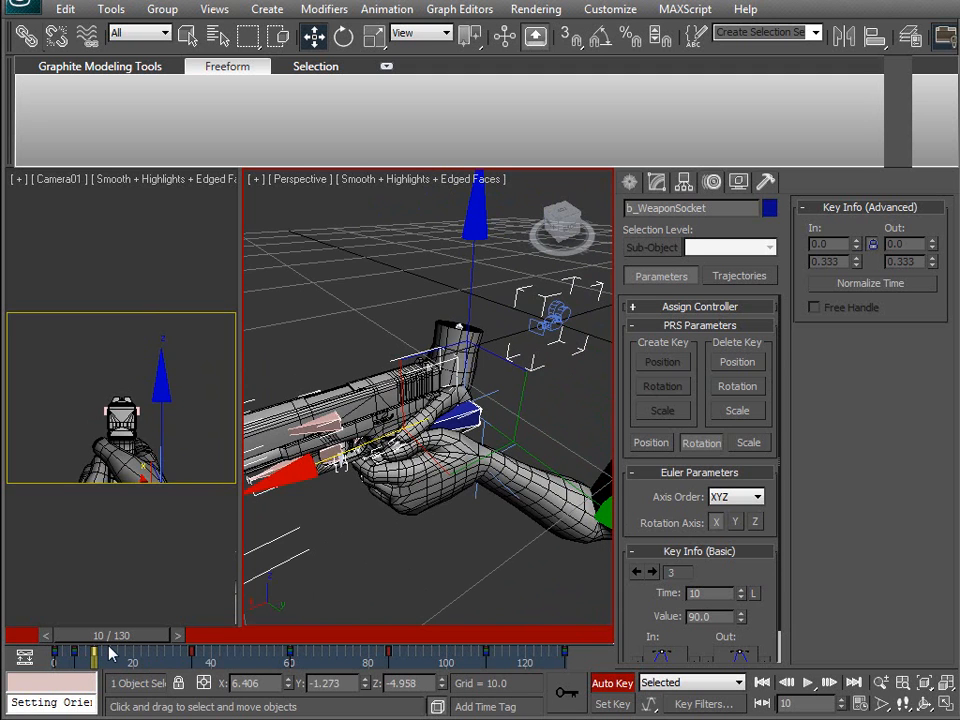
double_click(244, 684)
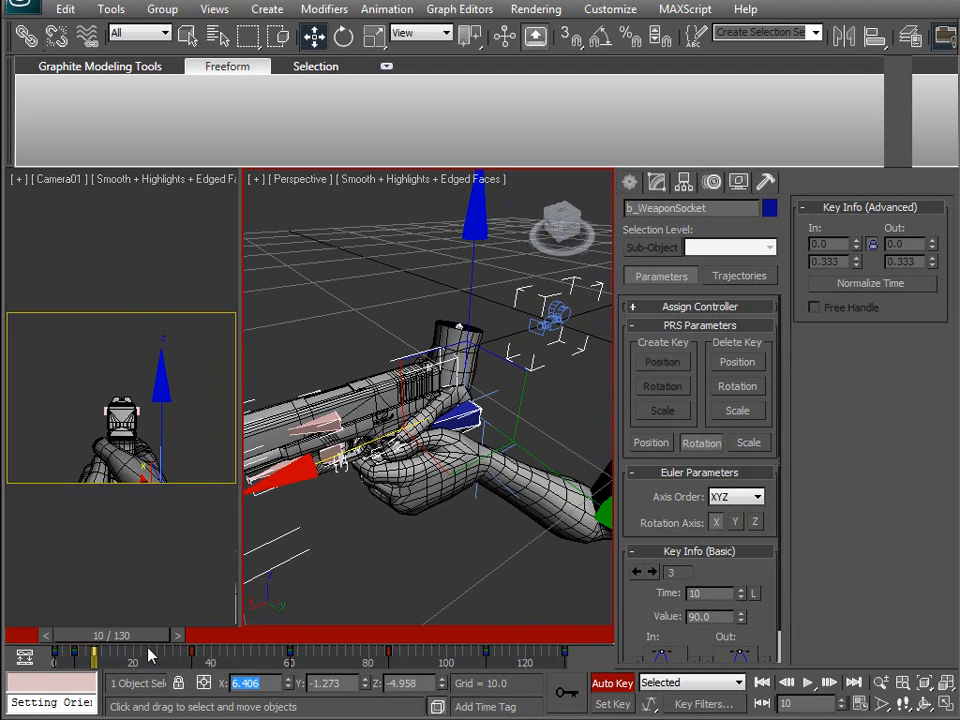
left_click_drag(147, 637, 512, 680)
key("w")
key("w")
middle_click_drag(379, 475, 422, 488)
left_click_drag(468, 640, 379, 641)
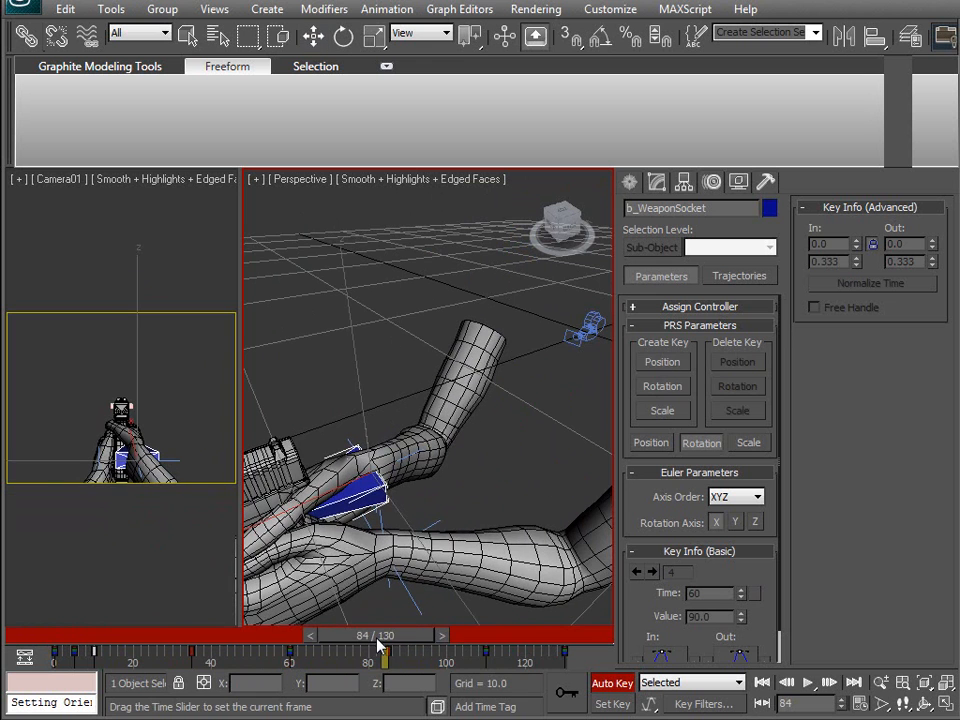
Step: Delete b_WeaponSocket's X Position keys between frames 10 and 110 in the Curve Editor, keeping those two end keys
right_click(420, 445)
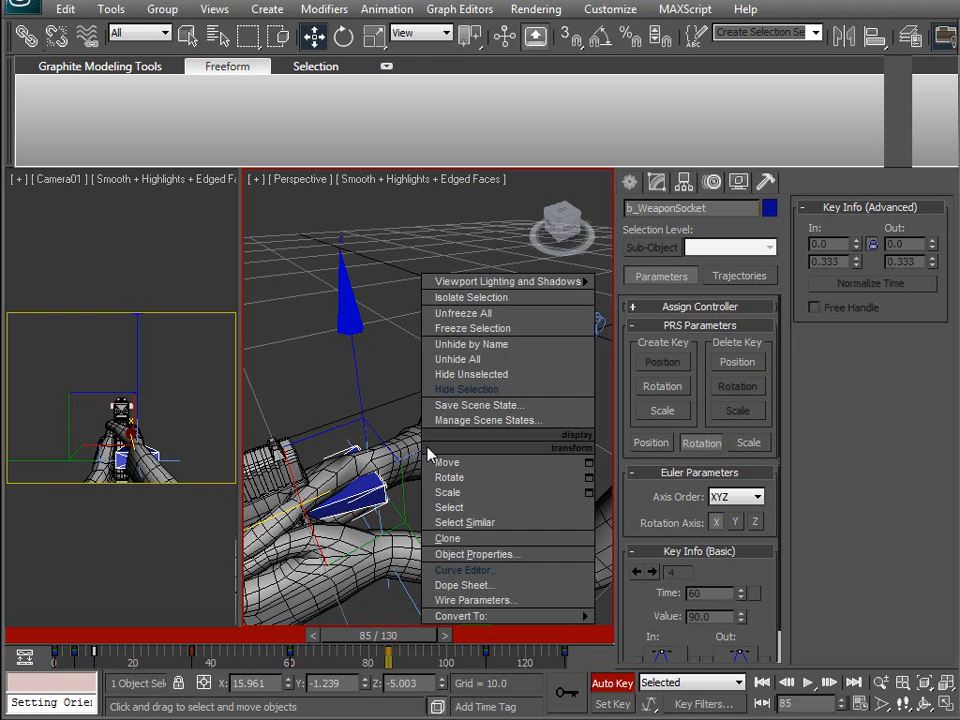
left_click(465, 566)
scroll(200, 200, "down", 3)
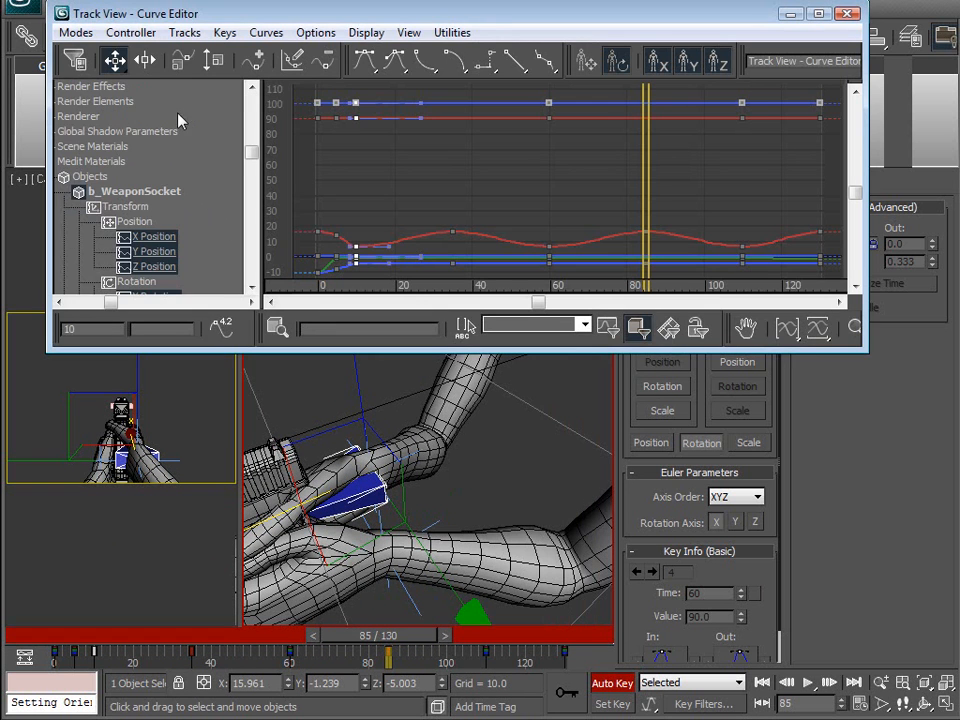
left_click(155, 237)
middle_click_drag(433, 170, 467, 169)
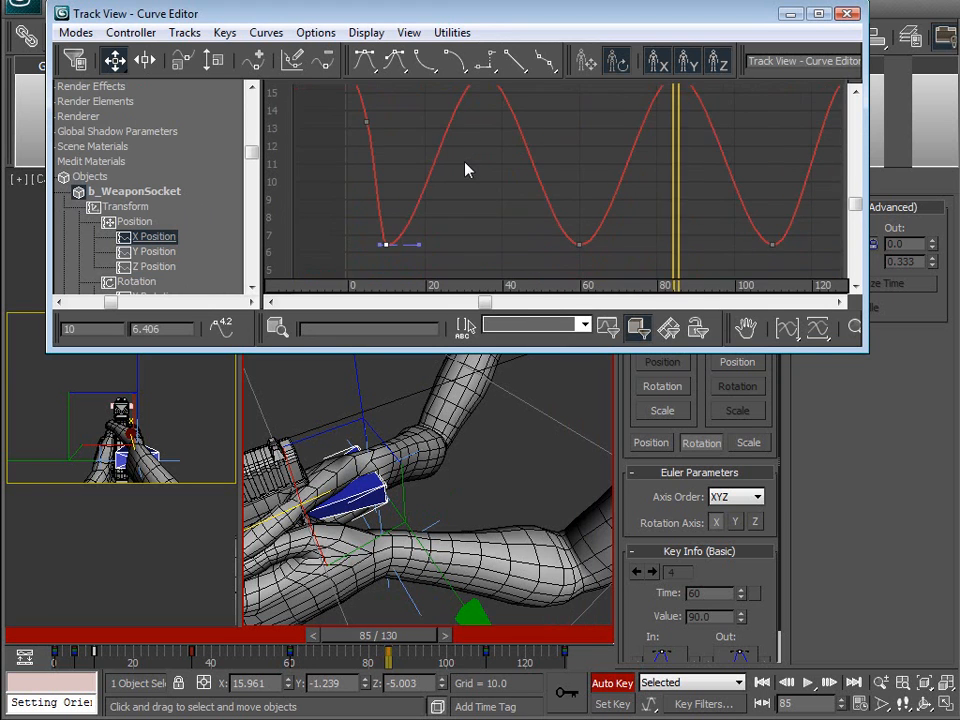
scroll(466, 171, "down", 1)
middle_click_drag(511, 256, 400, 221)
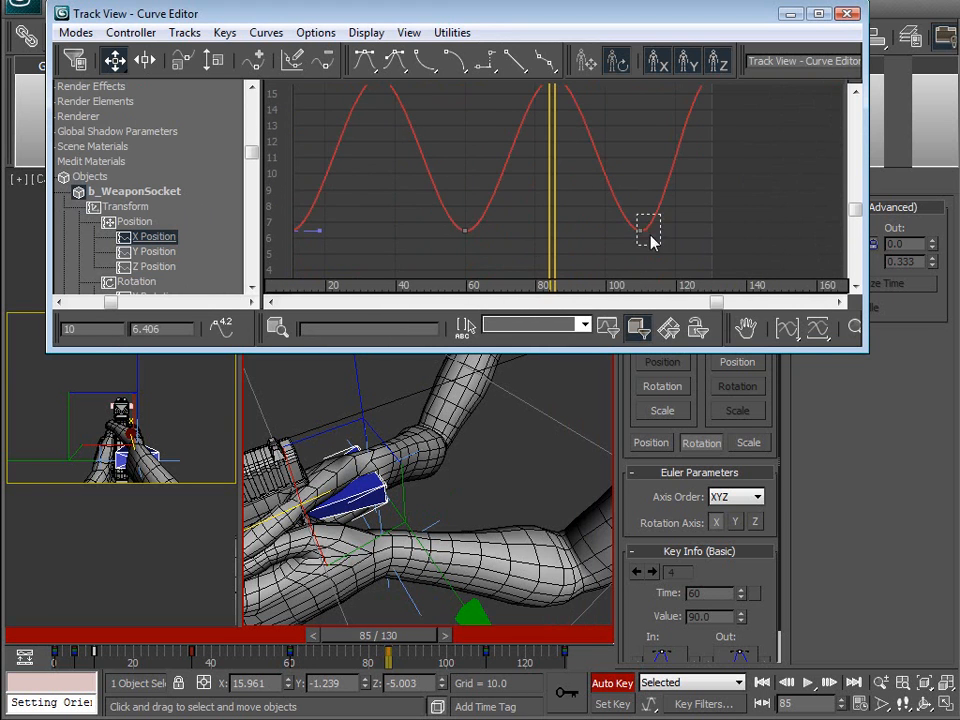
left_click_drag(639, 220, 650, 242)
middle_click_drag(518, 227, 515, 264)
scroll(497, 240, "down", 1)
left_click_drag(565, 283, 567, 282)
key("Delete")
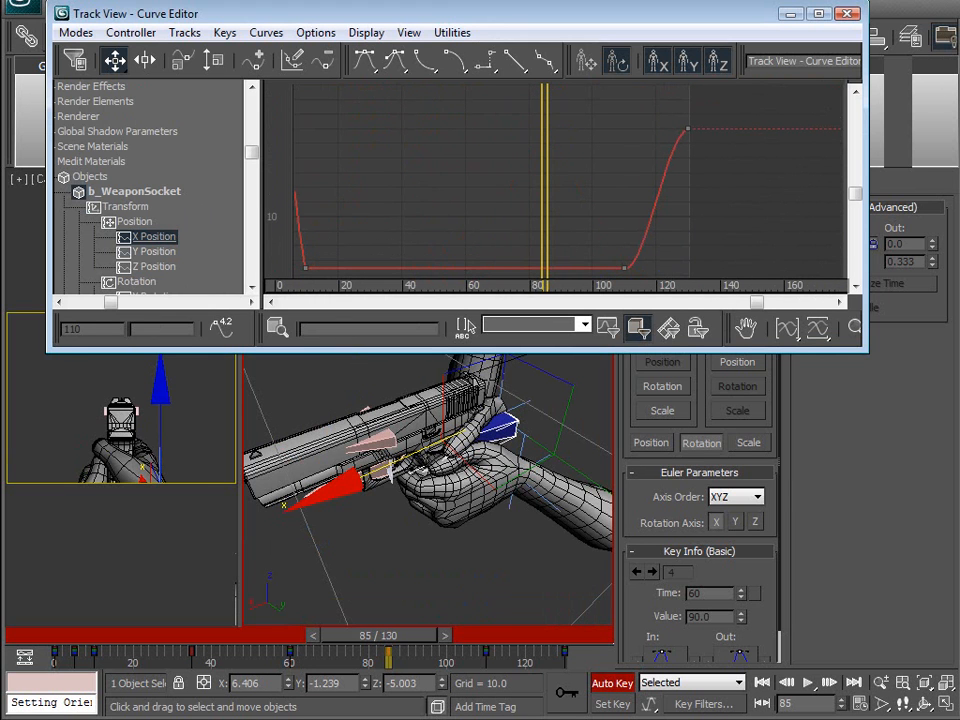
left_click(855, 15)
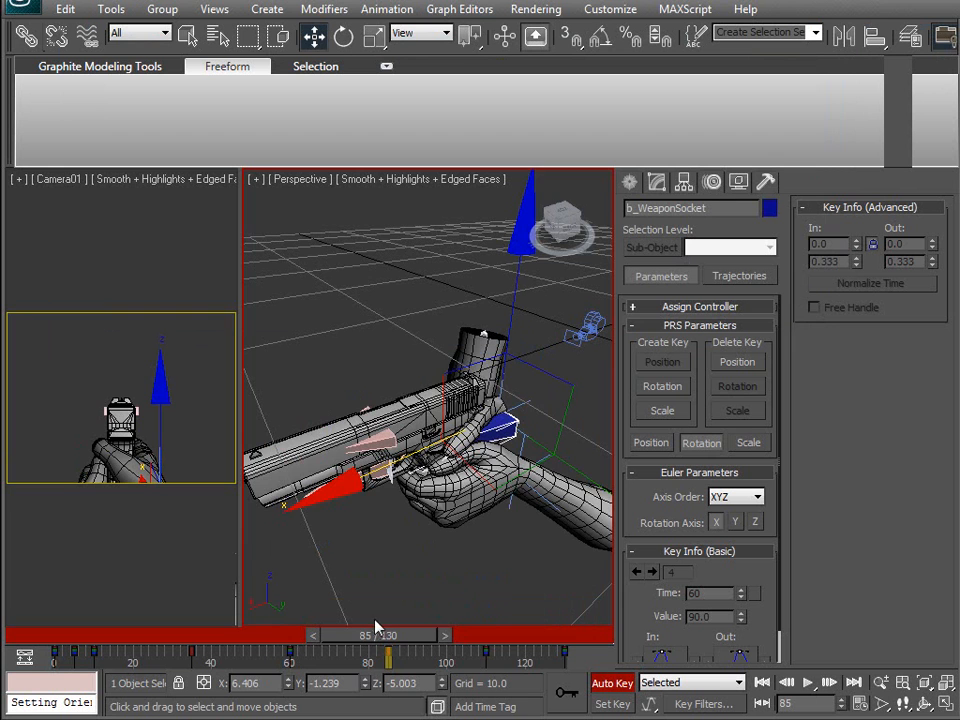
Step: Scrub from frame 0 to frame 110 and examine the aimed pistol and arms from several angles
left_click_drag(383, 640, 15, 650)
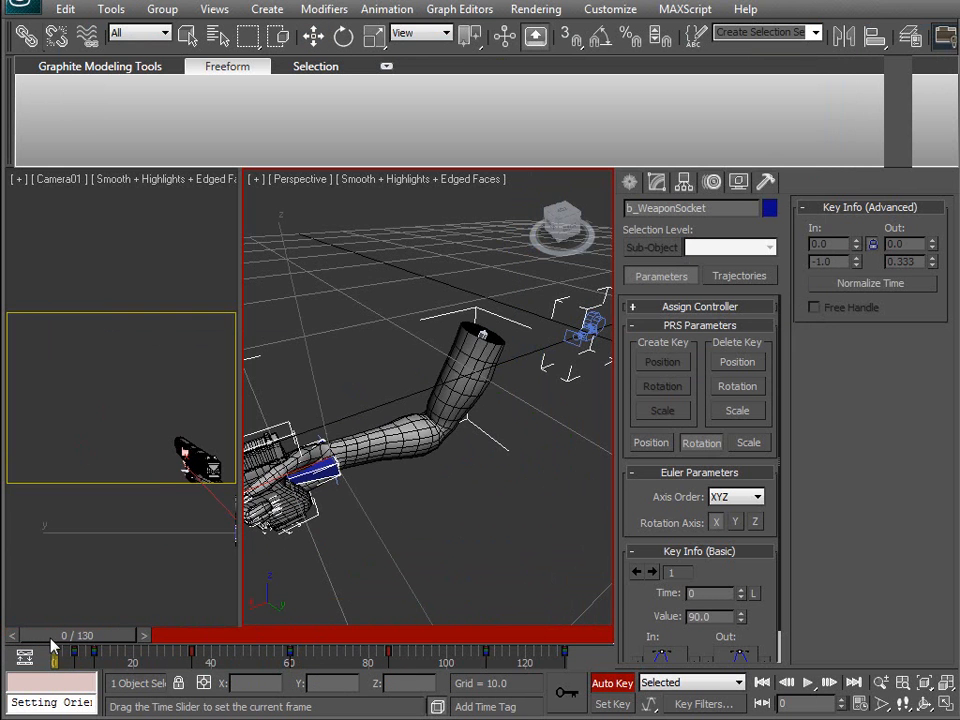
left_click_drag(82, 654, 478, 651)
key("w")
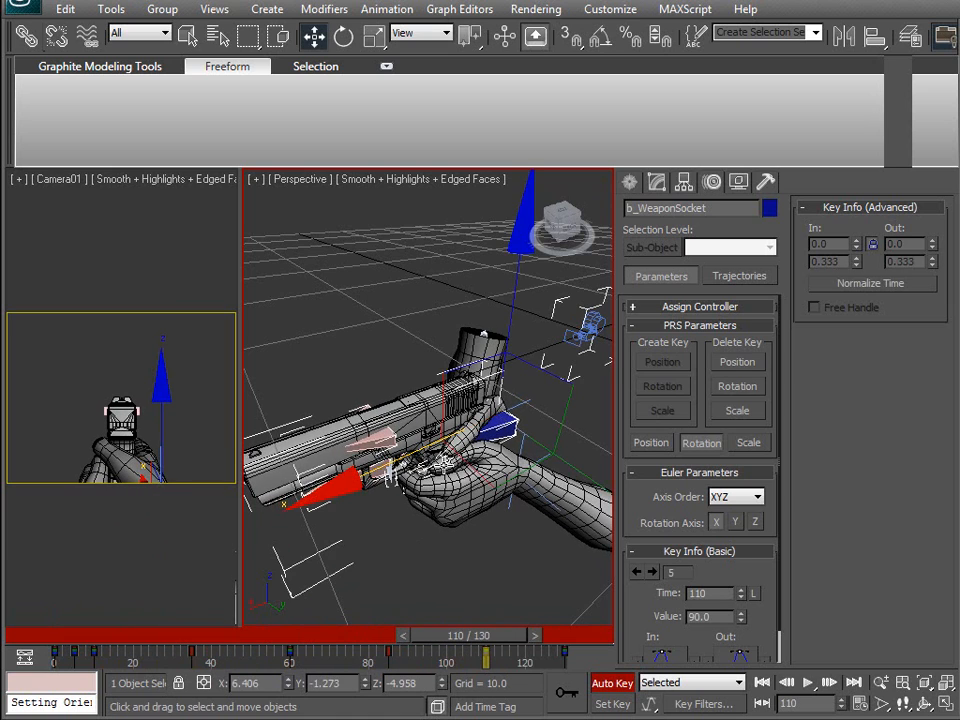
middle_click_drag(423, 482, 422, 465)
middle_click_drag(422, 512, 390, 448, "alt")
scroll(418, 507, "up", 3)
scroll(427, 402, "down", 3)
middle_click_drag(500, 443, 410, 609, "alt")
Step: Examine the frame 10 aimed pose along the pistol's sights from behind and around the grip from the side
left_click_drag(460, 640, 113, 636)
middle_click_drag(312, 458, 380, 486, "alt")
scroll(453, 440, "up", 10)
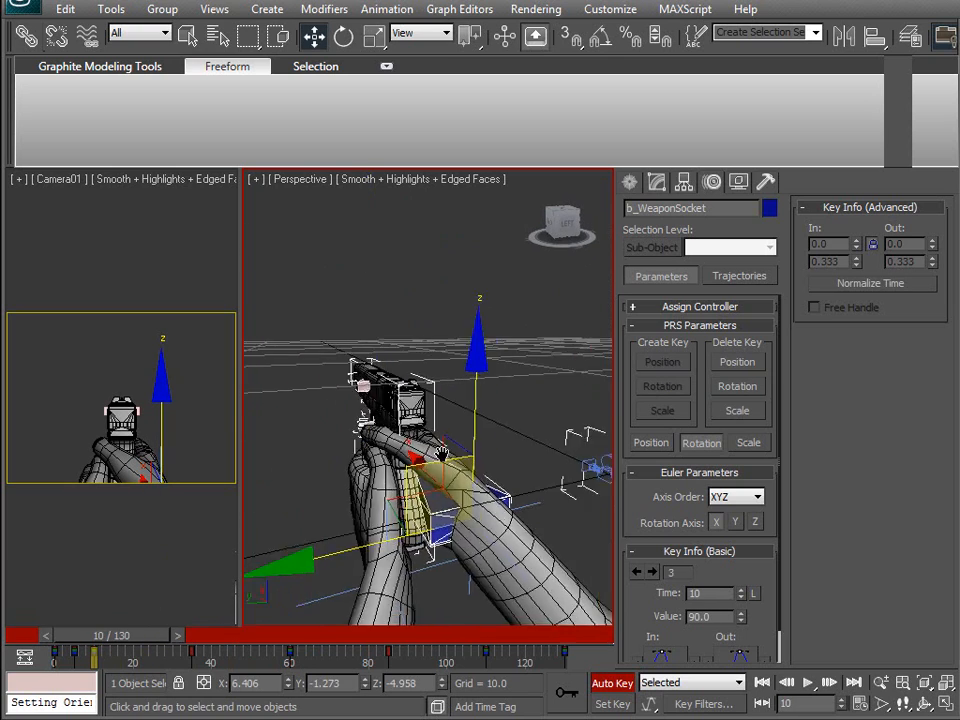
middle_click_drag(453, 440, 451, 546)
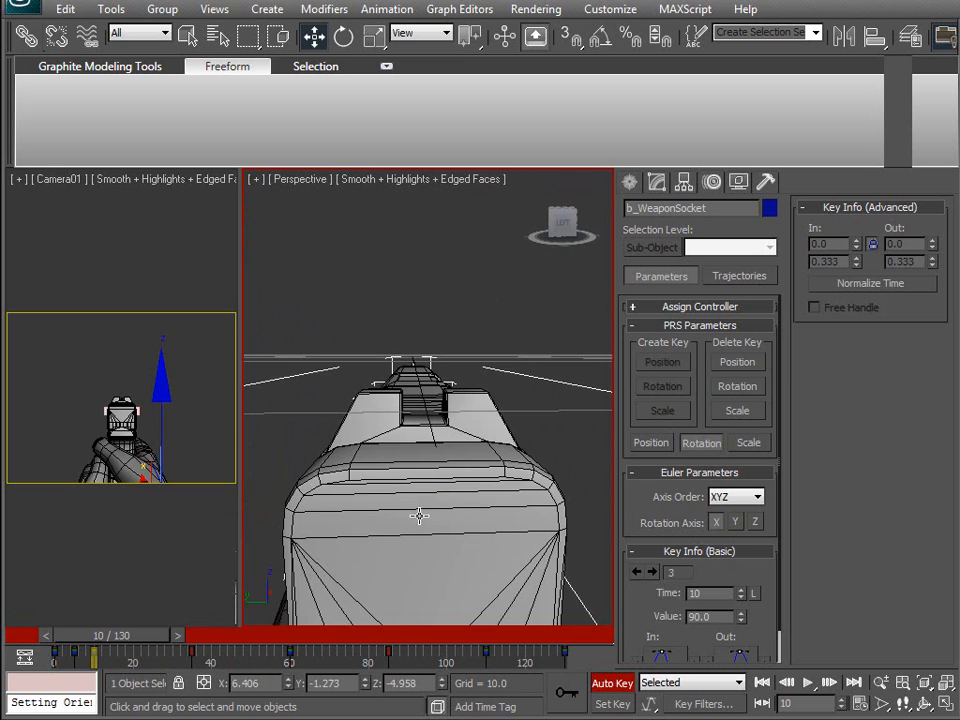
middle_click_drag(419, 516, 538, 535)
scroll(435, 549, "down", 2)
middle_click_drag(476, 516, 445, 444, "alt")
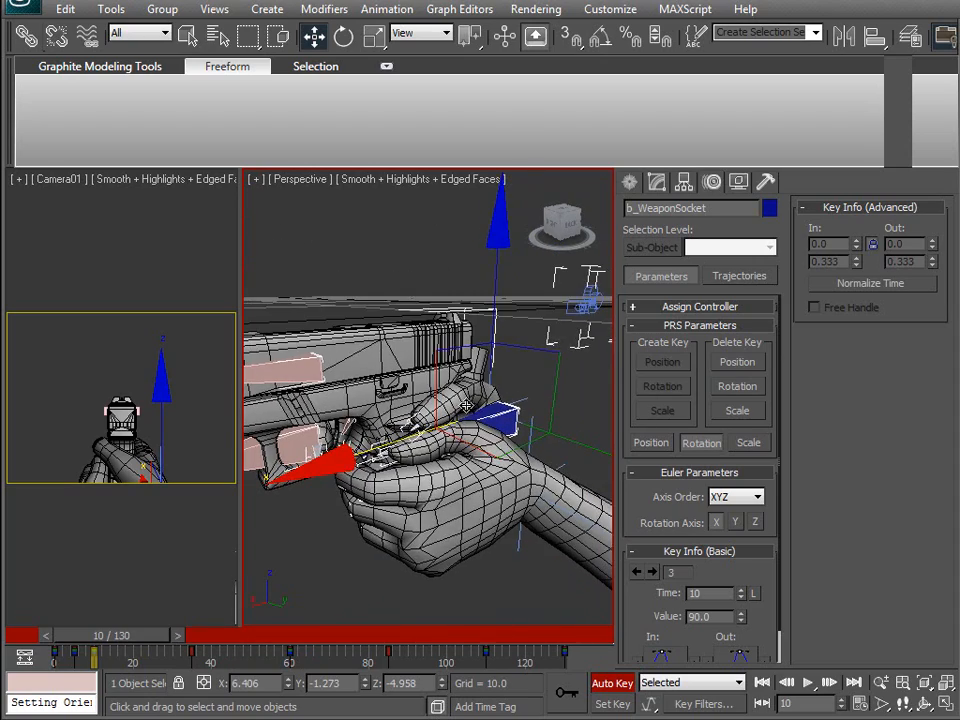
middle_click_drag(368, 480, 496, 420, "alt")
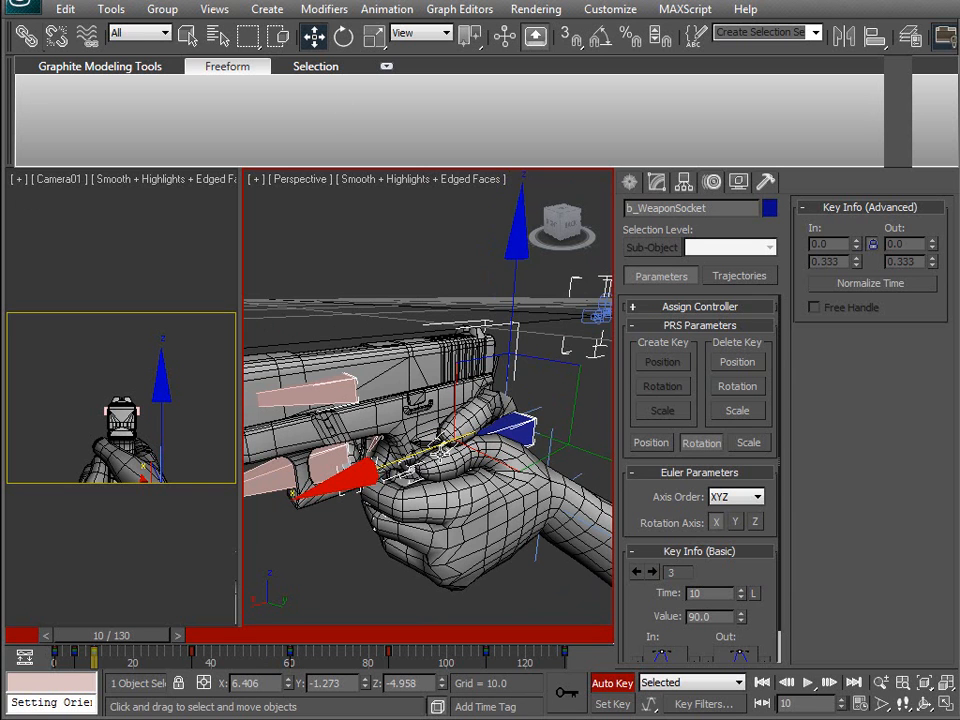
Step: Move b_WeaponSocket along X to about 7.969 at frame 10 and give frame 110 the same X value
left_click_drag(440, 443, 411, 455)
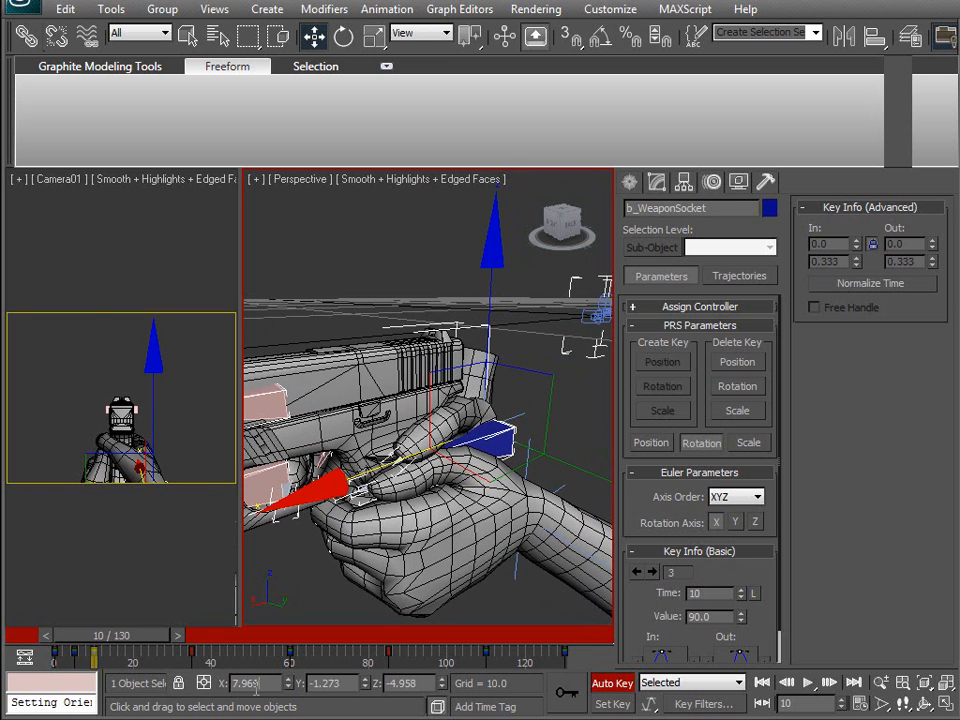
left_click_drag(490, 641, 274, 611)
key("w")
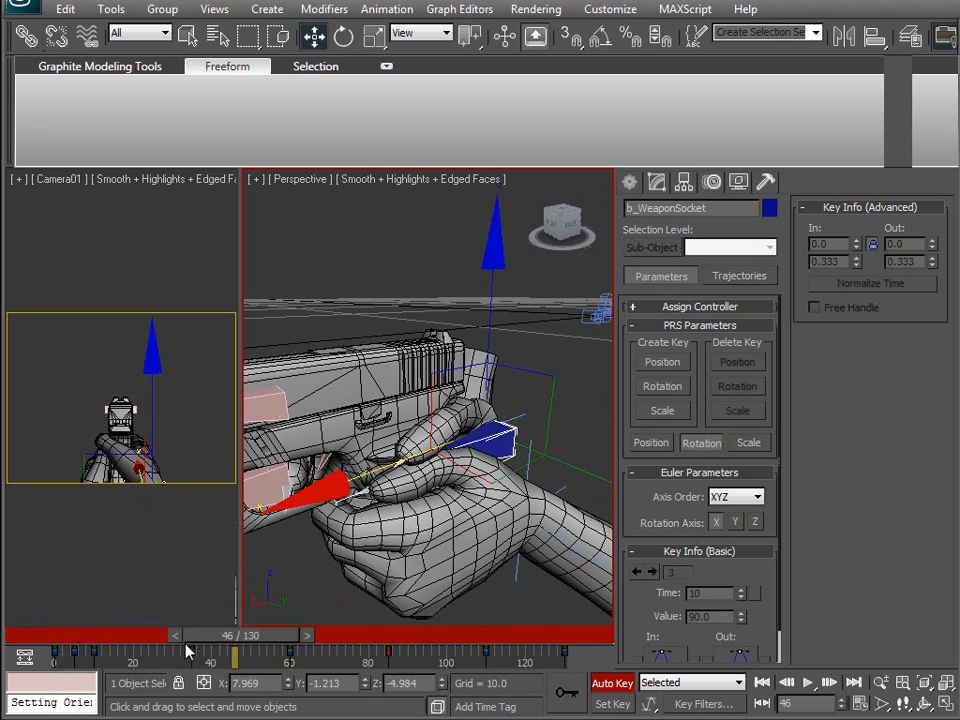
left_click_drag(212, 645, 447, 630)
middle_click_drag(431, 496, 434, 478)
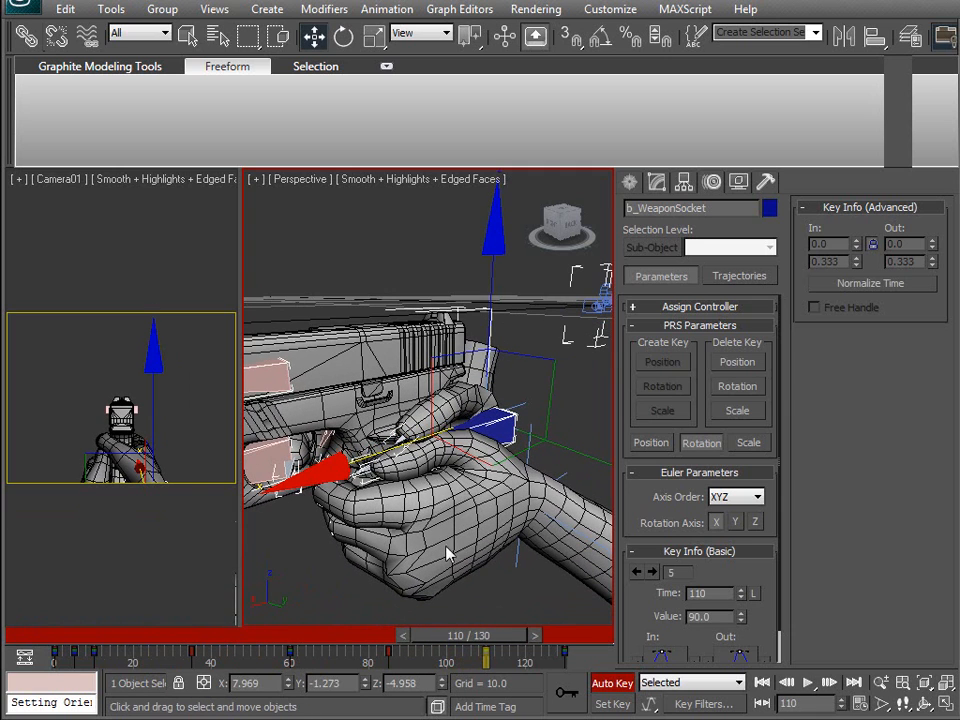
Step: Set a key for b_WeaponSocket at frame 112 and return to frame 110
left_click(537, 633)
left_click(537, 633)
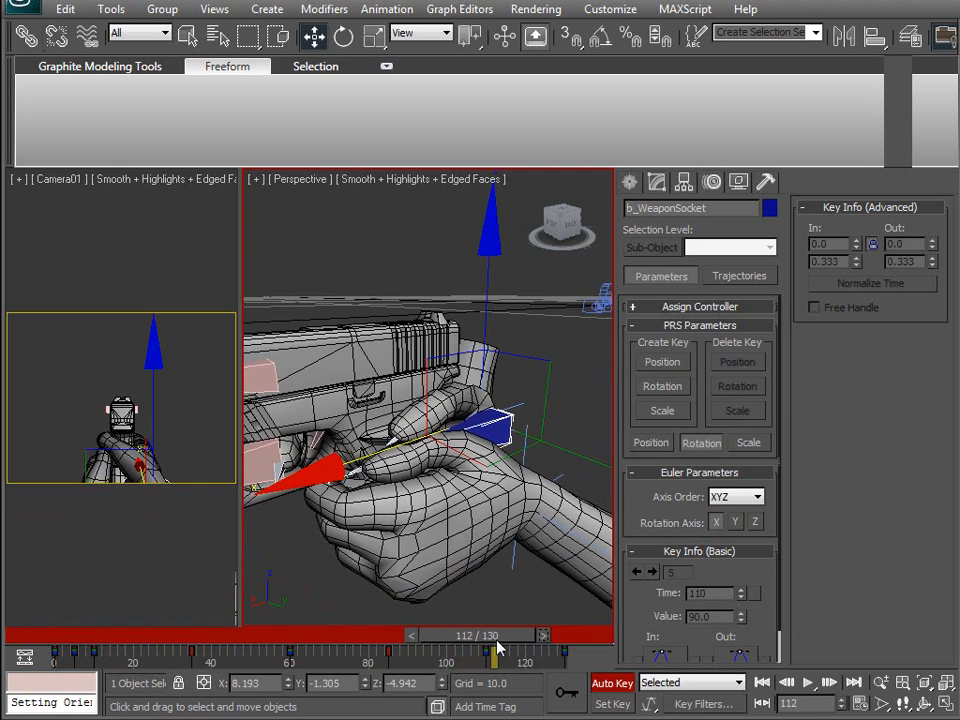
left_click(570, 687)
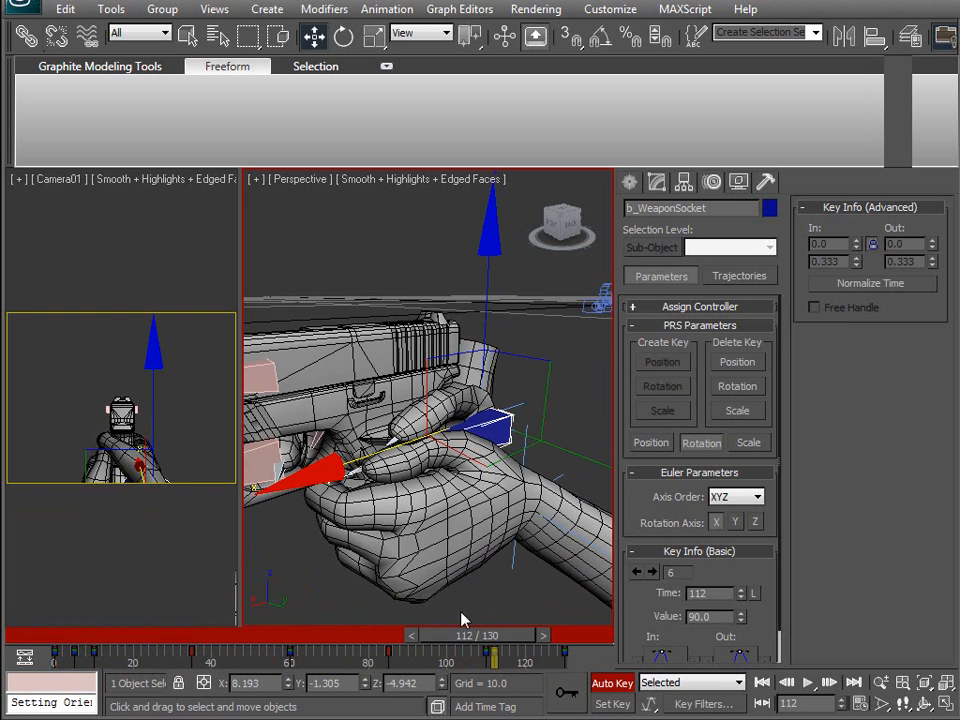
mouse_move(495, 636)
left_mouse_down()
mouse_move(478, 638)
mouse_move(490, 641)
left_mouse_up()
key("w")
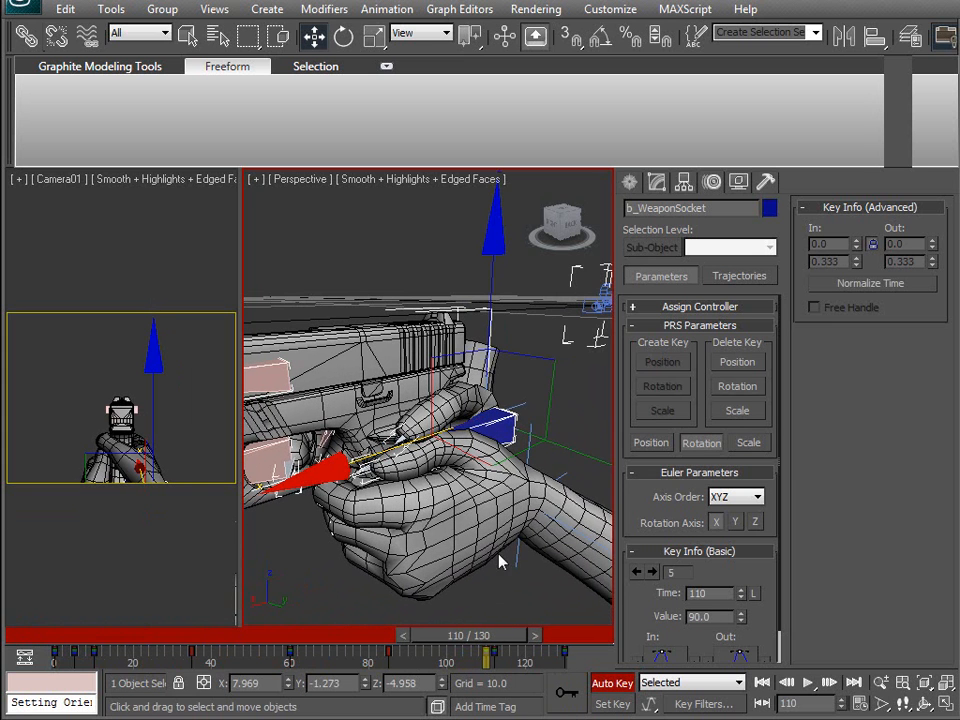
Step: Give b_WeaponSocket's X Position keys at frames 110 and 112 linear tangents in the Curve Editor
right_click(508, 436)
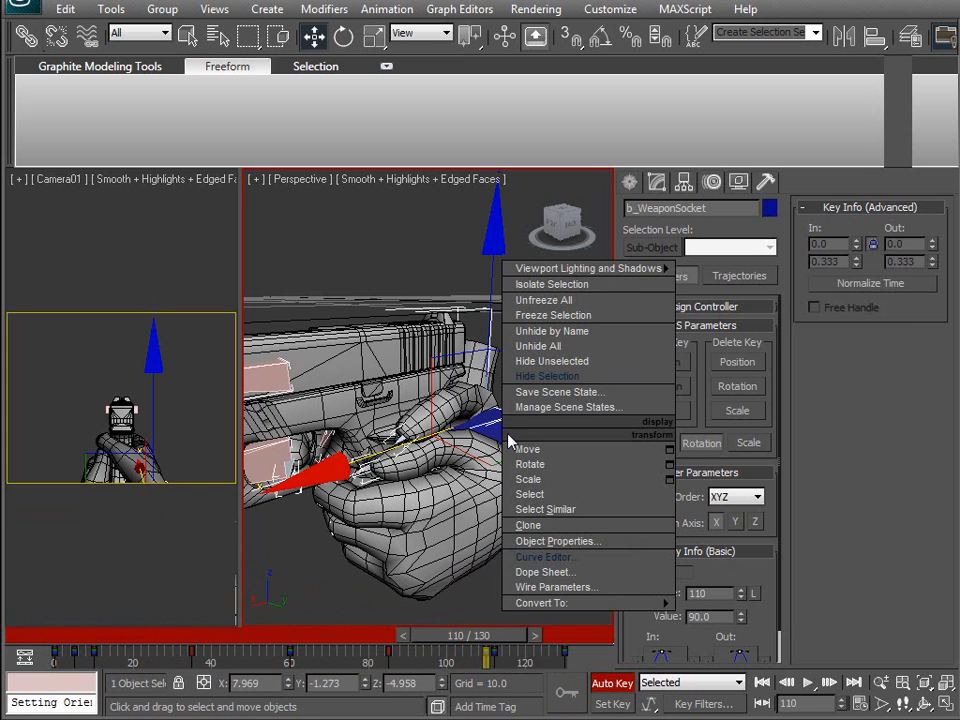
left_click(575, 563)
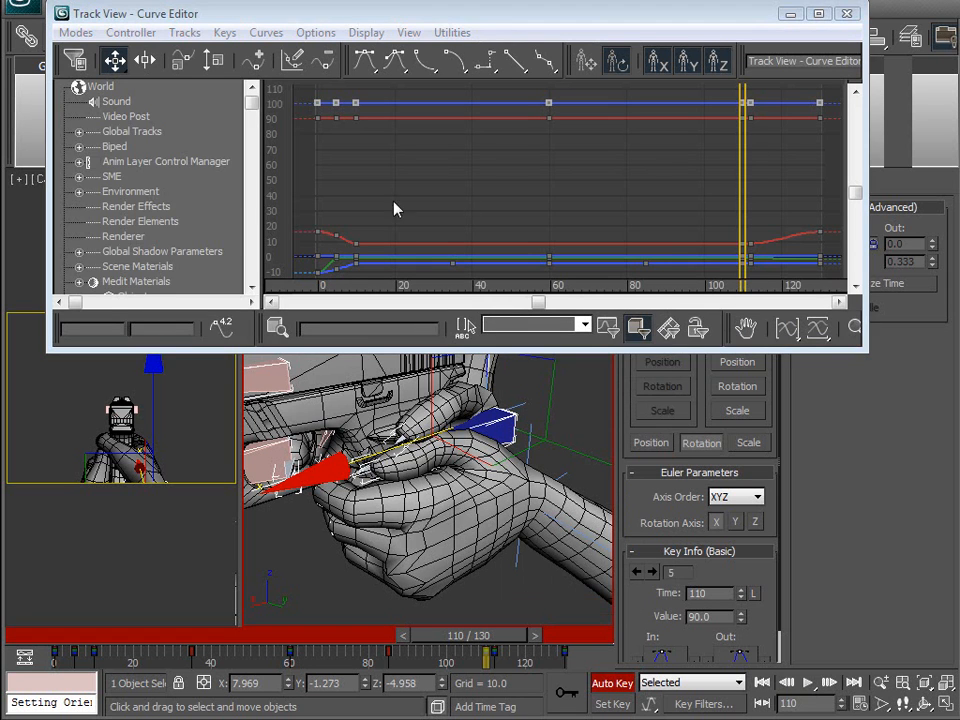
left_click(175, 163)
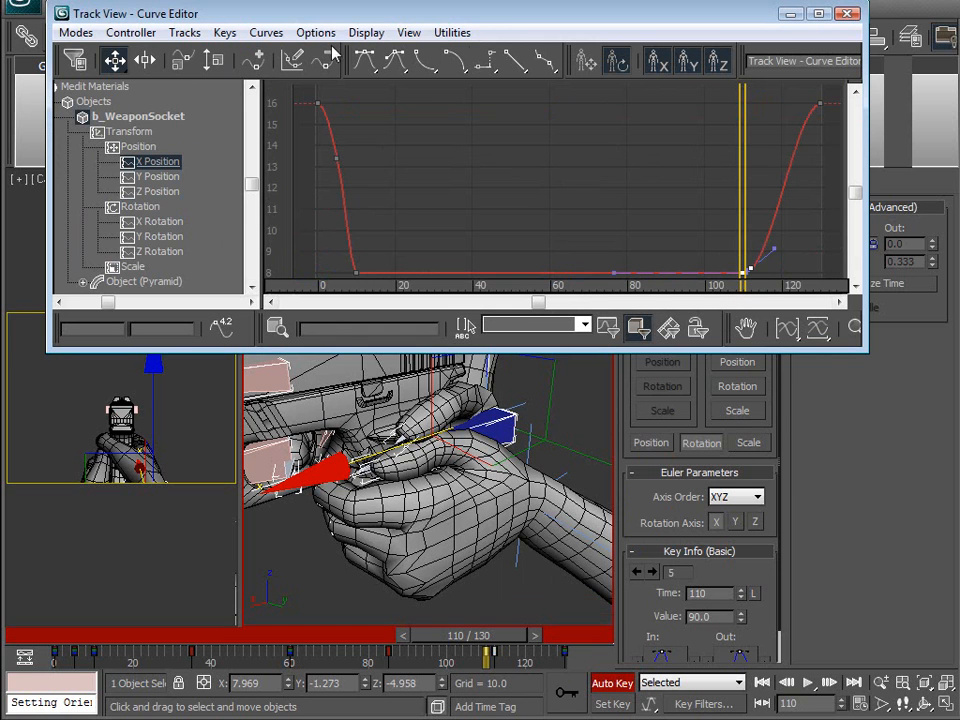
left_click(507, 64)
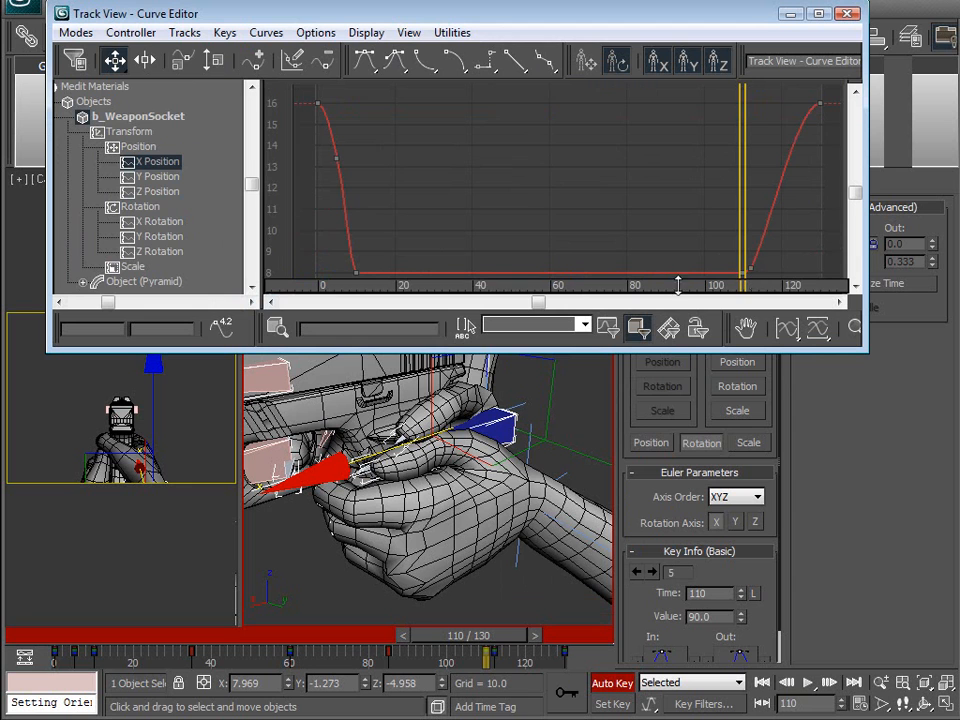
Step: Give b_WeaponSocket's Y Position keys at frames 110 and 112 linear tangents
left_click(175, 178)
scroll(530, 185, "up", 8)
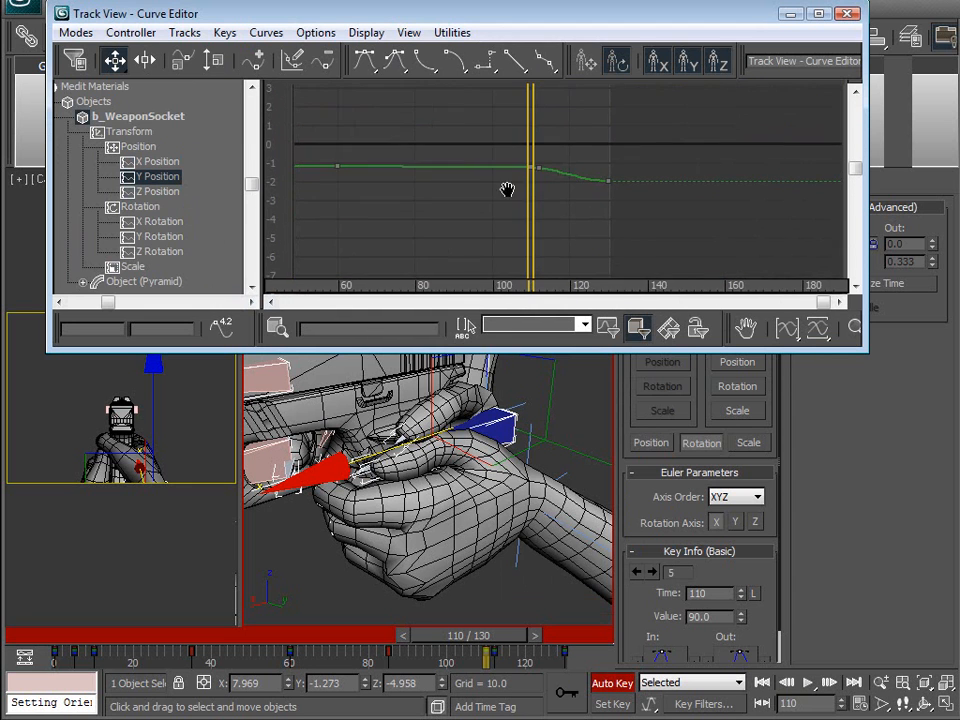
scroll(537, 178, "up", 6)
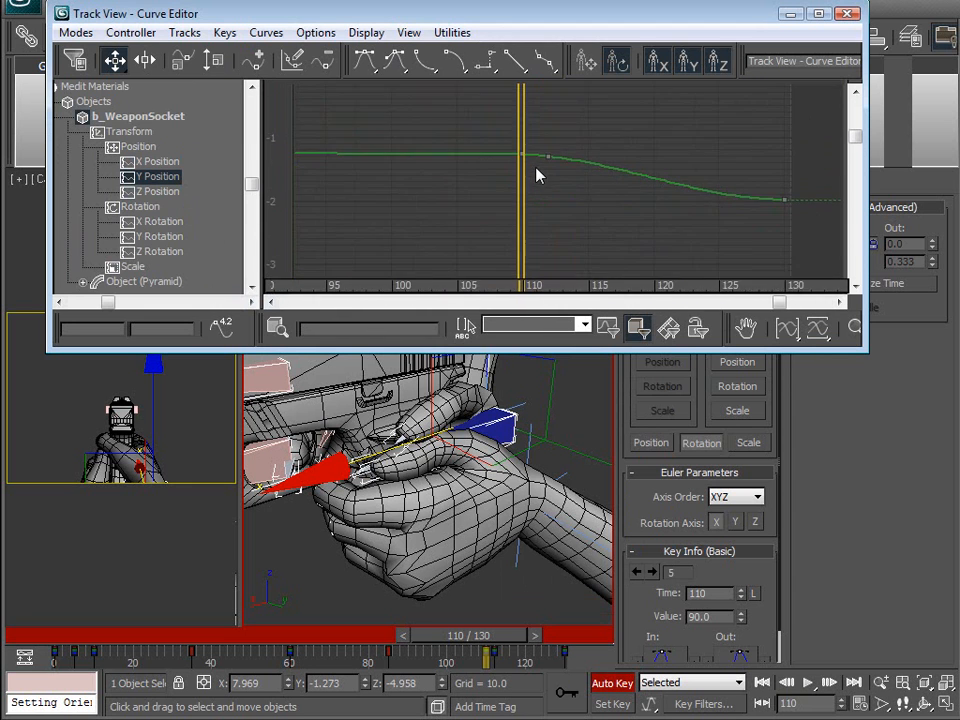
scroll(537, 176, "up", 2)
middle_click_drag(570, 154, 558, 211)
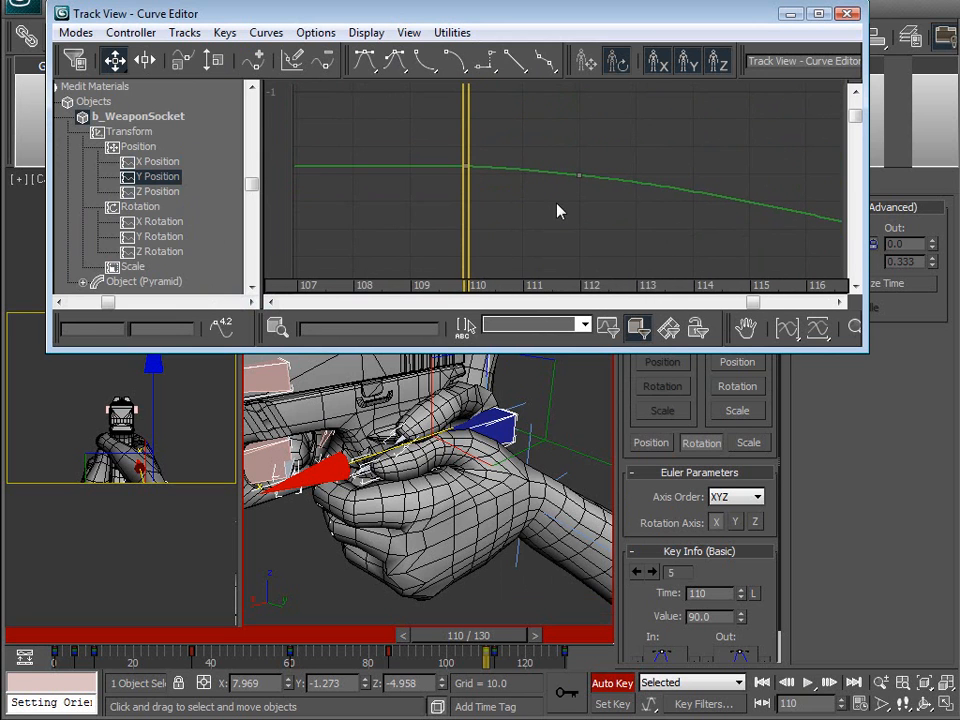
left_click(514, 62)
left_click(465, 165)
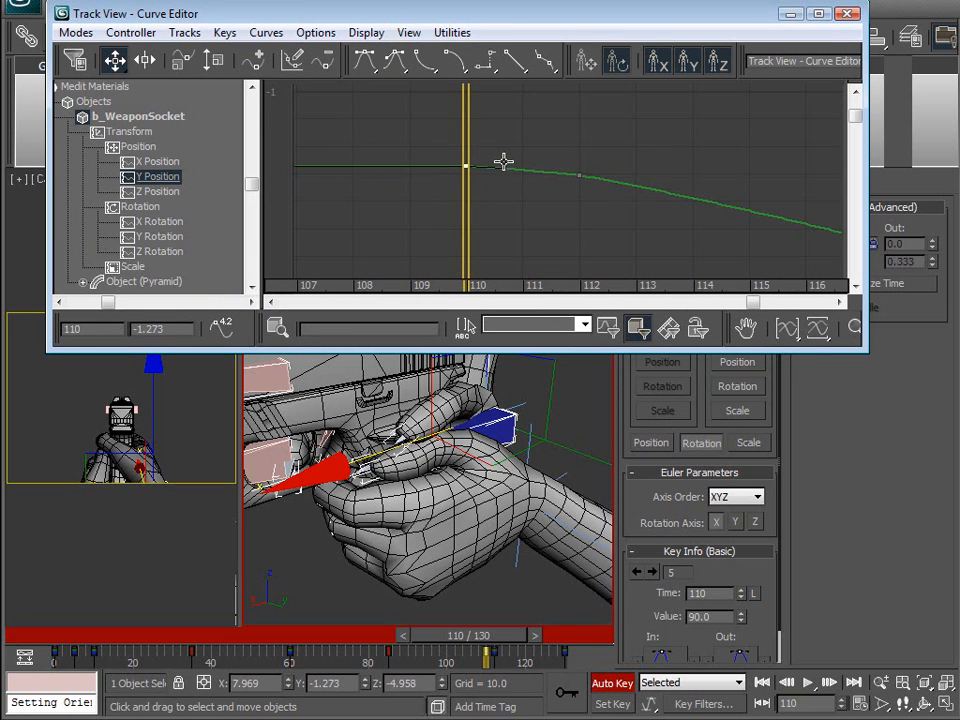
left_click_drag(506, 174, 467, 183)
Step: Display b_WeaponSocket's Z Position curve close up around frames 110 to 112
left_click(172, 191)
middle_click_drag(578, 140, 592, 223)
scroll(568, 216, "up", 2)
scroll(561, 219, "up", 4)
middle_click_drag(527, 206, 645, 227)
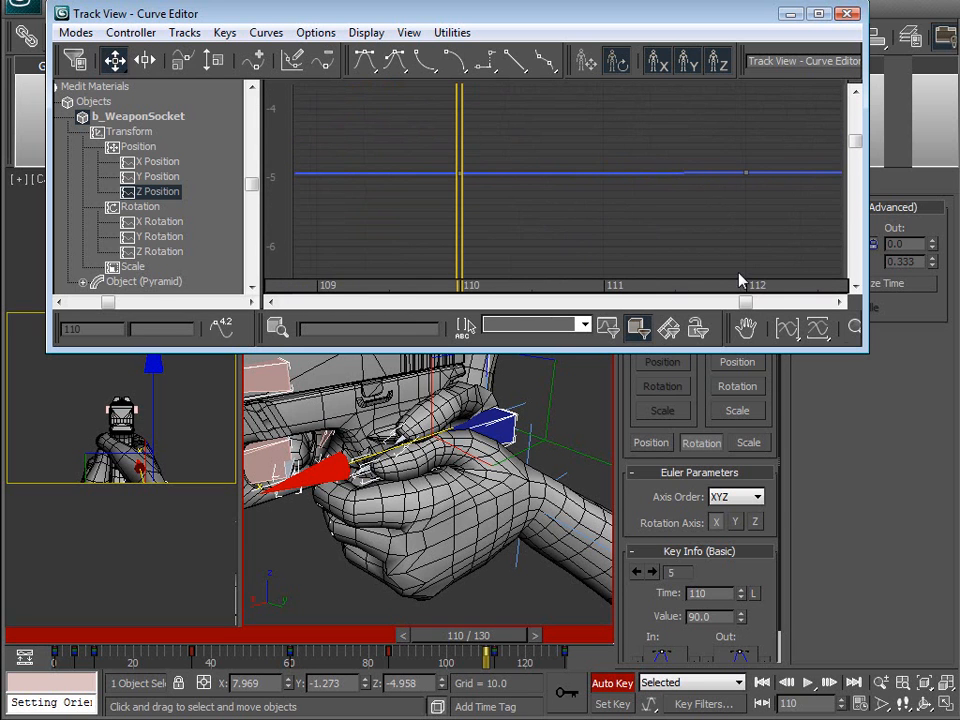
Step: Widen the Curve Editor window and try the Zoom, Zoom Region and Zoom Values tools on the Z Position curve
left_click(843, 328)
left_click_drag(534, 184, 767, 295)
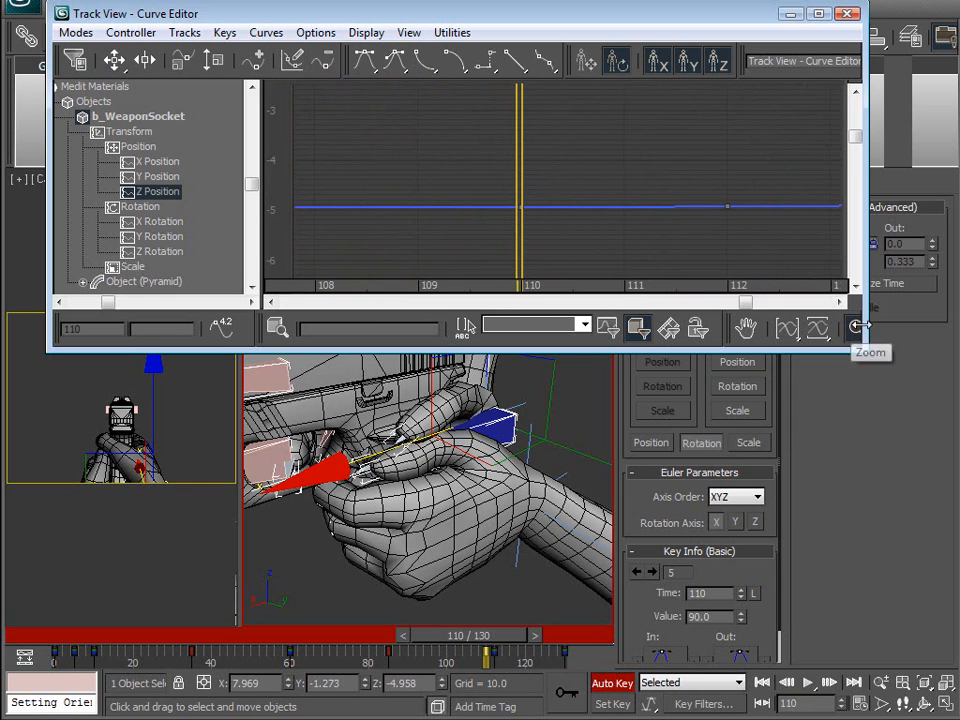
left_click_drag(866, 325, 907, 326)
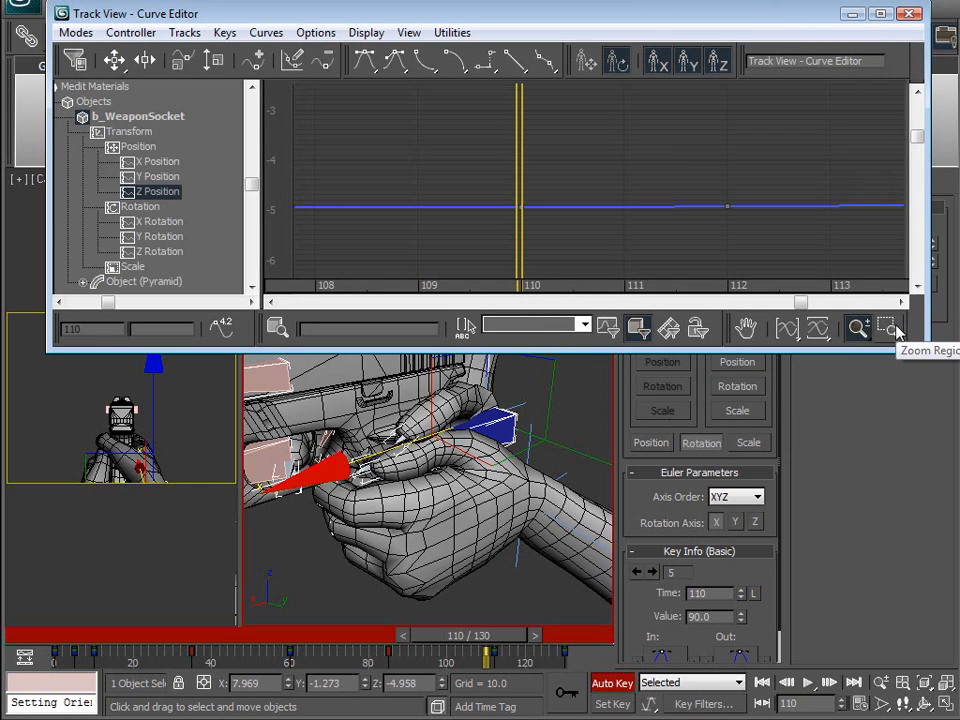
left_click(887, 328)
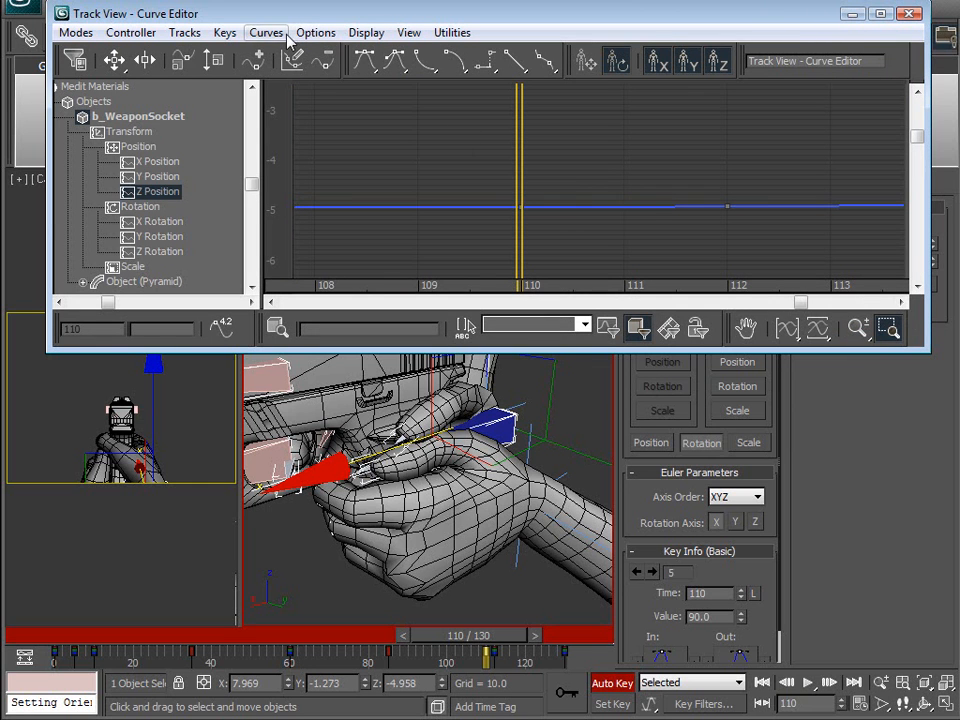
left_click(406, 33)
left_click(410, 198)
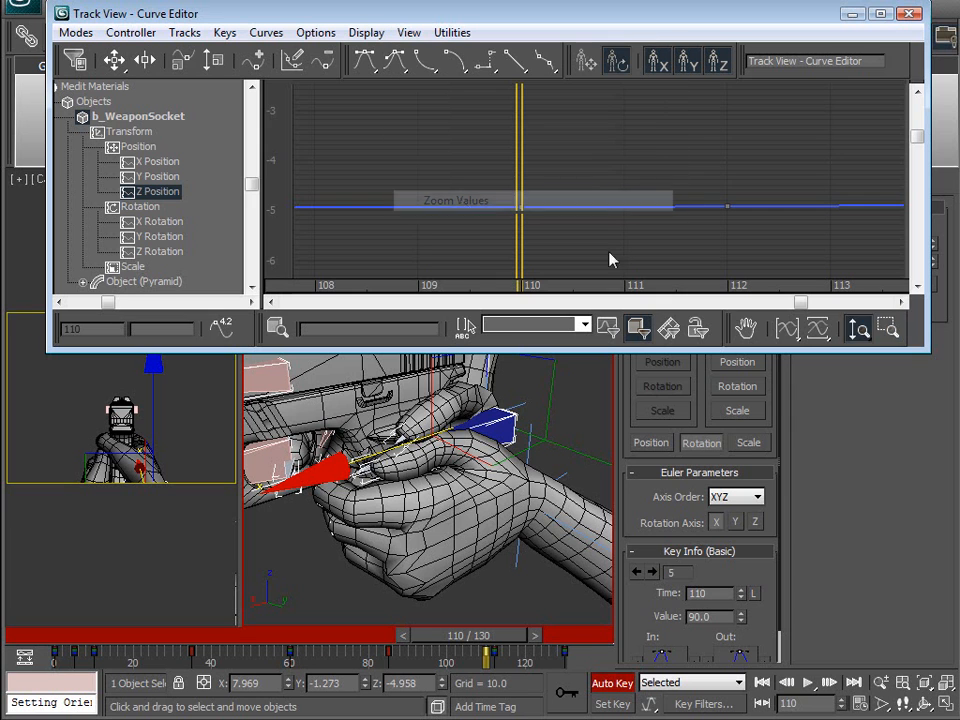
right_click(612, 208)
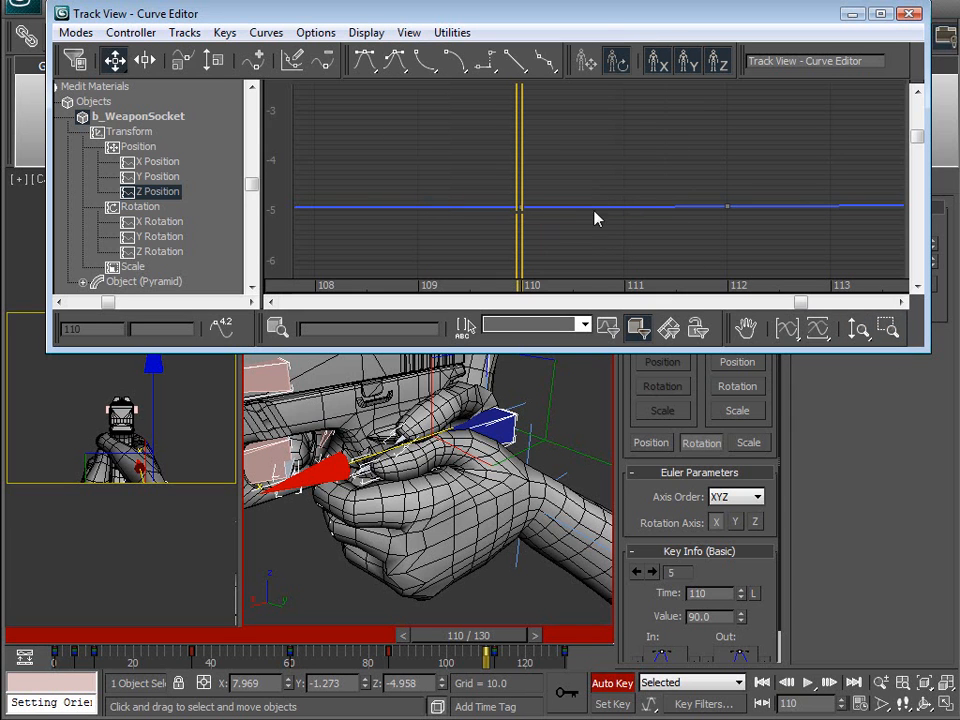
Step: Examine b_WeaponSocket's Z Position curve around frames 110 to 112 at an enlarged value scale with the Zoom Values tool
left_click(853, 328)
left_click_drag(591, 206, 587, 131)
middle_click_drag(587, 131, 517, 190)
left_click_drag(517, 190, 516, 197)
middle_click_drag(498, 261, 506, 274)
scroll(522, 246, "down", 7)
mouse_move(527, 246)
left_mouse_down()
mouse_move(553, 152)
mouse_move(538, 246)
left_mouse_up()
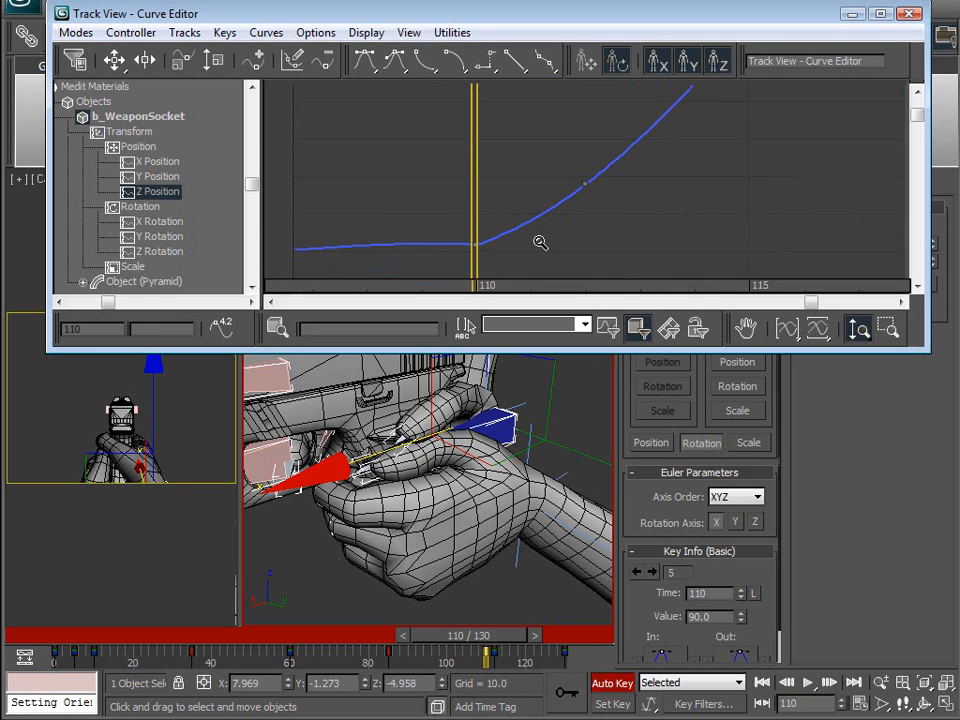
Step: Copy b_WeaponSocket's keys at frame 110 onto frame 112
left_click(508, 655)
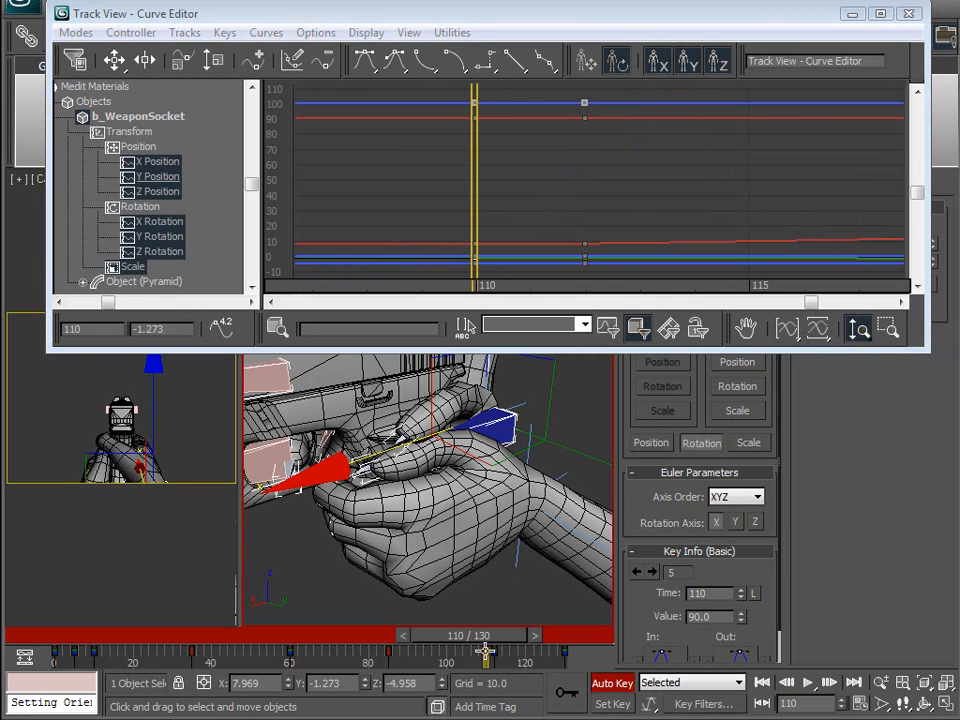
left_click_drag(486, 652, 492, 652, "shift")
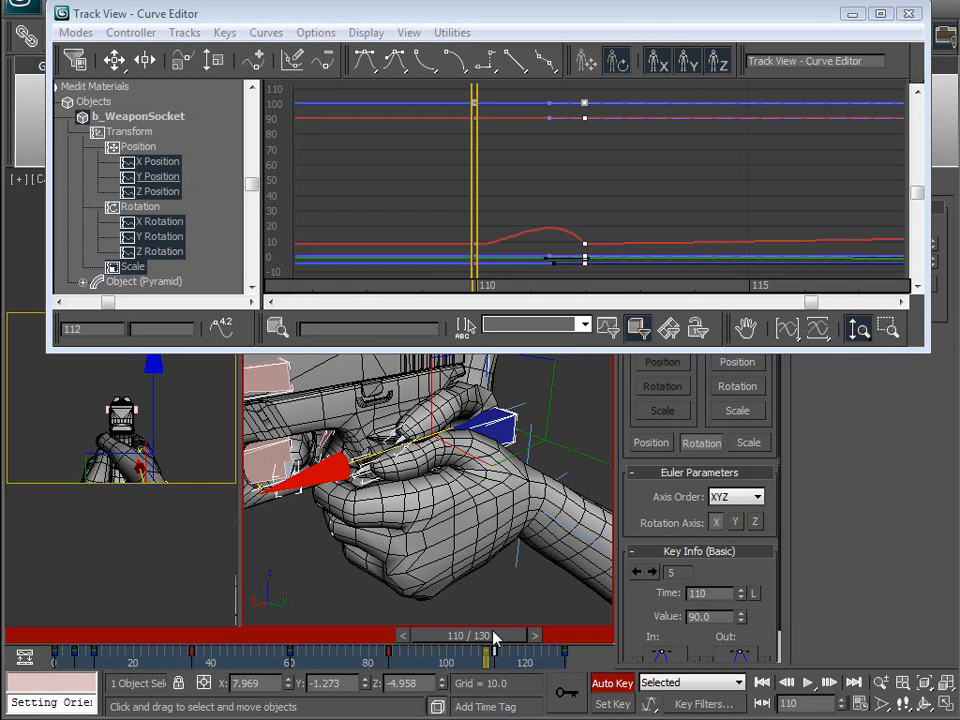
left_click_drag(487, 219, 493, 171)
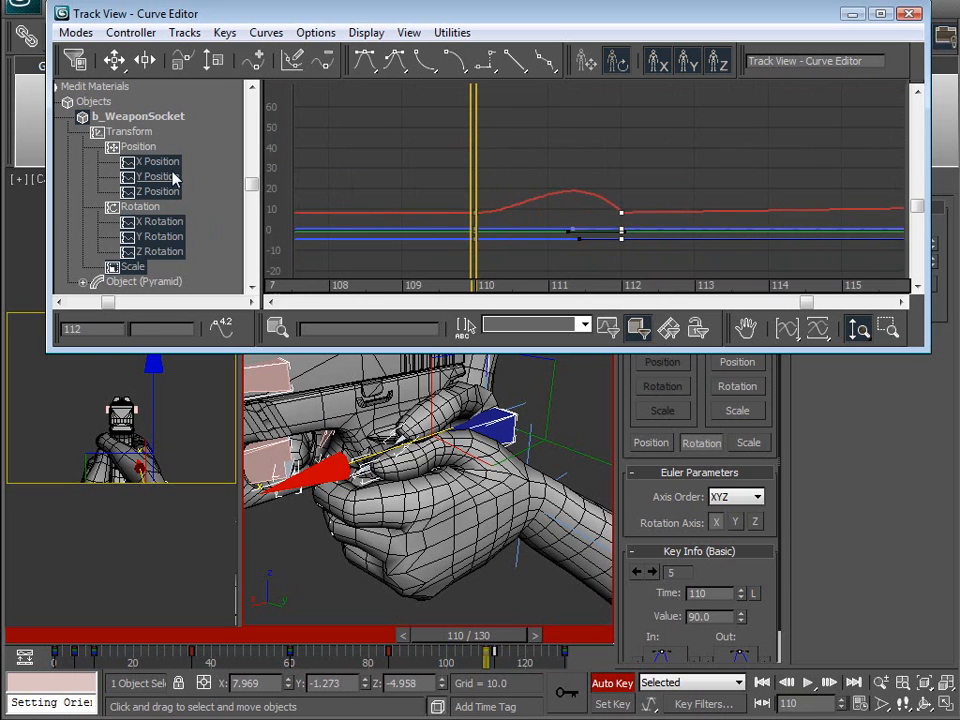
Step: Give b_WeaponSocket's X Position key at frame 110 a linear tangent
left_click(177, 163)
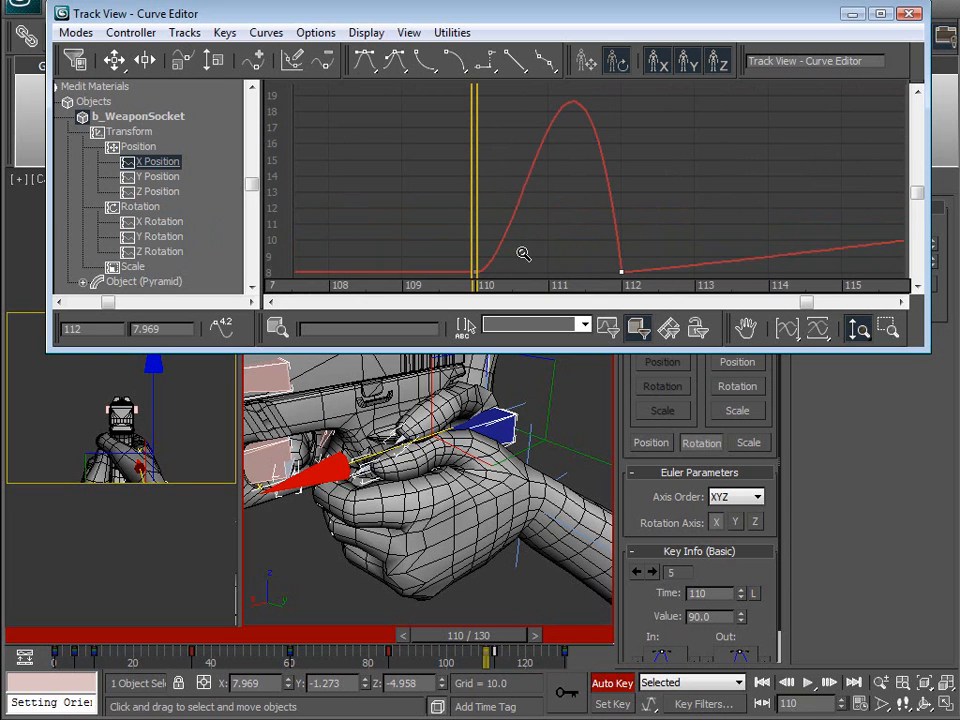
left_click(114, 60)
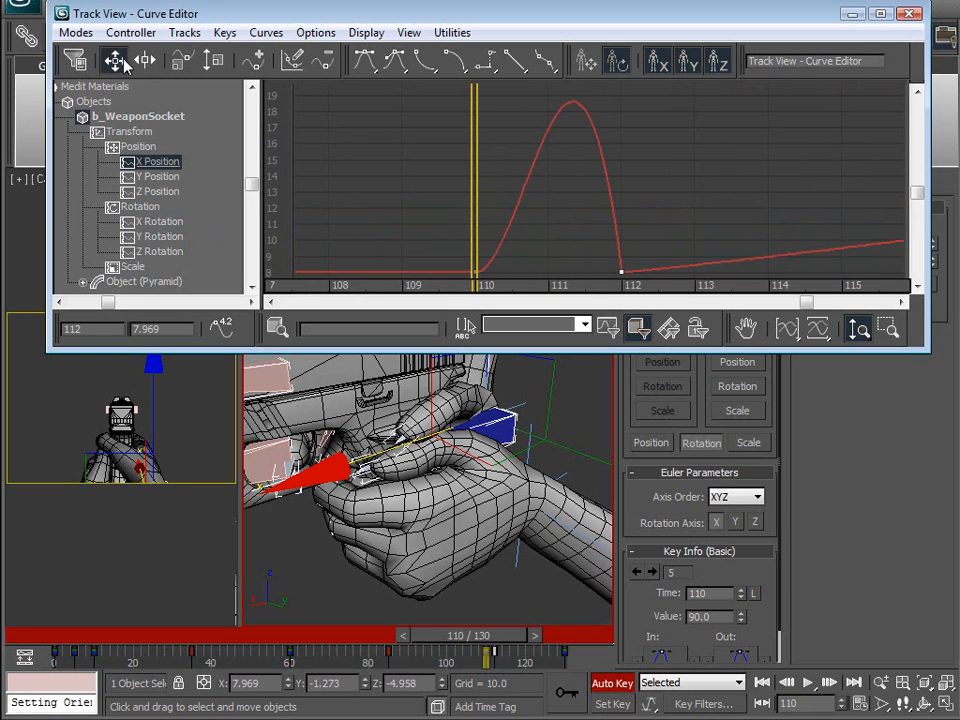
left_click(618, 270)
left_click(621, 271)
left_click(478, 273)
scroll(506, 214, "down", 5)
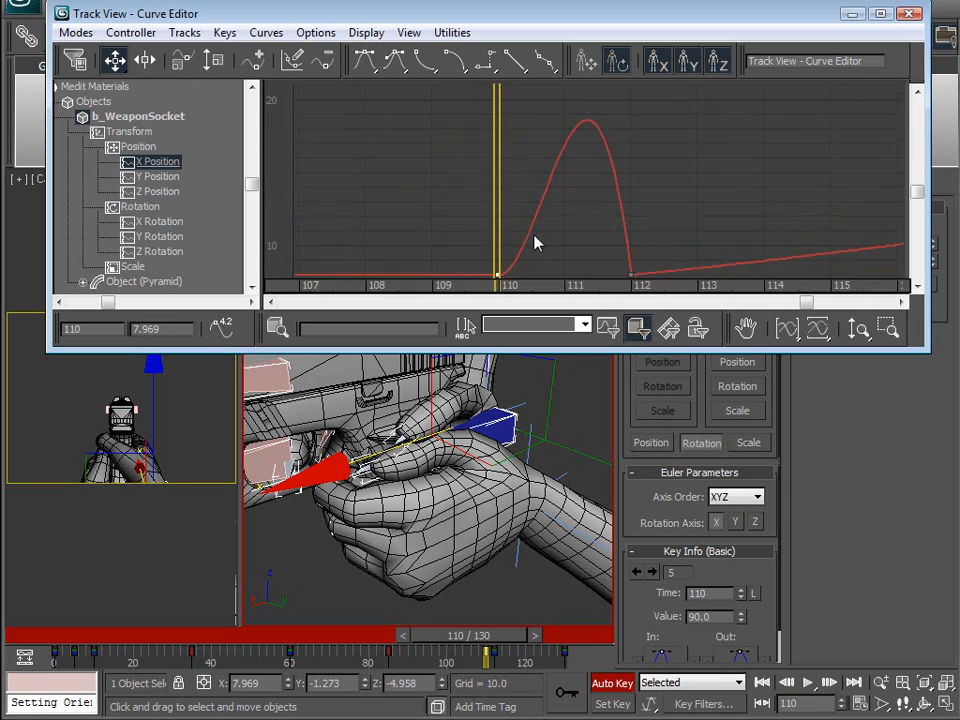
left_click(516, 63)
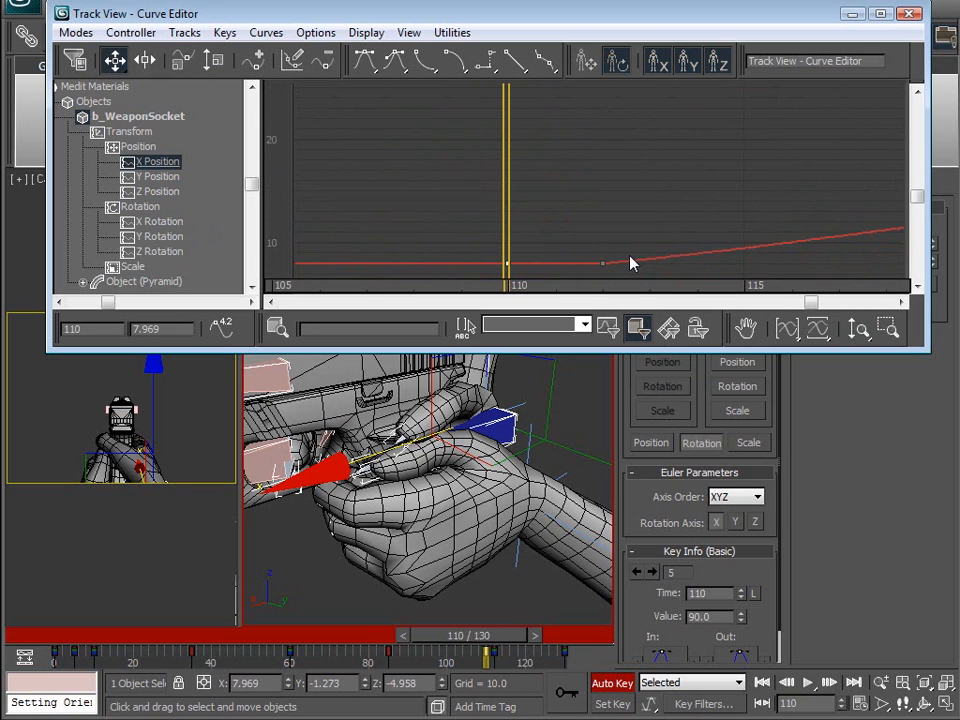
middle_click_drag(545, 258, 527, 226)
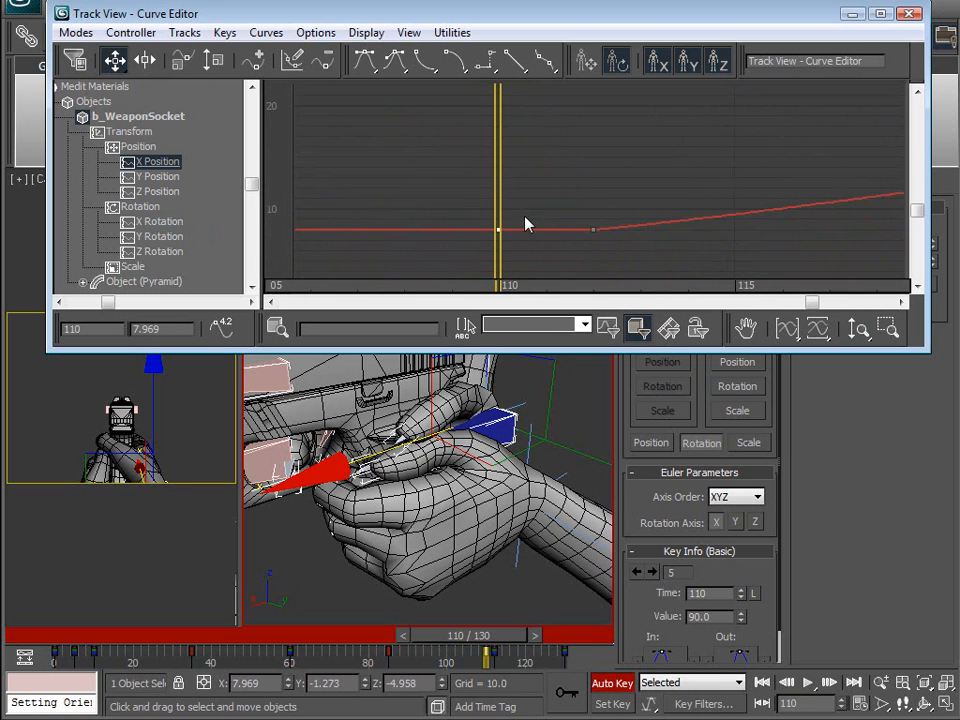
Step: Examine b_WeaponSocket's Y Position curve between frames 110 and 112 at an enlarged value scale
left_click(158, 177)
middle_click_drag(501, 92, 474, 197)
scroll(474, 206, "up", 5)
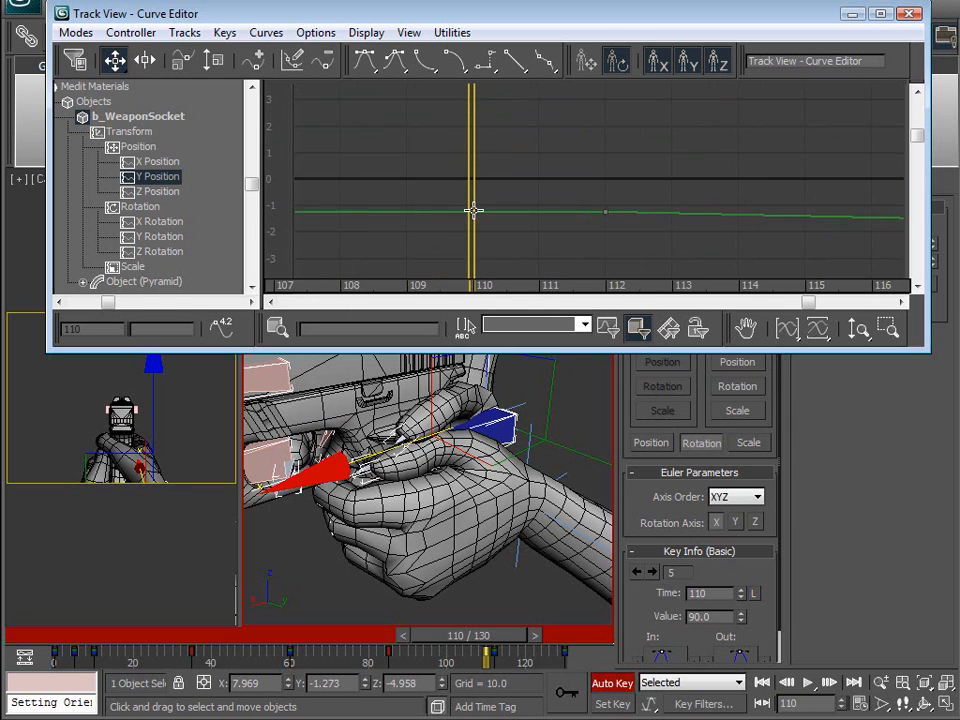
scroll(526, 223, "down", 2)
left_click(857, 327)
mouse_move(534, 216)
left_mouse_down()
mouse_move(605, 18)
mouse_move(589, 64)
left_mouse_up()
left_click_drag(564, 173, 565, 93)
left_click_drag(538, 225, 561, 289)
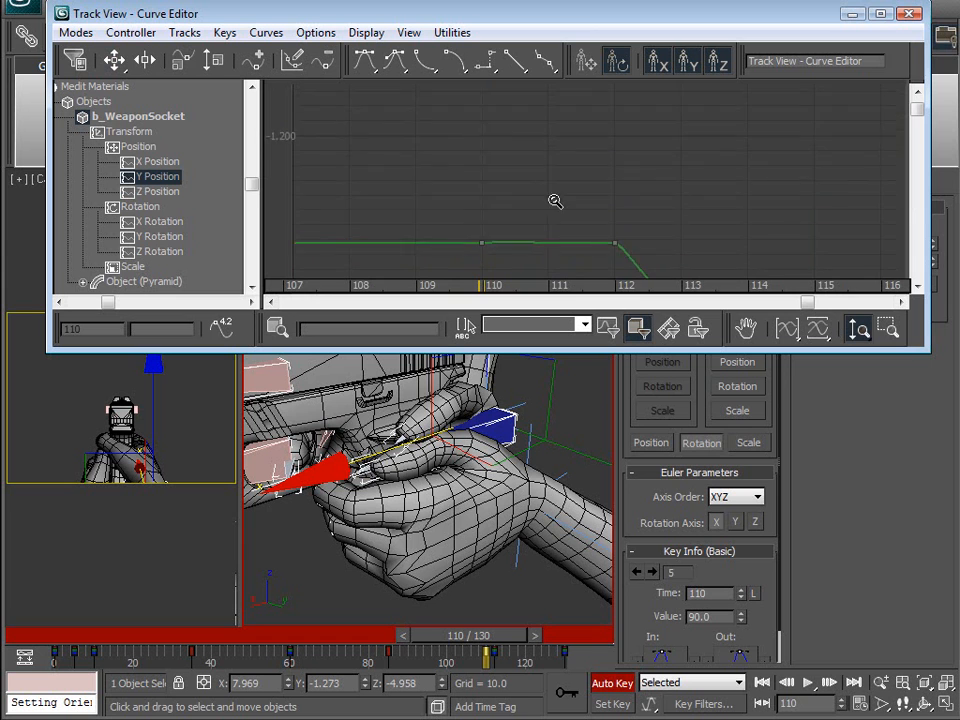
left_click_drag(580, 218, 591, 148)
scroll(591, 148, "down", 5)
scroll(591, 148, "up", 2)
Step: Advance the animation to frame 112 and close the Curve Editor
left_click_drag(489, 647, 496, 645)
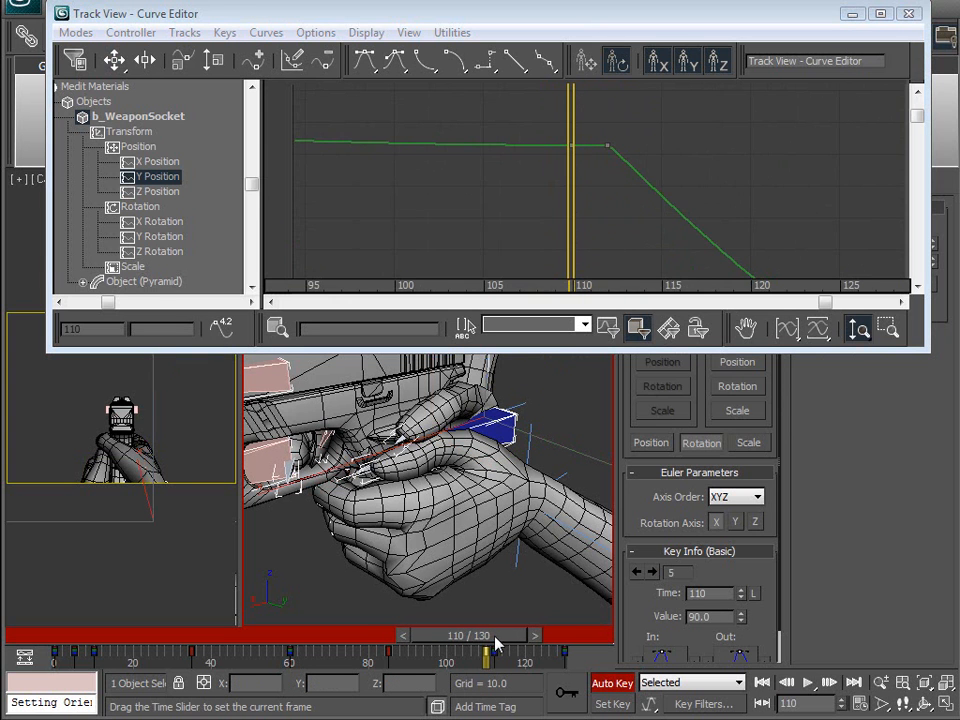
left_click(537, 637)
left_click(537, 637)
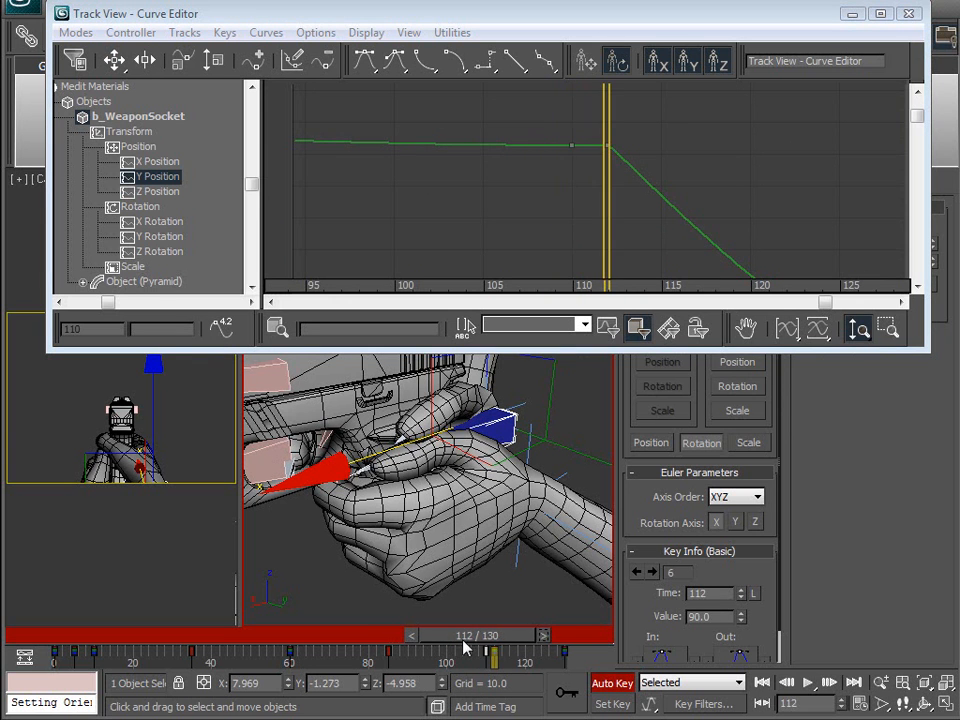
left_click(908, 13)
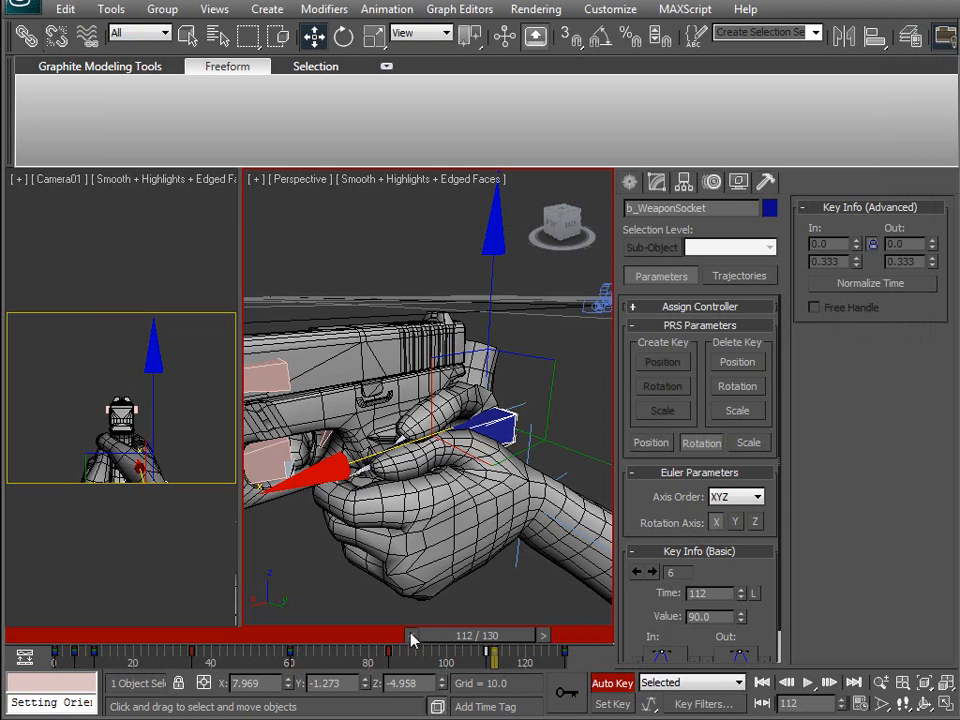
Step: Compare the aimed pose at frames 110 and 112 and inspect the pistol and hands in the Perspective view
left_click_drag(411, 640, 404, 640)
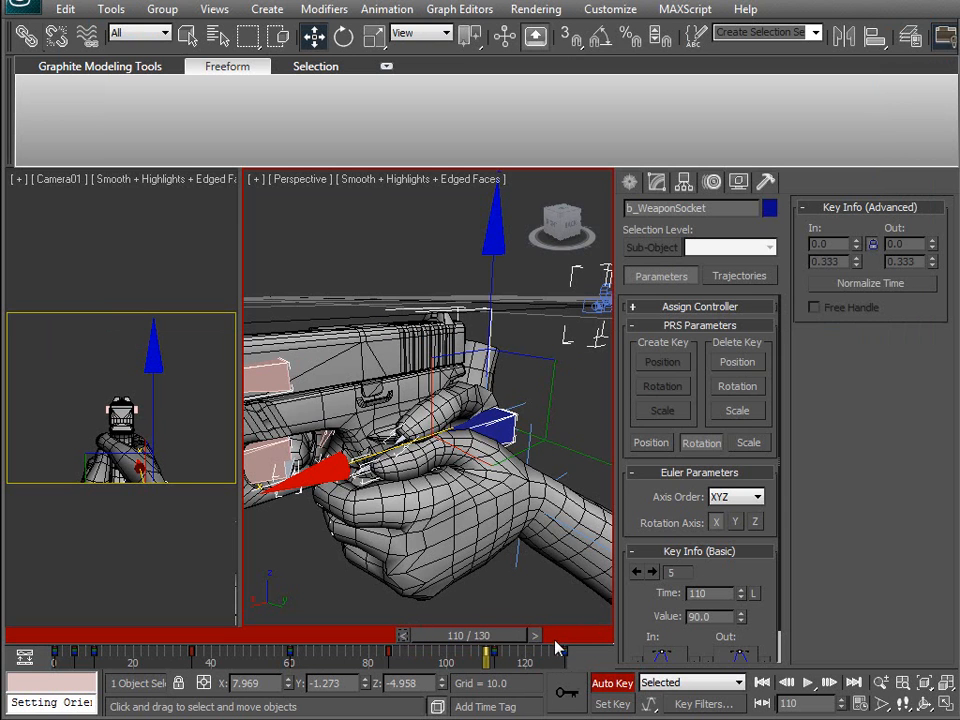
left_click_drag(536, 641, 543, 640)
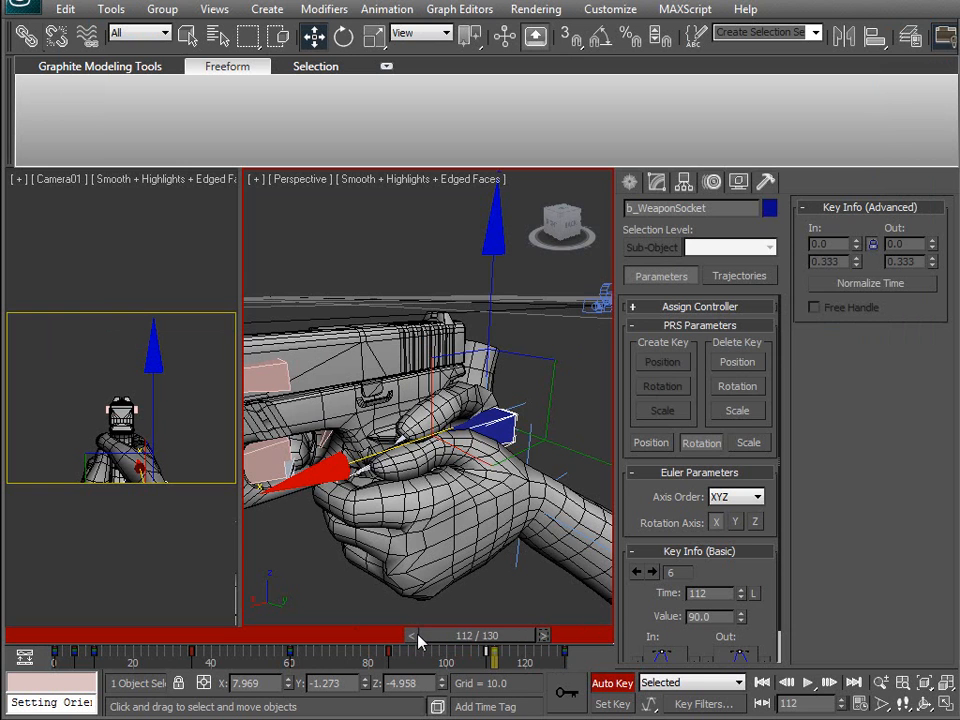
left_click_drag(419, 641, 402, 638)
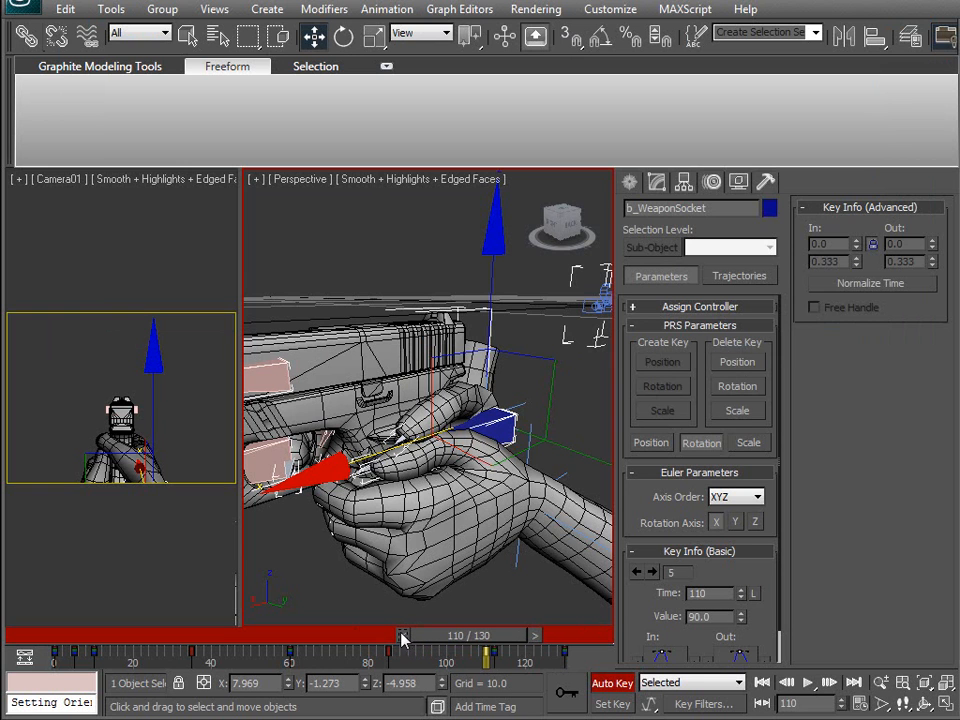
left_click(538, 635)
left_click(540, 631)
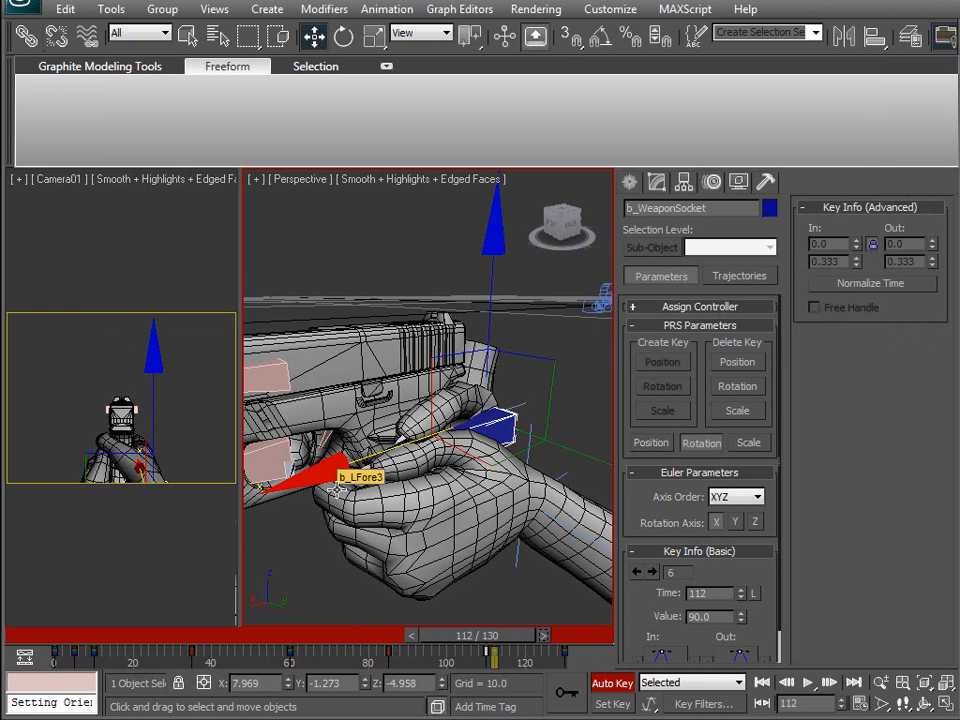
middle_click_drag(417, 455, 440, 430)
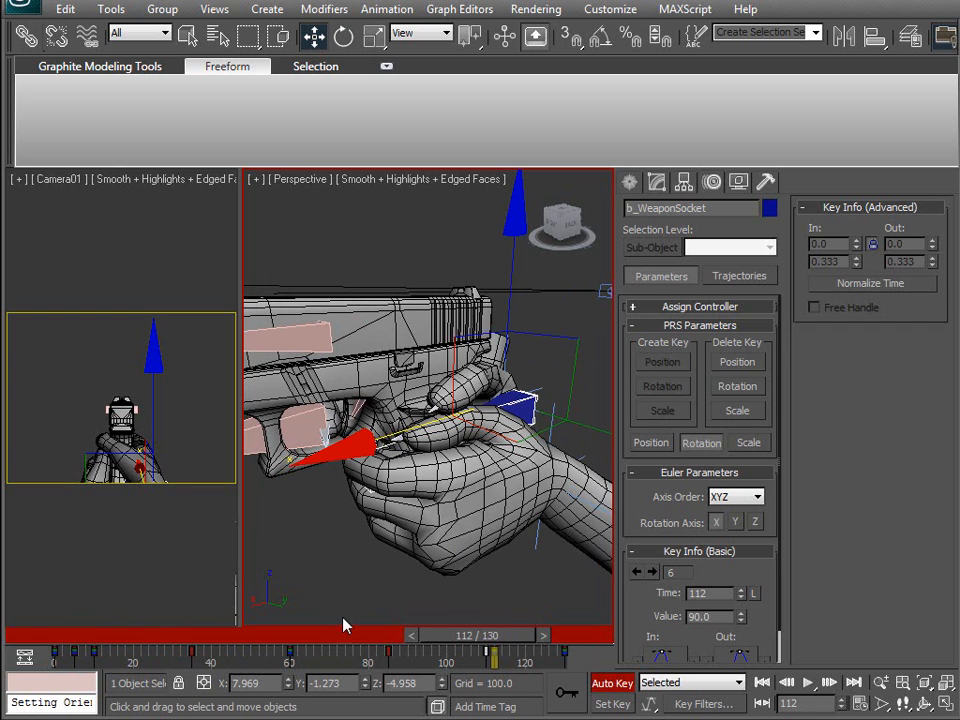
middle_click_drag(440, 442, 318, 600, "alt")
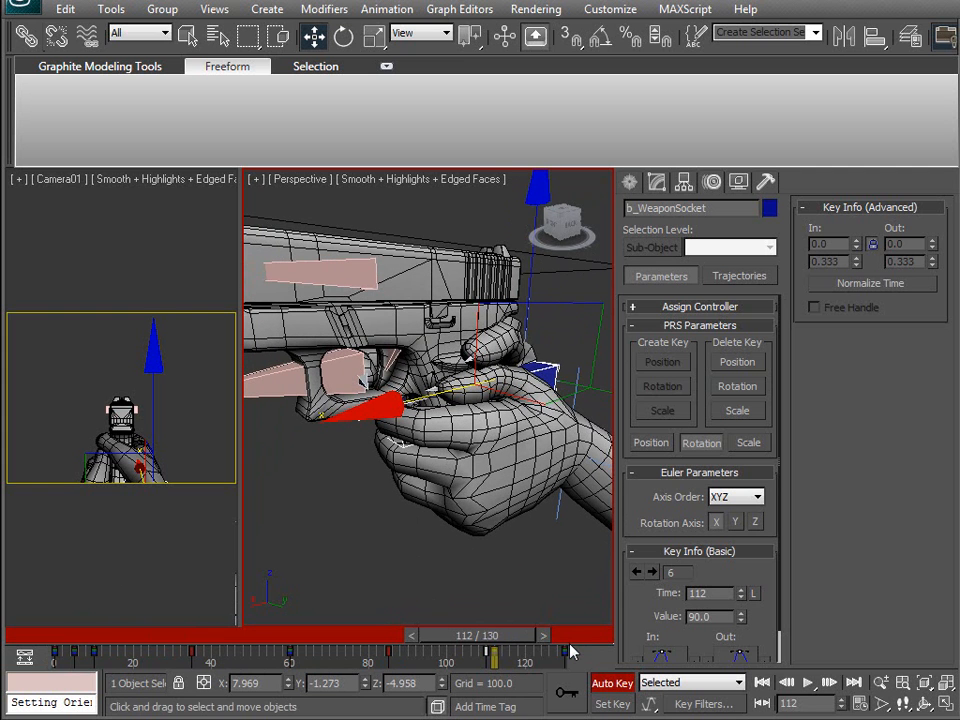
mouse_move(505, 637)
left_mouse_down()
mouse_move(489, 635)
mouse_move(499, 636)
left_mouse_up()
middle_click_drag(483, 415, 442, 399)
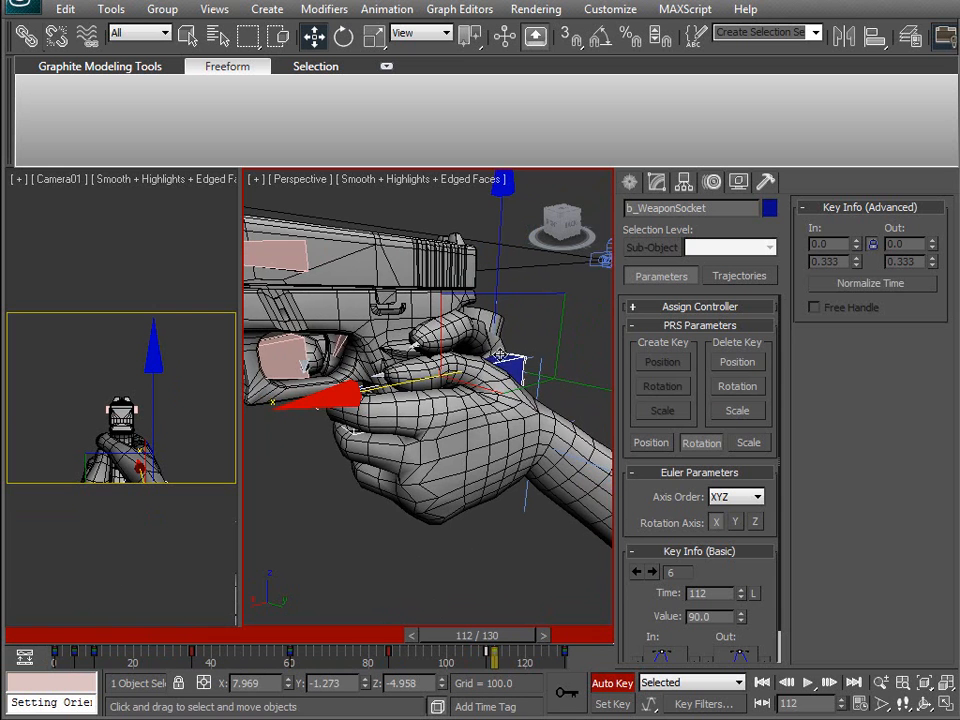
middle_click_drag(503, 417, 415, 440, "alt")
middle_click_drag(415, 440, 312, 465)
scroll(317, 472, "down", 3)
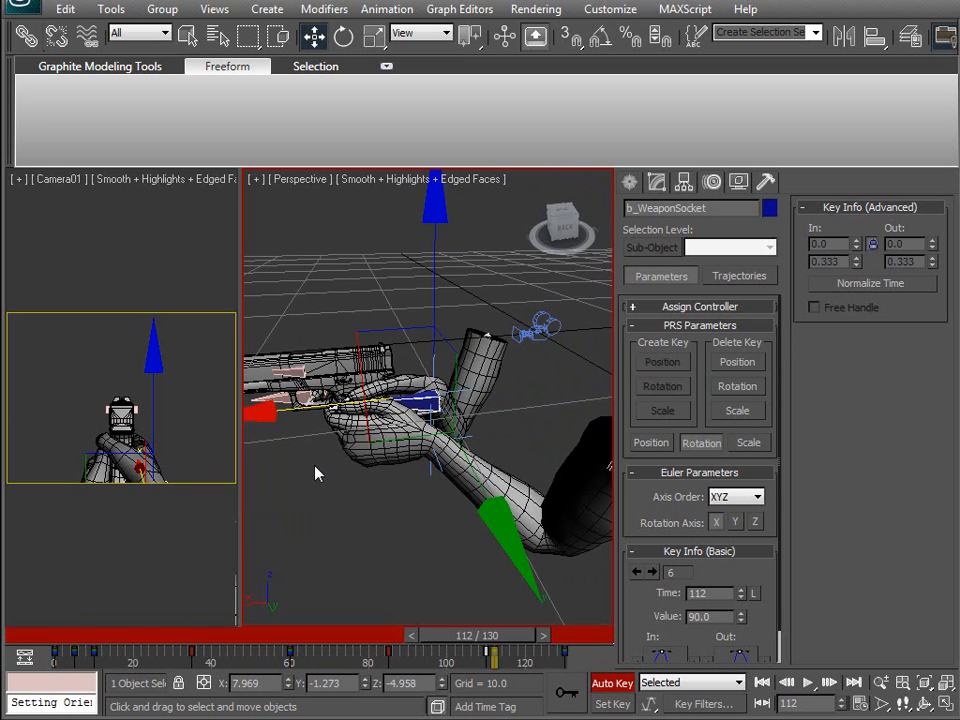
Step: Advance to frame 116 and delete the keys of all objects at frame 130
left_click(544, 634)
left_click(546, 634)
left_click(551, 634)
left_click(555, 634)
middle_click_drag(411, 432, 463, 454)
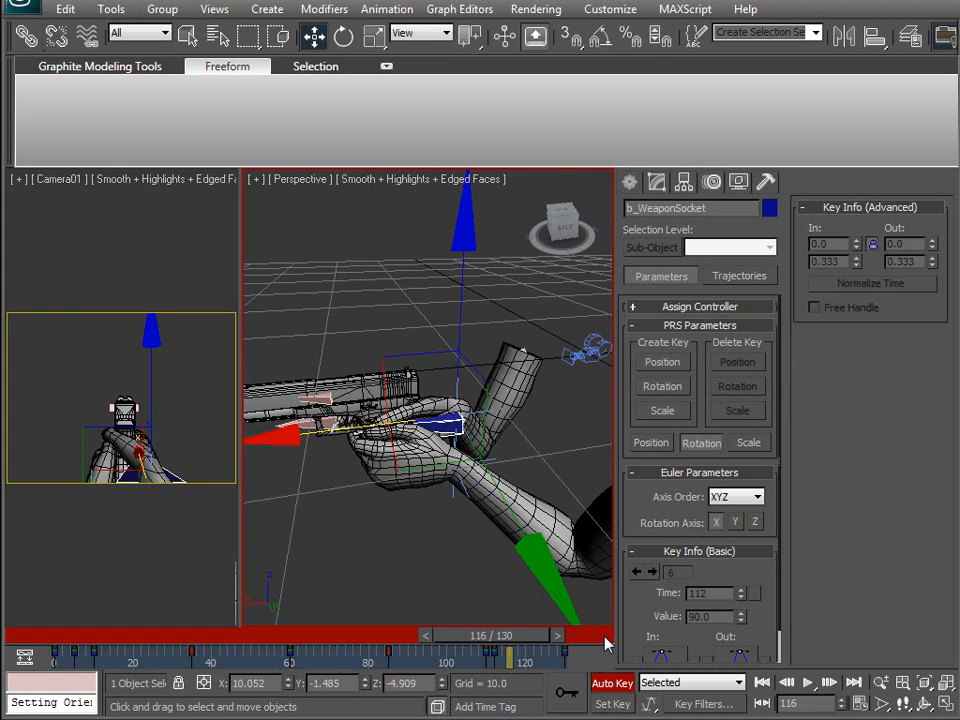
key("ctrl+a")
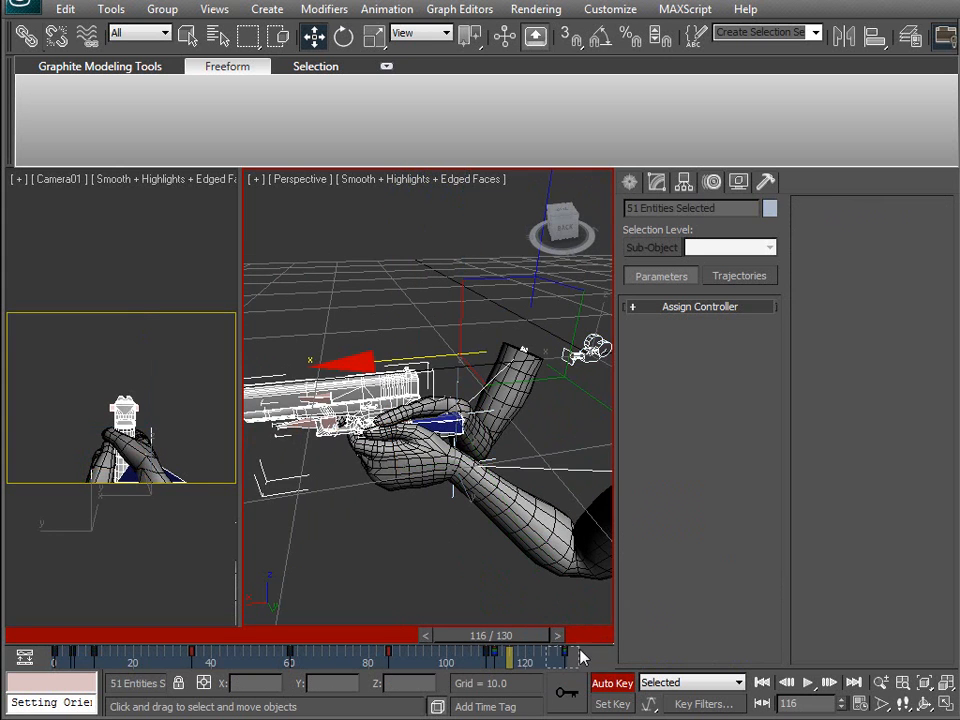
key("Delete")
mouse_move(530, 636)
left_mouse_down()
mouse_move(600, 637)
mouse_move(511, 650)
mouse_move(522, 648)
left_mouse_up()
Step: Pull b_WeaponSocket back along X to about 7.26 at frame 116 and copy its frame 112 keys to frame 122
key("w")
middle_click_drag(490, 464, 455, 467, "alt")
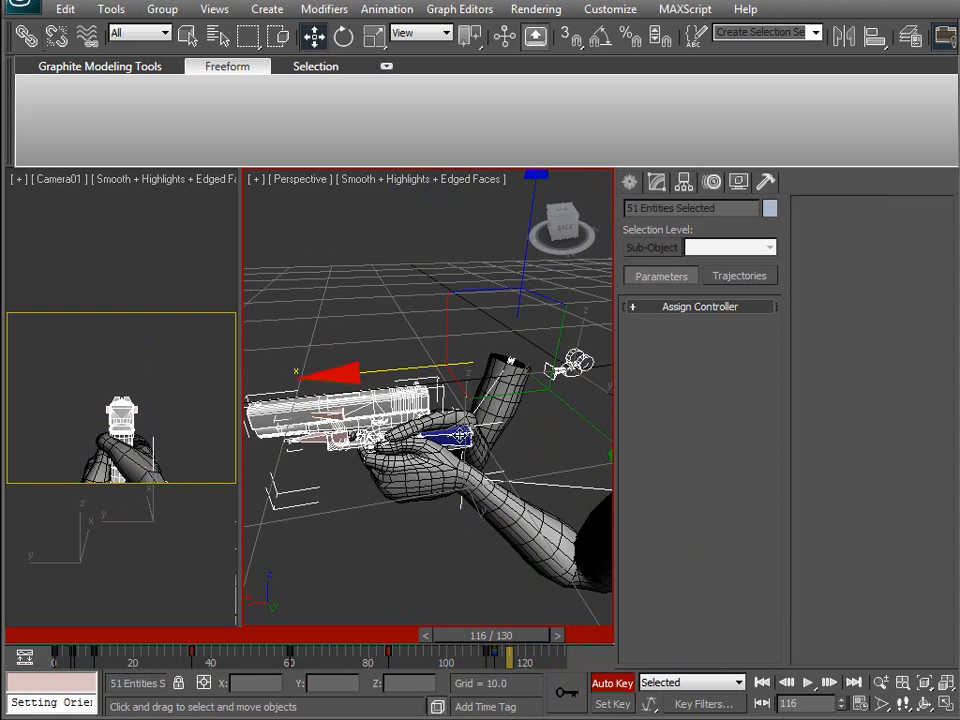
left_click(459, 437)
scroll(459, 440, "up", 6)
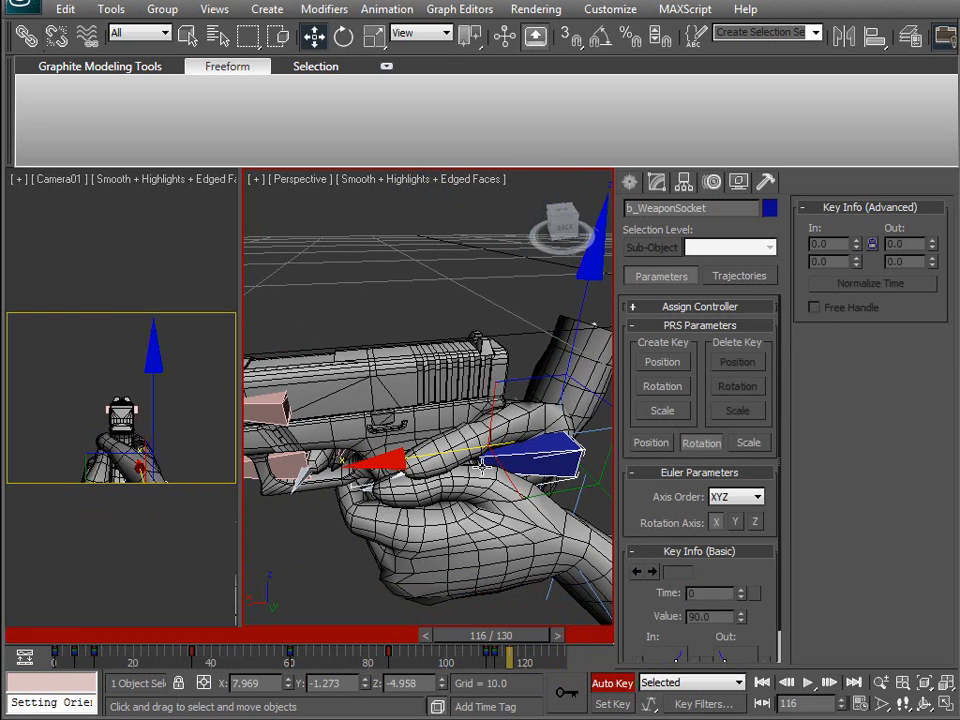
left_click_drag(435, 454, 451, 454)
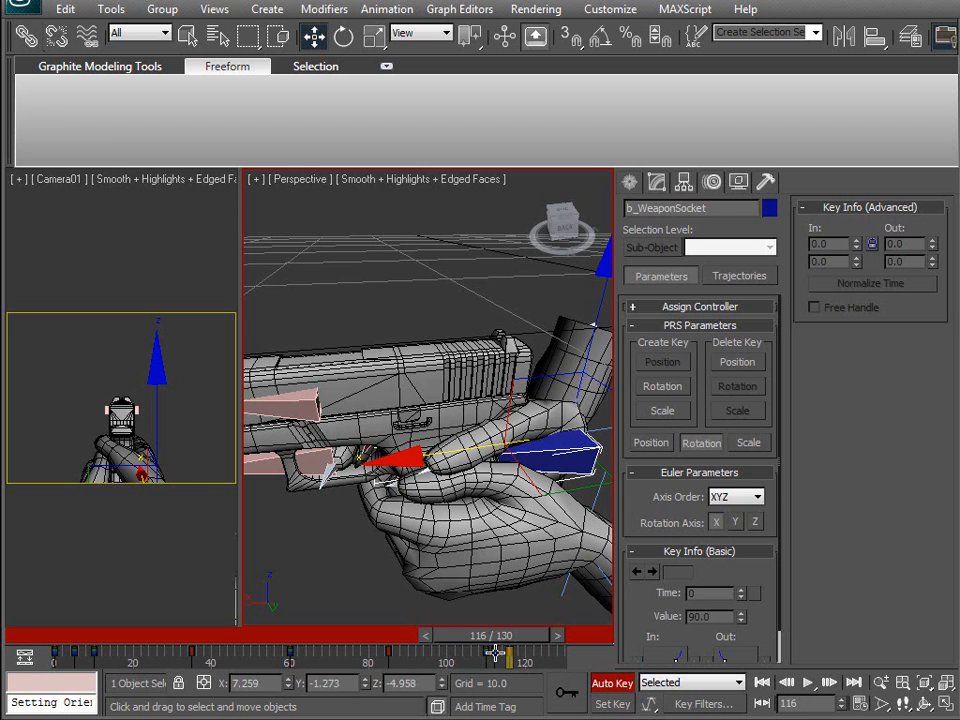
mouse_move(495, 653)
left_mouse_down("shift")
mouse_move(534, 658)
mouse_move(545, 637)
mouse_move(522, 640)
mouse_move(546, 636)
mouse_move(501, 636)
mouse_move(562, 637)
mouse_move(506, 637)
mouse_move(560, 650)
mouse_move(491, 656)
left_mouse_up("shift")
key("w")
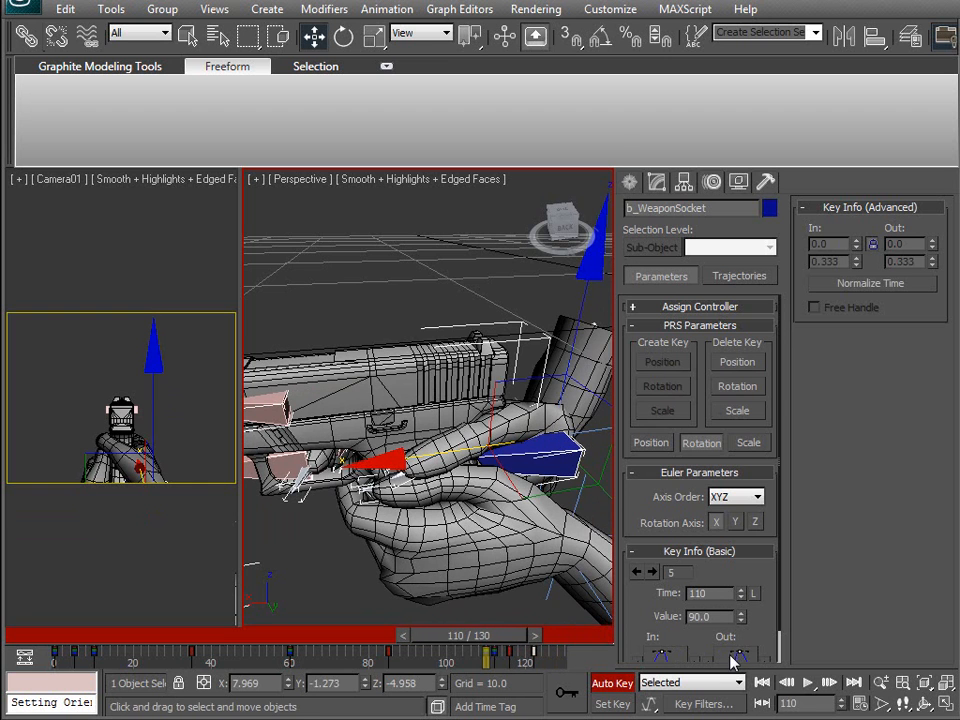
Step: Set the animation start time to 110 in Time Configuration and play back frames 110 to 130
right_click(808, 683)
left_click(442, 362)
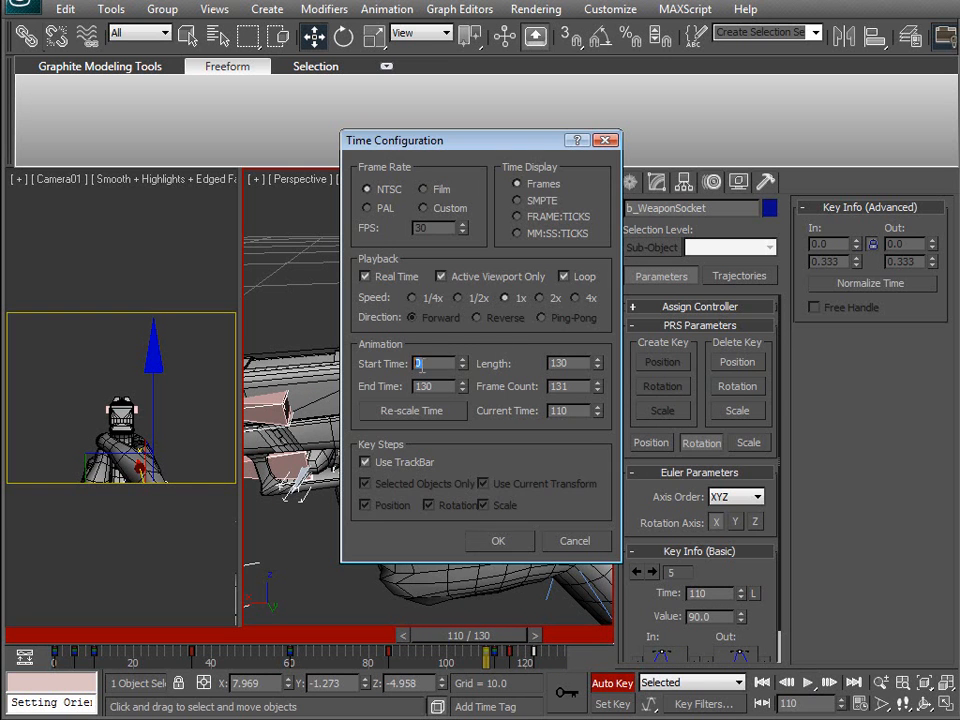
type("110")
key("Tab")
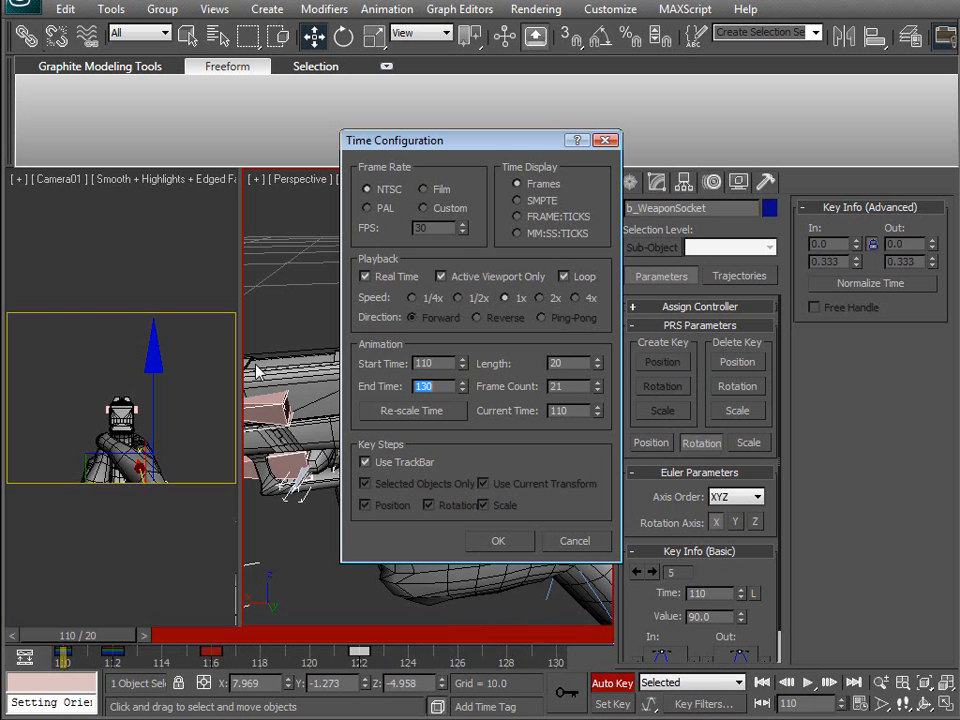
left_click(494, 541)
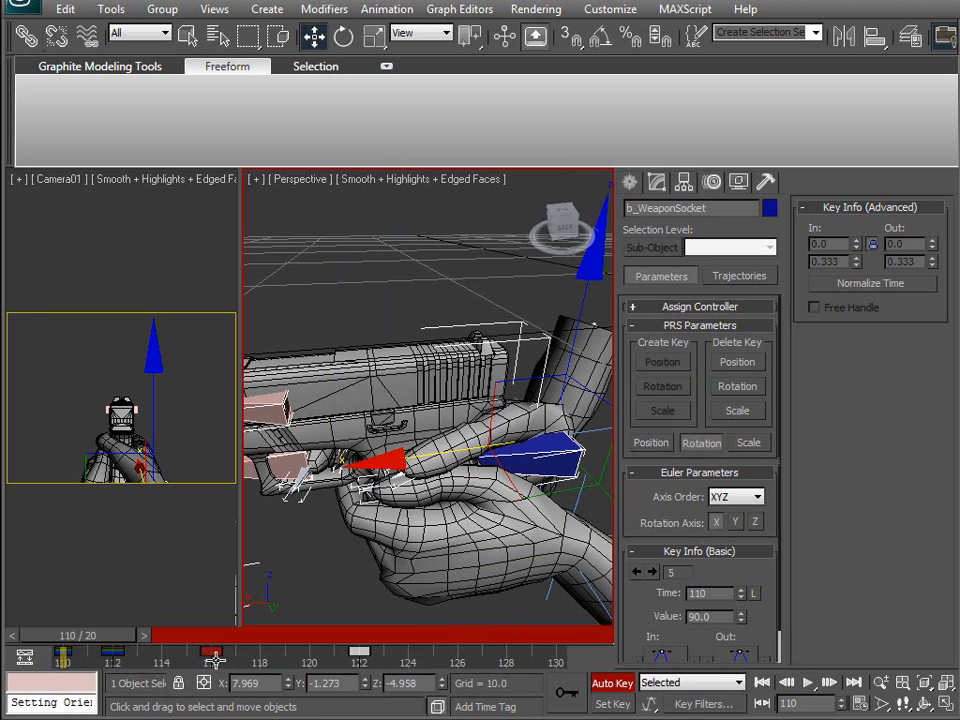
left_click(807, 682)
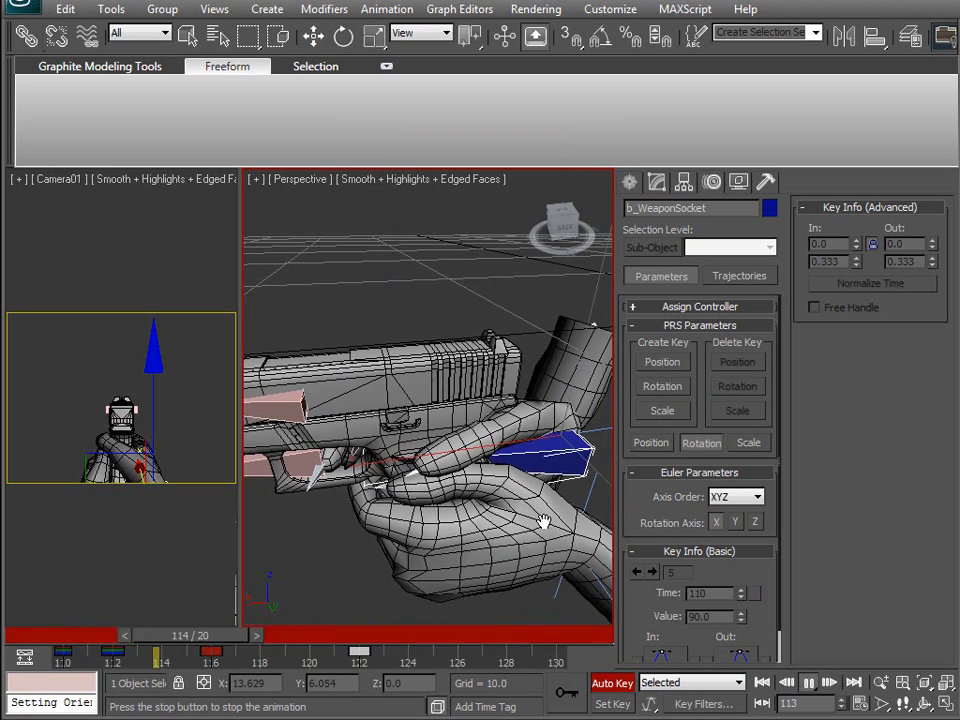
left_click(808, 682)
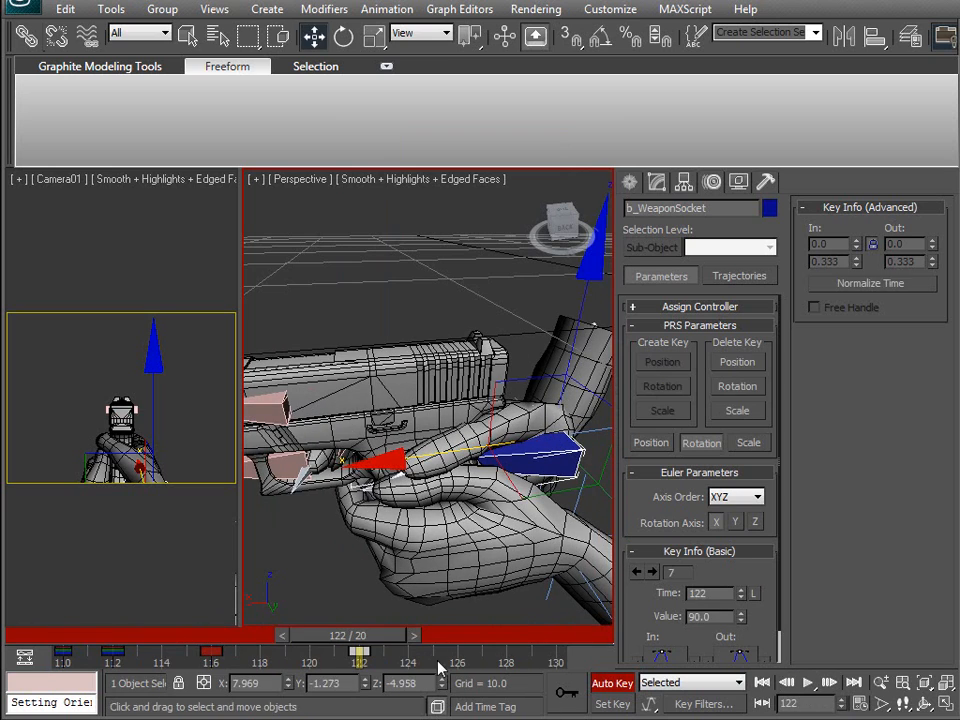
Step: Rotate b_WeaponSocket about its Y axis to about -2.8 degrees at frame 122
mouse_move(368, 643)
left_mouse_down()
mouse_move(90, 636)
mouse_move(373, 630)
left_mouse_up()
middle_click_drag(356, 483, 332, 491)
left_click_drag(443, 683, 445, 684)
left_click_drag(360, 636, 386, 638)
middle_click_drag(387, 477, 400, 481)
key("e")
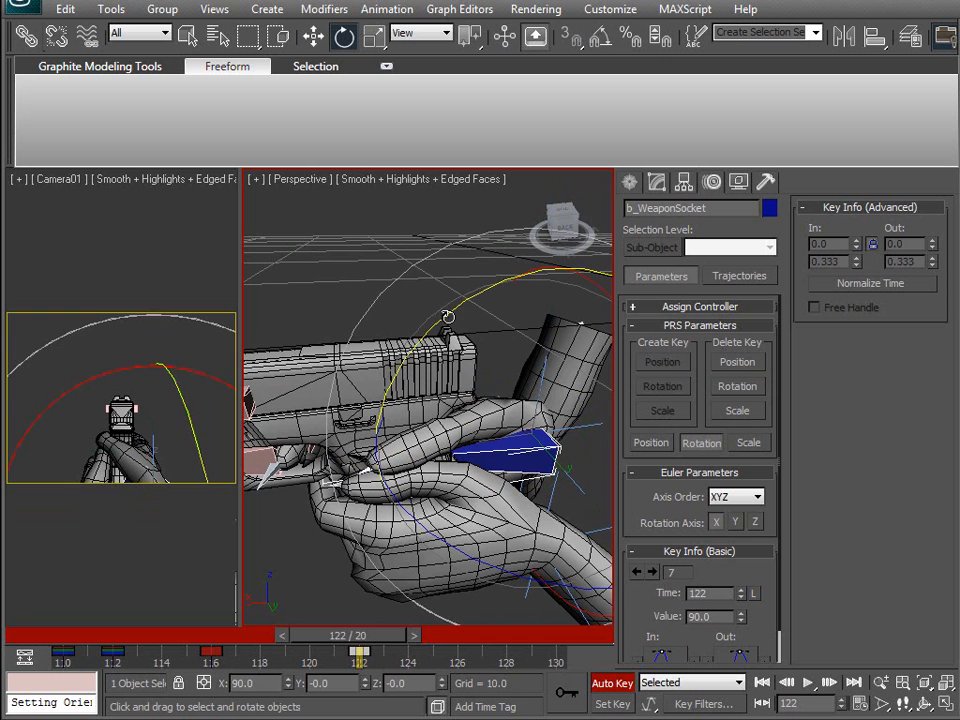
left_click_drag(447, 317, 452, 313)
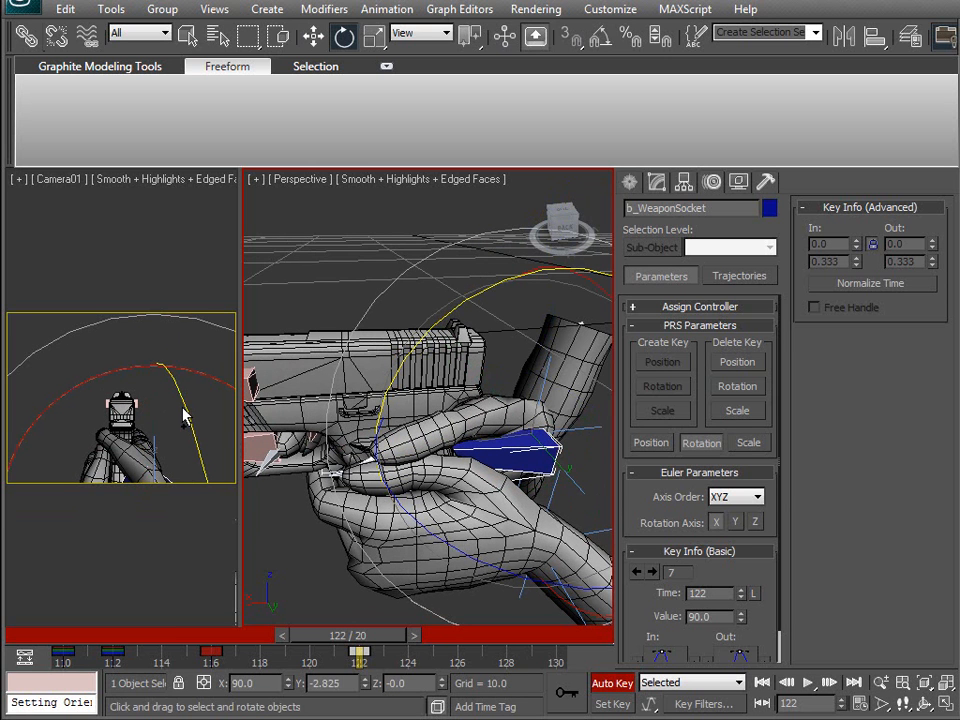
Step: Undo the last rotation of b_WeaponSocket at frame 122 and return to frame 110
key("ctrl+z")
left_click_drag(395, 636, 4, 676)
key("e")
Step: Examine the hands' grip on the pistol at frame 110 from several angles
middle_click_drag(380, 574, 553, 561, "alt")
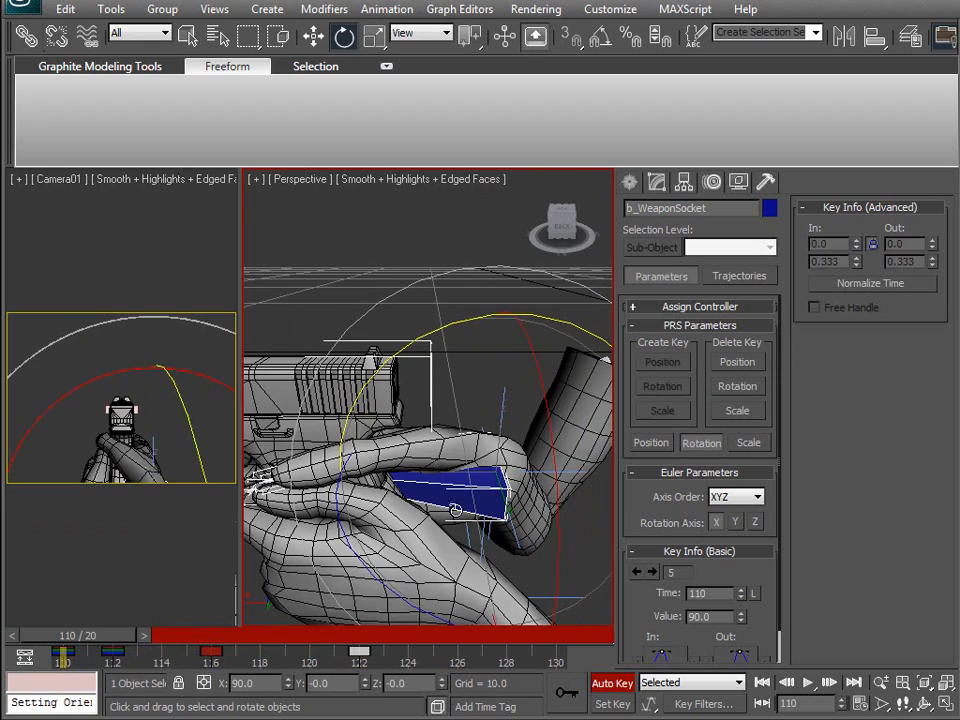
middle_click_drag(337, 497, 345, 700, "alt")
left_click_drag(110, 636, 85, 640)
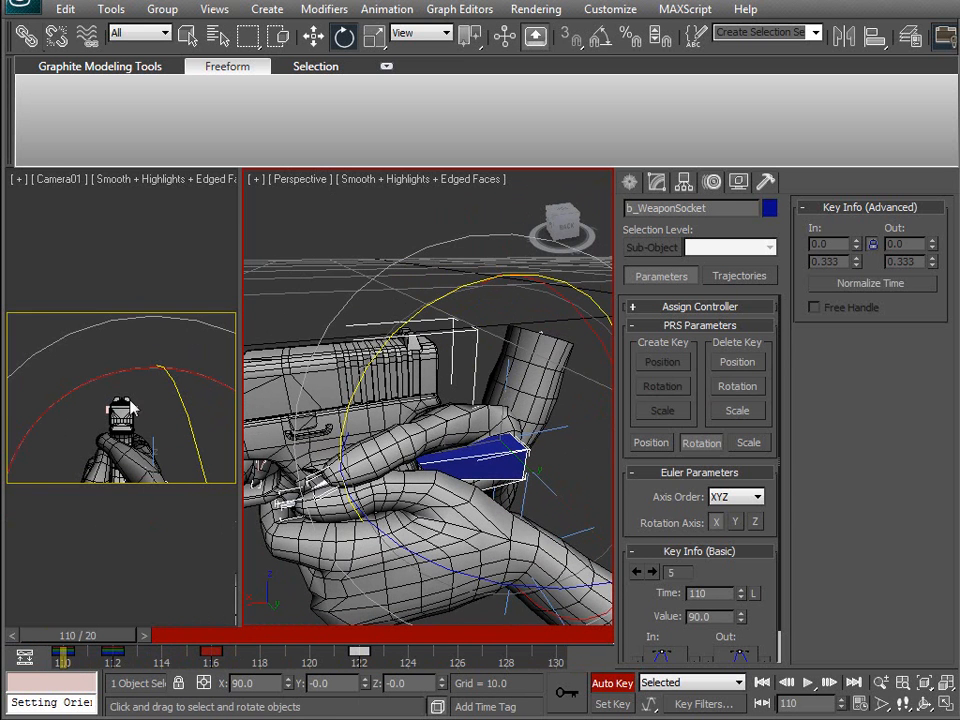
middle_click_drag(430, 440, 528, 366, "alt")
scroll(450, 520, "up", 5)
scroll(452, 530, "down", 4)
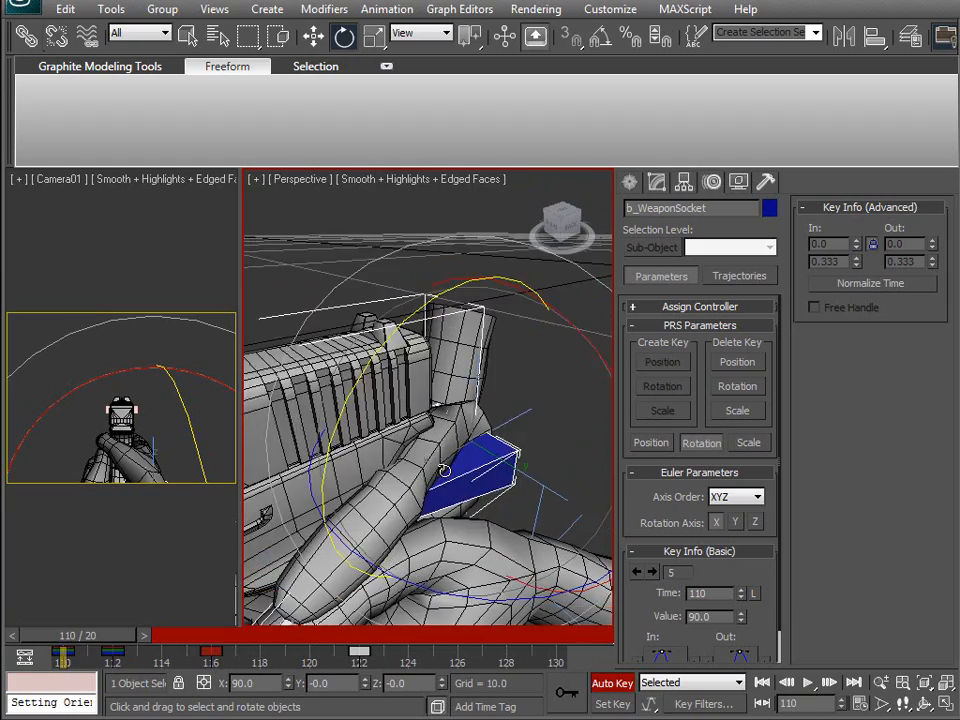
middle_click_drag(440, 497, 506, 446, "alt")
middle_click_drag(539, 380, 379, 490, "alt")
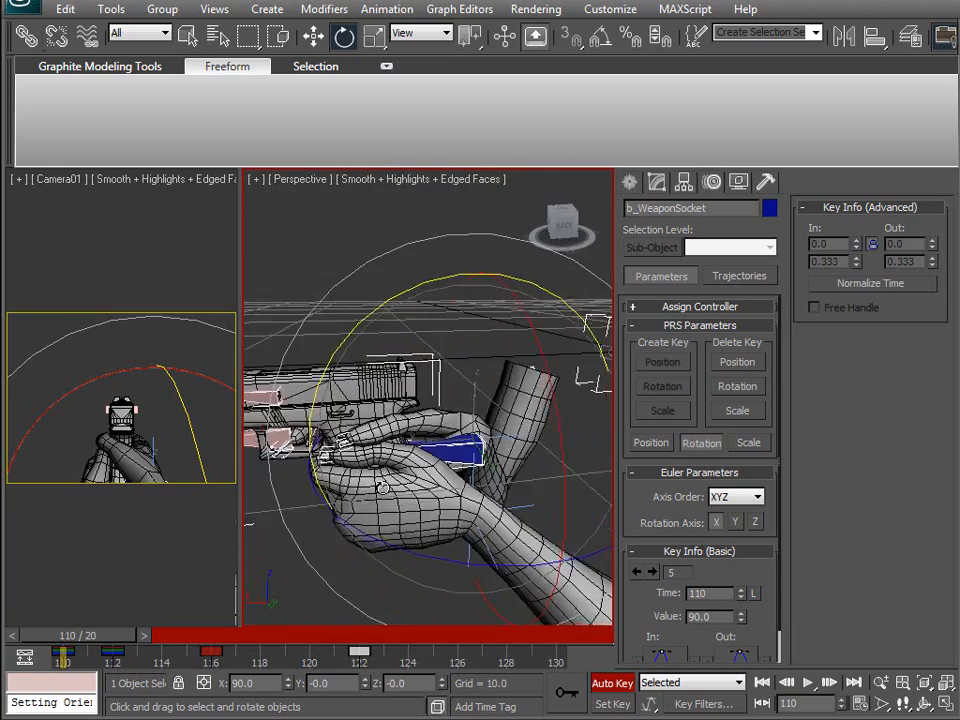
mouse_move(474, 480)
middle_mouse_down("alt")
mouse_move(514, 439)
mouse_move(470, 458)
middle_mouse_up("alt")
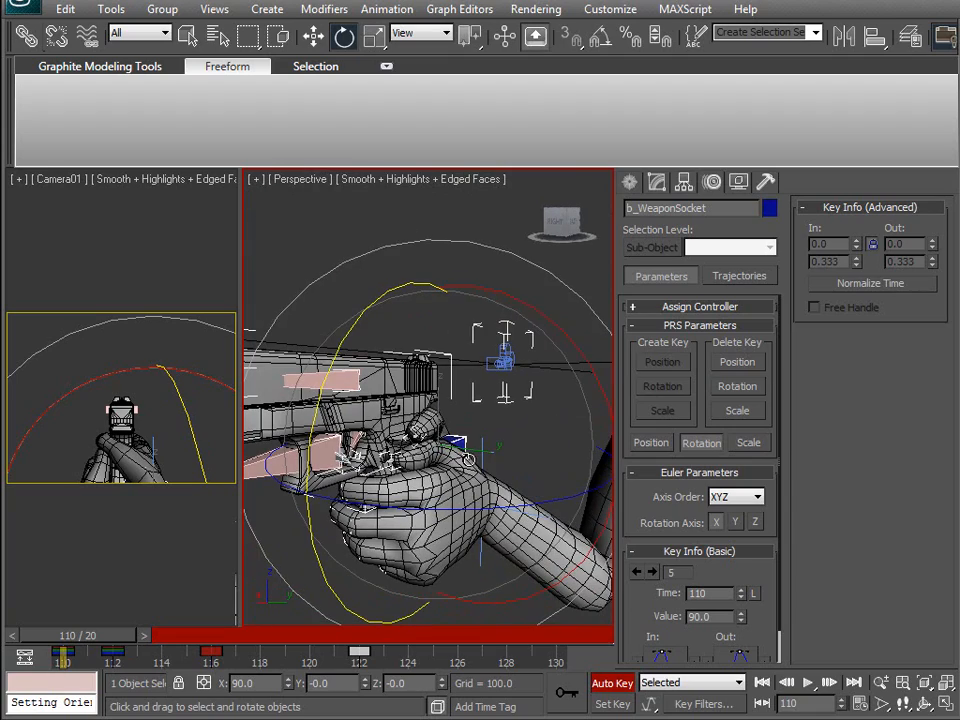
mouse_move(431, 528)
middle_mouse_down("alt")
mouse_move(445, 518)
mouse_move(438, 530)
middle_mouse_up("alt")
middle_click_drag(343, 535, 337, 525, "alt")
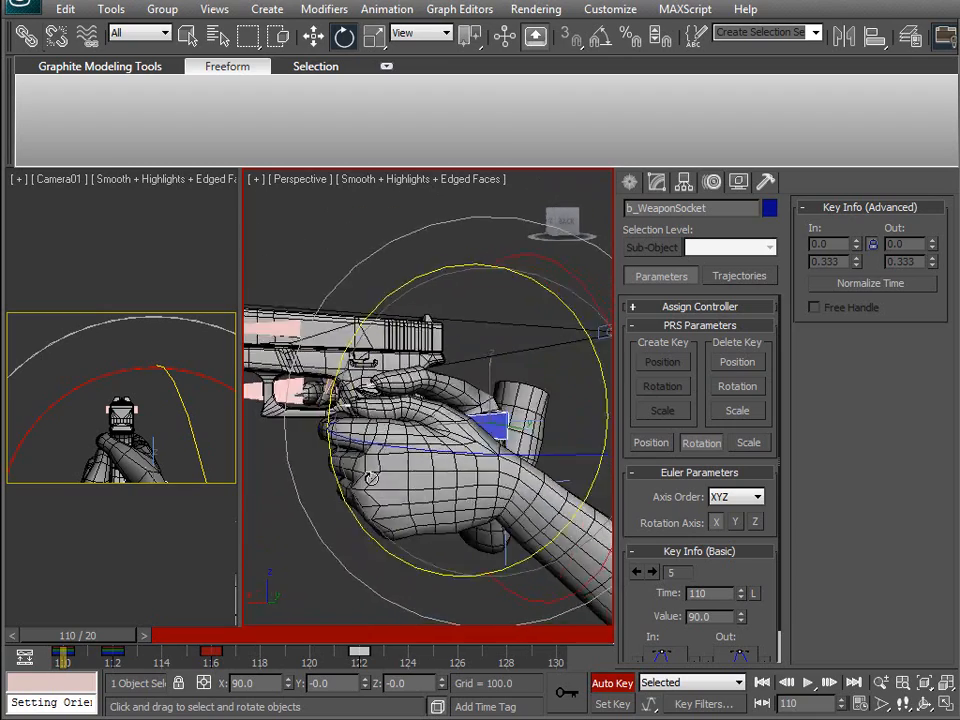
middle_click_drag(344, 502, 385, 523, "alt")
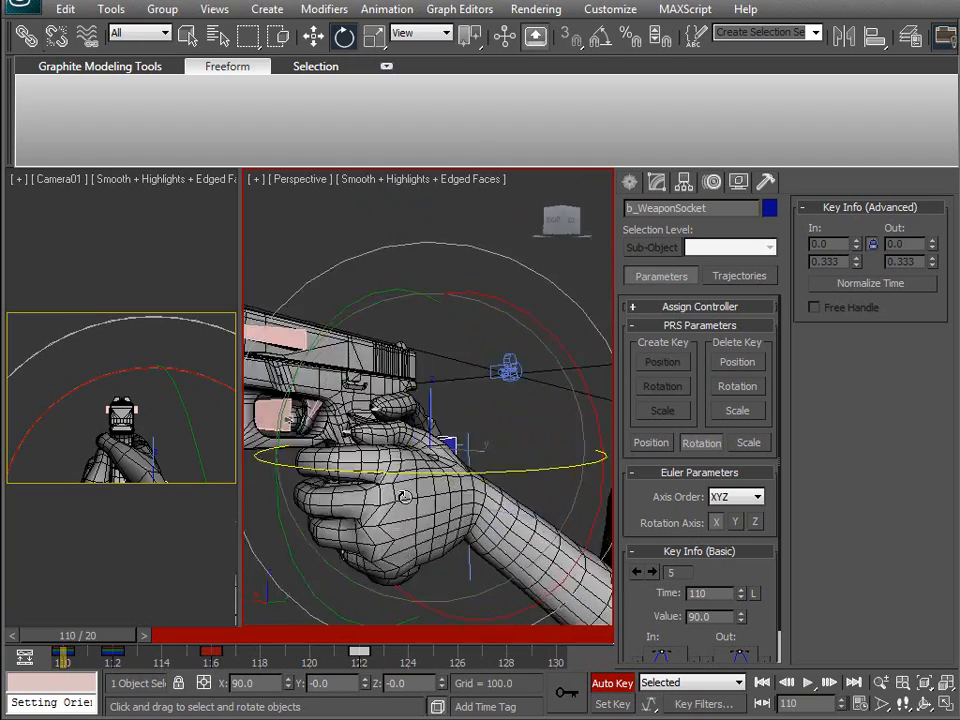
middle_click_drag(333, 563, 472, 513, "alt")
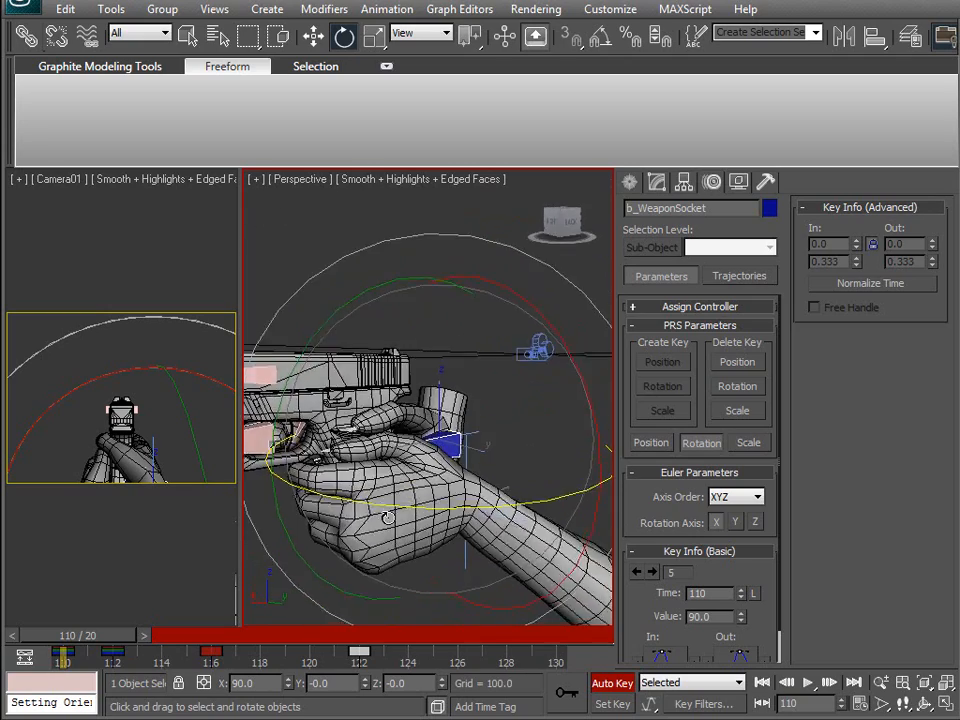
middle_click_drag(399, 556, 496, 427, "alt")
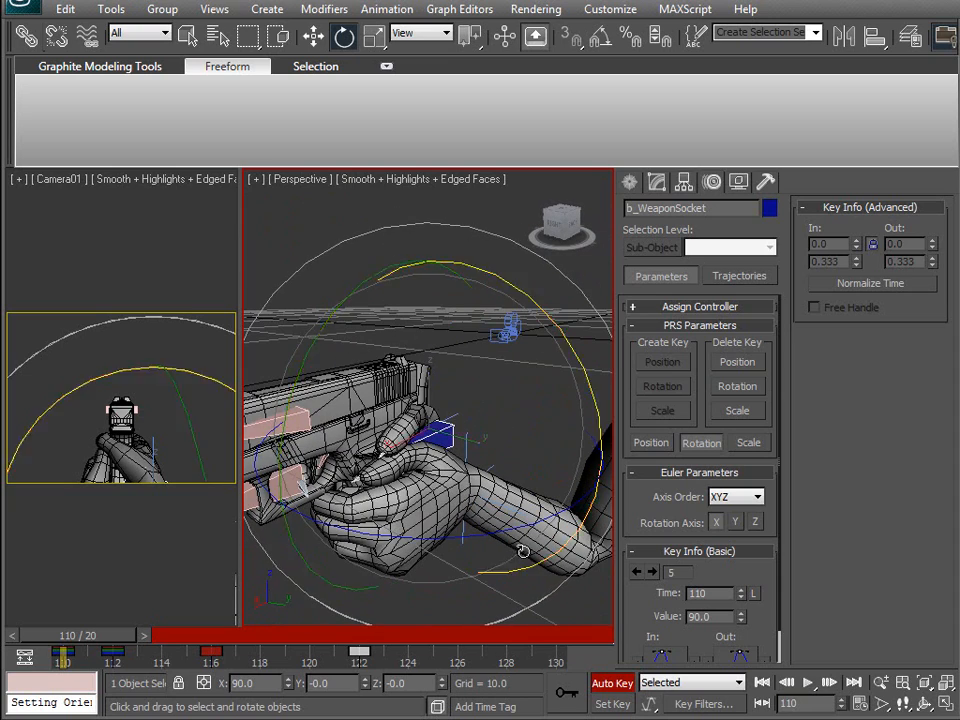
middle_click_drag(424, 498, 386, 512, "alt")
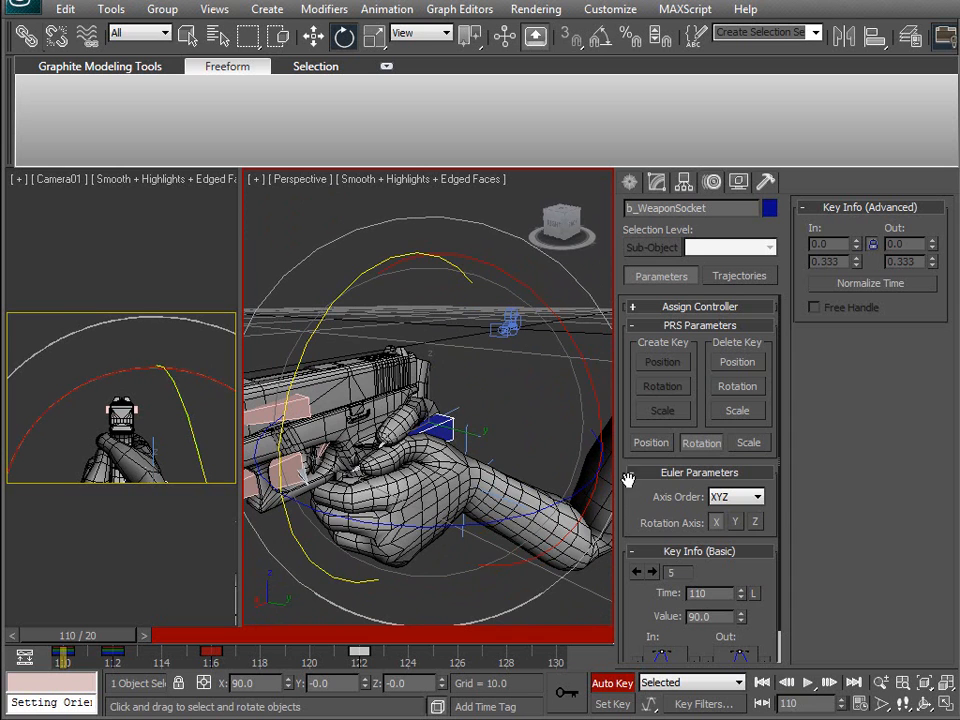
middle_click_drag(359, 482, 306, 654, "alt")
Step: Scrub through the firing animation between frames 110 and 130 to review the recoil
left_click_drag(80, 637, 624, 687)
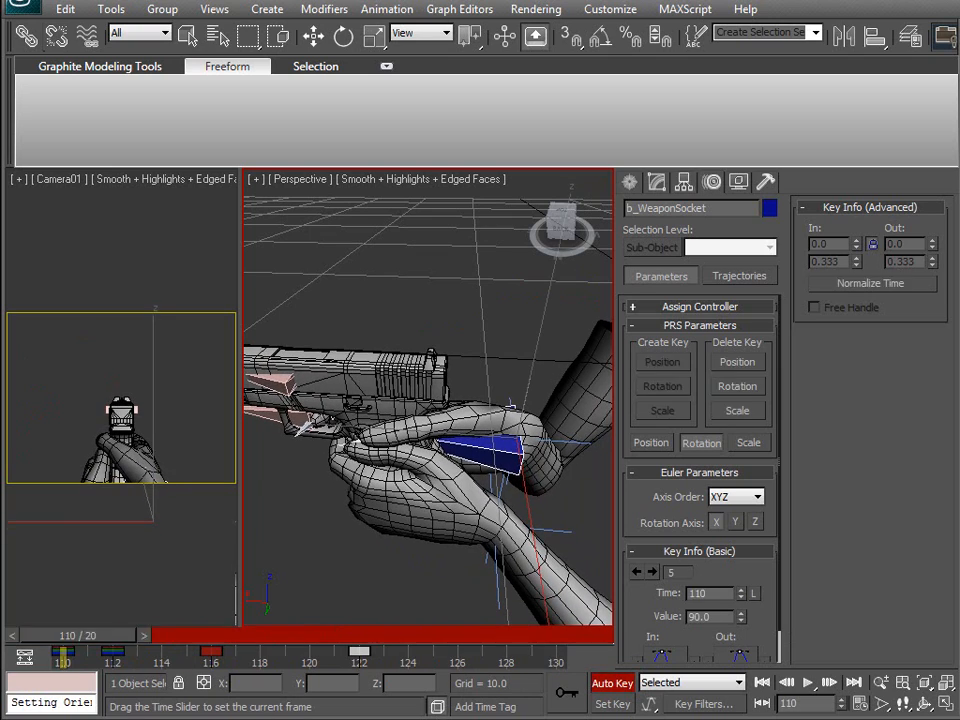
key("e")
middle_click_drag(386, 574, 445, 480, "alt")
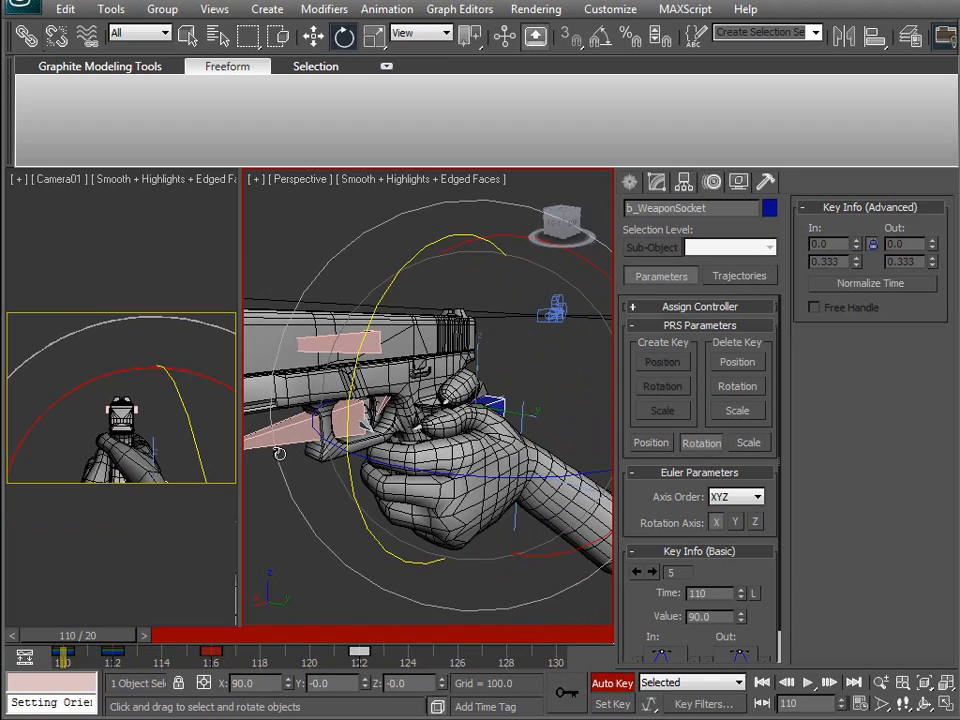
left_click_drag(92, 645, 602, 619)
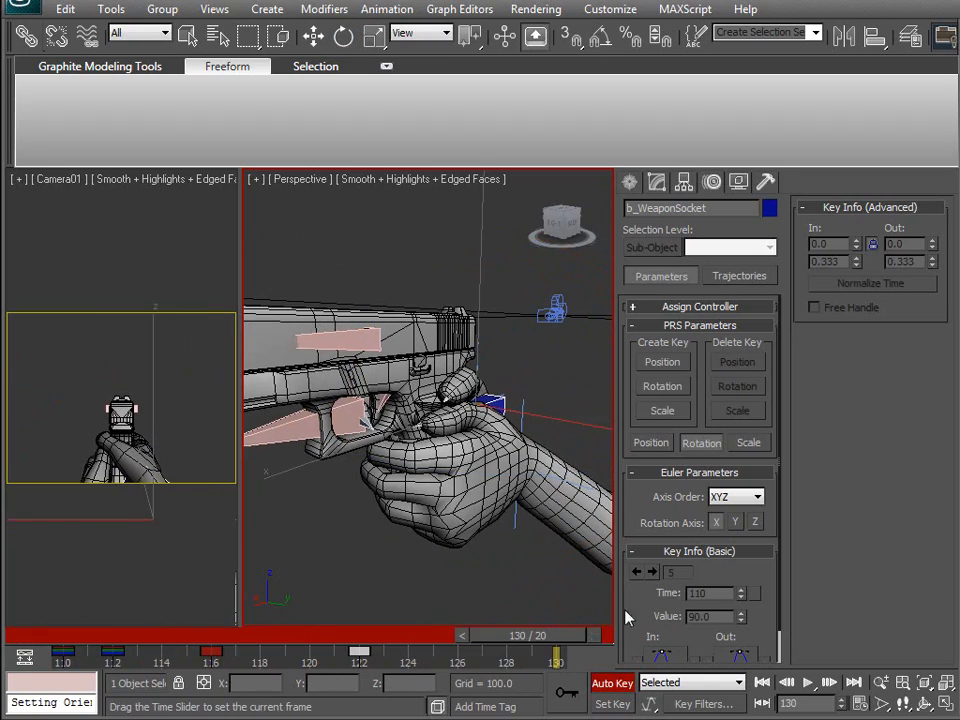
middle_click_drag(490, 418, 438, 467, "alt")
Step: Move b_WeaponSocket farther back along X to about 6.08 at frame 116 and scrub through the recoil
left_click_drag(530, 636, 213, 636)
middle_click_drag(425, 508, 354, 510, "alt")
key("w")
middle_click_drag(452, 484, 347, 481, "alt")
left_click_drag(354, 476, 376, 469)
left_click_drag(170, 641, 485, 637)
left_click_drag(622, 627, 250, 646)
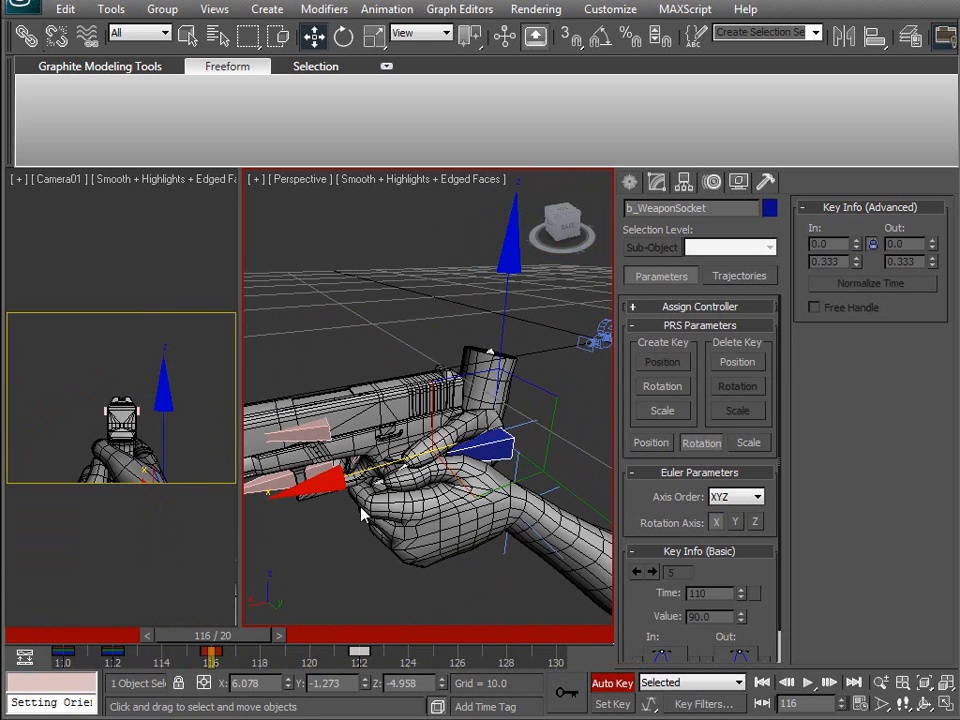
Step: Select Camera01, turn off Auto Key, try fields of view of 90, 45 and 10 degrees, and set it back to 60
middle_click_drag(362, 513, 397, 487)
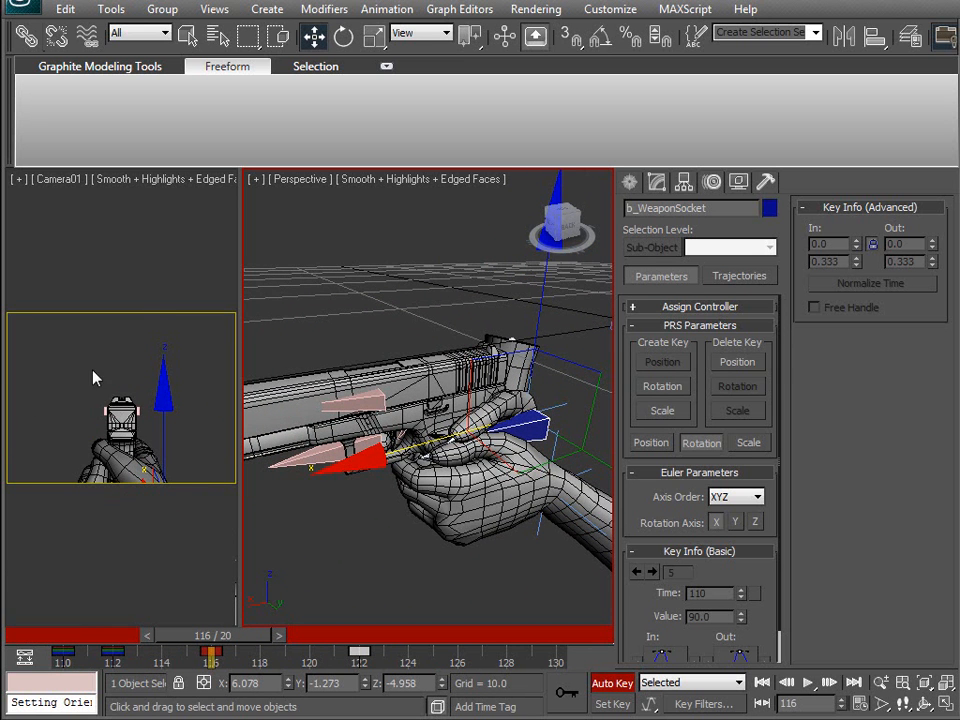
middle_click_drag(412, 492, 409, 447, "alt")
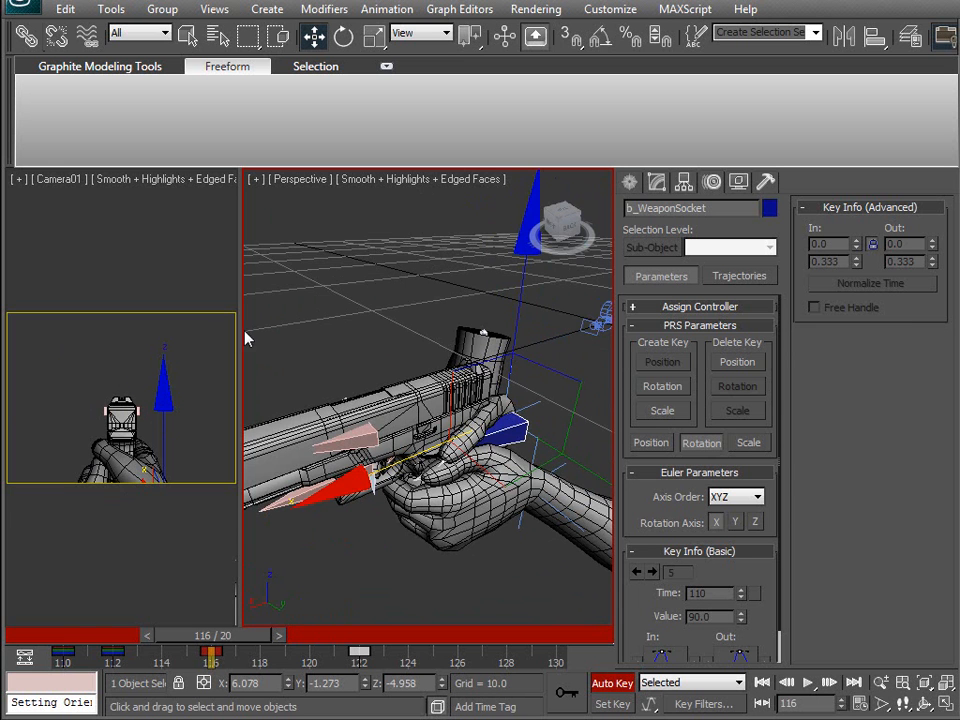
middle_click_drag(430, 411, 405, 443)
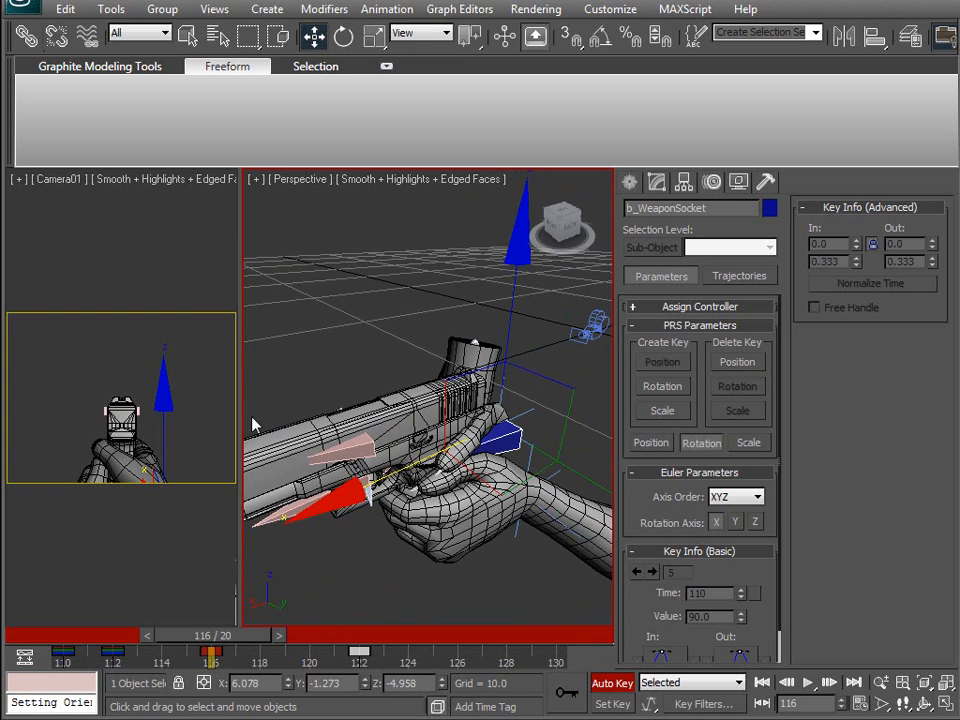
middle_click_drag(475, 453, 577, 352, "alt")
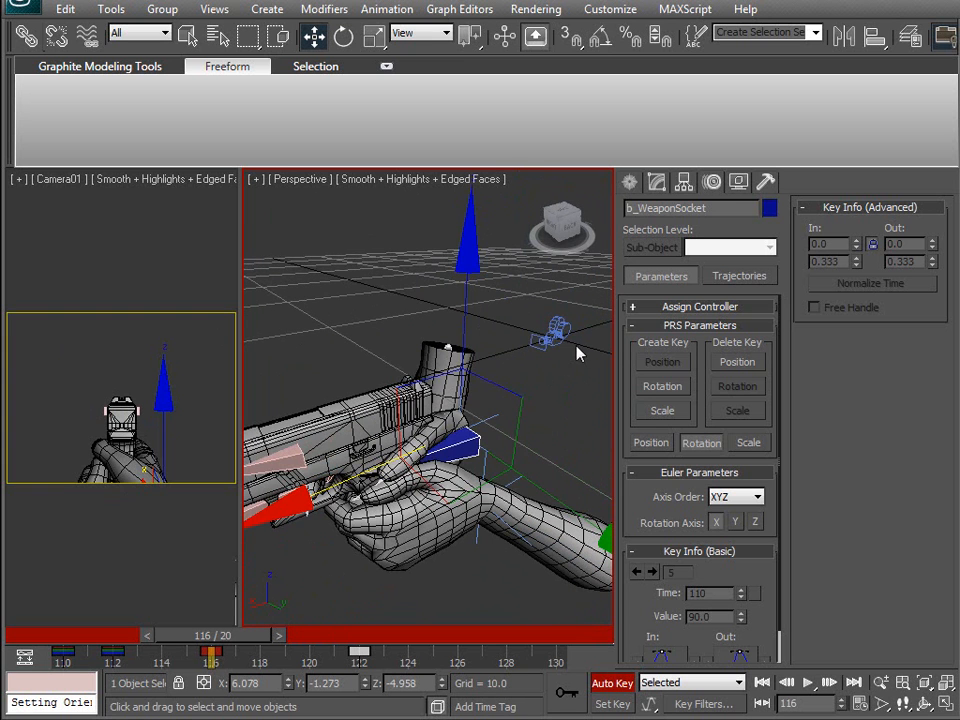
left_click(555, 340)
left_click(612, 684)
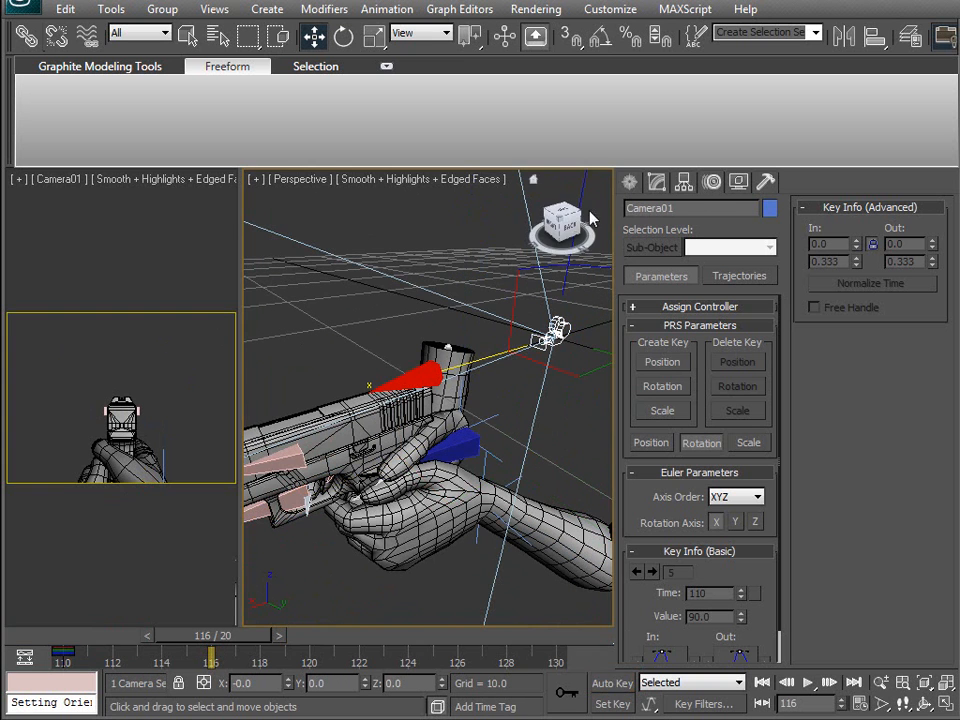
left_click(656, 183)
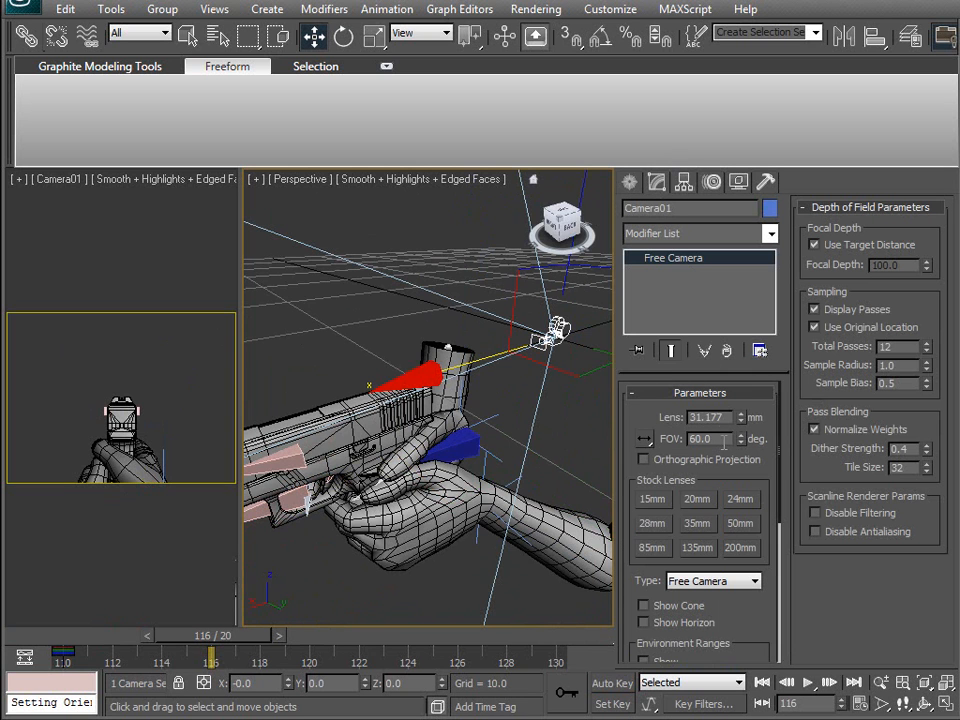
left_click_drag(724, 441, 607, 412)
type("90")
key("Return")
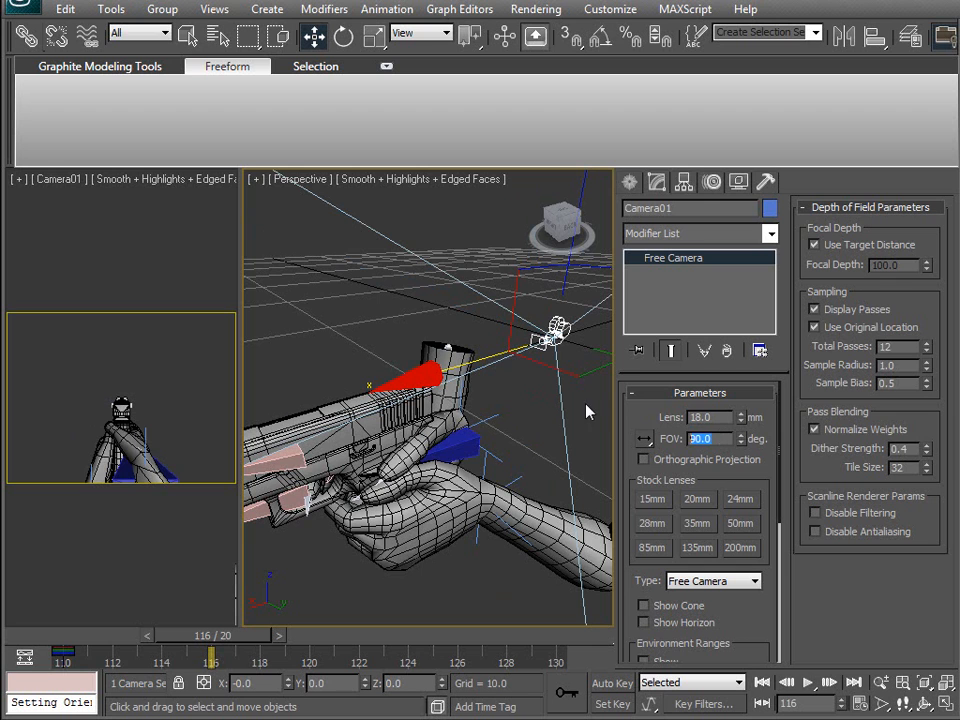
type("45")
key("Return")
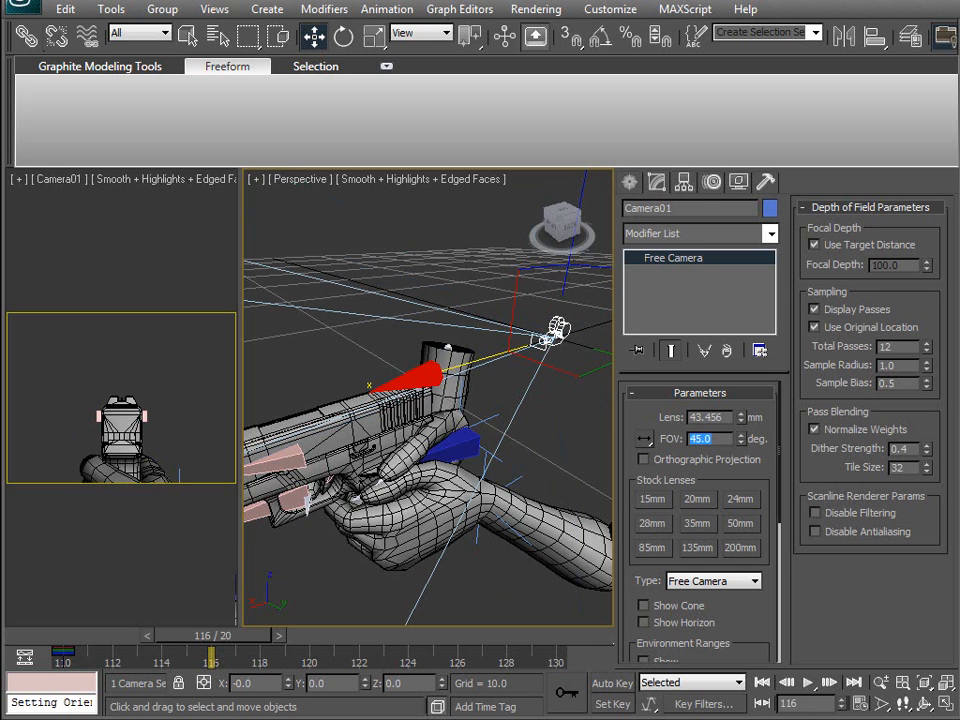
type("10")
key("Return")
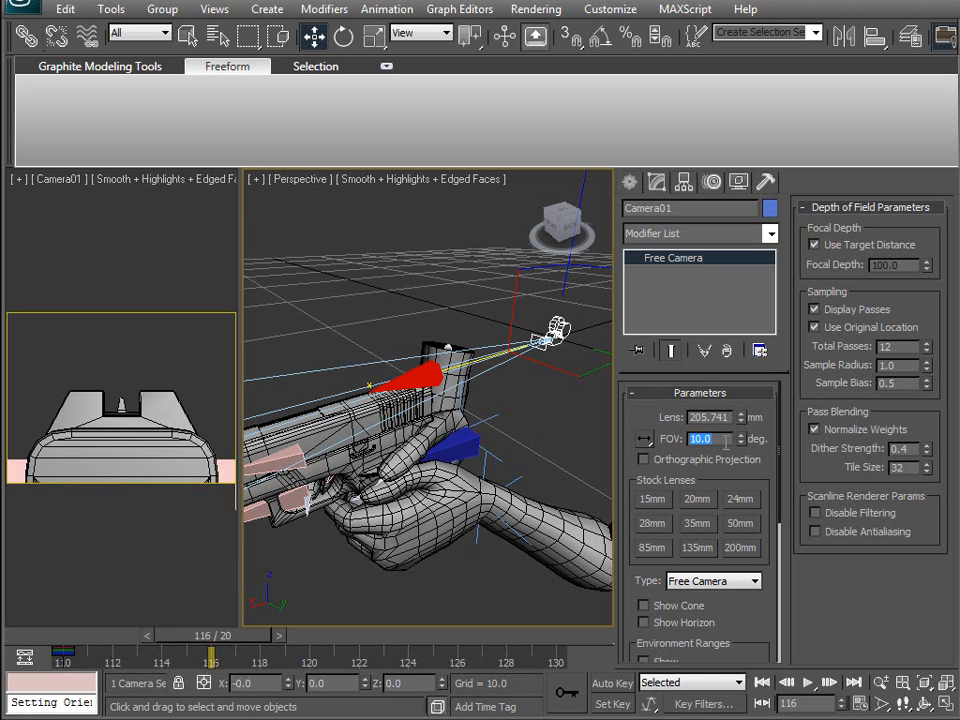
type("0")
key("Return")
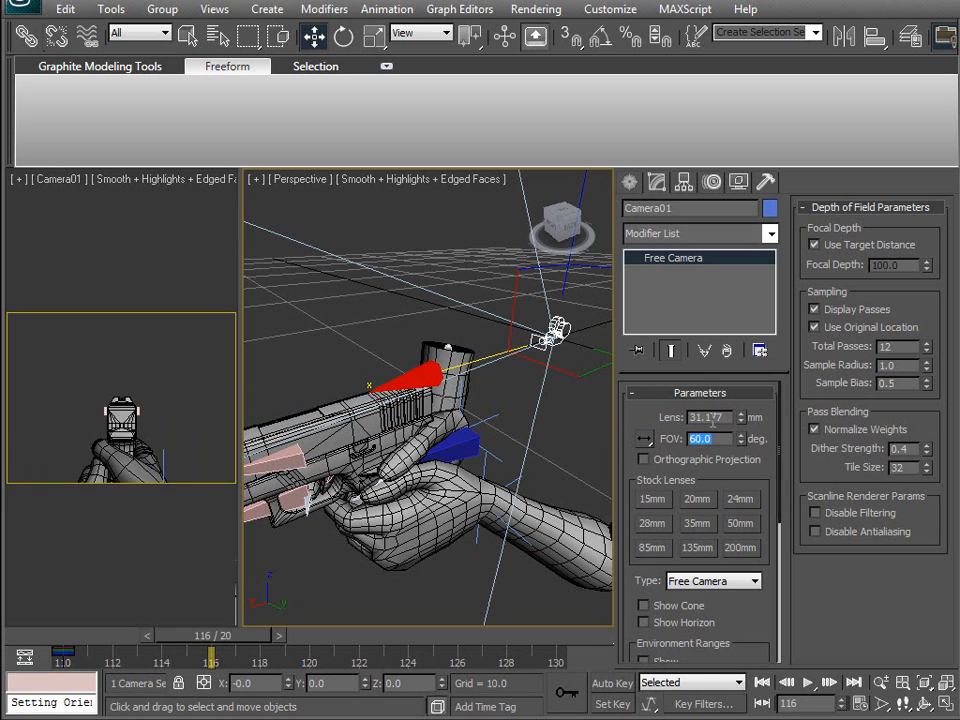
Step: Return to frame 110 and examine the pistol and its alignment with the camera from several angles
middle_click_drag(525, 410, 490, 480, "alt")
left_click_drag(231, 643, 60, 636)
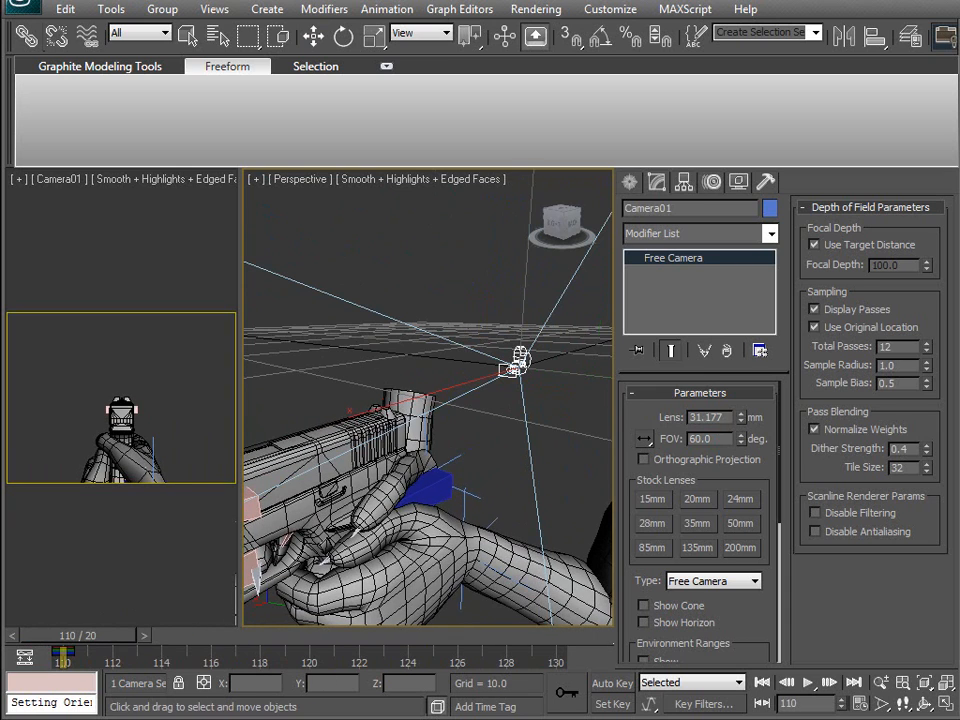
key("w")
middle_click_drag(353, 469, 500, 468, "alt")
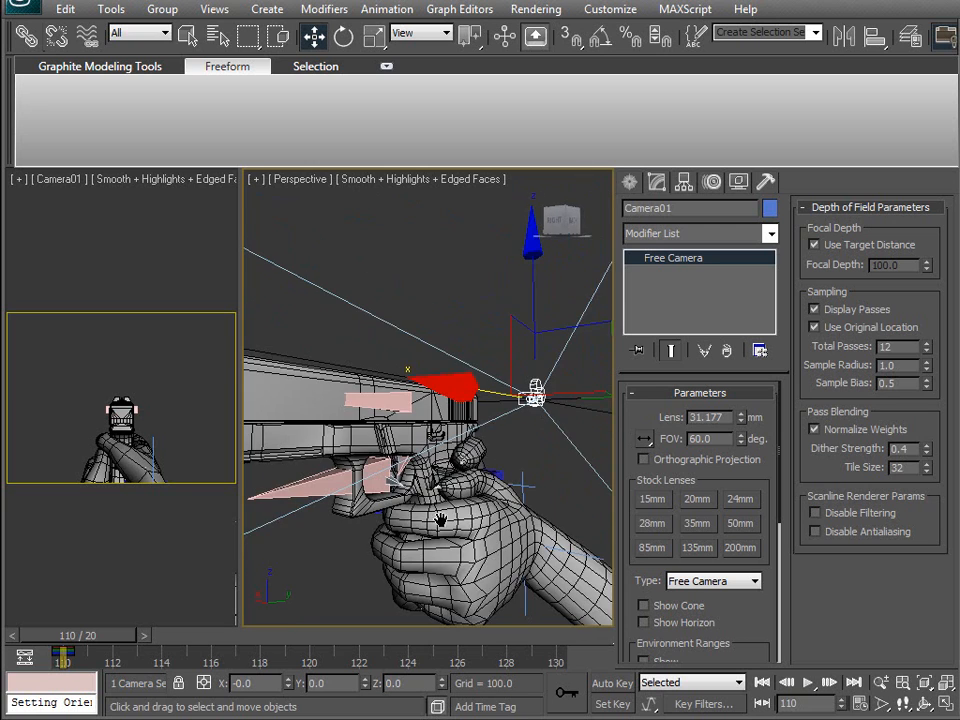
middle_click_drag(441, 519, 499, 522)
middle_click_drag(430, 440, 343, 413)
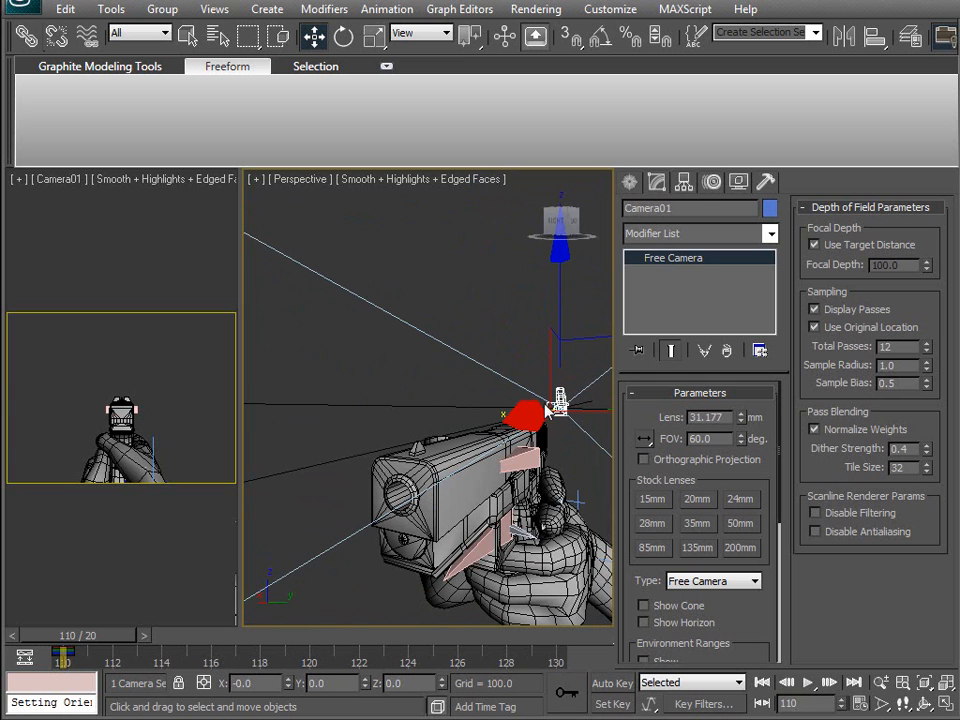
middle_click_drag(300, 400, 200, 600, "alt")
Step: Advance to frame 112 and maximize the Perspective view around the trigger guard
left_click_drag(82, 648, 128, 660)
key("w")
middle_click_drag(290, 535, 390, 627, "alt")
scroll(390, 515, "up", 5)
middle_click_drag(441, 566, 474, 396)
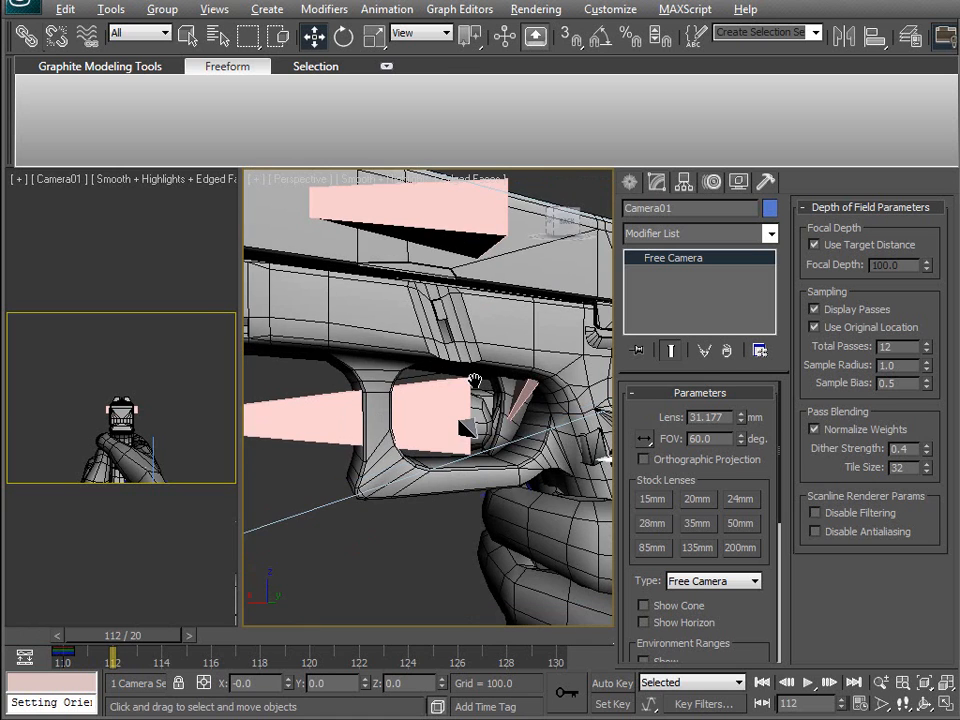
key("alt+w")
Step: Turn on Auto Key and rotate b_WeaponTrigger about its Y axis into the pulled position at frame 112
scroll(386, 358, "down", 4)
middle_click_drag(367, 402, 450, 418, "alt")
scroll(365, 419, "up", 2)
scroll(360, 435, "up", 6)
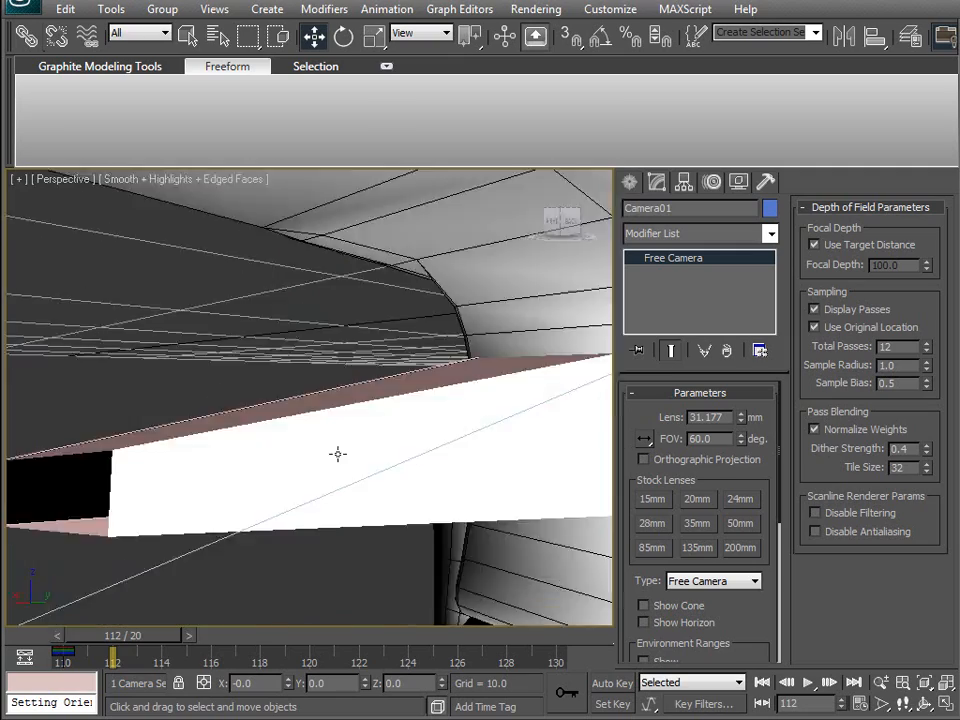
left_click(386, 408)
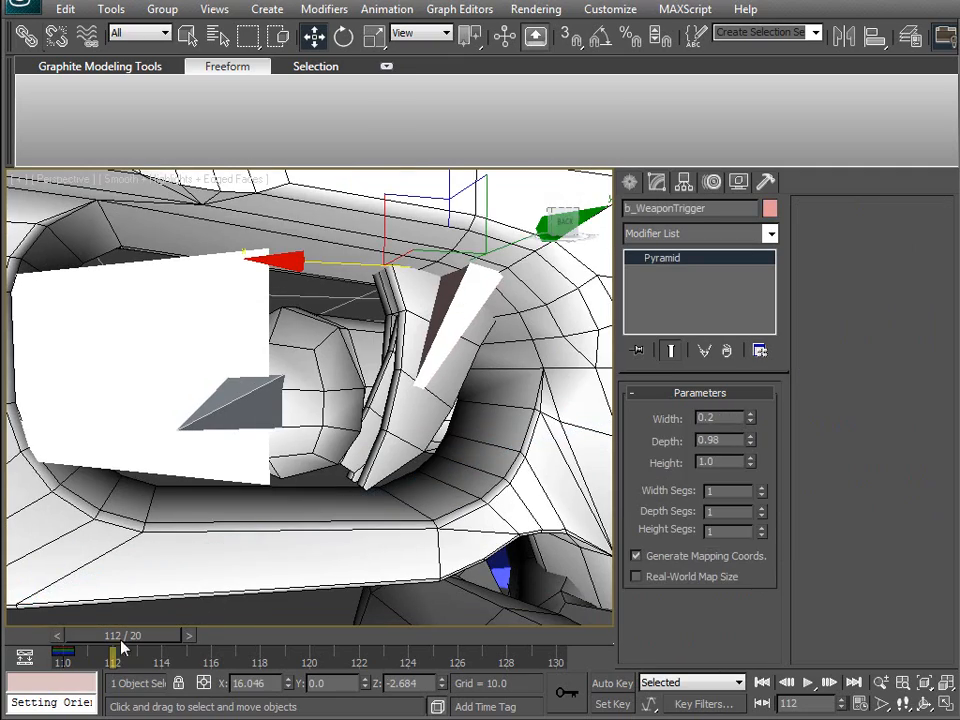
left_click(604, 685)
middle_click_drag(484, 352, 419, 364)
key("e")
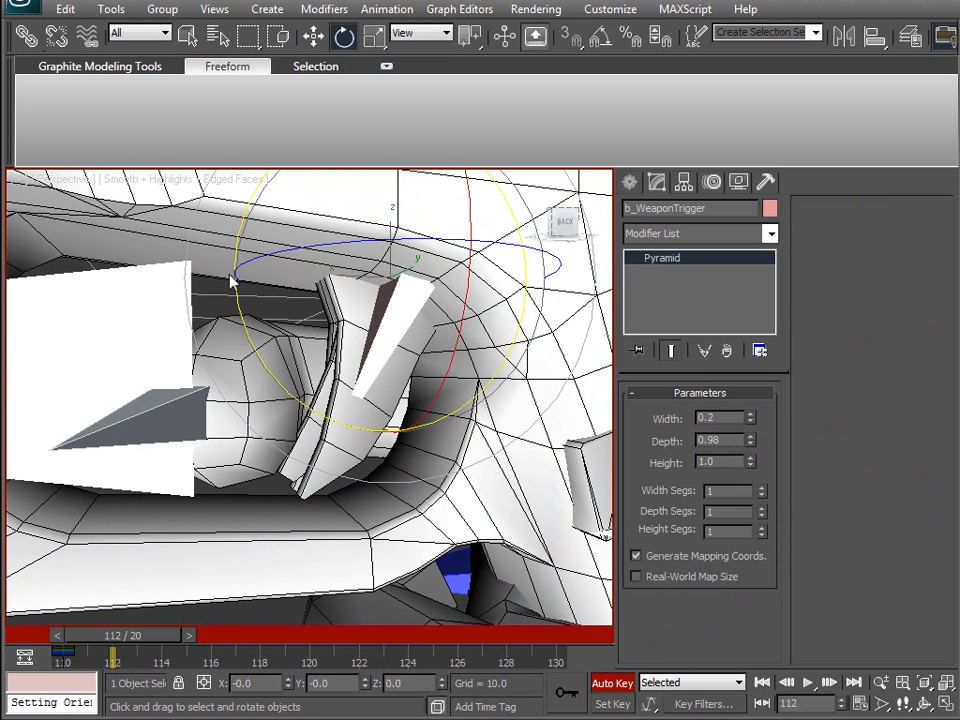
left_click_drag(240, 313, 190, 252)
Step: Rotate b_RFore3 and the adjoining index finger bone into the trigger pull at frame 112, and copy their frame 110 key to frame 116
left_click_drag(85, 660, 119, 636, "shift")
key("e")
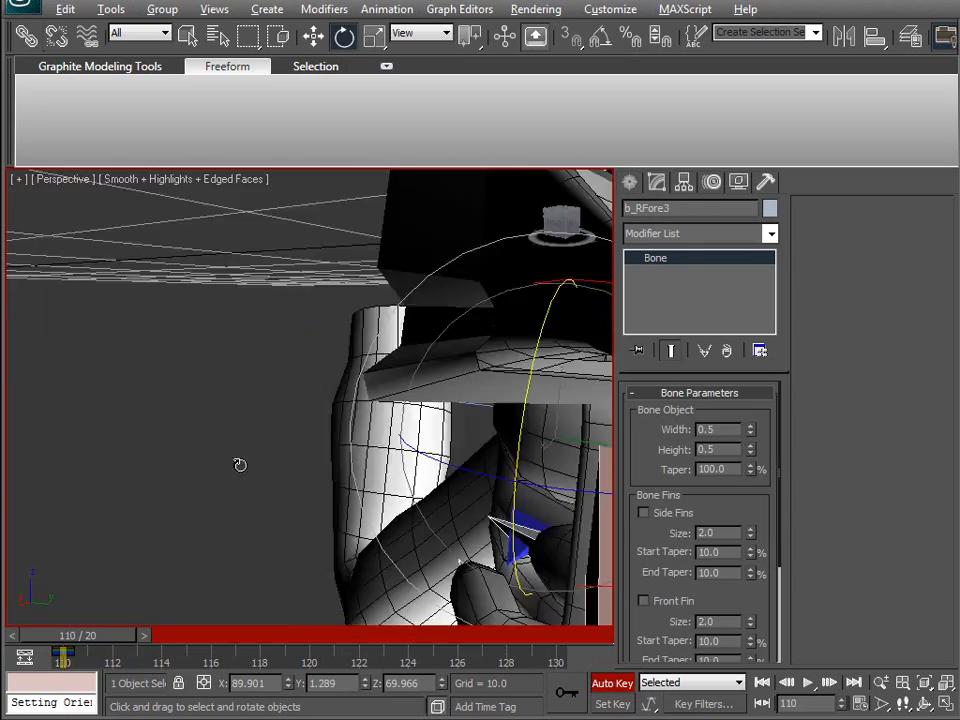
scroll(240, 465, "down", 5)
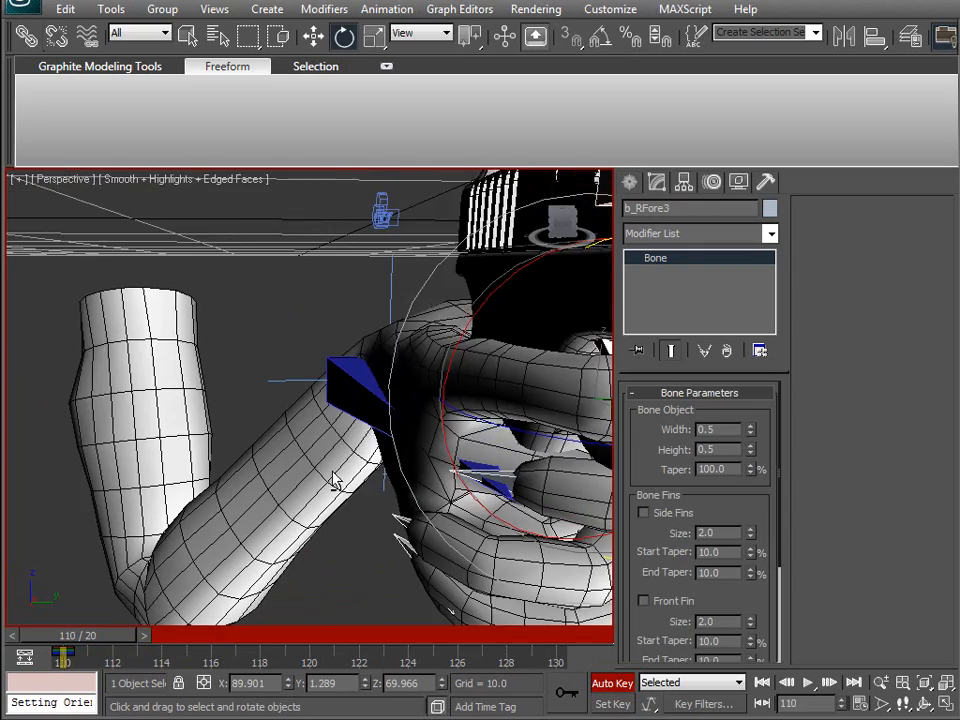
left_click(402, 378, "ctrl")
middle_click_drag(401, 379, 266, 430, "alt")
left_click_drag(266, 432, 281, 431)
left_click_drag(285, 433, 280, 437)
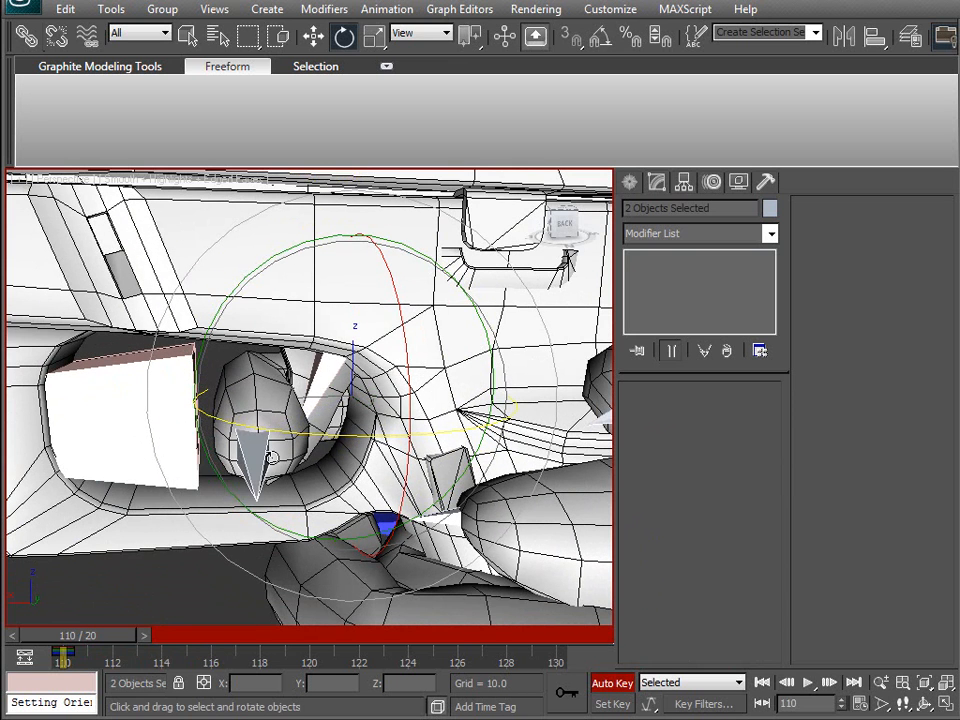
left_click_drag(102, 635, 140, 630)
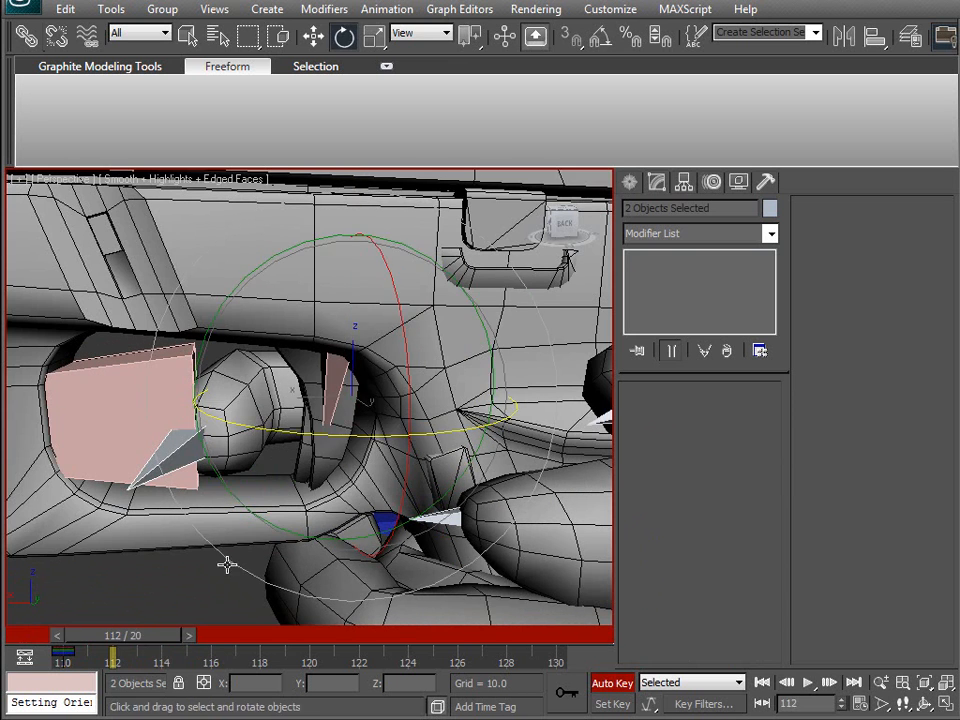
left_click_drag(328, 433, 351, 437)
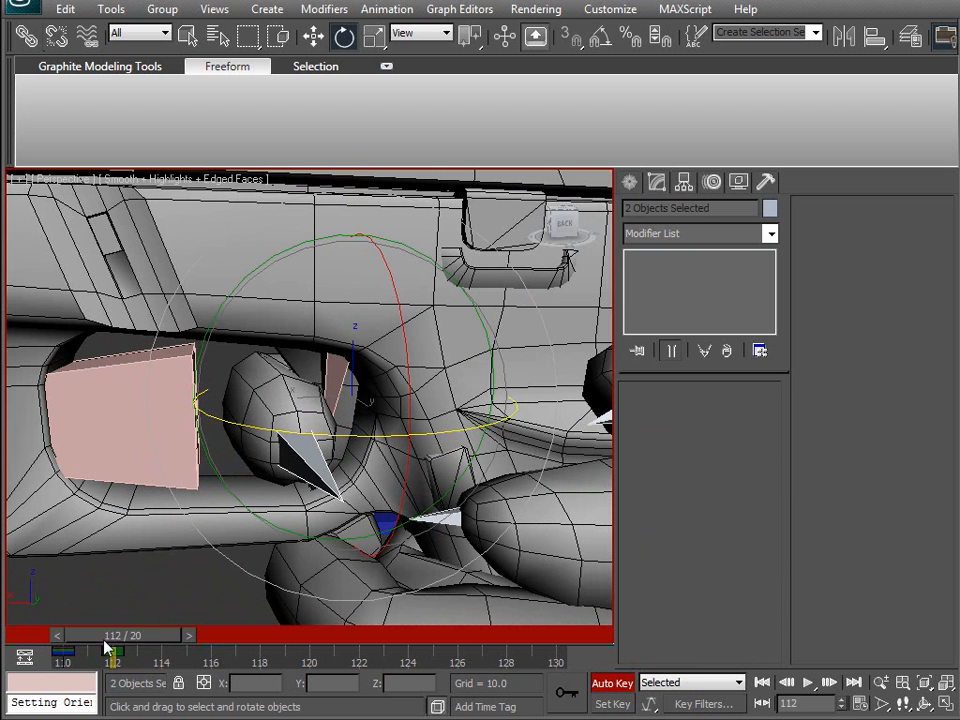
left_click_drag(63, 652, 137, 651, "shift")
left_click_drag(208, 650, 257, 645, "shift")
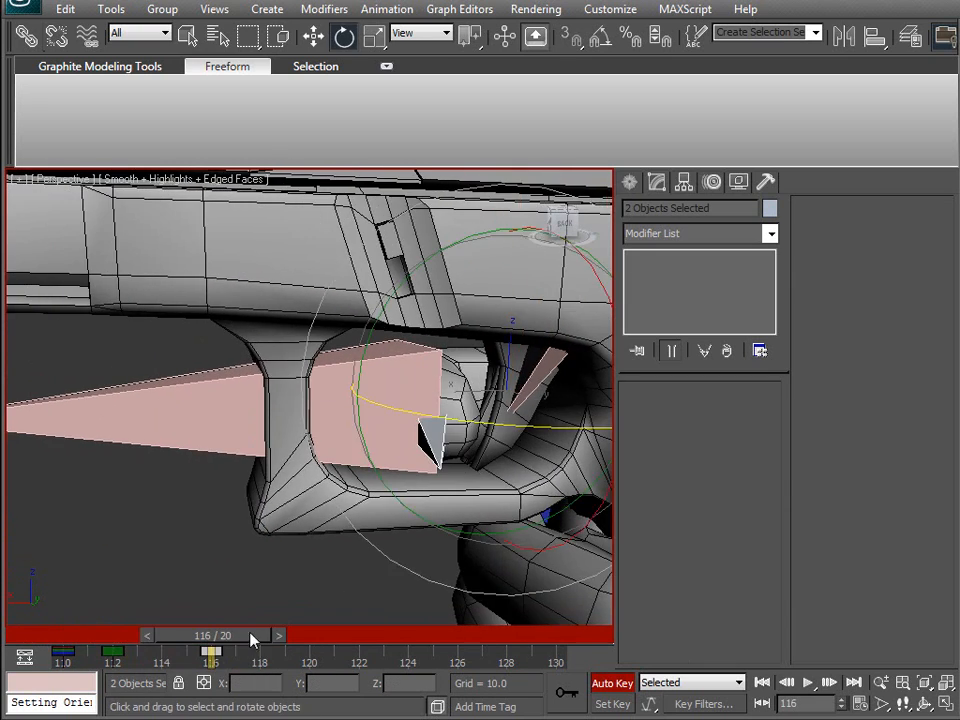
Step: Key b_WeaponSlide in its closed position at frame 112 and move it backward along X to about 13.1 at frame 114
middle_click_drag(294, 420, 214, 467)
scroll(214, 465, "down", 5)
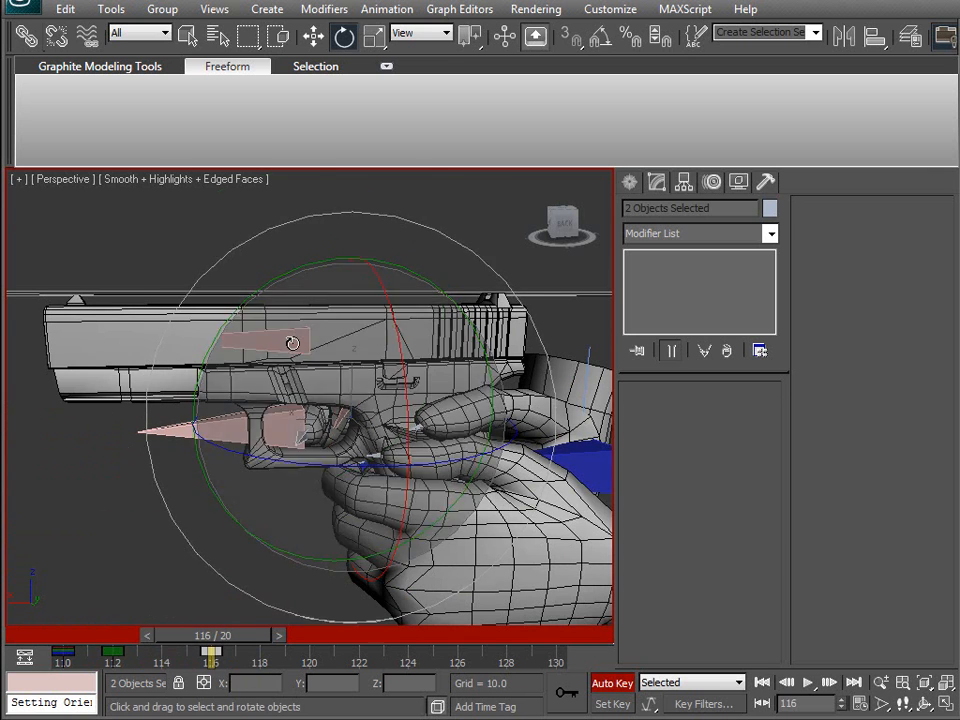
left_click(292, 343)
left_click_drag(230, 651, 150, 647)
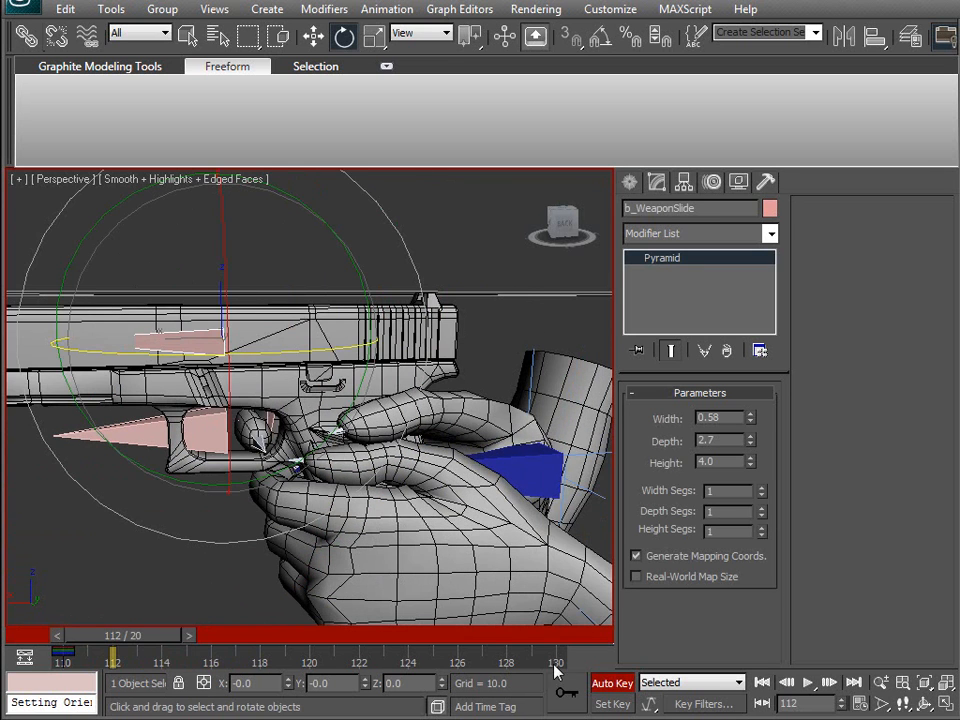
middle_click_drag(255, 407, 300, 477)
scroll(300, 477, "up", 6)
scroll(330, 470, "down", 4)
key("w")
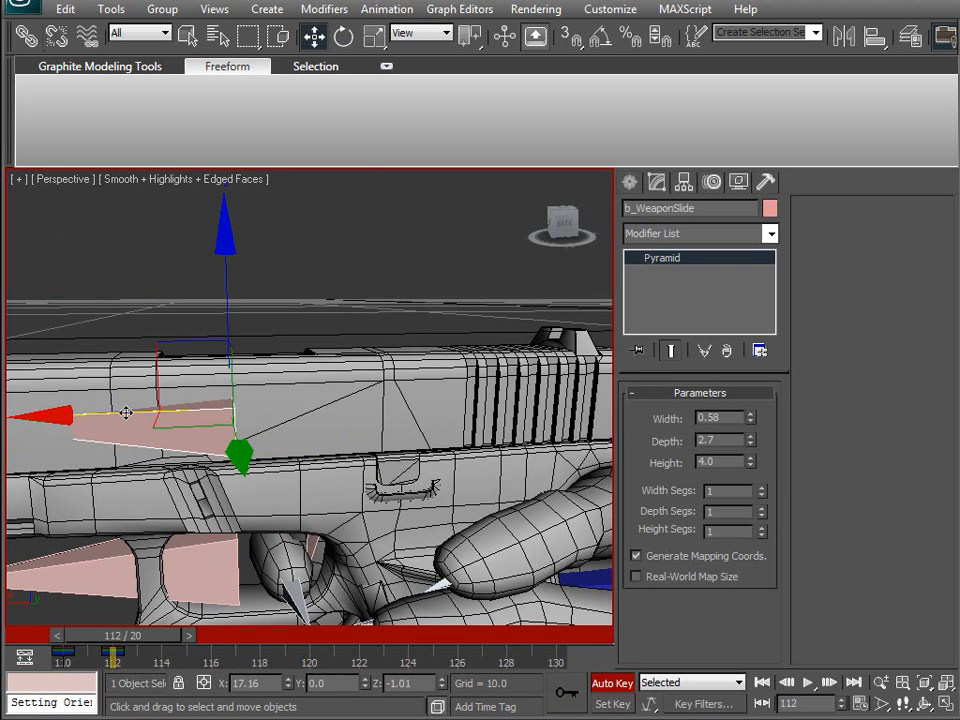
left_click_drag(192, 643, 237, 640)
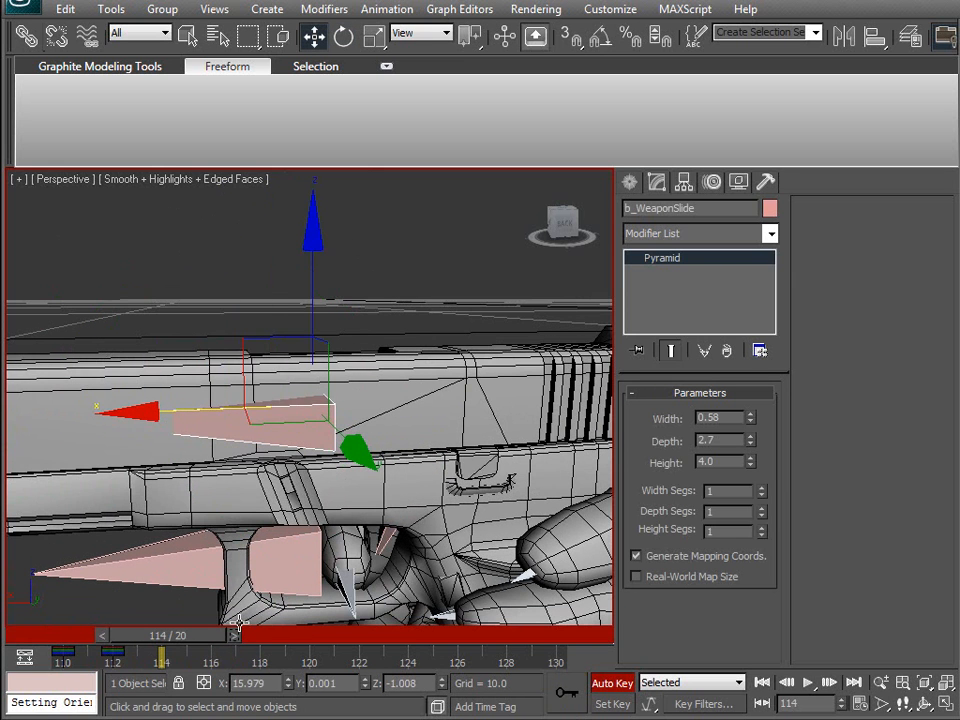
left_click_drag(213, 408, 389, 431)
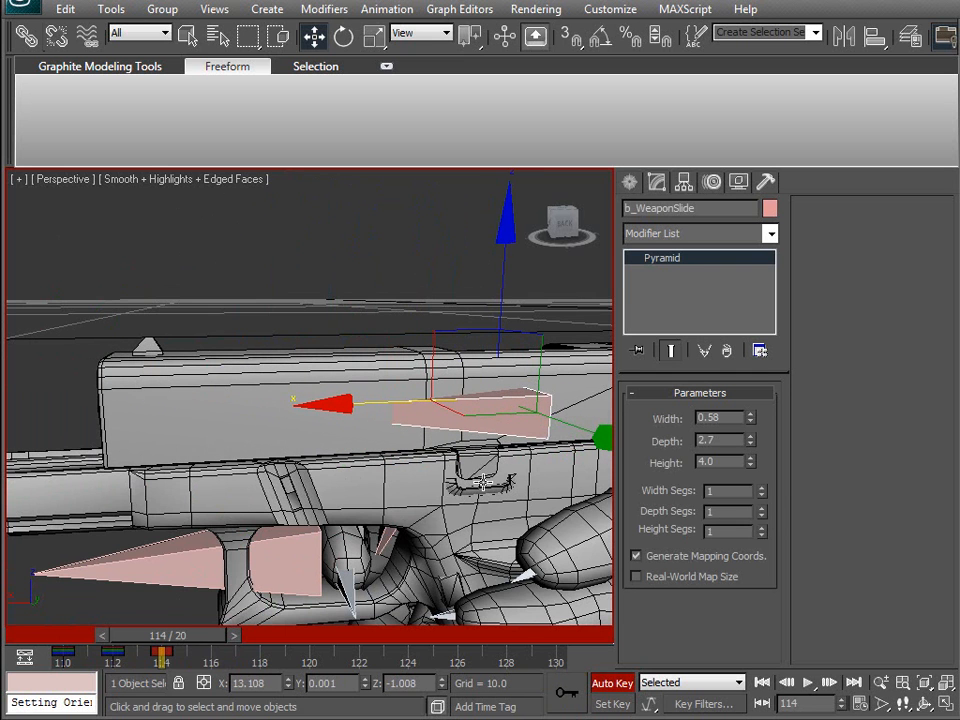
Step: Copy the closed-slide key of b_WeaponSlide from frame 112 to frame 116
left_click_drag(117, 652, 566, 632, "shift")
middle_click_drag(444, 509, 371, 474)
scroll(374, 467, "down", 5)
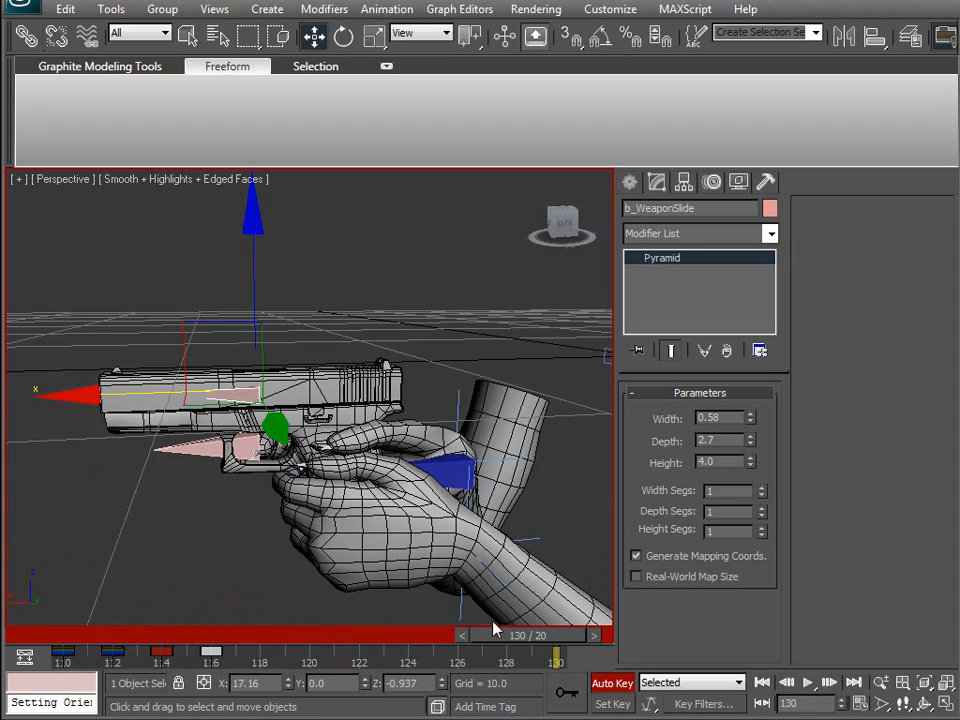
Step: Review the firing animation between frames 110 and 130 by scrubbing and playing it through Camera01, and return to frame 110
left_click_drag(535, 638, 149, 668)
key("w")
key("v")
key("c")
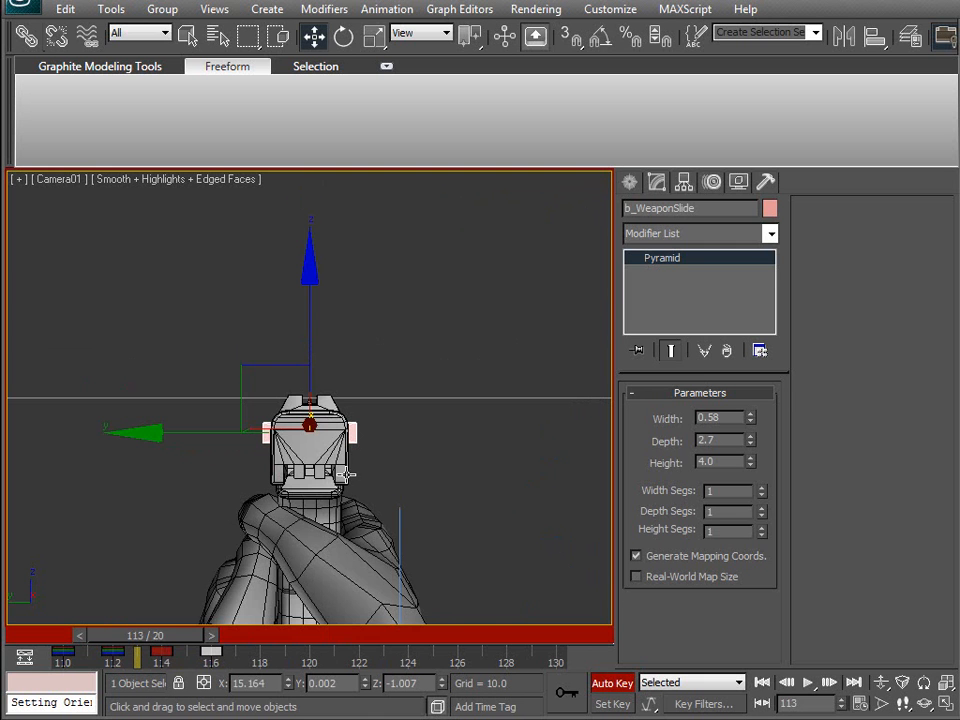
left_click(809, 683)
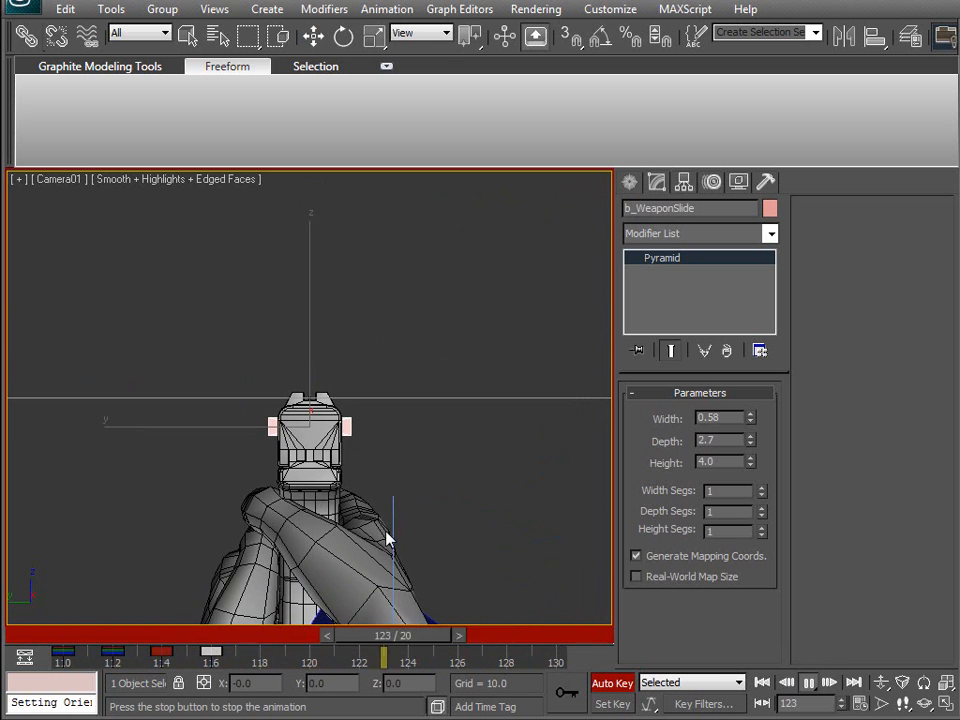
left_click(816, 682)
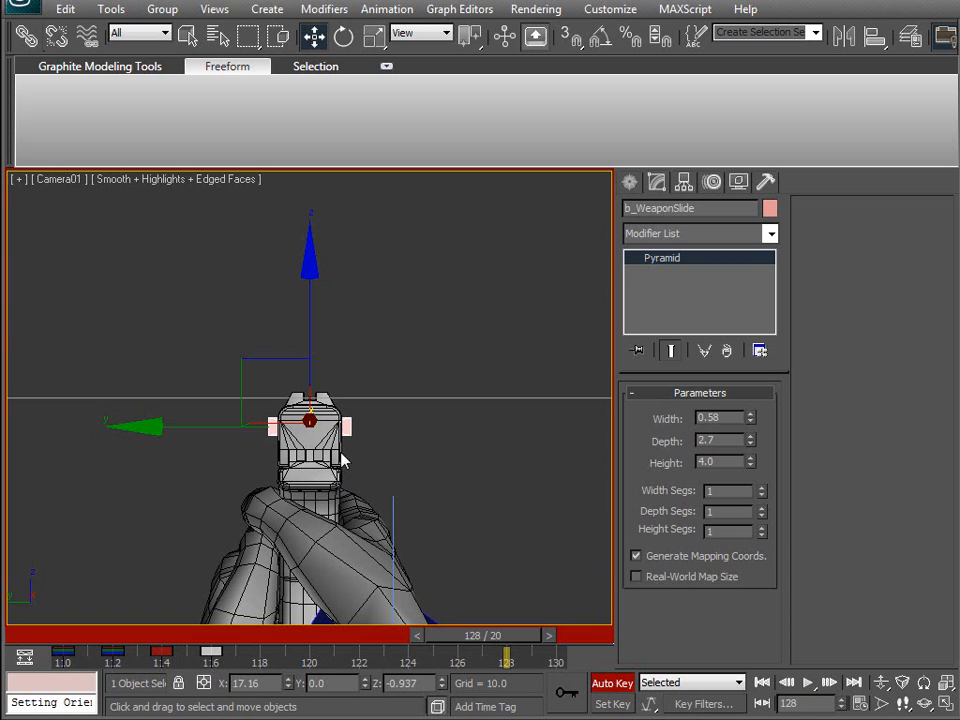
left_click_drag(516, 637, 78, 637)
key("w")
key("w")
key("w")
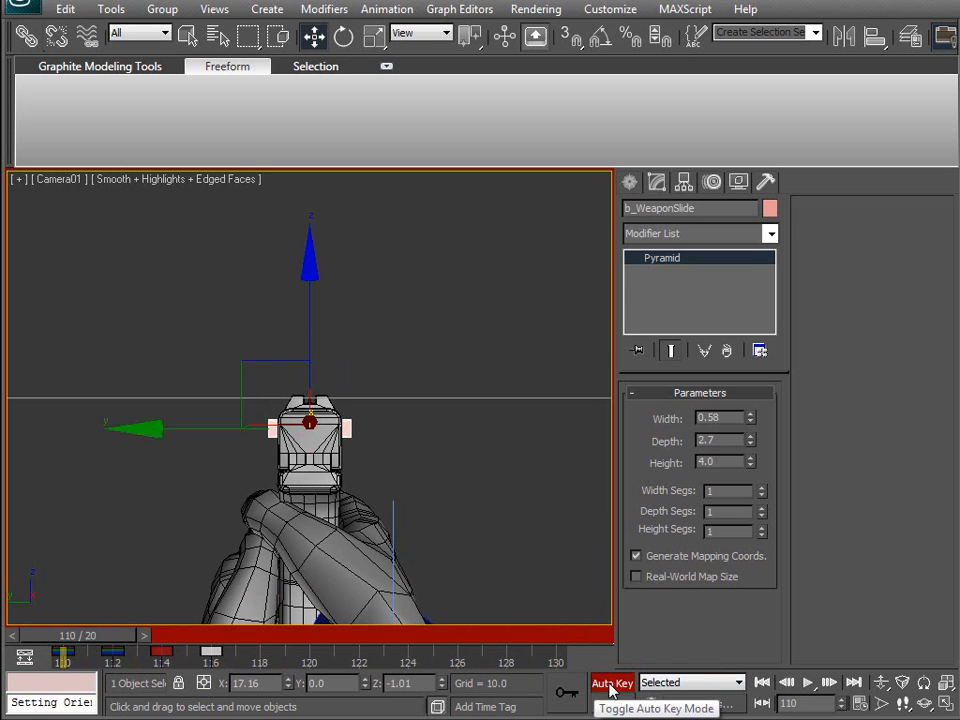
Step: Set the animation start time to 0 and go to frame 0
right_click(808, 684)
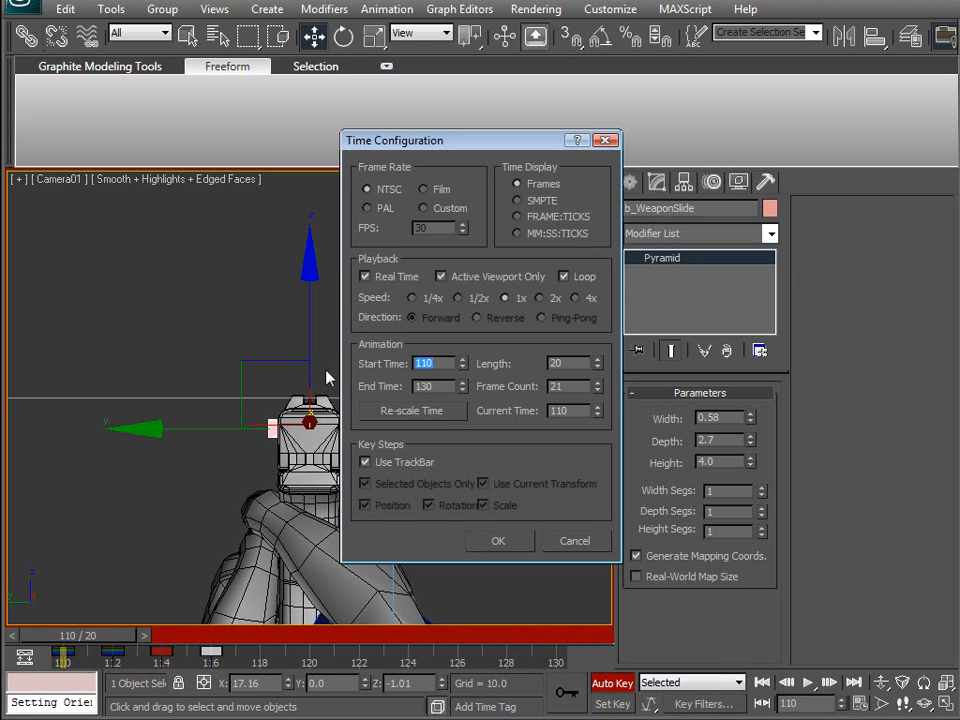
left_click(498, 541)
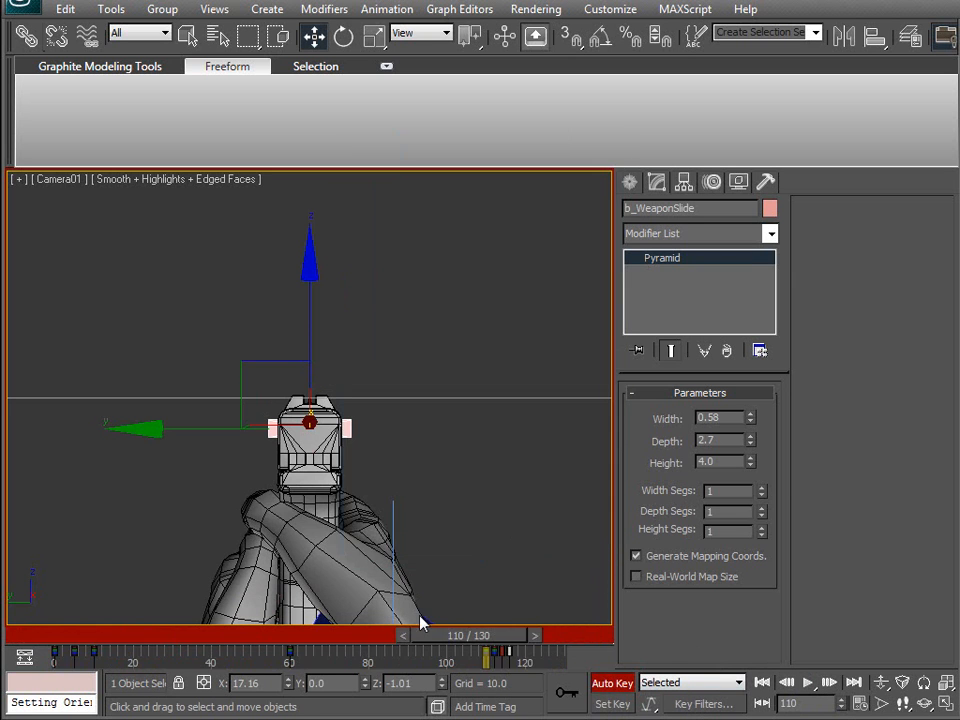
left_click_drag(484, 641, 88, 656)
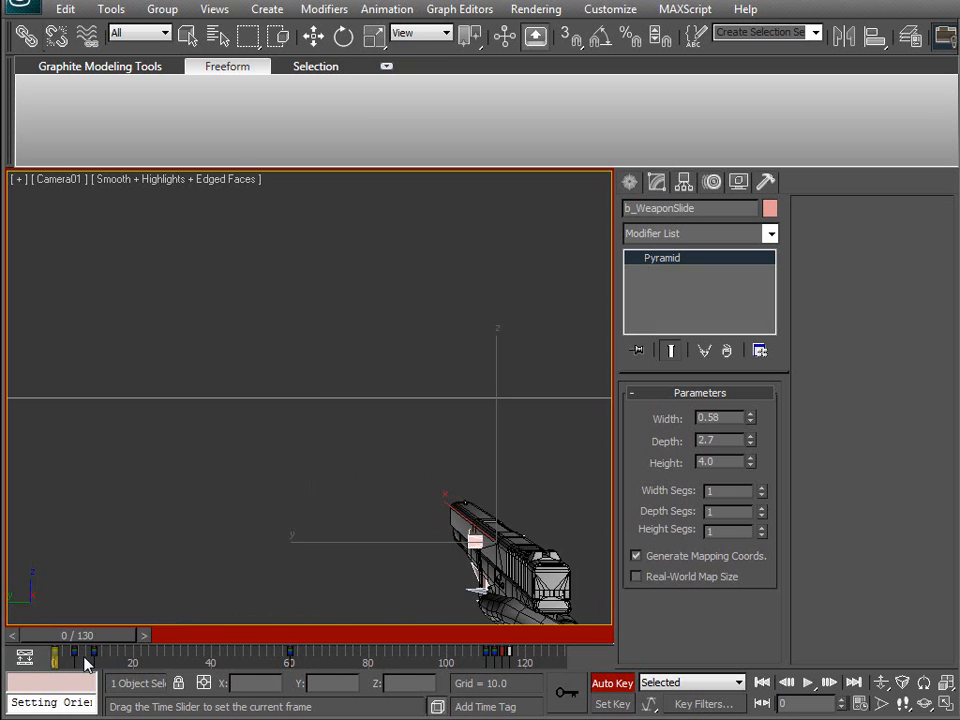
key("w")
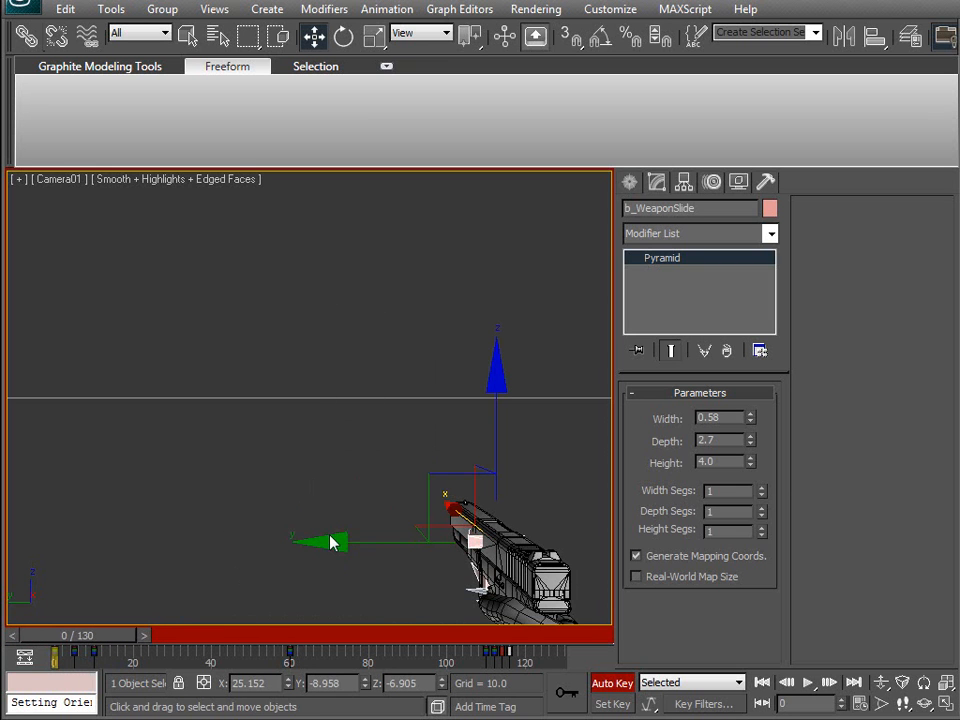
Step: Examine the arms and pistol in the Perspective view from several angles at frames 0 to 10
key("p")
middle_click_drag(453, 508, 451, 492)
key("z")
middle_click_drag(160, 450, 592, 445, "alt")
scroll(500, 480, "down", 5)
middle_click_drag(472, 494, 510, 400, "alt")
left_click_drag(84, 642, 117, 641)
key("w")
mouse_move(394, 510)
middle_mouse_down()
mouse_move(335, 508)
mouse_move(375, 506)
mouse_move(395, 527)
middle_mouse_up()
scroll(337, 512, "down", 5)
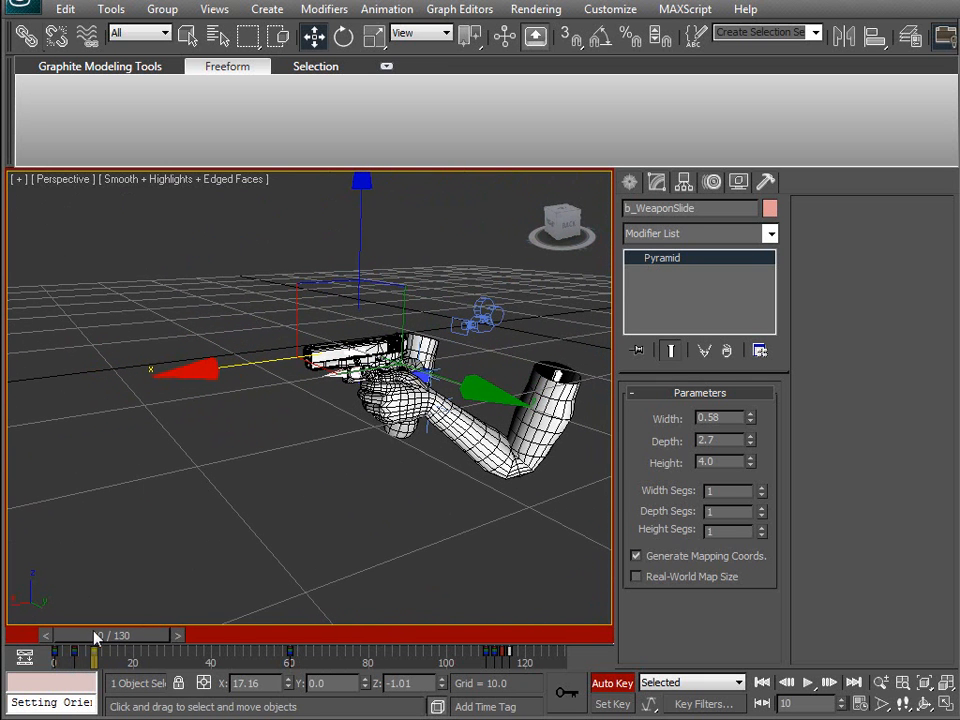
Step: Go to frame 130, select all objects in the scene, and set the animation end time to 140
left_click_drag(129, 636, 583, 628)
key("ctrl+a")
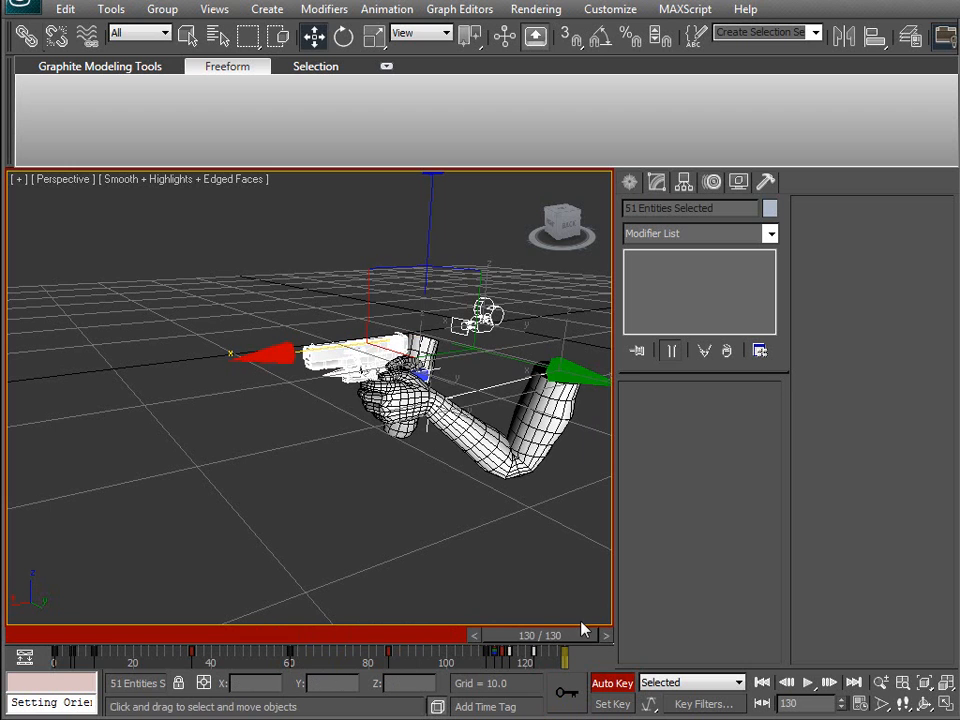
right_click(810, 686)
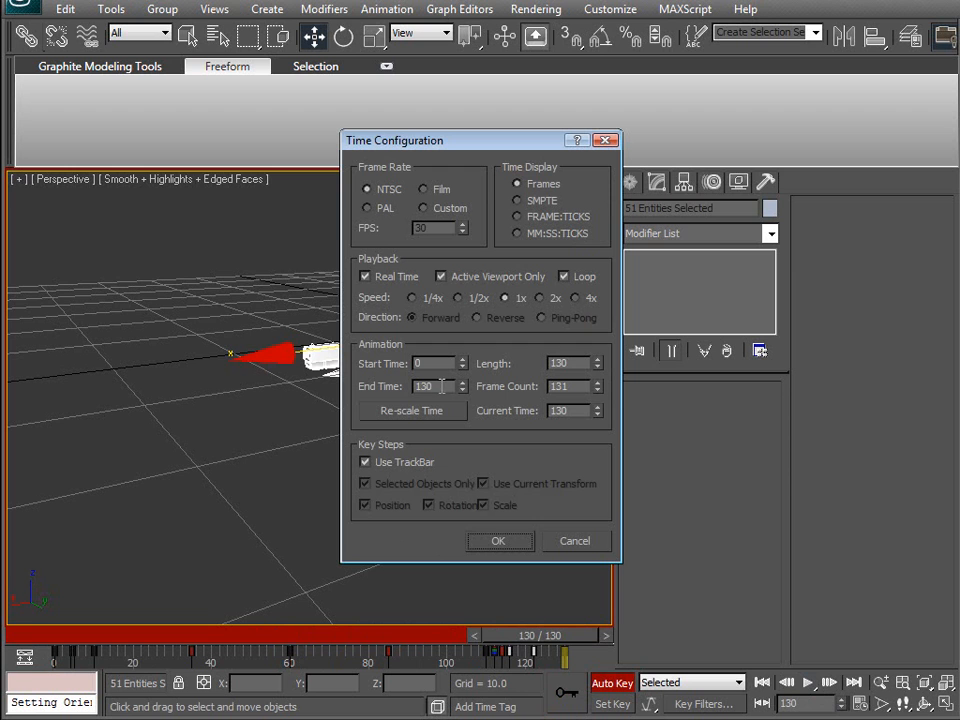
type("140")
key("Return")
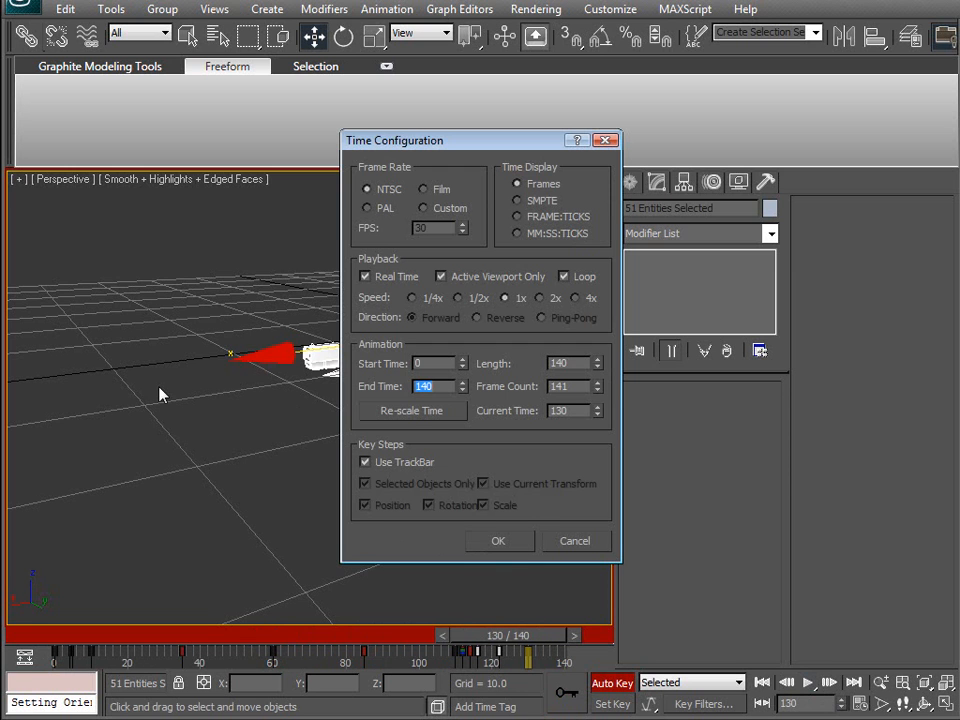
left_click(497, 541)
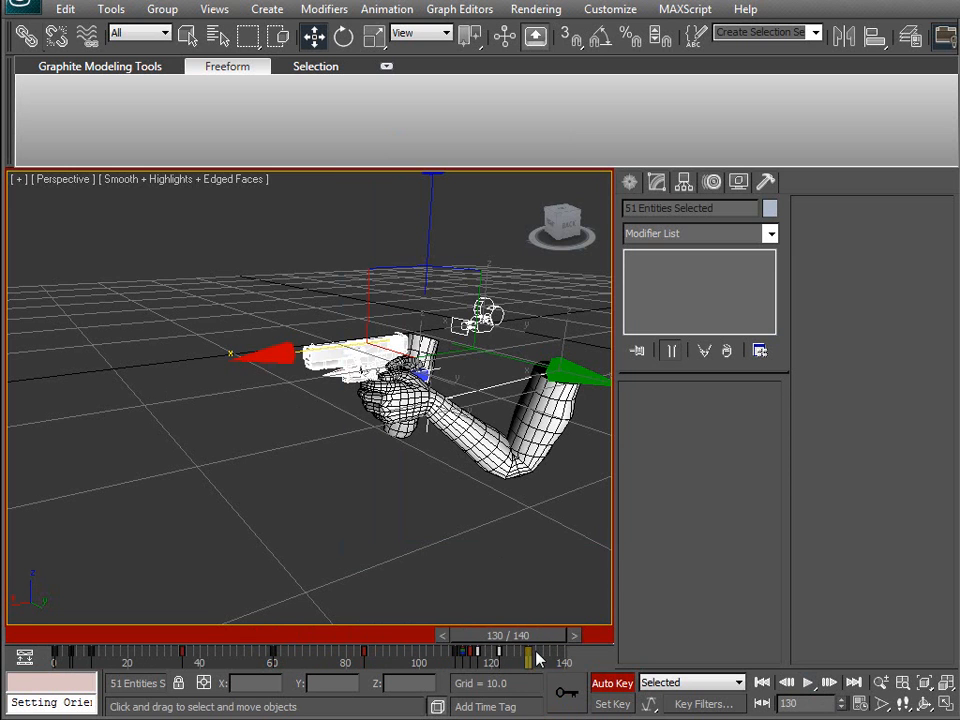
Step: Select IK Chain02 at the left wrist and link it to World from frame 130 in its link parameters
scroll(441, 531, "up", 5)
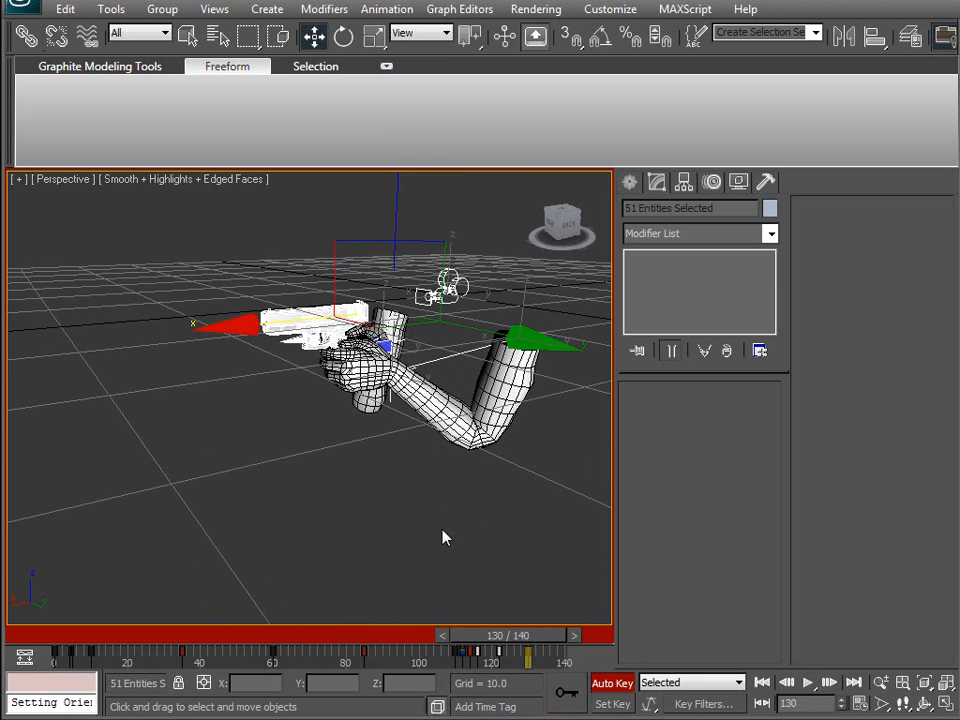
middle_click_drag(447, 527, 408, 523)
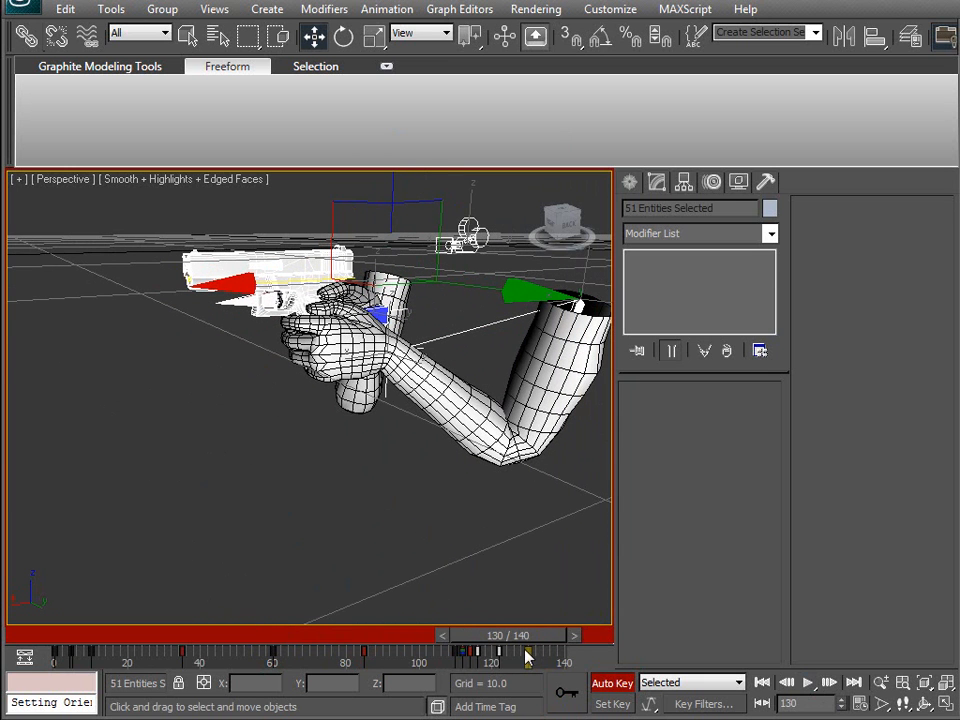
left_click_drag(508, 636, 589, 632)
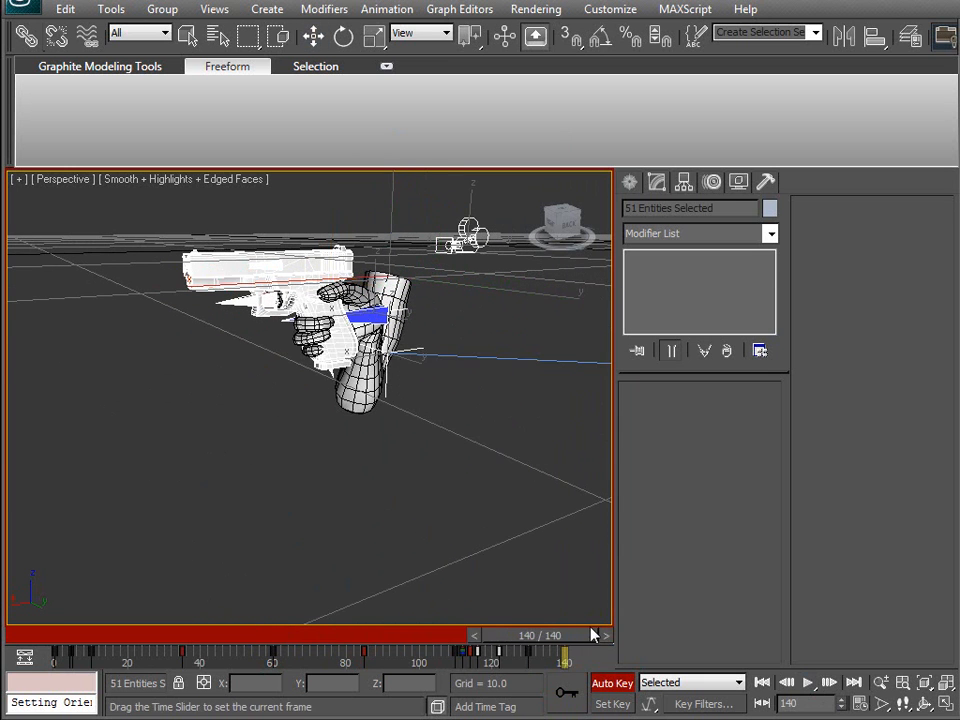
middle_click_drag(484, 545, 346, 469)
scroll(366, 487, "up", 5)
left_click(414, 465)
left_click_drag(480, 641, 441, 640)
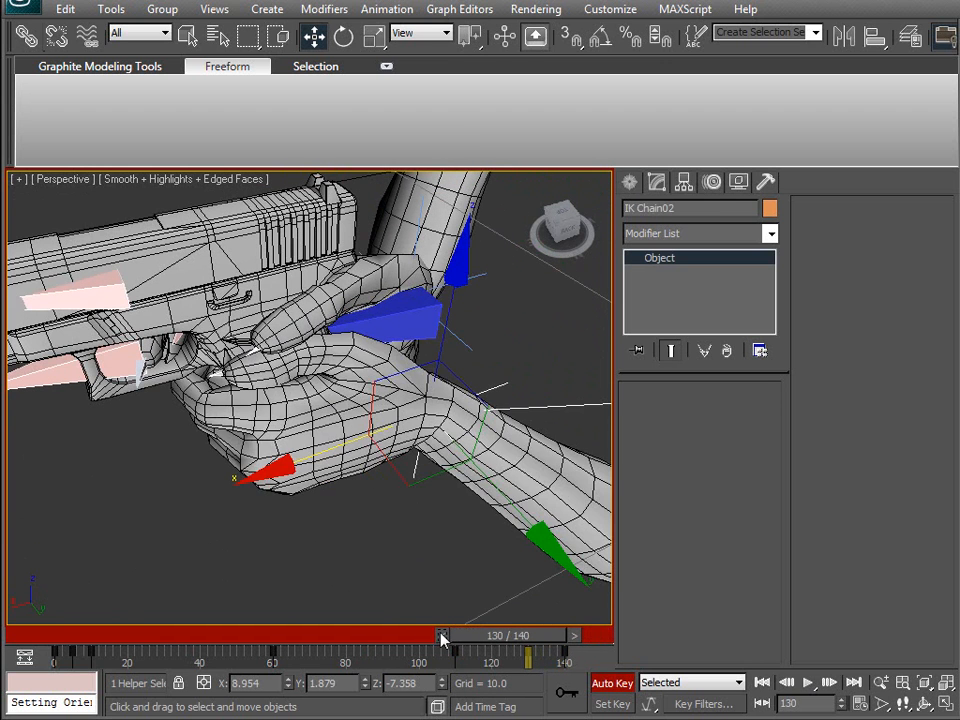
left_click(684, 183)
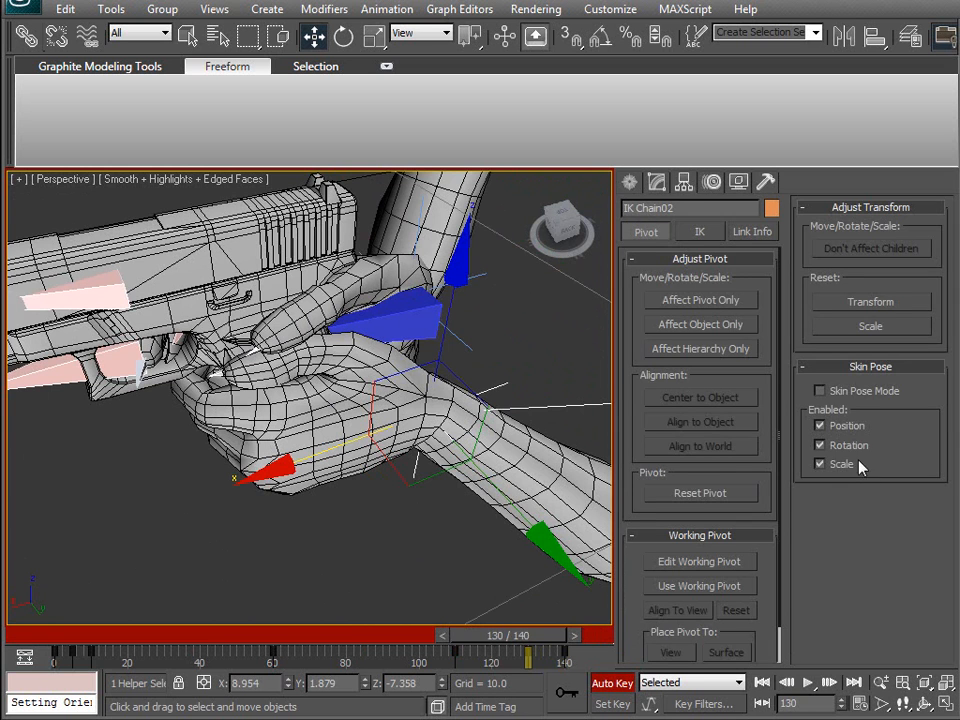
left_click(711, 182)
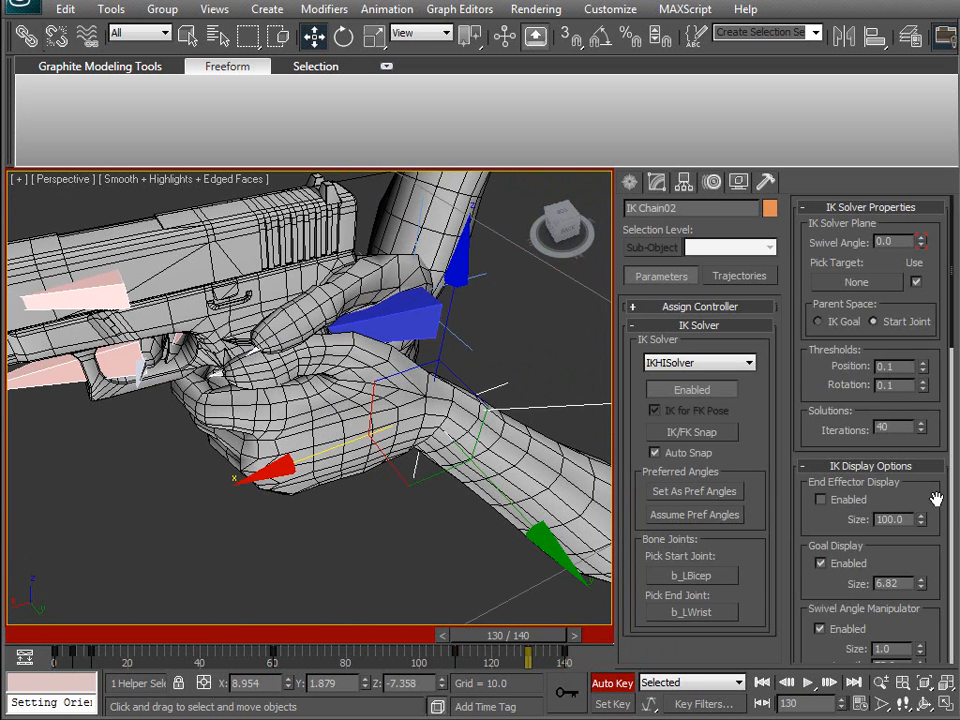
scroll(941, 502, "down", 8)
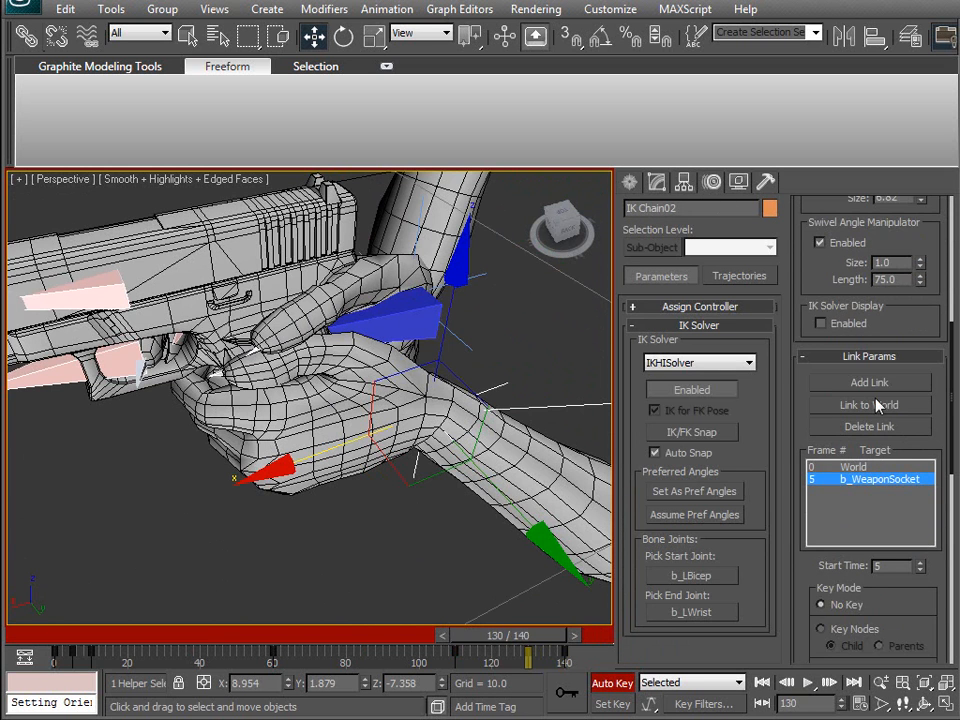
left_click(877, 404)
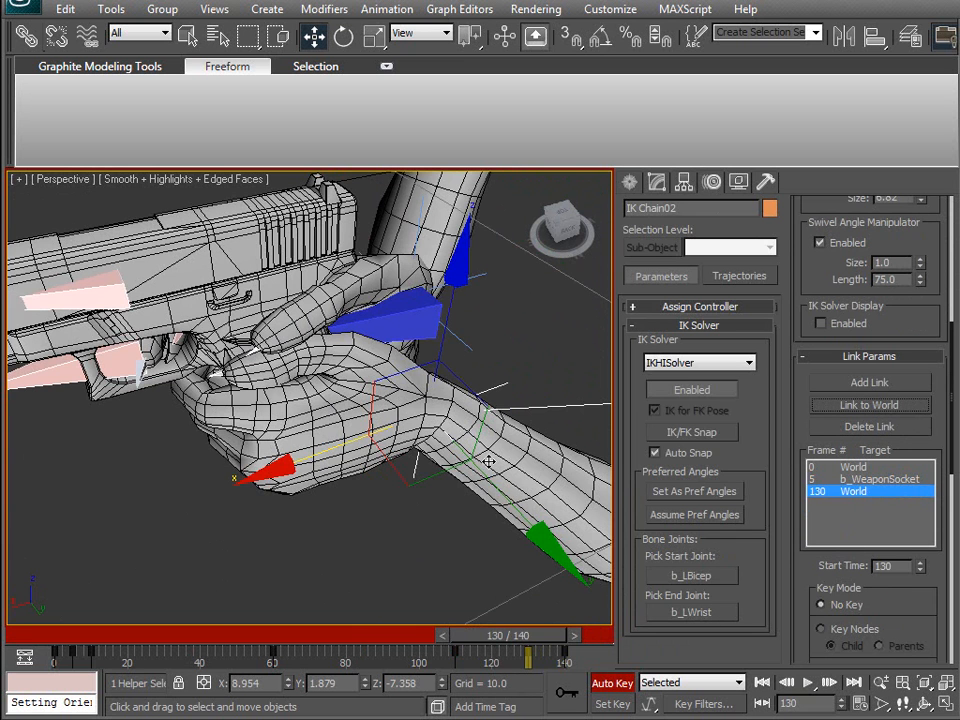
Step: Select b_LWrist and key its orientation constraint layer weight at 100 on frame 129 and 0 on frame 130
key("F3")
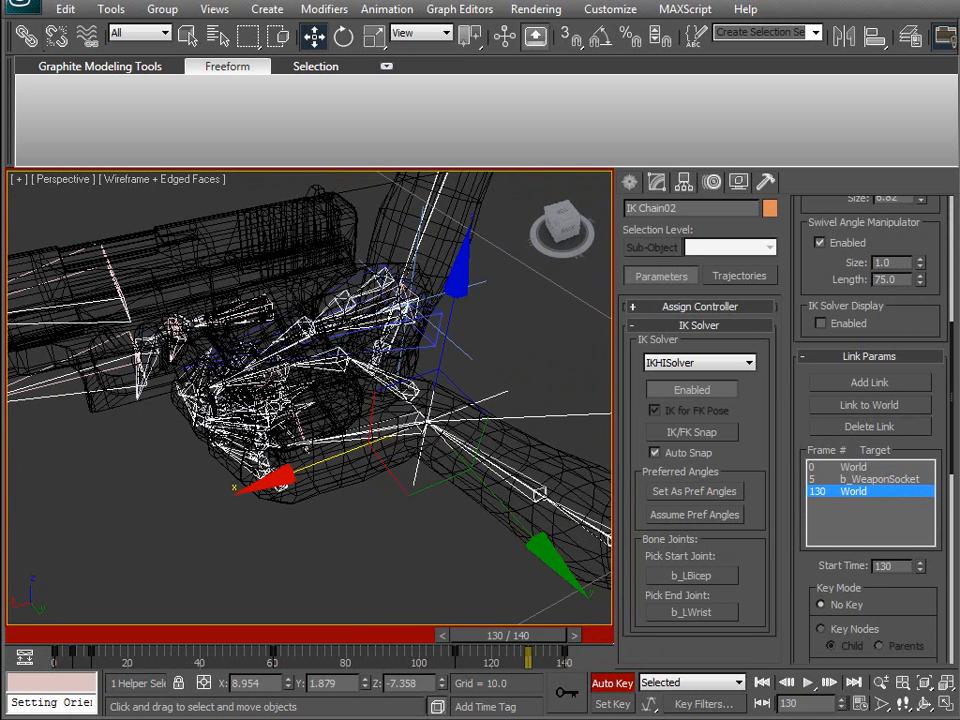
left_click(402, 418)
key("F3")
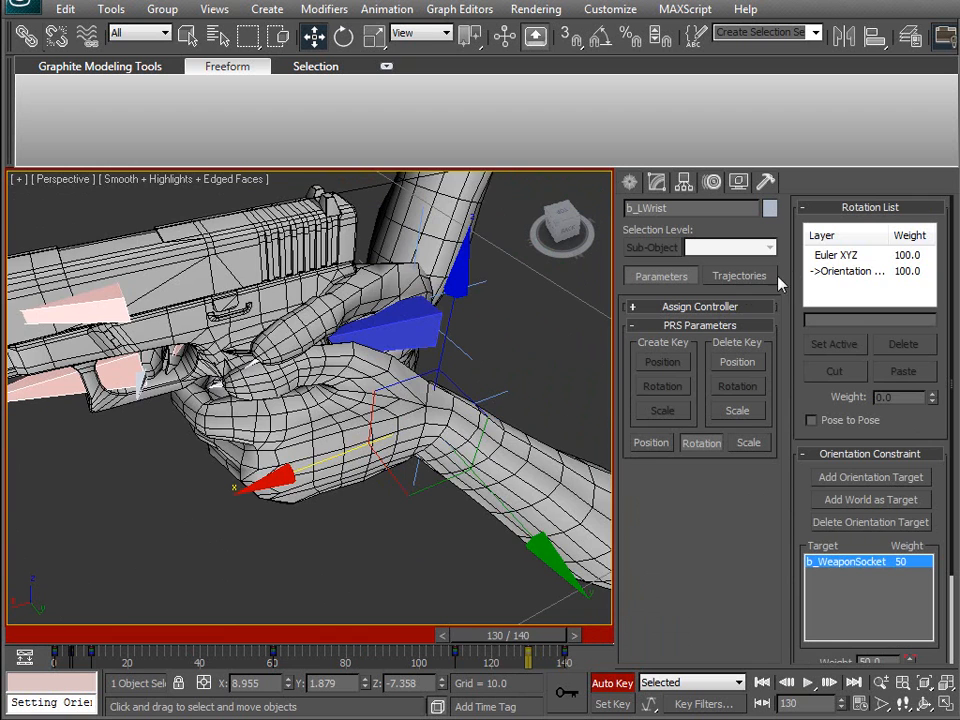
left_click(862, 272)
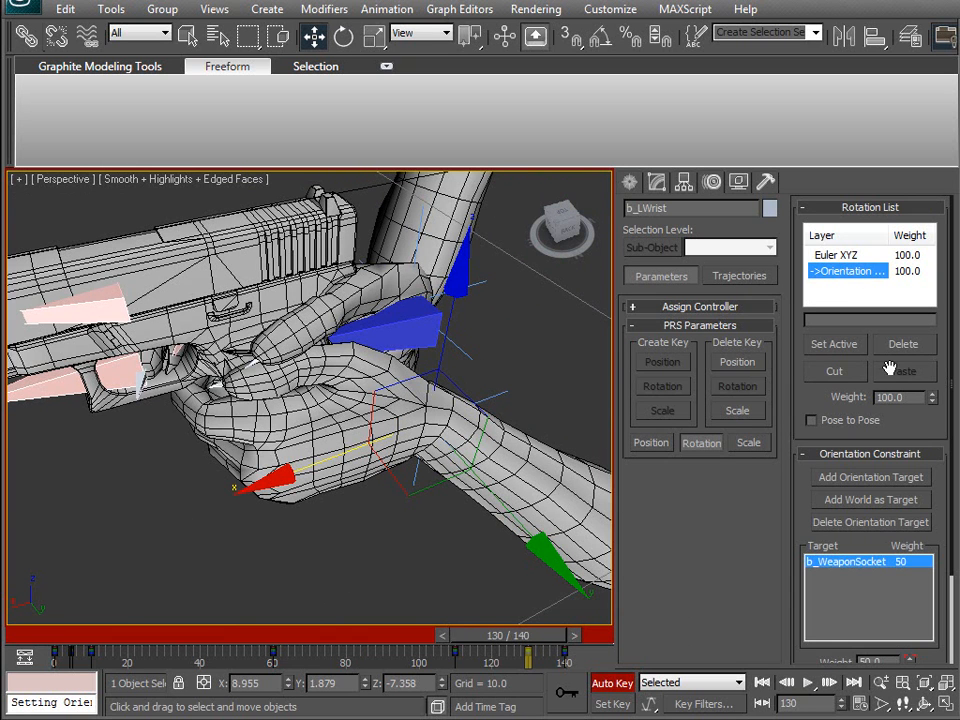
left_click(443, 636)
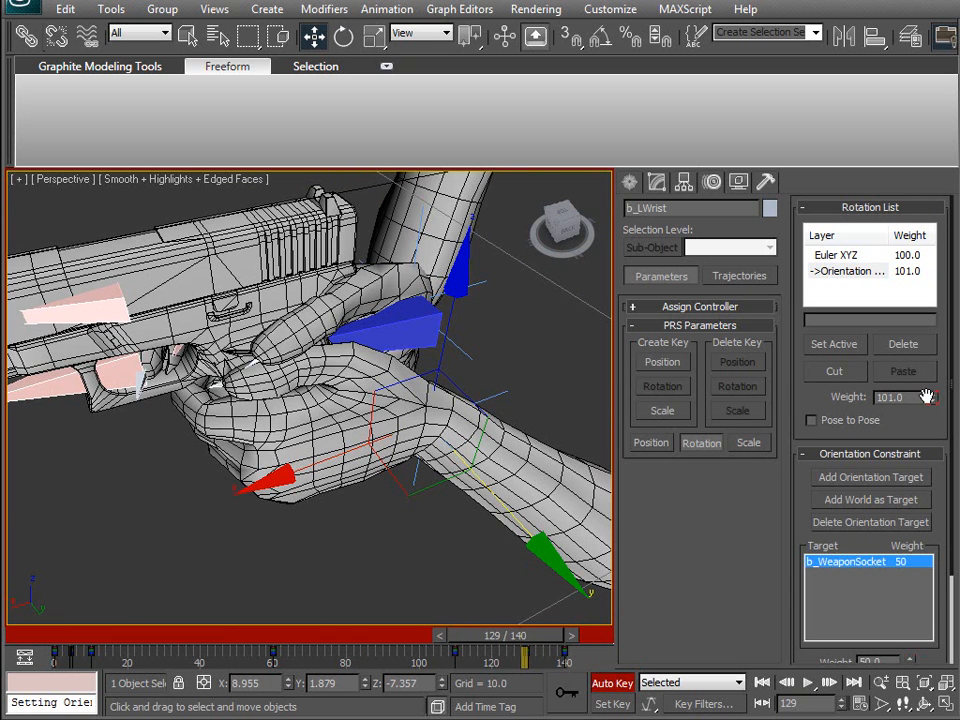
left_click(572, 636)
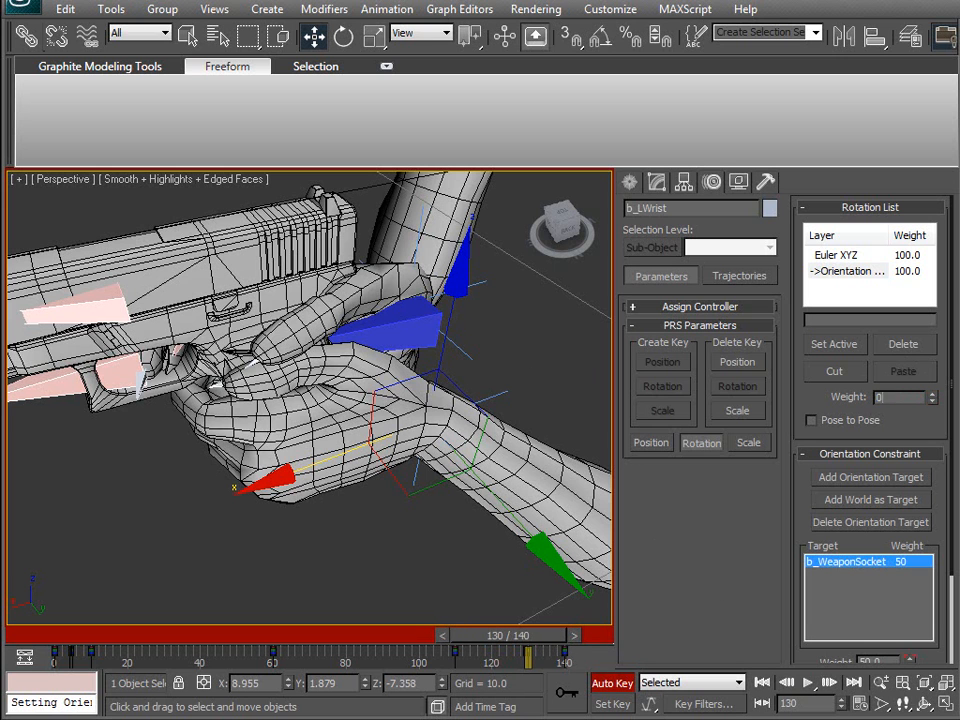
type("0")
key("Return")
Step: Make Euler XYZ the active rotation layer of b_LWrist and pick the weapon socket bone as the Rotate reference coordinate system
left_click(847, 257)
left_click(834, 344)
middle_click_drag(270, 318, 356, 239)
key("e")
left_click(444, 36)
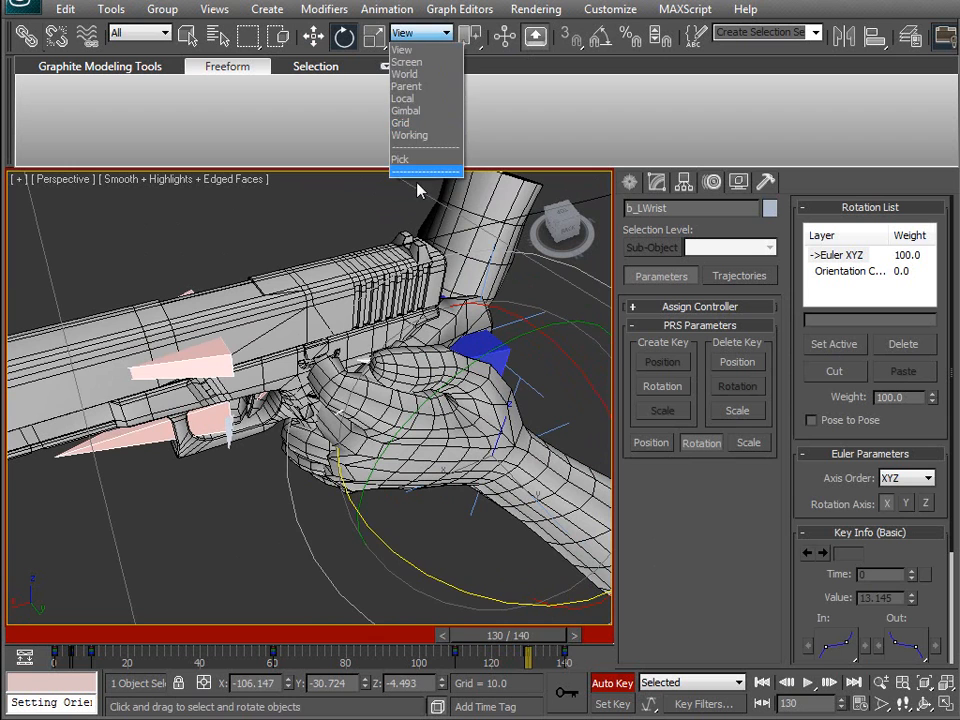
left_click(429, 170)
left_click(236, 425)
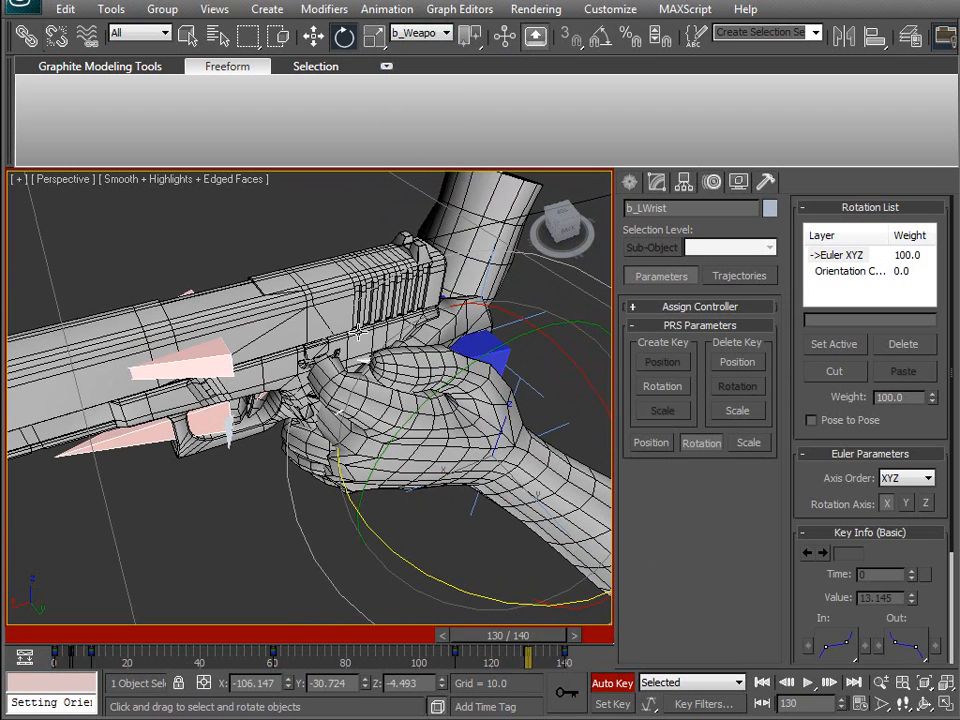
middle_click_drag(343, 320, 277, 474, "alt")
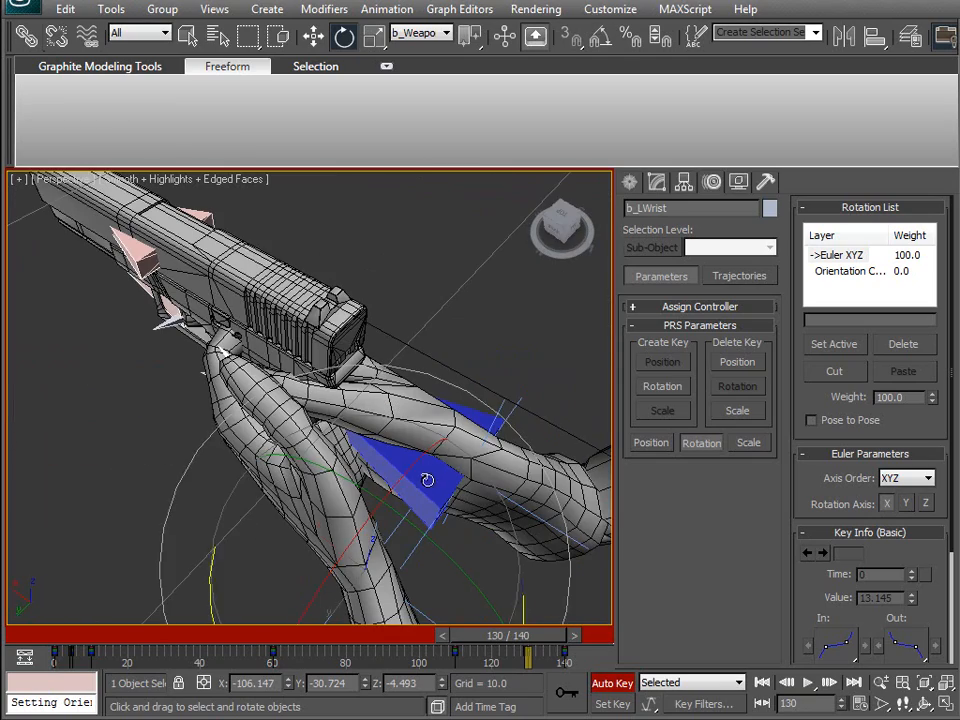
middle_click_drag(241, 321, 310, 426, "alt")
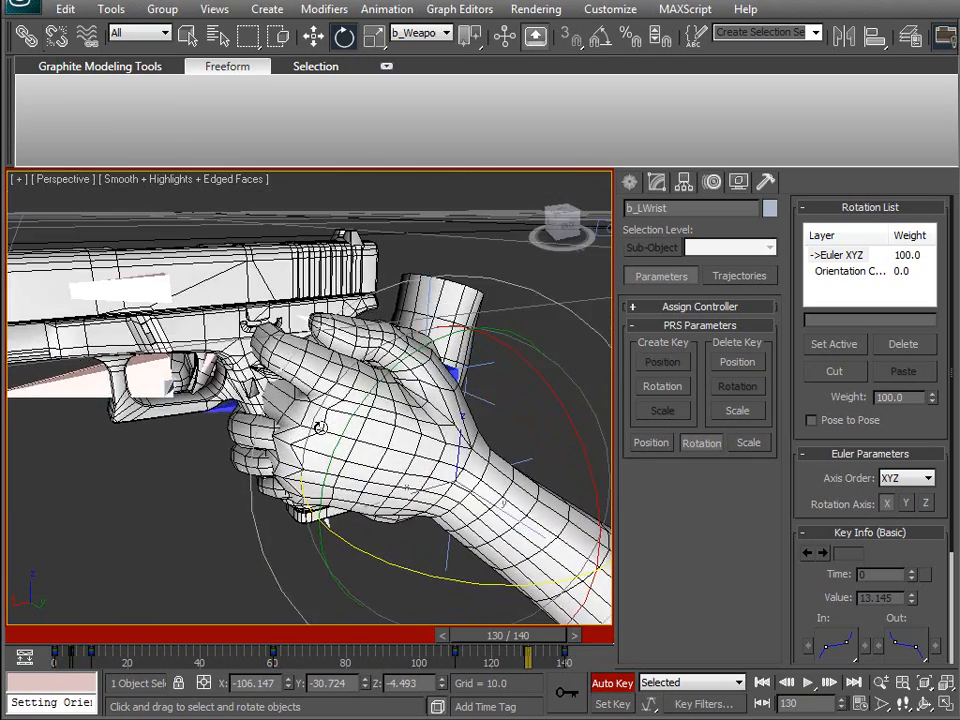
Step: Copy b_LWrist's X and Y rotation from frame 129 to frame 130, using -92.813 and -12.626
left_click_drag(508, 636, 545, 643)
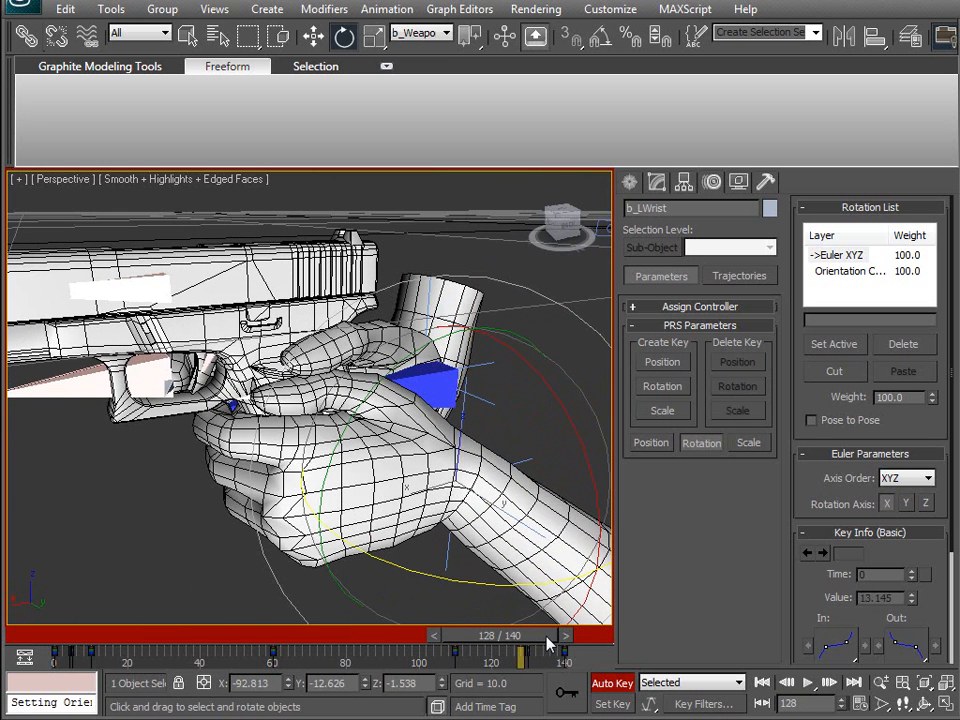
left_click(565, 640)
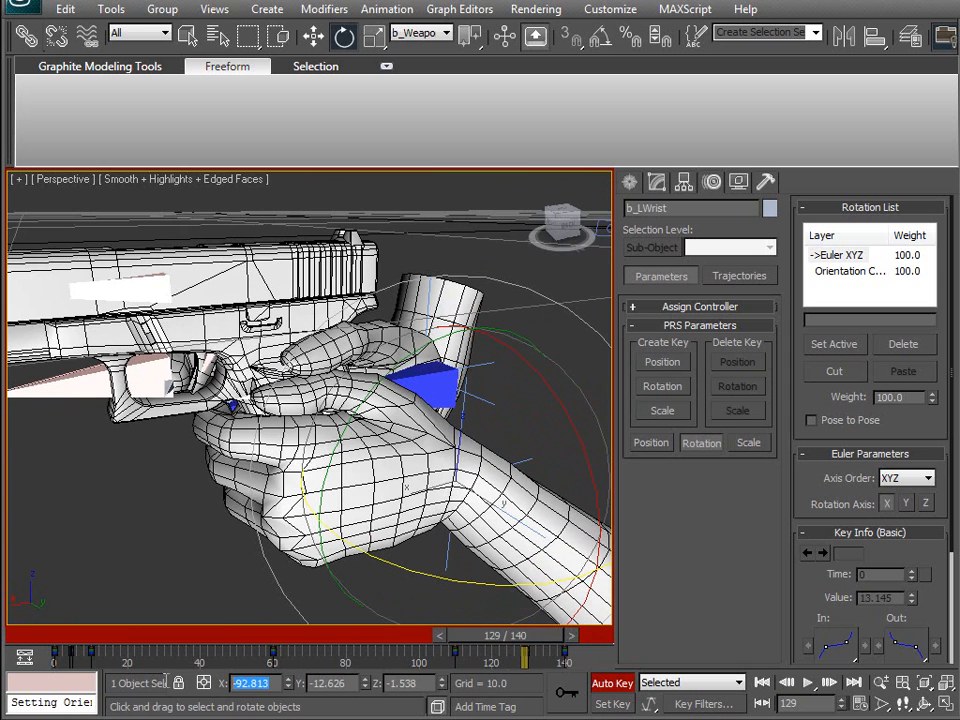
left_click(574, 636)
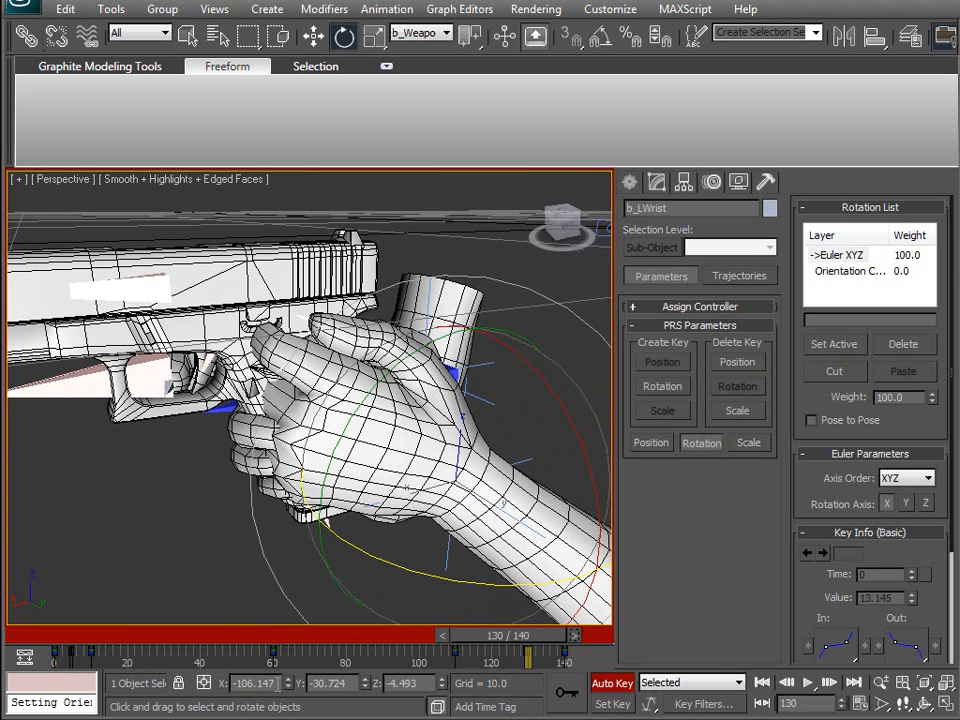
left_click(441, 636)
double_click(331, 682)
left_click(574, 637)
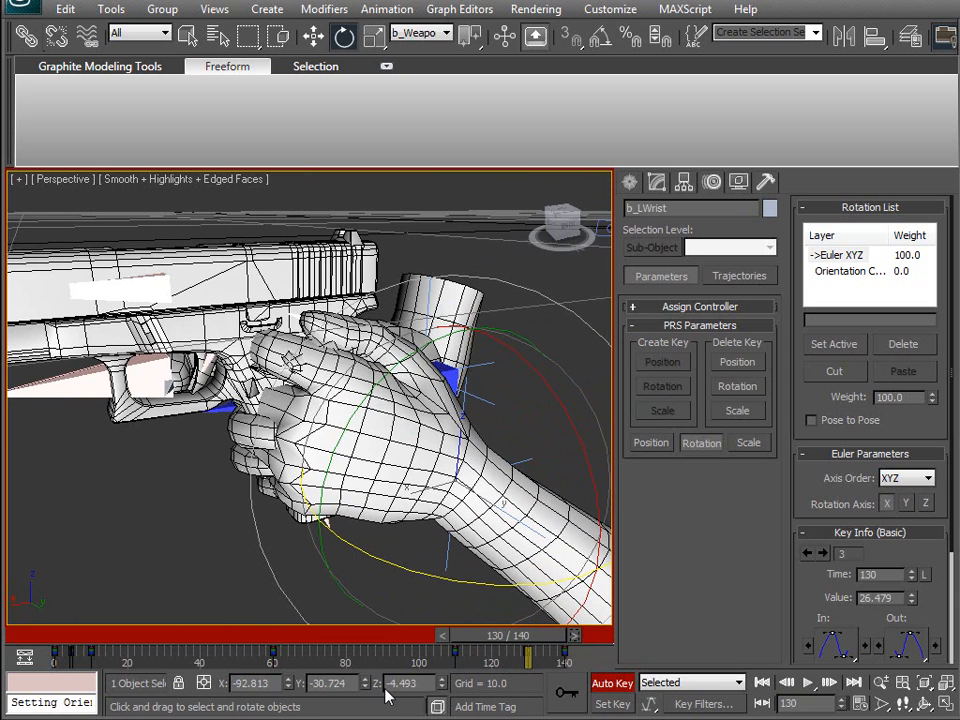
Step: Copy b_LWrist's Z rotation of -1.538 from frame 129 to frame 130 and compare the two frames
left_click(441, 636)
key("Tab")
key("ctrl+c")
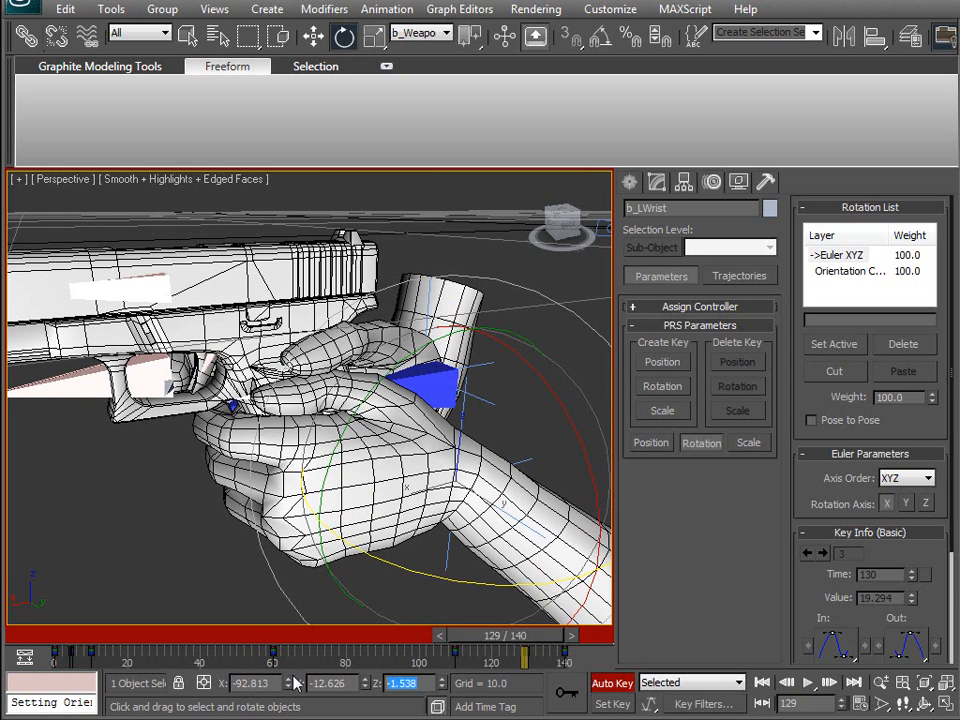
left_click(574, 638)
left_click_drag(425, 684, 372, 685)
key("ctrl+v")
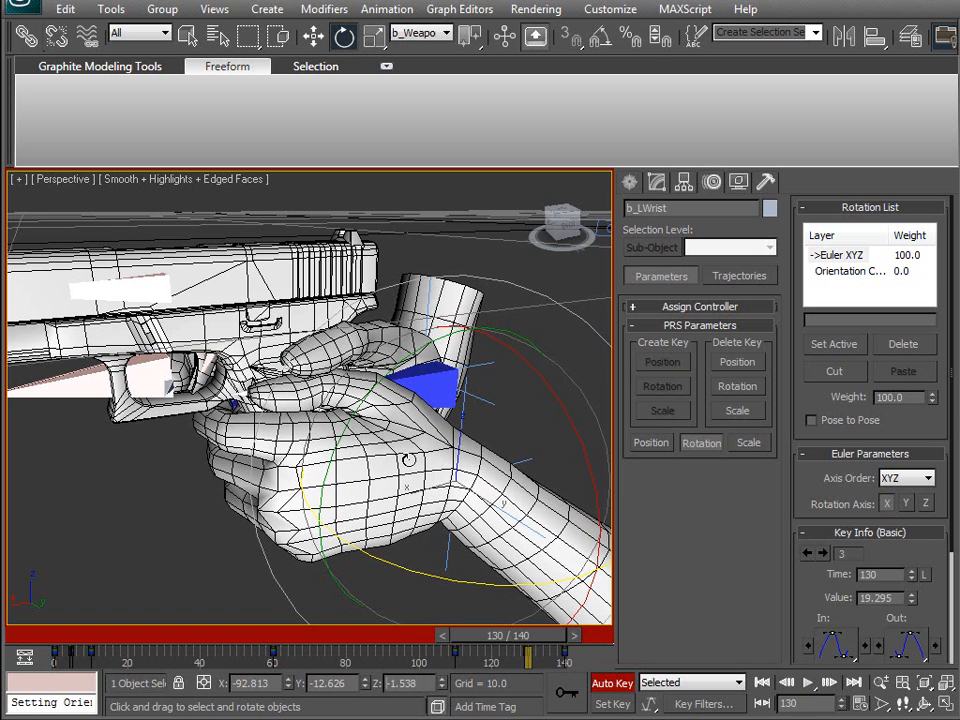
key("Return")
left_click(445, 637)
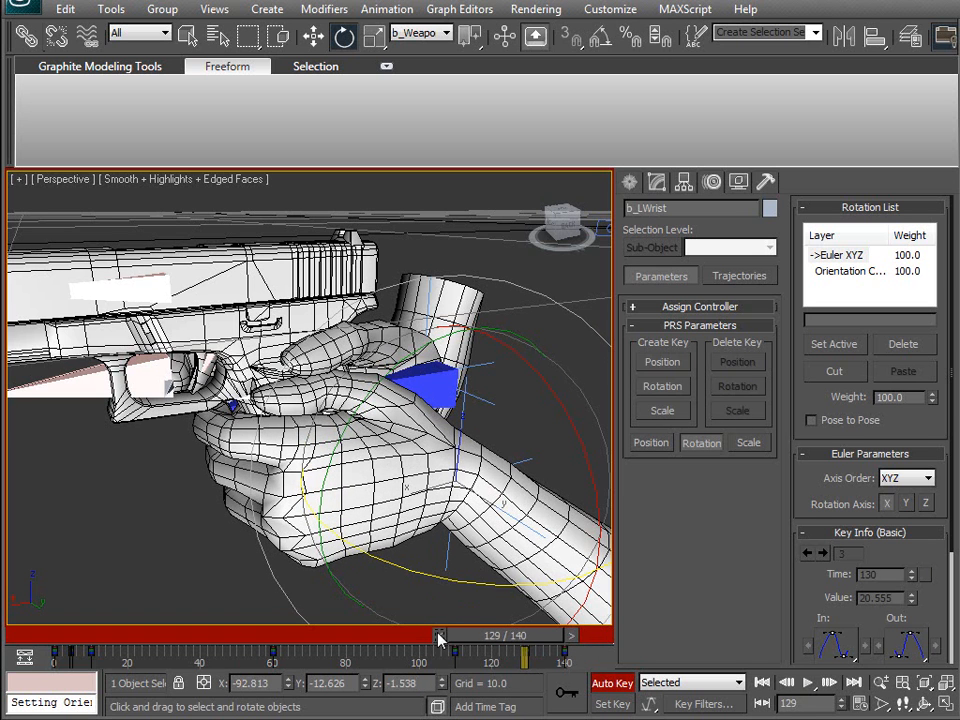
left_click(574, 637)
Step: Select all objects and examine the left arm's pose around frames 138 to 140, ending with b_LBicep selected
left_click_drag(510, 640, 545, 640)
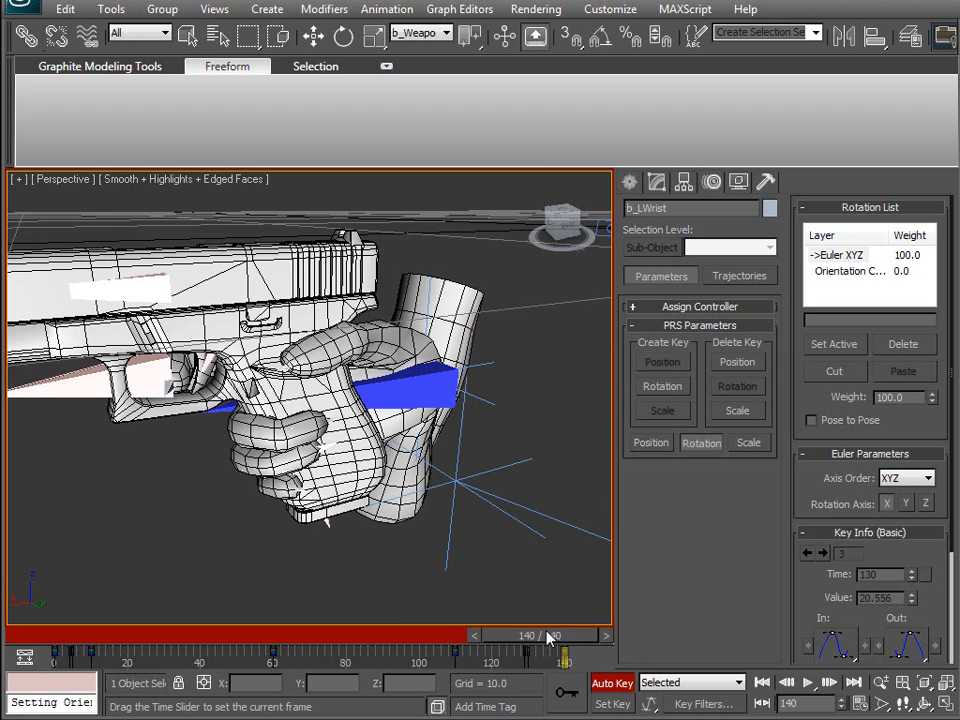
key("e")
middle_click_drag(345, 425, 324, 454, "alt")
scroll(321, 448, "down", 7)
scroll(322, 448, "up", 3)
key("ctrl+a")
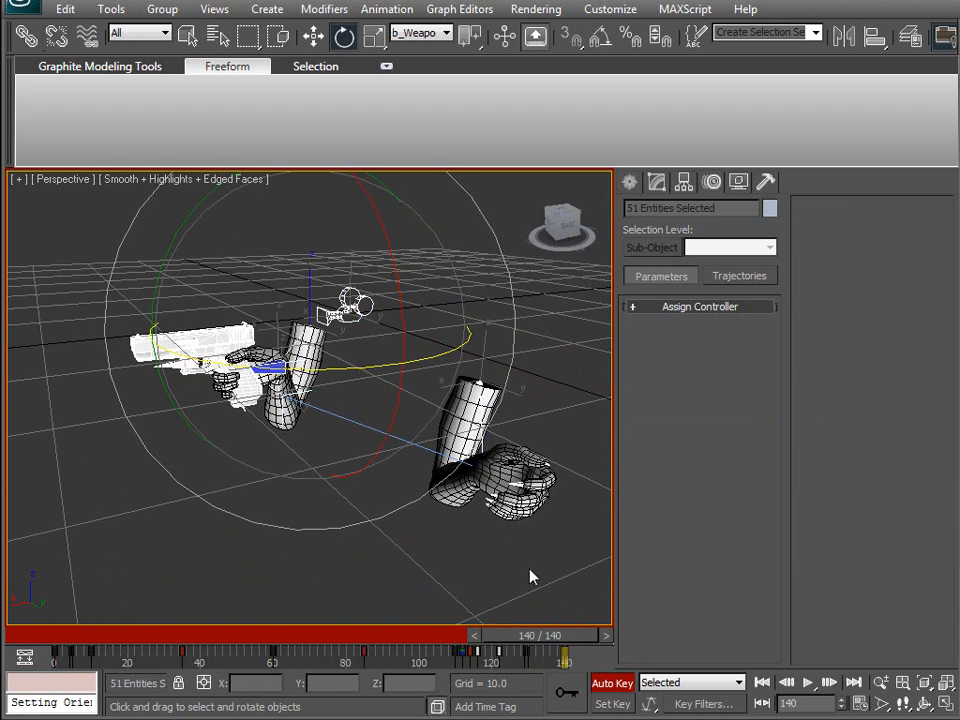
mouse_move(570, 636)
left_mouse_down()
mouse_move(536, 634)
mouse_move(561, 636)
mouse_move(552, 636)
left_mouse_up()
middle_click_drag(466, 528, 325, 457, "alt")
key("w")
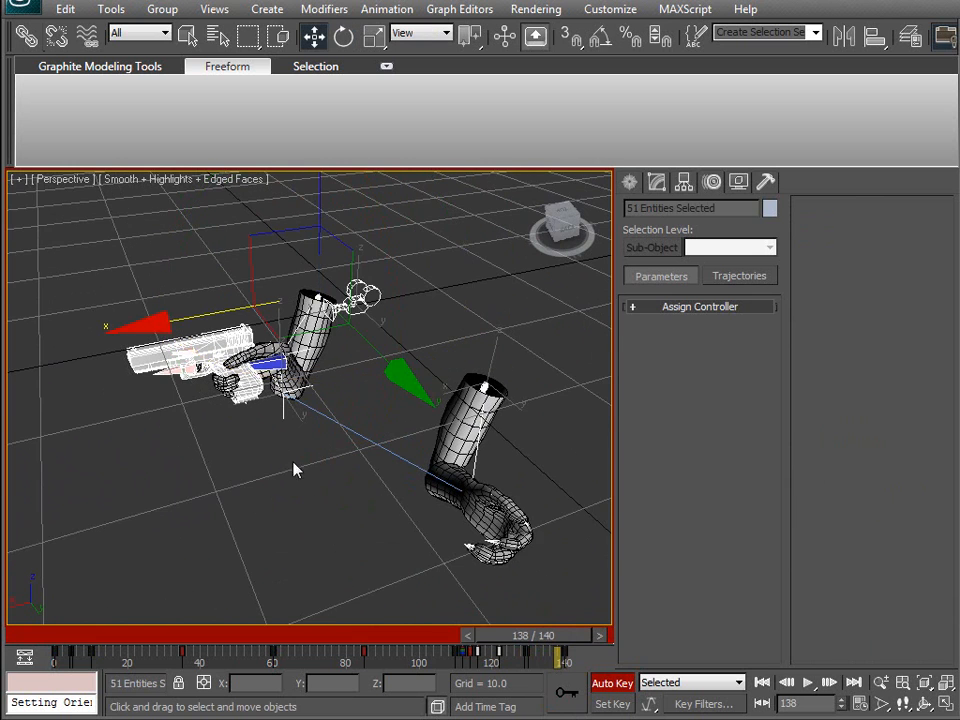
left_click(482, 400)
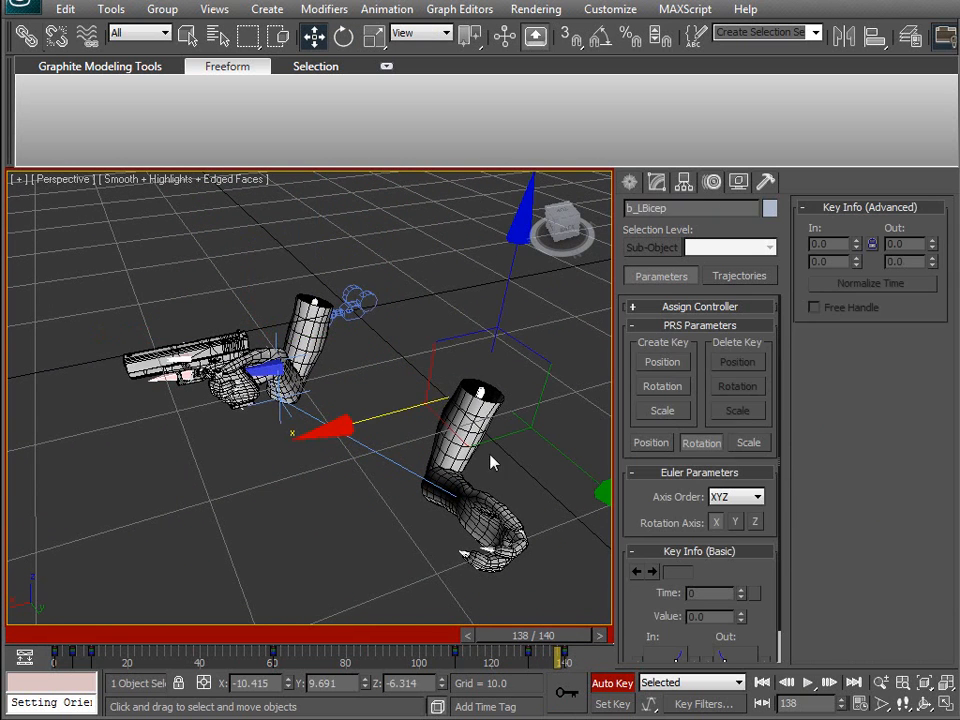
left_click_drag(570, 652, 580, 626)
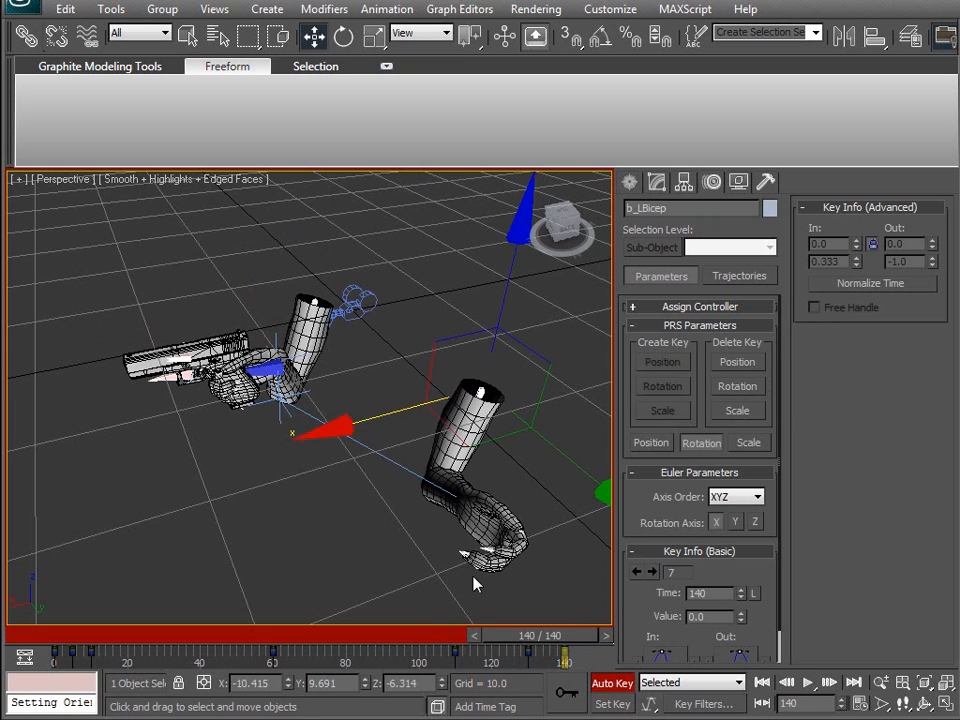
Step: Select IK Chain02 at the left wrist and examine the left arm up close at frame 140
middle_click_drag(283, 468, 297, 469, "alt")
left_click(308, 410)
left_click_drag(264, 458, 315, 512)
left_click_drag(566, 640, 598, 648)
key("w")
scroll(388, 527, "up", 6)
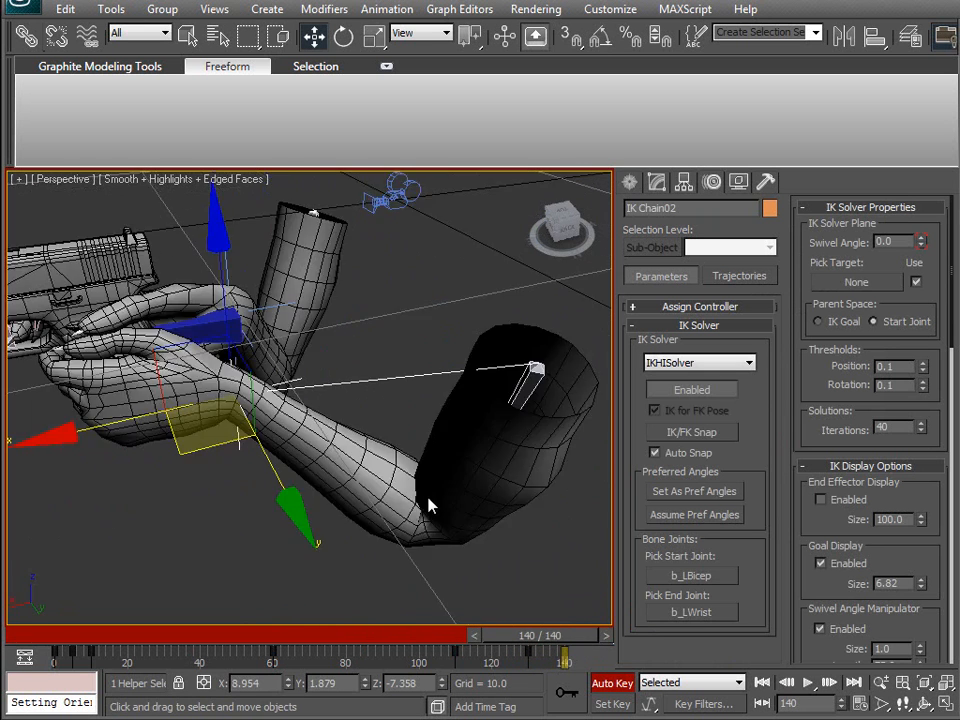
Step: Open b_LBicep's IK joint settings and key its Y-axis preferred angle at 88.0 on frame 140
left_click(517, 390)
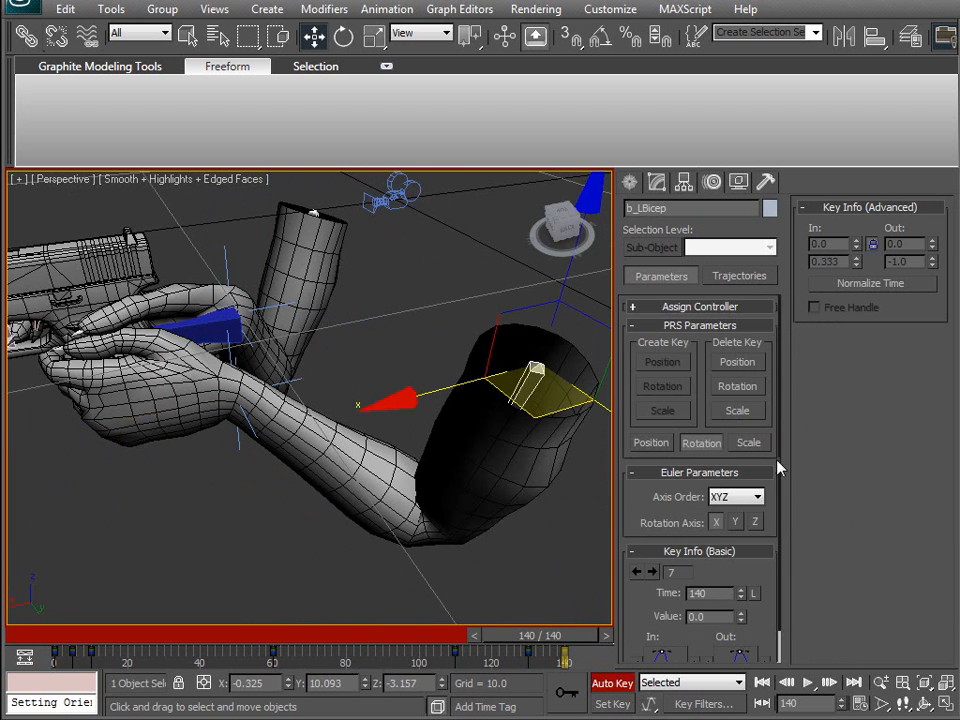
left_click(685, 185)
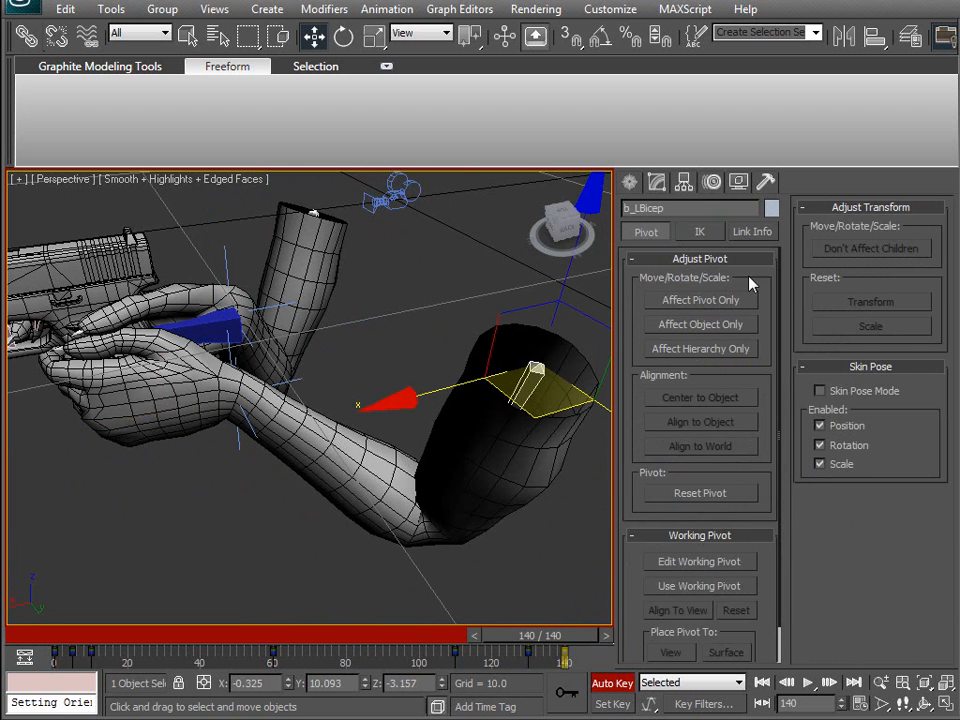
left_click(752, 232)
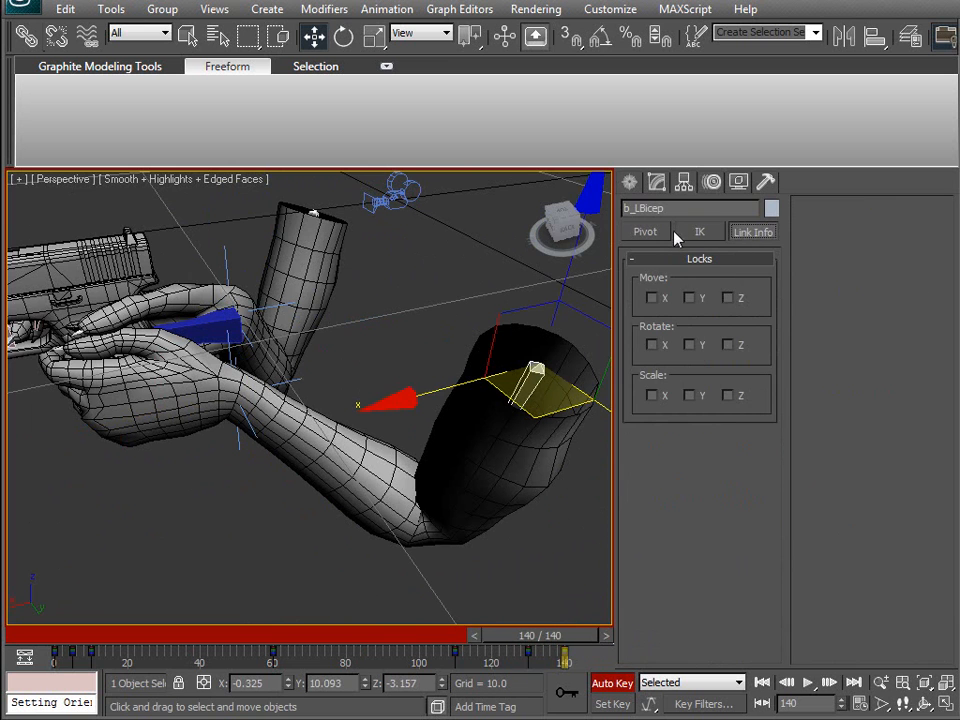
left_click(698, 232)
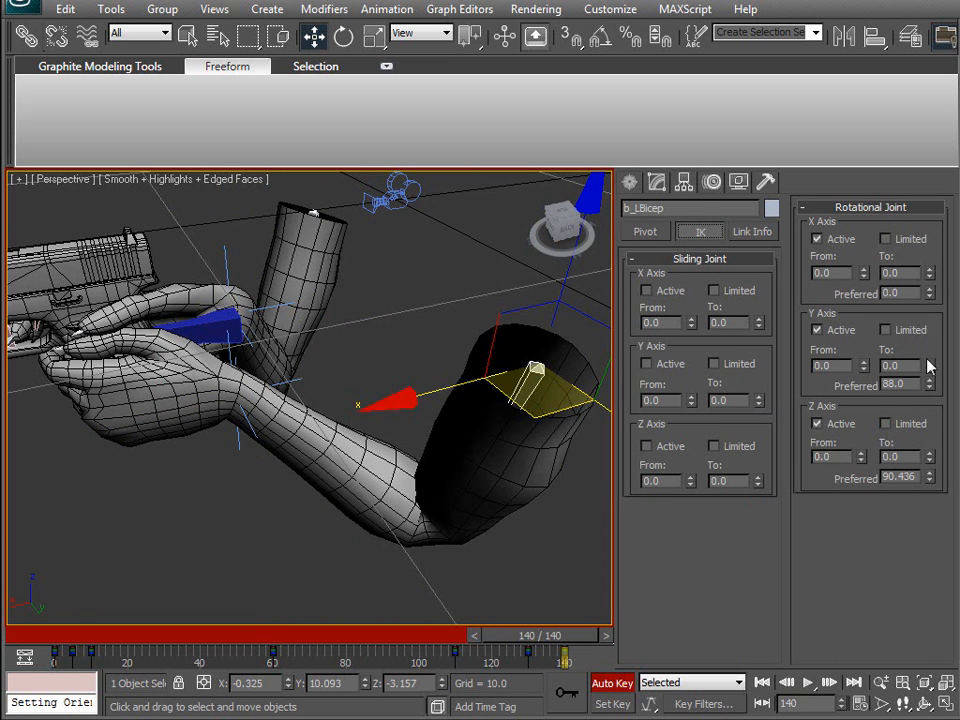
left_click_drag(488, 648, 615, 640)
key("w")
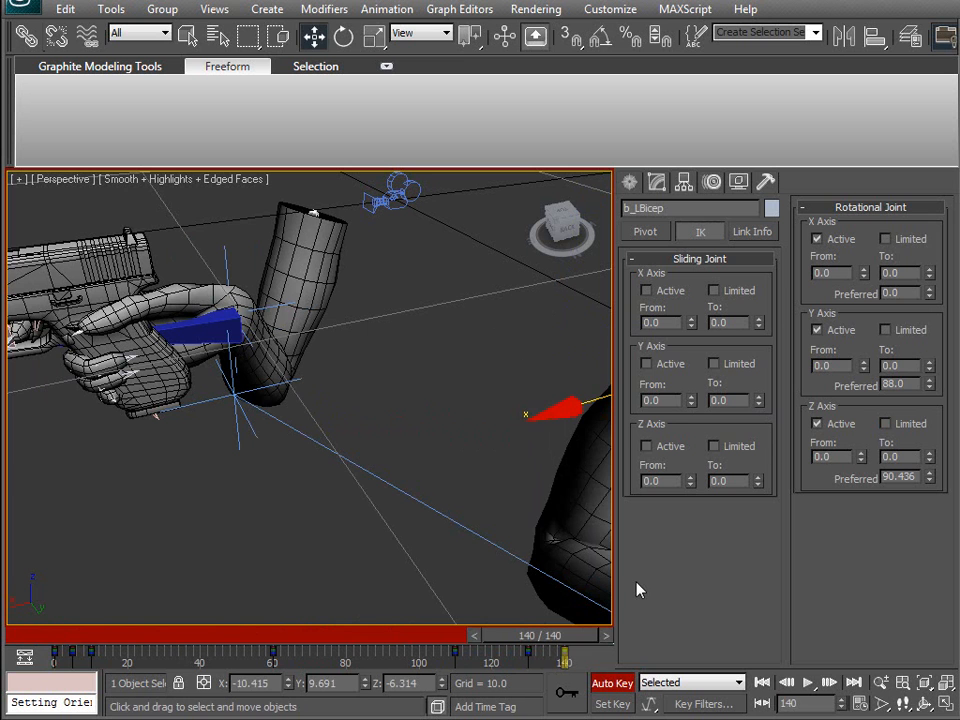
left_click(930, 381)
left_click(930, 388)
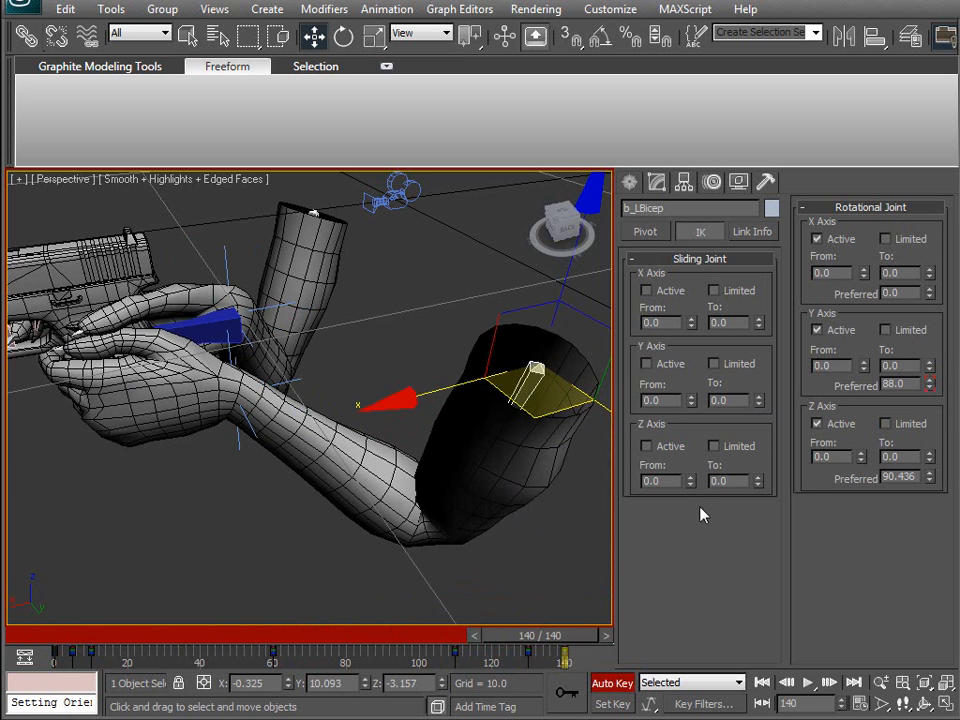
Step: Go to frame 24, unhide the hidden root bone, and select b_Root
left_click_drag(566, 644, 184, 632)
key("w")
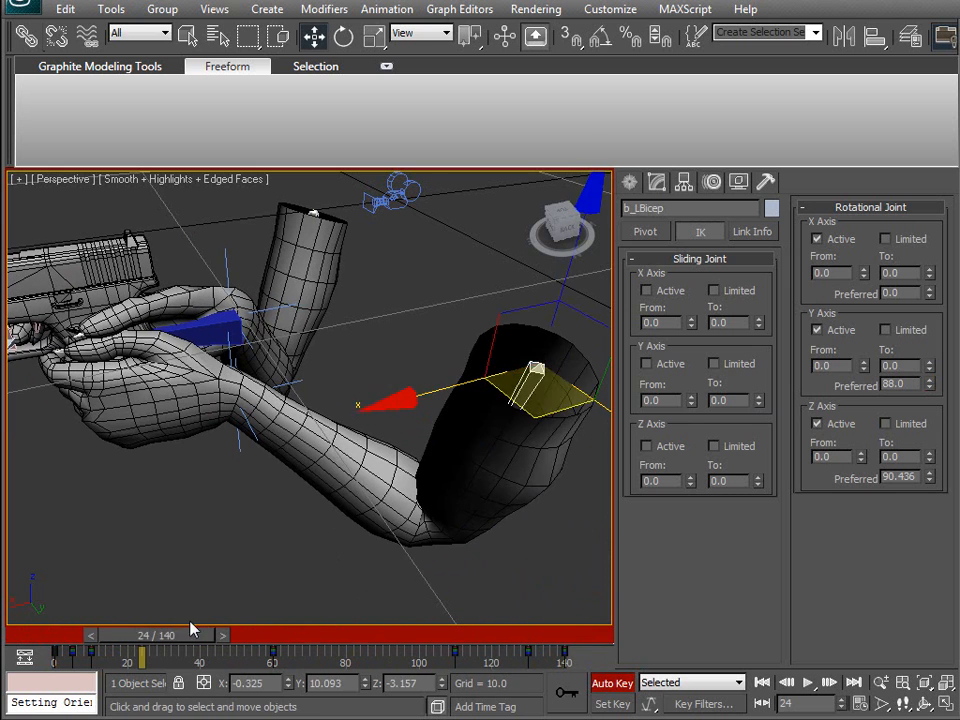
right_click(596, 309)
left_click(477, 230)
middle_click_drag(426, 294, 389, 337)
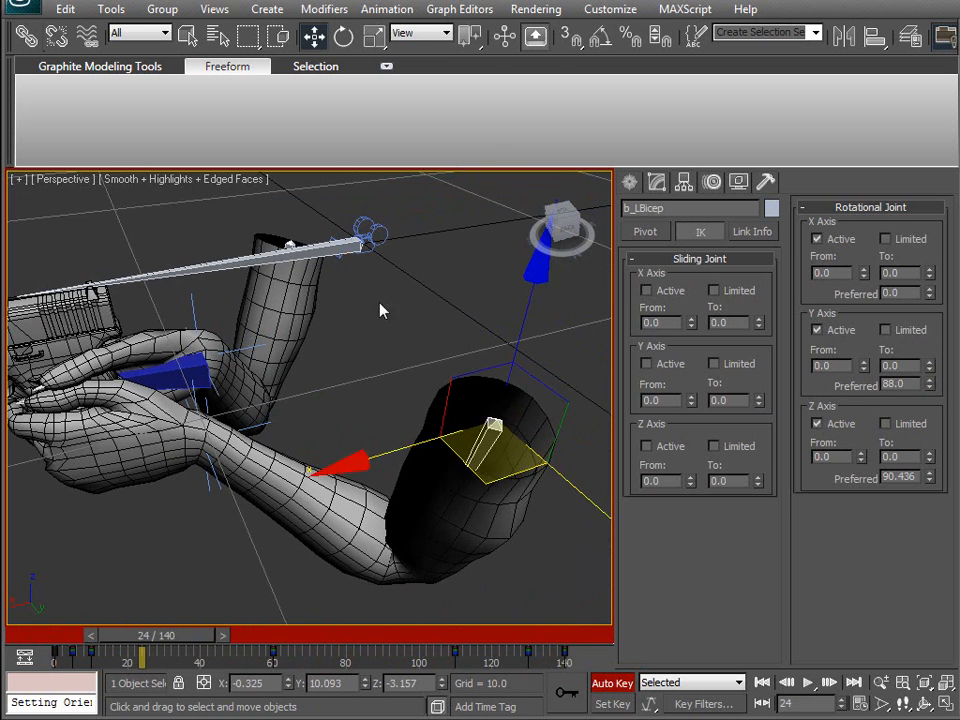
left_click(292, 246)
Step: Examine the left arm's position relative to b_Root while scrubbing between frames 125 and 140
left_click_drag(184, 638, 558, 668)
left_click_drag(477, 640, 427, 637)
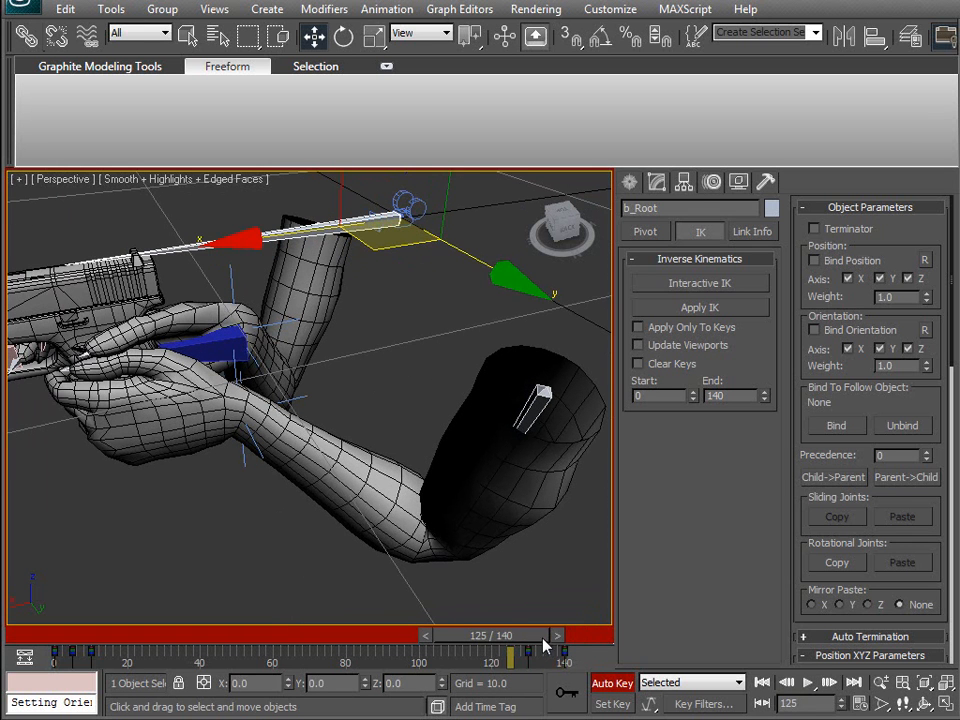
left_click_drag(474, 643, 530, 630)
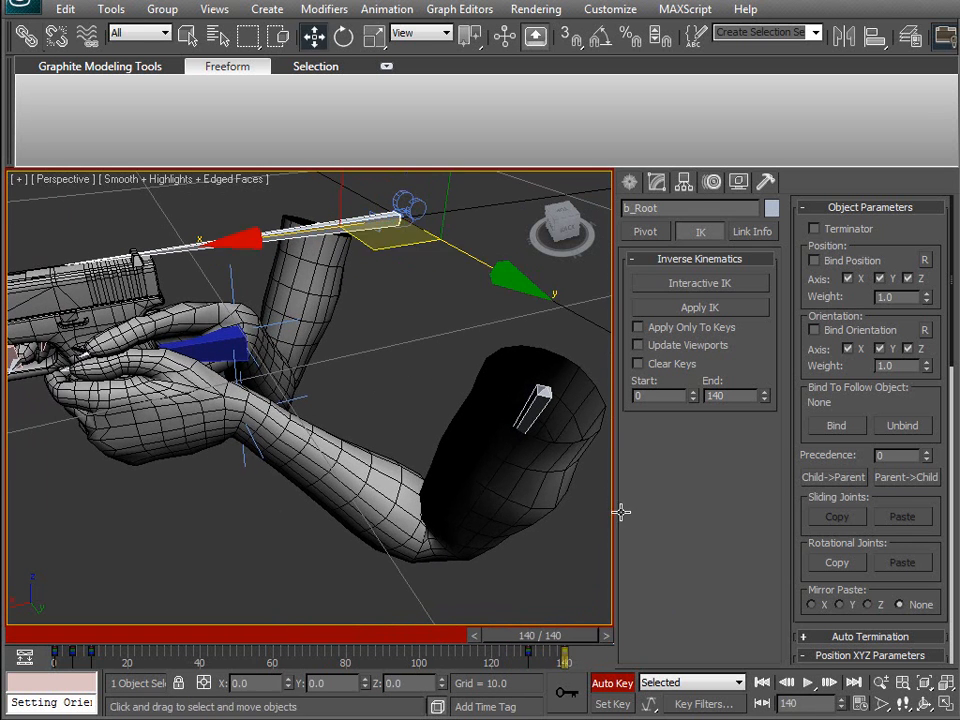
middle_click_drag(351, 339, 429, 400)
scroll(335, 460, "down", 5)
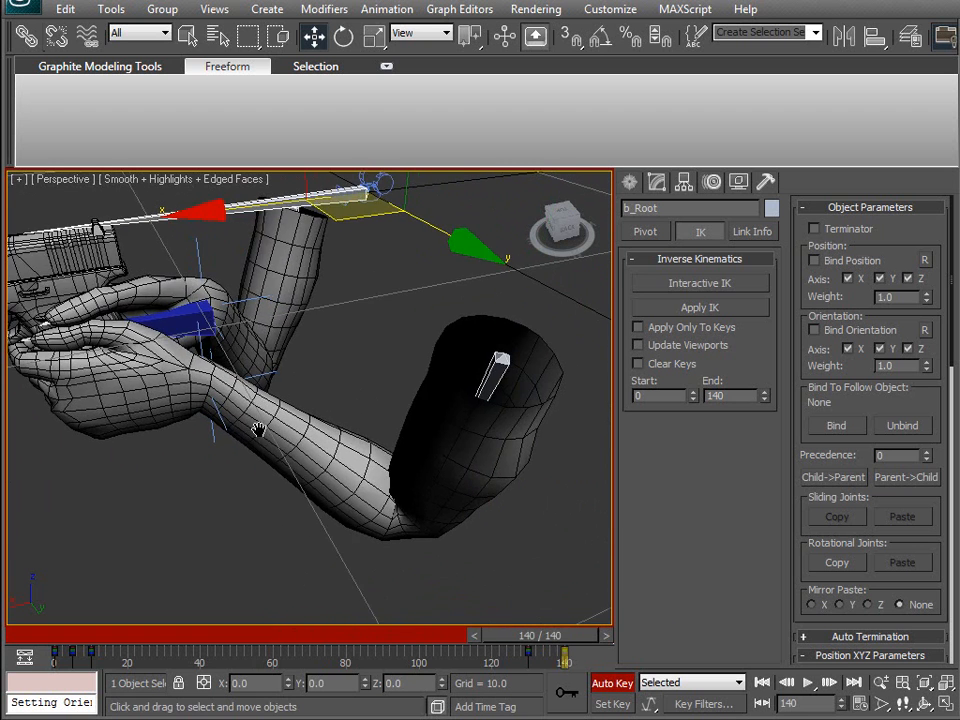
left_click_drag(530, 643, 606, 632)
Step: Select IK Chain02 at the left wrist at frame 140 and frame both arms and the pistol in view
middle_click_drag(272, 420, 364, 414, "alt")
scroll(330, 388, "up", 4)
left_click(386, 385)
scroll(444, 450, "down", 5)
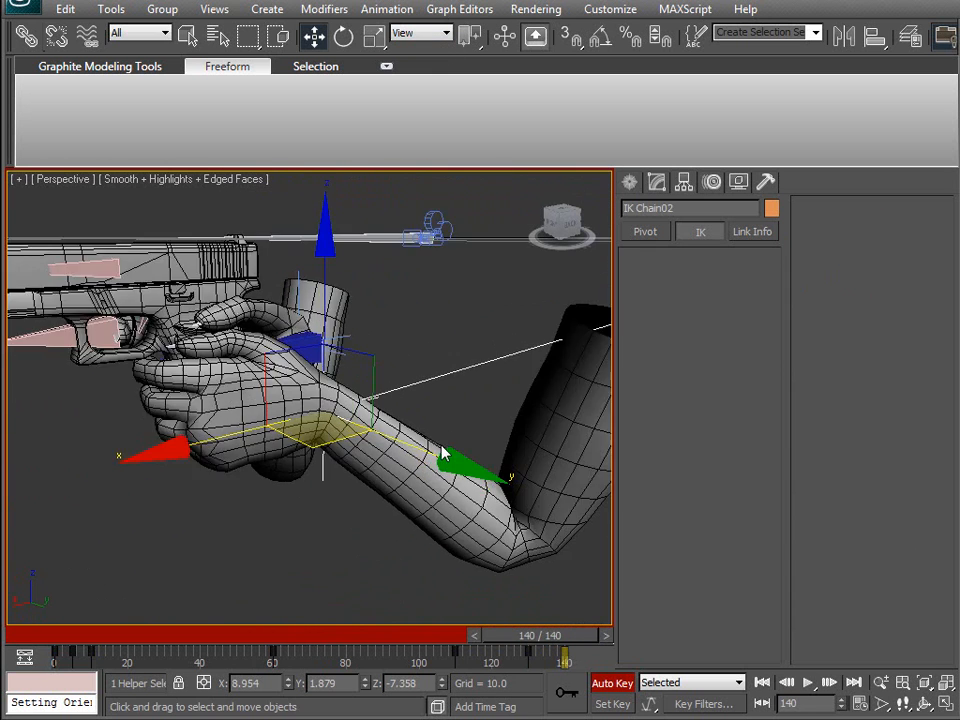
middle_click_drag(348, 305, 330, 358)
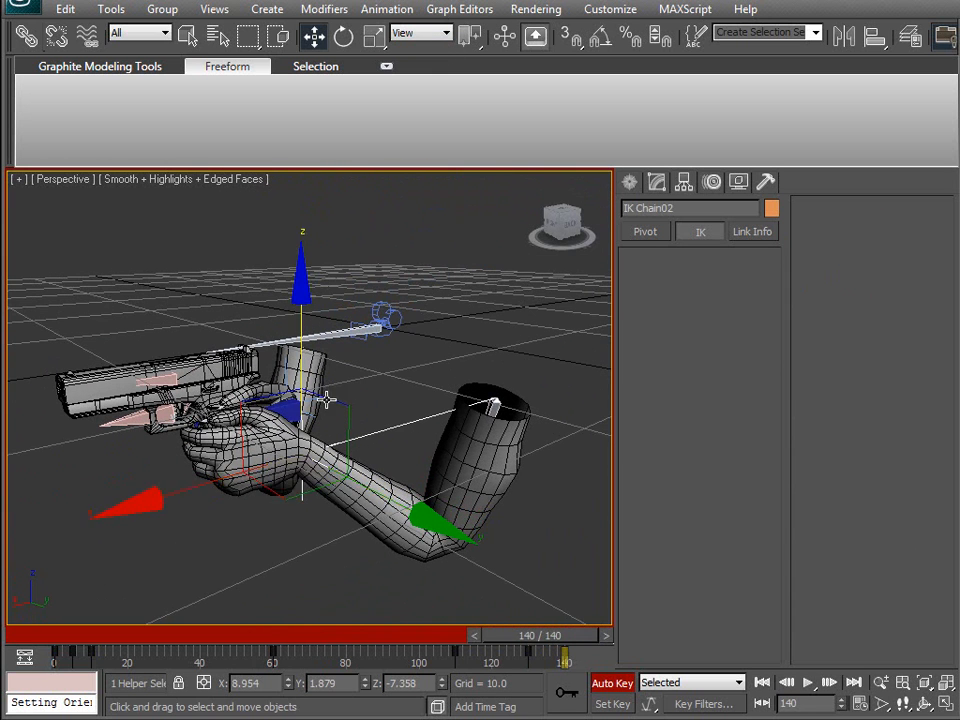
Step: At frame 140, set the X position of the free hand's IK Chain02 to its frame 0 value, 13.965
mouse_move(369, 477)
middle_mouse_down()
mouse_move(387, 469)
mouse_move(367, 488)
middle_mouse_up()
middle_click_drag(287, 452, 301, 459)
scroll(301, 459, "up", 5)
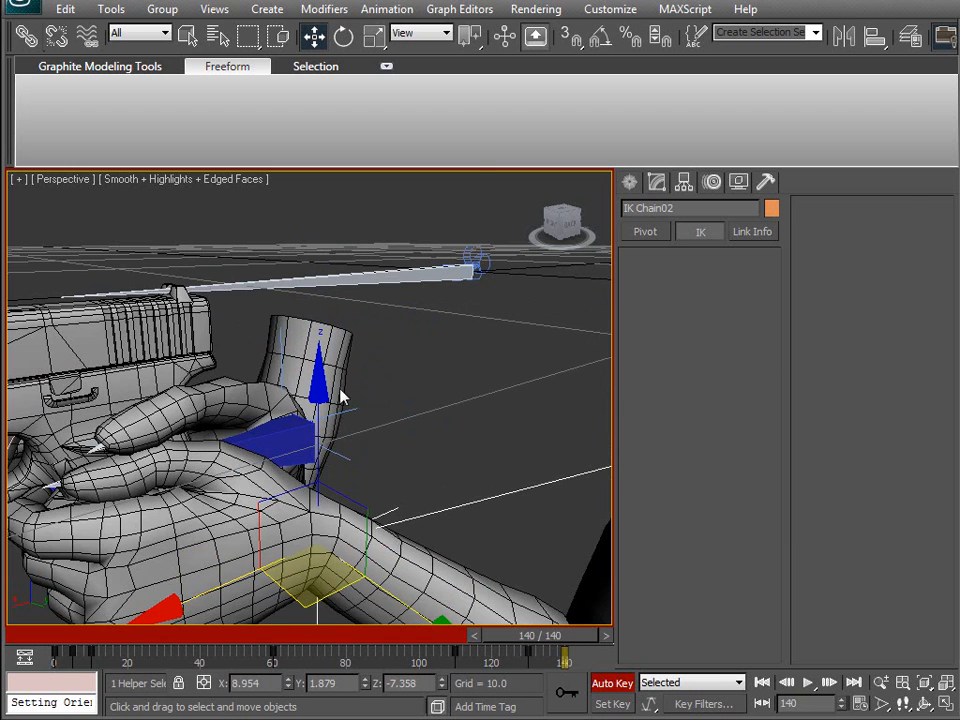
left_click(407, 273)
middle_click_drag(424, 481, 364, 411)
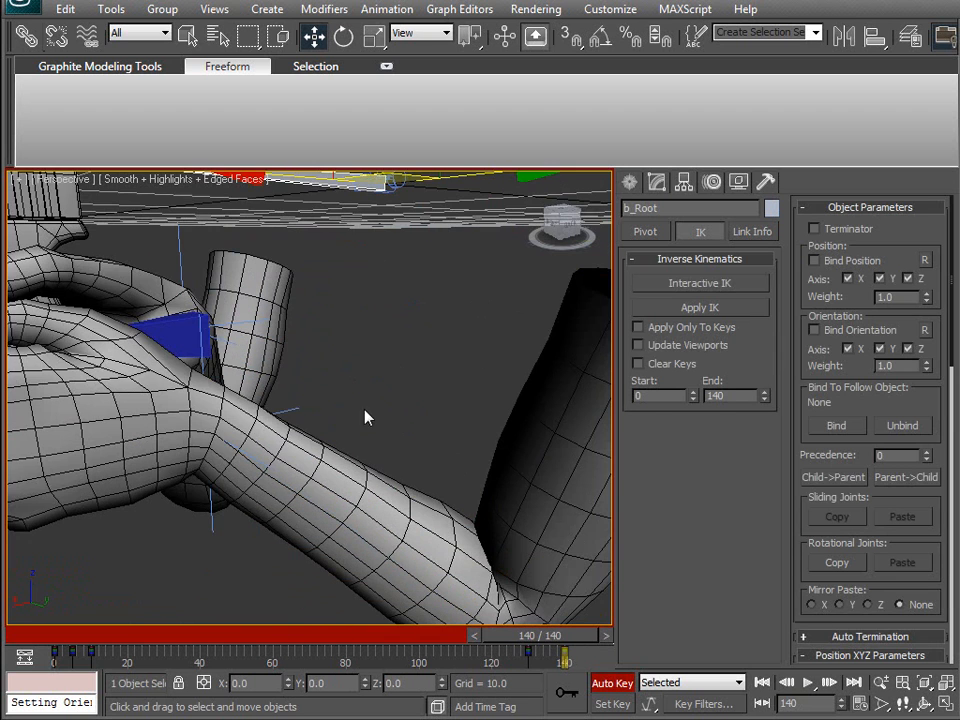
left_click(298, 405)
scroll(403, 378, "down", 5)
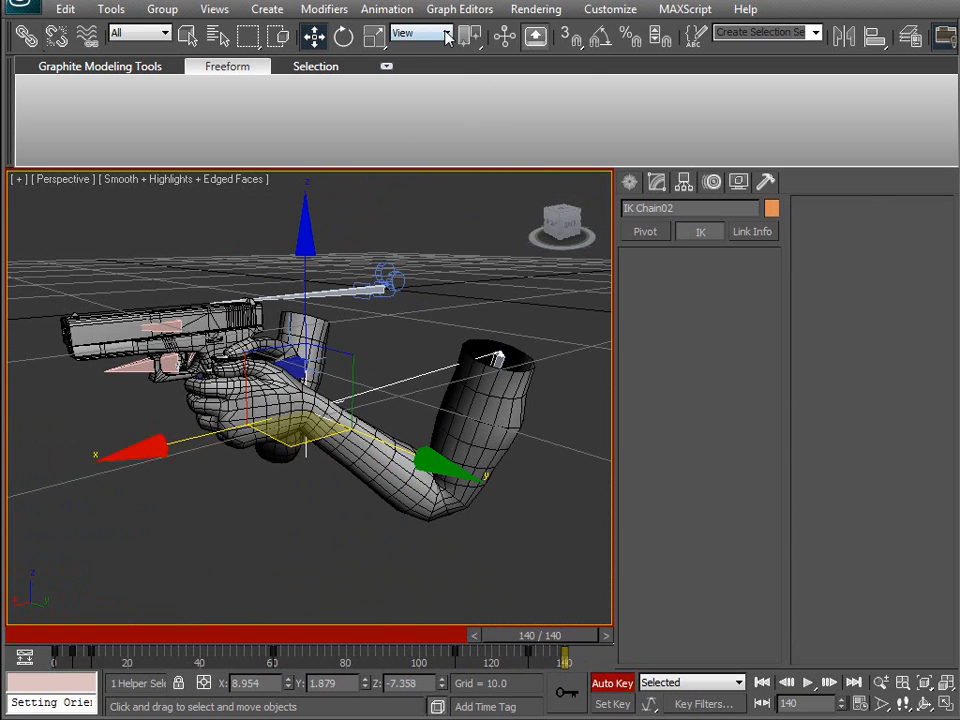
left_click_drag(549, 634, 60, 634)
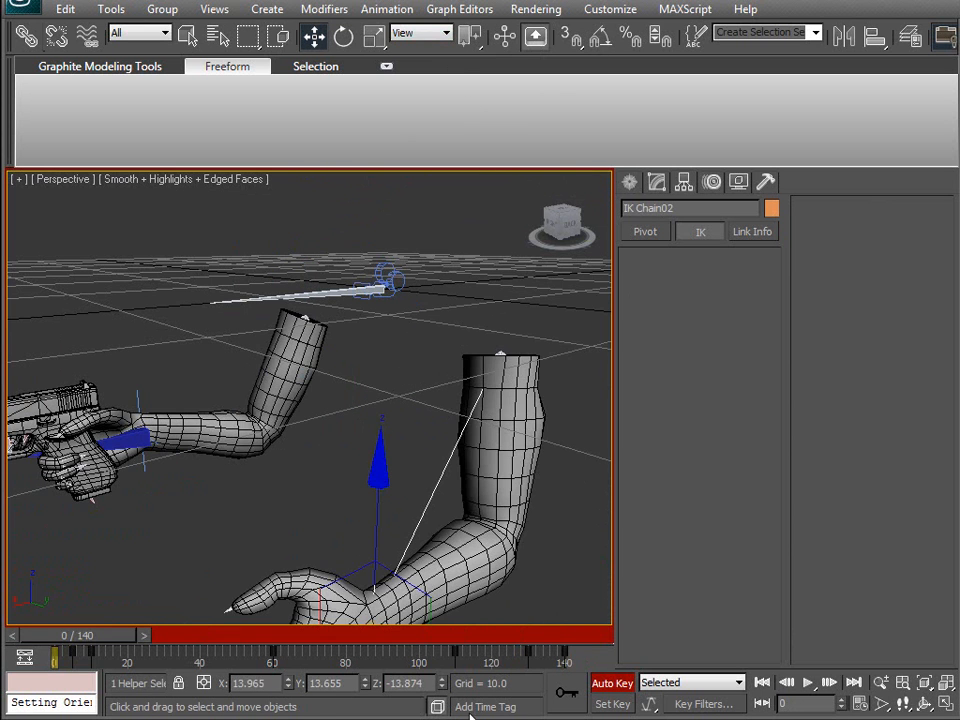
left_click(273, 685)
key("ctrl+c")
left_click_drag(527, 645, 540, 668)
left_click_drag(268, 684, 179, 671)
key("ctrl+v")
Step: At frame 140, match IK Chain02 to its frame 0 position with Y 13.655 and Z -13.874
left_click_drag(568, 636, 130, 640)
left_click_drag(476, 640, 606, 636)
left_click_drag(430, 684, 351, 684)
type("-13.874")
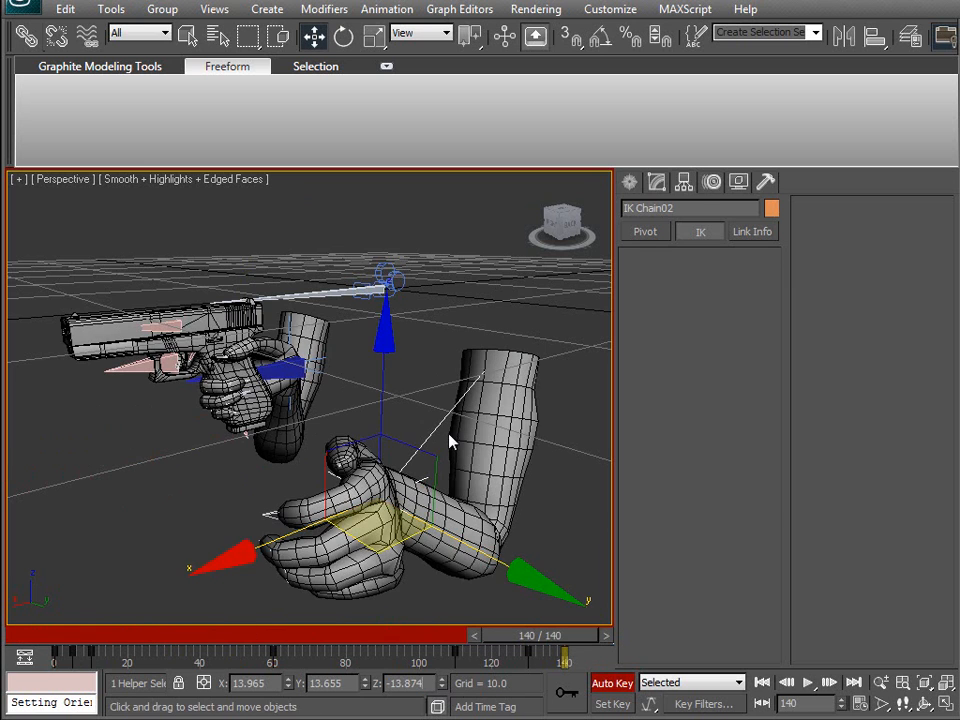
key("Return")
Step: Clear the selection and switch the Perspective view to wireframe to expose the bones of the free arm
middle_click_drag(494, 564, 390, 514)
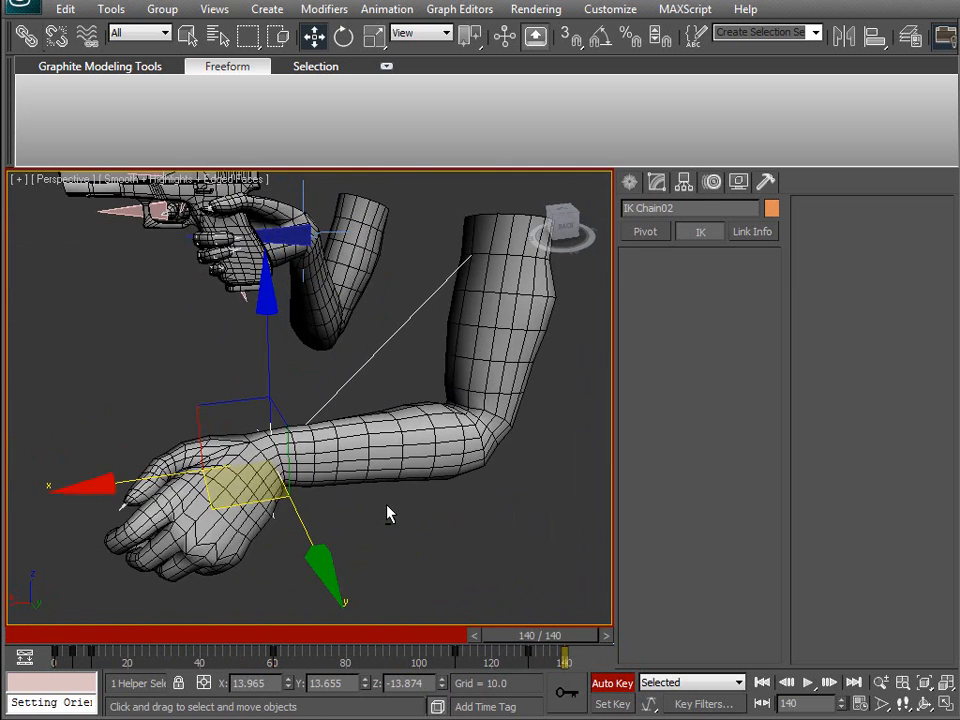
middle_click_drag(323, 498, 374, 498)
key("ctrl+a")
left_click_drag(563, 635, 583, 641)
key("w")
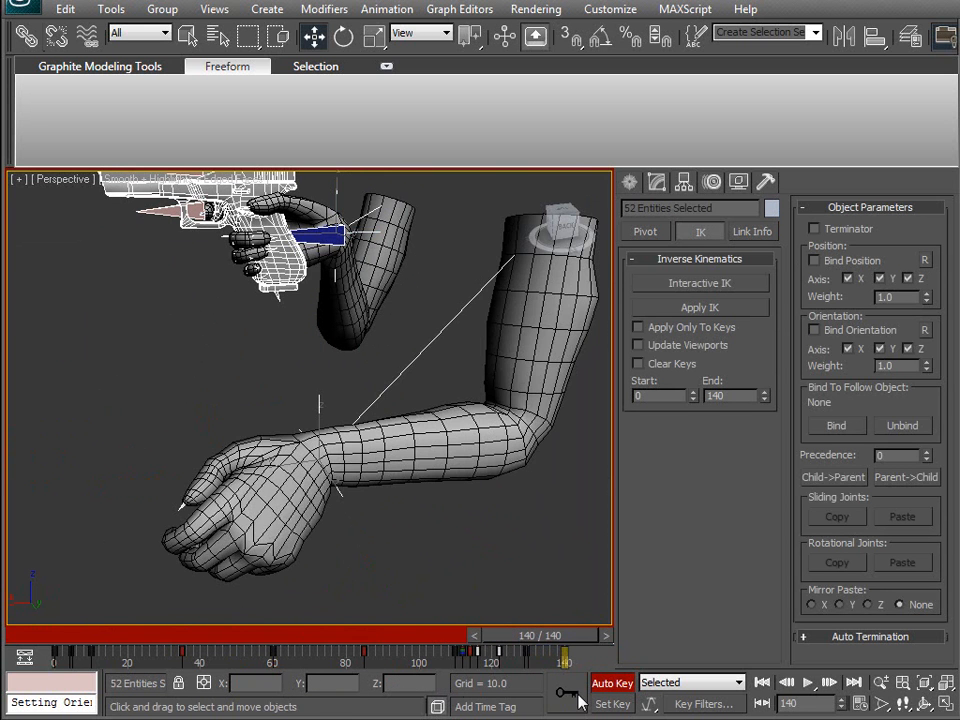
left_click(420, 550)
key("F3")
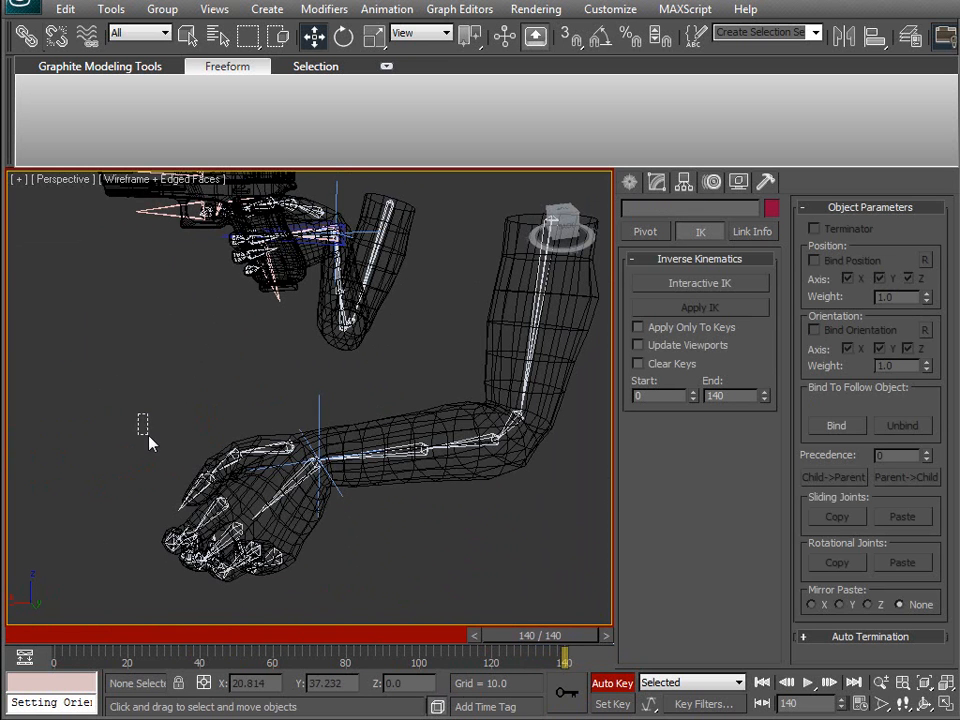
Step: Copy the keys of the free hand's bone and all its child finger bones from frame 0 to frame 140
left_click(295, 484)
double_click(295, 484)
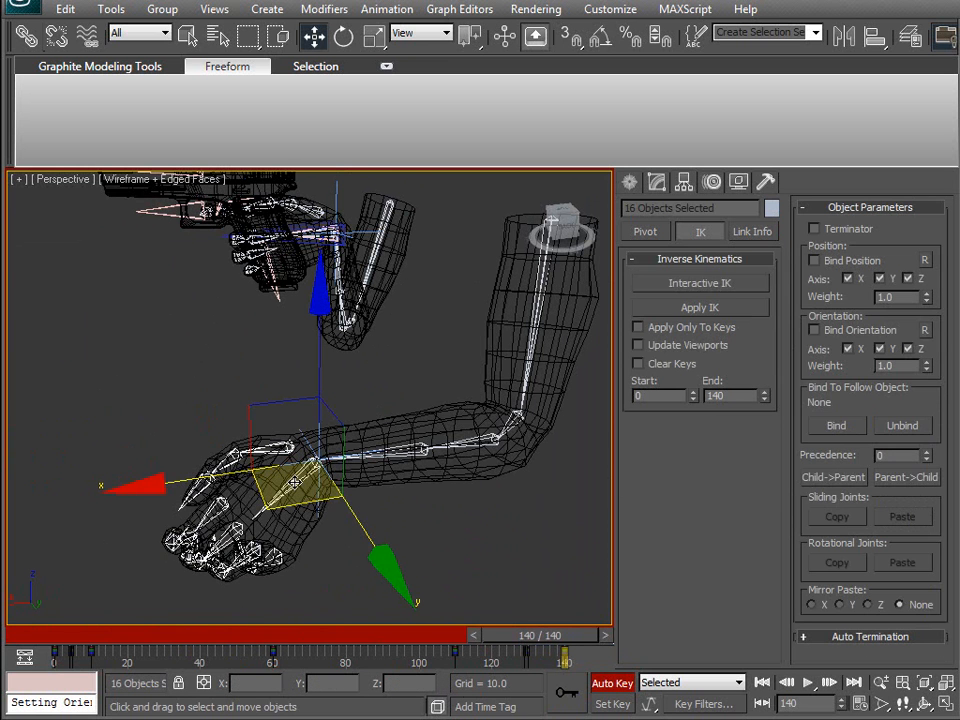
left_click_drag(58, 653, 57, 651, "ctrl+alt")
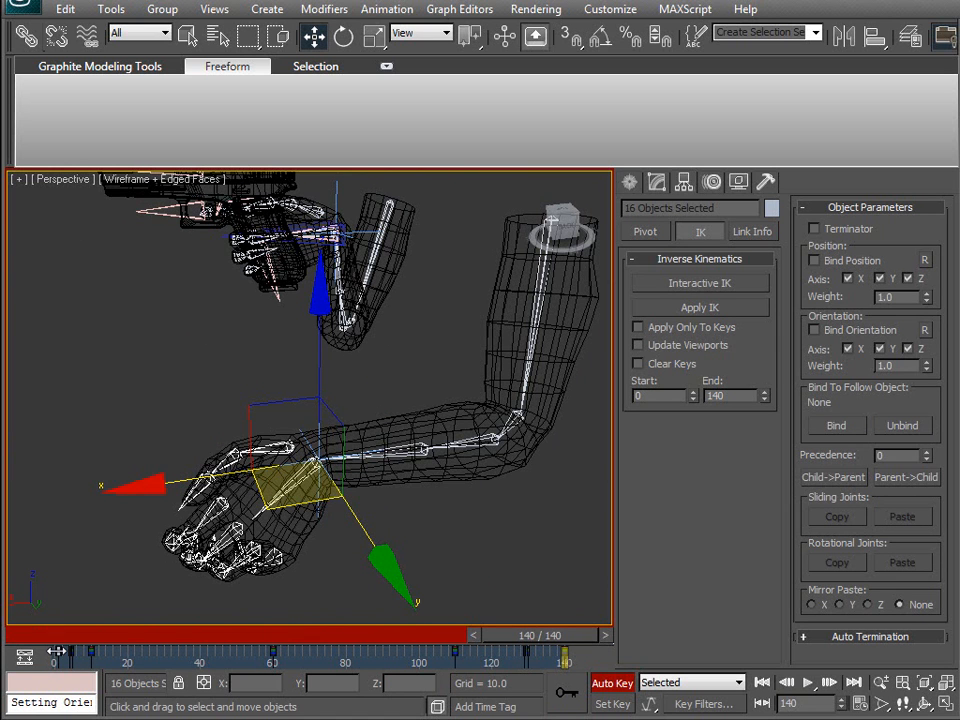
left_click_drag(54, 652, 567, 666, "shift")
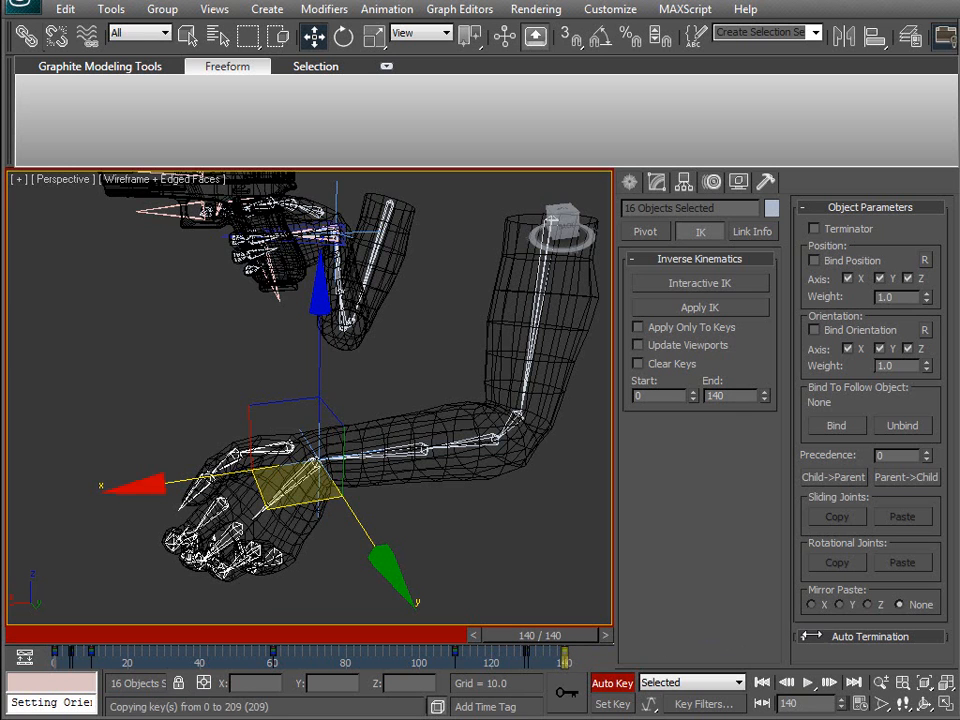
mouse_move(903, 636)
left_mouse_down("shift")
mouse_move(247, 707)
mouse_move(493, 670)
mouse_move(636, 634)
left_mouse_up("shift")
left_click_drag(855, 636, 783, 638, "shift")
left_click_drag(624, 653, 565, 657, "shift")
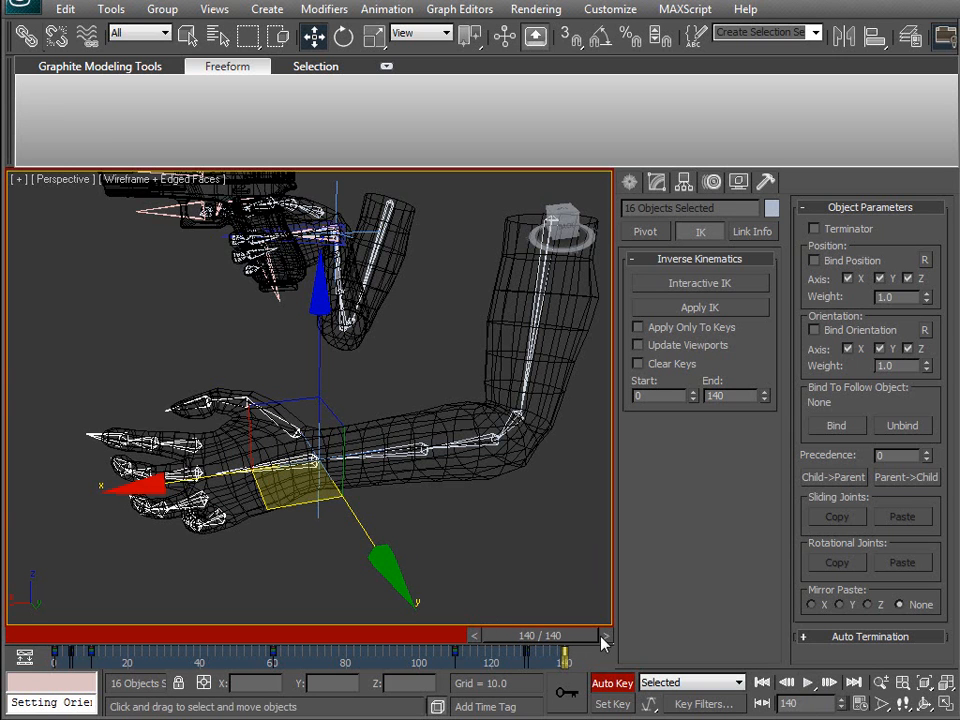
Step: Compare the free hand's pose at frames 0 and 140 by jumping between them
left_click_drag(609, 640, 145, 640)
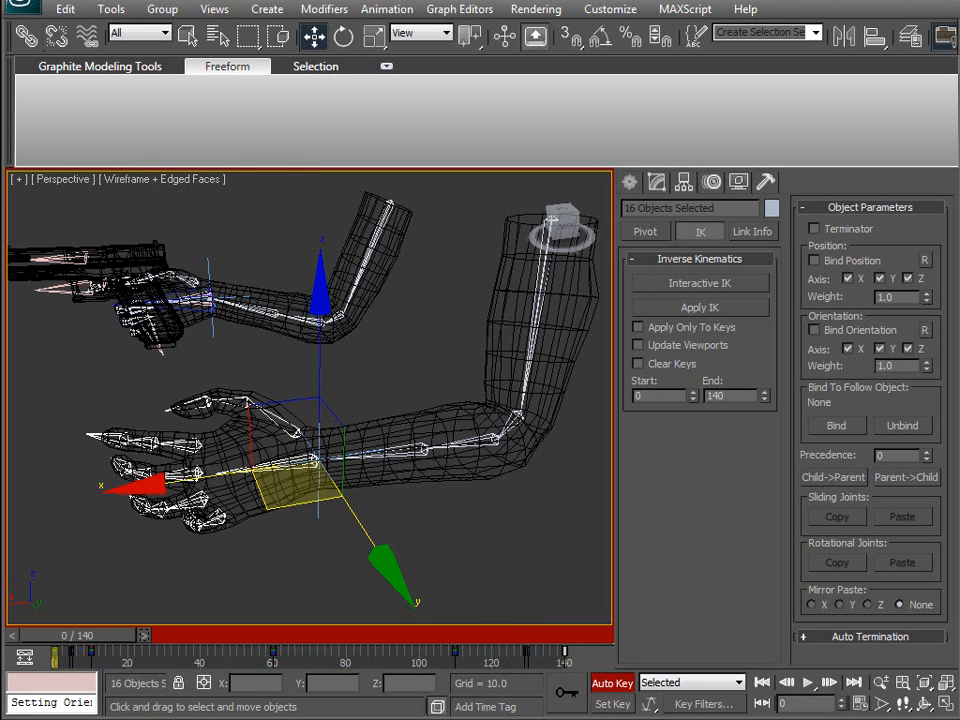
left_click(12, 637)
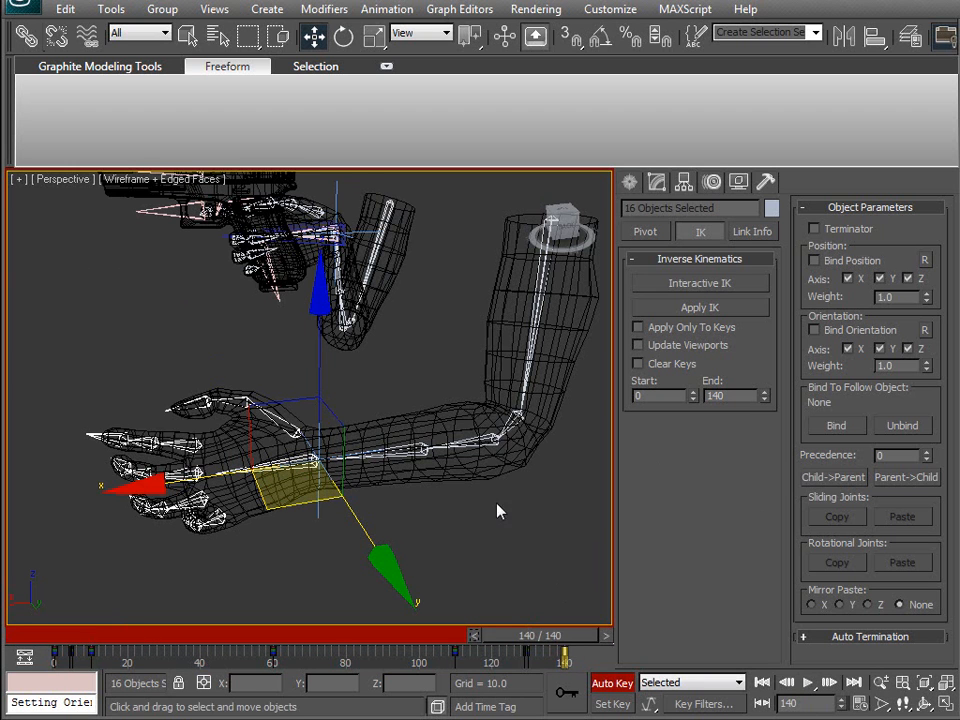
left_click_drag(609, 637, 145, 640)
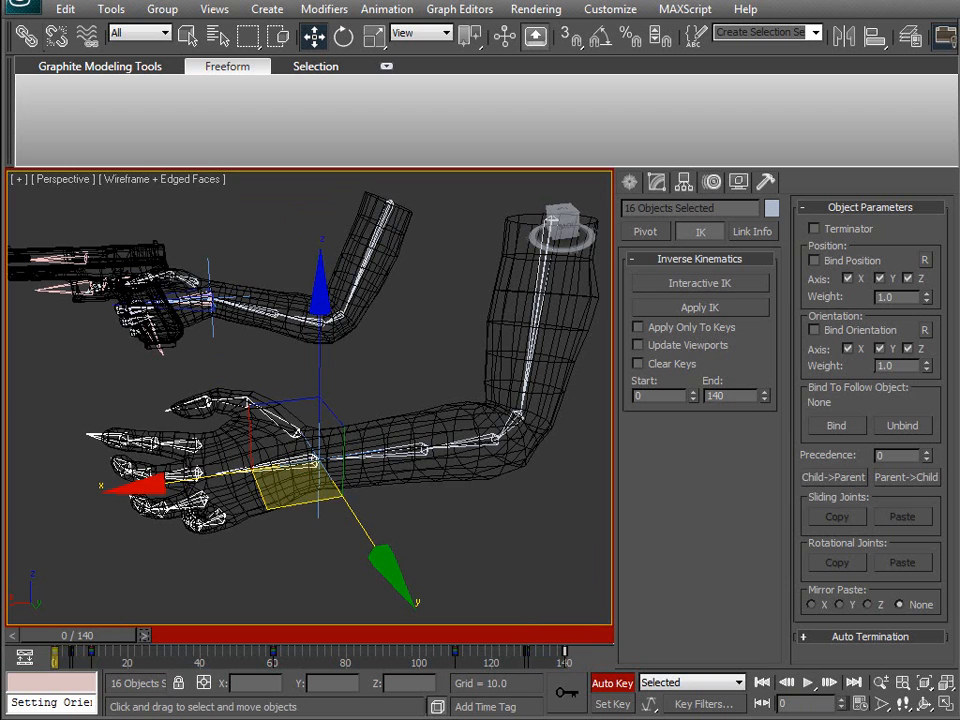
left_click(14, 639)
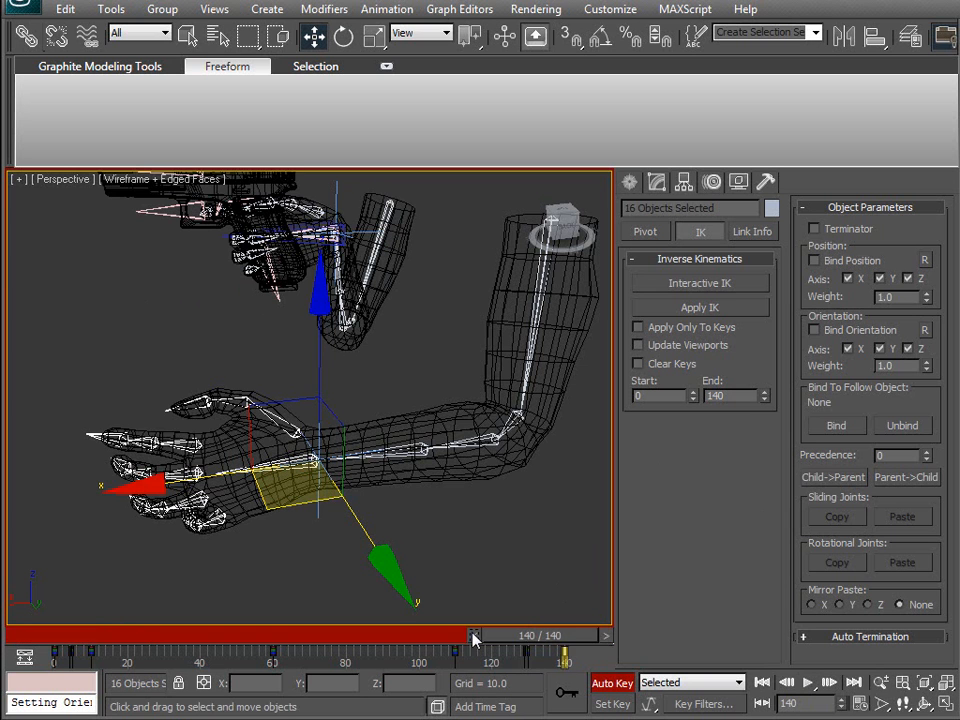
left_click(606, 637)
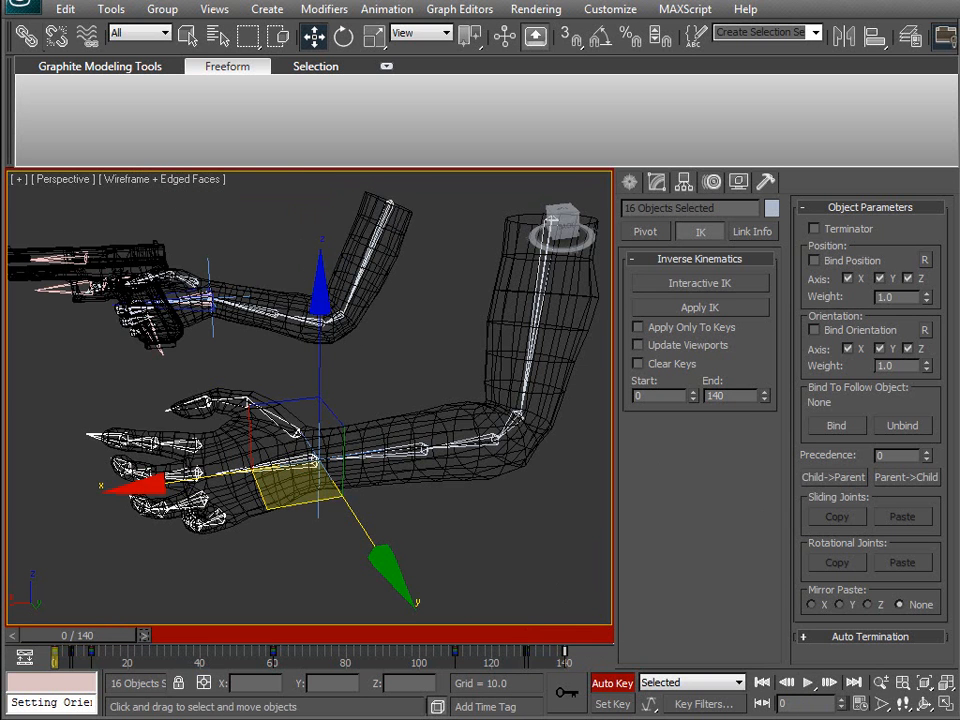
left_click(12, 637)
Step: Copy the b_WeaponSocket bone's key from frame 0 to frame 140 and compare the two frames
middle_click_drag(420, 357, 349, 358, "alt")
left_click(346, 365)
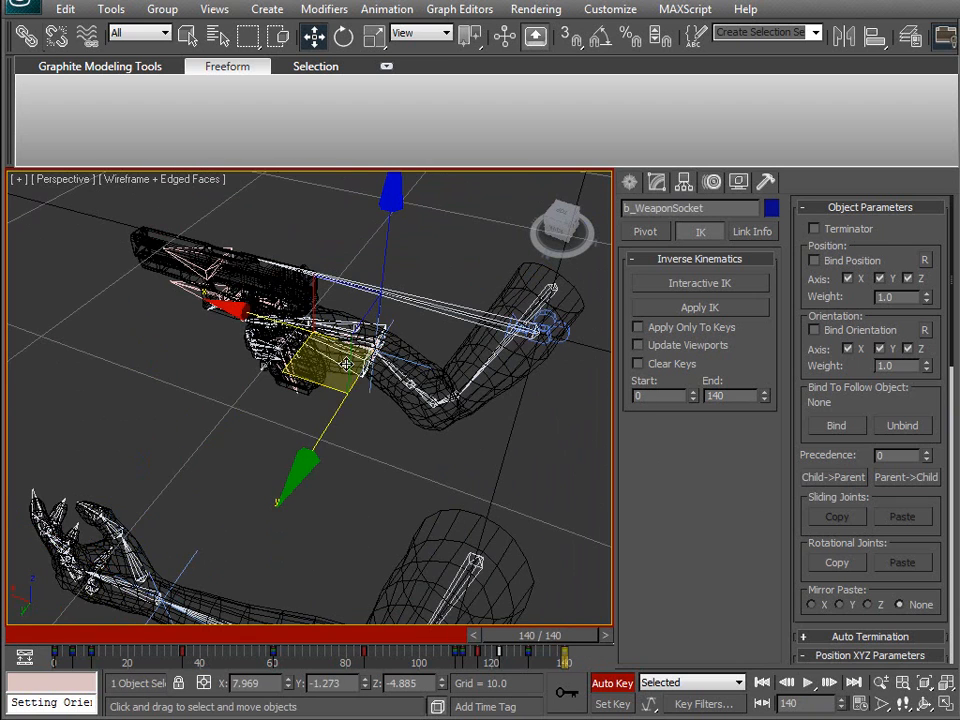
middle_click_drag(333, 462, 246, 572, "alt")
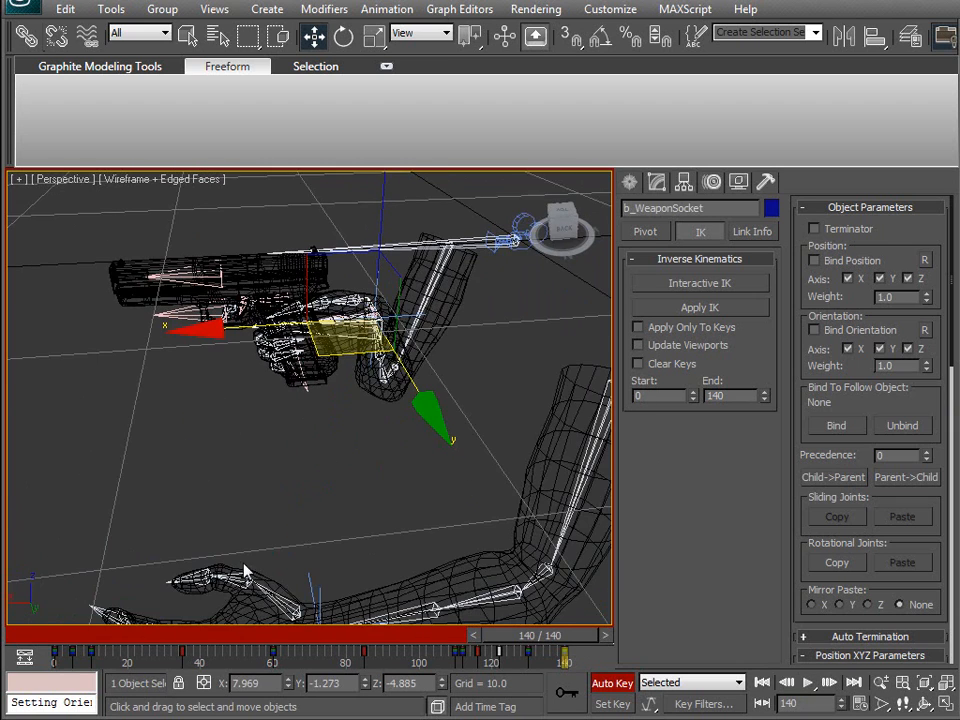
left_click(56, 651)
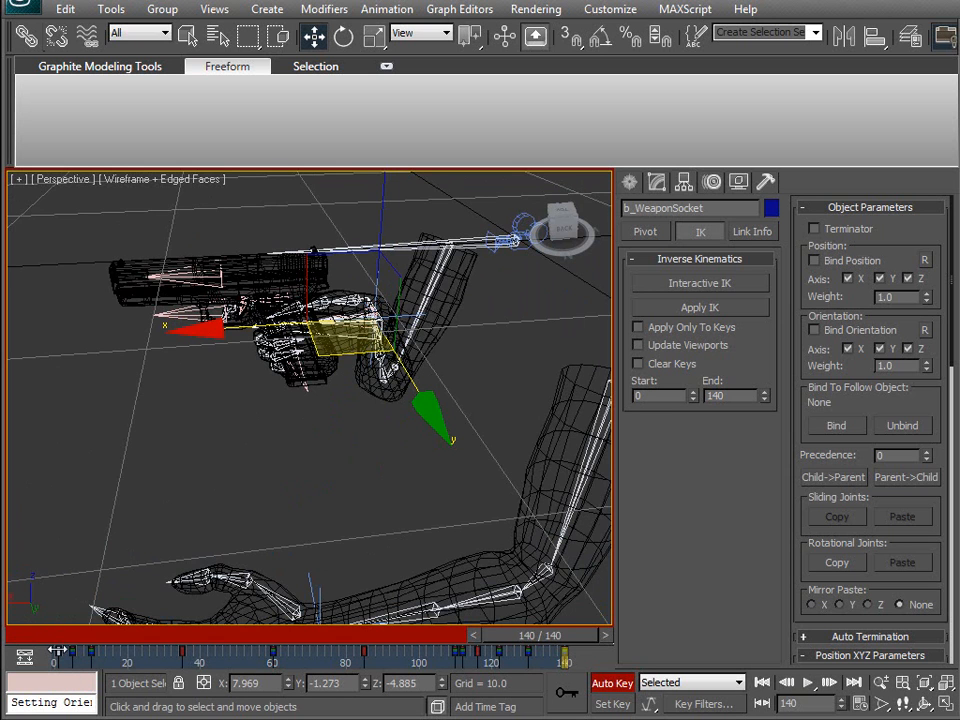
left_click_drag(55, 651, 145, 640, "shift")
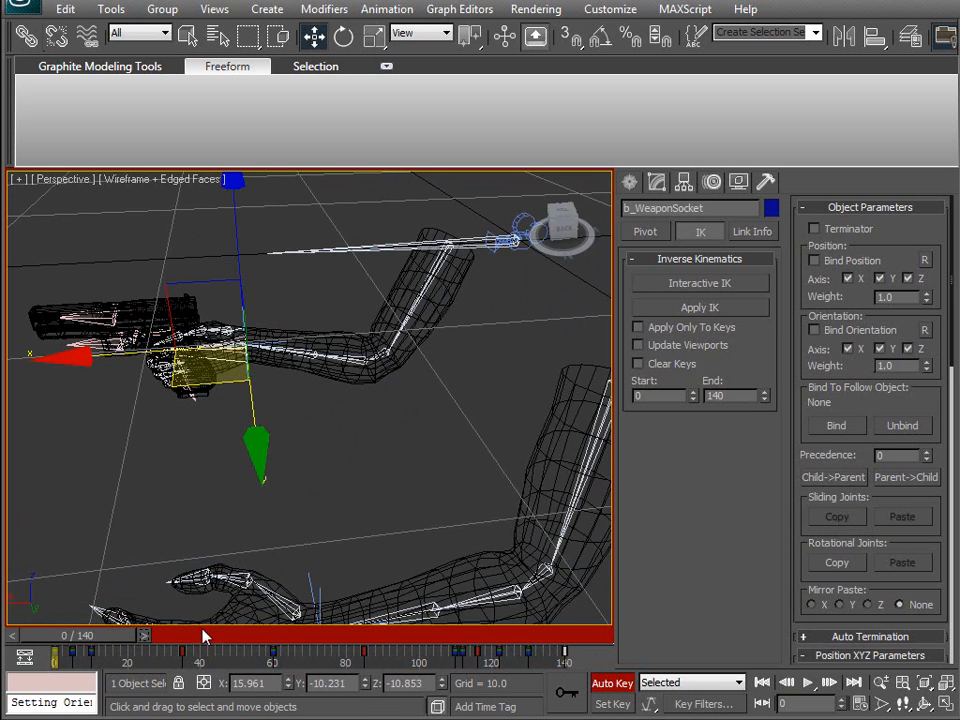
left_click(14, 638)
Step: Copy the keys of the gun hand's thumb bones from frame 0 to frame 140
scroll(304, 465, "up", 6)
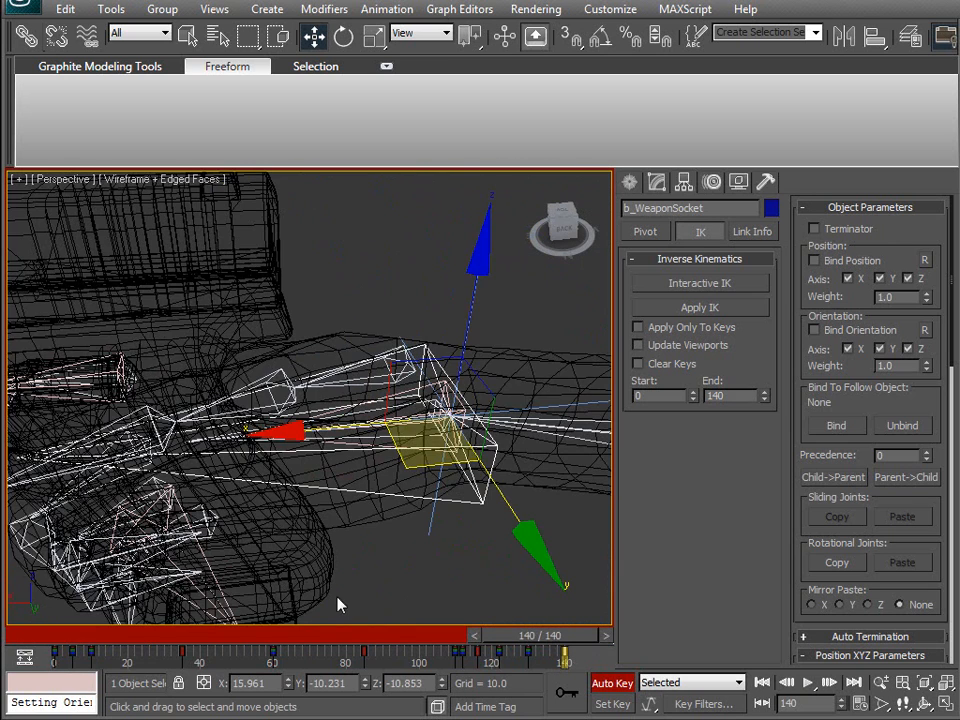
key("F3")
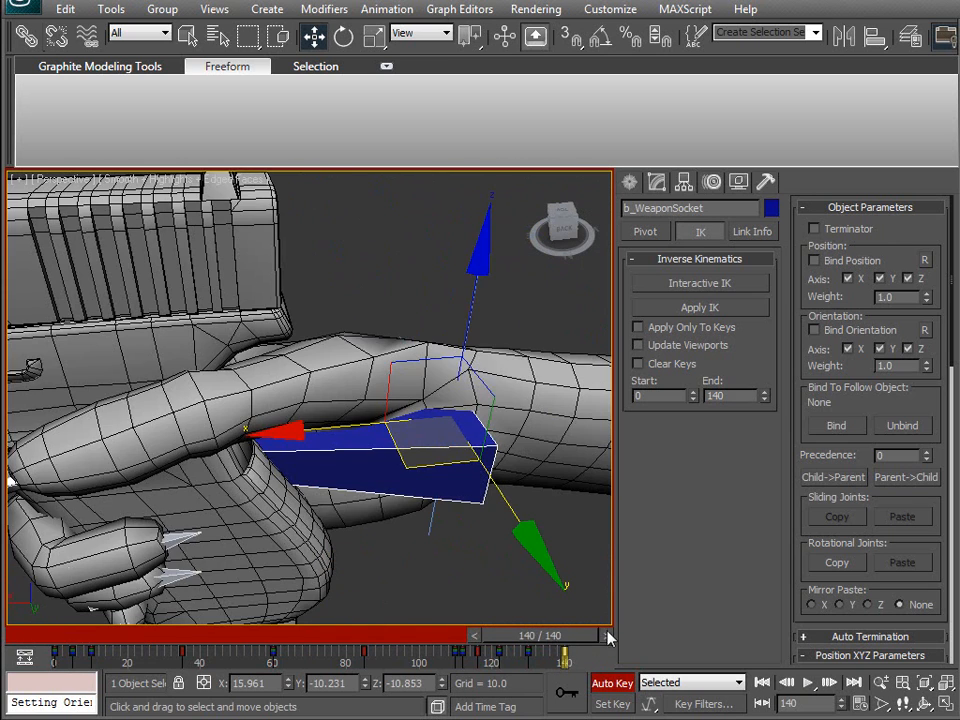
left_click_drag(609, 638, 146, 638)
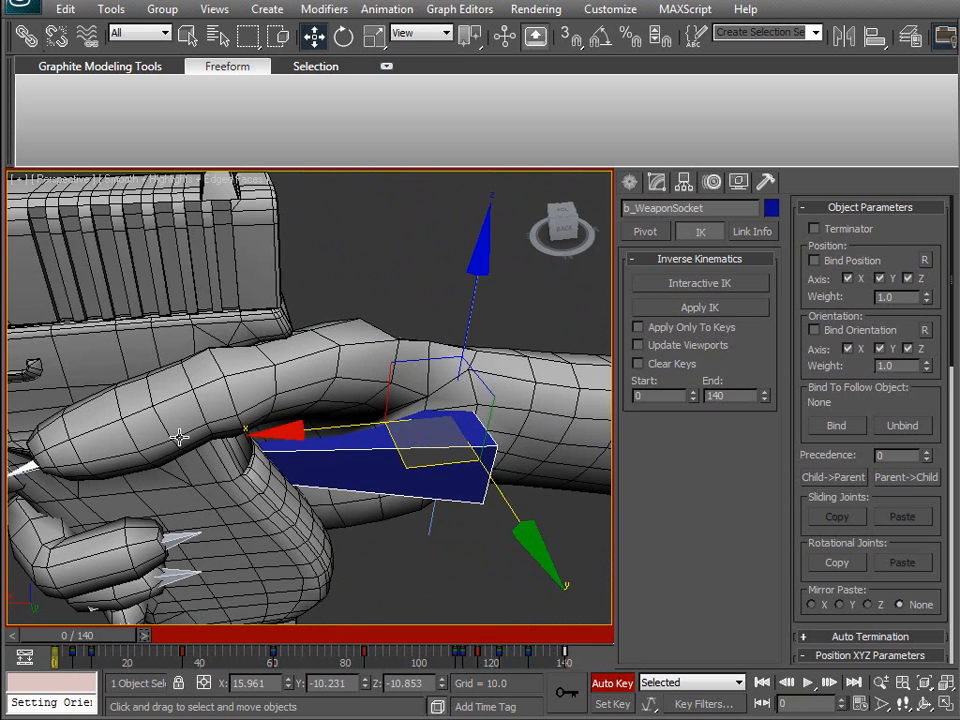
key("F3")
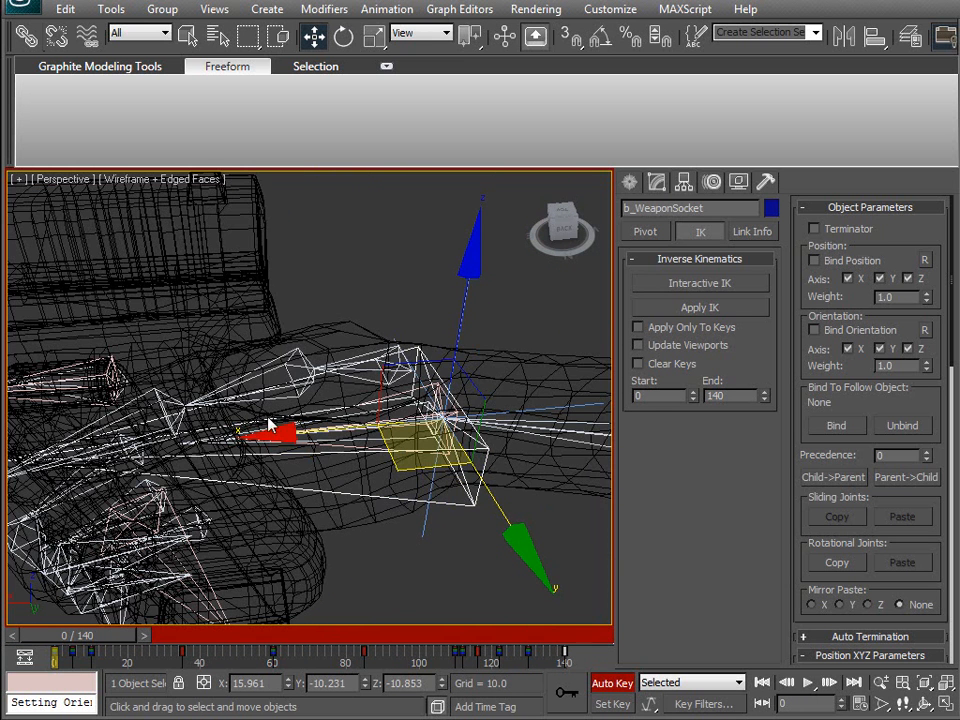
left_click(366, 355)
double_click(366, 355)
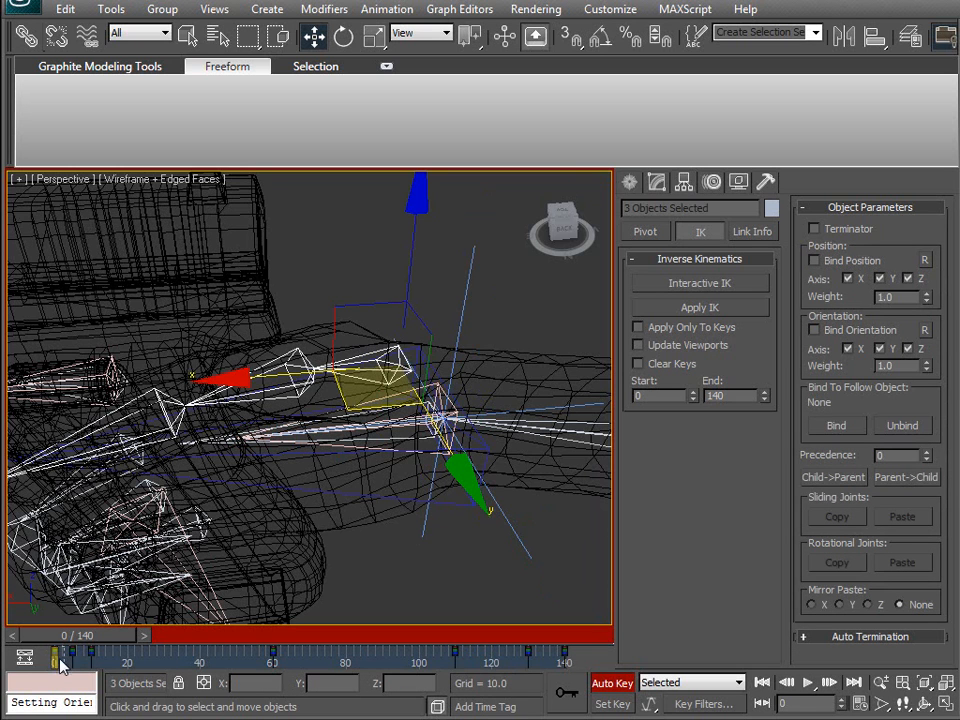
left_click_drag(56, 653, 565, 654, "shift")
left_click(565, 652)
left_click_drag(17, 639, 474, 640)
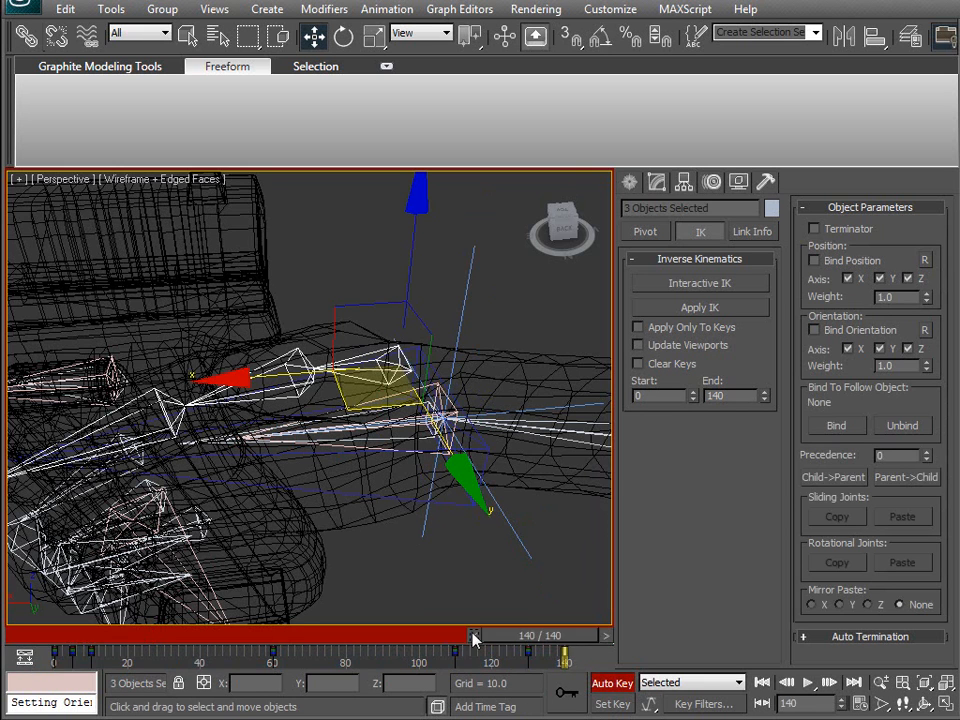
Step: Return to shaded display, compare frames 0 and 140, and play the animation to check the loop
key("F3")
mouse_move(413, 388)
middle_mouse_down()
mouse_move(392, 364)
mouse_move(402, 386)
middle_mouse_up()
scroll(403, 388, "down", 7)
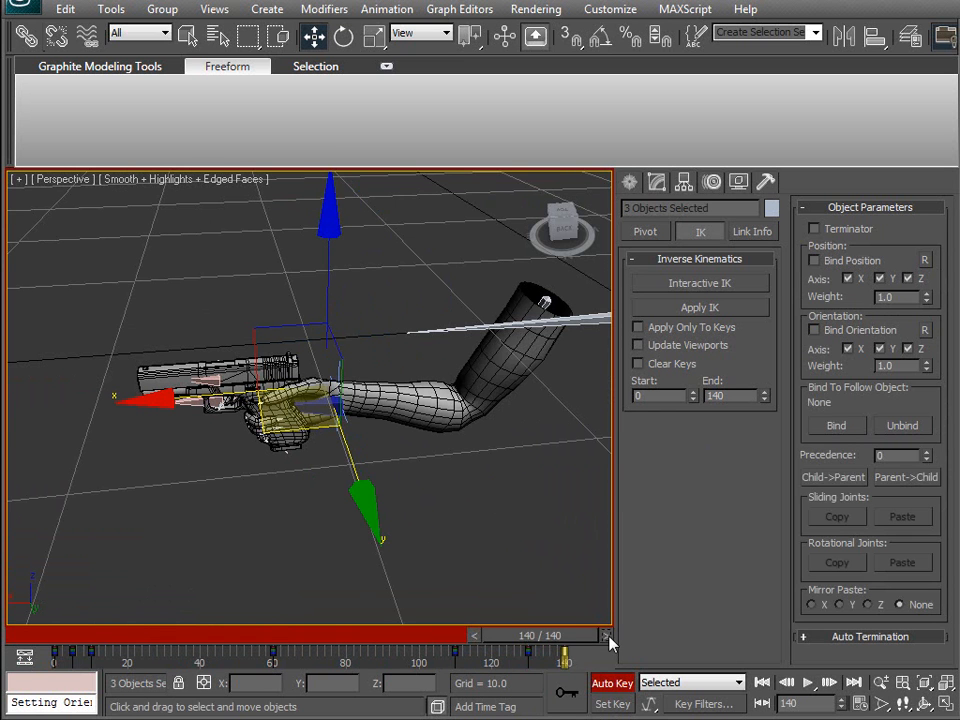
left_click_drag(608, 640, 120, 645)
left_click_drag(15, 643, 608, 635)
middle_click_drag(488, 509, 393, 458)
scroll(431, 418, "down", 5)
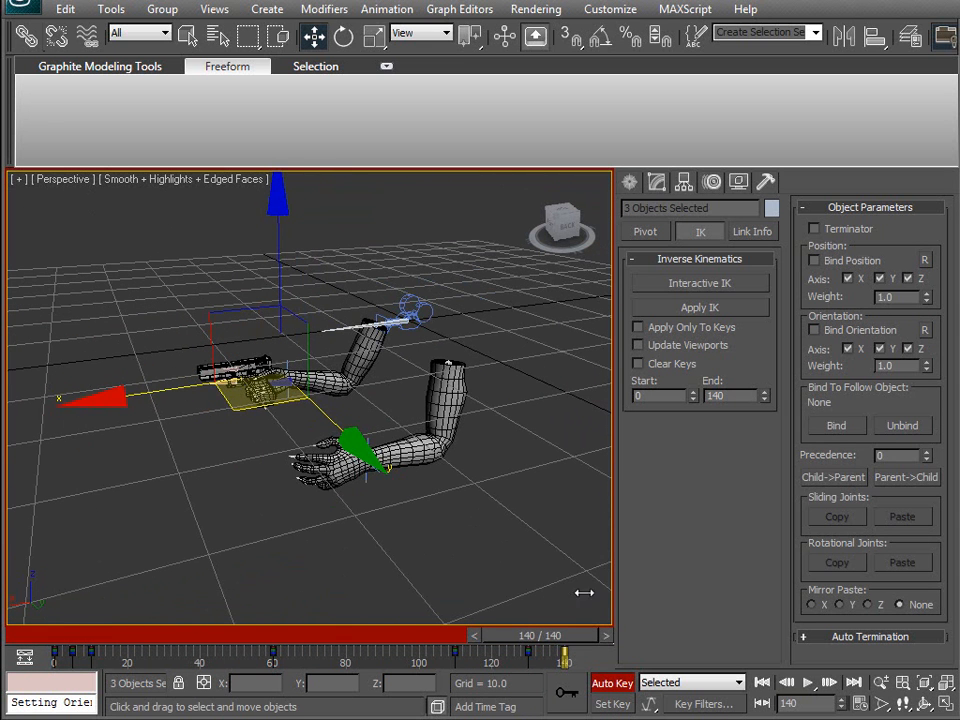
left_click(810, 682)
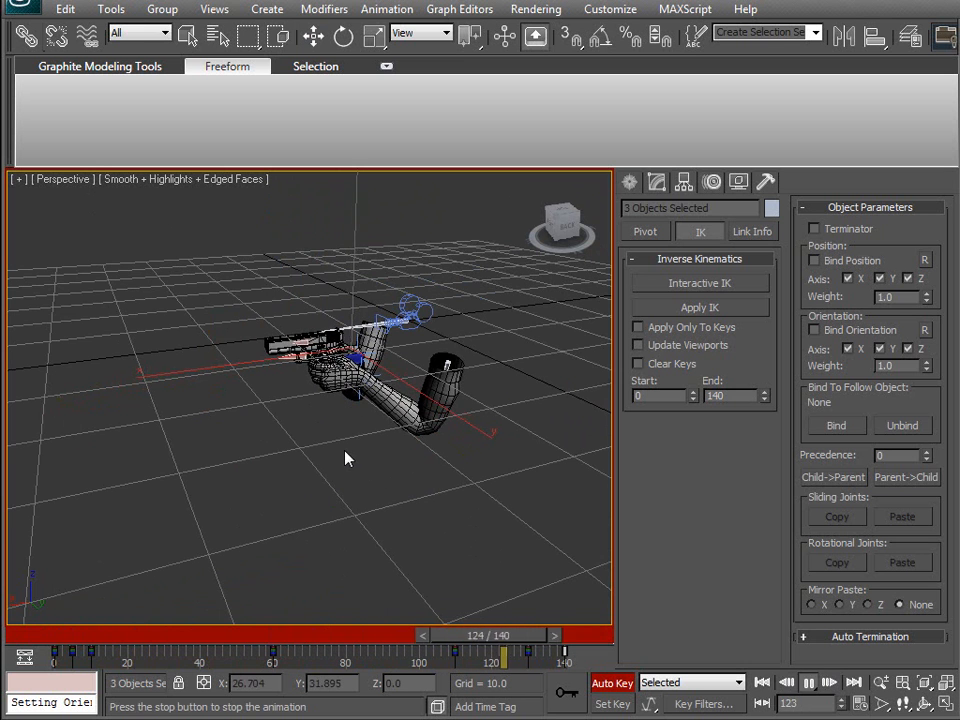
left_click(808, 682)
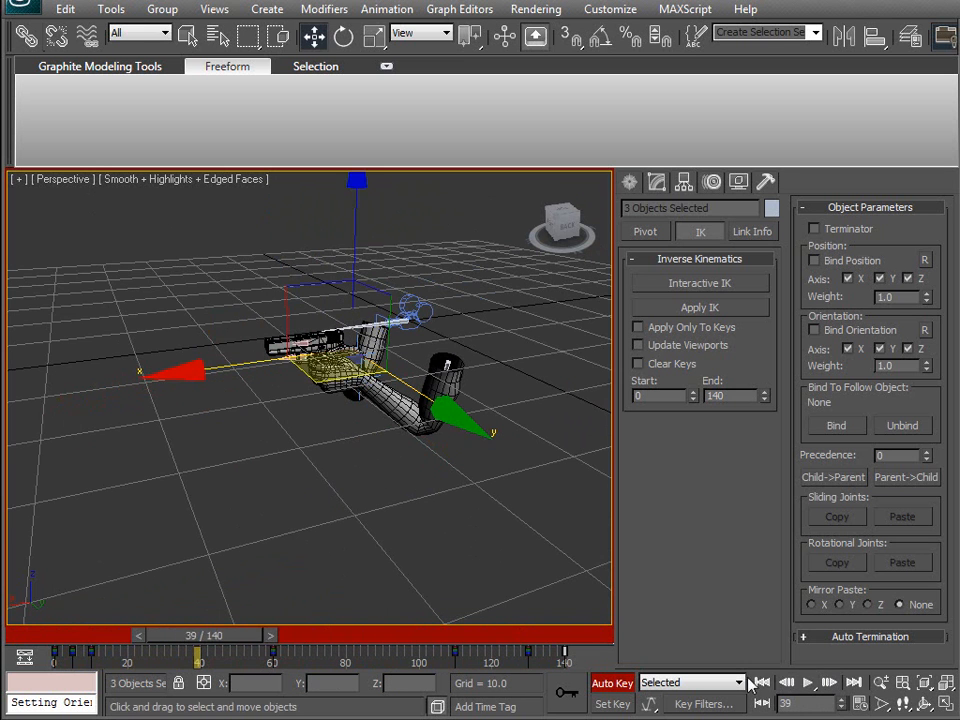
Step: Scrub the animation from frame 0 to frame 108 and inspect both hands around the pistol
left_click_drag(233, 640, 26, 690)
key("w")
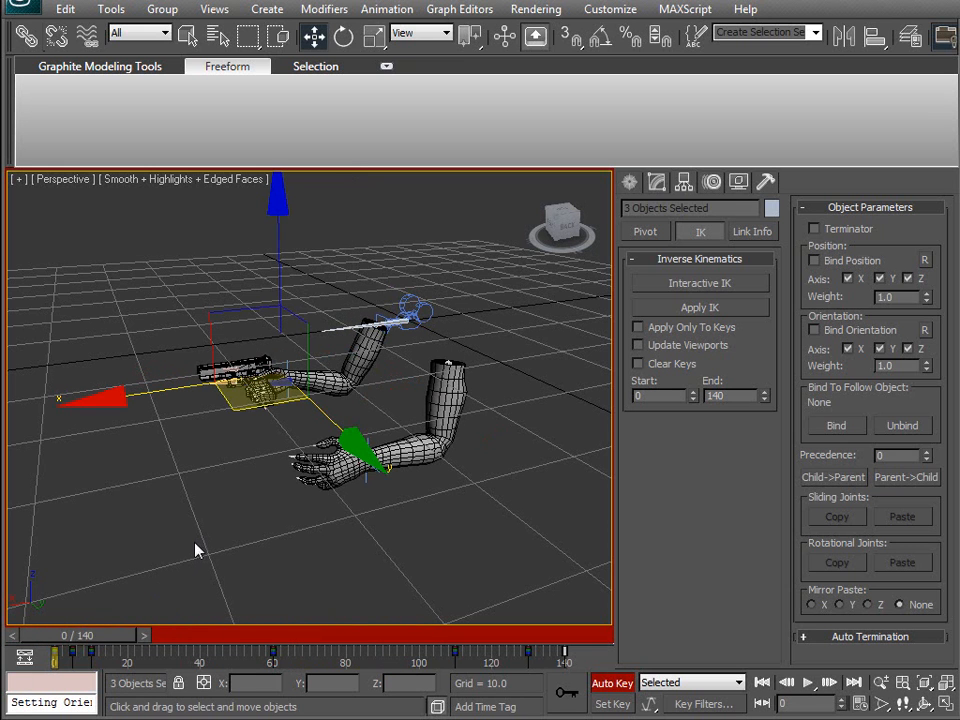
middle_click_drag(301, 475, 347, 490, "alt")
scroll(349, 497, "up", 6)
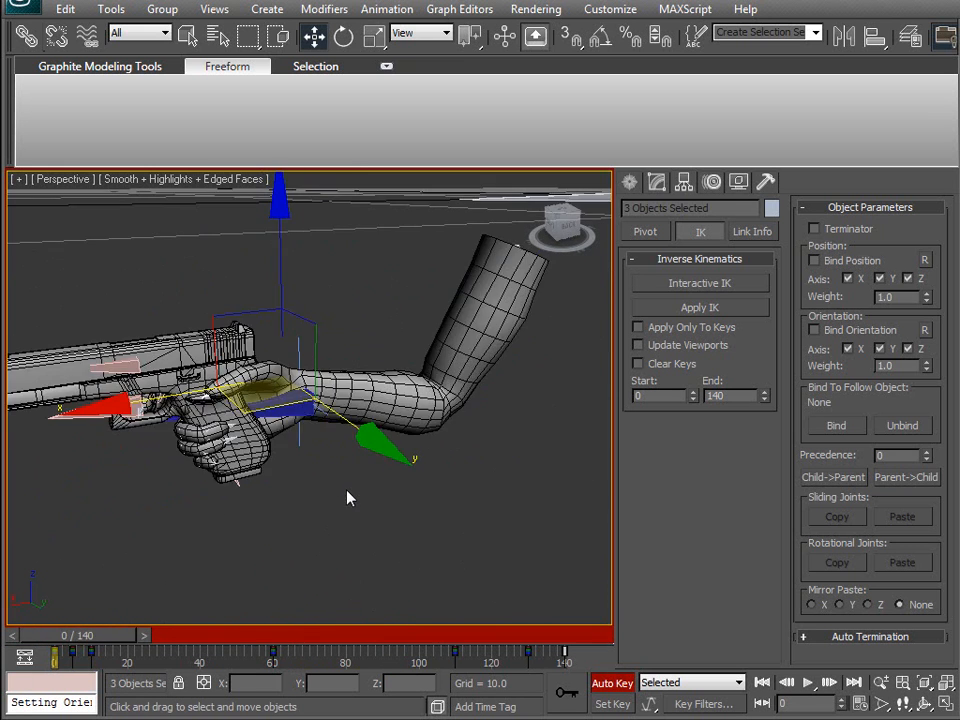
middle_click_drag(427, 424, 404, 420)
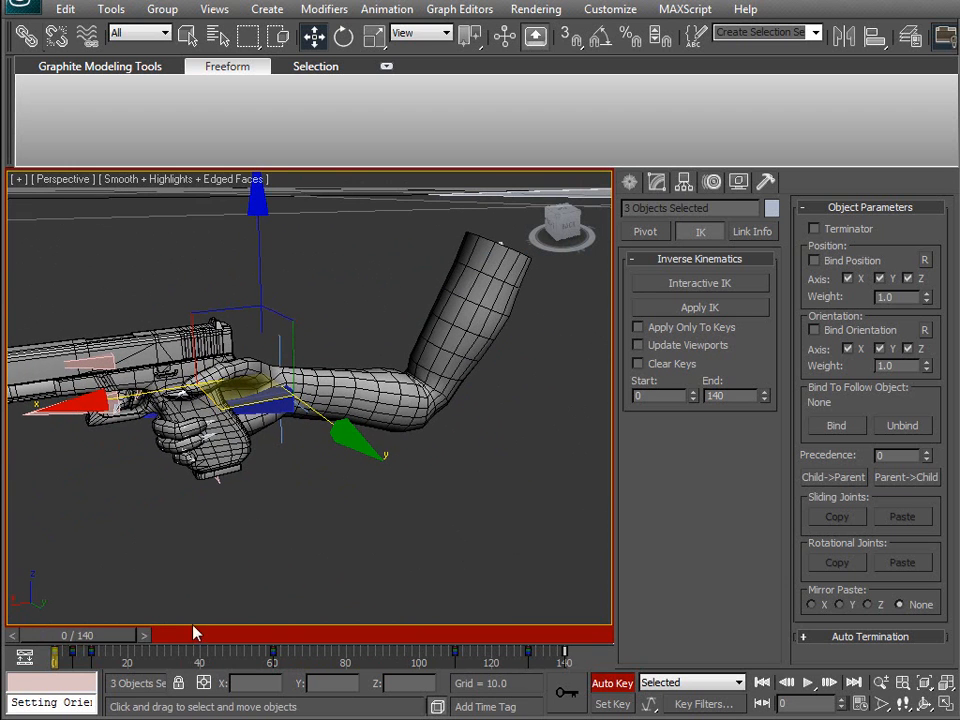
left_click_drag(112, 647, 449, 656)
key("w")
middle_click_drag(390, 459, 281, 538, "alt")
middle_click_drag(184, 504, 401, 612, "alt")
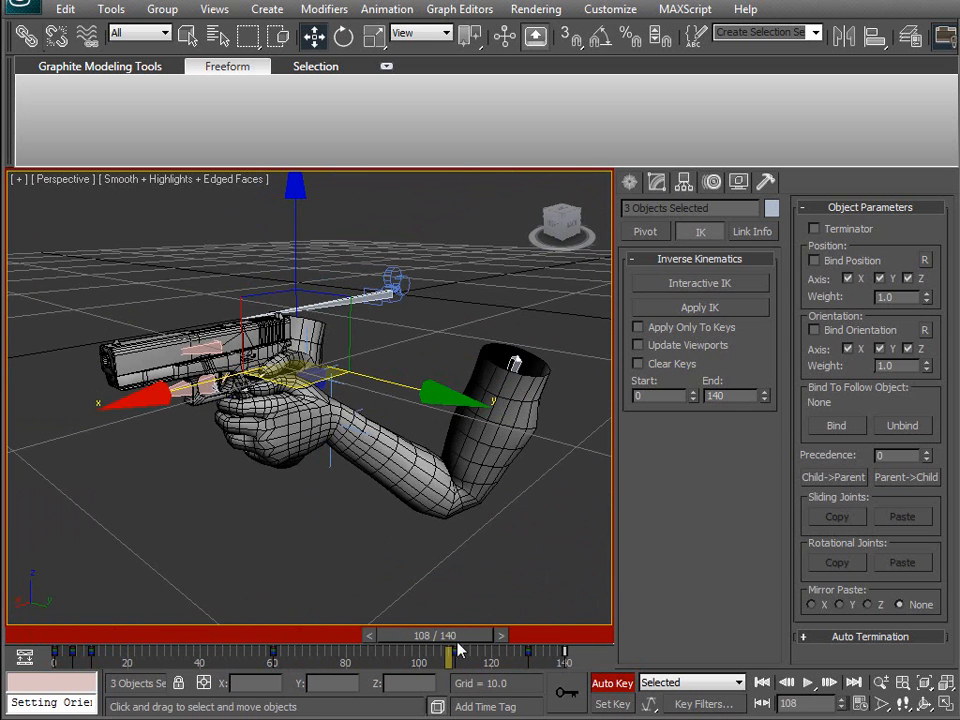
Step: Go to frame 110 and select all bones in the Character selection set
left_click_drag(467, 645, 473, 645)
middle_click_drag(366, 447, 293, 454)
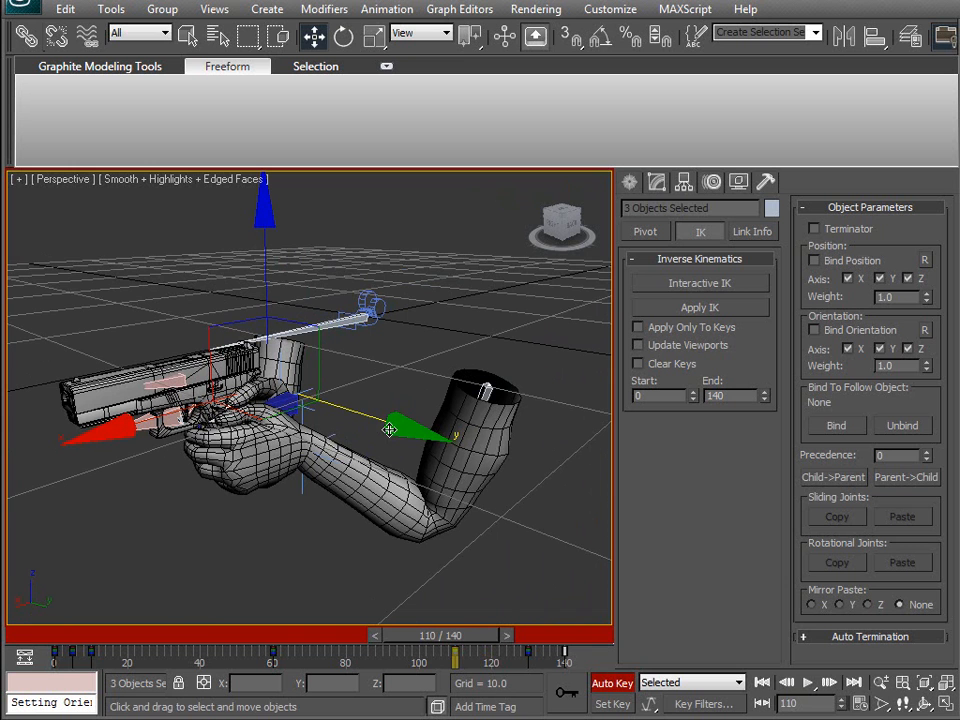
middle_click_drag(352, 477, 345, 474)
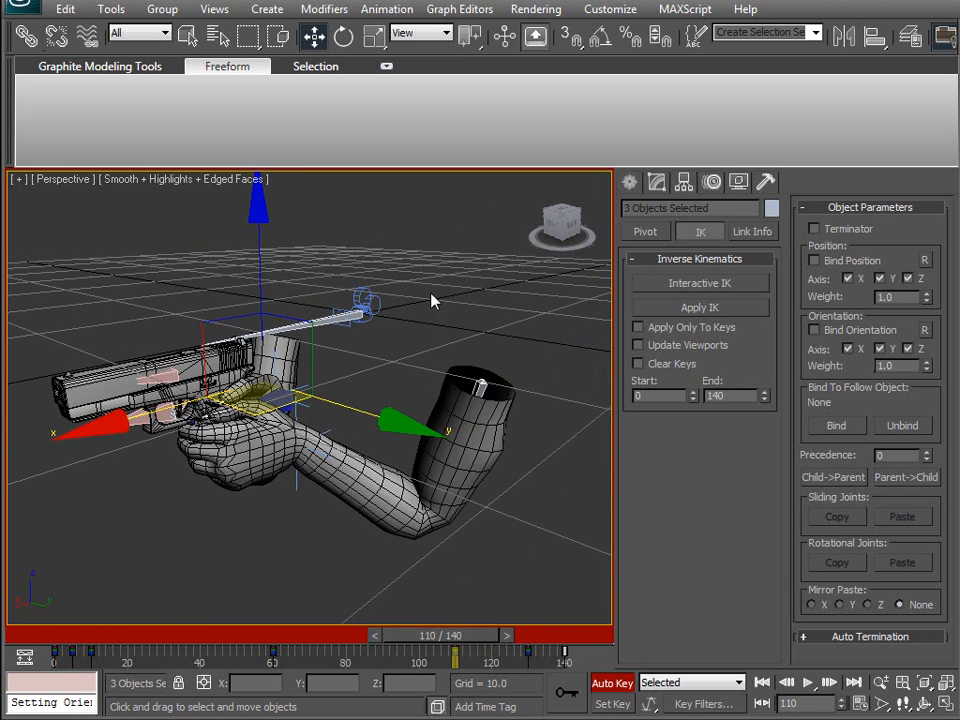
left_click(815, 34)
left_click(745, 50)
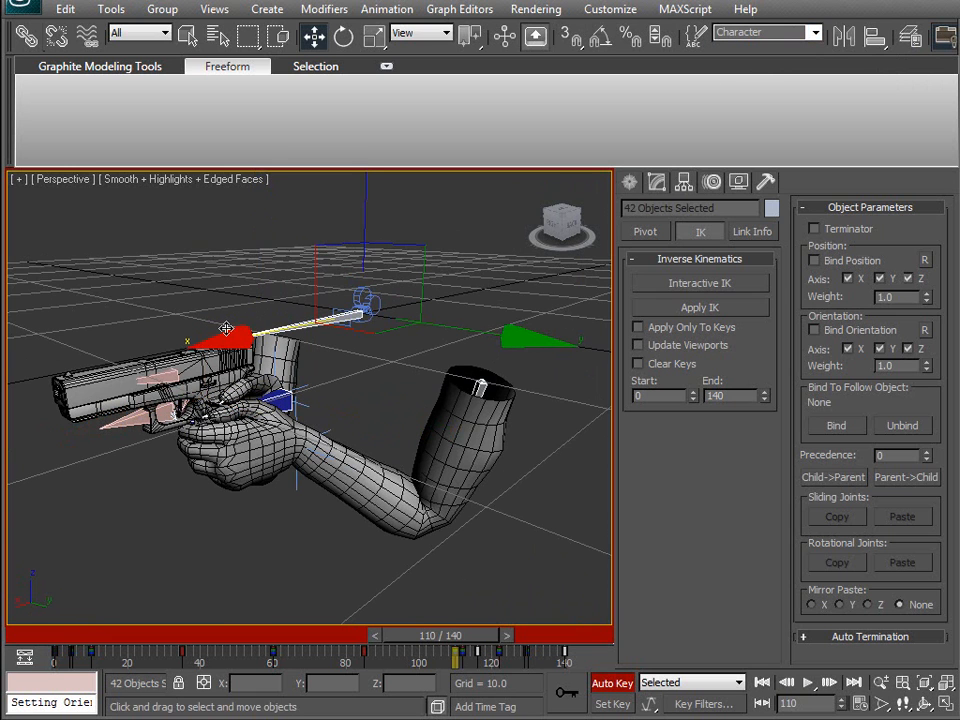
Step: In the ActorX utility, name the animation file 1p_ARM_Glock_Anims and digest frames 0-10 as sequence 1p_ToAim
left_click(765, 181)
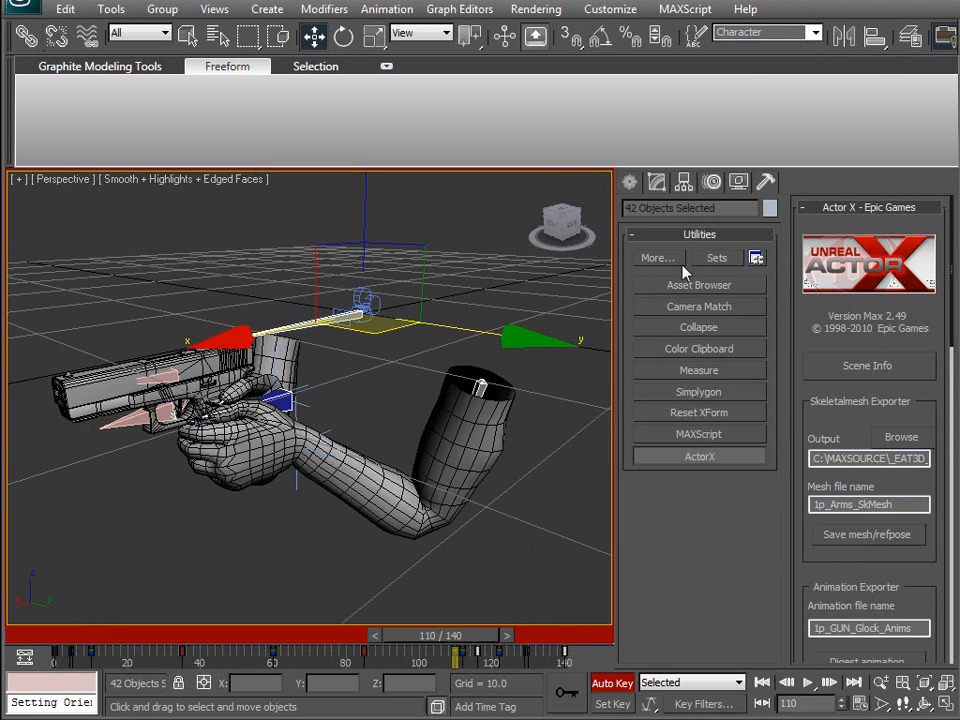
left_click_drag(921, 626, 841, 440)
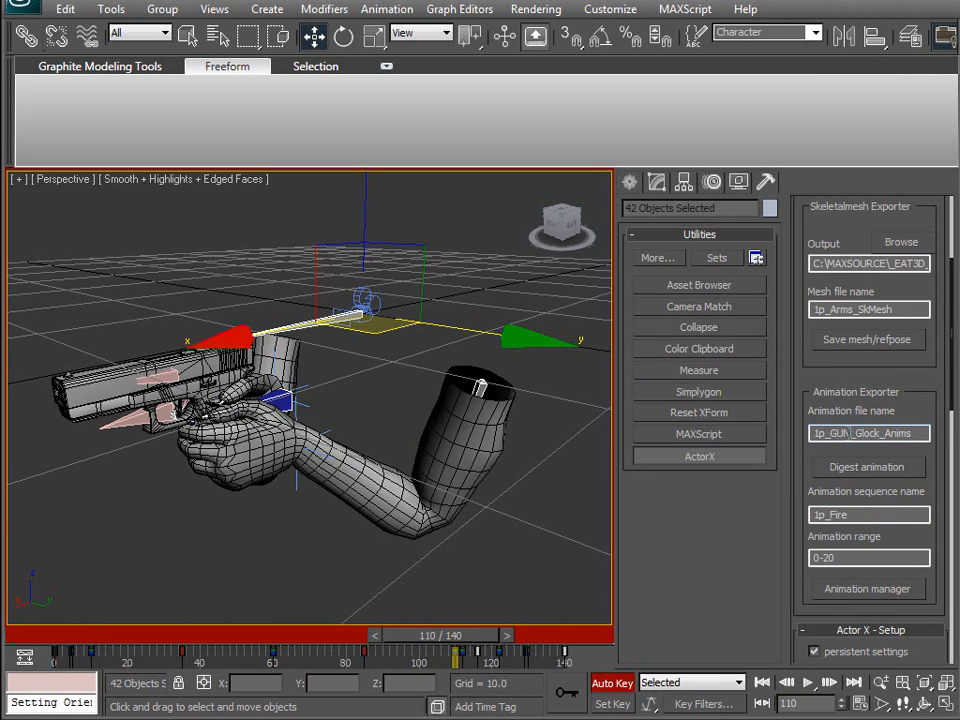
type("ARM")
left_click_drag(848, 515, 829, 515)
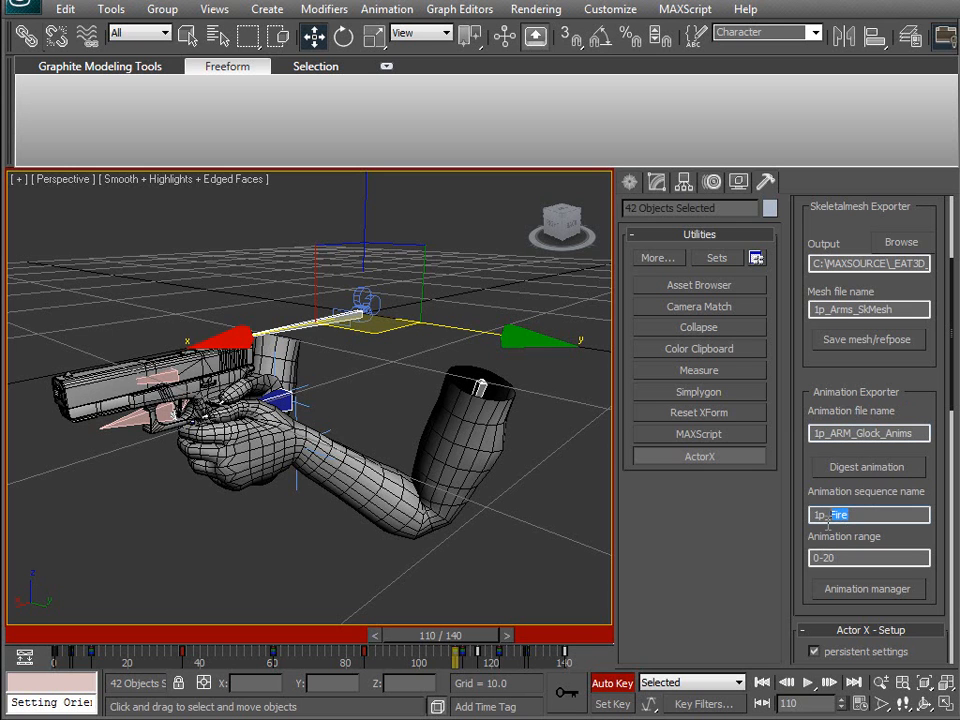
type("To")
type("0")
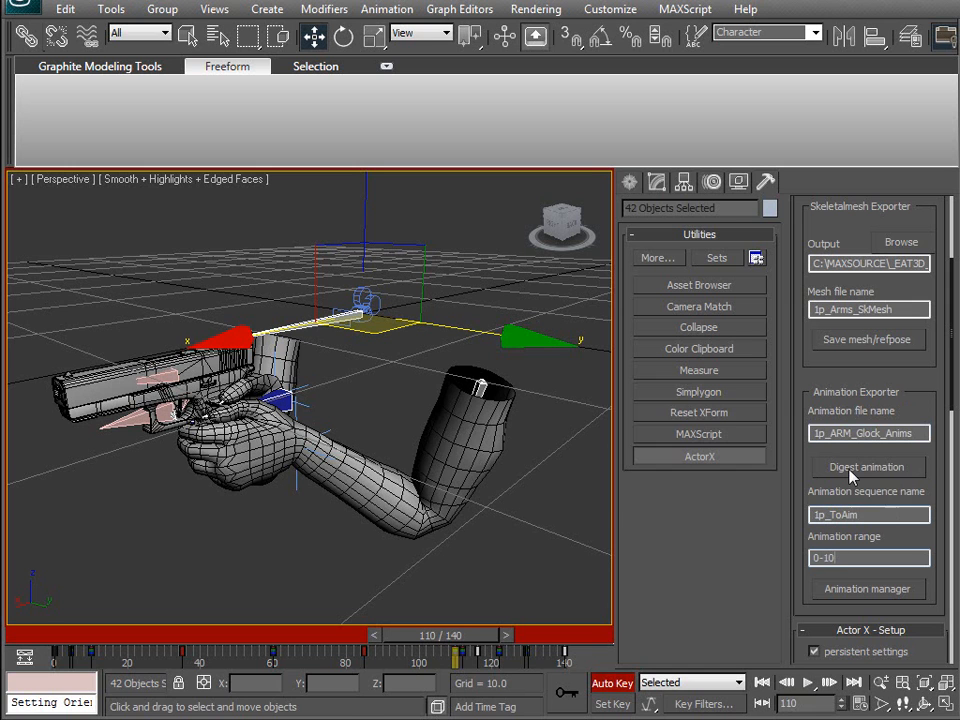
left_click(850, 470)
left_click(724, 487)
Step: Digest frames 10-110 as the animation sequence 1p_AimIdle
double_click(836, 516)
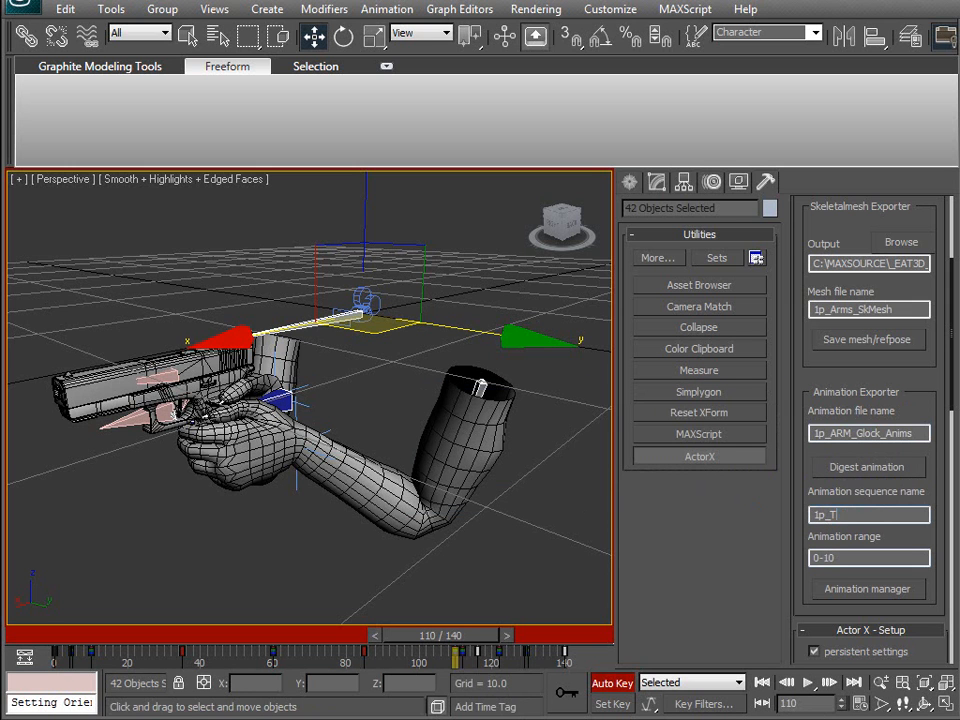
type("AimIdle")
key("Tab")
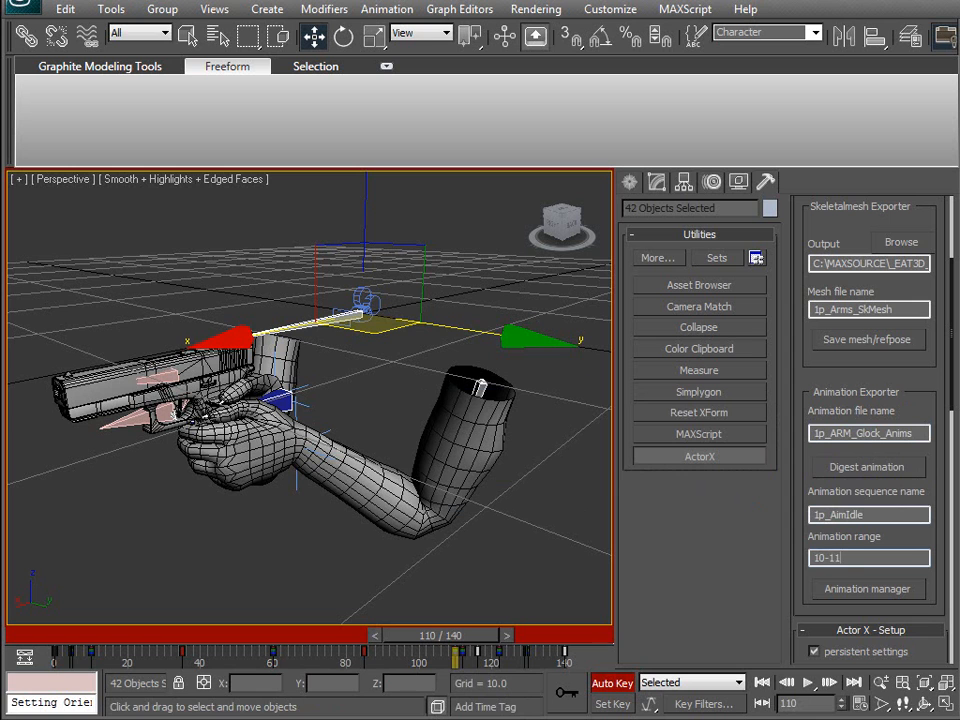
left_click(860, 467)
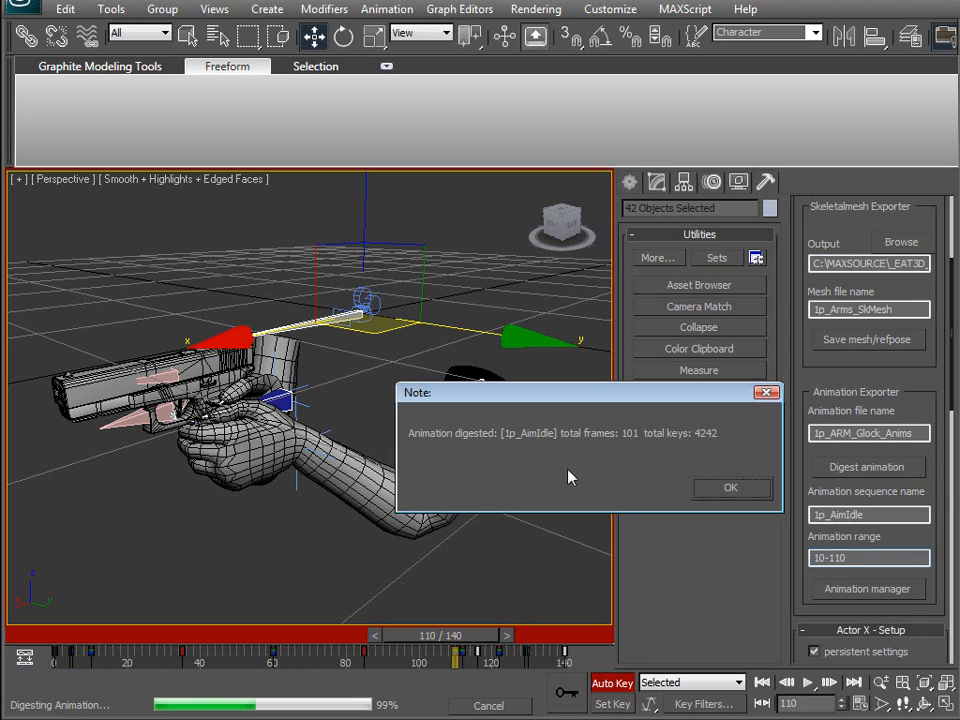
left_click(729, 486)
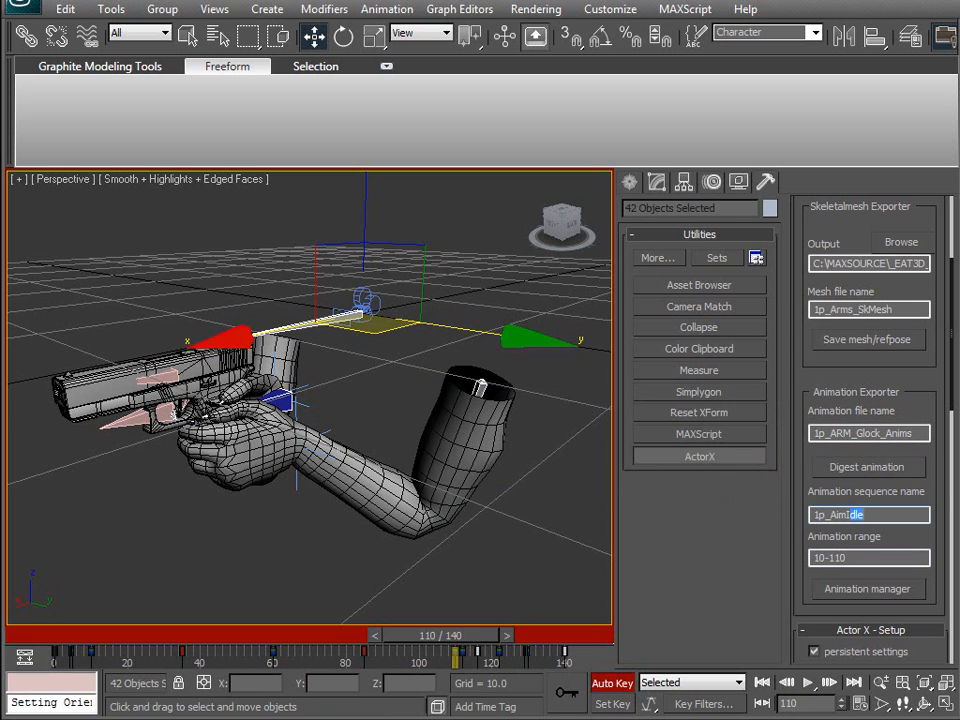
Step: Digest frames 110-130 as the animation sequence 1p_AimFire
type("1p_AimFire")
key("Tab")
type("1")
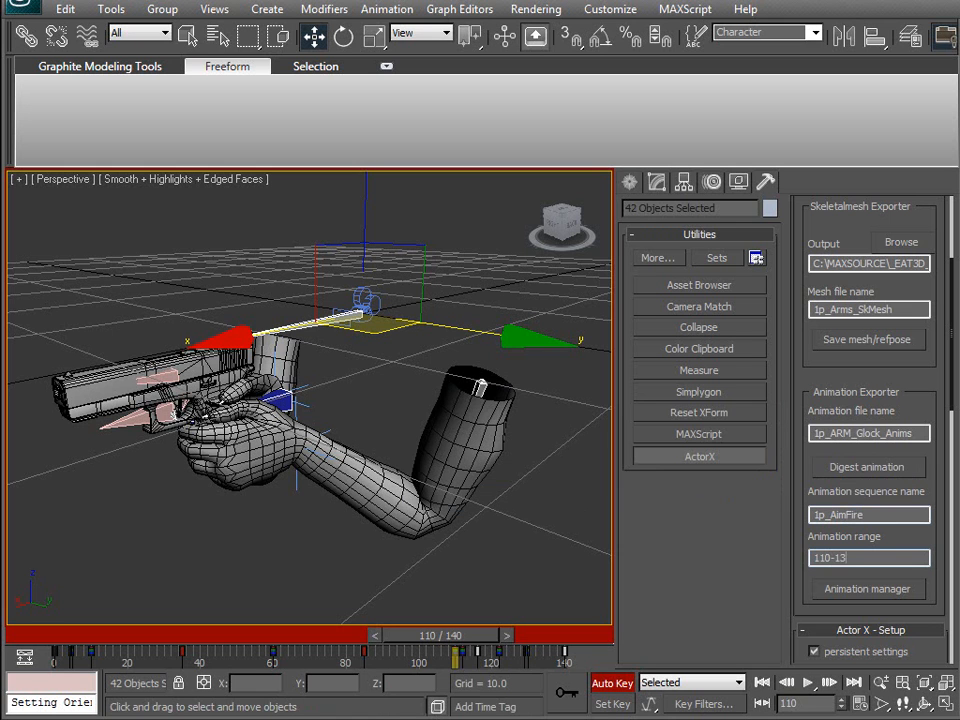
left_click(862, 469)
left_click(728, 486)
Step: Digest frames 130-140 as the animation sequence 1p_FromAim
double_click(831, 515)
type("1p_FromAim")
key("Tab")
type("130")
left_click(868, 475)
left_click(731, 489)
Step: Try to load the 1p_ARM_Glock_Anims package in the ActorX Animation Manager
left_click(885, 592)
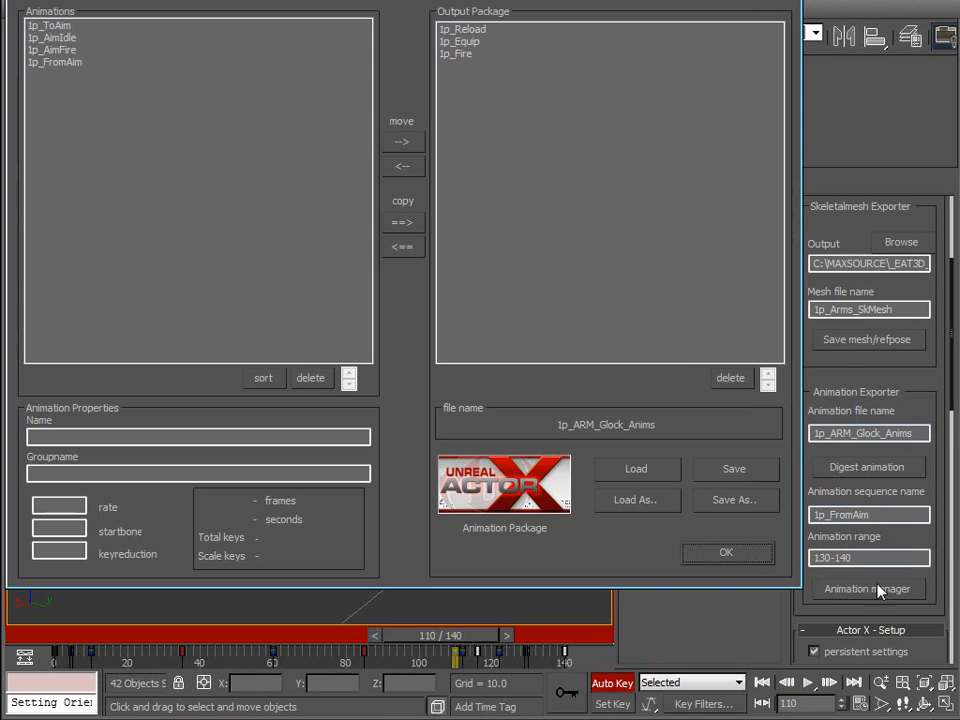
left_click(656, 465)
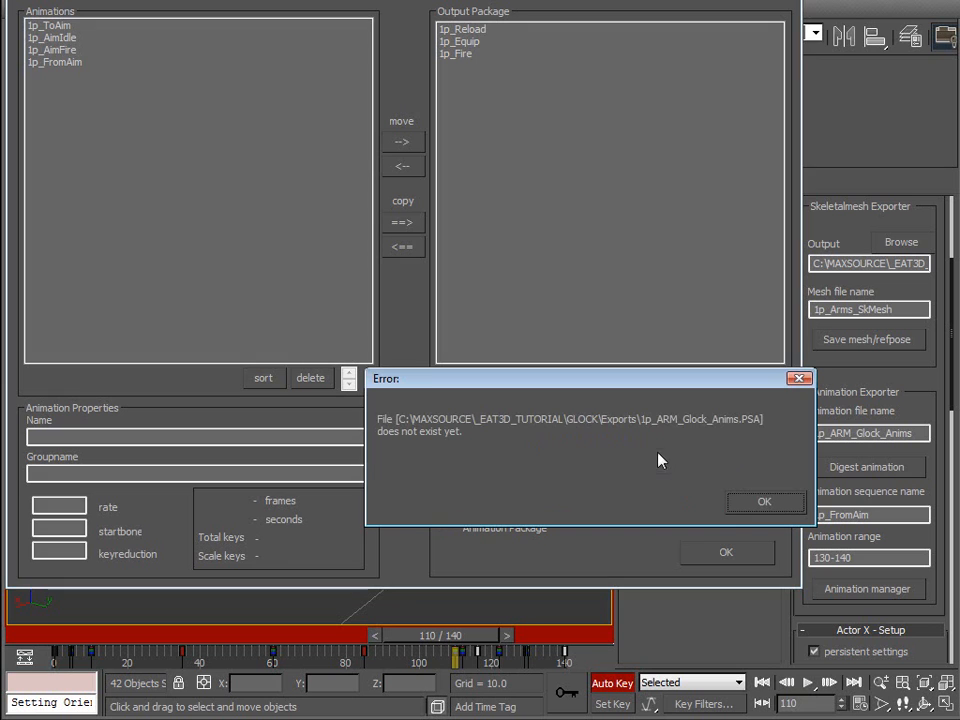
left_click(775, 511)
left_click(741, 560)
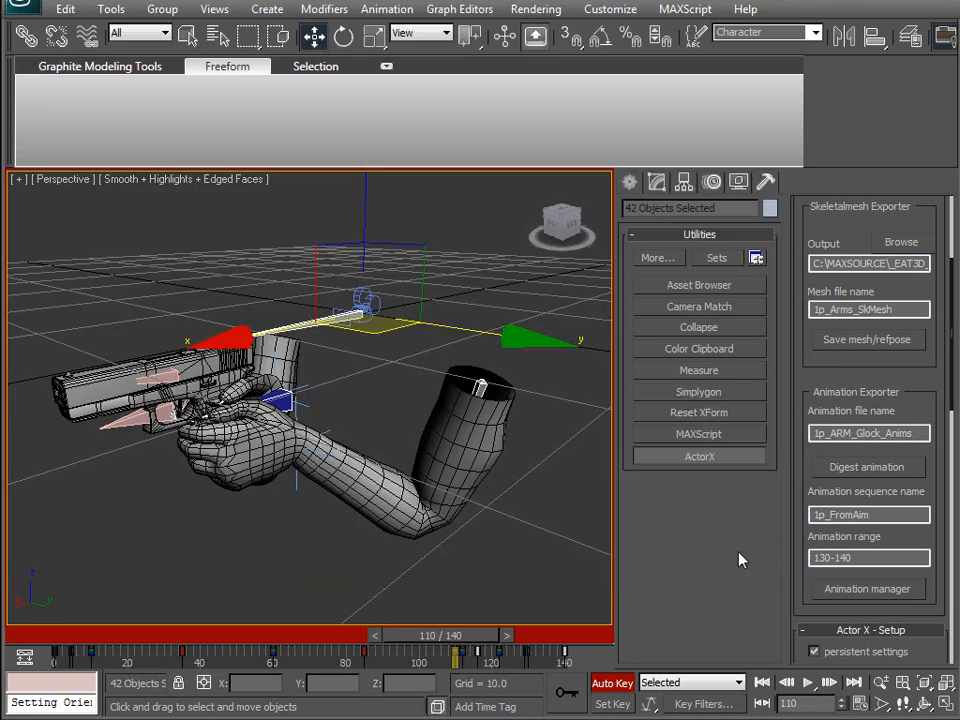
Step: Change the animation file name to 1p_Arms_Glock_Anims and load that package in the ActorX Animation Manager
left_click_drag(851, 433, 843, 433)
type("Arms")
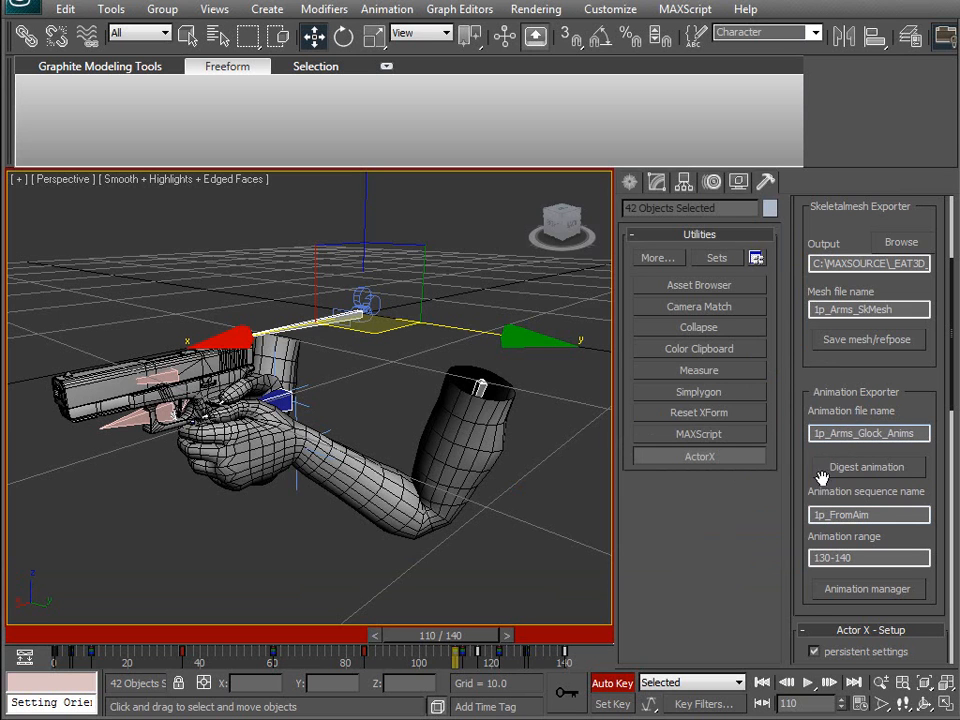
left_click(895, 590)
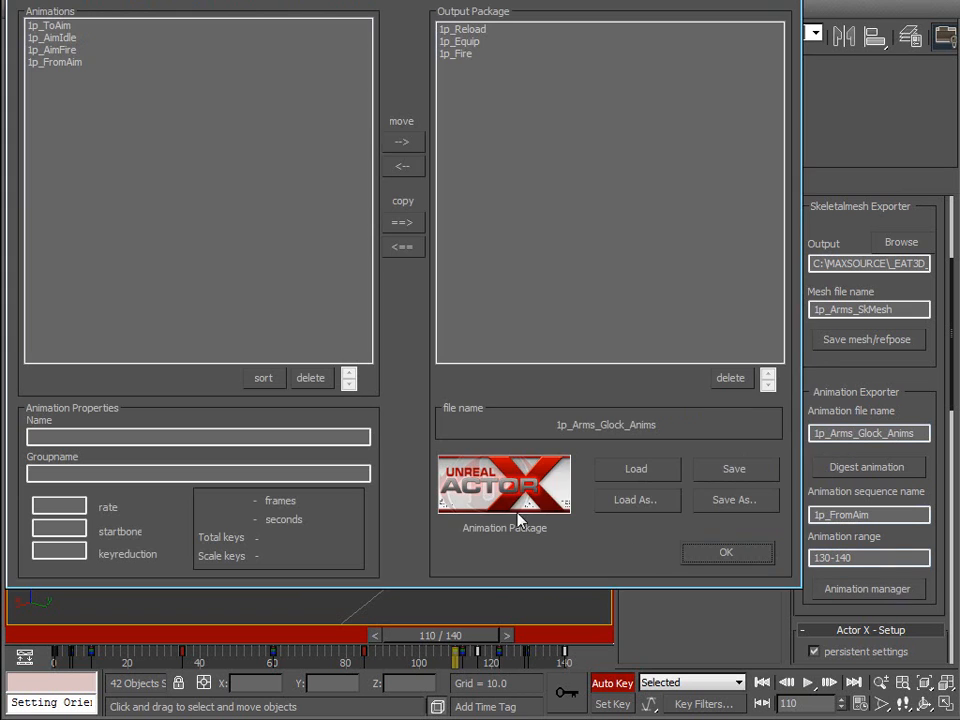
left_click(613, 471)
left_click(655, 487)
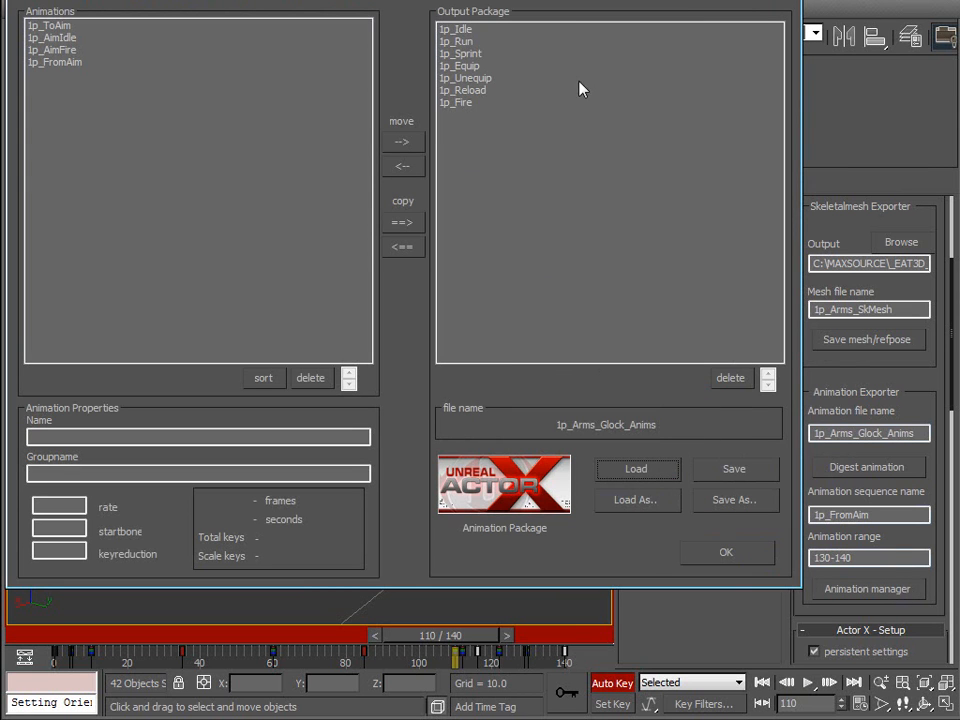
Step: Move 1p_ToAim, 1p_AimIdle, 1p_AimFire and 1p_FromAim into the output package, save it and close the Animation Manager
left_click_drag(484, 0, 551, 27)
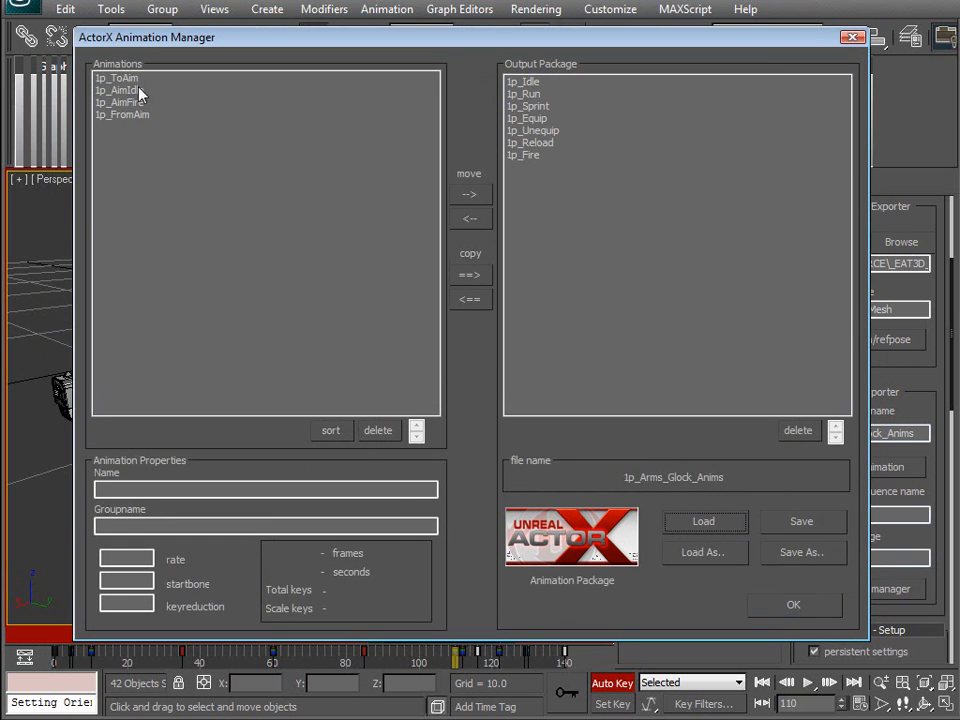
left_click_drag(129, 83, 136, 145)
left_click(478, 196)
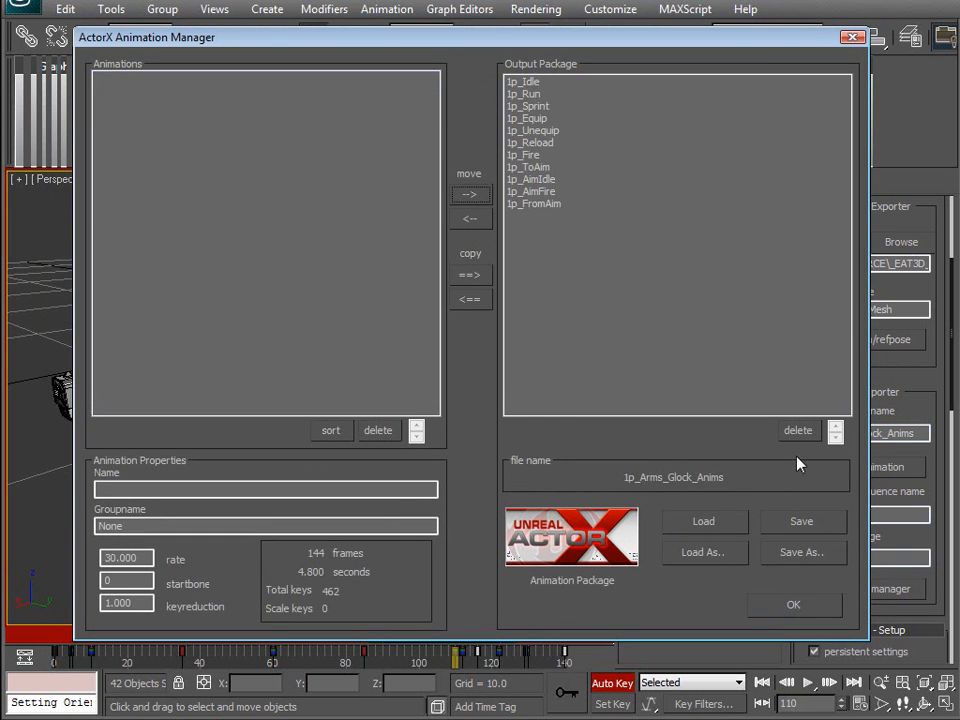
left_click(805, 525)
left_click(733, 496)
left_click(790, 604)
mouse_move(390, 410)
middle_mouse_down()
mouse_move(384, 429)
mouse_move(396, 428)
middle_mouse_up()
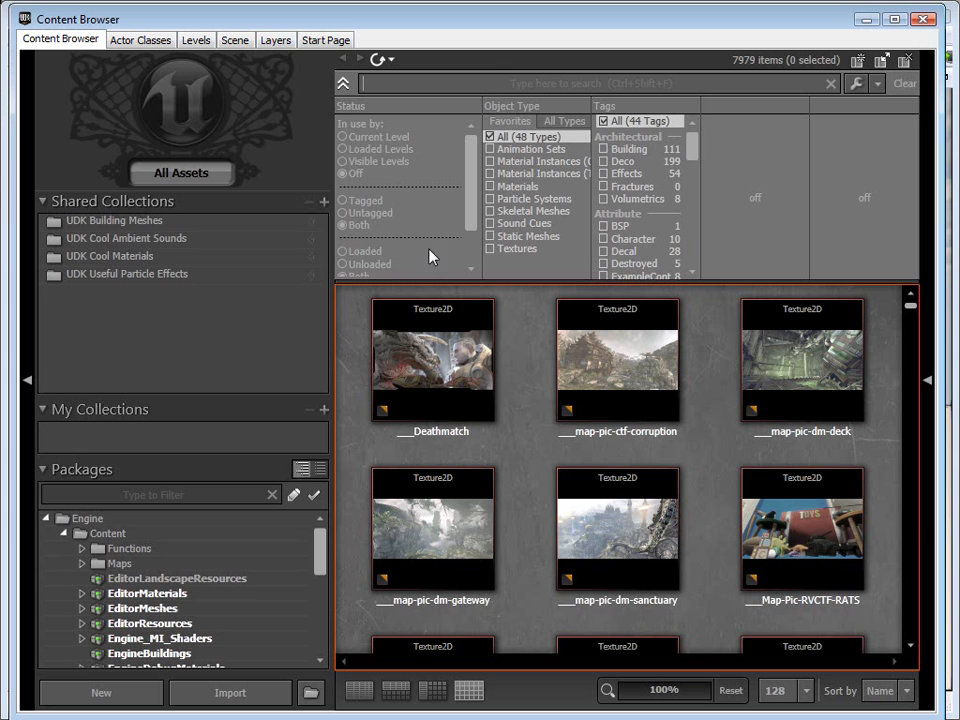
Step: Switch to the UDK Content Browser, locate the Glock_Tutorial package and fully load it
left_click_drag(320, 553, 214, 617)
scroll(214, 617, "down", 10)
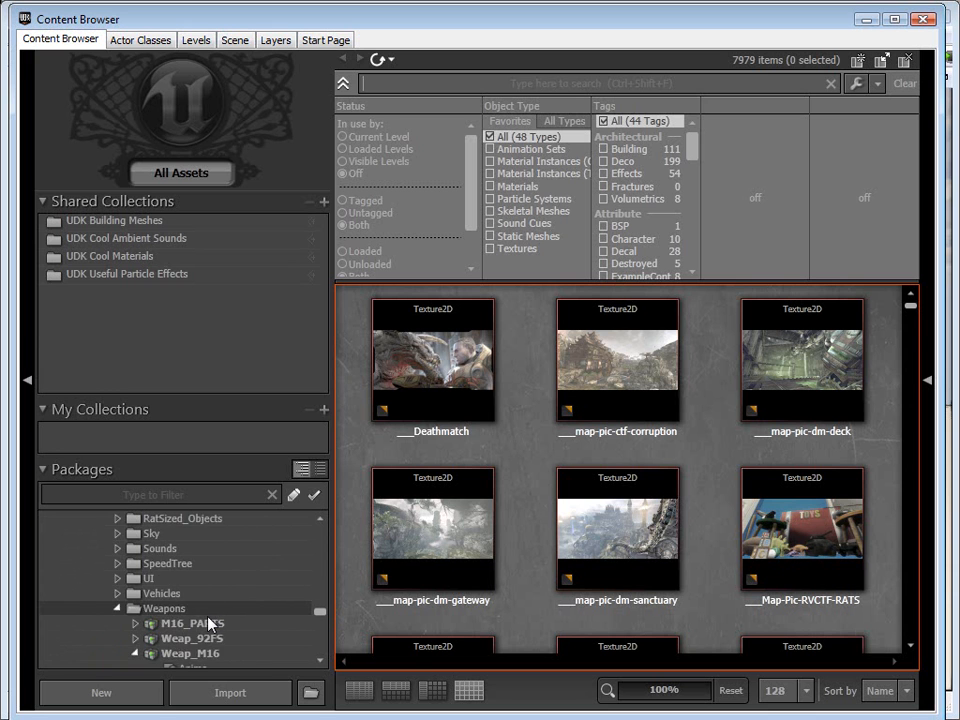
scroll(212, 617, "down", 8)
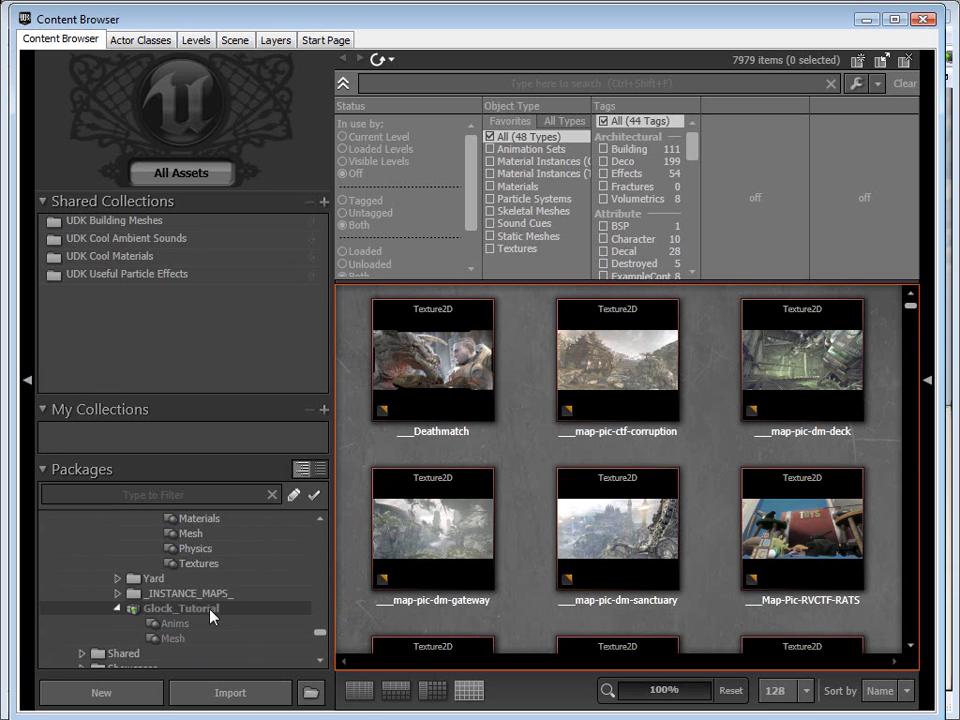
left_click(186, 566)
right_click(188, 567)
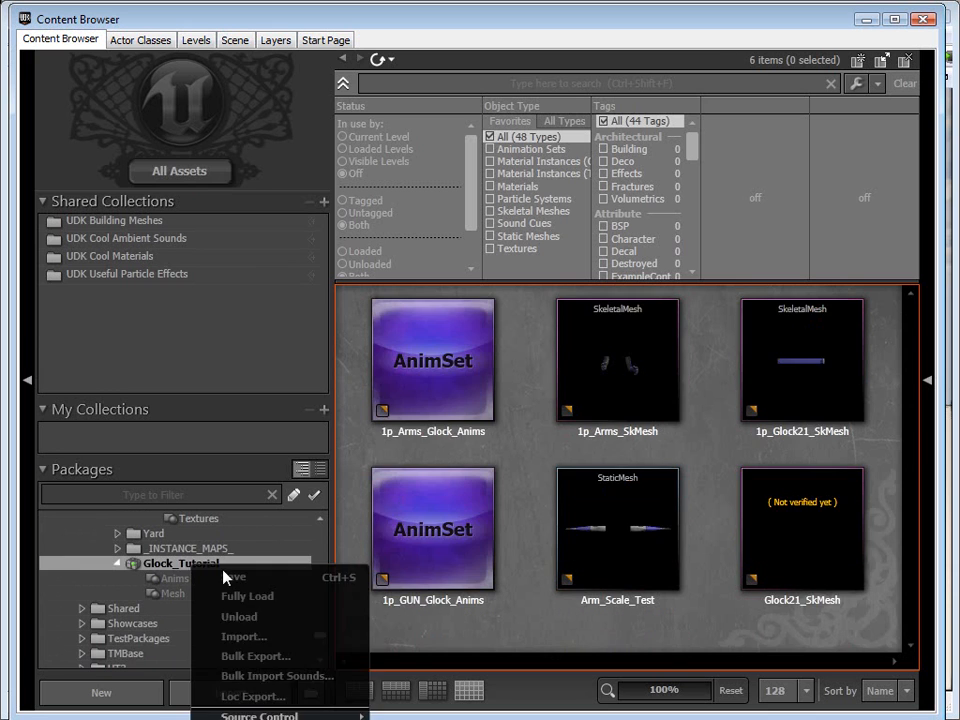
left_click(229, 597)
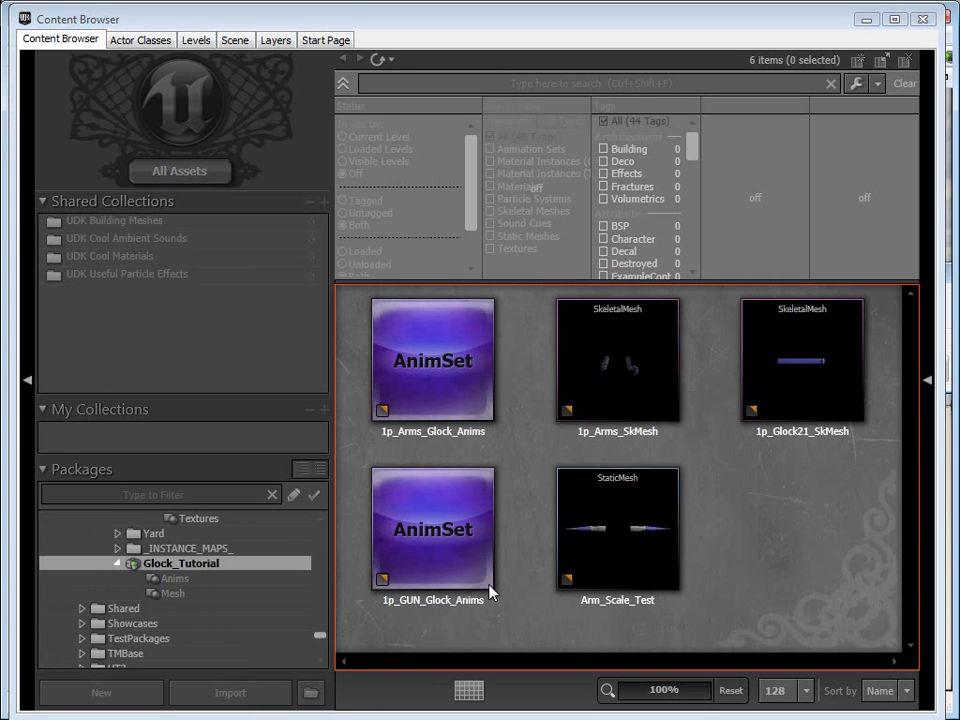
Step: Open the 1p_Arms_Glock_Anims AnimSet in a maximized AnimSet Editor and frame the arms and pistol up close
left_click(425, 370)
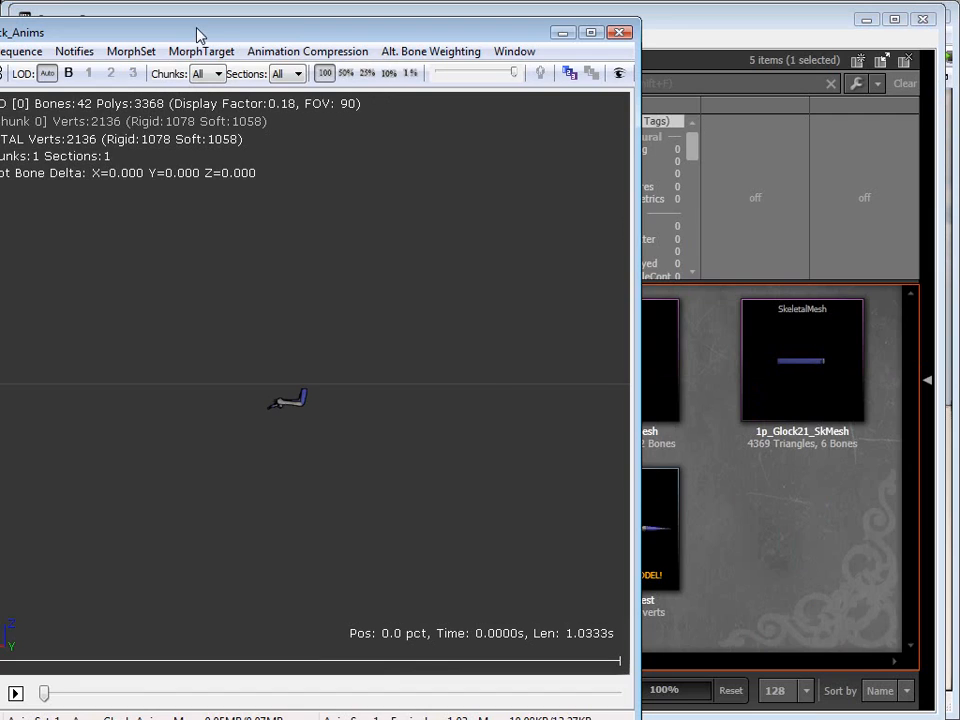
left_click_drag(196, 30, 454, 41)
double_click(454, 41)
right_click_drag(484, 486, 484, 406)
left_click_drag(484, 486, 540, 475)
left_click_drag(393, 532, 600, 530)
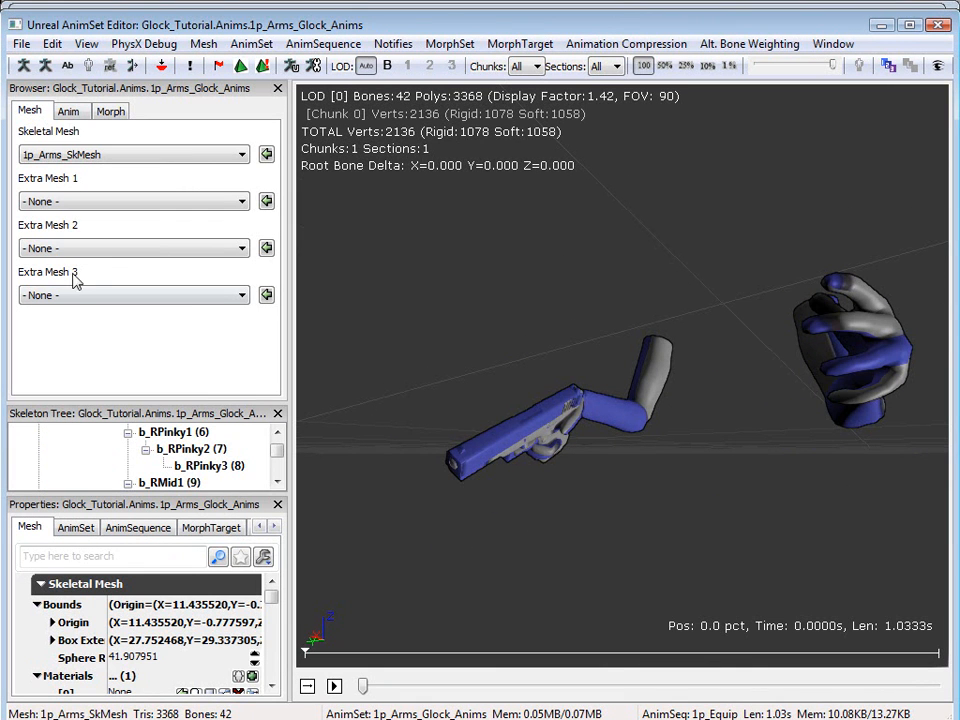
Step: Import 1p_Arms_Glock_Anims.PSA from the Exports folder into the AnimSet to bring in the new sequences
left_click(69, 113)
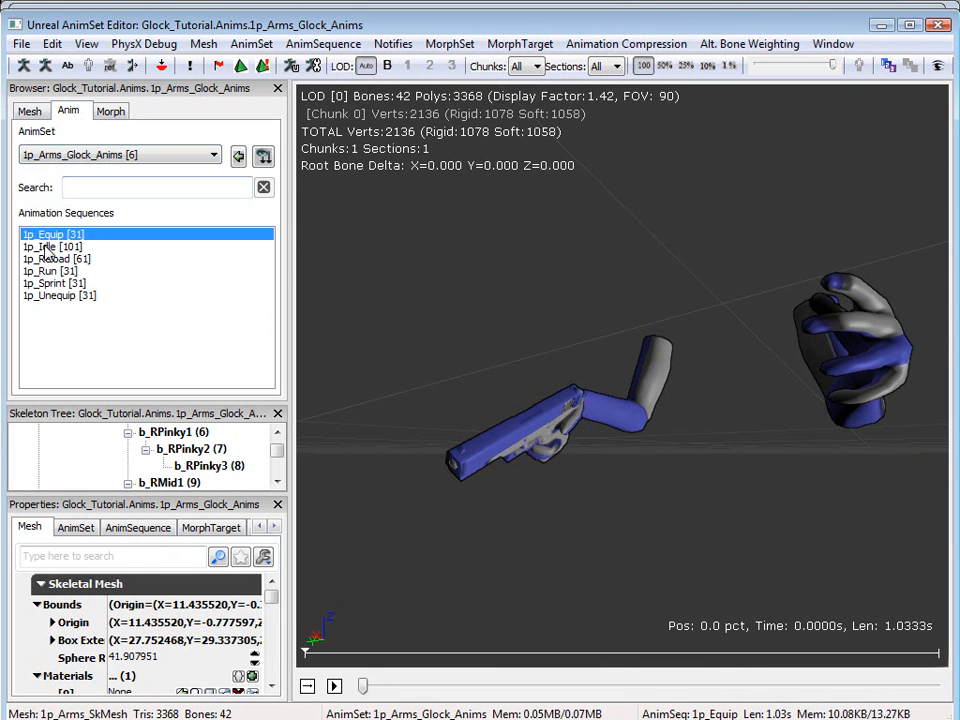
left_click(21, 44)
left_click(80, 114)
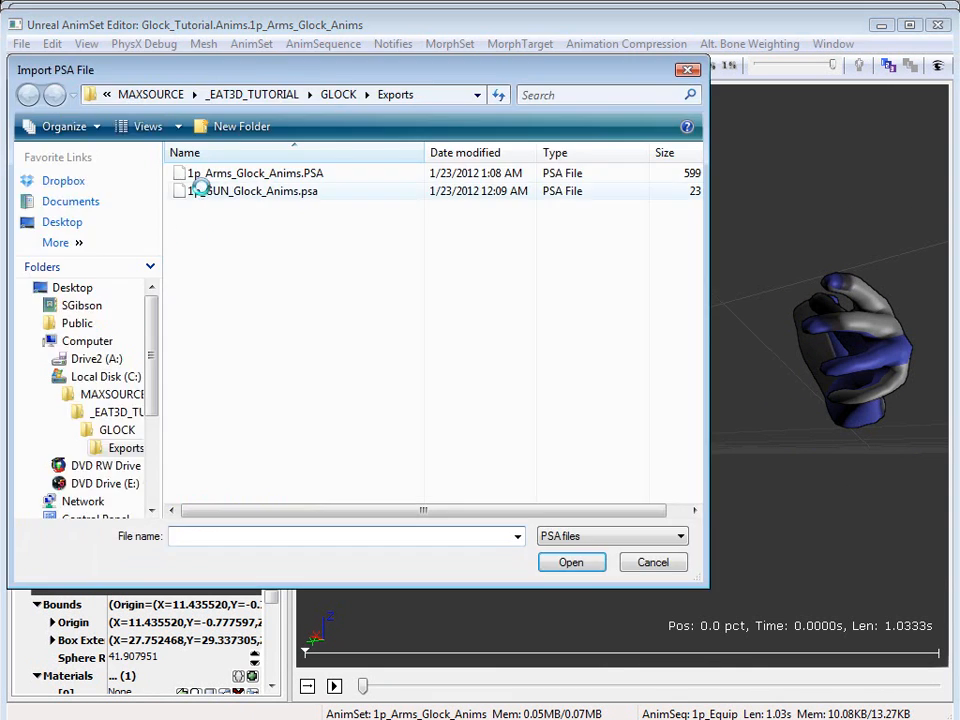
double_click(240, 176)
left_click(515, 405)
left_click(510, 406)
left_click(510, 406)
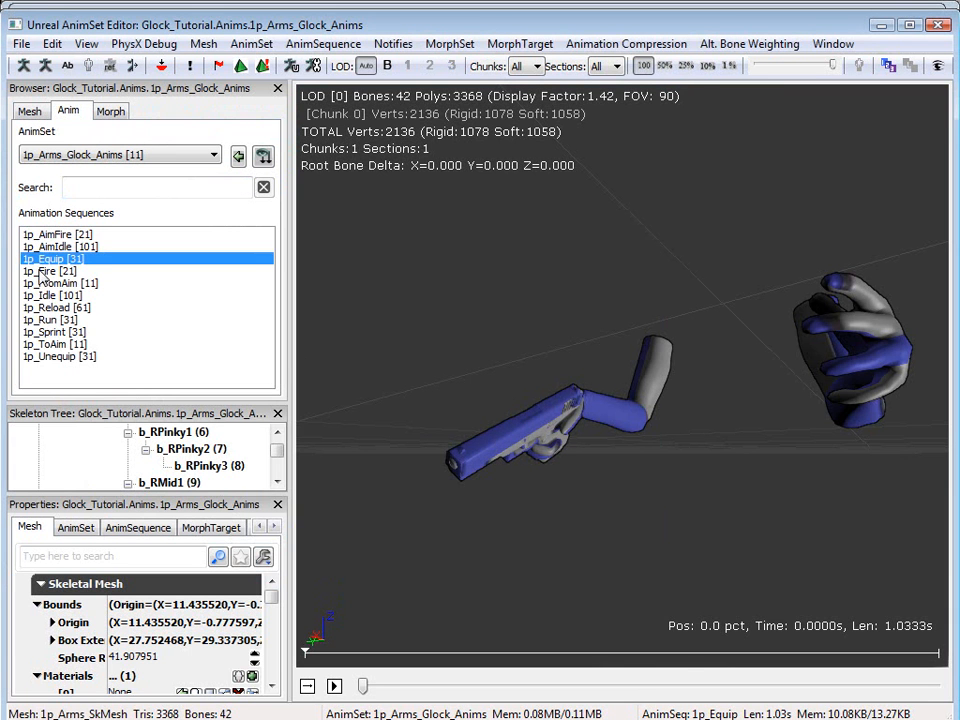
Step: Preview the 1p_ToAim sequence by scrubbing its full length and inspect the pistol grip from several angles
left_click(58, 345)
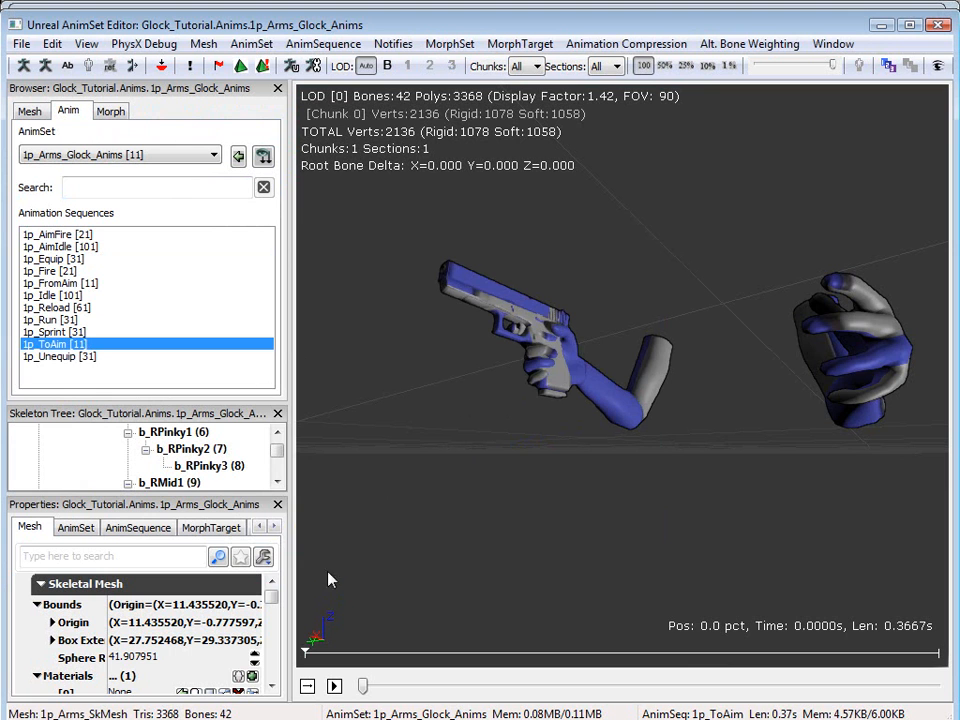
left_click_drag(363, 688, 548, 686)
left_click_drag(670, 427, 604, 463)
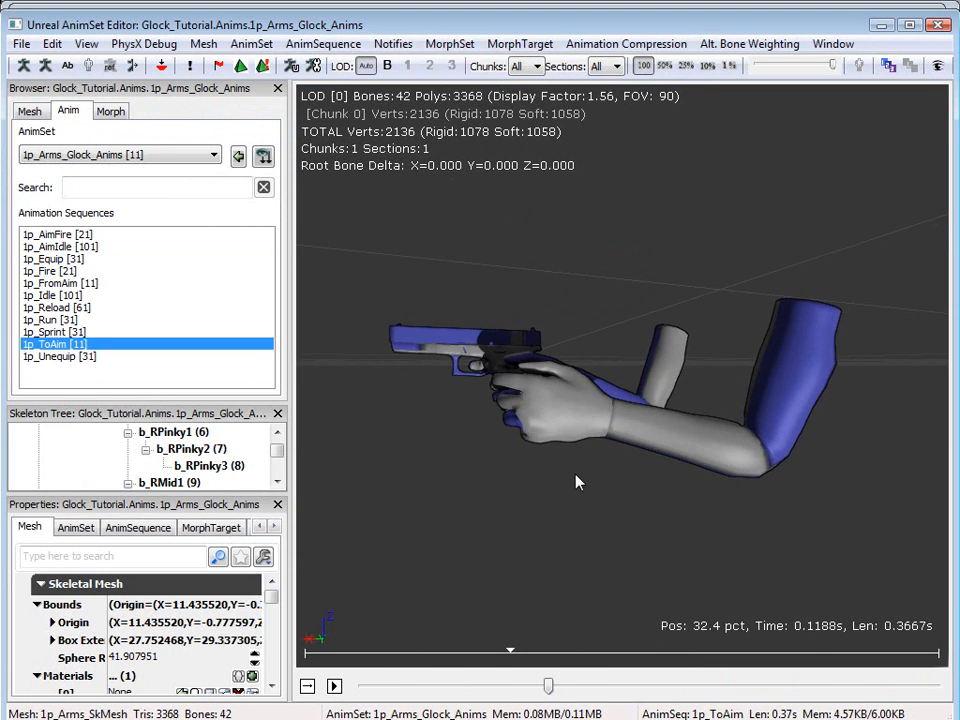
left_click_drag(553, 686, 935, 686)
left_click_drag(872, 510, 830, 515)
mouse_move(570, 338)
left_mouse_down()
mouse_move(621, 332)
mouse_move(640, 280)
mouse_move(690, 315)
mouse_move(730, 320)
mouse_move(557, 344)
left_mouse_up()
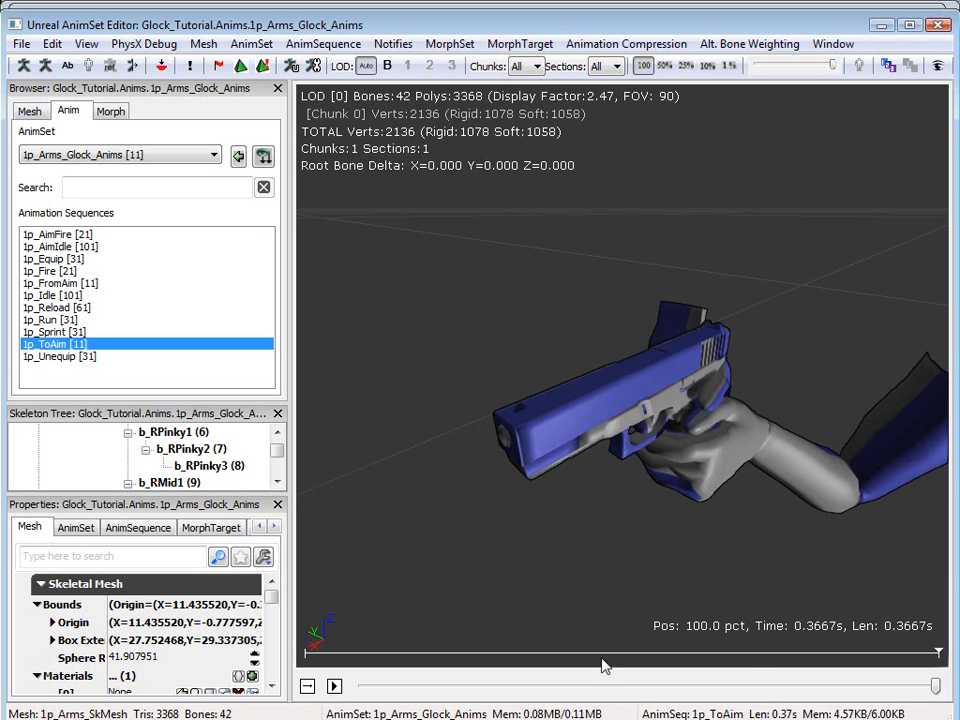
left_click_drag(937, 690, 311, 716)
mouse_move(362, 686)
left_mouse_down()
mouse_move(928, 688)
mouse_move(362, 686)
left_mouse_up()
mouse_move(405, 540)
left_mouse_down()
mouse_move(500, 536)
mouse_move(405, 540)
left_mouse_up()
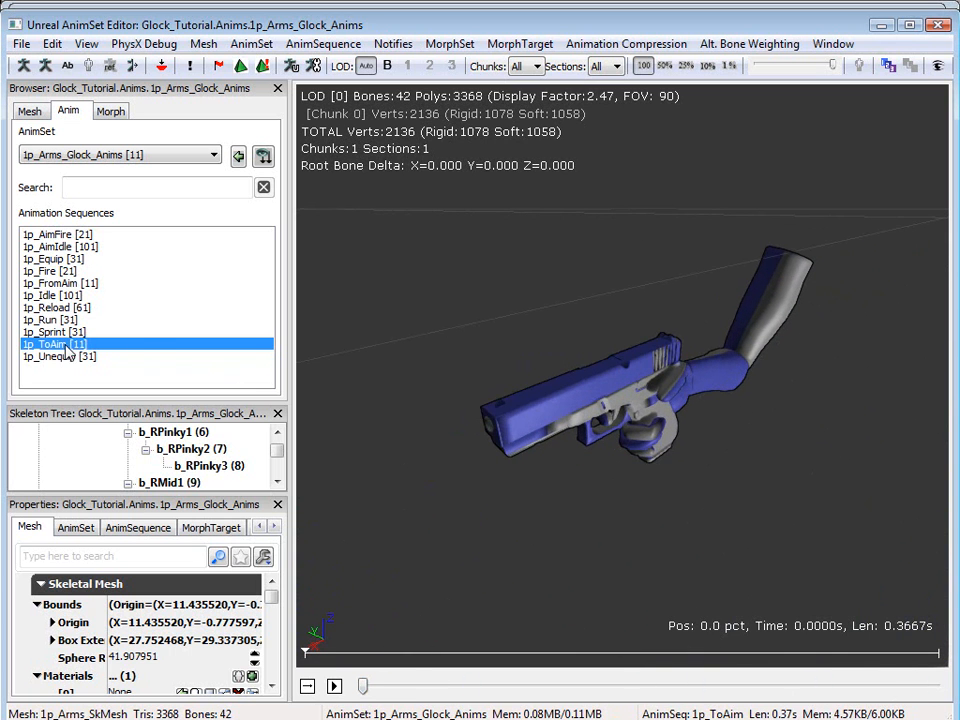
Step: Play the 1p_Fire, 1p_AimIdle and 1p_AimFire sequences one after another to check the arm and pistol motion
left_click(58, 271)
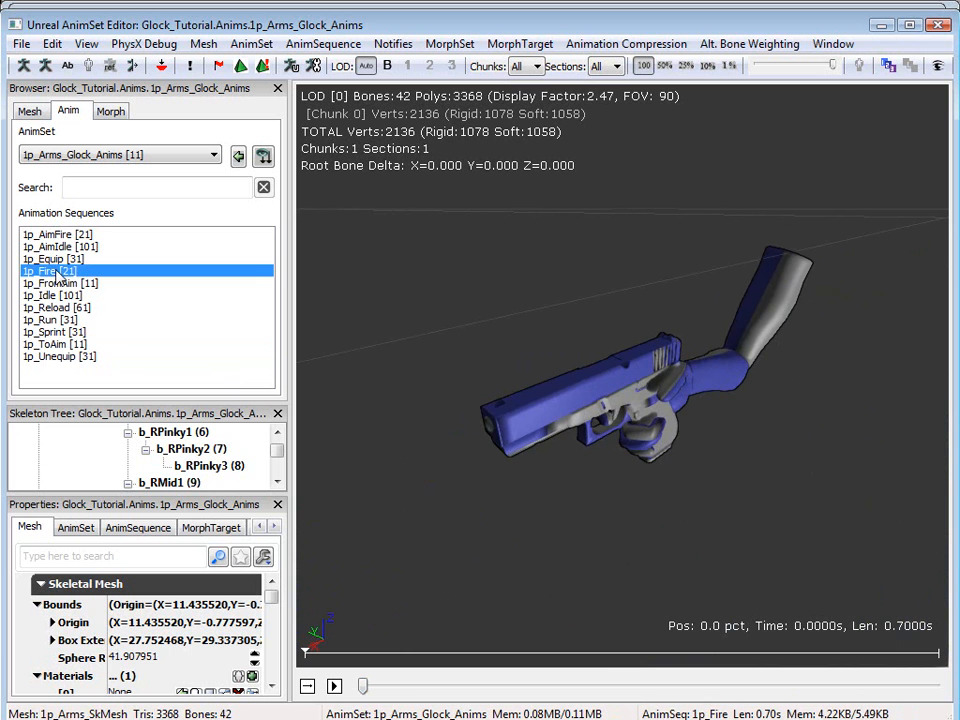
left_click(334, 687)
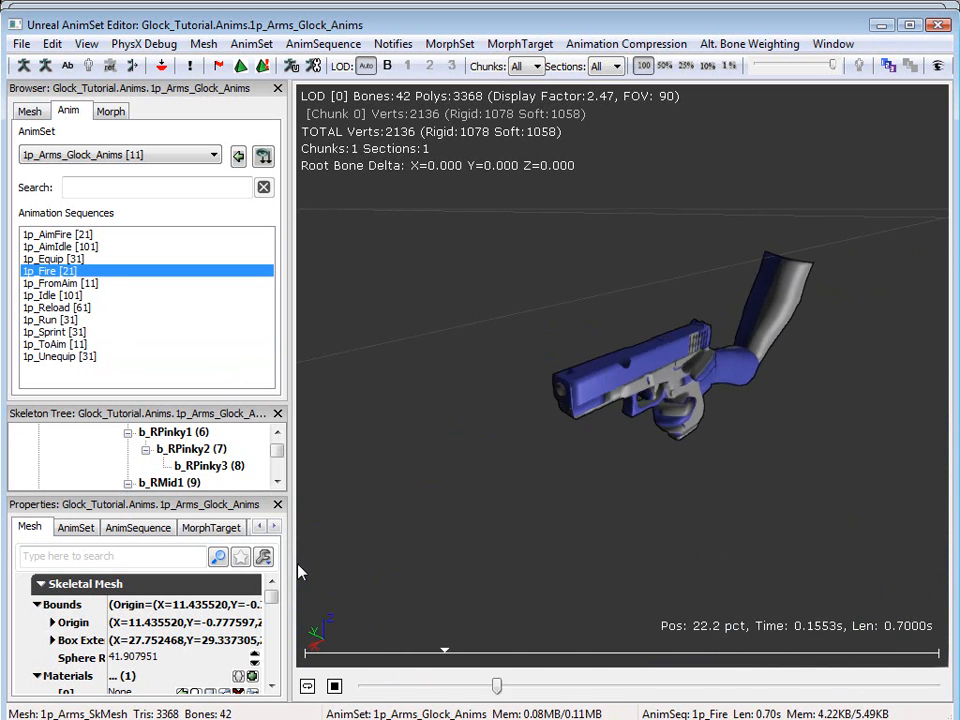
left_click(58, 246)
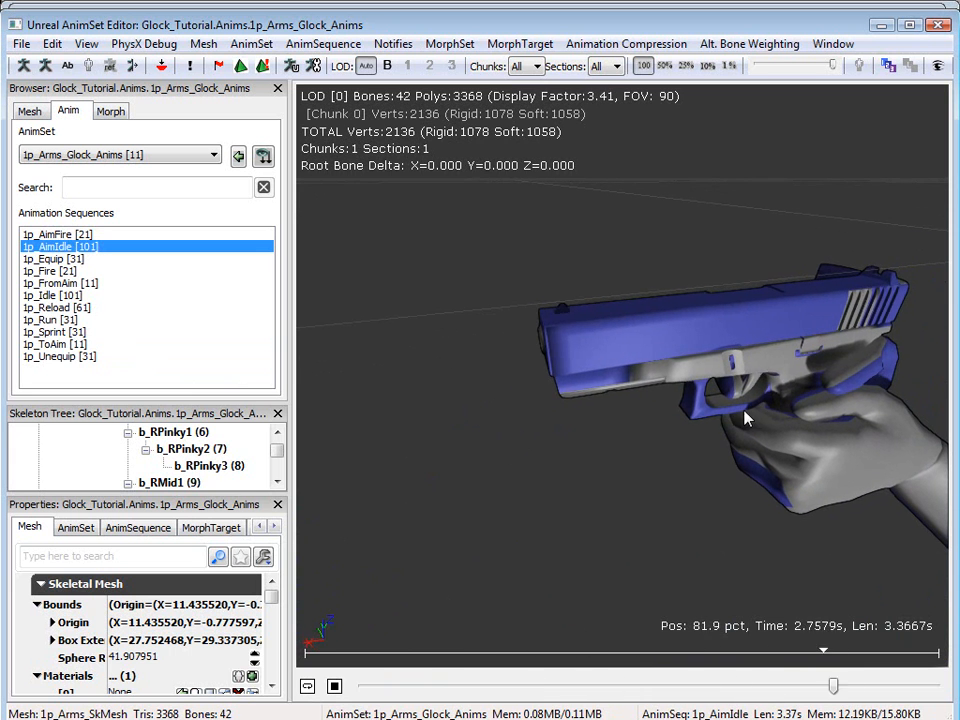
left_click(60, 235)
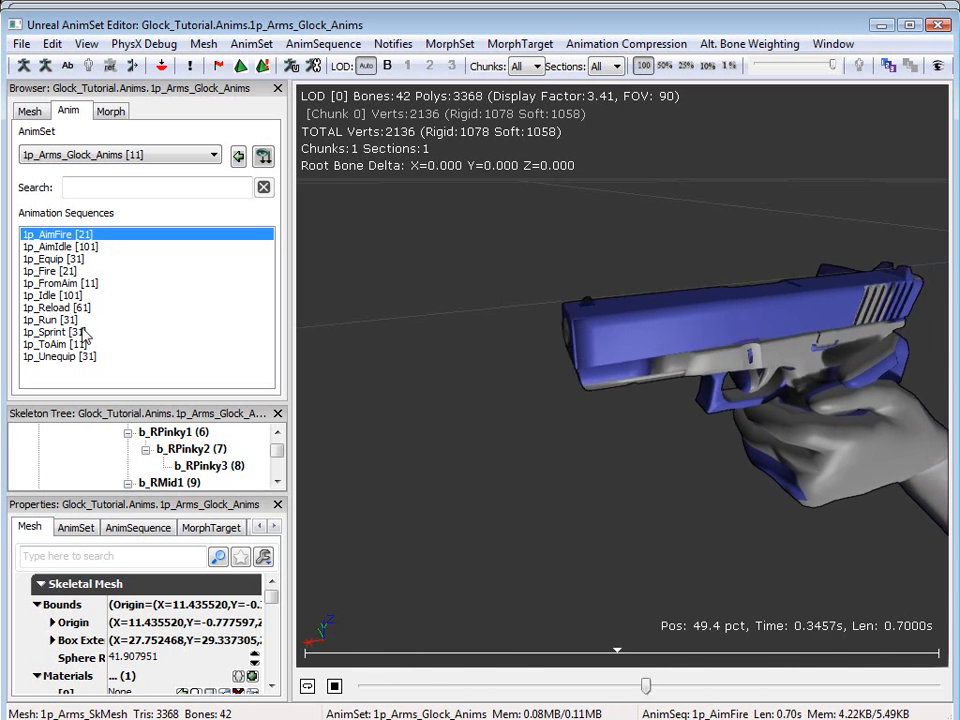
Step: Preview 1p_FromAim by playing and scrubbing it, and play it once through to its end with looping turned off
left_click(62, 283)
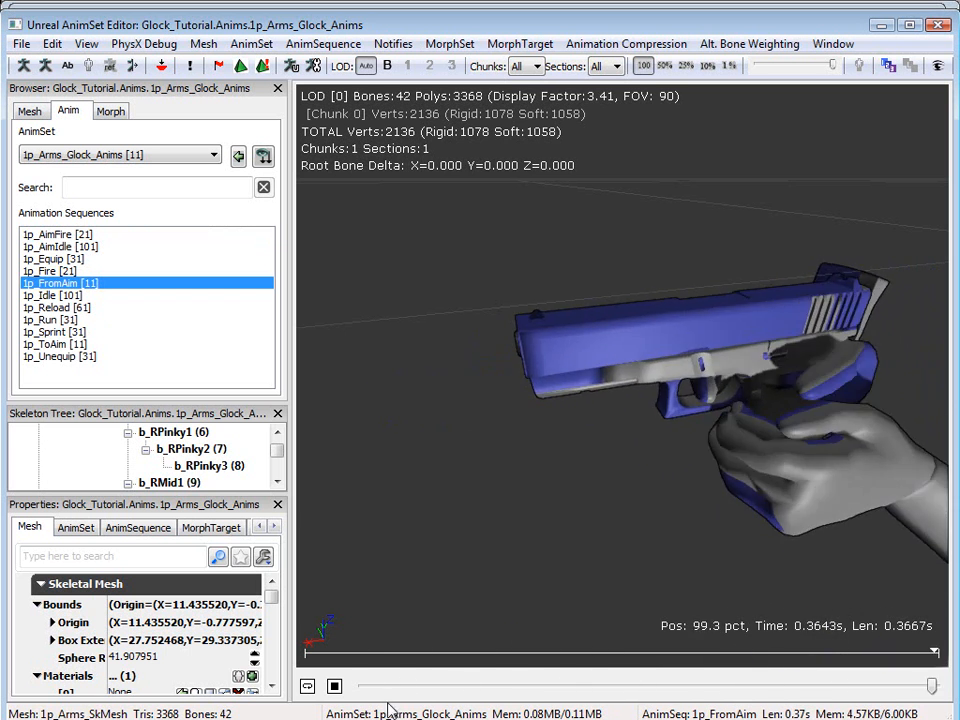
left_click(335, 687)
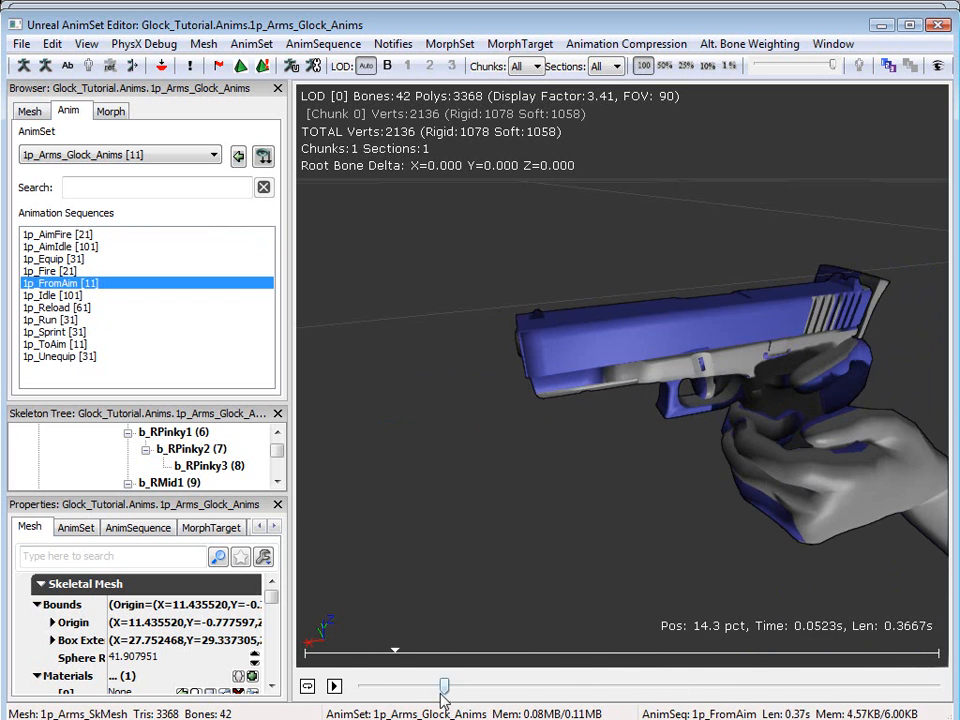
left_click_drag(360, 688, 320, 714)
left_click_drag(367, 685, 732, 686)
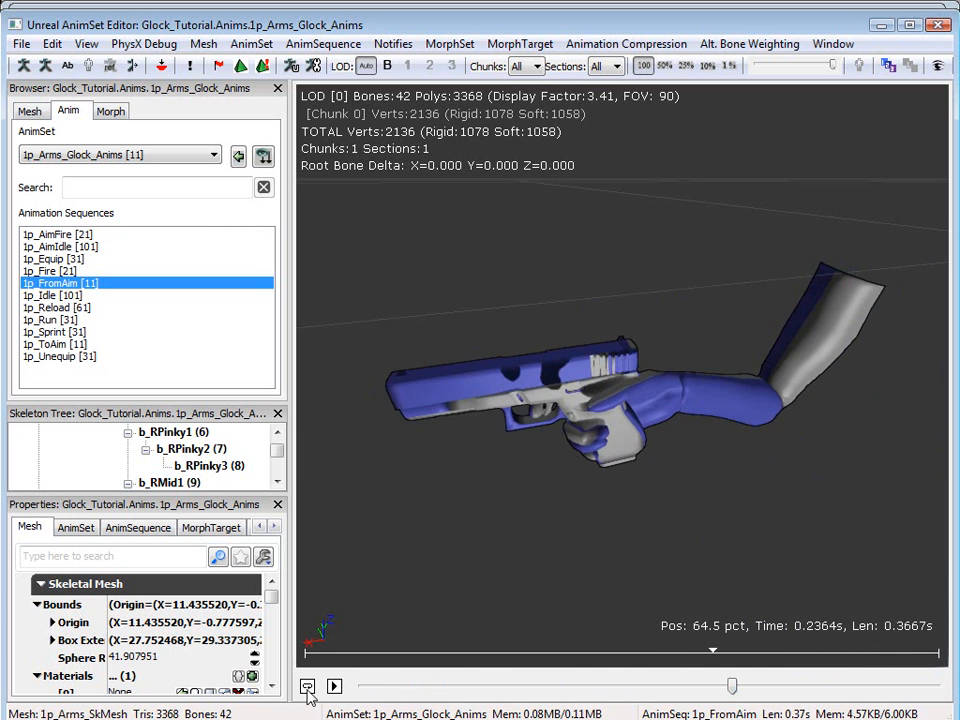
left_click(335, 687)
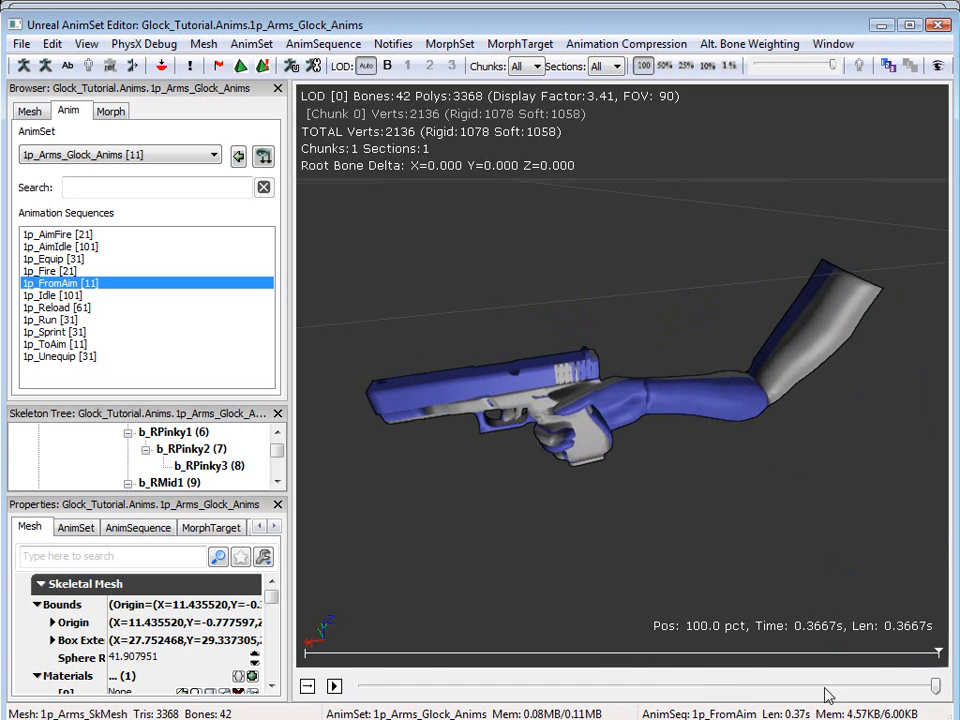
mouse_move(937, 686)
left_mouse_down()
mouse_move(379, 690)
mouse_move(940, 700)
mouse_move(330, 695)
mouse_move(938, 690)
left_mouse_up()
Step: Examine the AnimSequence properties of 1p_FromAim with the property names fully readable, and scrub the sequence back to its start
left_click(128, 530)
left_click(41, 584)
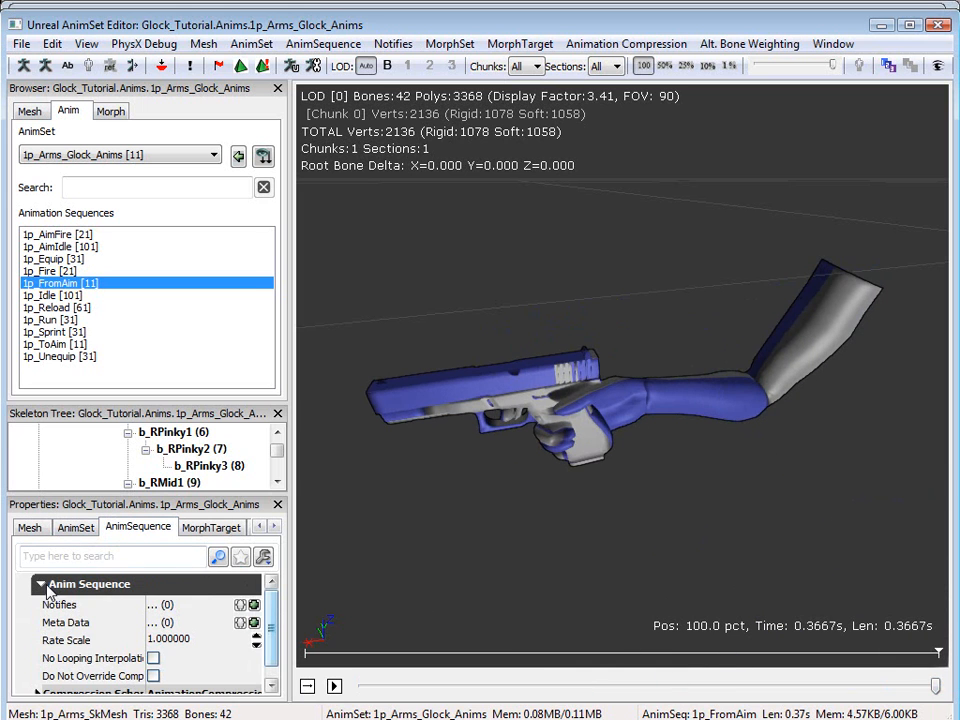
scroll(268, 625, "down", 1)
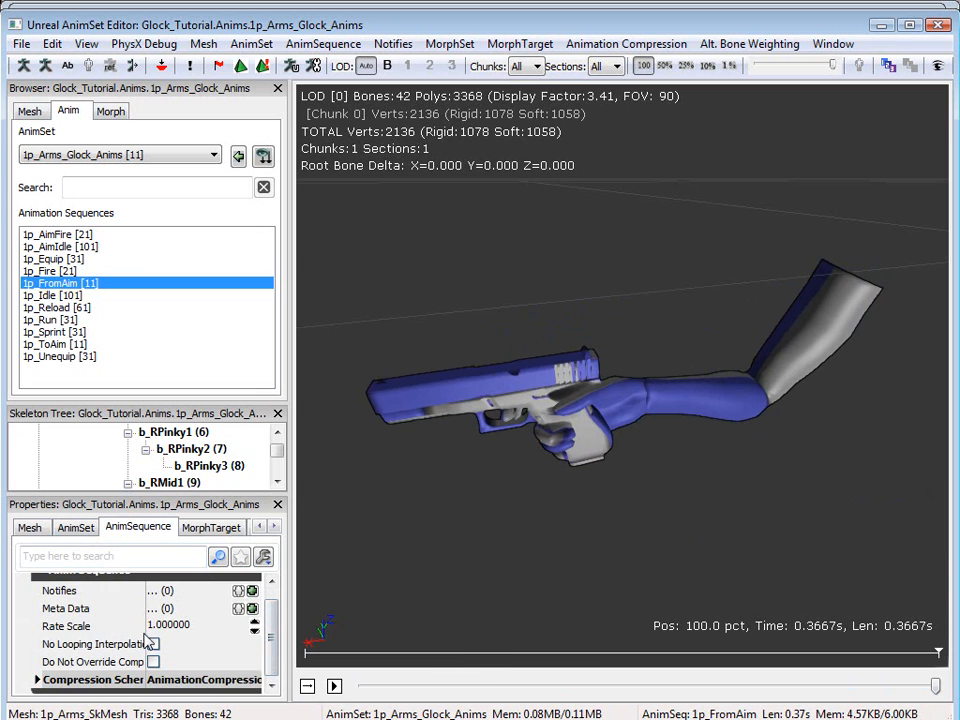
left_click_drag(143, 624, 183, 624)
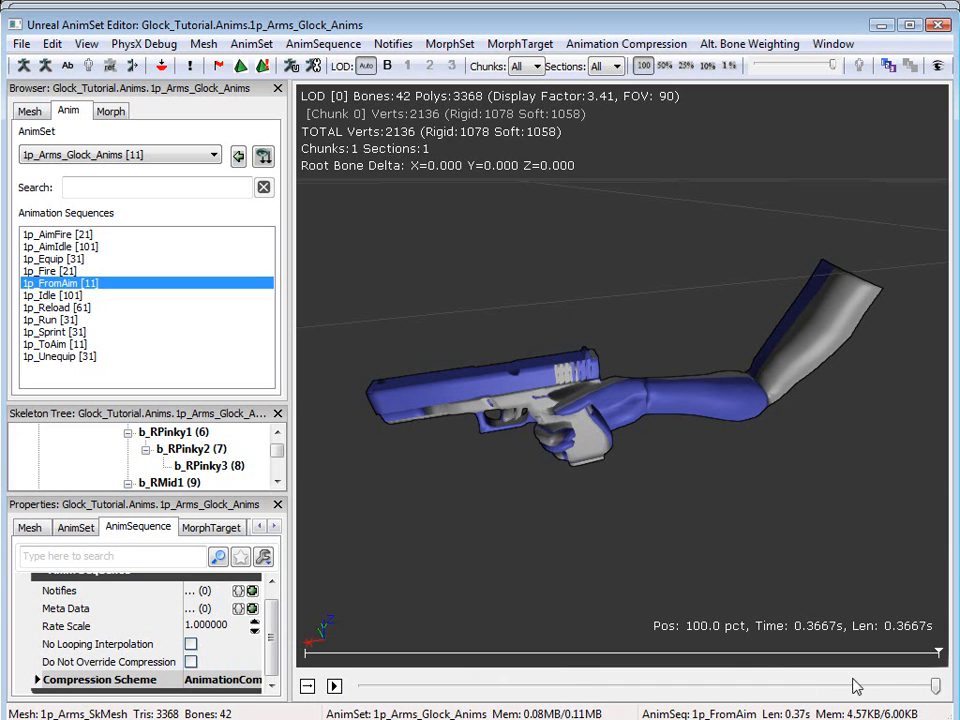
mouse_move(936, 688)
left_mouse_down()
mouse_move(386, 687)
mouse_move(318, 697)
mouse_move(399, 688)
mouse_move(904, 688)
mouse_move(654, 688)
mouse_move(443, 651)
mouse_move(297, 670)
mouse_move(572, 686)
mouse_move(936, 686)
mouse_move(229, 686)
mouse_move(930, 686)
mouse_move(862, 686)
mouse_move(913, 710)
mouse_move(355, 690)
left_mouse_up()
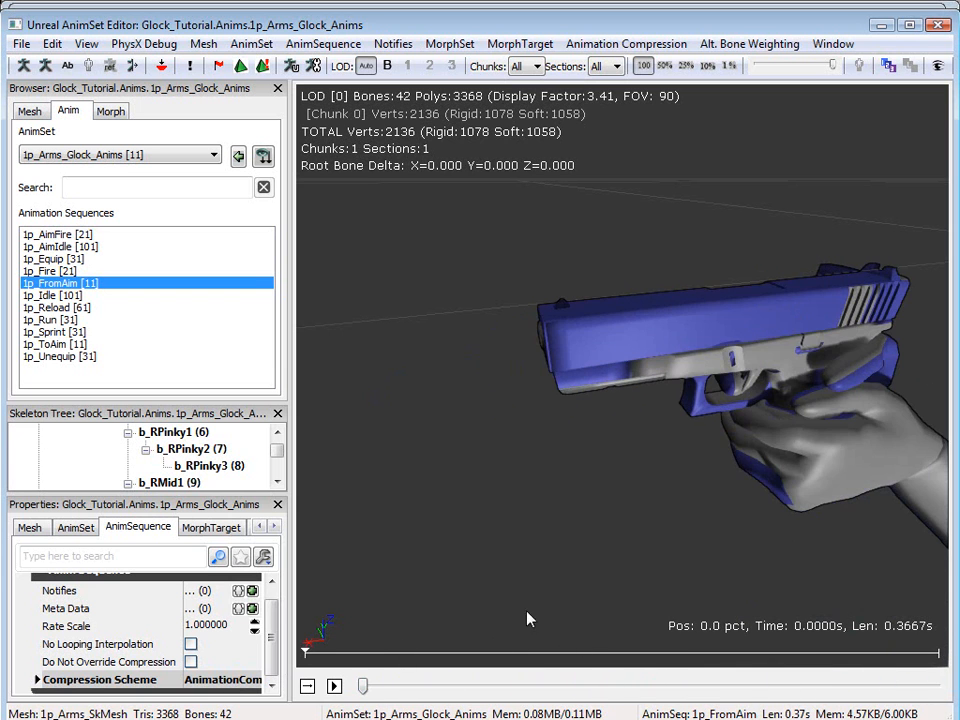
Step: Preview the 1p_Idle sequence and inspect the pistol and both arms from several angles and distances, finishing with 1p_Fire selected
left_click(50, 295)
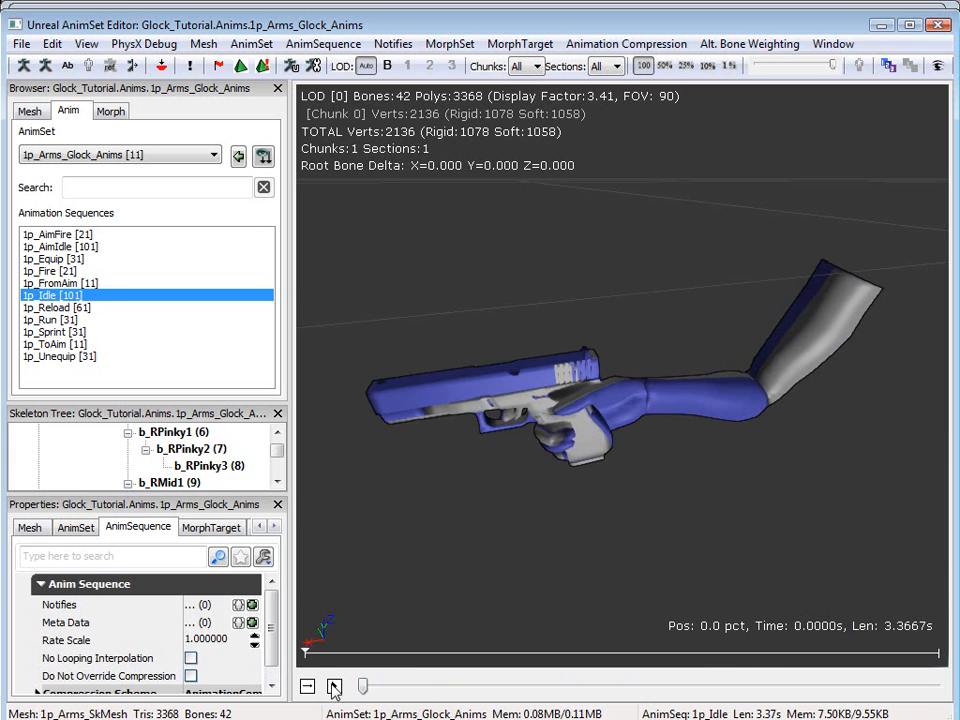
left_click_drag(356, 482, 388, 474)
right_click_drag(568, 506, 568, 456)
mouse_move(568, 506)
left_mouse_down()
mouse_move(390, 506)
mouse_move(568, 516)
left_mouse_up()
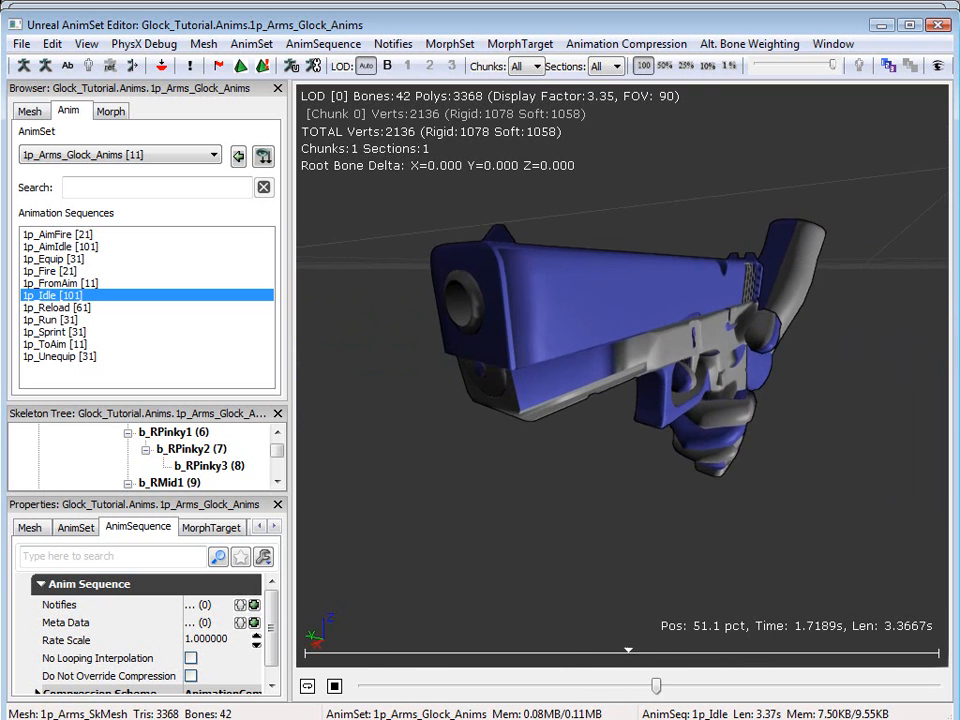
right_click_drag(594, 519, 594, 580)
left_click_drag(668, 484, 500, 484)
middle_click_drag(759, 515, 718, 446)
right_click_drag(759, 516, 759, 550)
left_click_drag(758, 517, 895, 521)
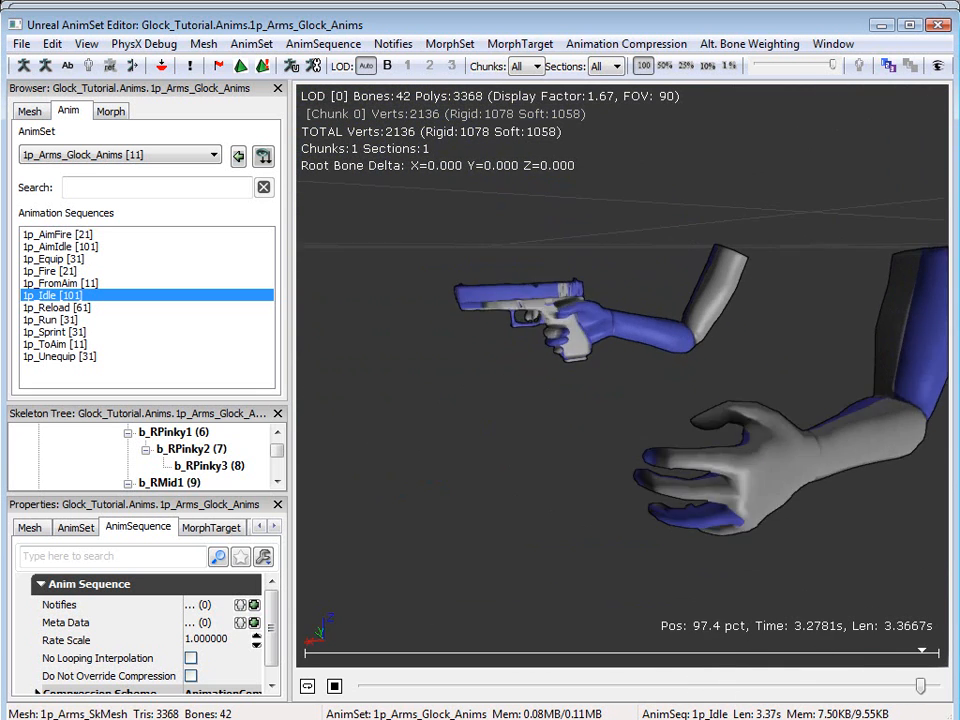
middle_click_drag(758, 470, 647, 454)
left_click_drag(647, 454, 700, 454)
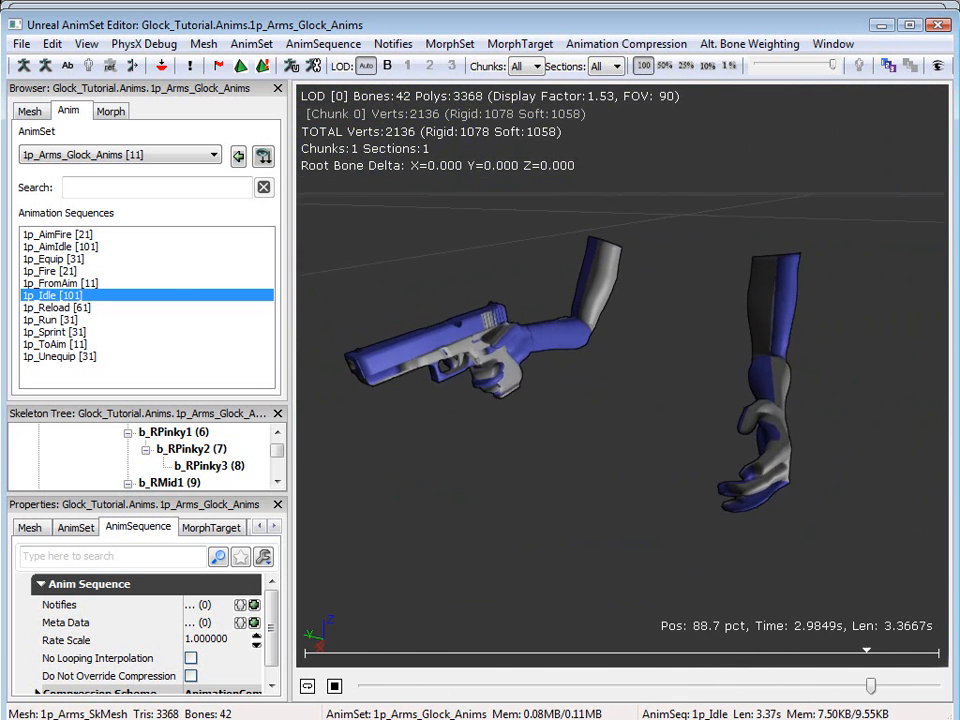
mouse_move(566, 424)
left_mouse_down()
mouse_move(740, 424)
mouse_move(565, 424)
left_mouse_up()
left_click_drag(565, 508, 595, 500)
left_click(60, 271)
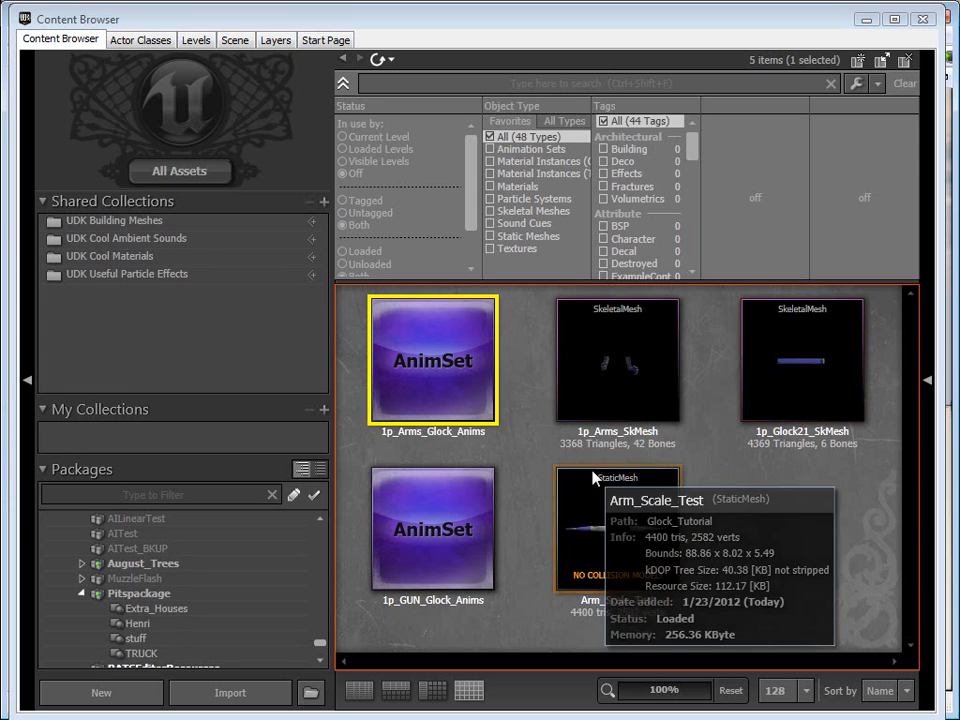
Step: Open the 1p_GUN_Glock_Anims AnimSet from the Content Browser, show its animation sequences and frame the pistol up close
double_click(422, 540)
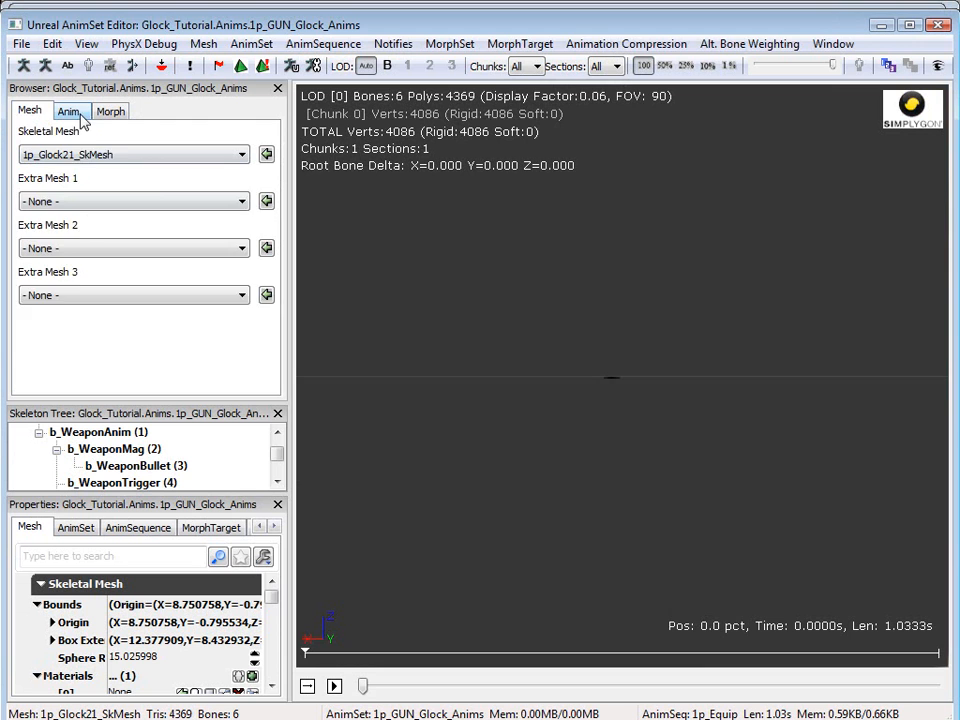
left_click(68, 112)
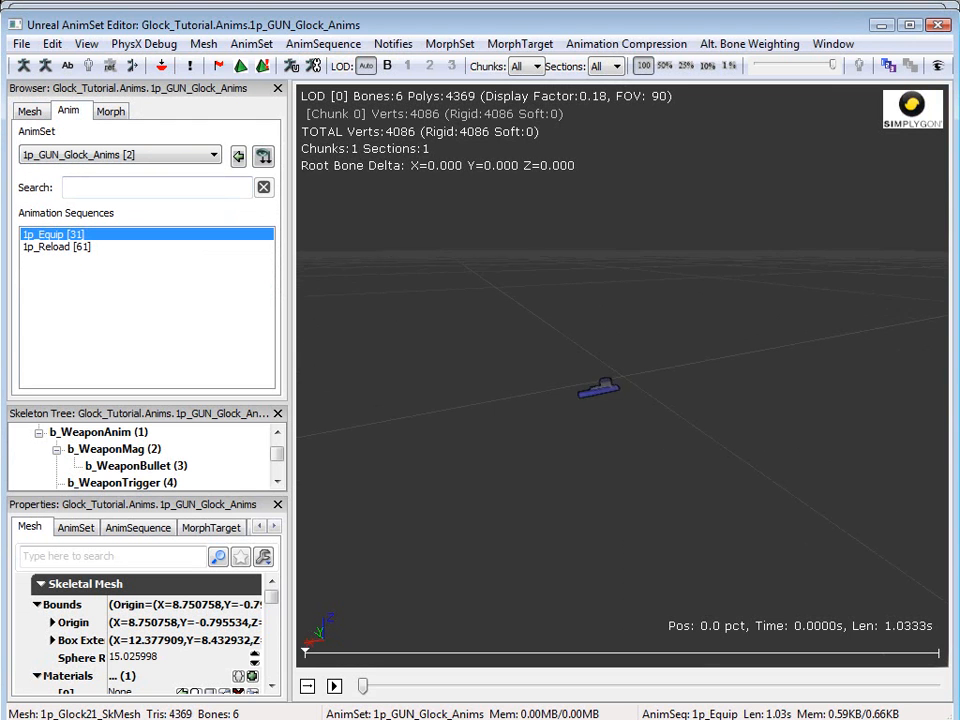
scroll(574, 396, "up", 10)
middle_click_drag(543, 413, 557, 426)
scroll(557, 426, "up", 3)
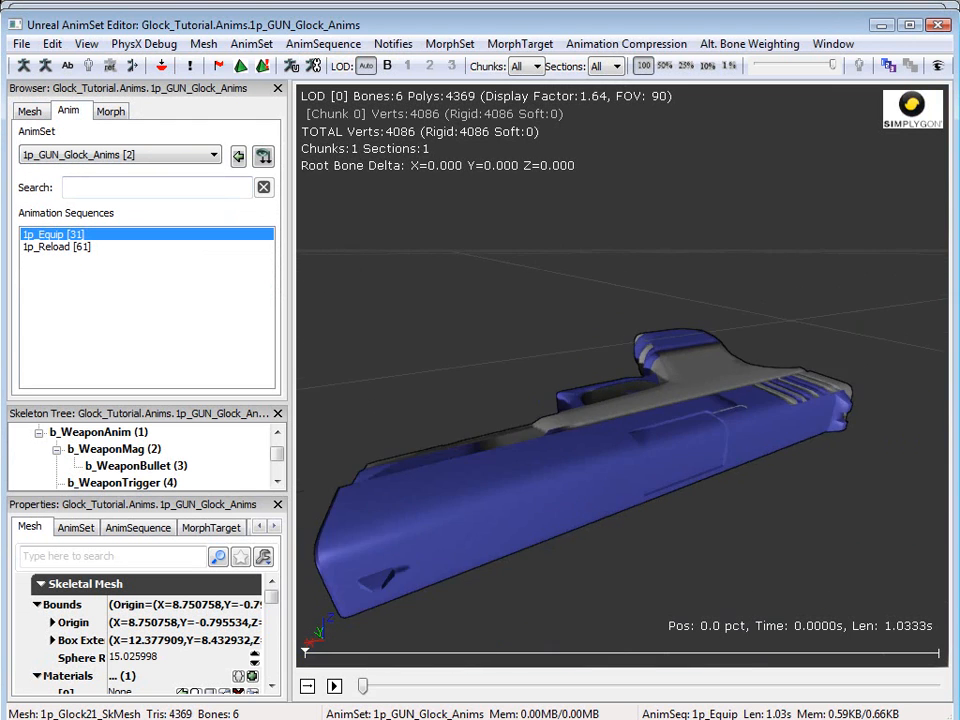
scroll(379, 313, "down", 2)
Step: Import the gun animation PSA file into 1p_GUN_Glock_Anims to add the 1p_Fire sequence
left_click(21, 44)
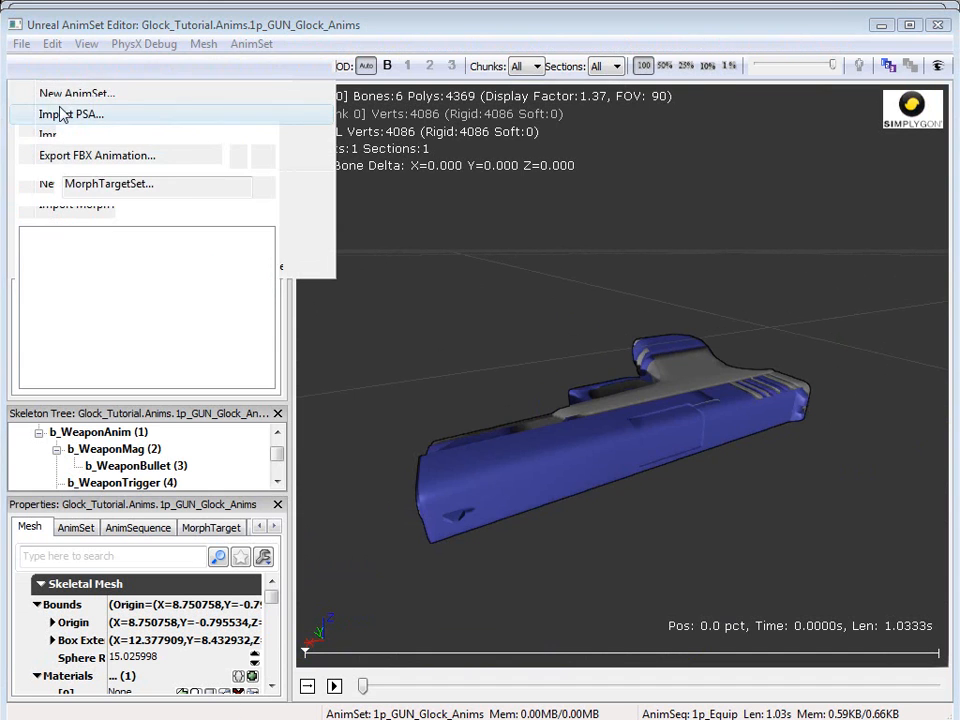
left_click(63, 116)
double_click(236, 193)
left_click(482, 403)
left_click(506, 410)
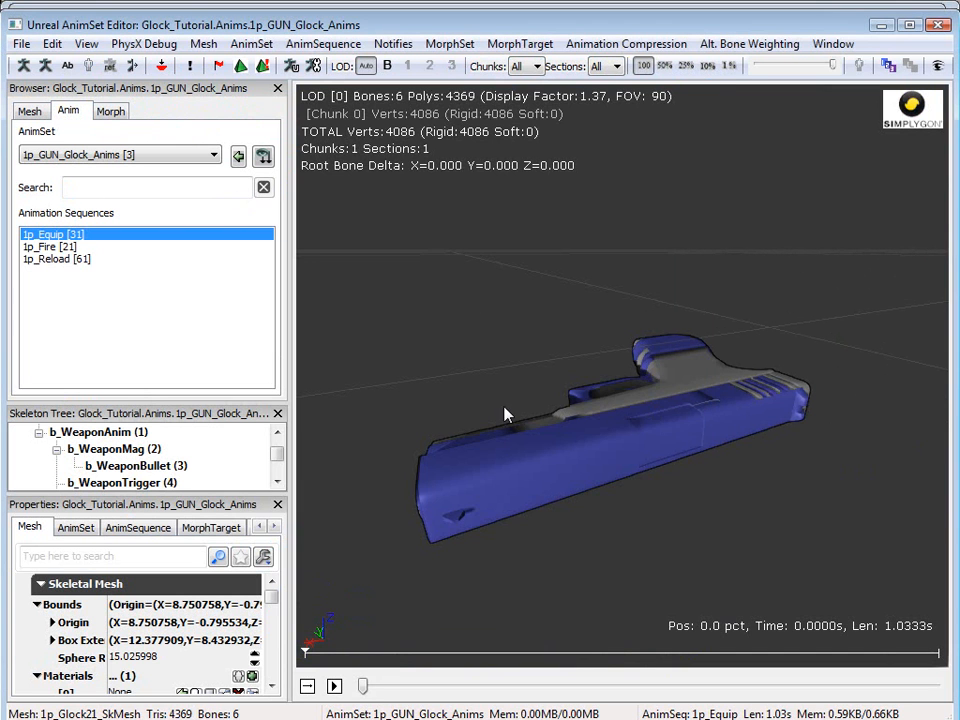
Step: Compare the gun's sequences, then play 1p_Fire and inspect the slide and trigger movement from another angle
left_click(66, 247)
left_click(60, 259)
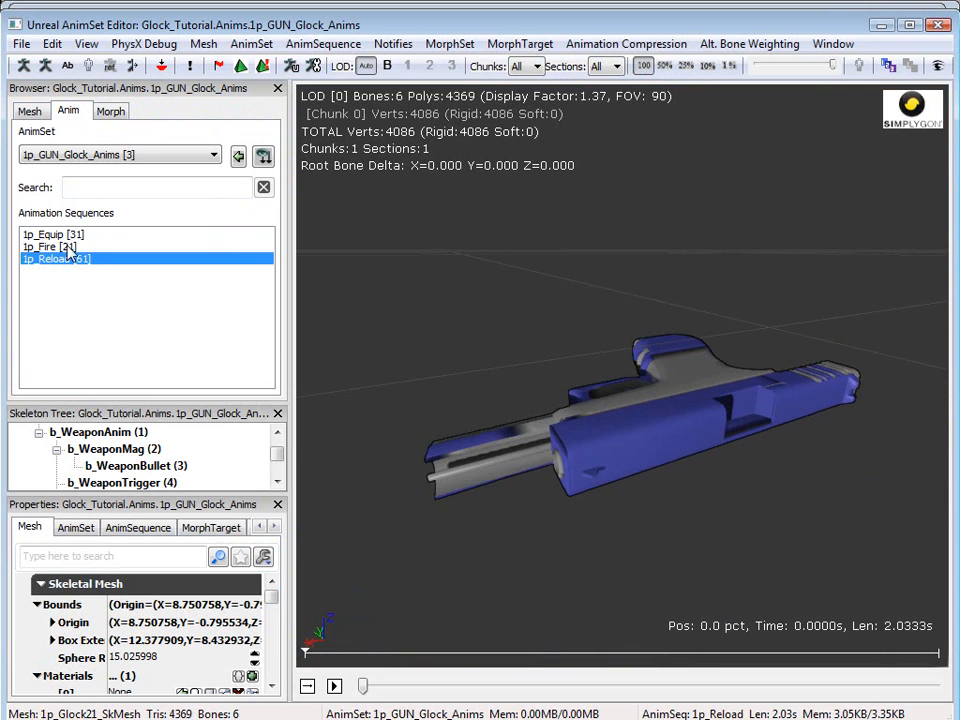
left_click(66, 247)
left_click(62, 234)
left_click(66, 247)
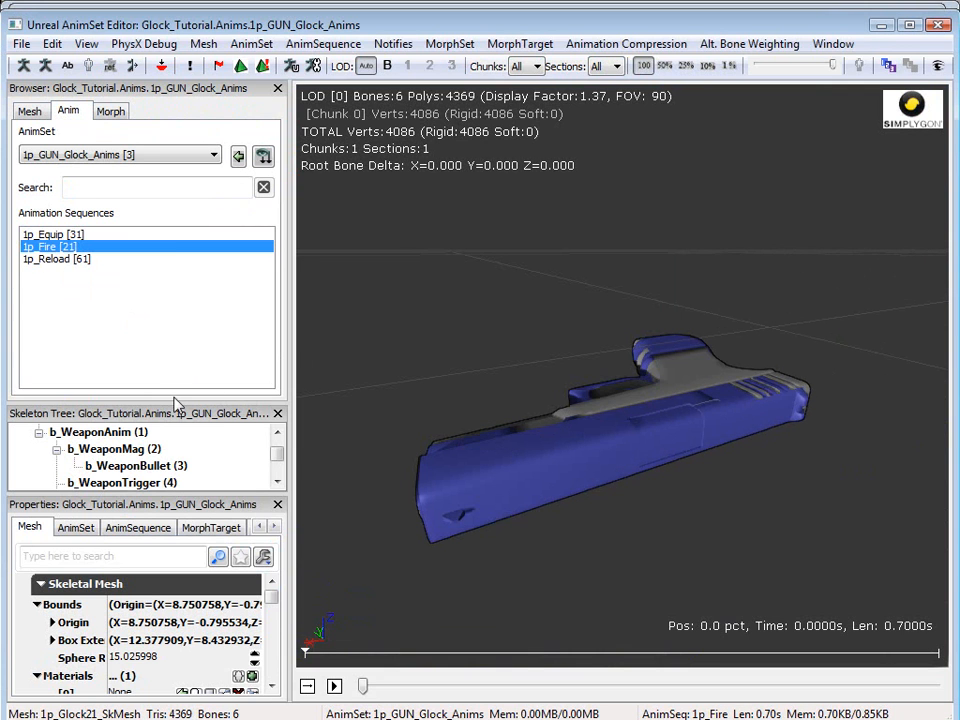
left_click(334, 686)
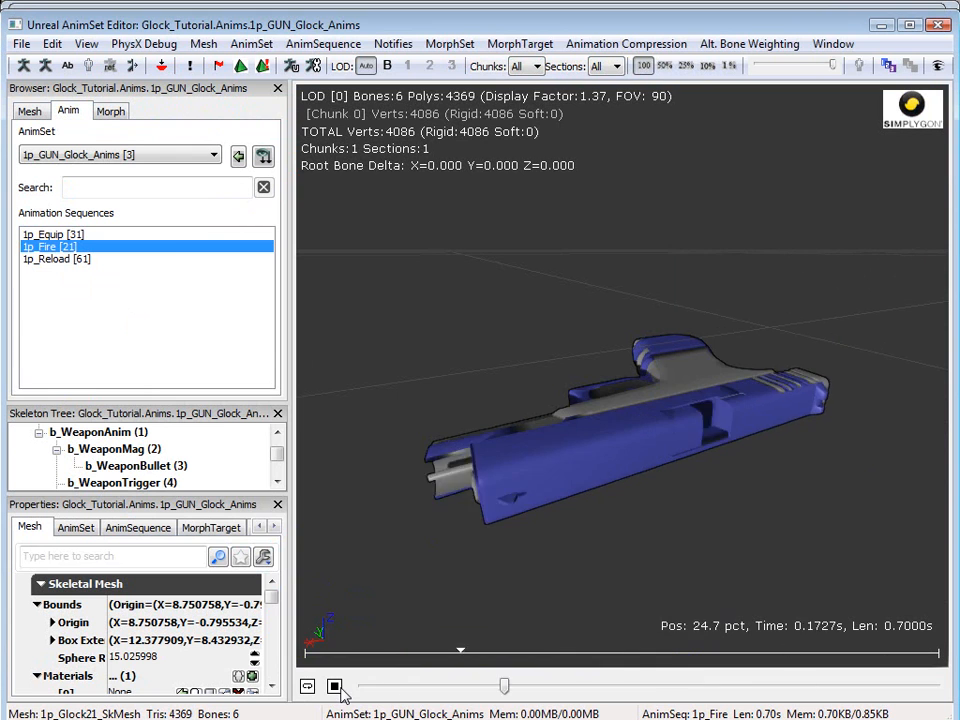
left_click_drag(484, 350, 486, 428)
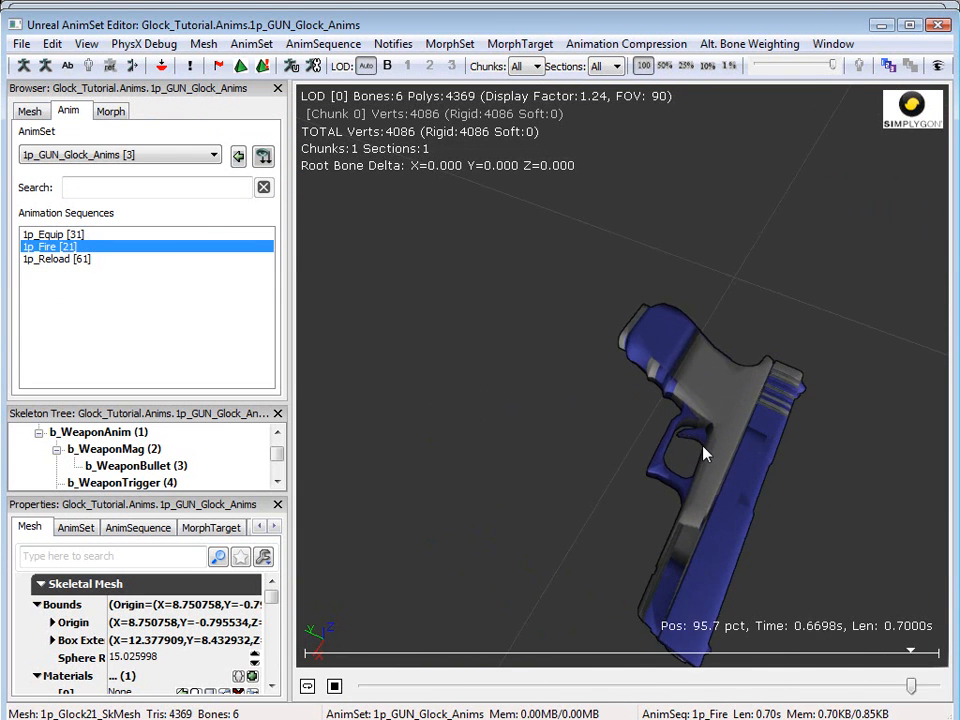
Step: Play the gun's 1p_Equip and 1p_Reload sequences, inspect the slide and magazine from several angles, and stop the playback
left_click(63, 236)
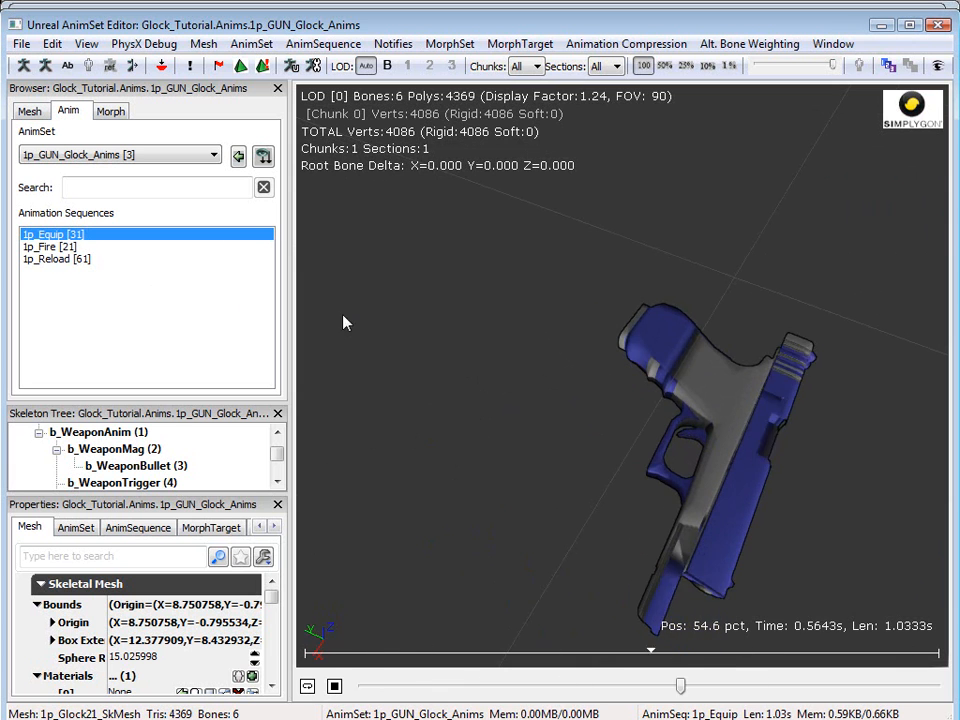
left_click(76, 260)
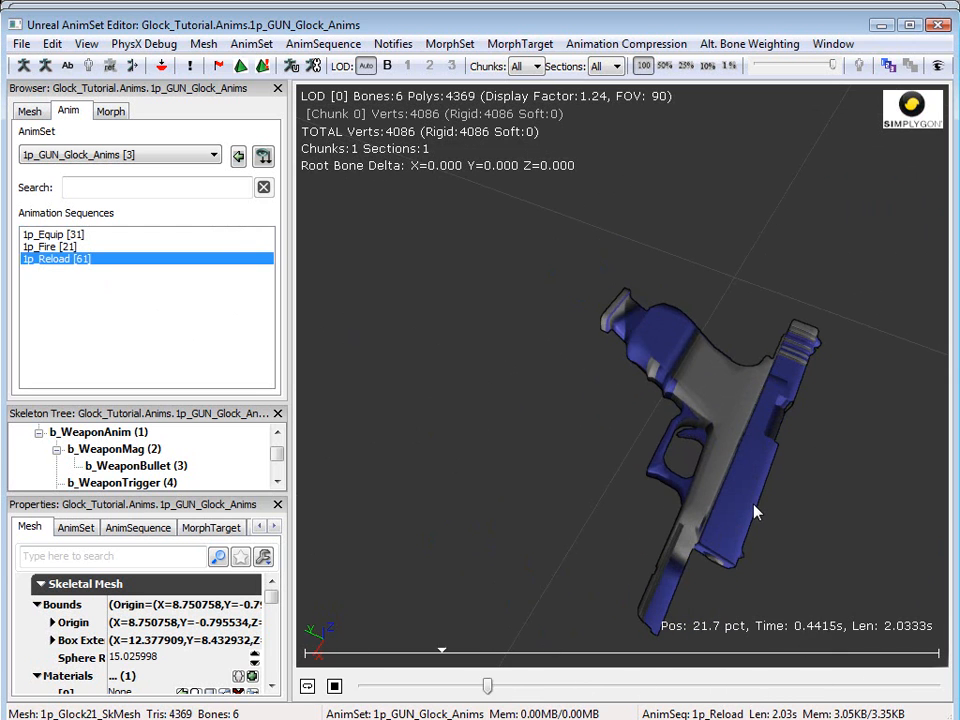
left_click_drag(753, 504, 655, 517)
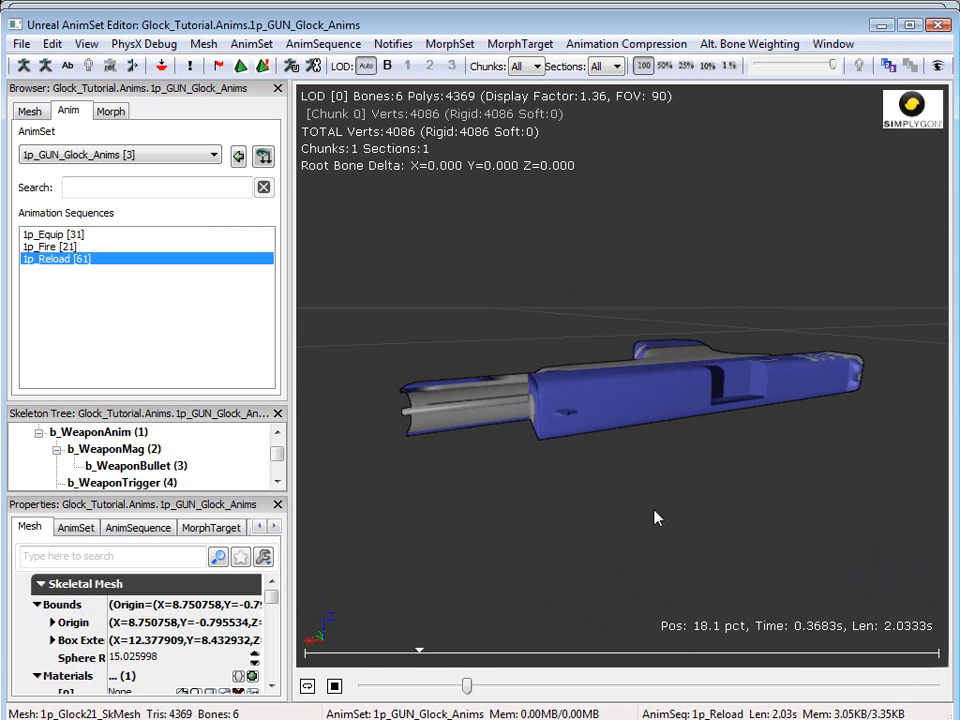
mouse_move(655, 517)
left_mouse_down()
mouse_move(610, 575)
mouse_move(655, 517)
left_mouse_up()
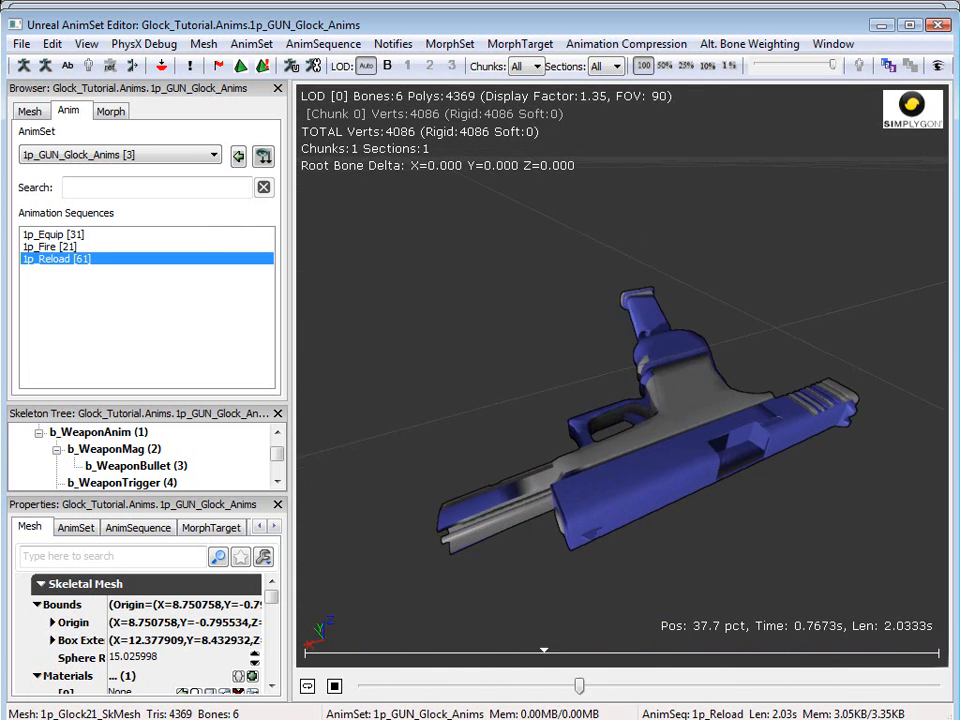
left_click(337, 688)
Step: Copy the gun's 1p_Fire sequence within the current AnimSet under the name 1p_AimFire and preview the copy
left_click(55, 247)
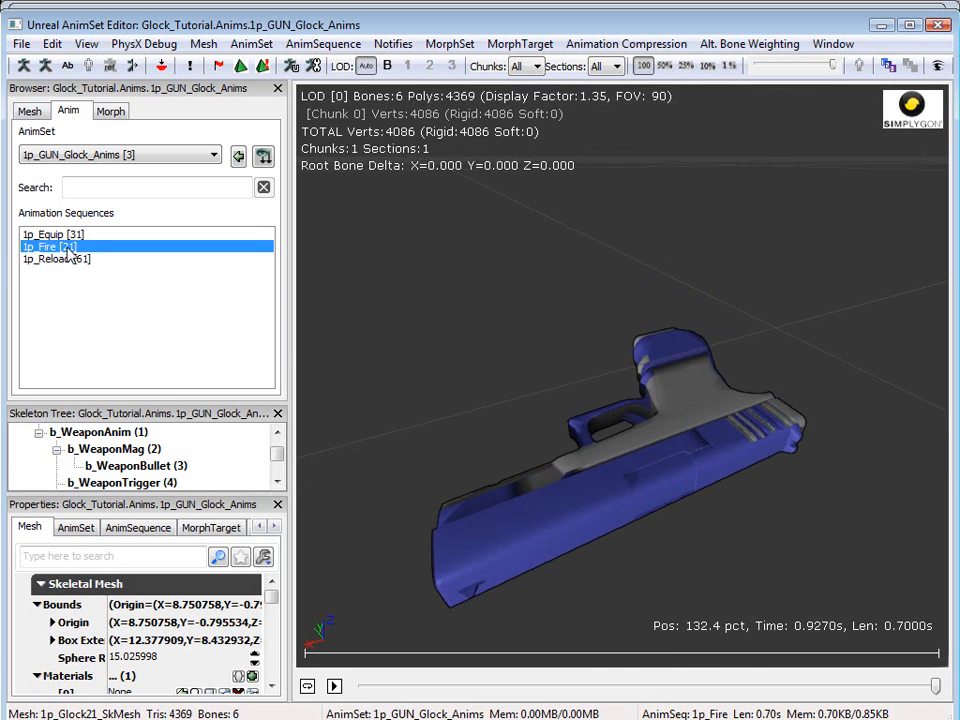
left_click(323, 44)
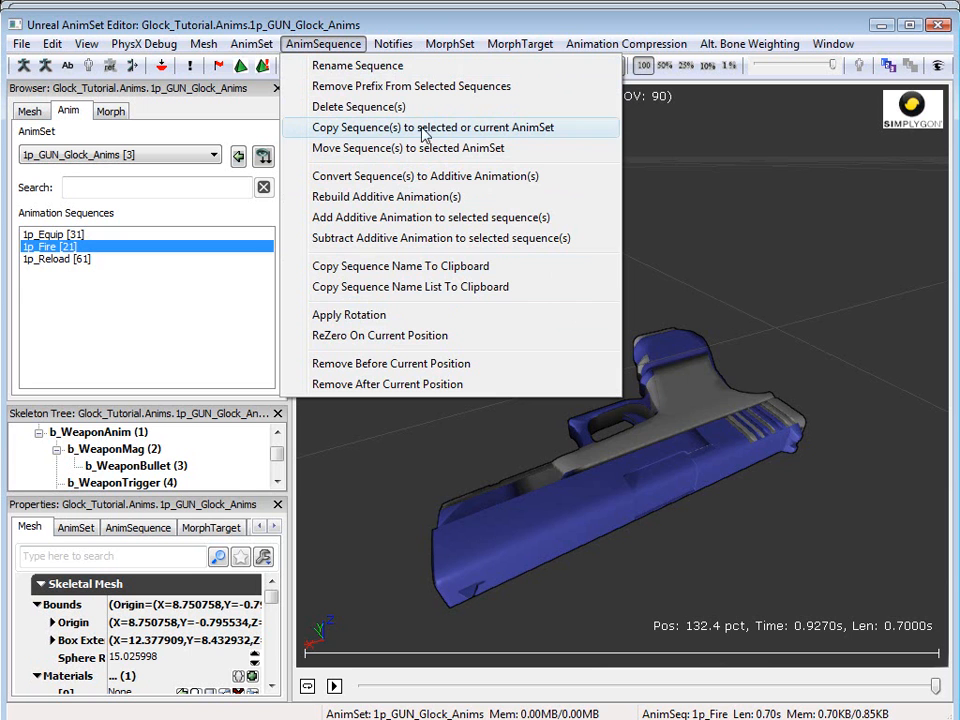
left_click(340, 130)
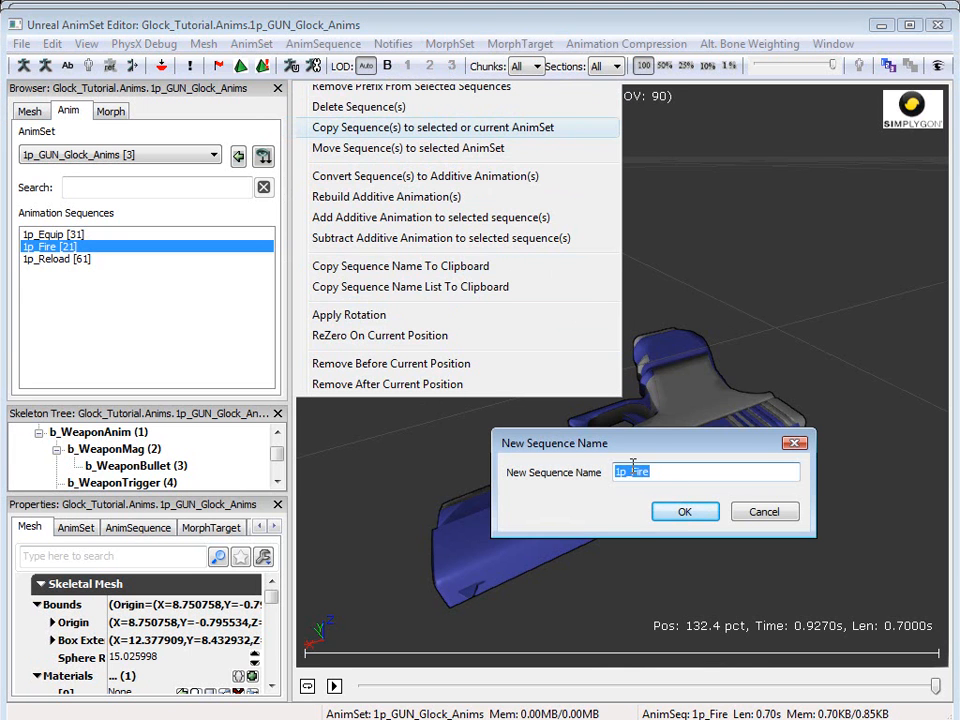
type("Aim")
left_click(684, 512)
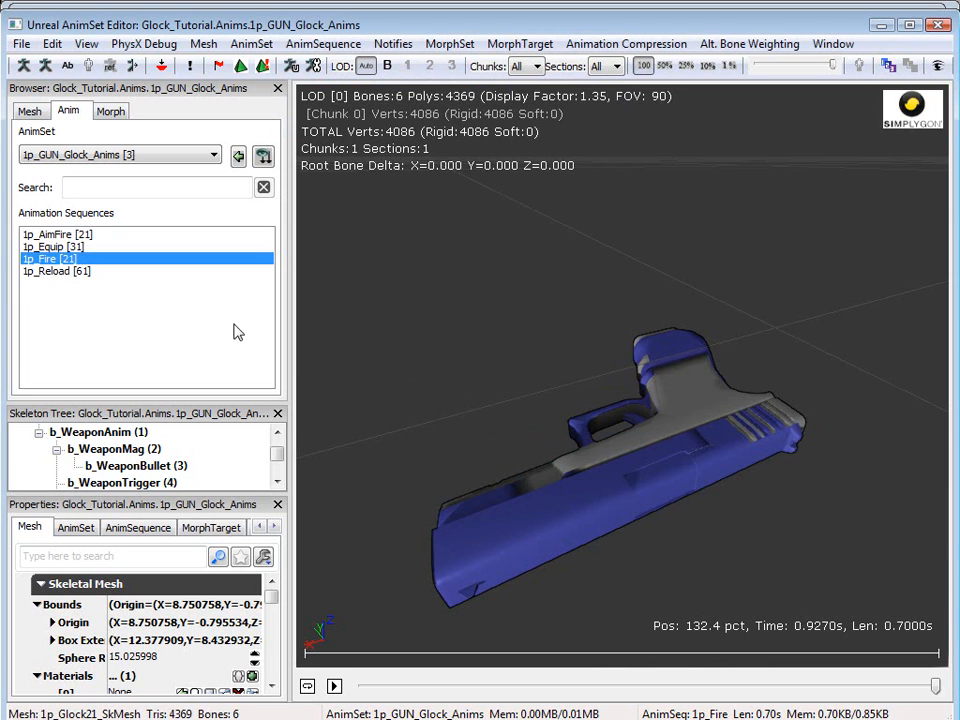
left_click(55, 235)
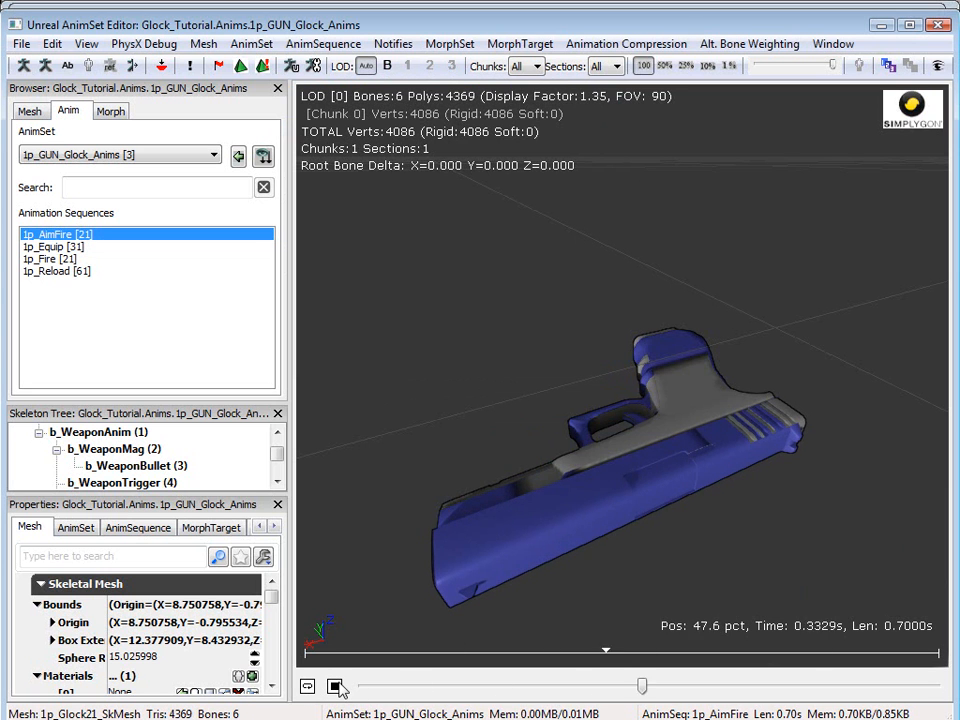
Step: Stop the playback and scrub back and forth through the gun's 1p_AimFire sequence to inspect the slide movement
left_click(335, 687)
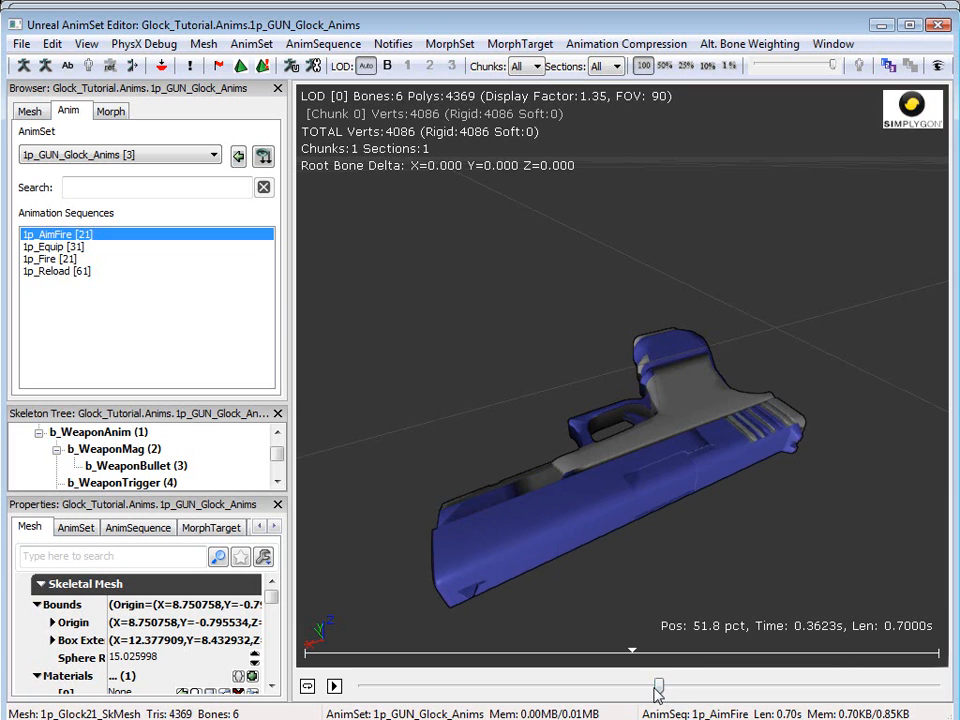
left_click_drag(658, 686, 168, 680)
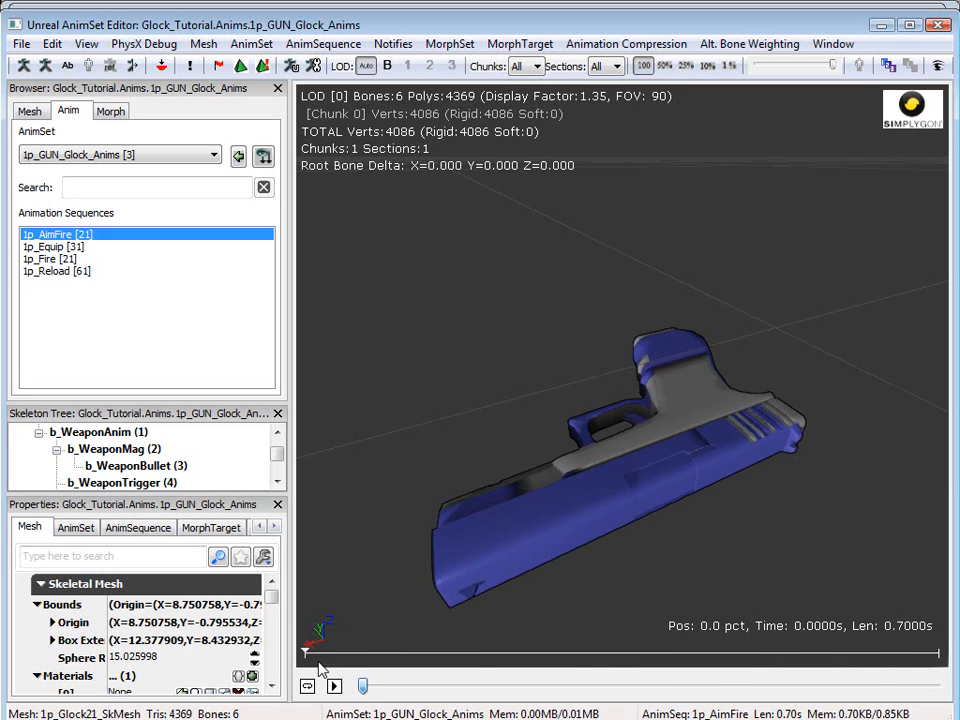
left_click_drag(941, 658, 233, 668)
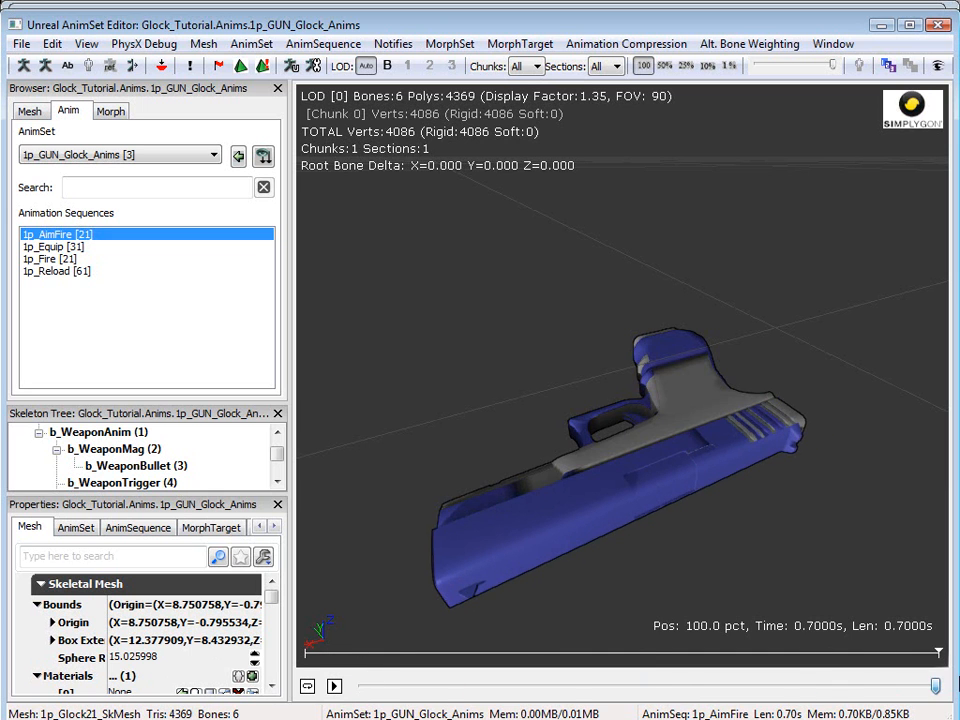
left_click_drag(573, 704, 737, 690)
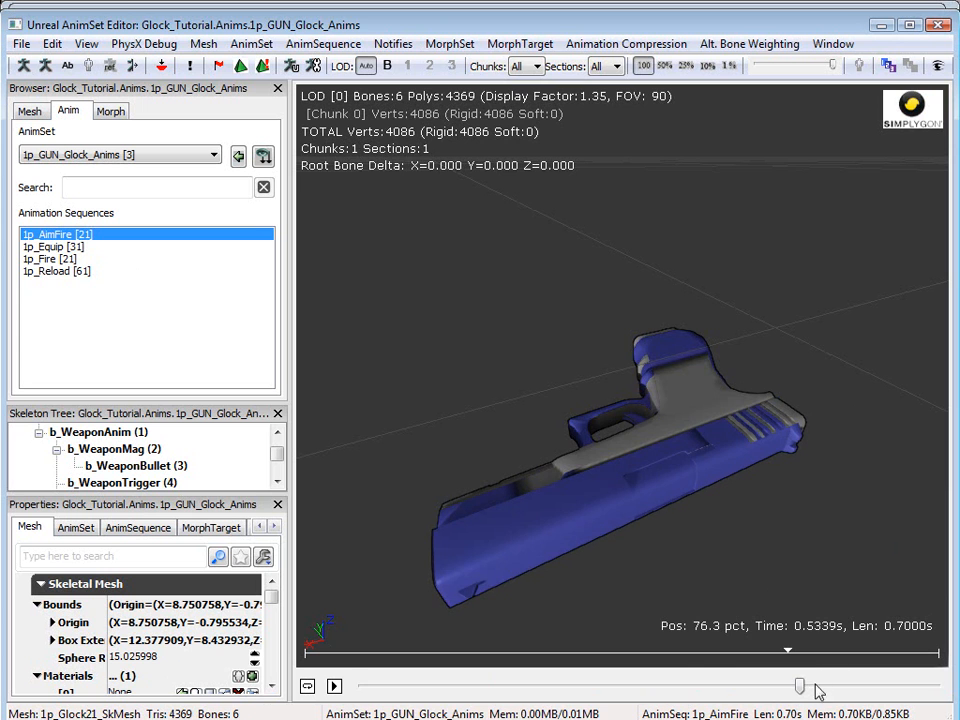
left_click_drag(677, 688, 254, 708)
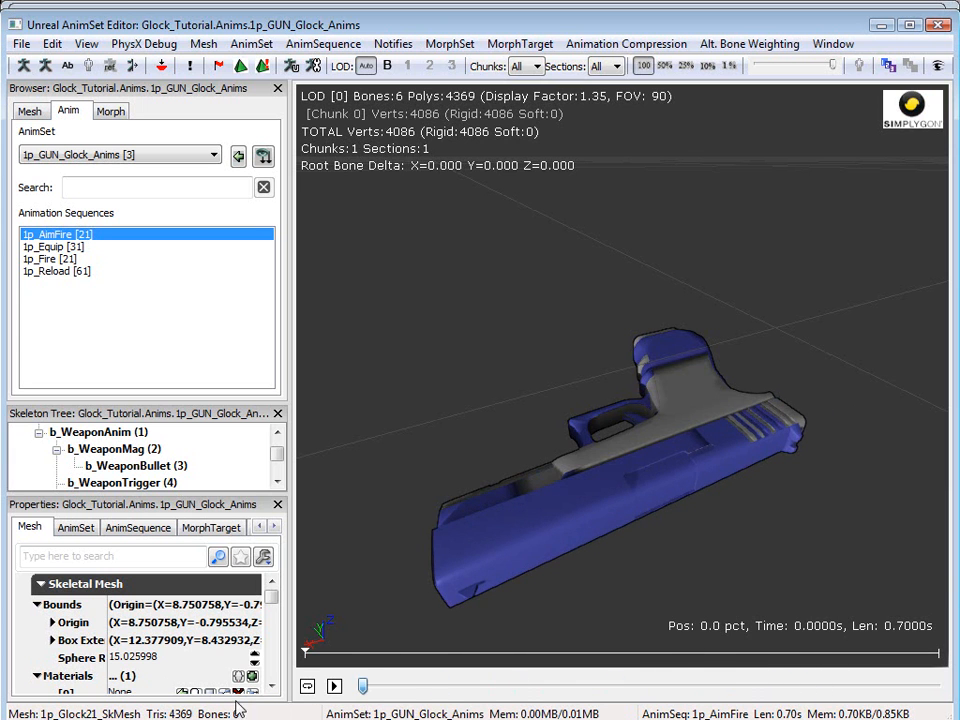
left_click_drag(363, 686, 743, 682)
left_click_drag(605, 675, 360, 686)
Step: Compare the gun's 1p_Equip and 1p_AimFire sequences, review the sequence commands, and close the AnimSet Editor
left_click(52, 247)
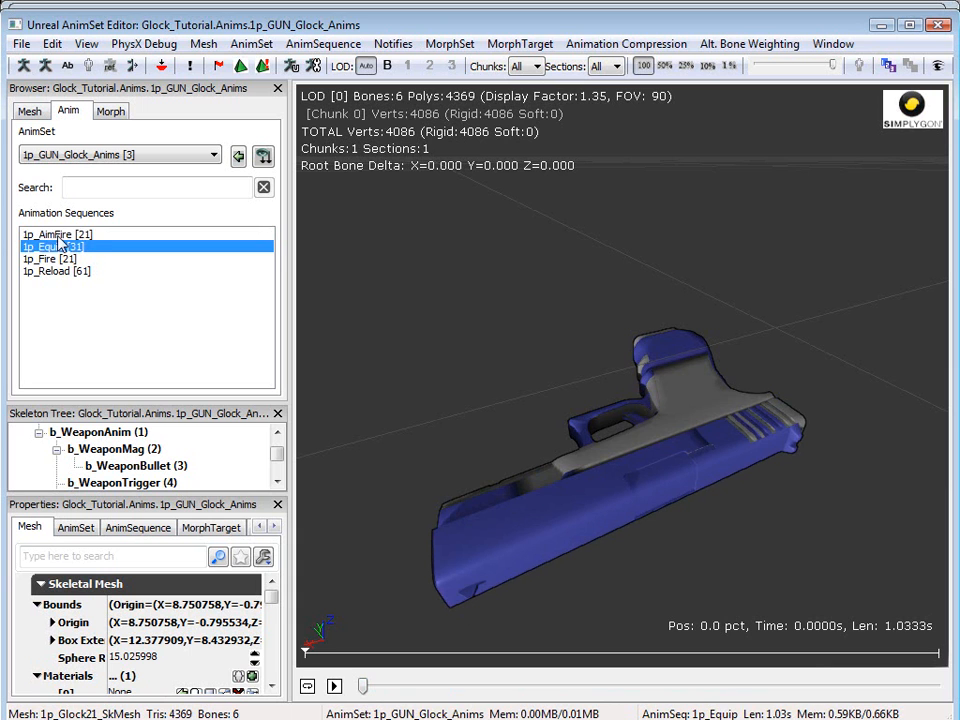
left_click(58, 235)
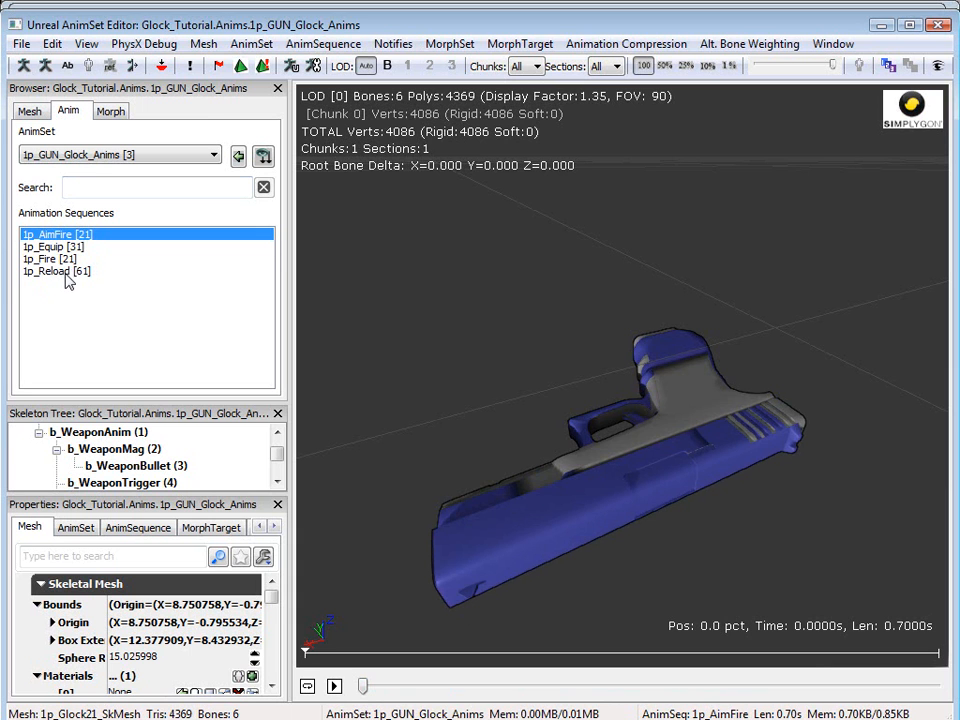
left_click(328, 44)
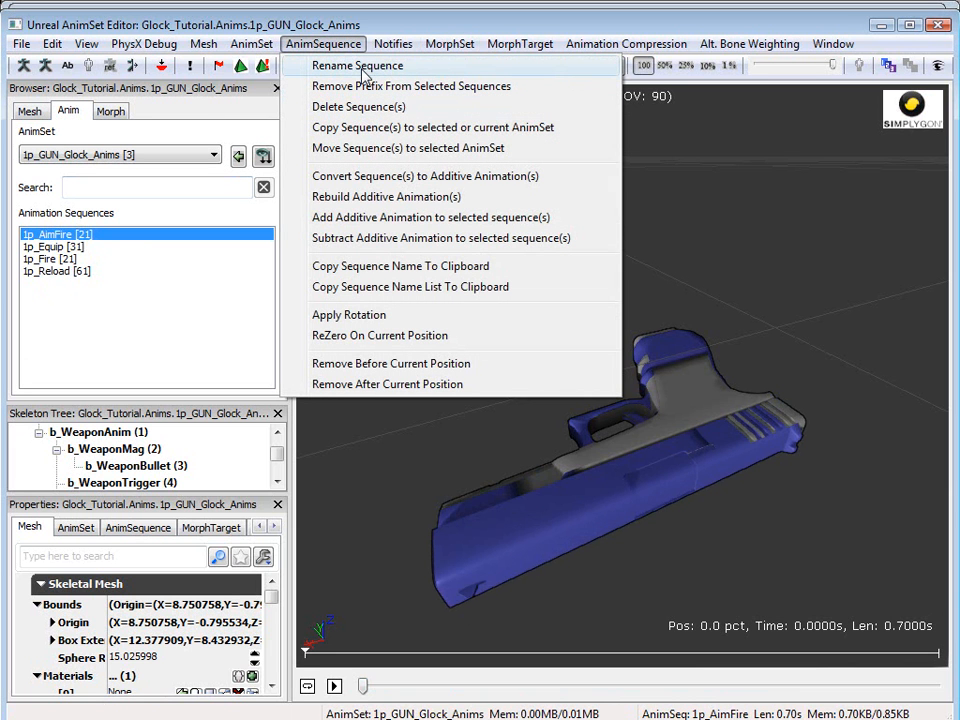
left_click(578, 15)
left_click_drag(621, 418, 633, 448)
left_click(938, 26)
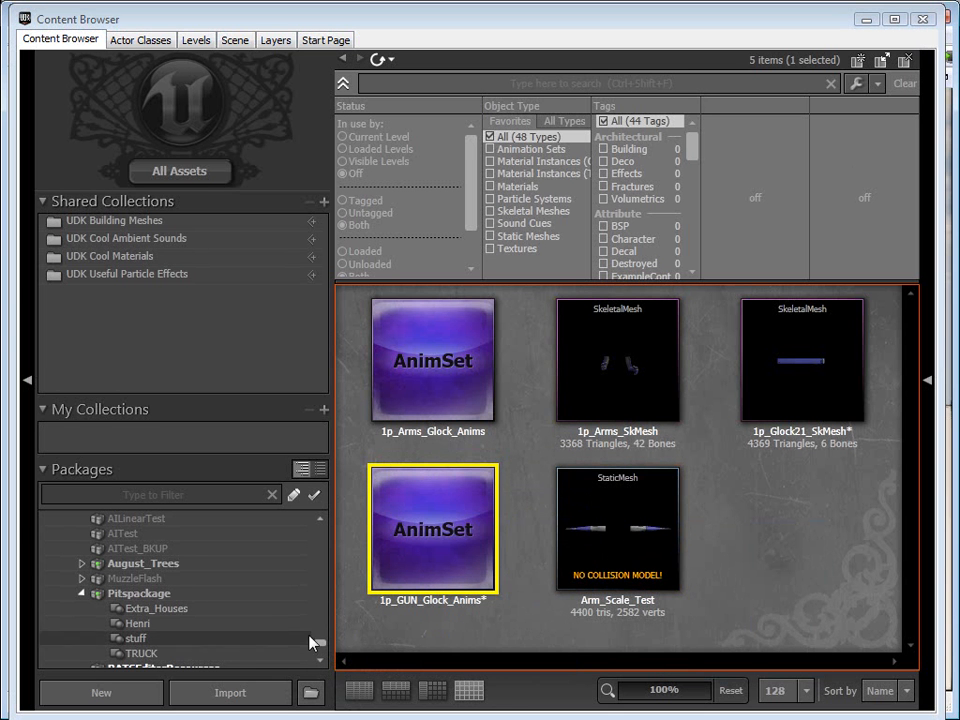
Step: Leave the Content Browser for the level play test, switch to the pistol and walk towards the grey block
left_click_drag(322, 650, 323, 625)
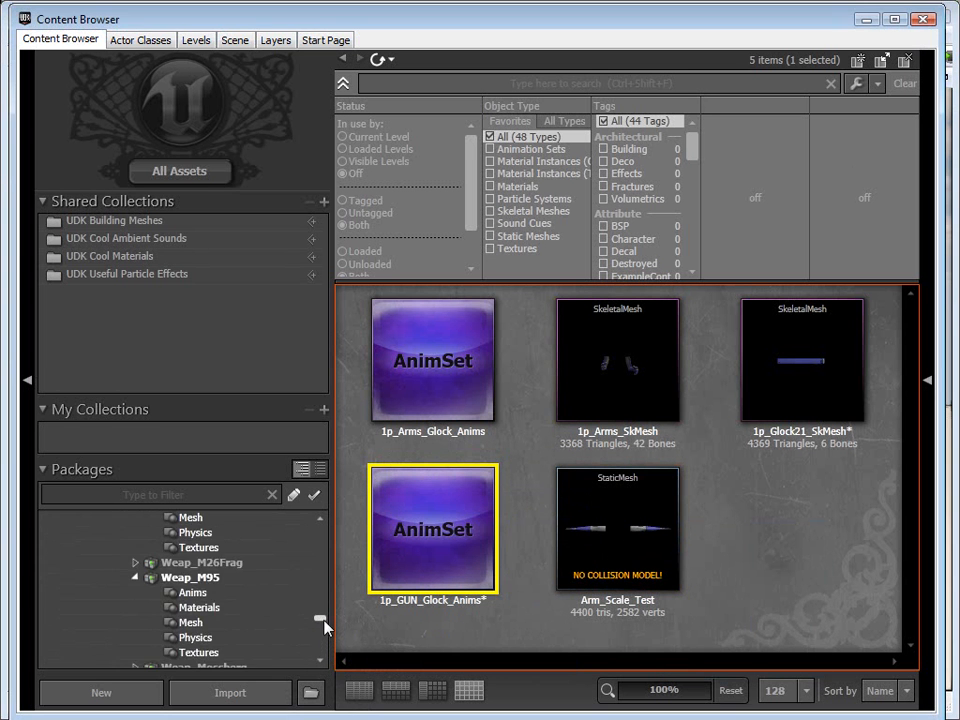
scroll(205, 578, "up", 1)
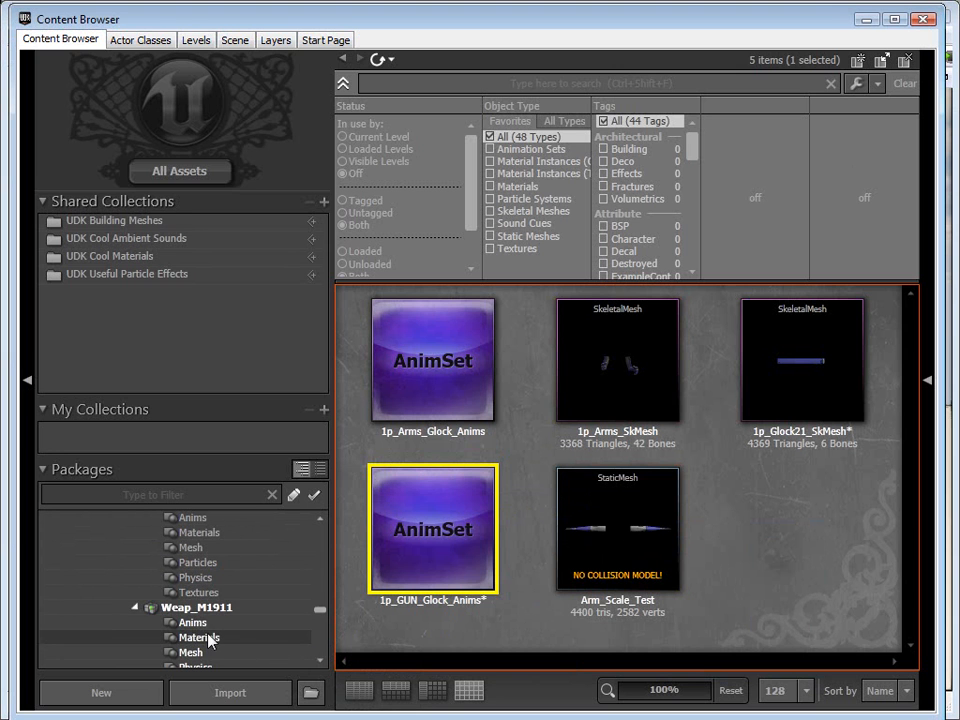
left_click(929, 21)
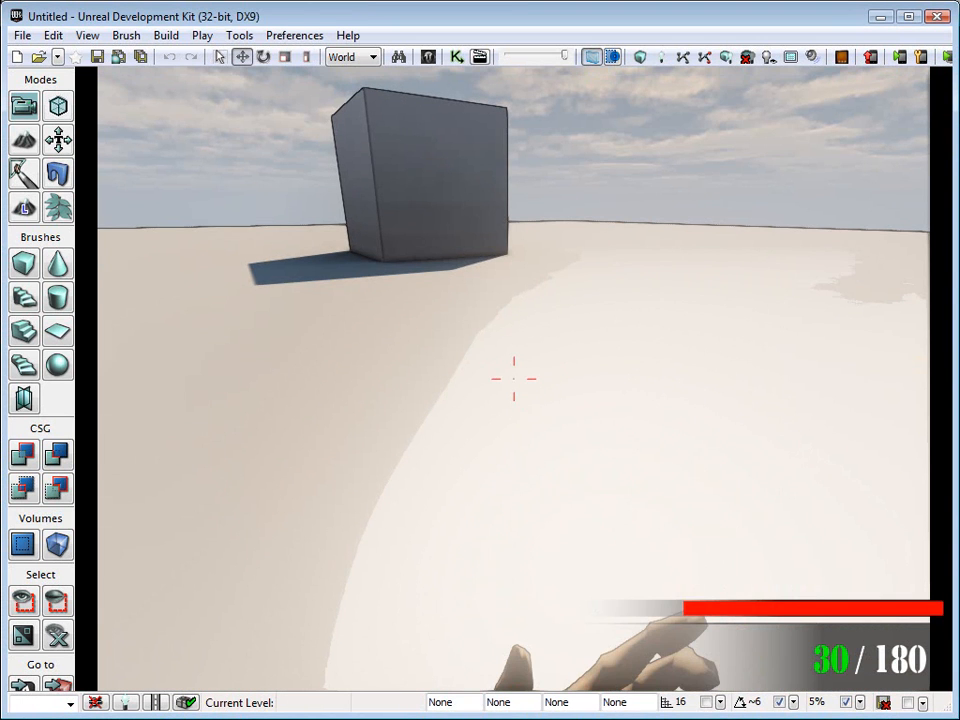
key("2")
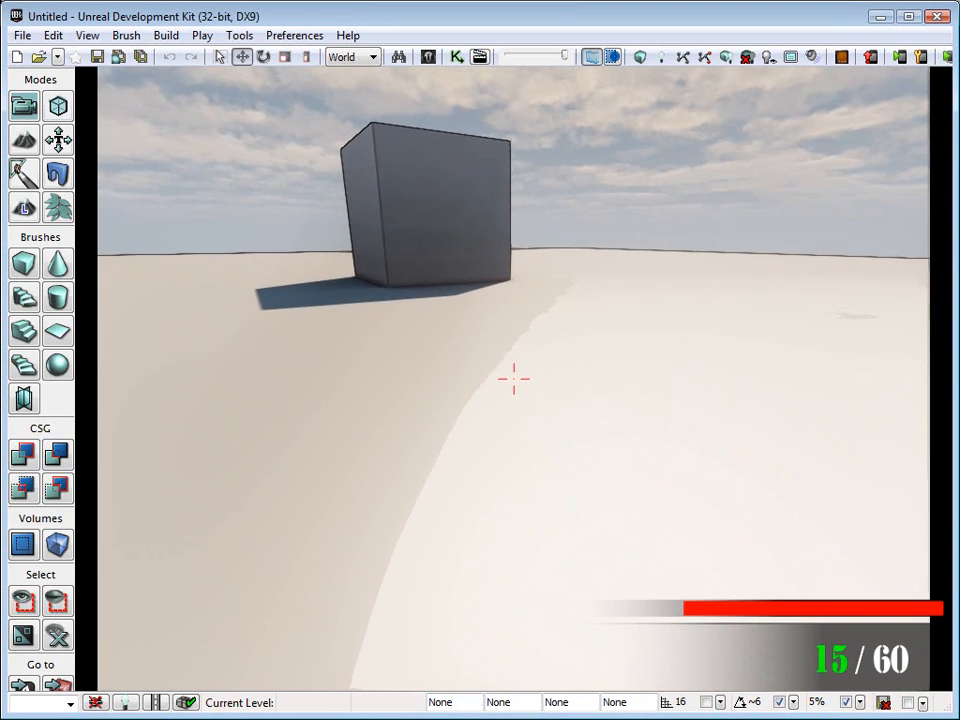
key("w")
key("w")
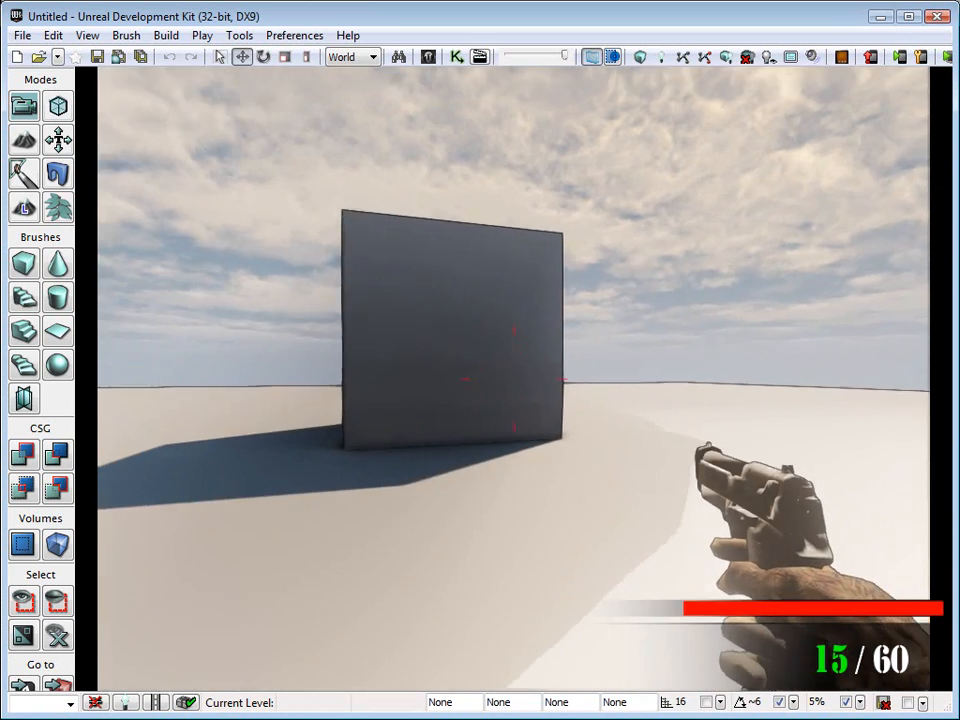
Step: Fire the pistol several times at the block, first aiming down the sights and again from the hip, to compare the animations
right_click(514, 379)
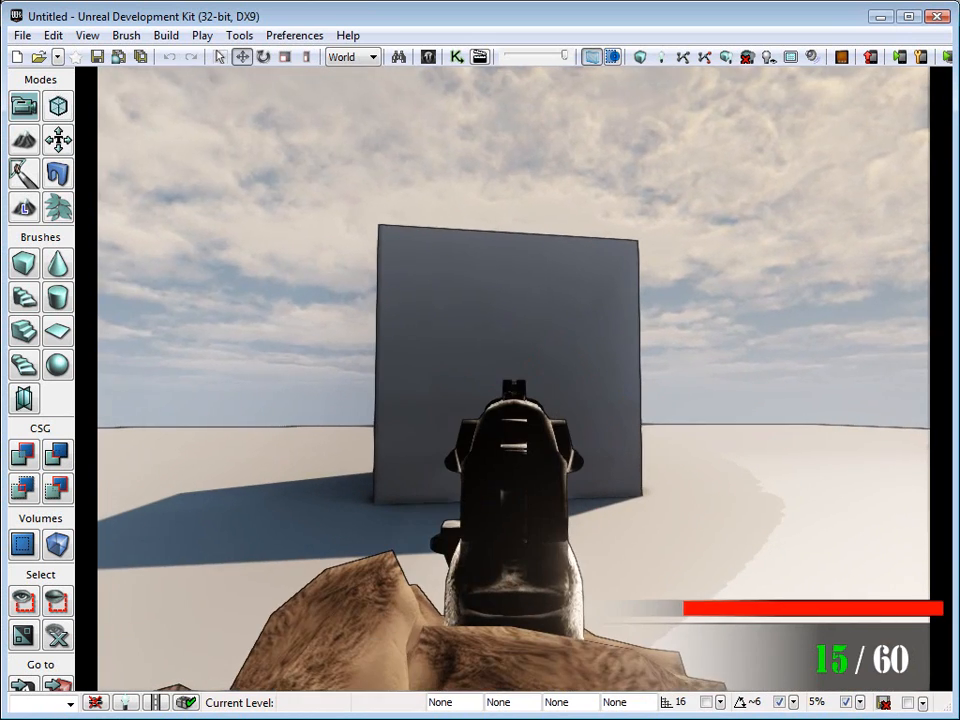
left_click(514, 379)
left_click(514, 379)
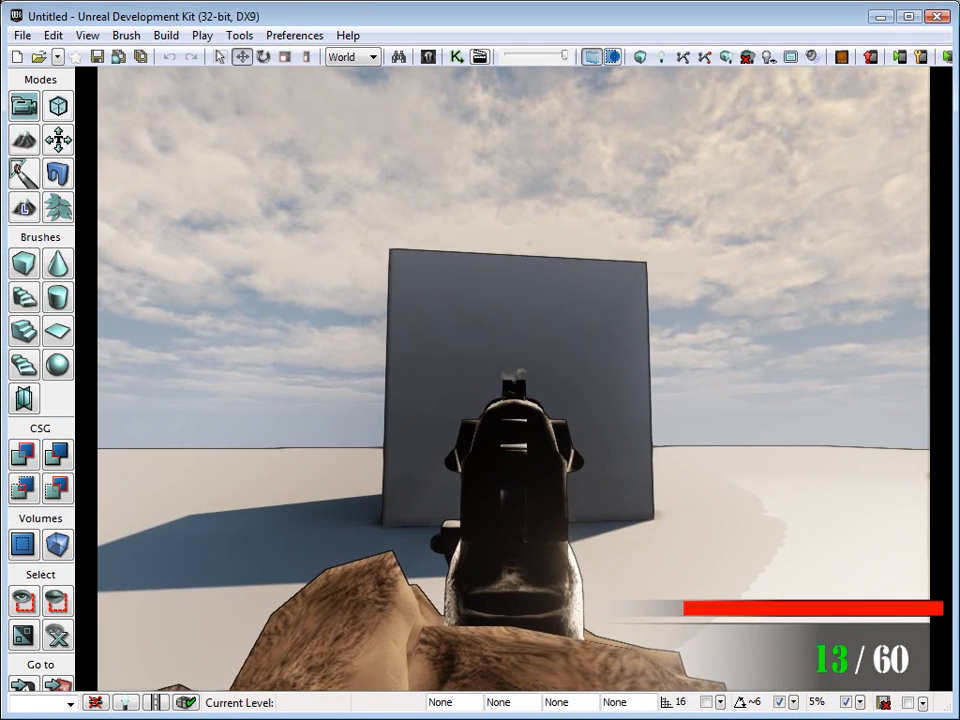
left_click(514, 379)
left_click(514, 379)
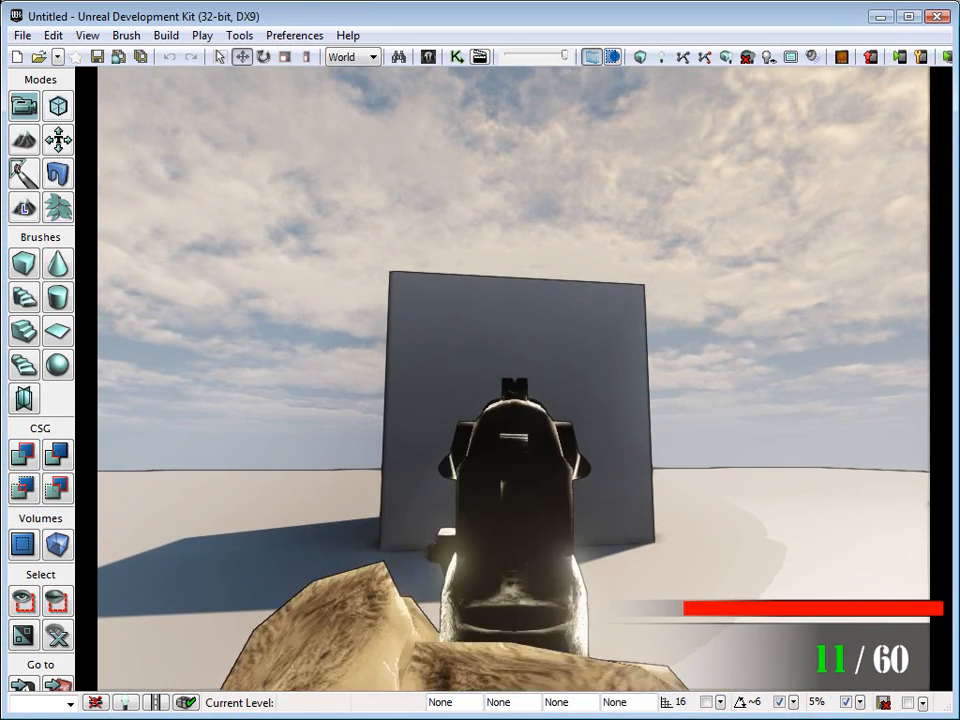
left_click(514, 379)
right_click(514, 379)
left_click(514, 379)
left_click(514, 379)
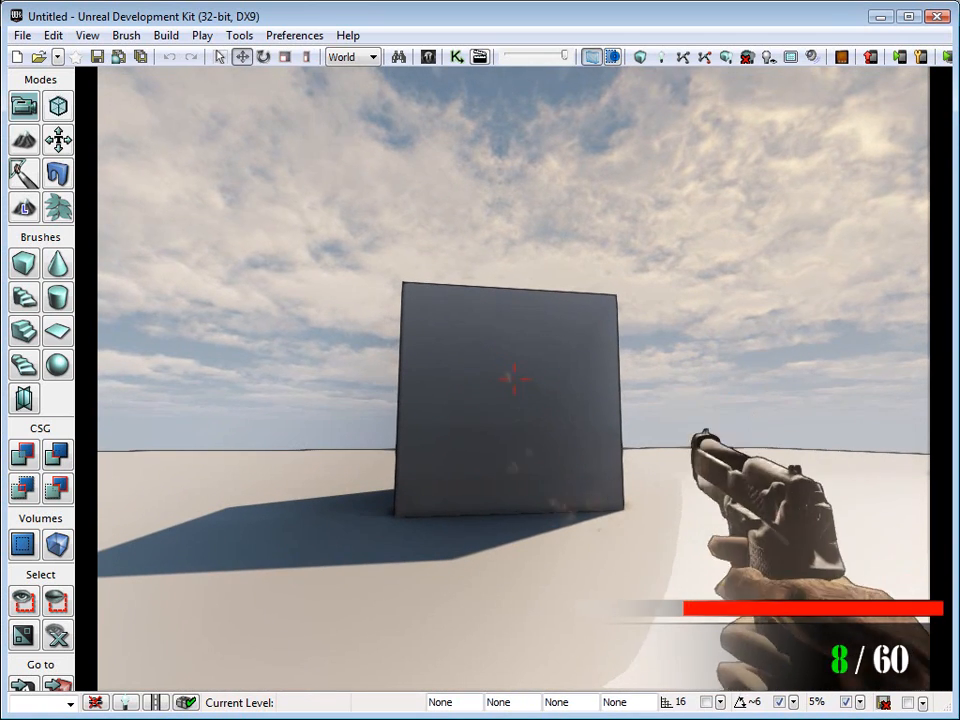
Step: Run past the block to view the movement animations, switch between the two pistols to view their equip animations, and end the play test
key("w")
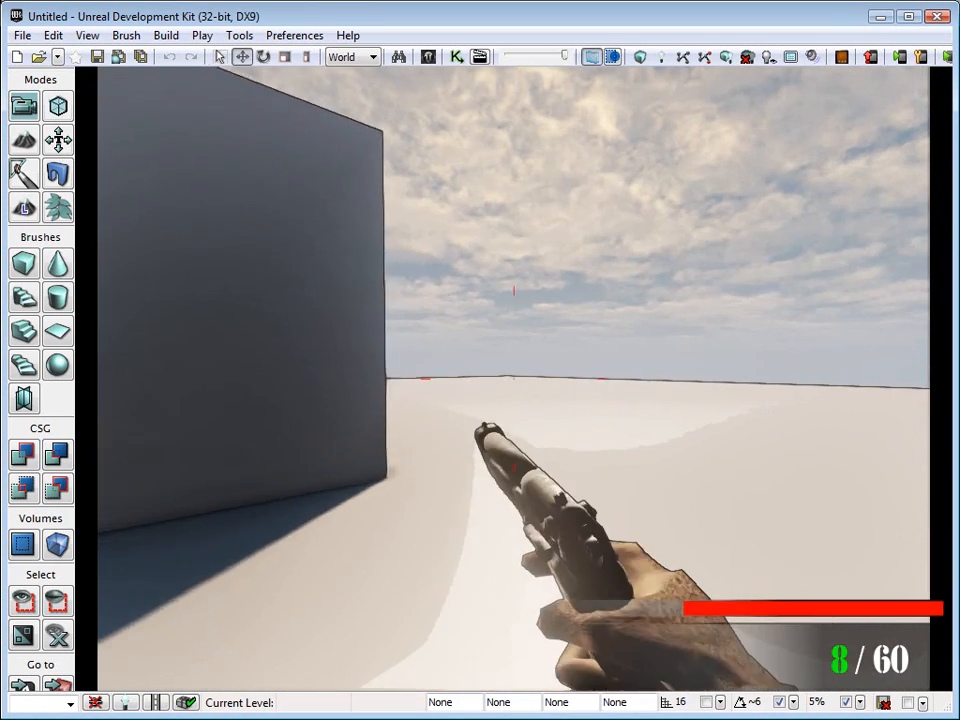
key("w")
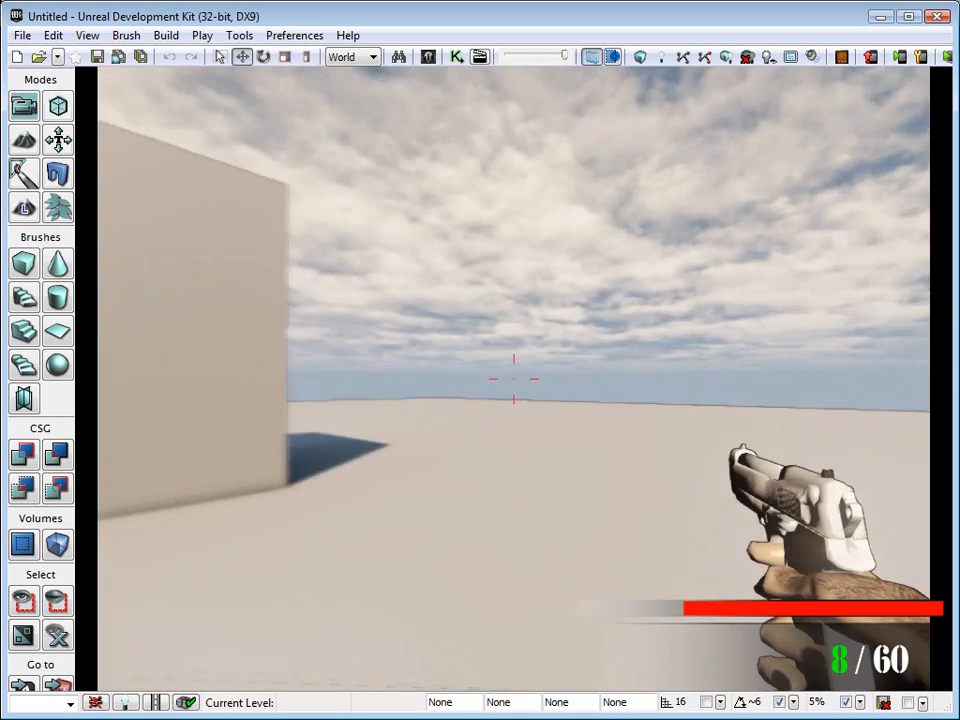
key("w")
key("2")
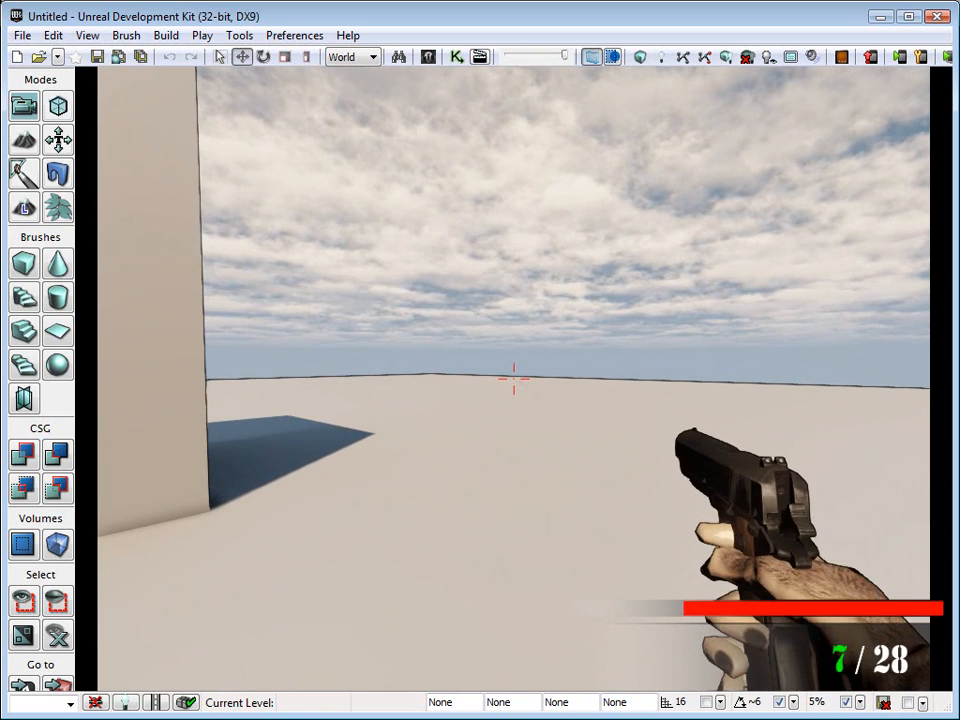
key("1")
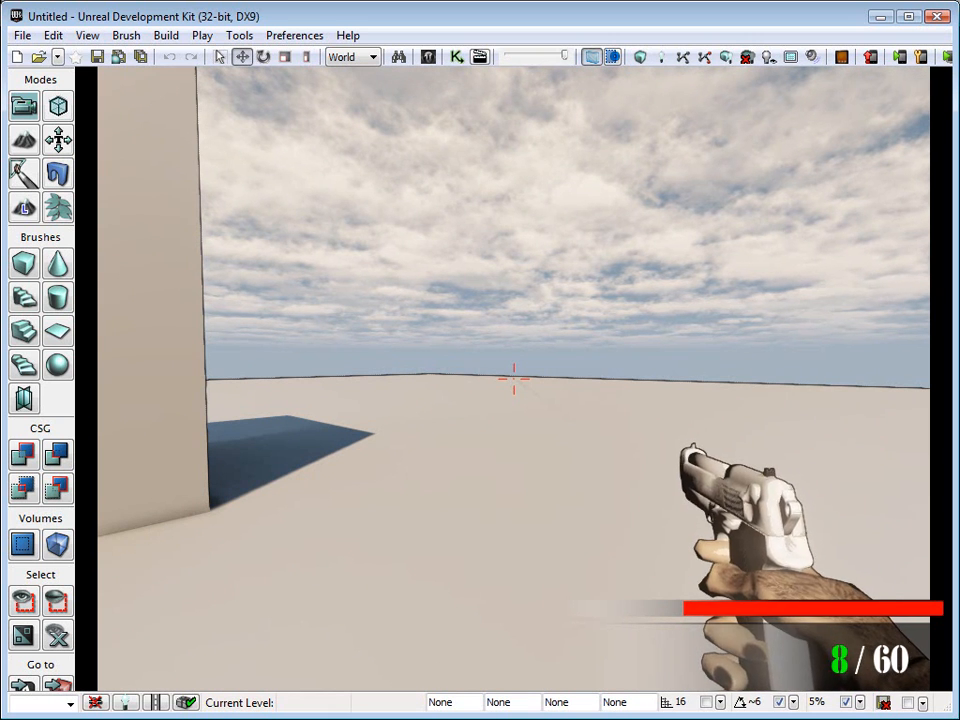
key("2")
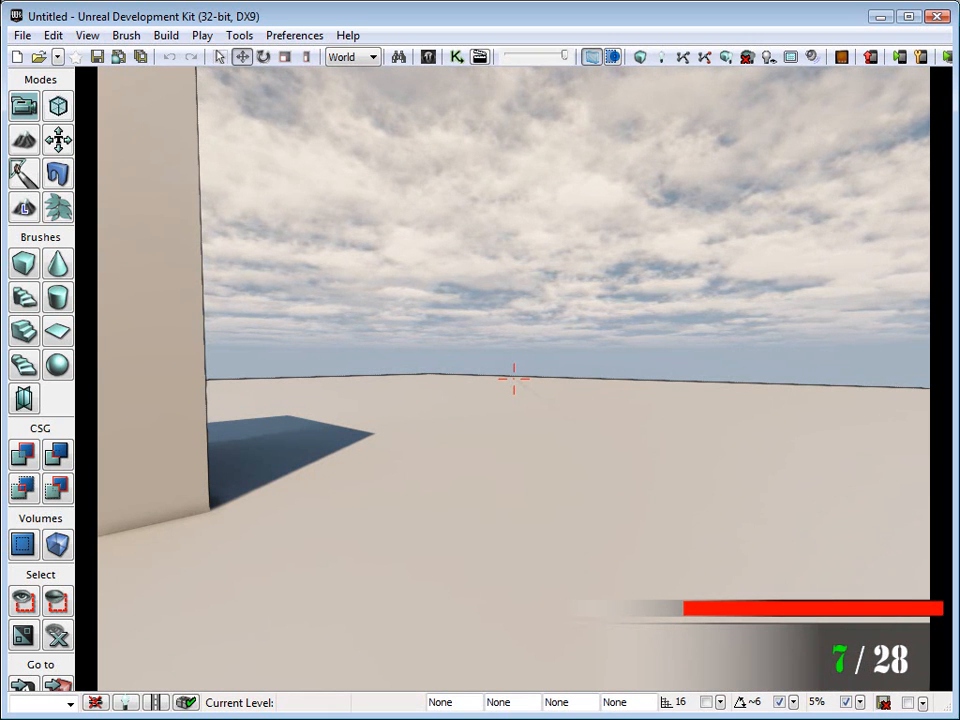
key("Escape")
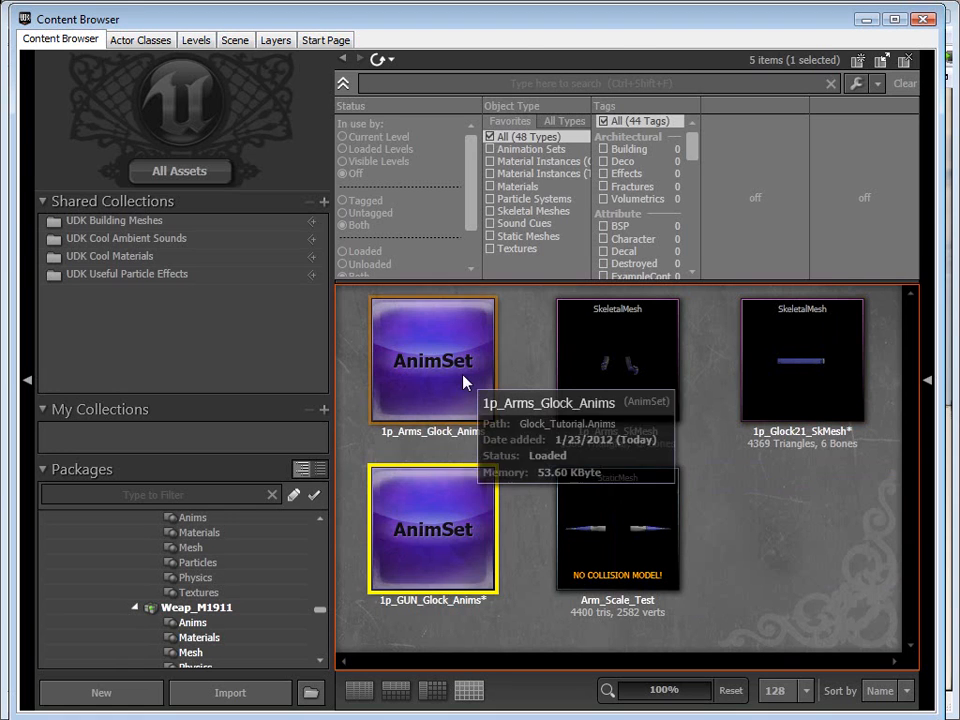
Step: Open 1p_Arms_Glock_Anims, scrub through the arms' 1p_Equip sequence from a closer angle, and close the AnimSet Editor
double_click(451, 368)
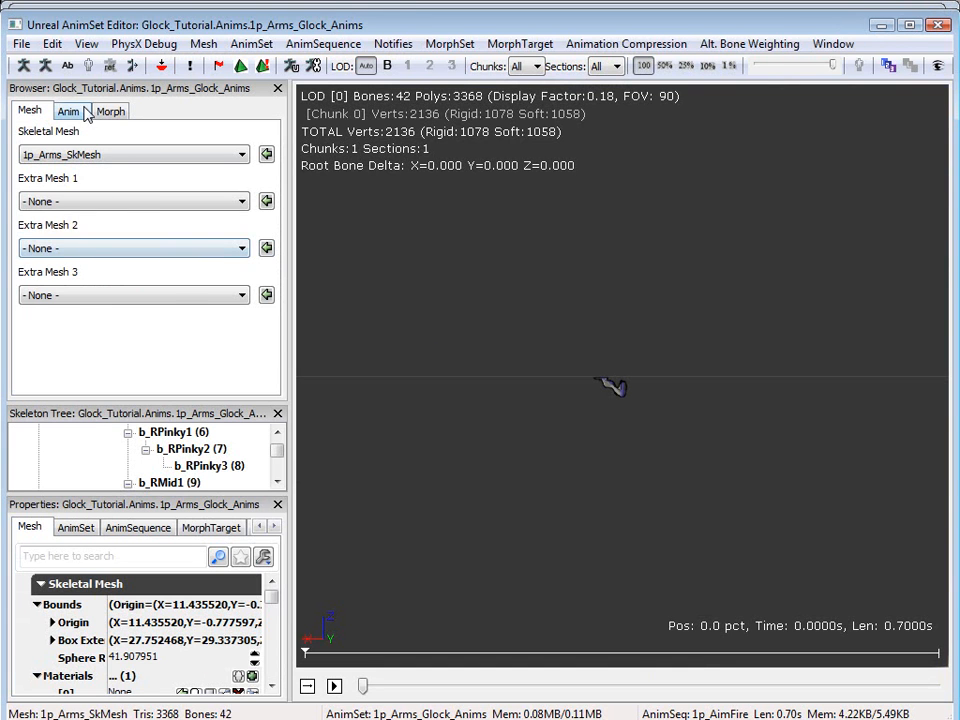
left_click(68, 111)
left_click(60, 259)
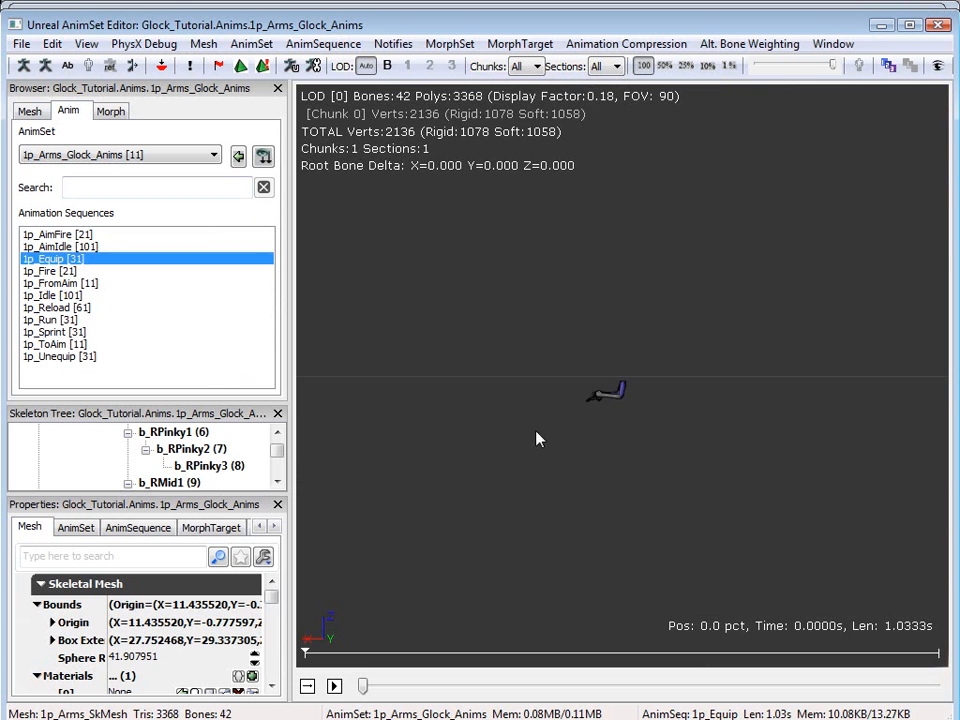
left_click_drag(560, 480, 560, 380)
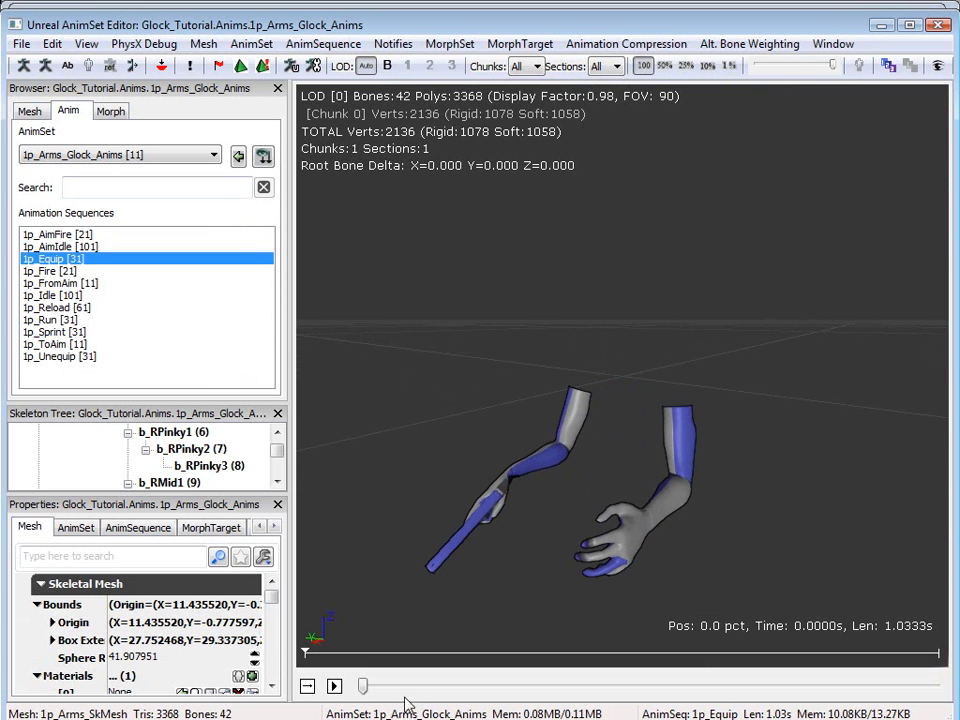
left_click_drag(362, 688, 938, 688)
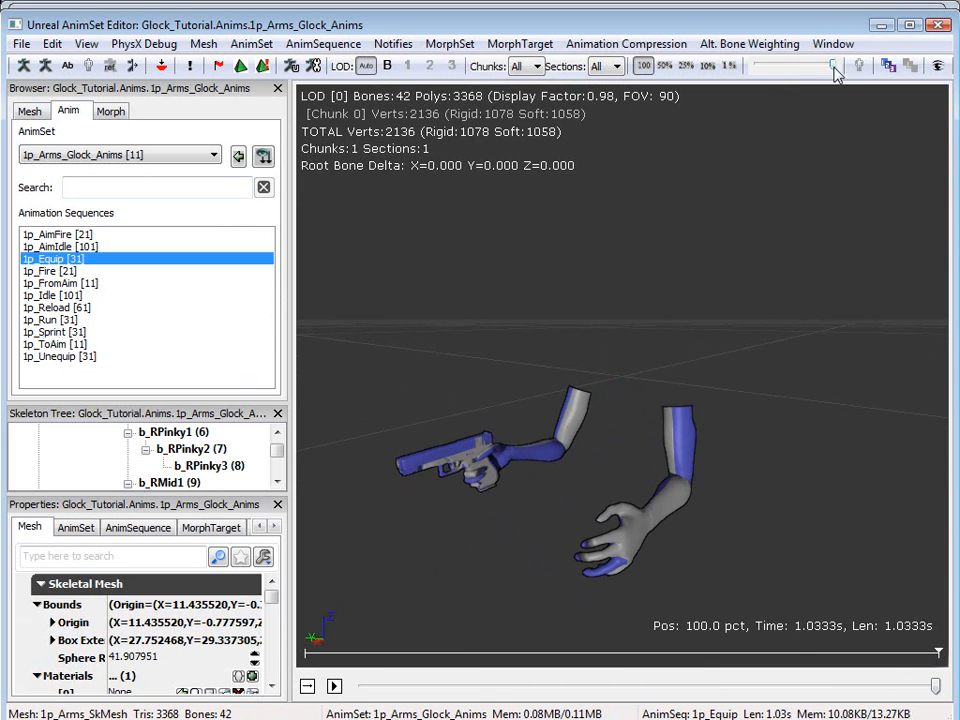
left_click(937, 25)
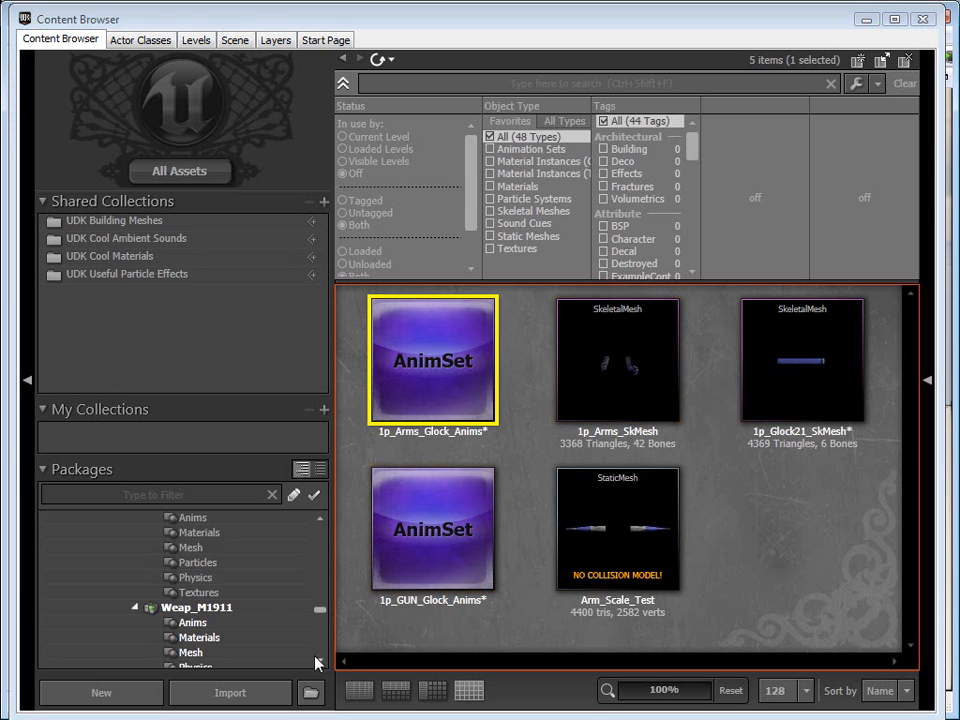
Step: Save the Glock_Tutorial package and clear the asset selection
scroll(316, 661, "down", 6)
scroll(322, 666, "down", 2)
right_click(211, 623)
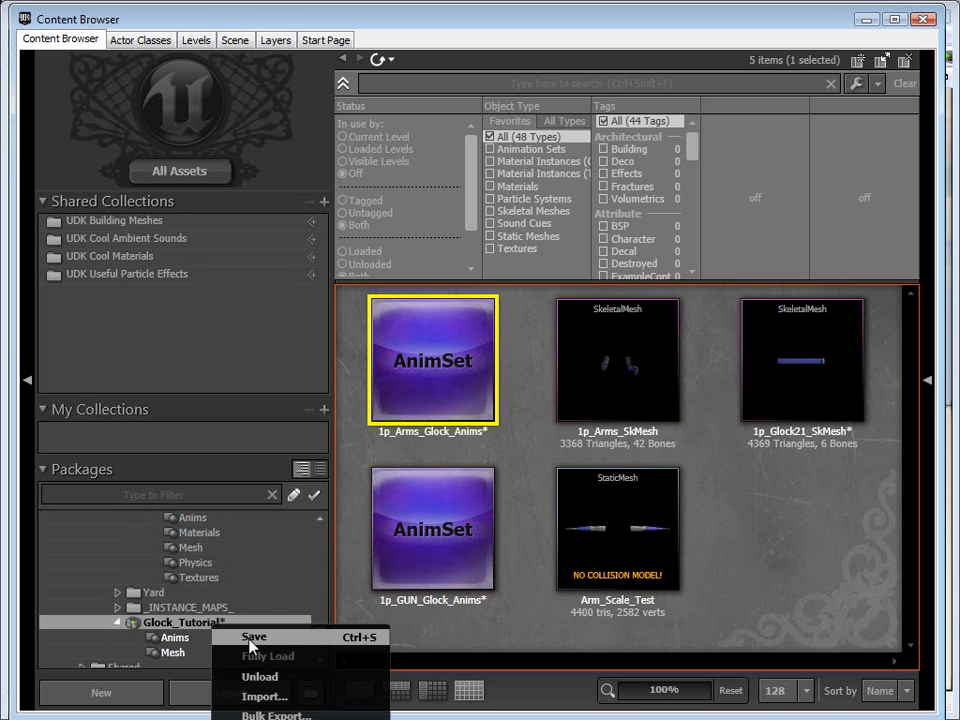
left_click(253, 638)
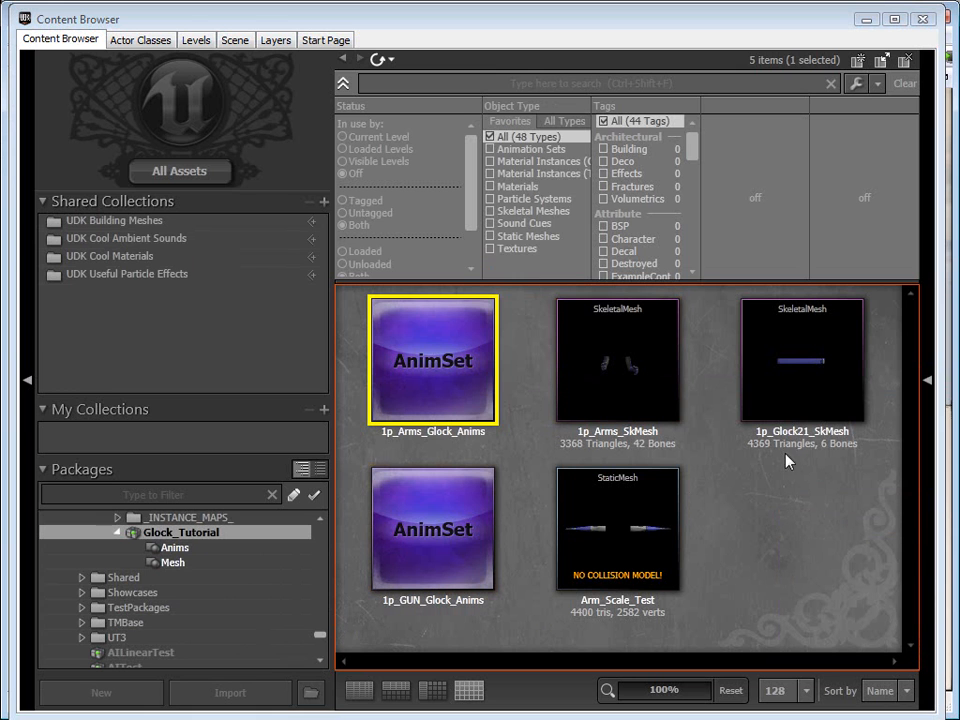
left_click(748, 532)
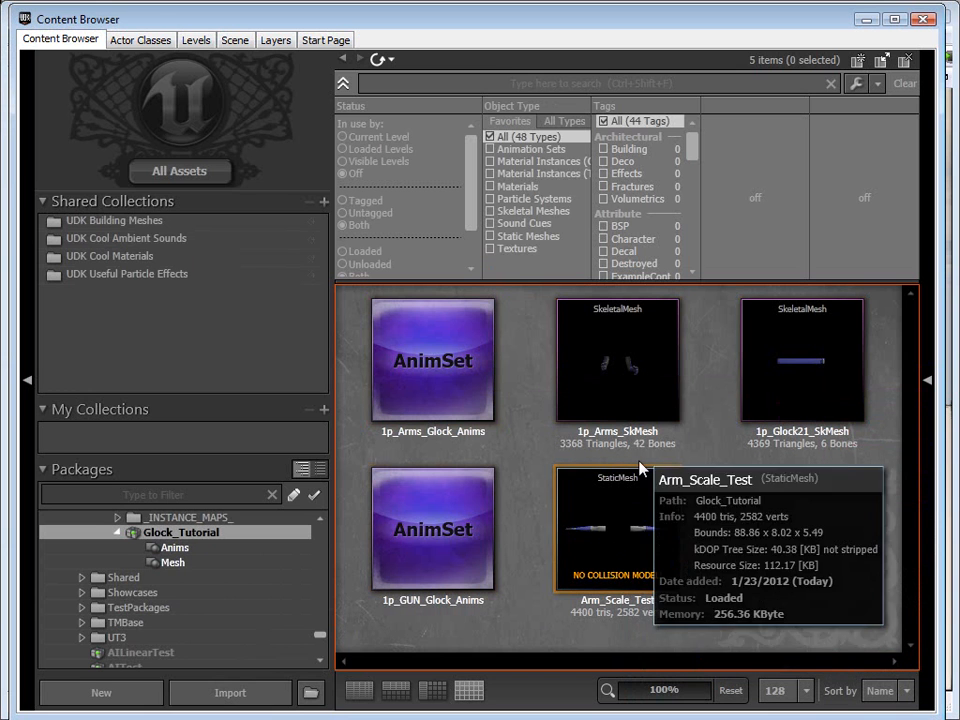
Step: Open the 1p_Glock21_SkMesh skeletal mesh, inspect the gun up close from several angles, and close the AnimSet Editor
left_click(800, 360)
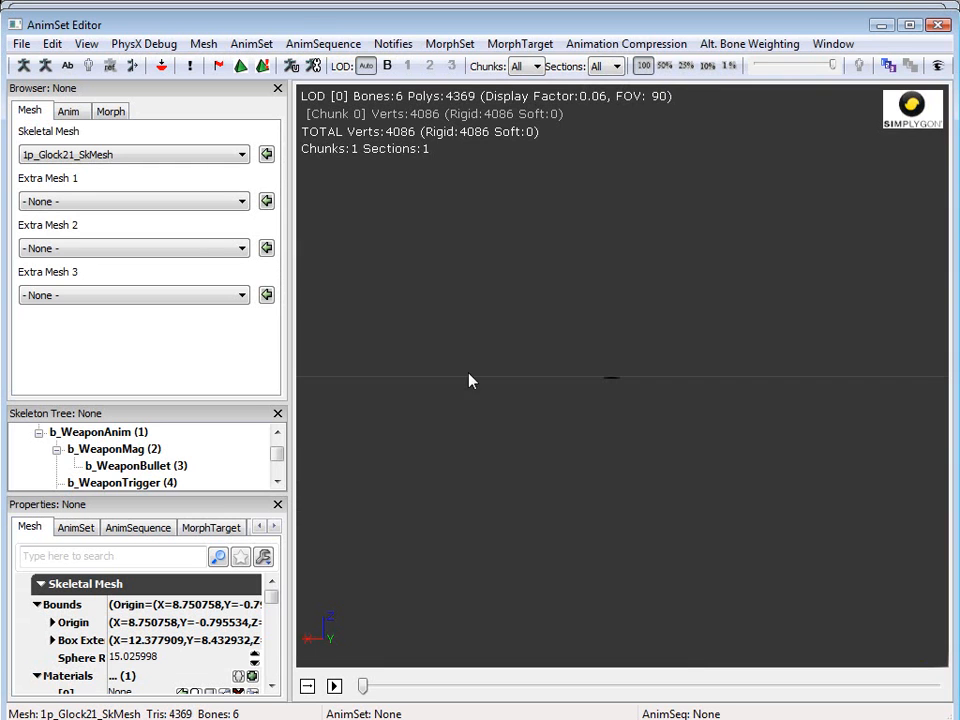
left_click_drag(469, 380, 584, 434)
right_click_drag(584, 434, 584, 505)
left_click_drag(584, 505, 700, 470)
right_click_drag(600, 400, 600, 495)
left_click_drag(600, 495, 782, 120)
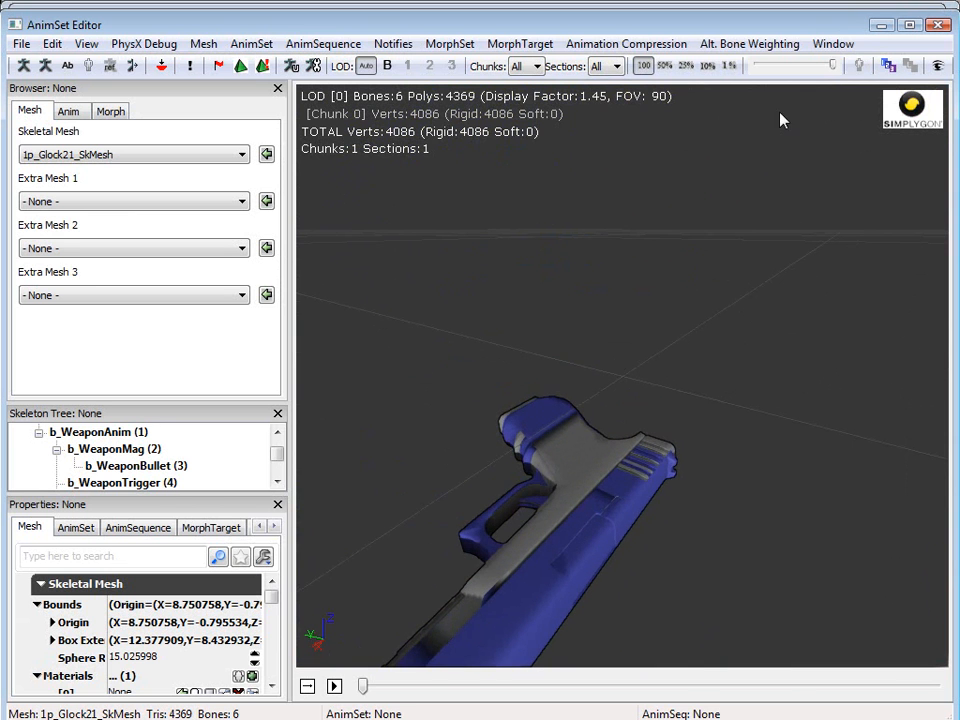
left_click(938, 24)
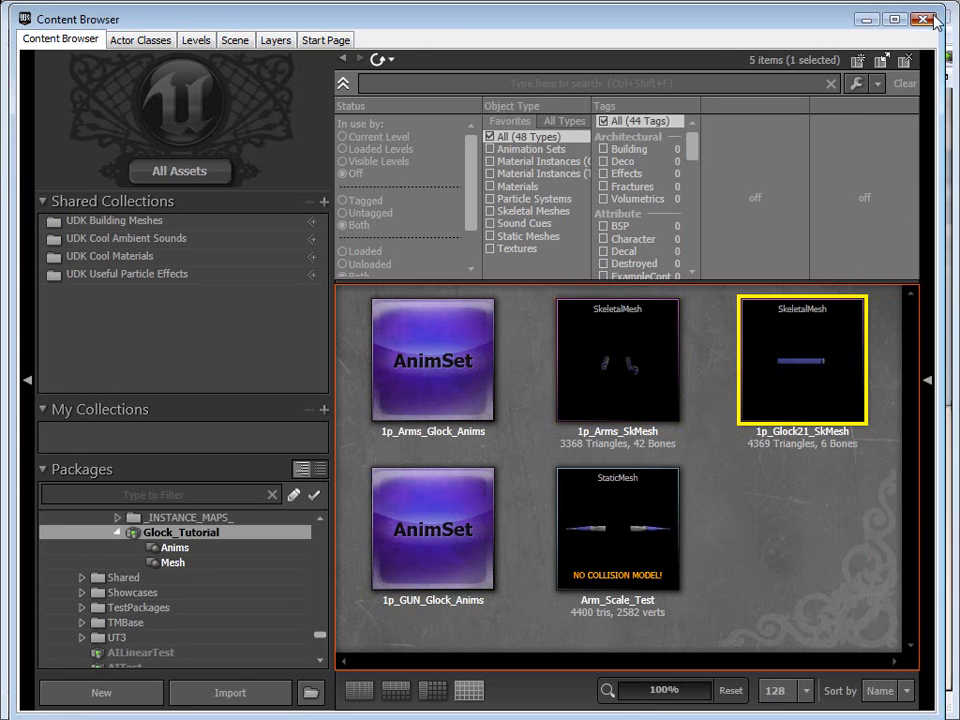
Step: Close the Content Browser, switch to Windows Explorer, and browse the contents of the GLOCK folder inside _EAT3D_TUTORIAL
left_click(928, 18)
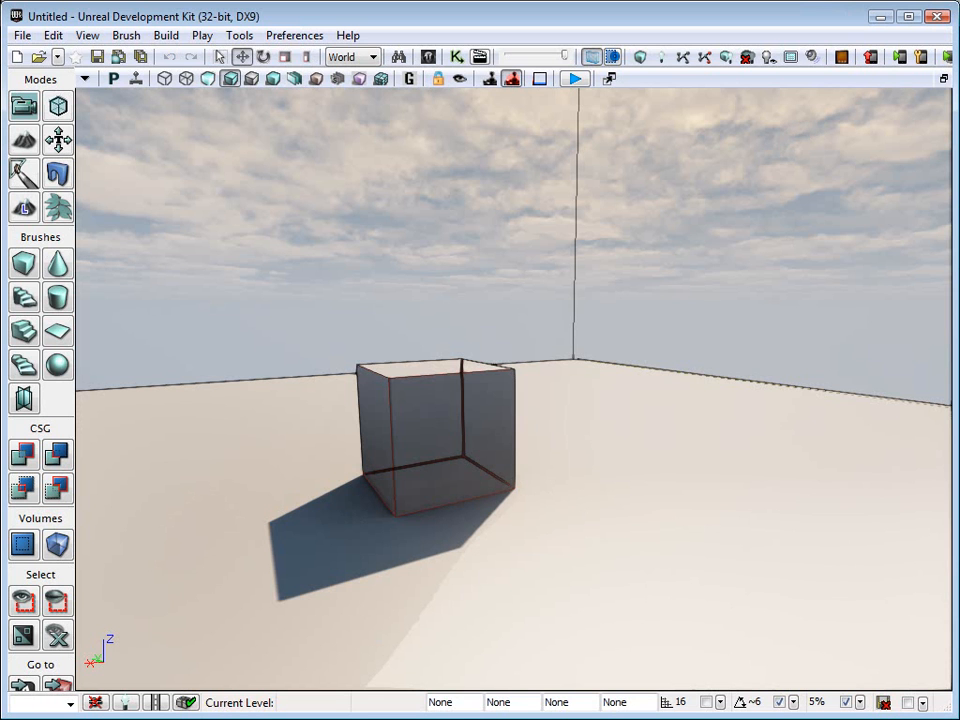
left_click_drag(950, 180, 316, 95)
left_click(270, 282)
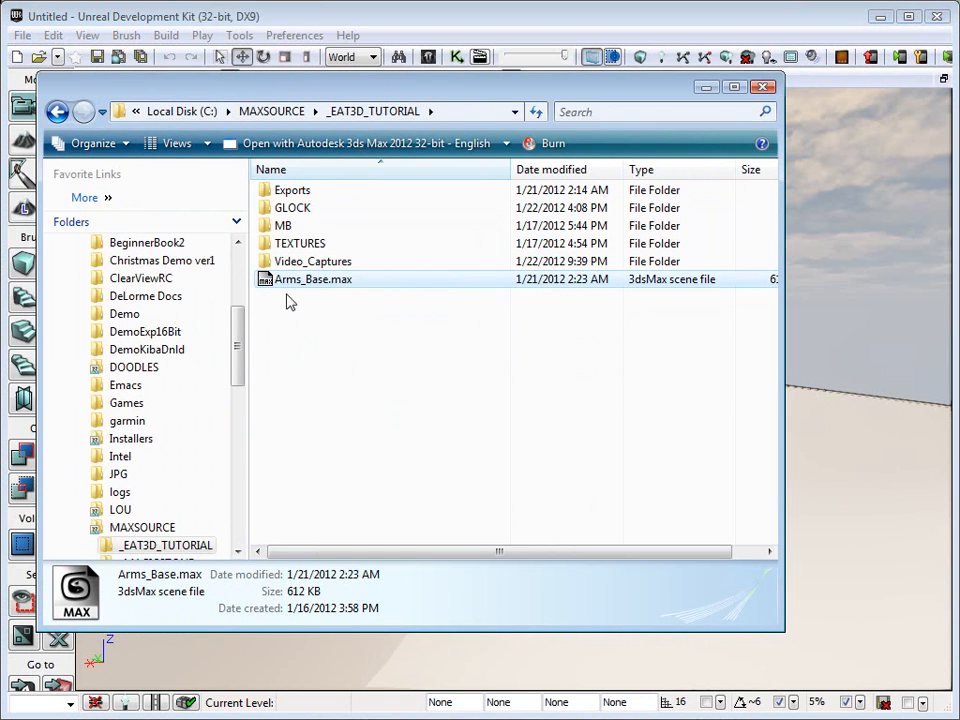
double_click(277, 209)
scroll(527, 448, "down", 3)
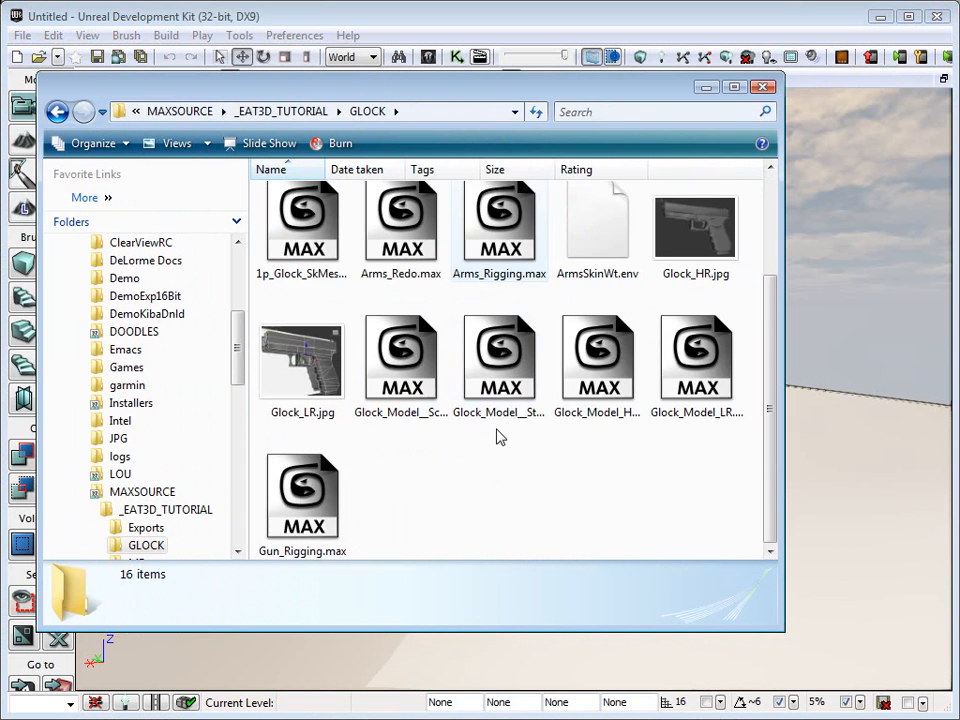
scroll(415, 500, "up", 3)
Step: Widen the GLOCK folder window and show its files in Details view
left_click(655, 268)
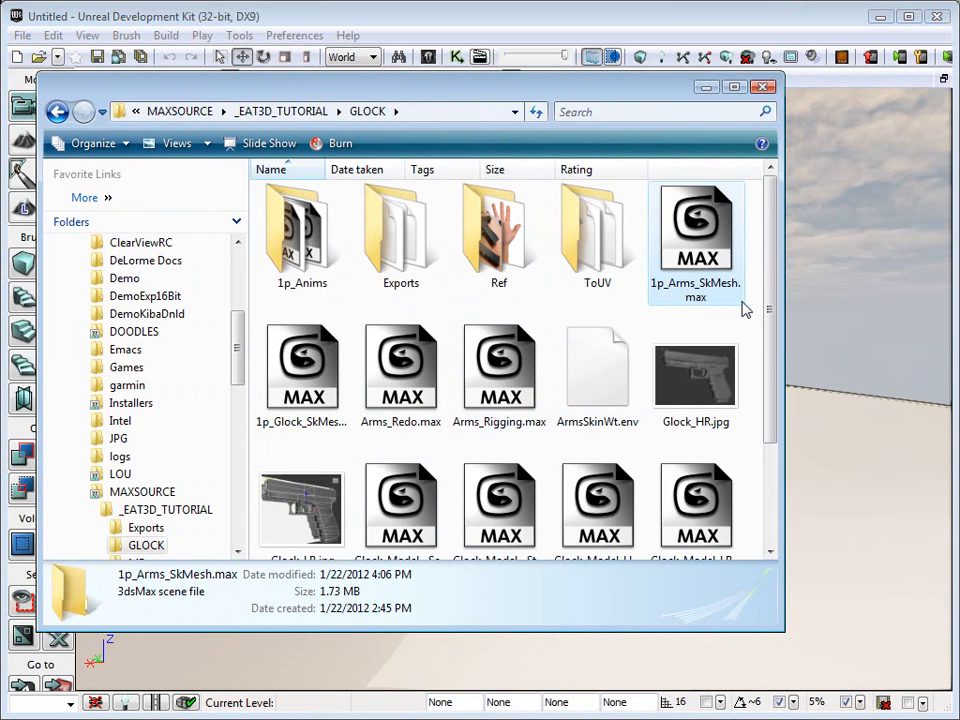
left_click_drag(781, 355, 906, 355)
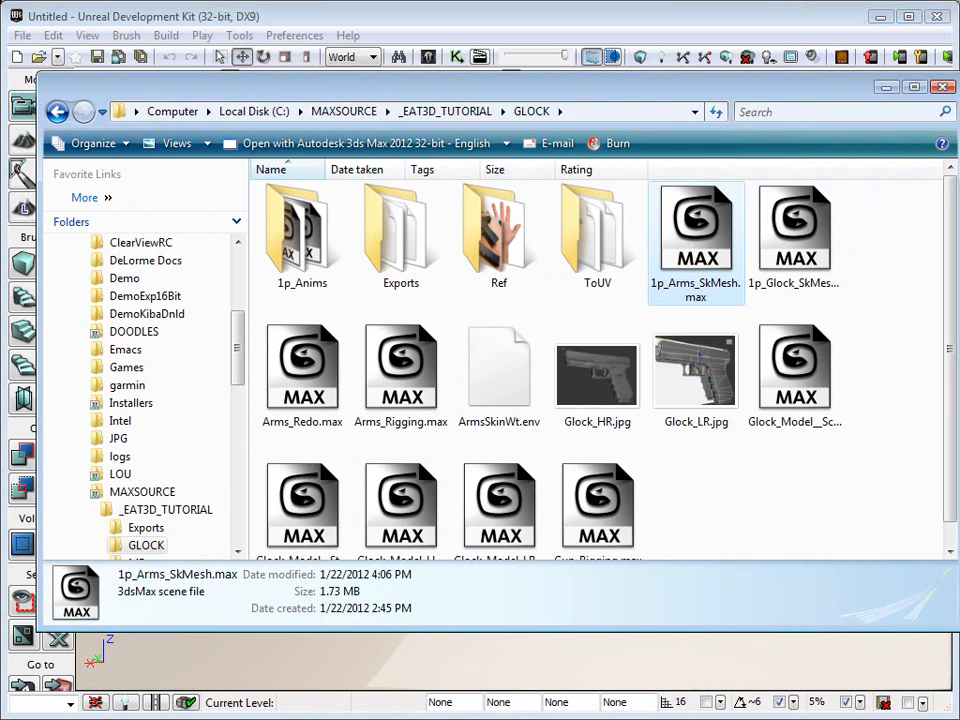
left_click(808, 260)
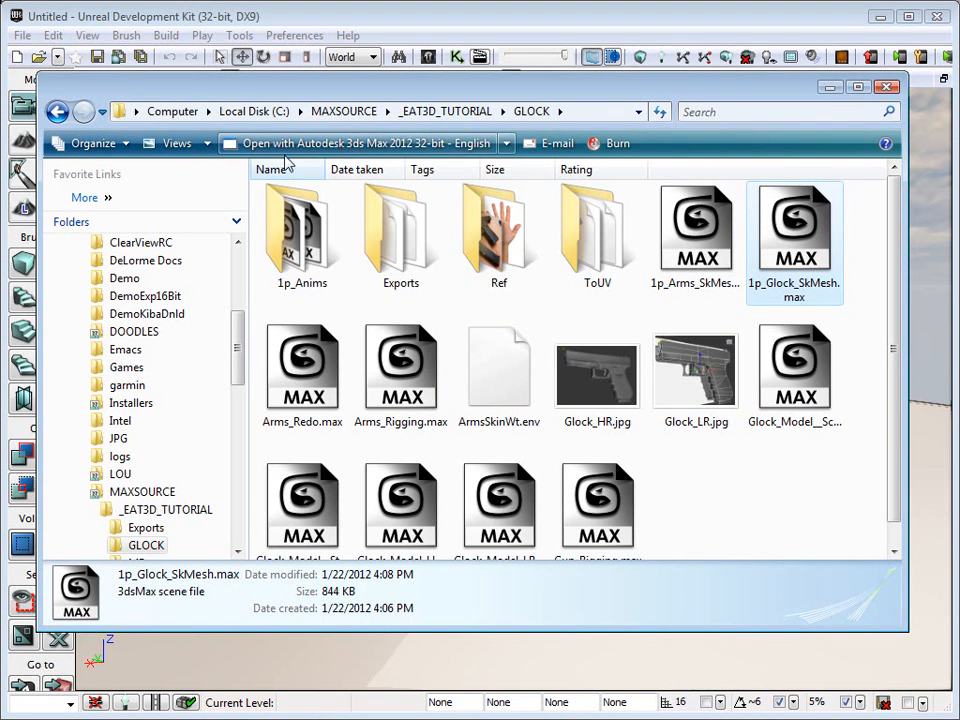
left_click(207, 145)
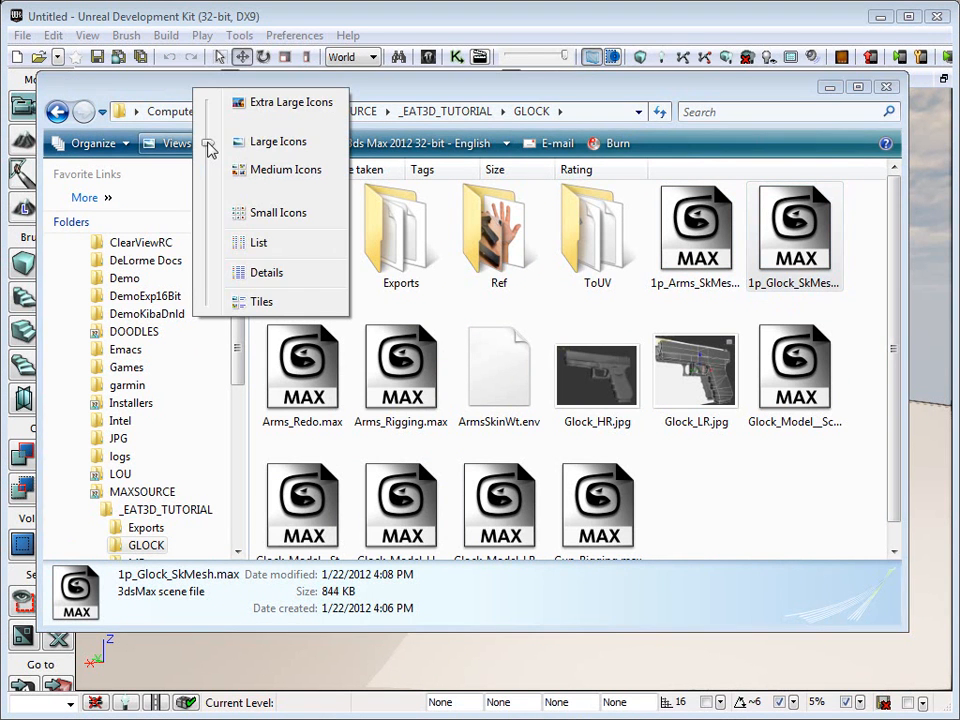
left_click(268, 273)
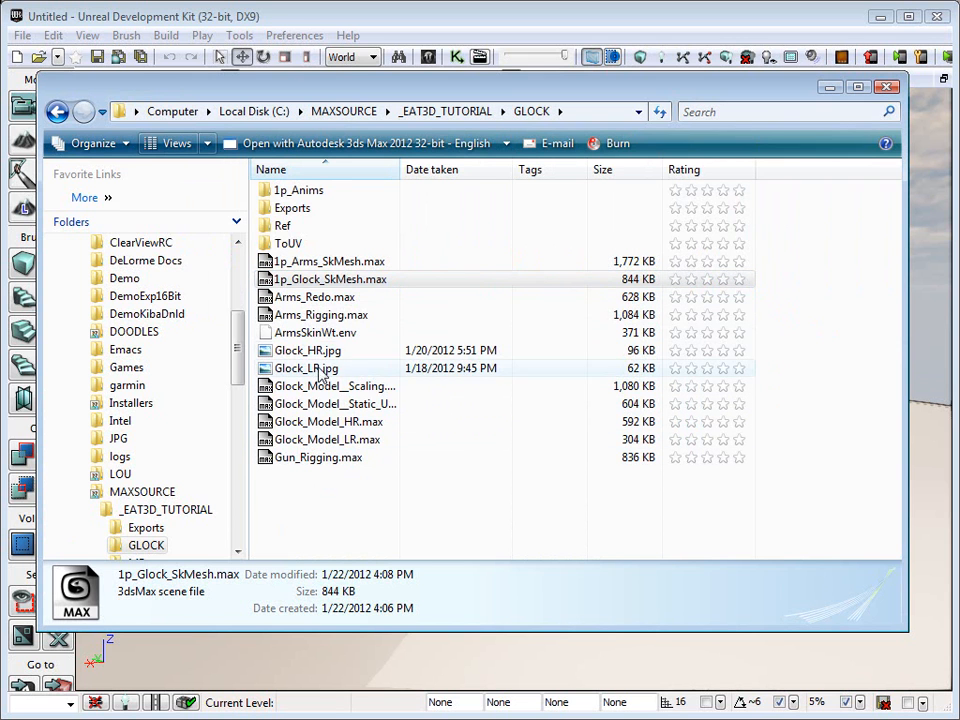
Step: Open the Exports folder inside GLOCK and examine the exported PSA animation and PSK skeletal mesh files for the arms and gun
double_click(285, 208)
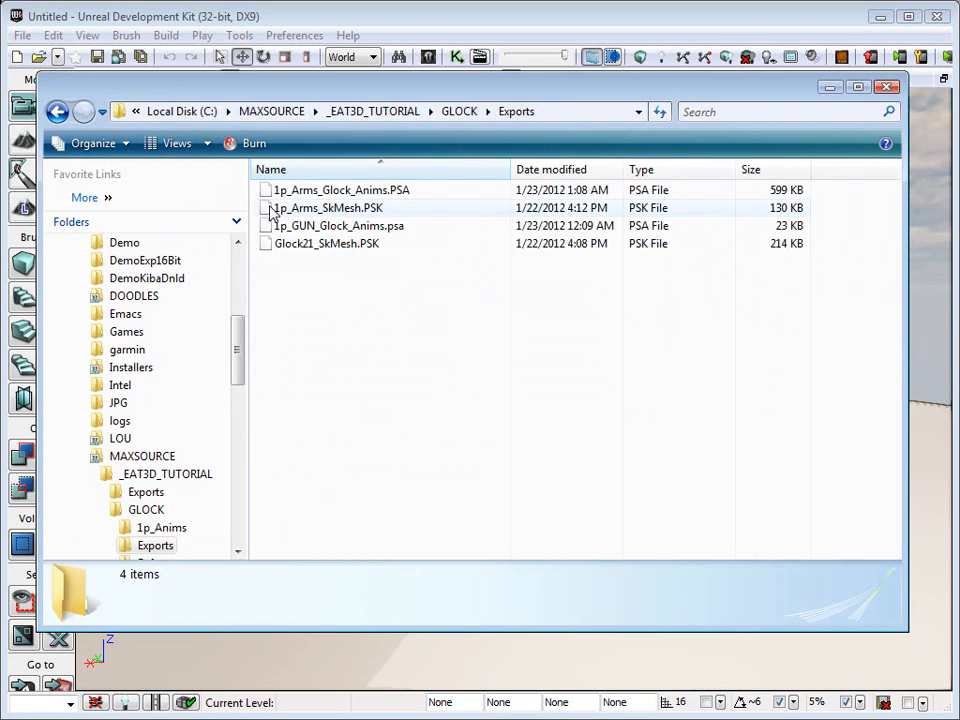
left_click(391, 198)
left_click(375, 227)
left_click(343, 245)
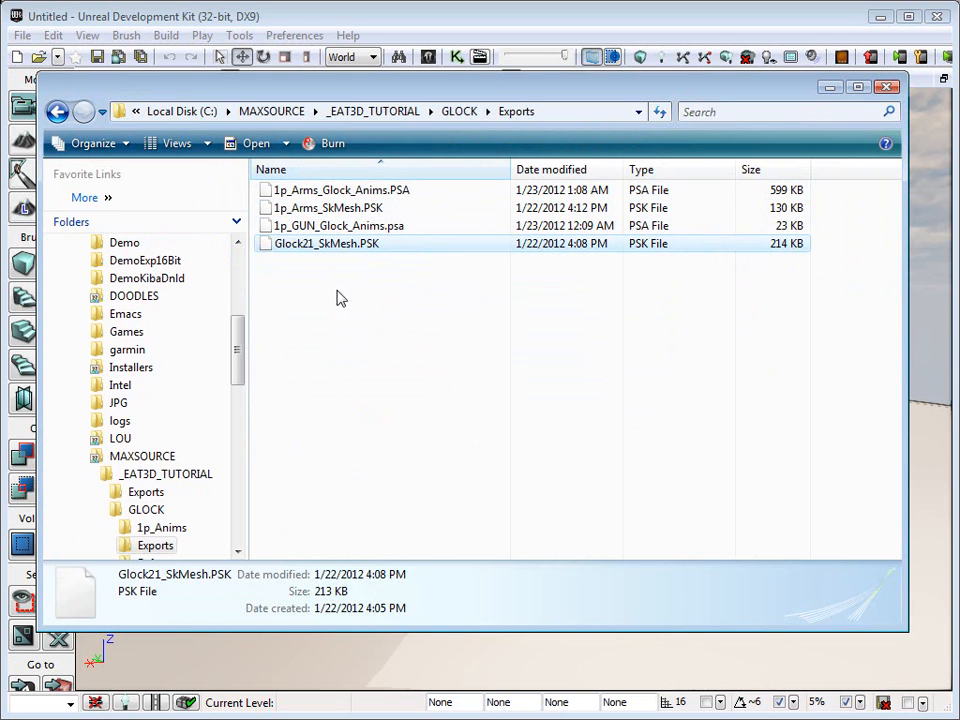
left_click(370, 228)
left_click(318, 244)
left_click(340, 224)
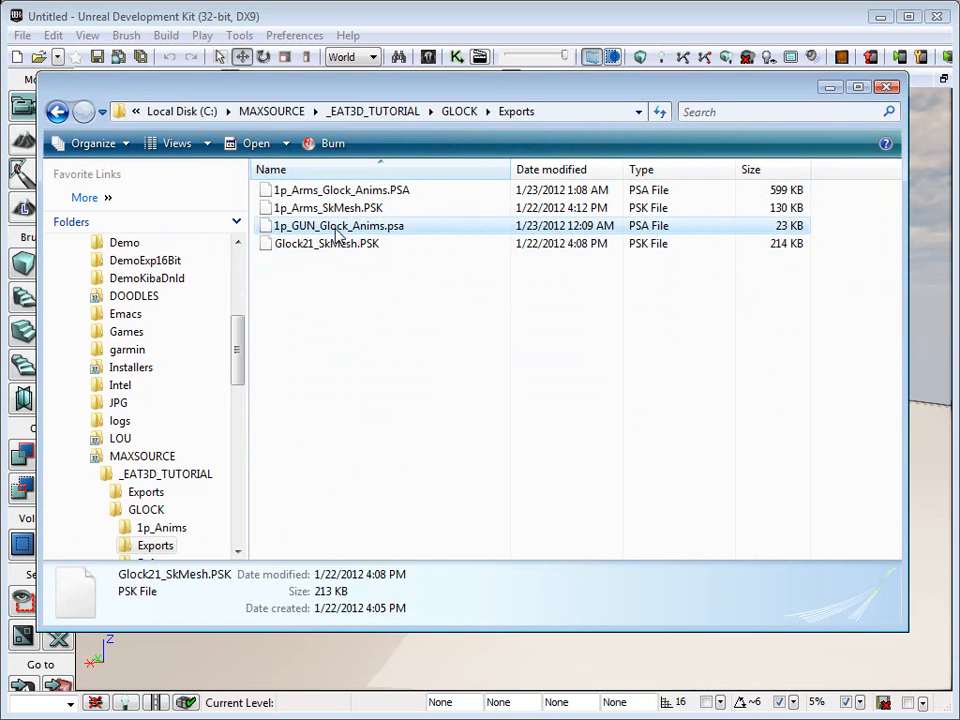
left_click(343, 209)
left_click(364, 190)
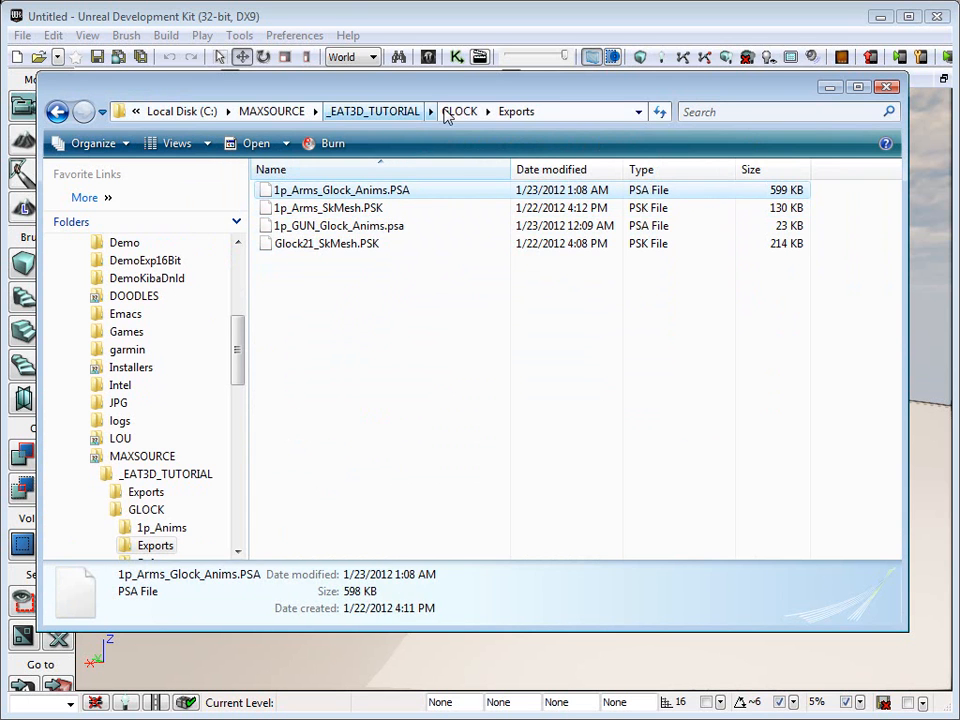
Step: Open GLOCK's 1p_Anims folder, select all the arms and gun animation scene files, and shift the window lower
left_click(462, 112)
double_click(290, 190)
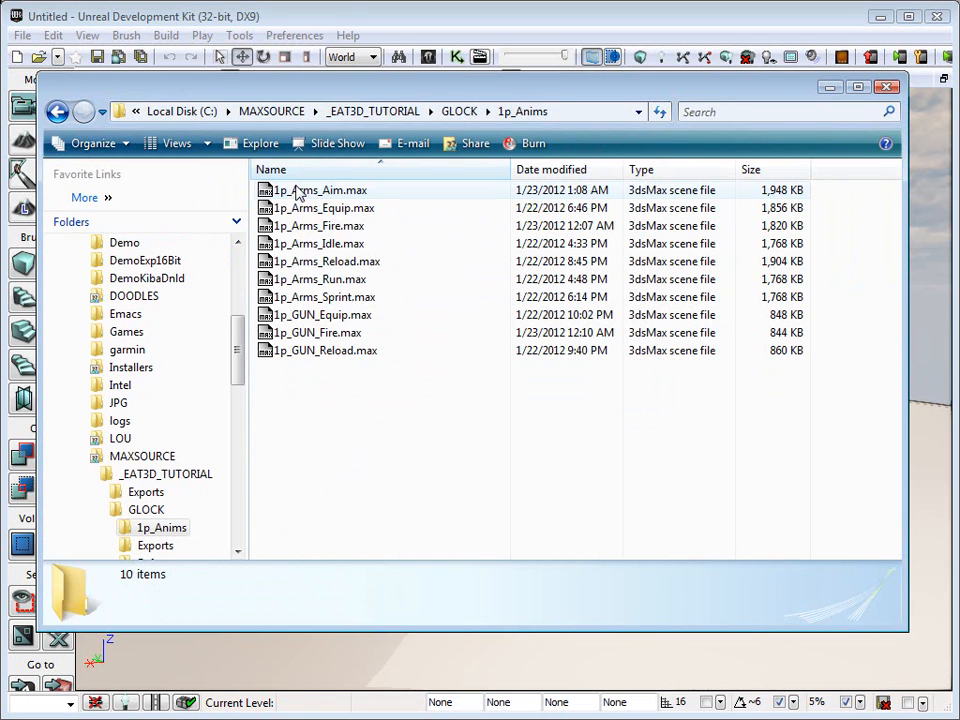
left_click(318, 197)
left_click_drag(345, 382, 262, 180)
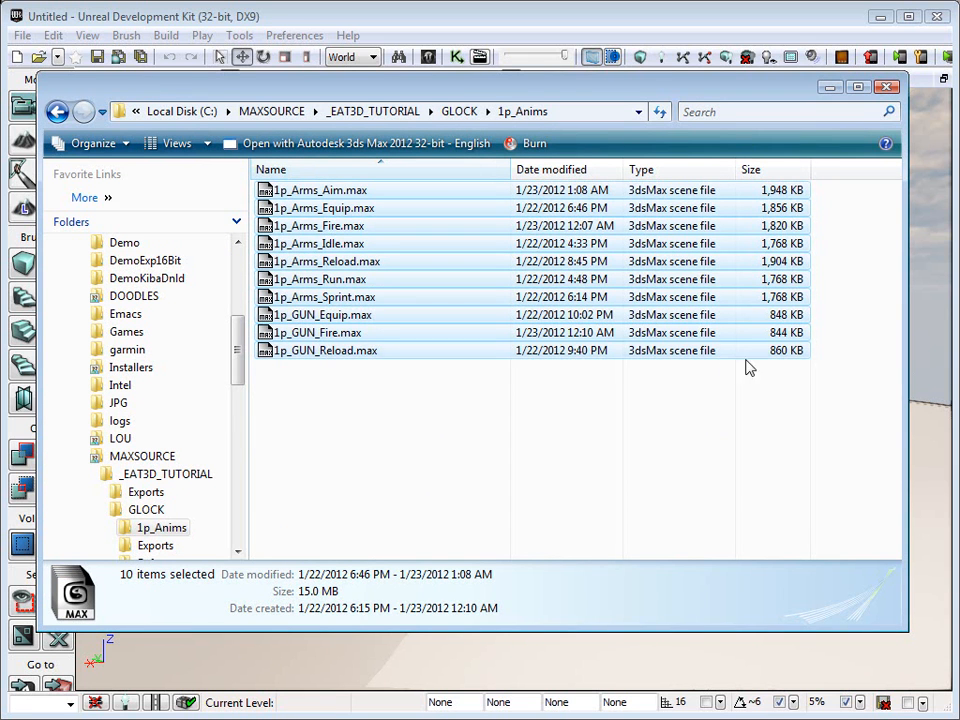
left_click_drag(586, 625, 590, 511)
left_click_drag(423, 89, 417, 198)
Step: Look through the reference images in GLOCK's Ref folder and the OBJ files in its ToUV folder, and return to GLOCK
left_click(452, 222)
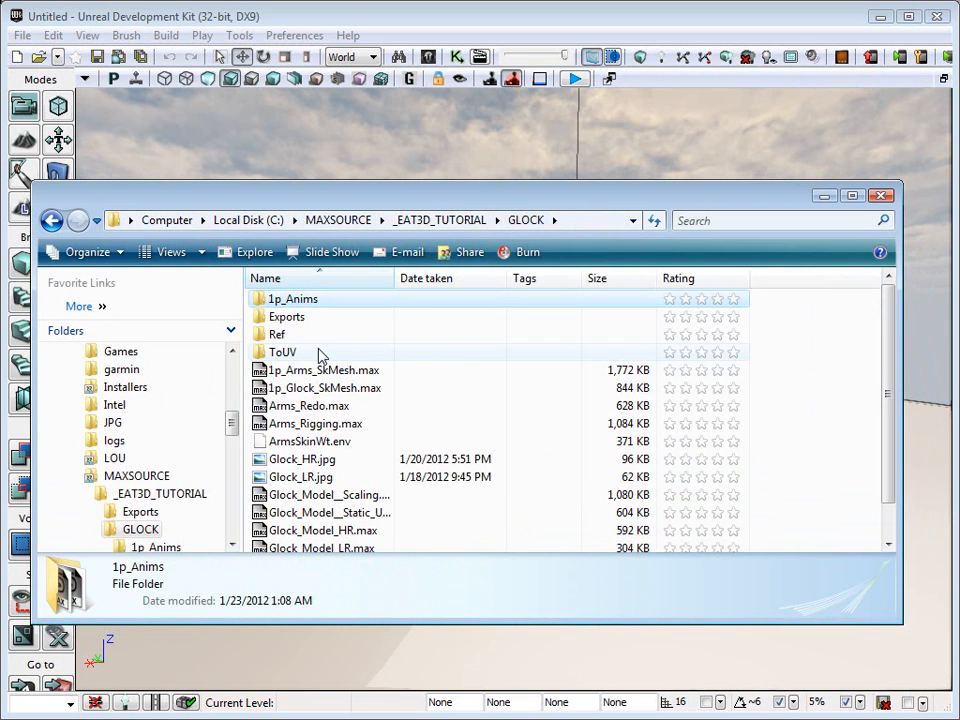
double_click(276, 335)
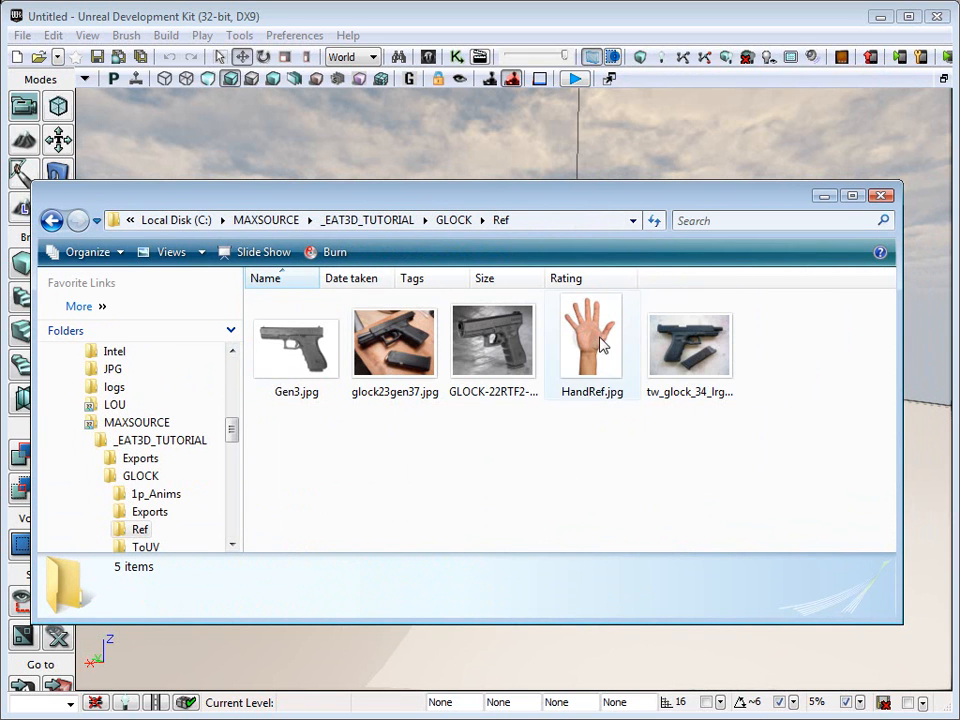
left_click(456, 221)
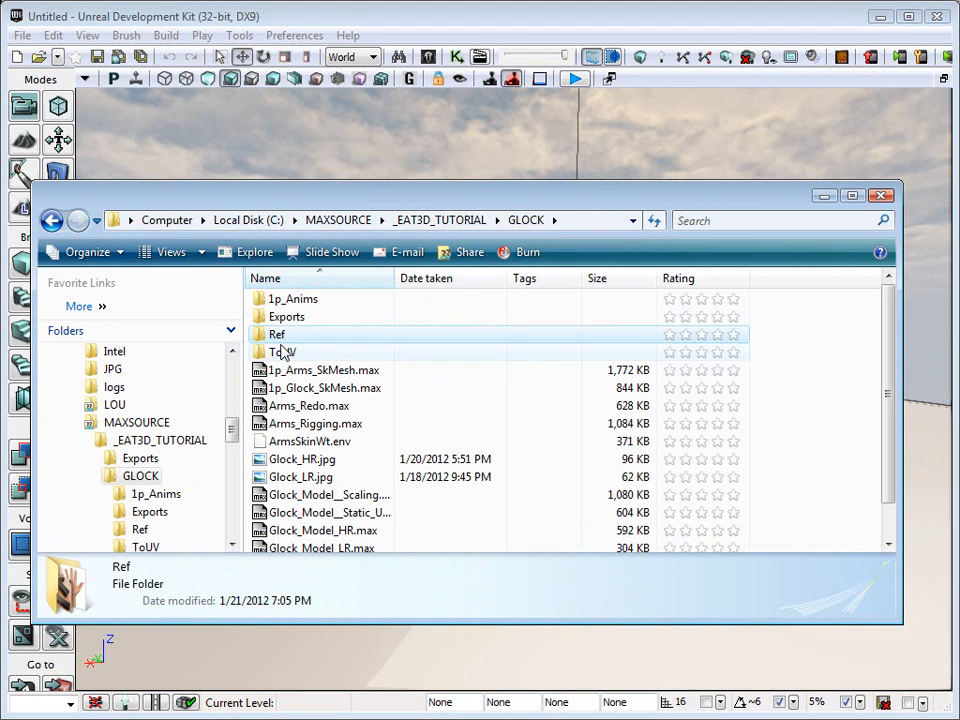
double_click(266, 354)
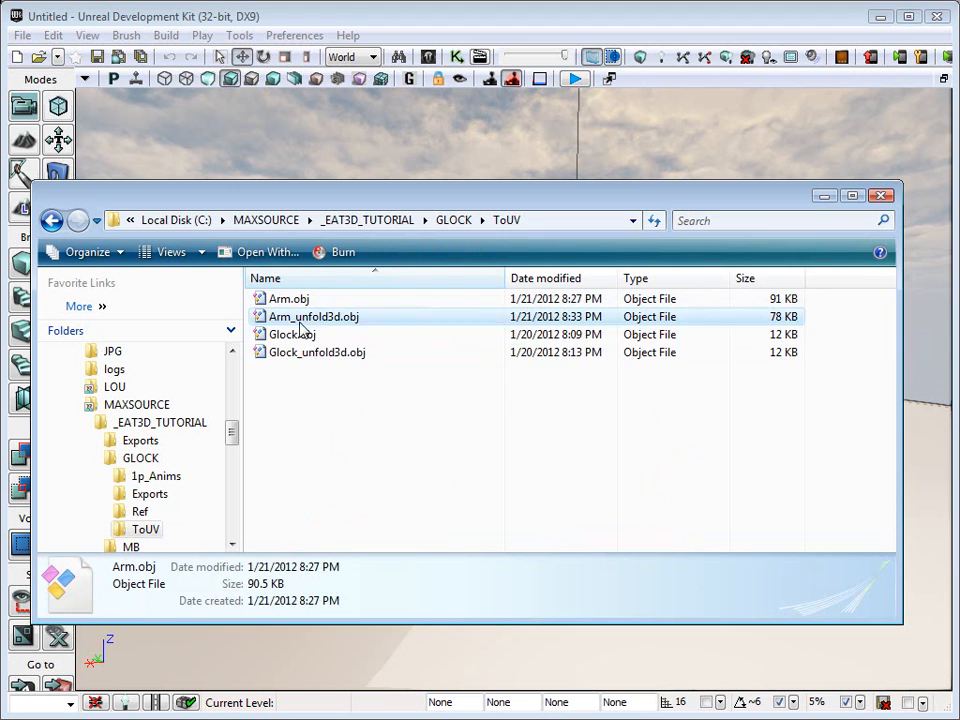
left_click(456, 221)
Step: Widen GLOCK's Name column and go through the skeletal mesh, arm redo, rigging and Glock_Model scene files one by one
left_click_drag(891, 345, 891, 424)
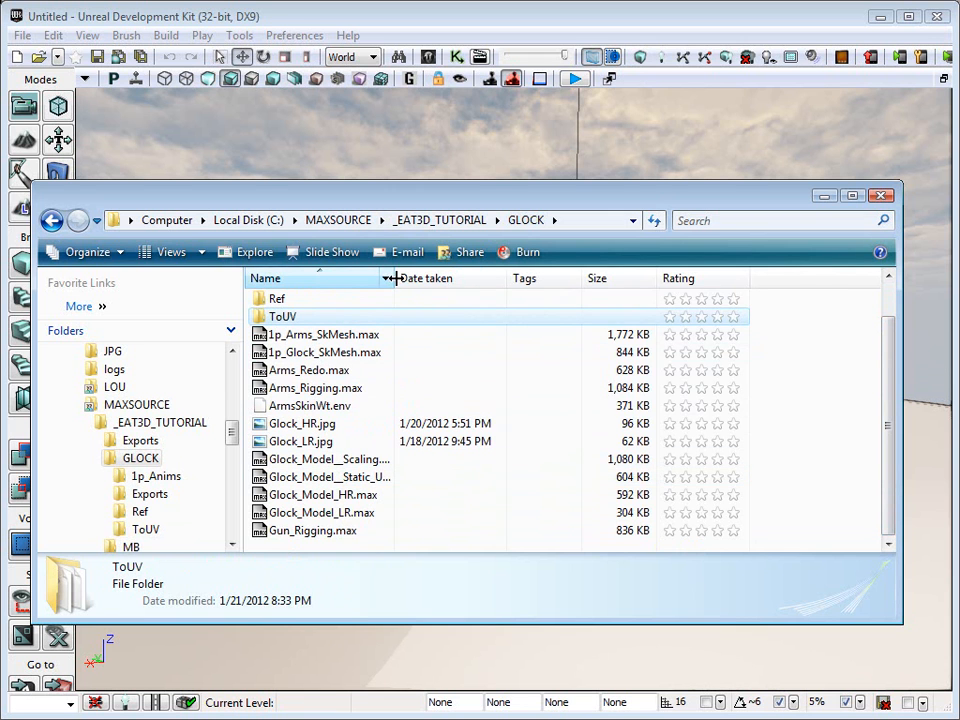
left_click_drag(394, 279, 478, 272)
left_click(334, 337)
left_click(290, 353)
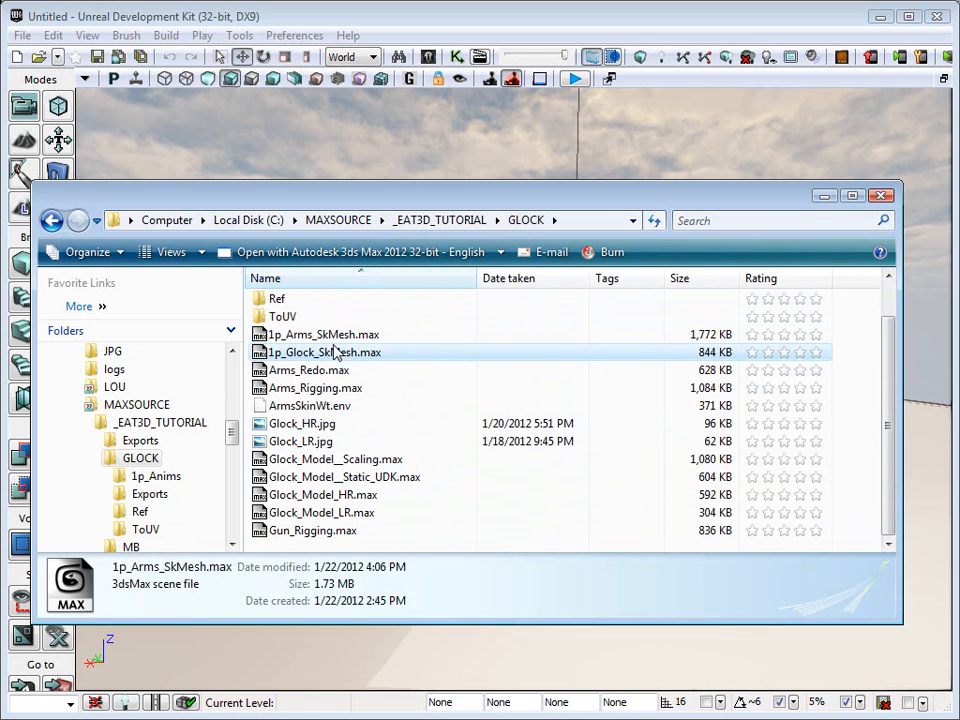
left_click(280, 370)
left_click(262, 388)
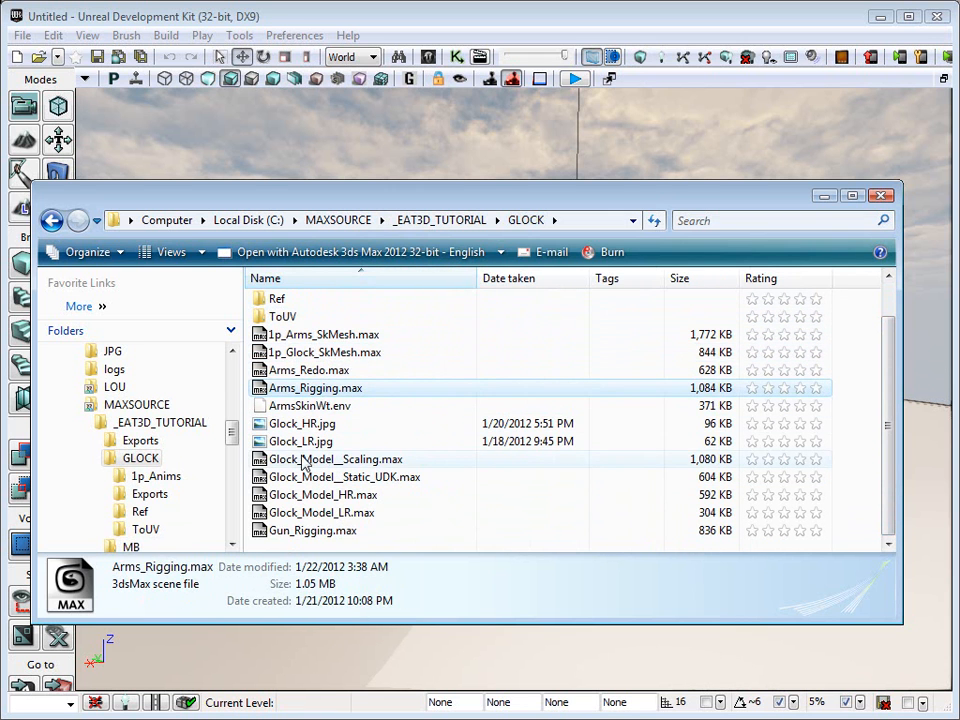
left_click(305, 460)
left_click(313, 477)
left_click(313, 495)
left_click(310, 513)
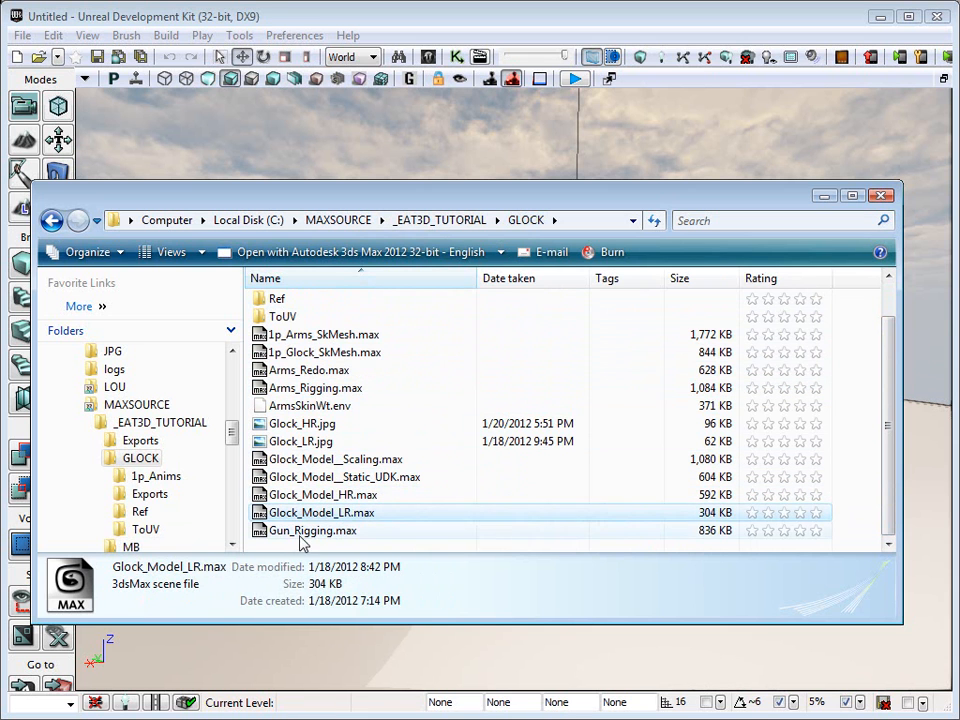
left_click(308, 531)
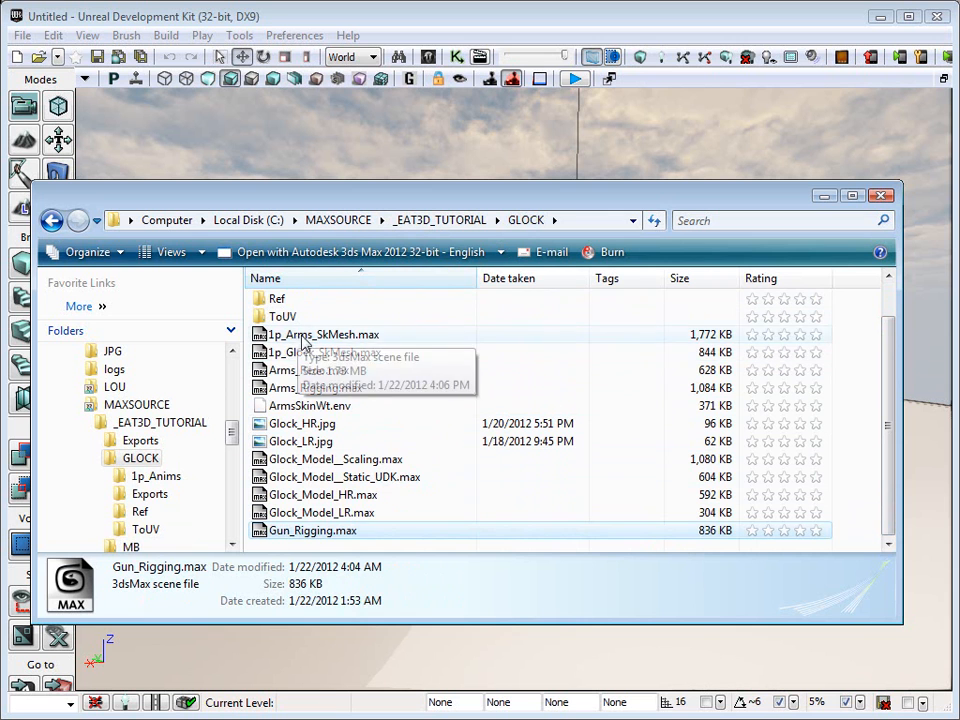
left_click(310, 343)
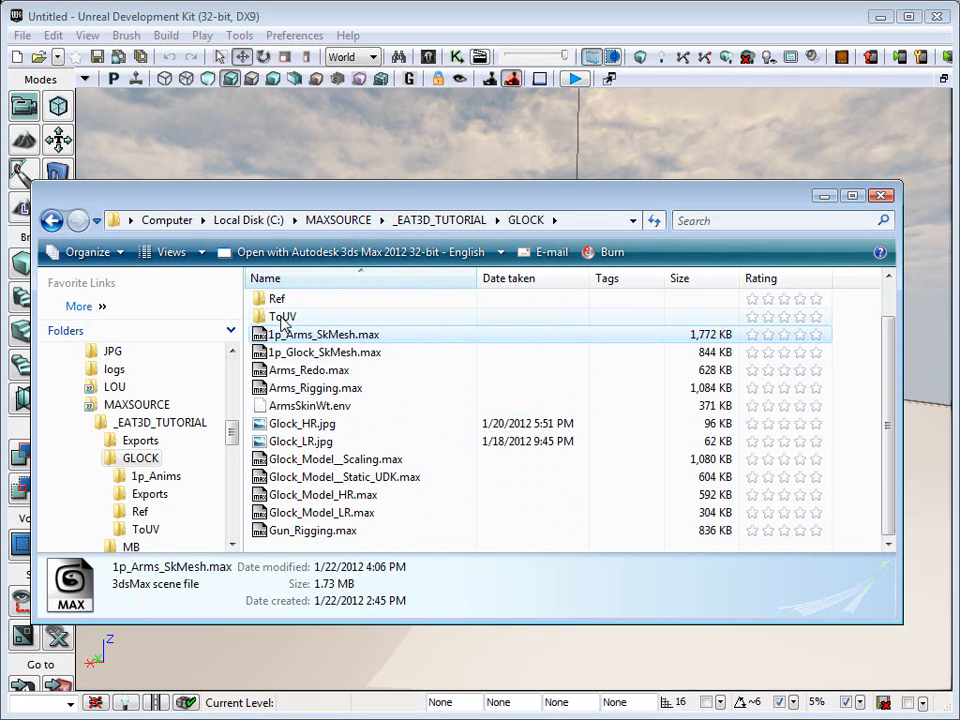
Step: Go up to the _EAT3D_TUTORIAL folder, narrow its window, and check the arm textures in the TEXTURES subfolder
left_click(470, 220)
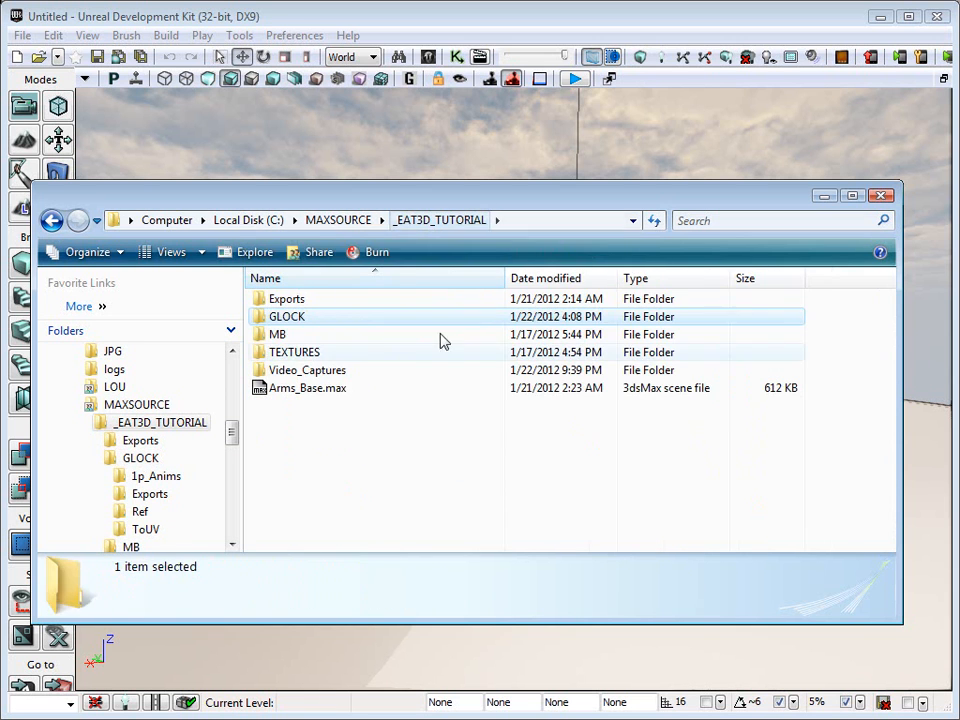
left_click_drag(466, 205, 484, 183)
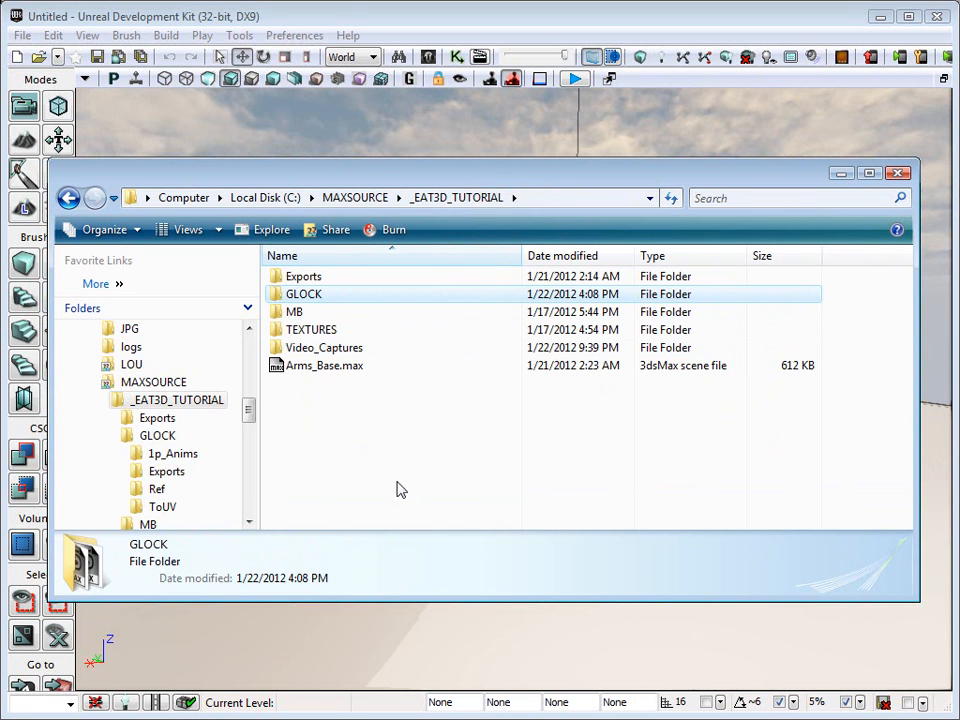
mouse_move(463, 177)
left_mouse_down()
mouse_move(510, 145)
mouse_move(452, 169)
mouse_move(444, 197)
mouse_move(457, 192)
left_mouse_up()
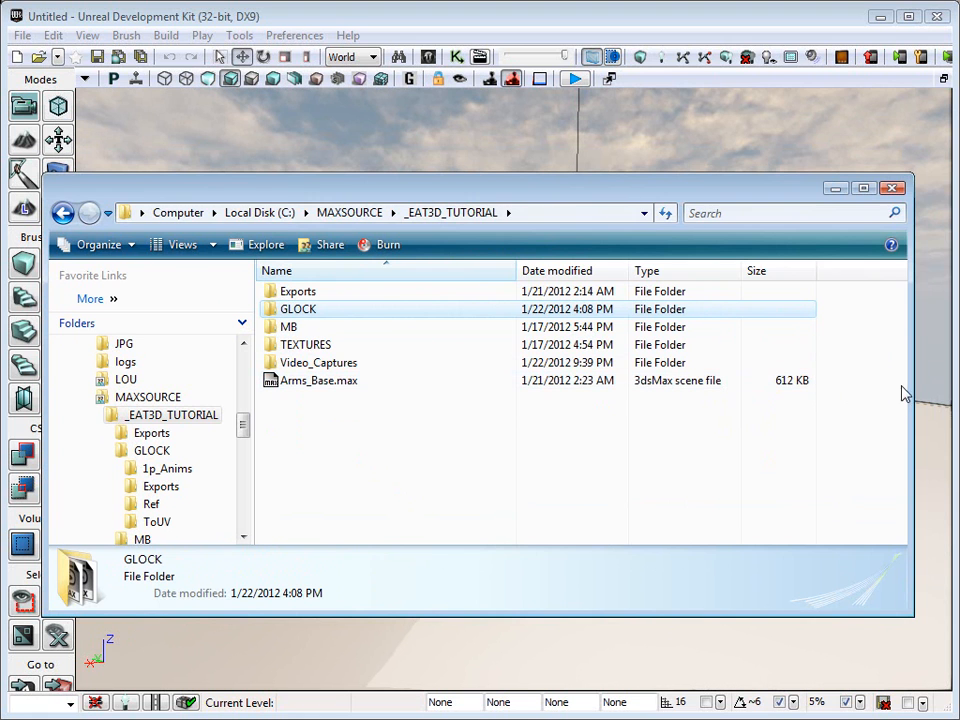
left_click_drag(914, 389, 728, 397)
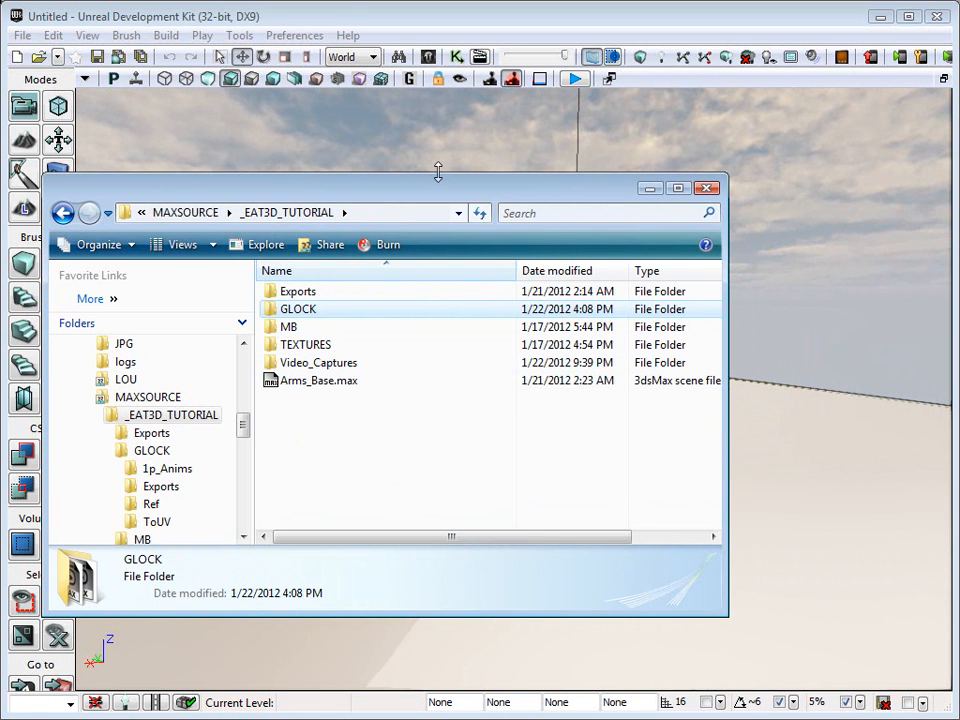
left_click_drag(386, 200, 431, 195)
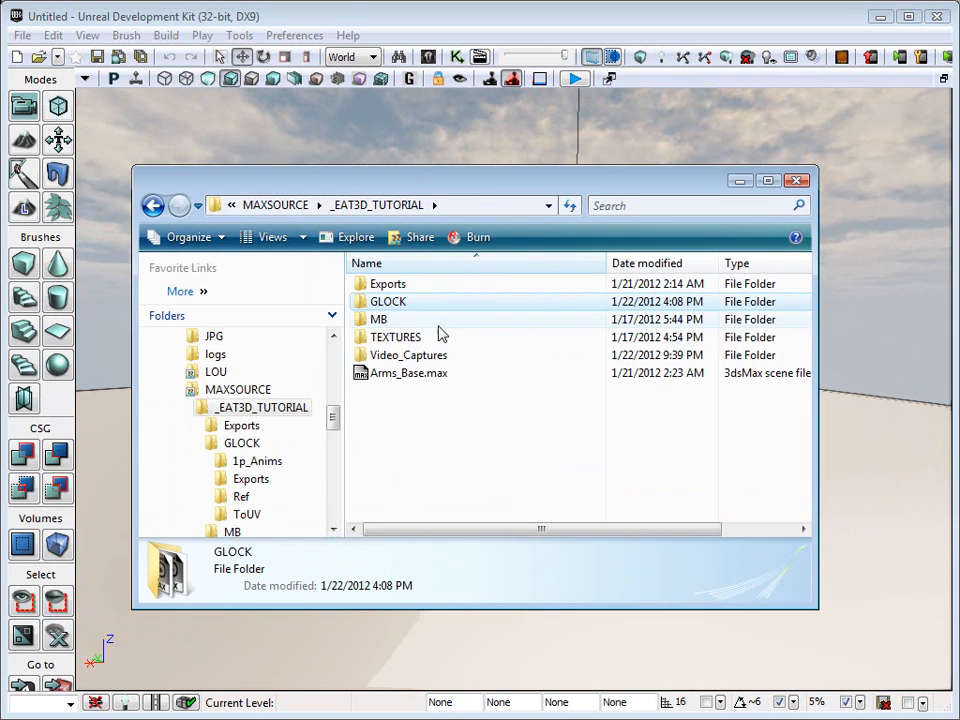
double_click(372, 338)
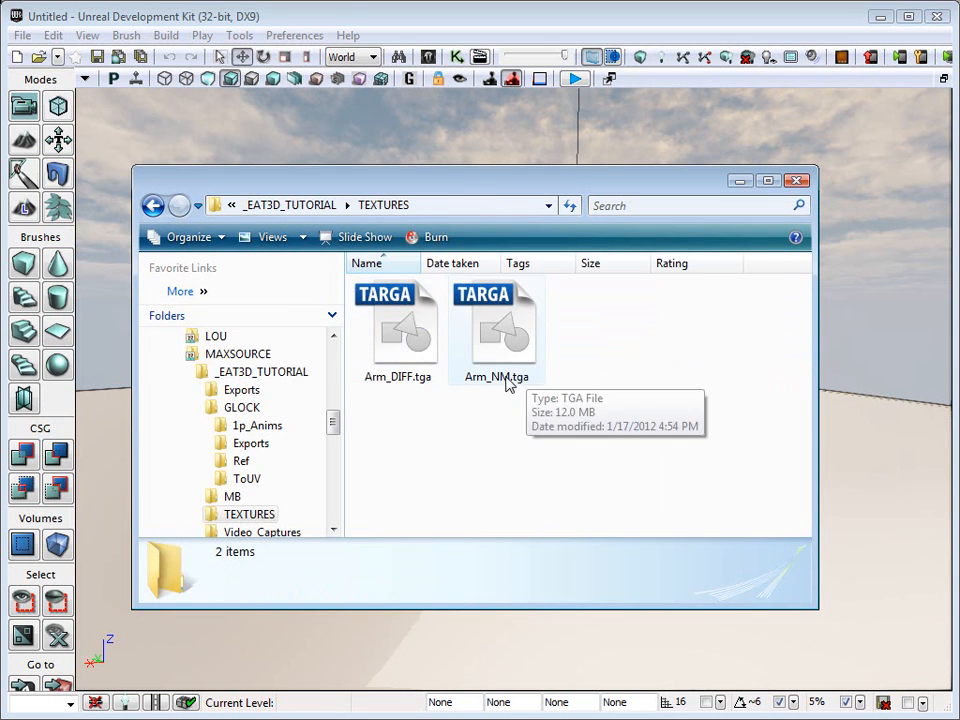
left_click(296, 205)
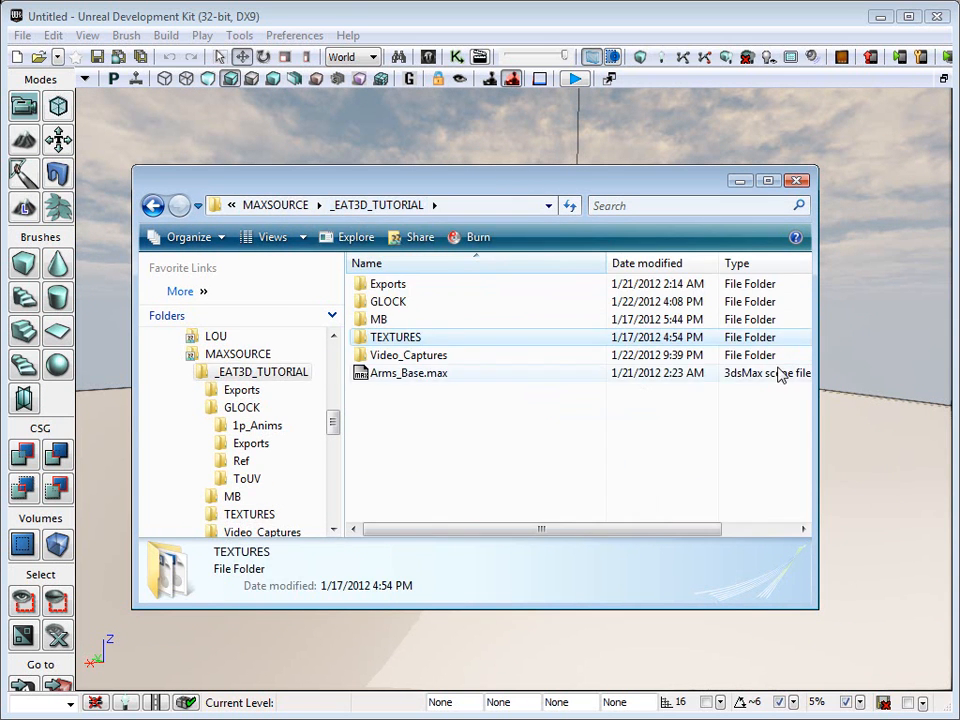
mouse_move(545, 535)
left_mouse_down()
mouse_move(649, 538)
mouse_move(549, 546)
left_mouse_up()
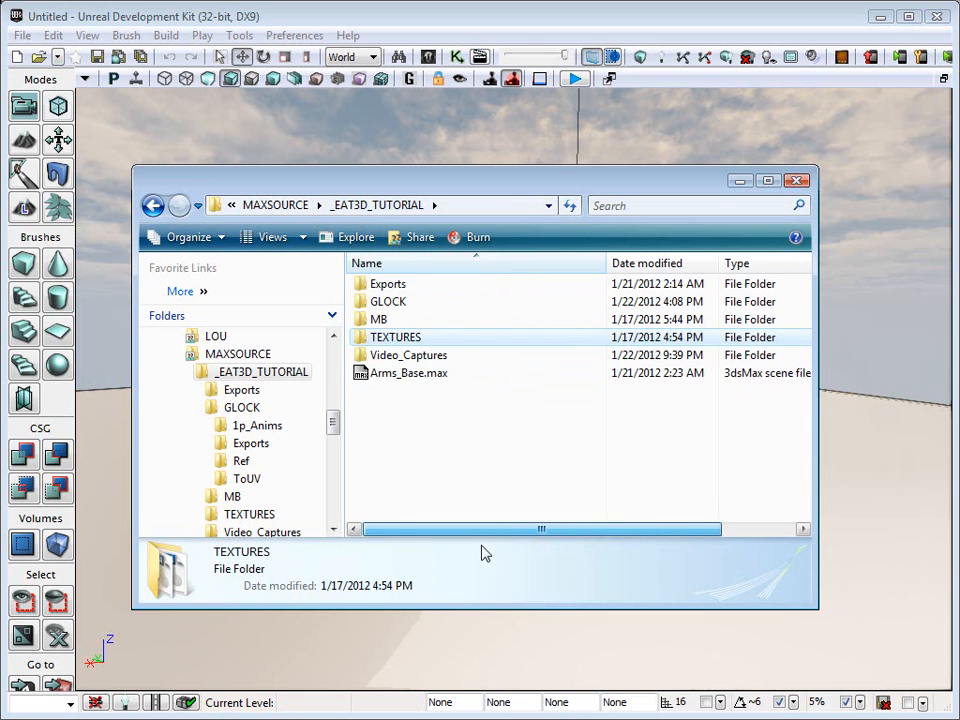
left_click_drag(460, 530, 479, 553)
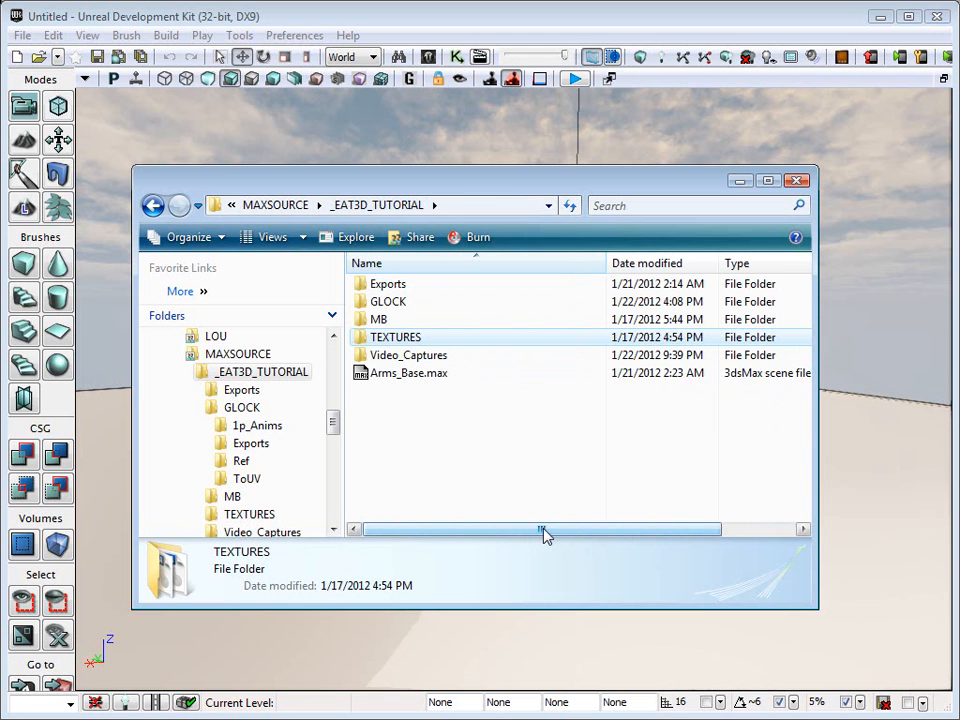
left_click_drag(546, 534, 517, 541)
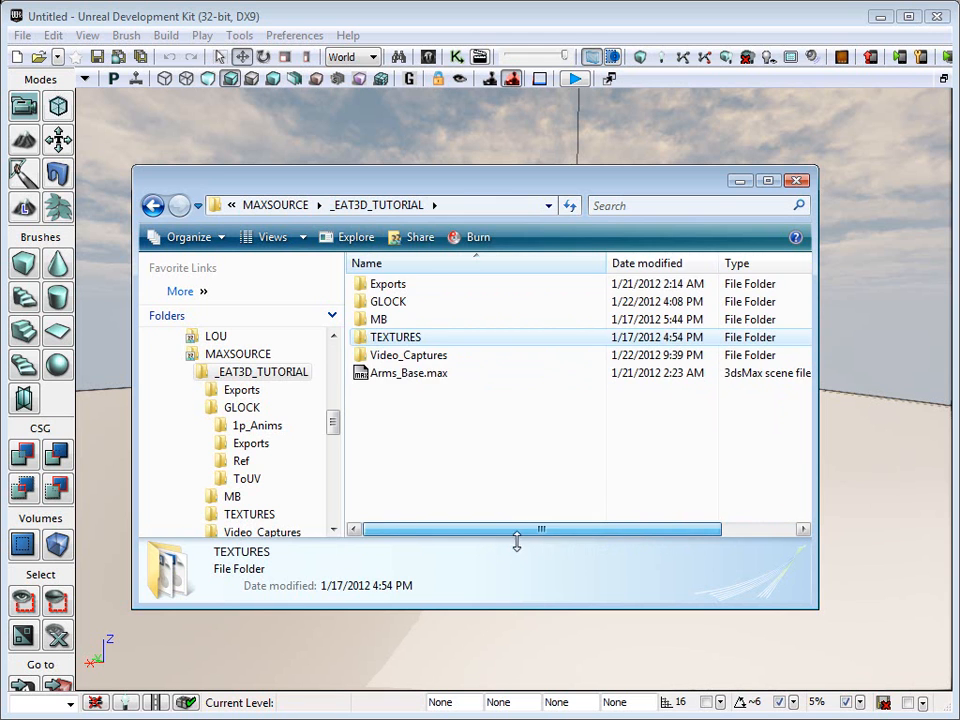
Step: Open the Tests folder inside _EAT3D_TUTORIAL's Exports folder to view the exported test mesh
mouse_move(476, 191)
left_mouse_down()
mouse_move(503, 191)
mouse_move(461, 191)
mouse_move(474, 170)
left_mouse_up()
double_click(405, 285)
double_click(373, 263)
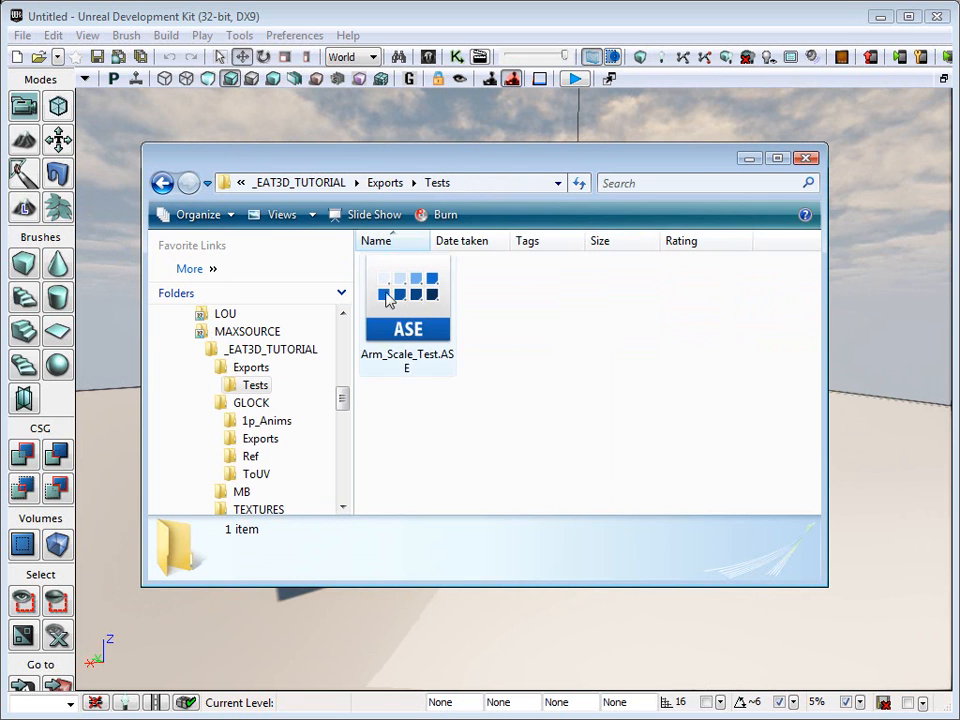
Step: Go back up to the _EAT3D_TUTORIAL folder and close its window
left_click(384, 182)
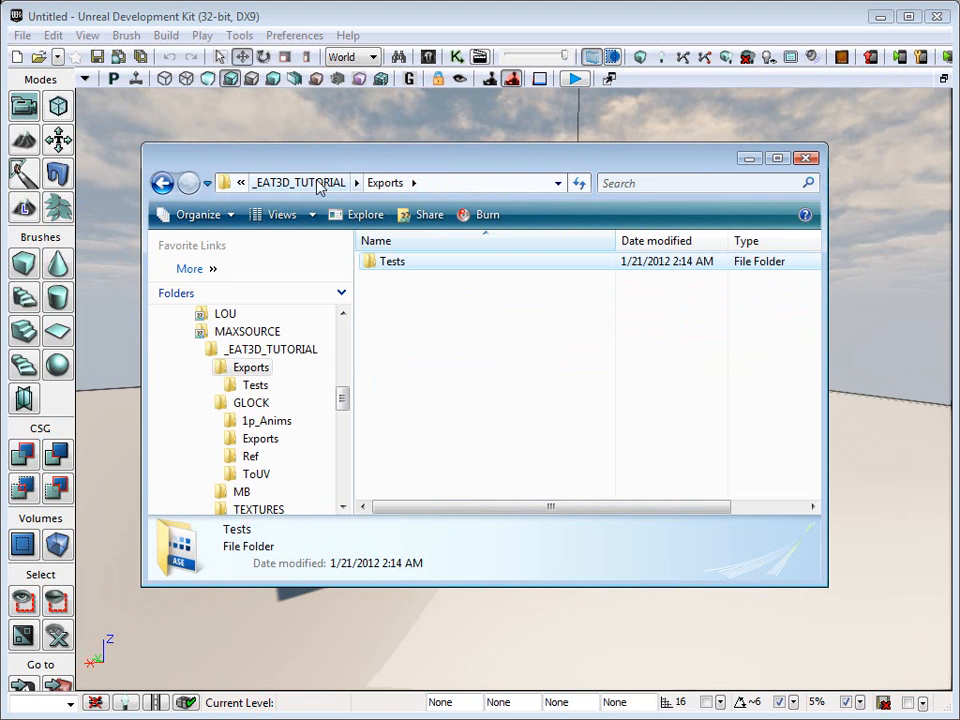
left_click(323, 186)
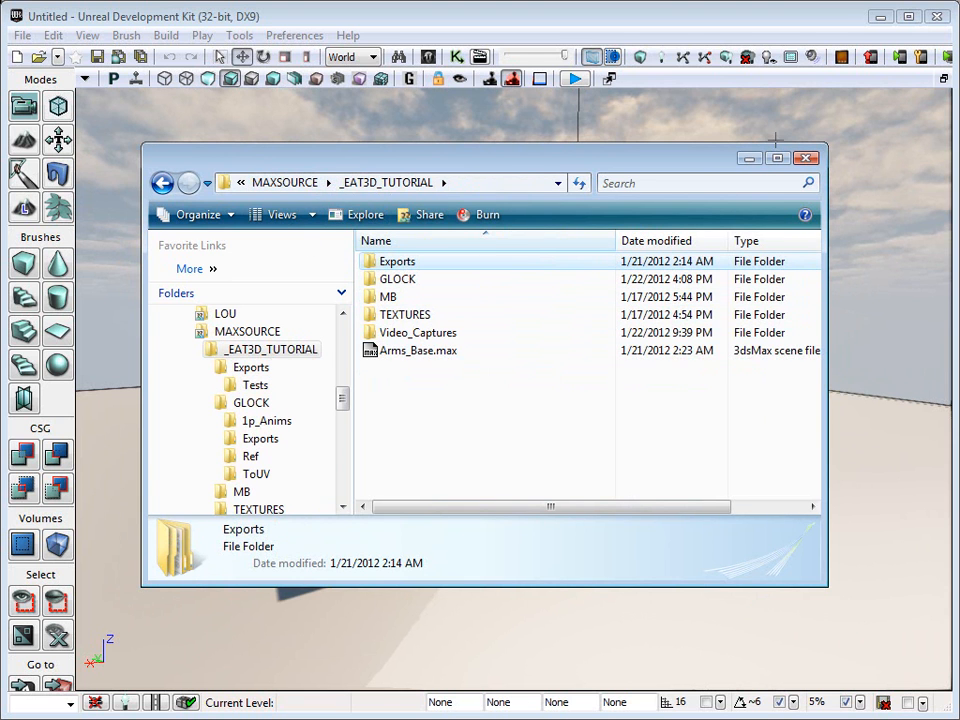
left_click(810, 159)
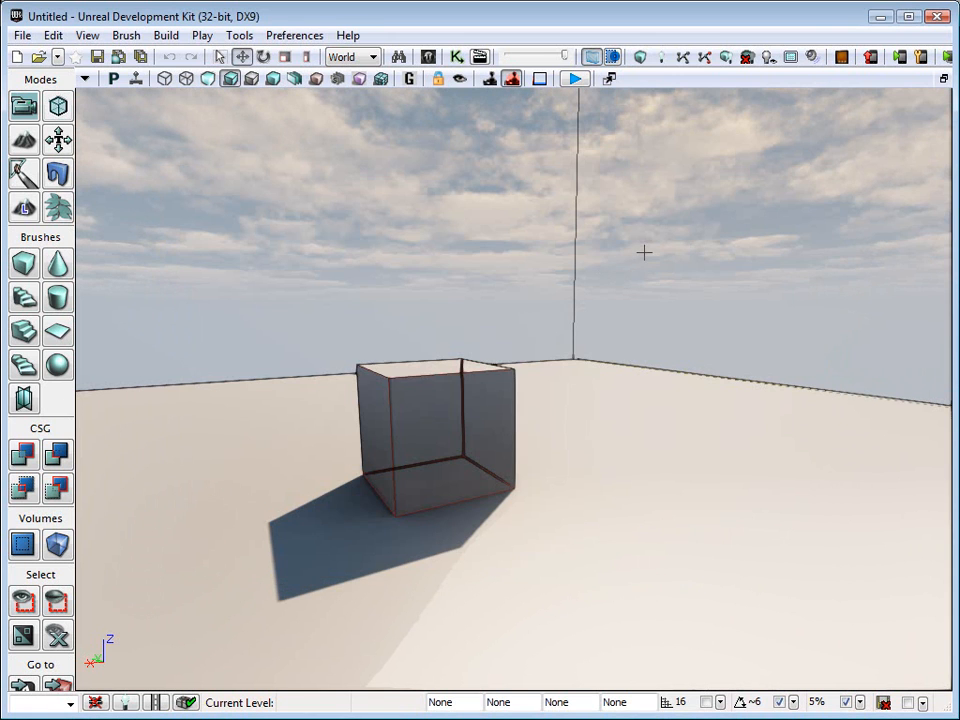
Step: Bring up the Content Browser and open the 1p_Arms_SkMesh skeletal mesh from the Glock_Tutorial package
right_click_drag(552, 361, 478, 386)
key("ctrl+shift+f")
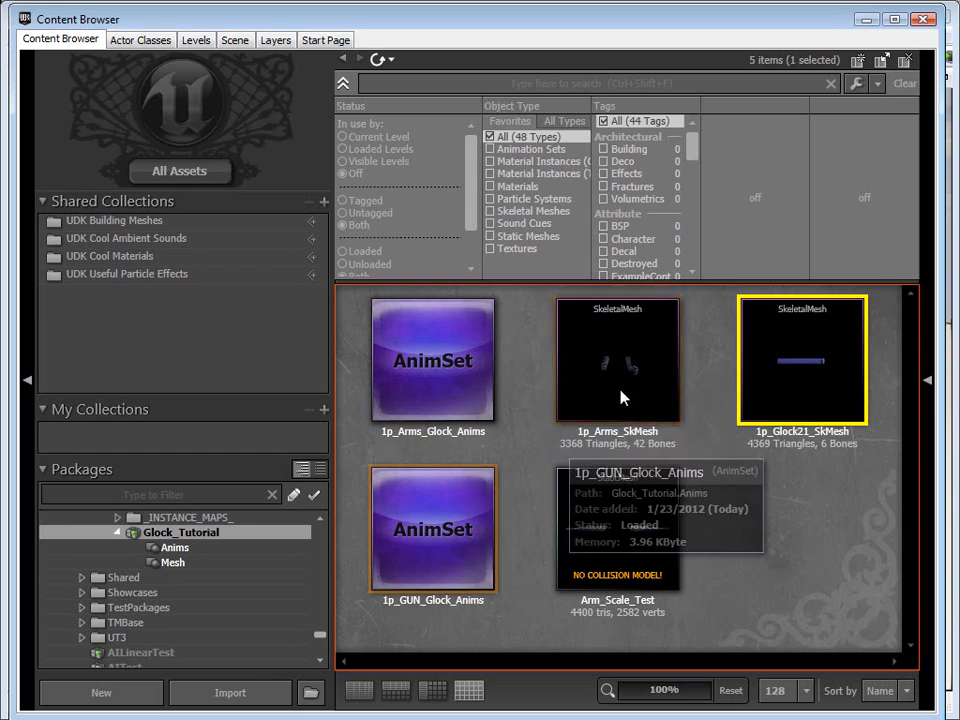
left_click(458, 404)
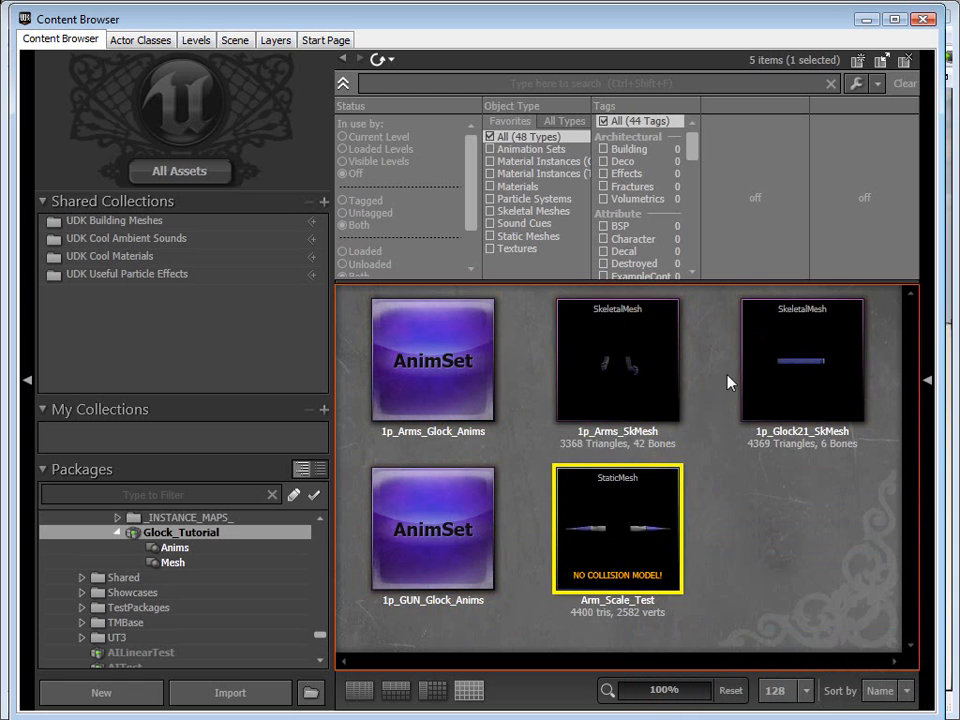
double_click(616, 361)
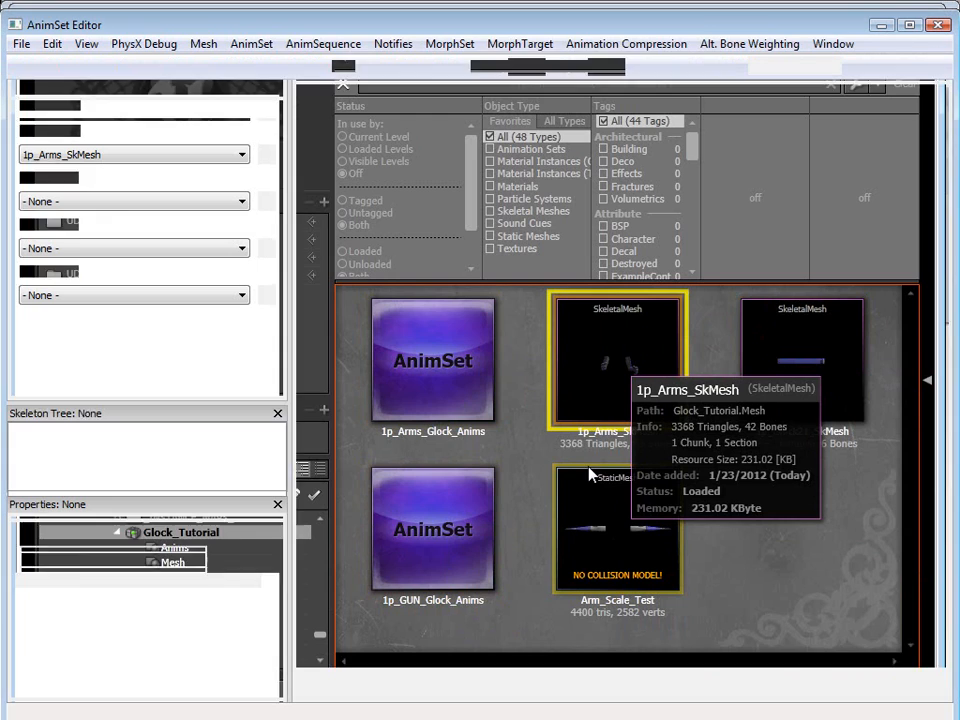
Step: Examine the arms mesh and the Glock in its hand from the front, side and above, and close the AnimSet Editor
right_click_drag(620, 400, 620, 325)
left_click_drag(620, 400, 560, 405)
right_click_drag(634, 407, 634, 300)
left_click_drag(634, 407, 600, 412)
left_click_drag(521, 454, 780, 454)
right_click_drag(512, 450, 512, 570)
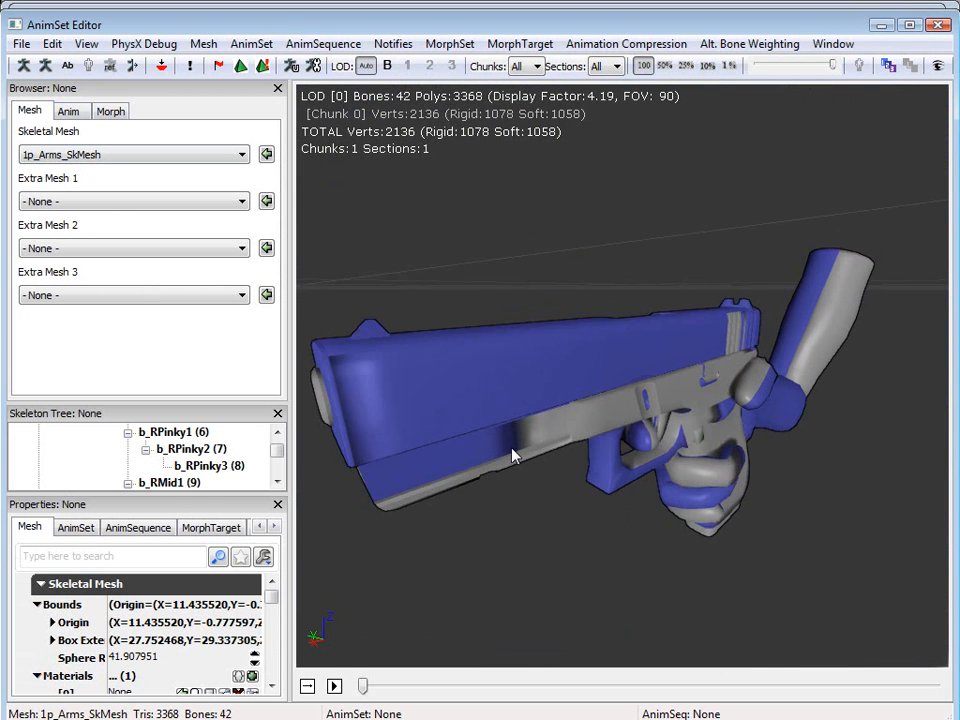
left_click_drag(512, 450, 530, 450)
left_click_drag(649, 361, 530, 362)
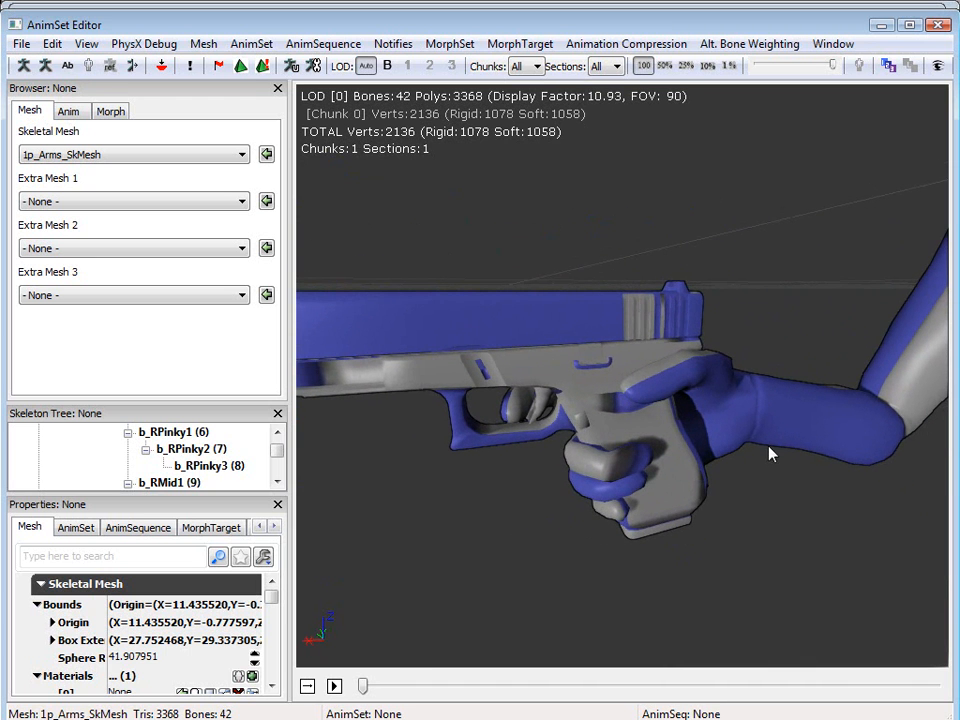
left_click_drag(630, 376, 505, 322)
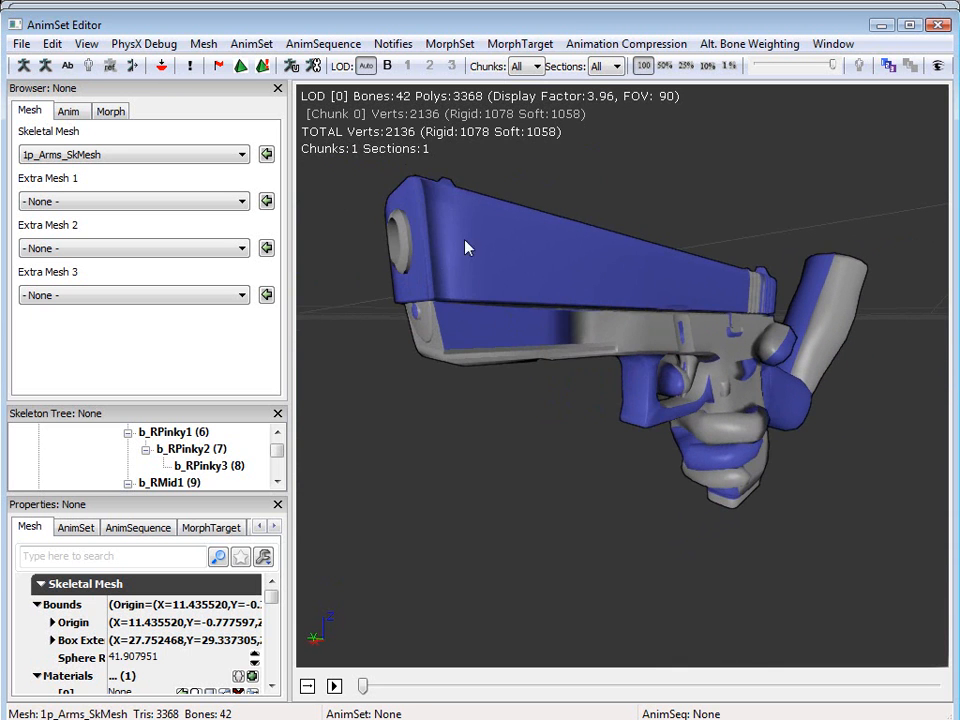
left_click_drag(631, 306, 605, 365)
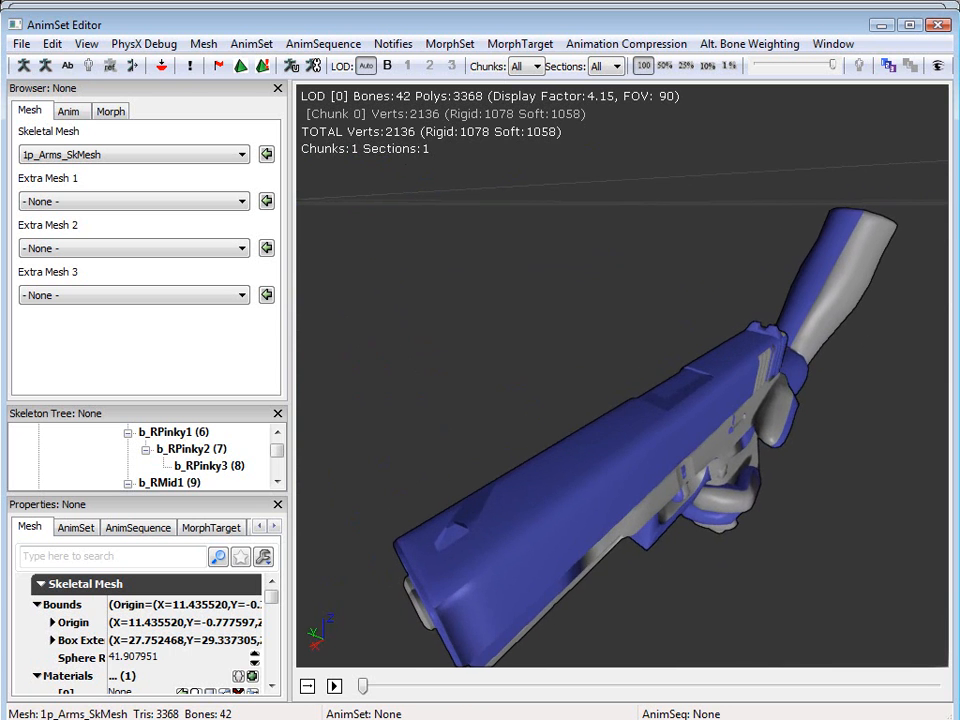
left_click_drag(408, 565, 588, 452)
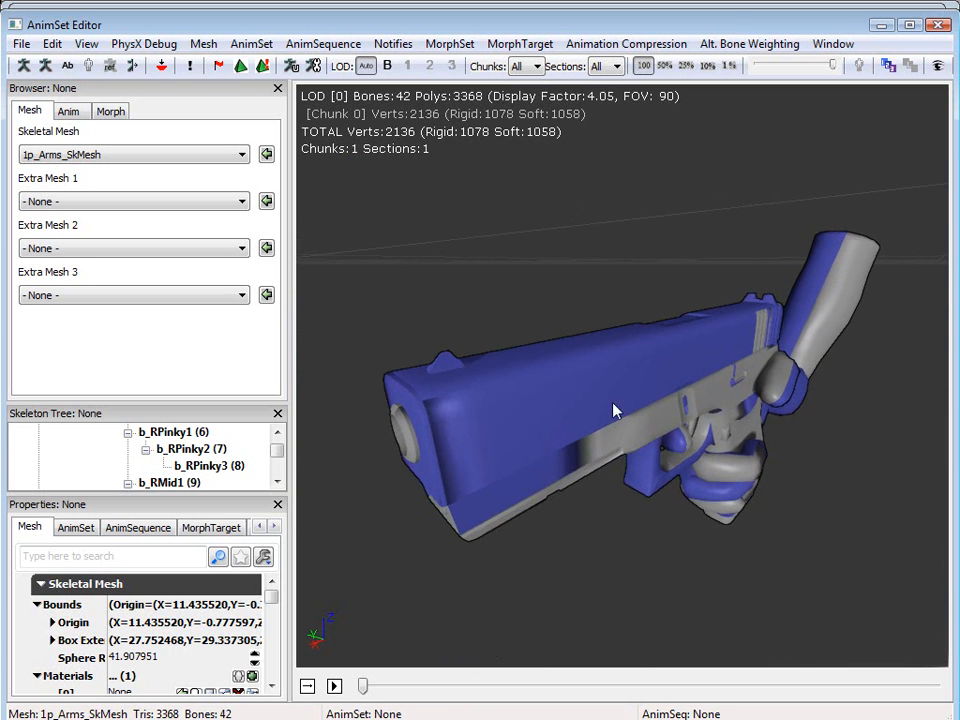
mouse_move(568, 392)
left_mouse_down()
mouse_move(620, 384)
mouse_move(668, 398)
mouse_move(624, 384)
mouse_move(550, 382)
mouse_move(650, 386)
mouse_move(482, 379)
mouse_move(558, 377)
left_mouse_up()
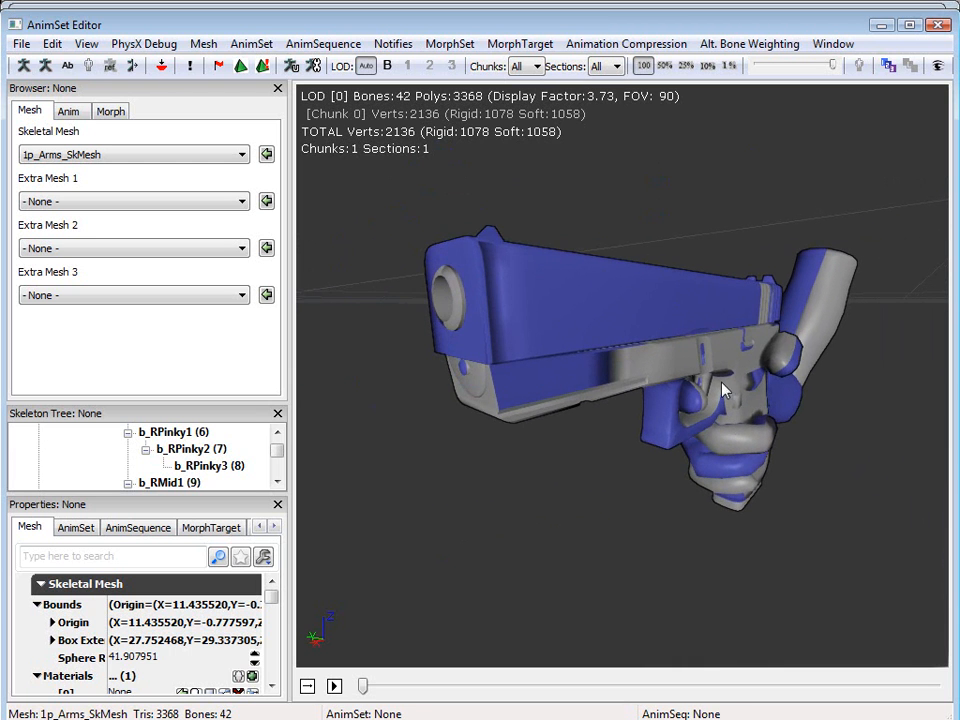
left_click_drag(461, 345, 424, 345)
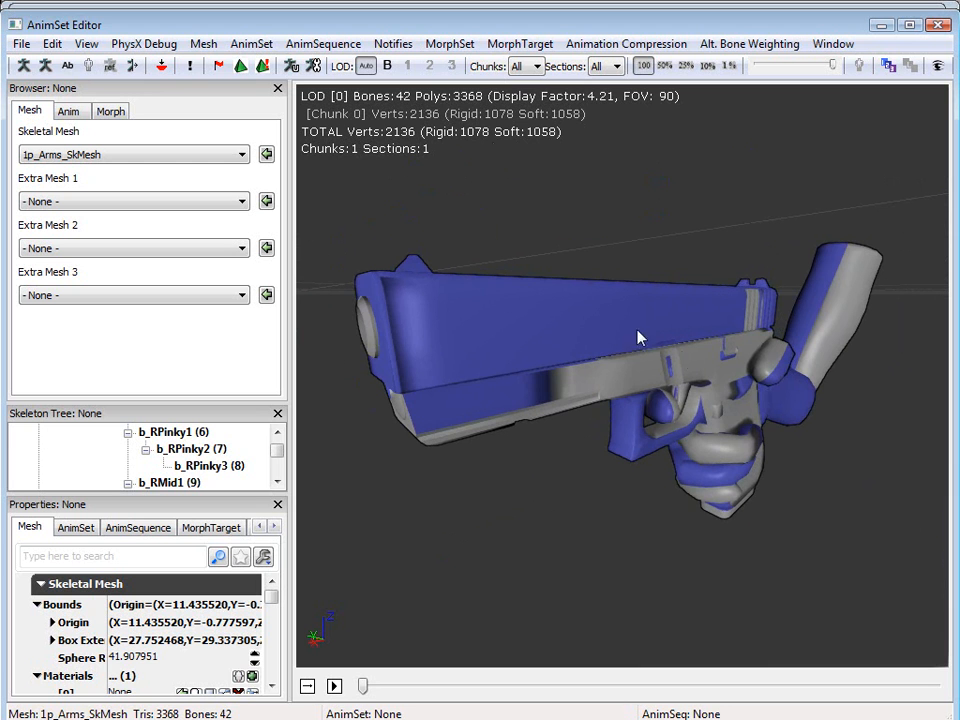
left_click(938, 25)
Step: Open 1p_Glock21_SkMesh, examine the pistol up close in side profile, and close the AnimSet Editor
left_click(814, 318)
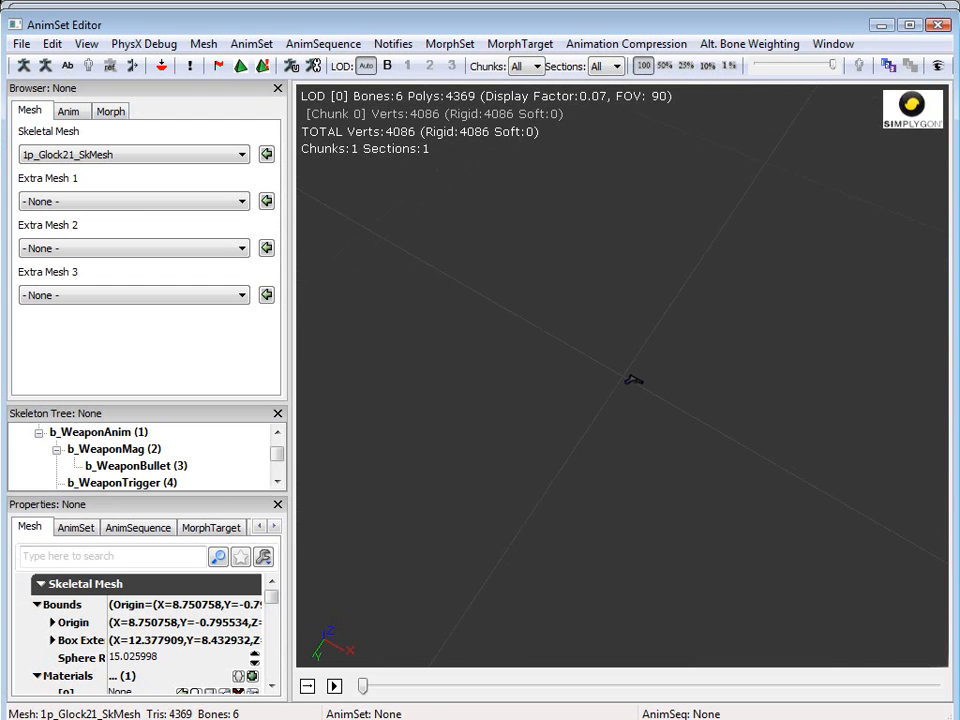
right_click_drag(622, 377, 622, 300)
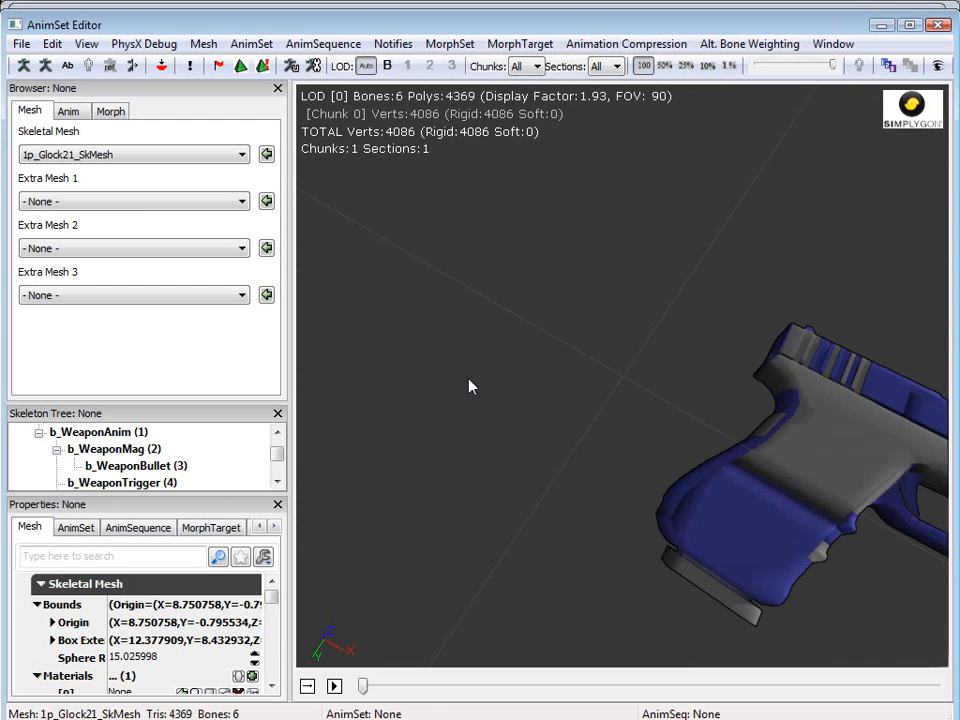
middle_click_drag(469, 379, 215, 276)
left_click_drag(462, 377, 556, 400)
mouse_move(561, 317)
right_mouse_down()
mouse_move(561, 290)
mouse_move(561, 316)
right_mouse_up()
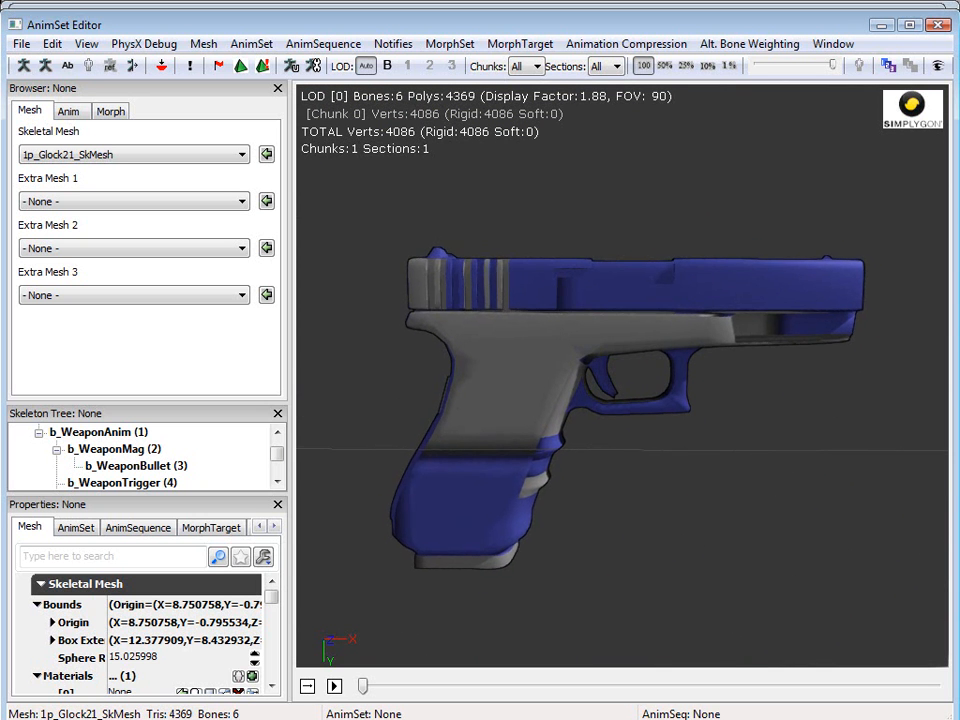
left_click_drag(561, 316, 342, 284)
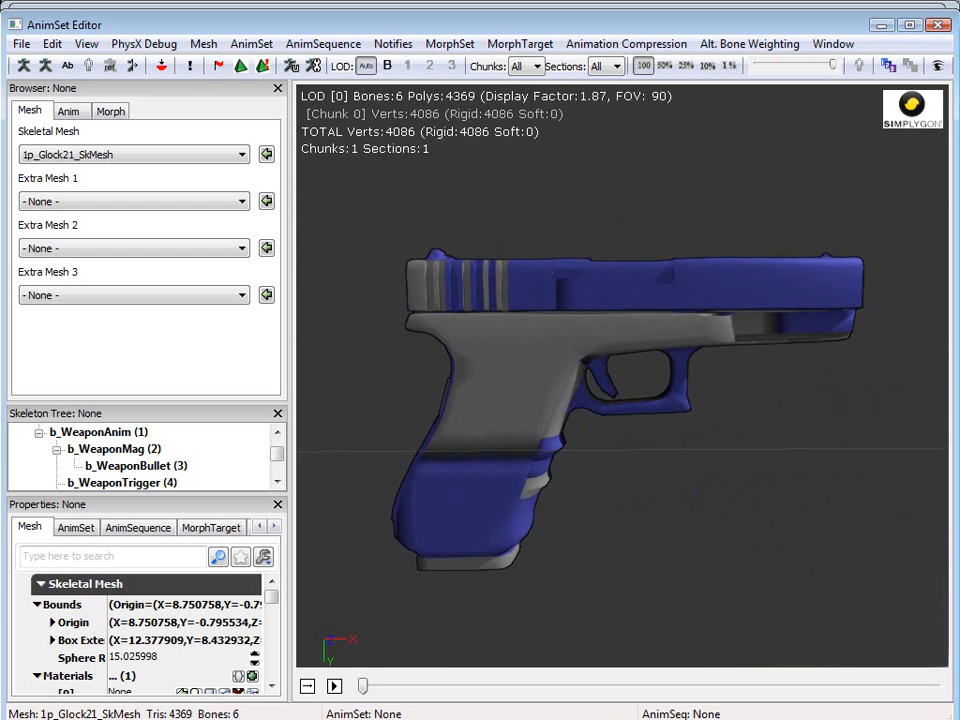
left_click_drag(578, 332, 479, 386)
left_click_drag(798, 463, 348, 398)
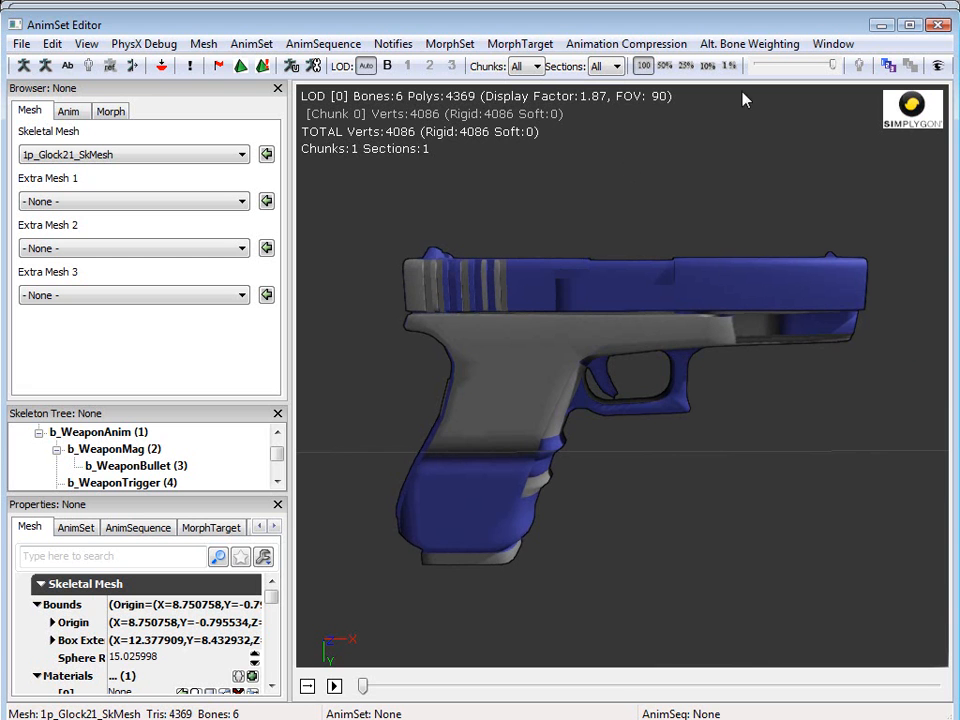
mouse_move(570, 372)
left_mouse_down()
mouse_move(592, 446)
mouse_move(589, 372)
left_mouse_up()
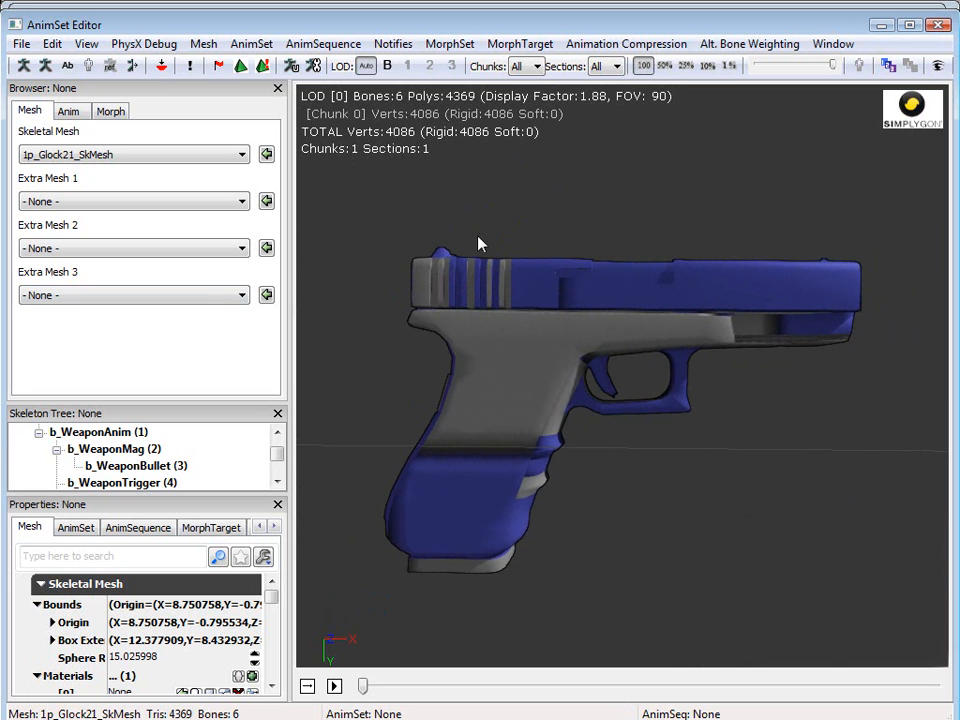
left_click(940, 25)
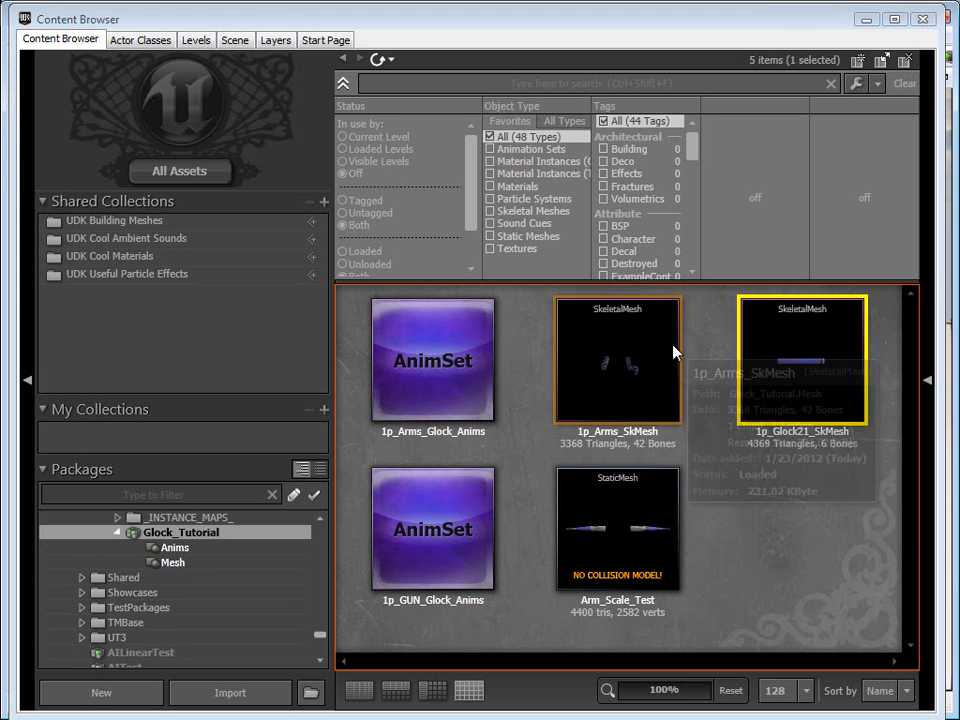
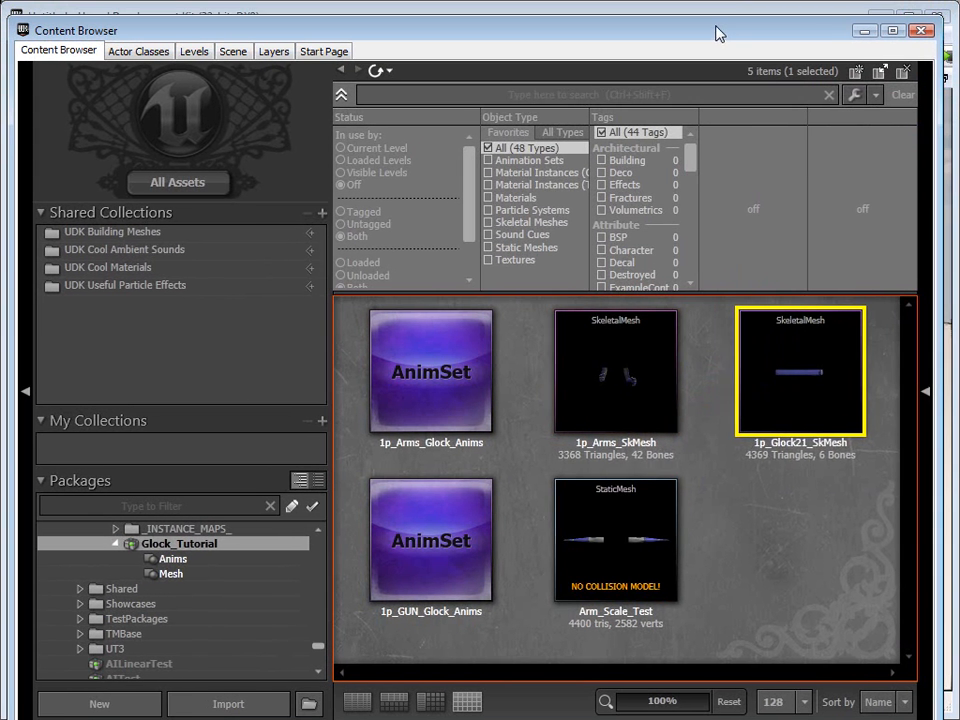
Step: Close the Content Browser and look around the cube in the level
mouse_move(676, 408)
left_click(922, 32)
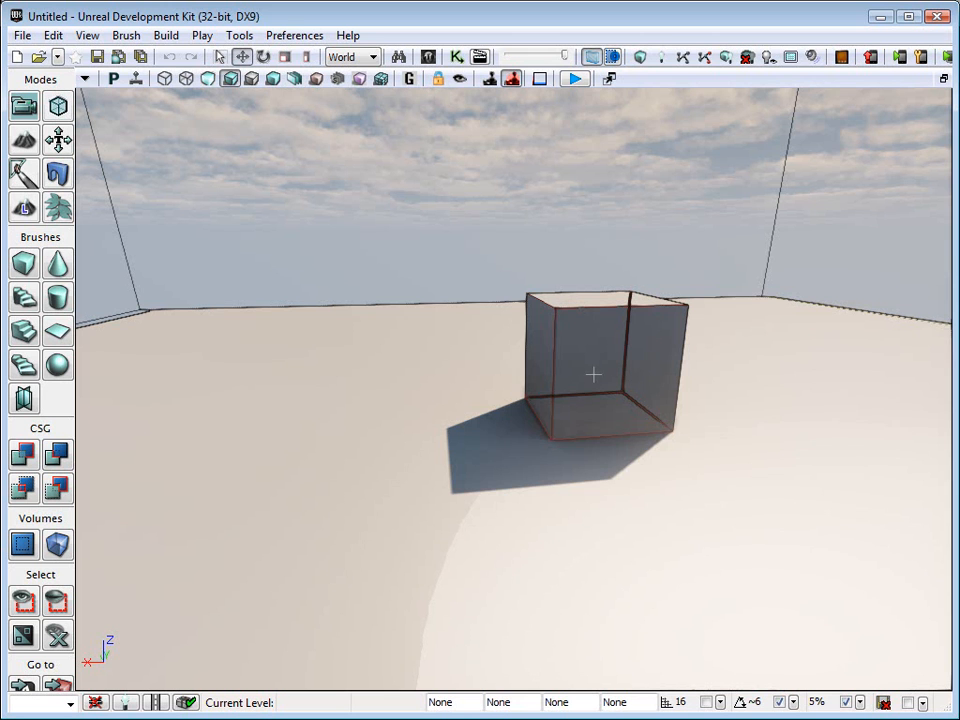
right_click_drag(485, 419, 565, 422)
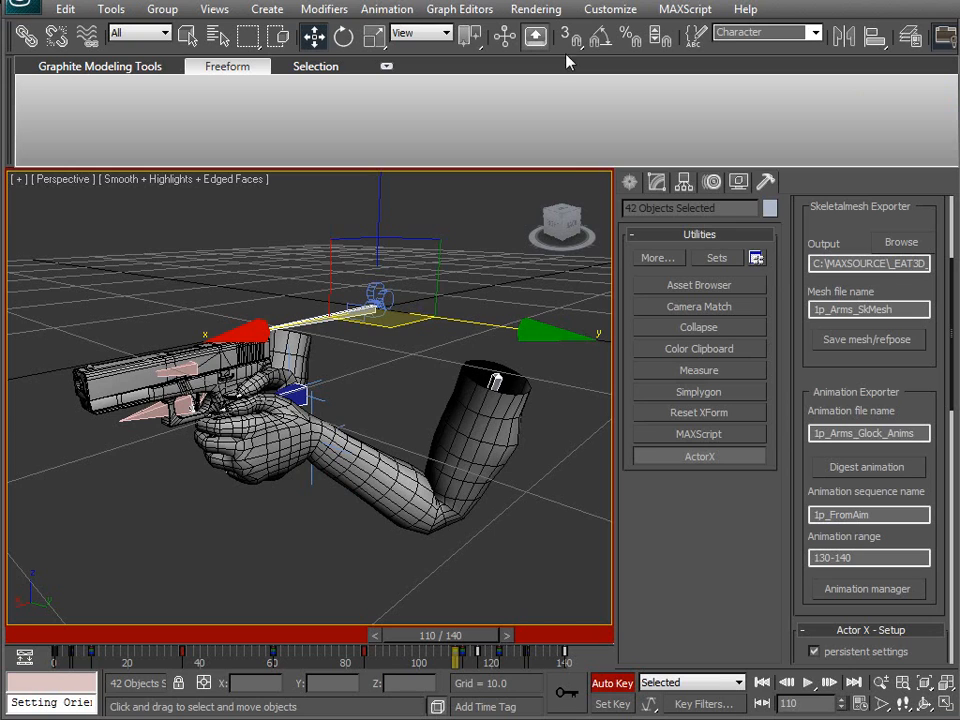
Step: Switch to 3ds Max and scrub through the first-person arms animation, ending on frame 140
right_click(302, 383)
middle_click_drag(238, 474, 351, 451, "alt")
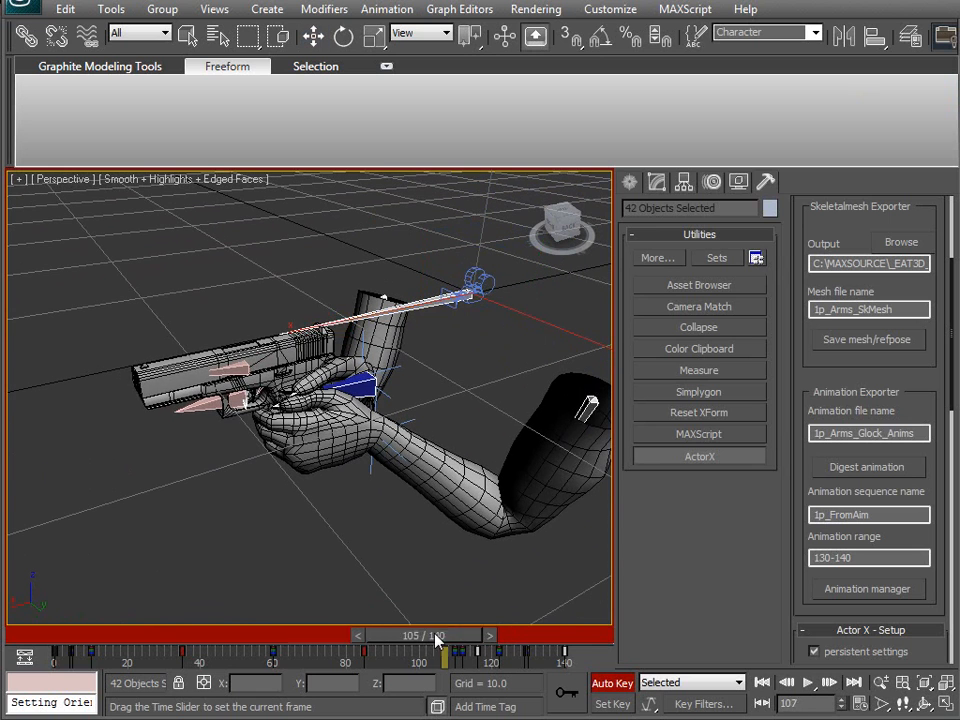
left_click_drag(117, 640, 153, 643)
left_click_drag(258, 640, 135, 655)
left_click_drag(519, 634, 554, 636)
Step: Examine both arms and the held Glock at frame 140 from the front, above and the side
middle_click_drag(365, 500, 259, 462, "alt")
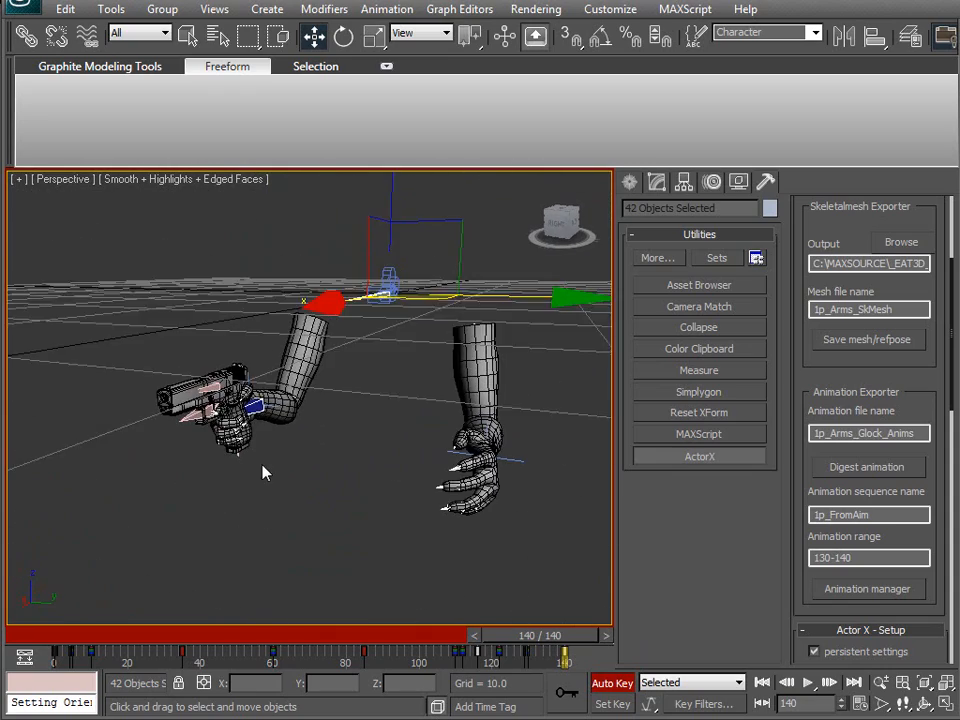
middle_click_drag(317, 497, 277, 447)
middle_click_drag(277, 527, 258, 547, "alt")
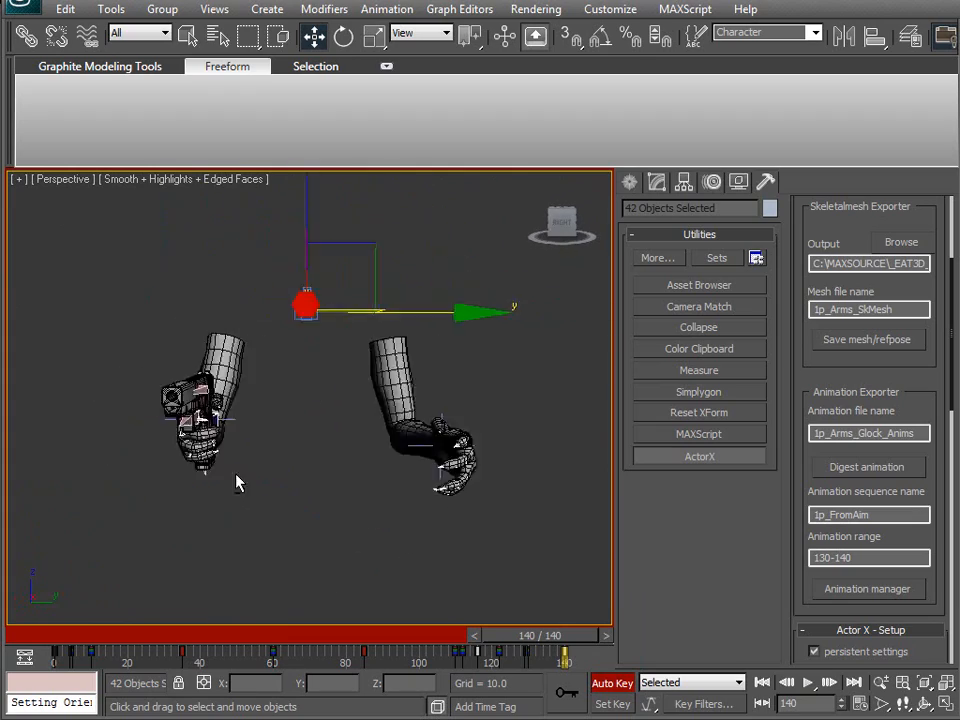
middle_click_drag(395, 492, 409, 467, "alt")
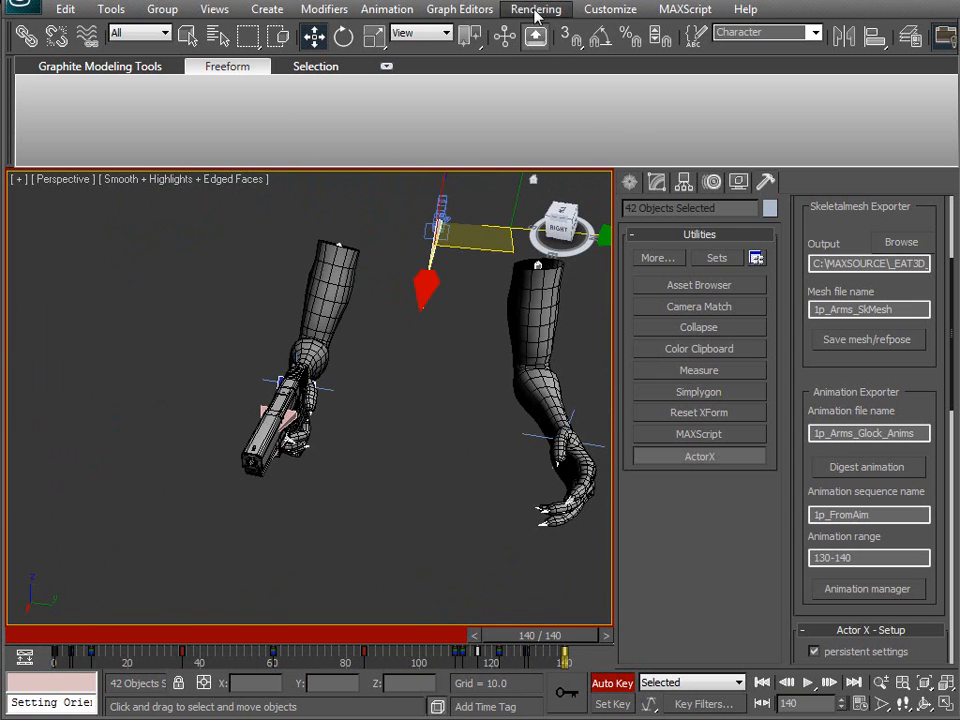
middle_click_drag(338, 379, 298, 347, "alt")
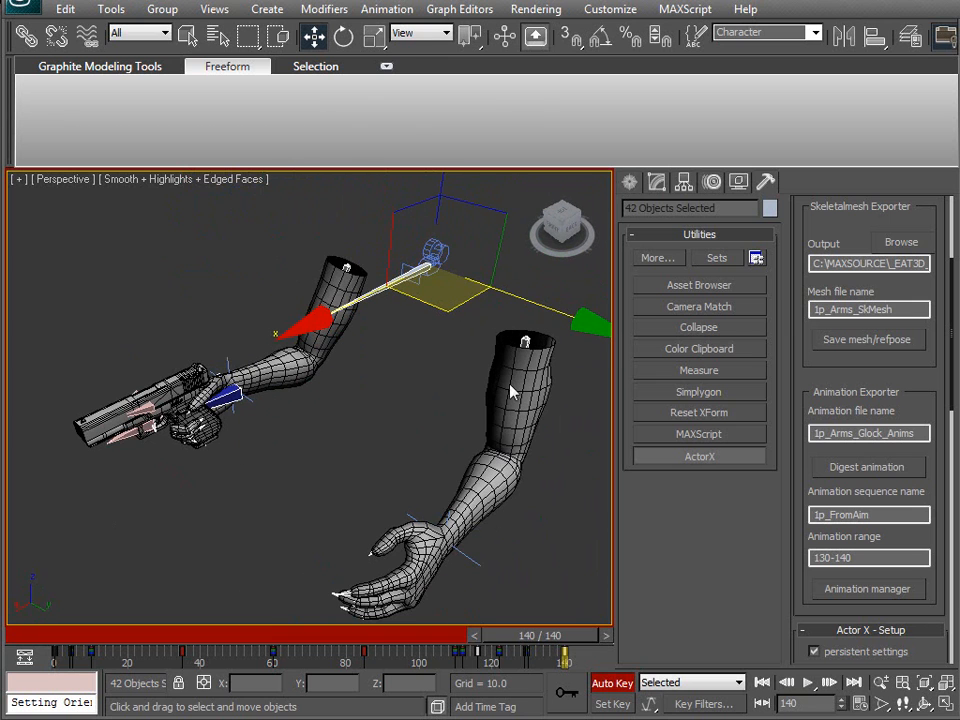
middle_click_drag(220, 420, 338, 444)
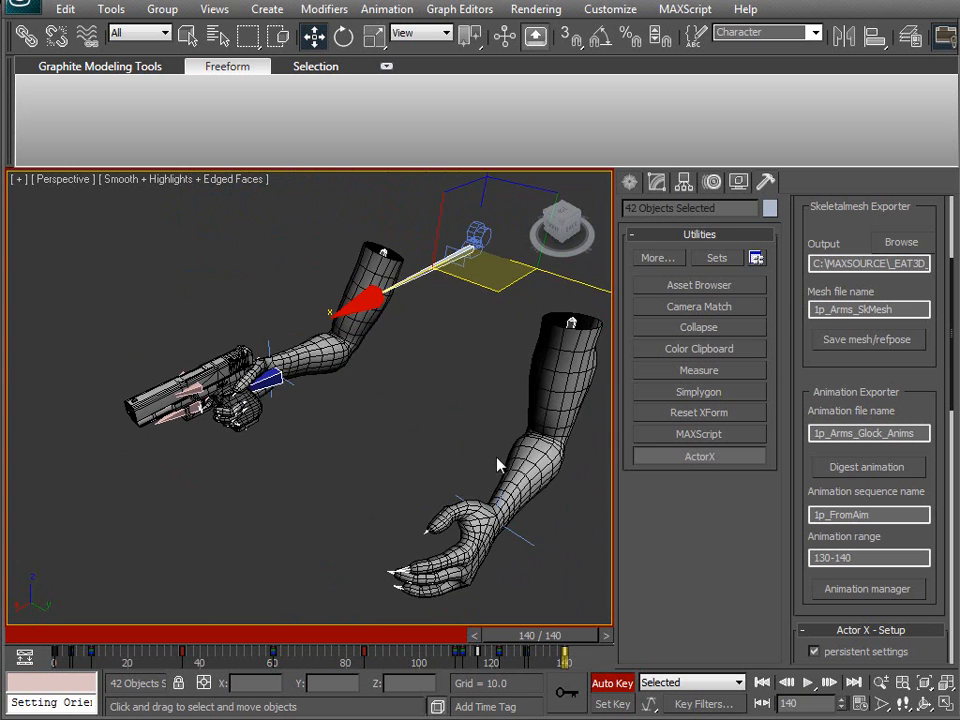
middle_click_drag(256, 418, 422, 388, "alt")
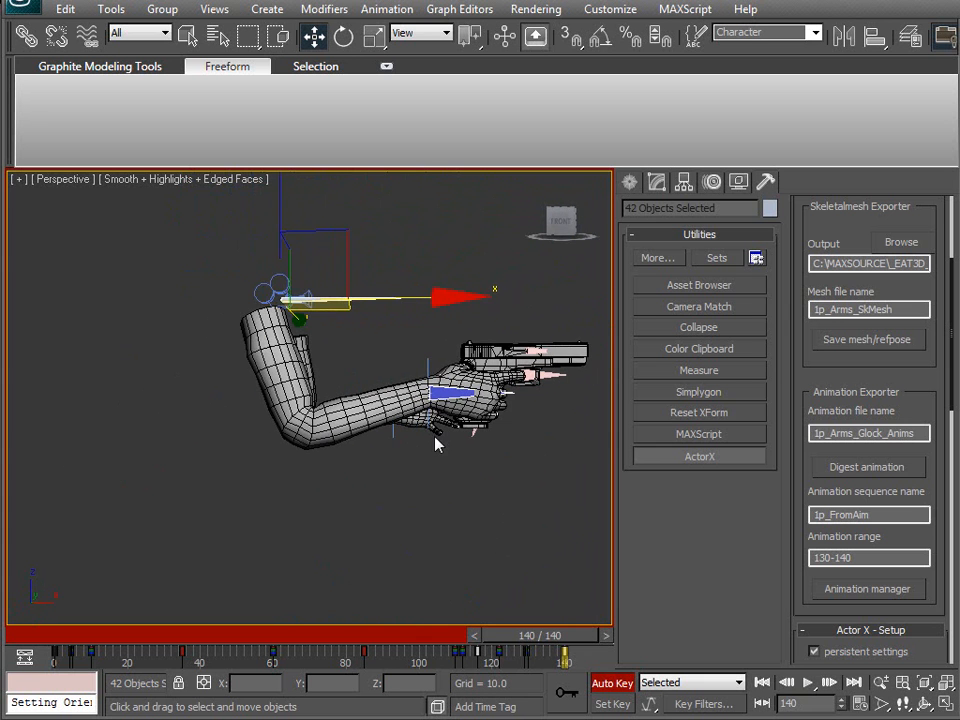
middle_click_drag(353, 488, 460, 476, "alt")
Step: Select the b_WeaponSocket bone at the gun hand's wrist and inspect it from around the arm
scroll(467, 474, "up", 3)
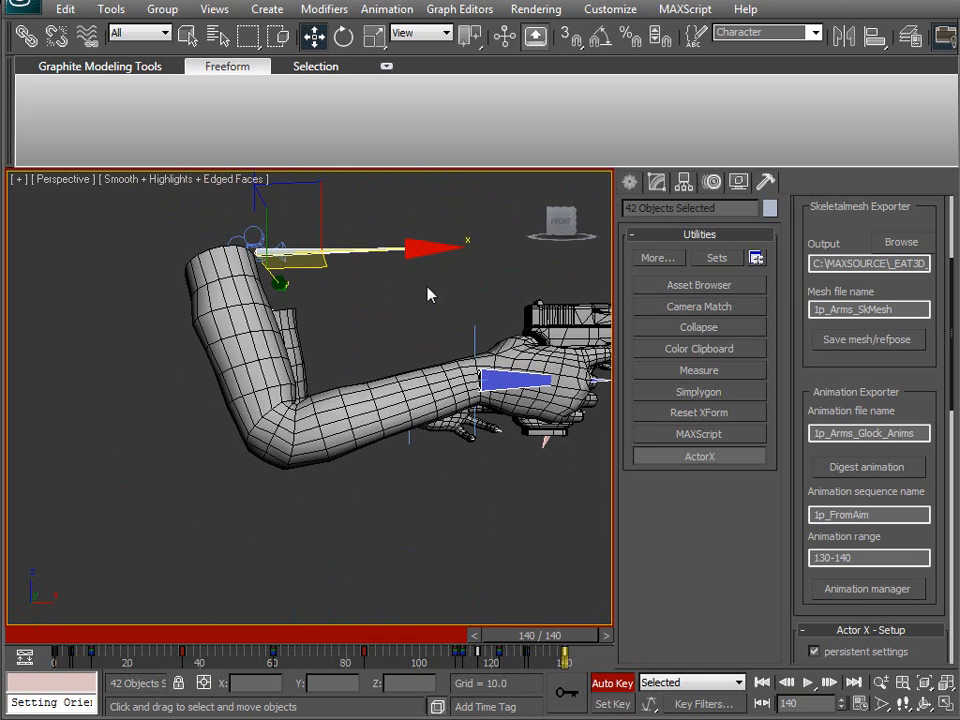
middle_click_drag(350, 292, 195, 366, "alt")
middle_click_drag(205, 435, 531, 502, "alt")
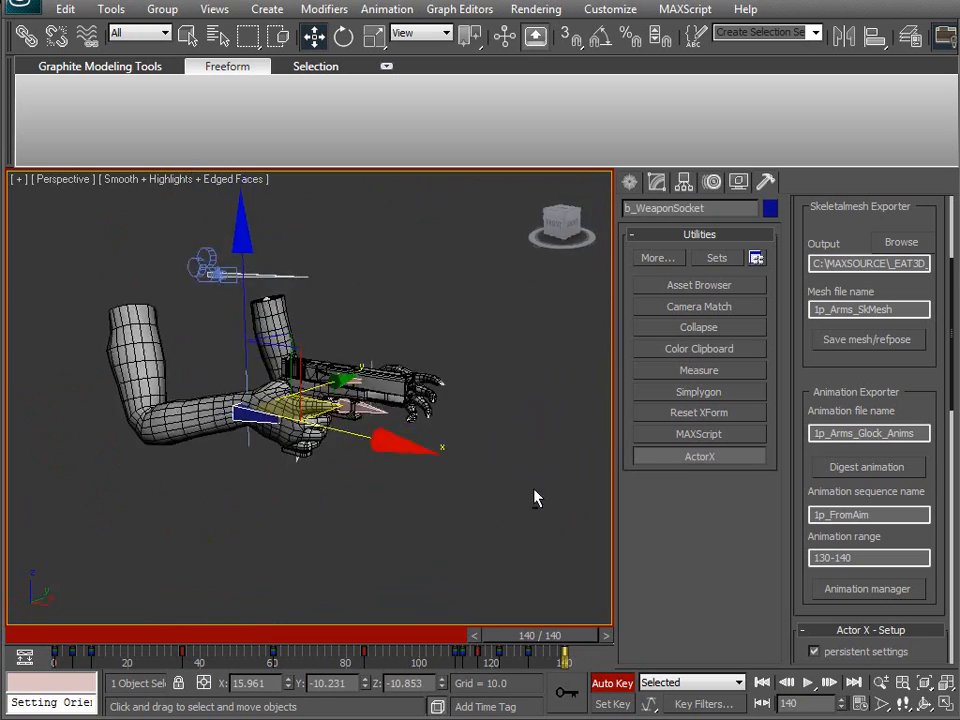
middle_click_drag(391, 415, 516, 515, "alt")
scroll(418, 453, "up", 5)
middle_click_drag(446, 275, 358, 442)
Step: Select the Glock21 mesh and inspect how it sits in the gripping hand
left_click(479, 421)
middle_click_drag(490, 474, 281, 471)
scroll(440, 468, "down", 4)
scroll(374, 430, "up", 5)
scroll(374, 430, "down", 3)
scroll(281, 471, "down", 5)
middle_click_drag(352, 486, 352, 486)
scroll(332, 469, "up", 8)
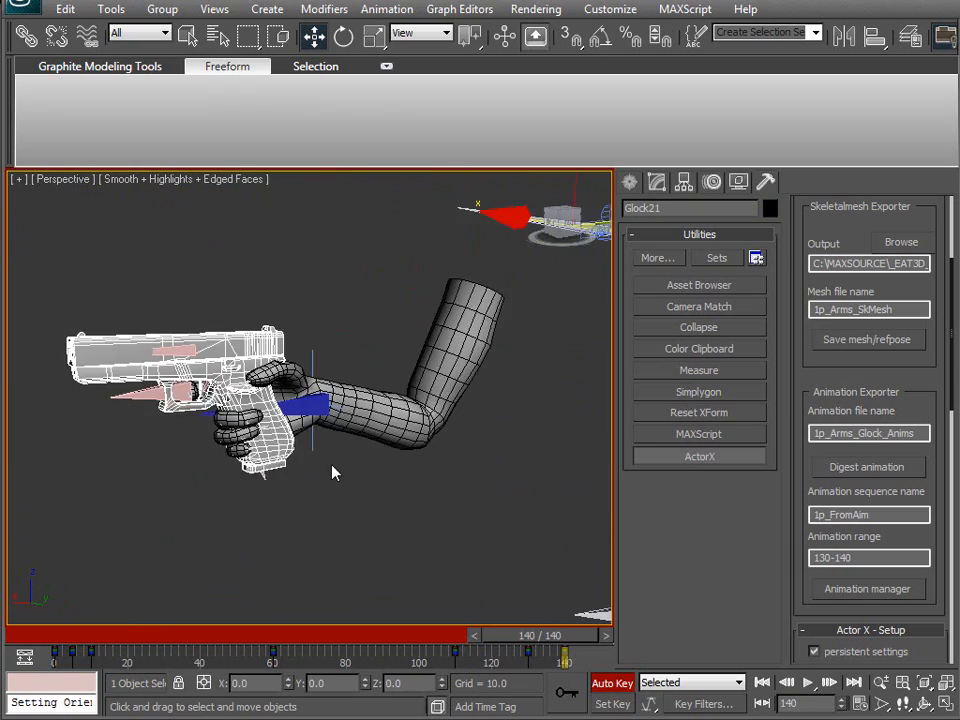
Step: Select the b_WeaponSocket bone again and check its placement against the grip up close and from below the hand
middle_click_drag(292, 479, 323, 400, "alt")
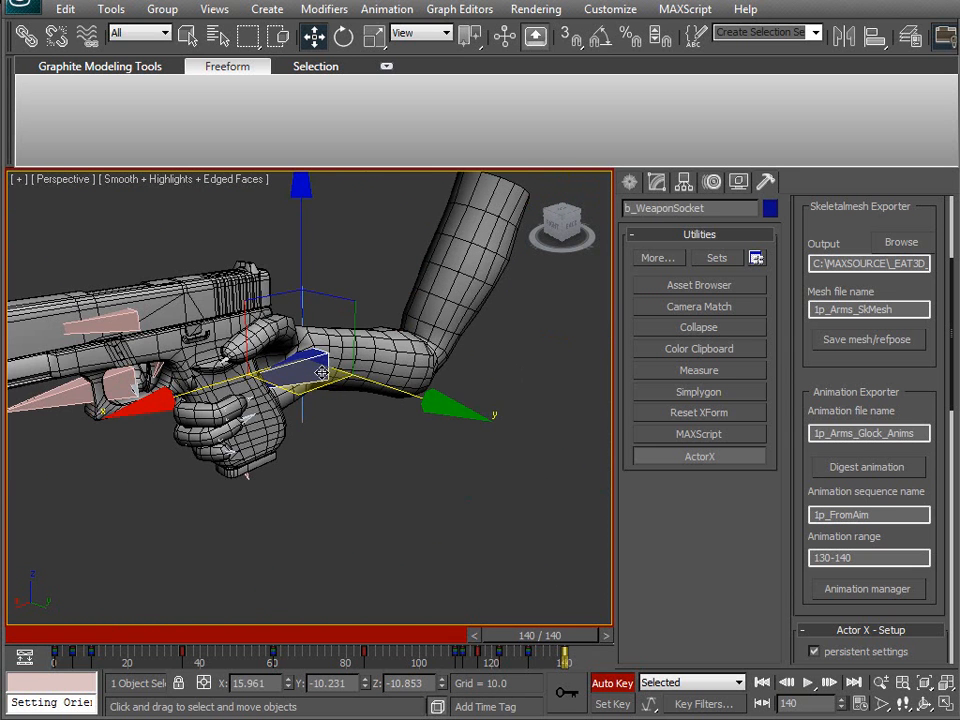
middle_click_drag(506, 542, 279, 448, "alt")
scroll(281, 446, "down", 3)
scroll(281, 446, "up", 5)
middle_click_drag(202, 515, 404, 364)
scroll(360, 372, "up", 4)
scroll(360, 372, "down", 4)
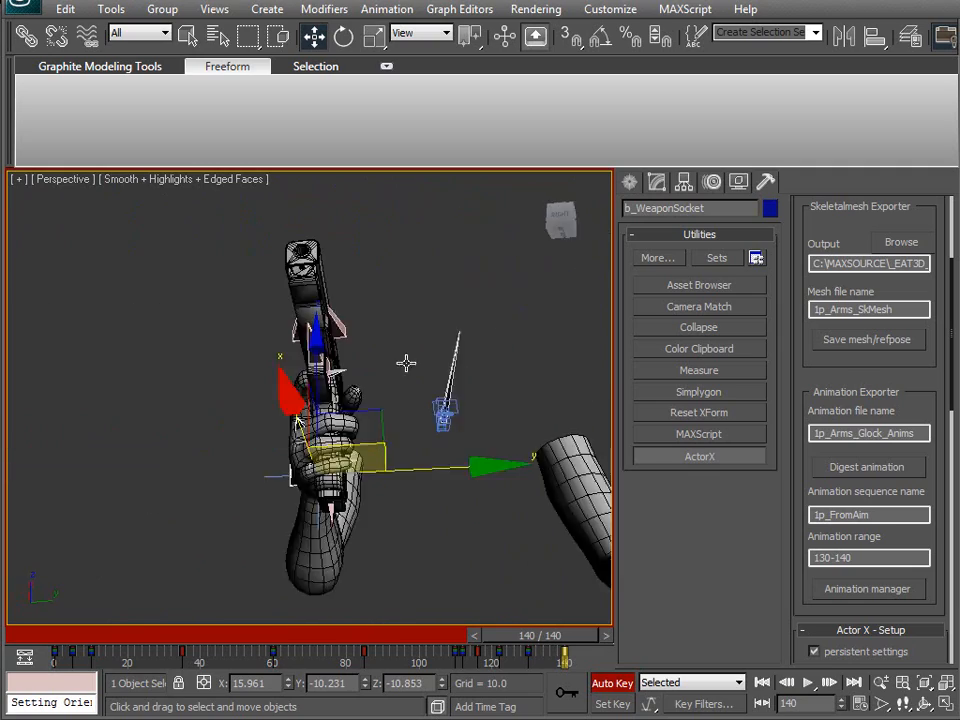
Step: Inspect b_WeaponSocket from the muzzle side, clear the selection and check the Glock in the gripping hand up close
middle_click_drag(380, 444, 332, 482, "alt")
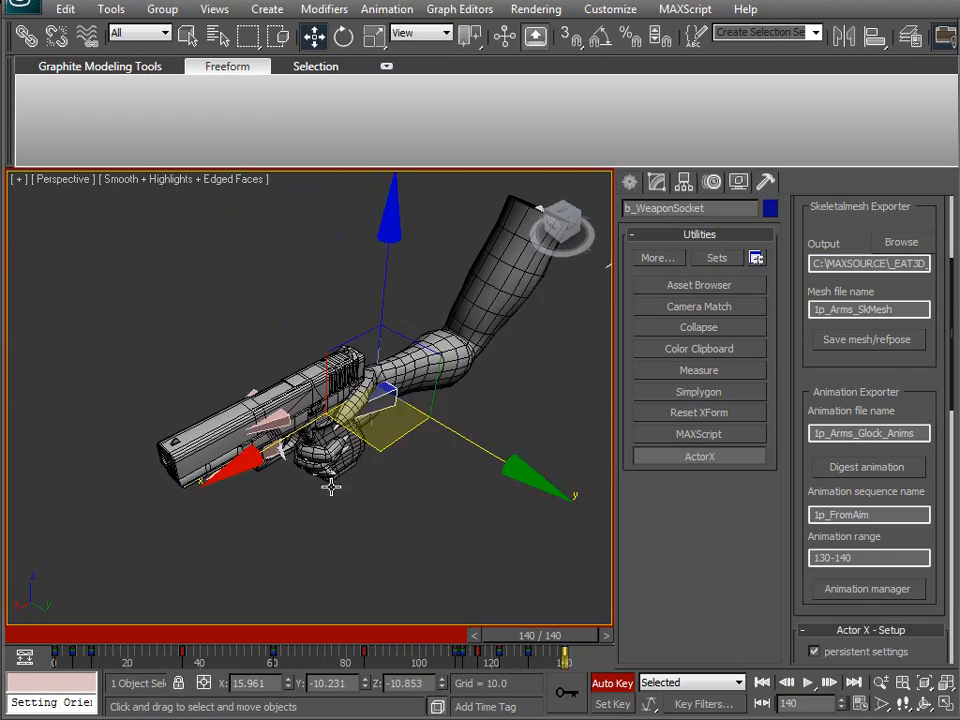
left_click(420, 507)
middle_click_drag(420, 507, 321, 492, "alt")
scroll(306, 488, "up", 5)
scroll(312, 502, "down", 5)
scroll(327, 460, "up", 2)
scroll(345, 475, "up", 4)
scroll(356, 467, "down", 4)
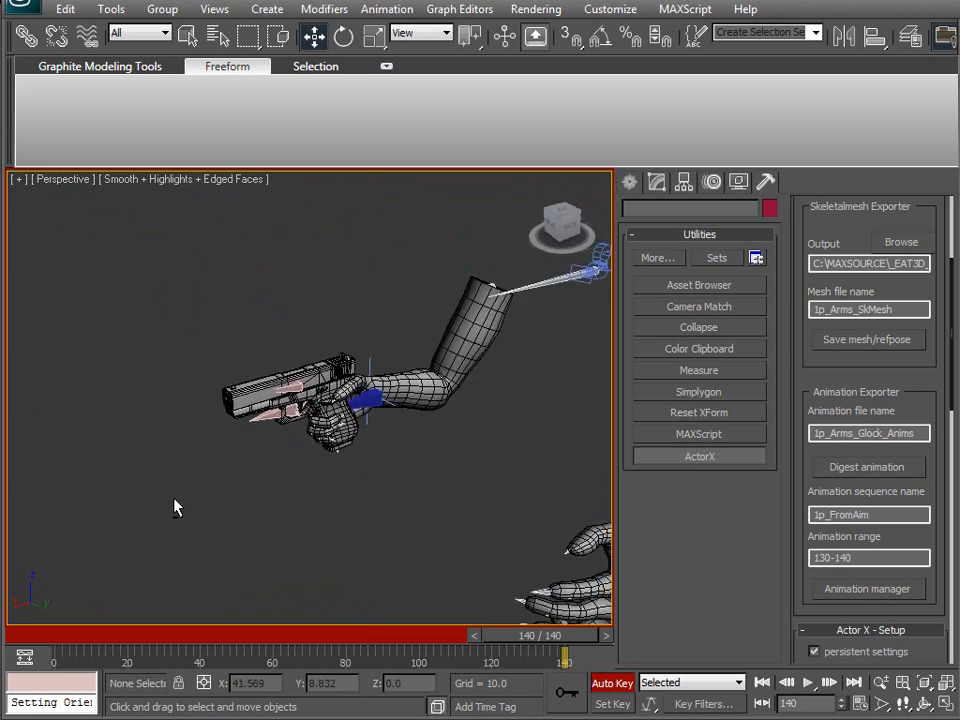
Step: Examine both arms from the front and look closely down the Glock's muzzle at the gripping fingers
middle_click_drag(249, 455, 258, 503, "alt")
middle_click_drag(395, 462, 306, 470, "alt")
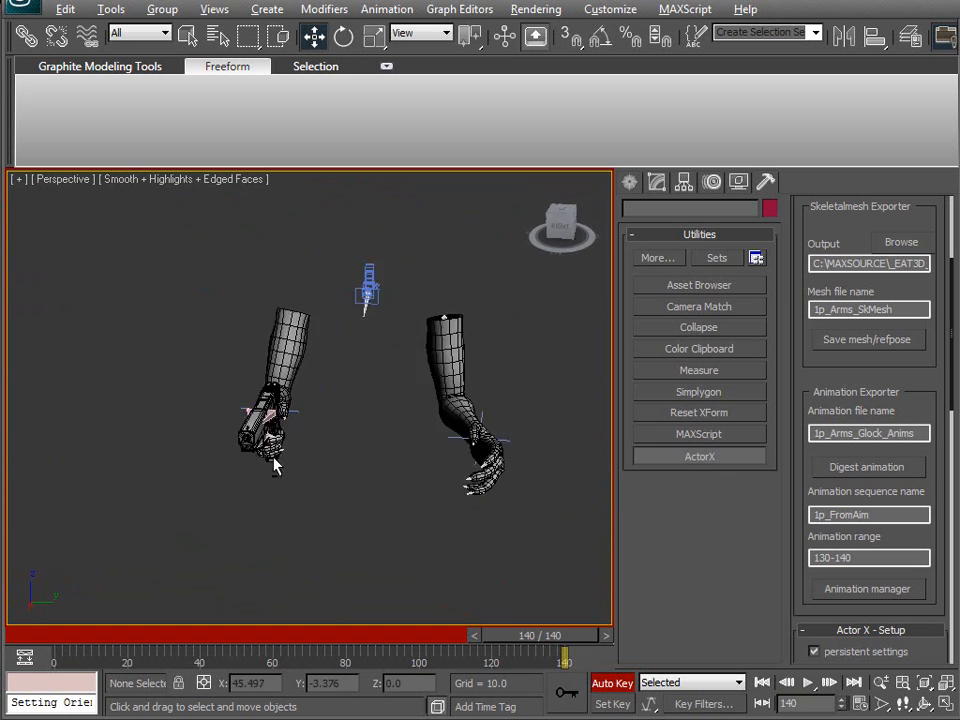
middle_click_drag(600, 452, 265, 450, "alt")
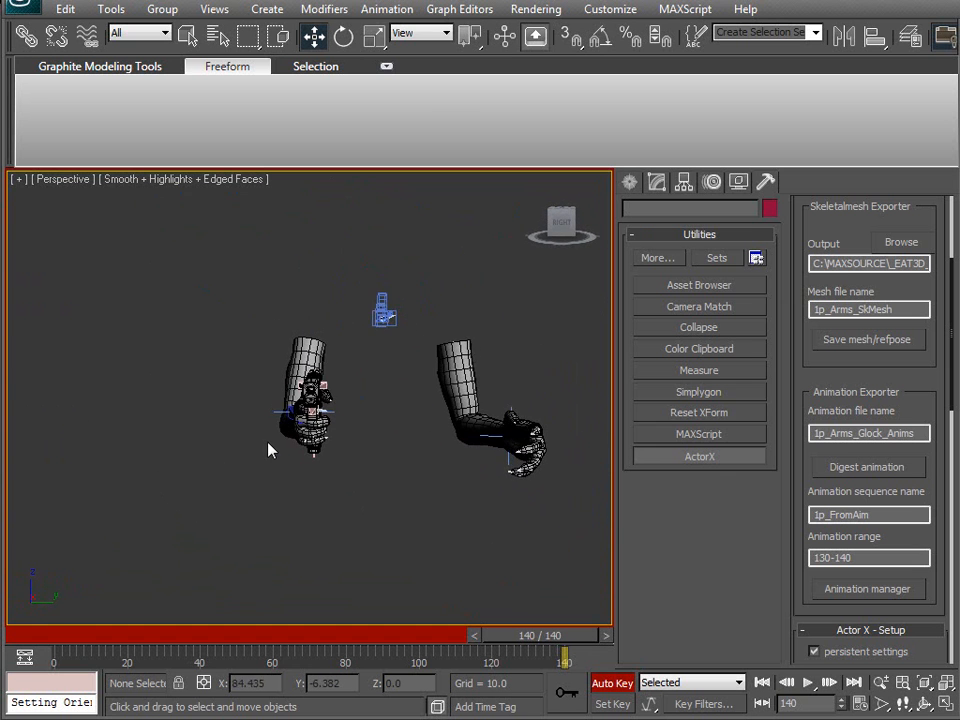
scroll(275, 443, "up", 5)
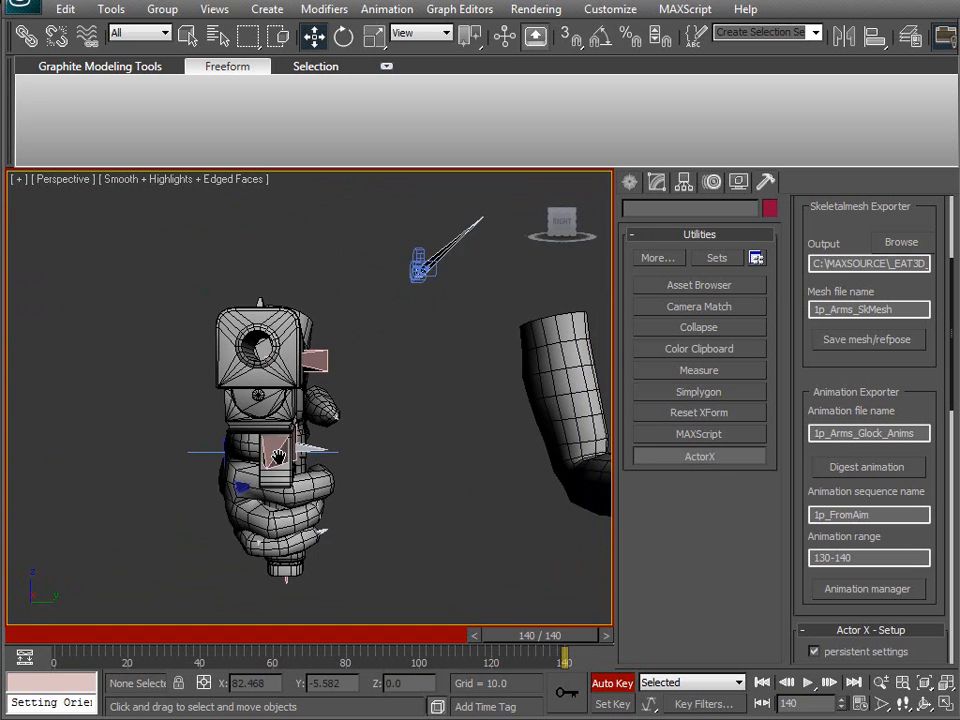
middle_click_drag(379, 492, 169, 552)
scroll(310, 473, "down", 4)
Step: Compare the gun arm with the empty arm from the side and return to a front view of both
middle_click_drag(199, 458, 397, 390, "alt")
middle_click_drag(516, 357, 345, 461, "alt")
middle_click_drag(302, 519, 503, 372, "alt")
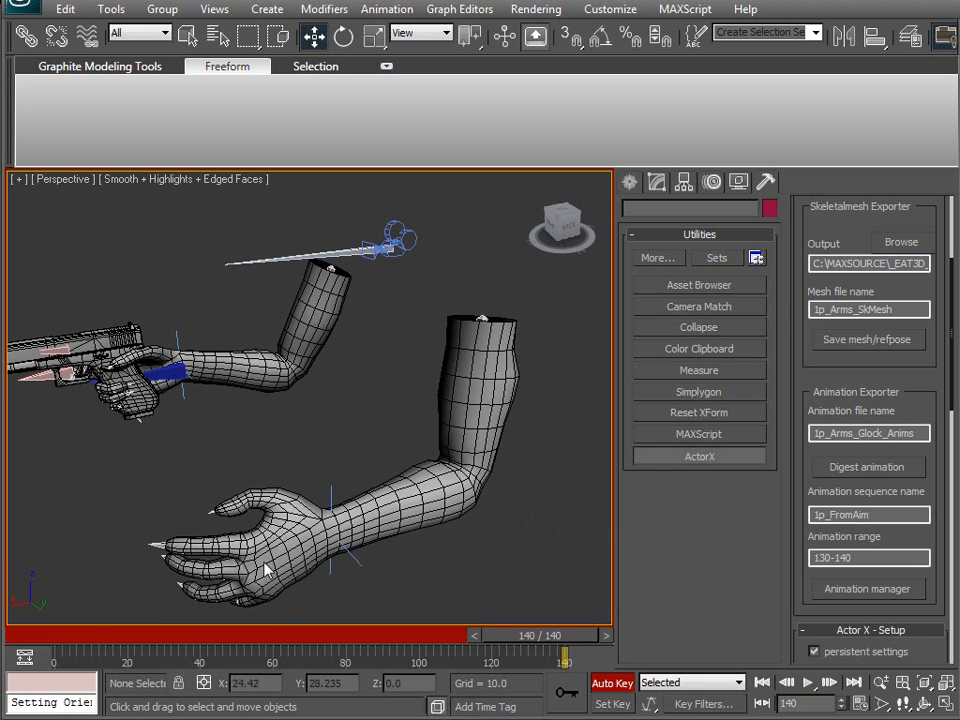
middle_click_drag(455, 417, 490, 391, "alt")
scroll(257, 403, "up", 3)
scroll(303, 437, "down", 4)
scroll(297, 461, "up", 4)
scroll(490, 391, "down", 4)
middle_click_drag(463, 437, 293, 425, "alt")
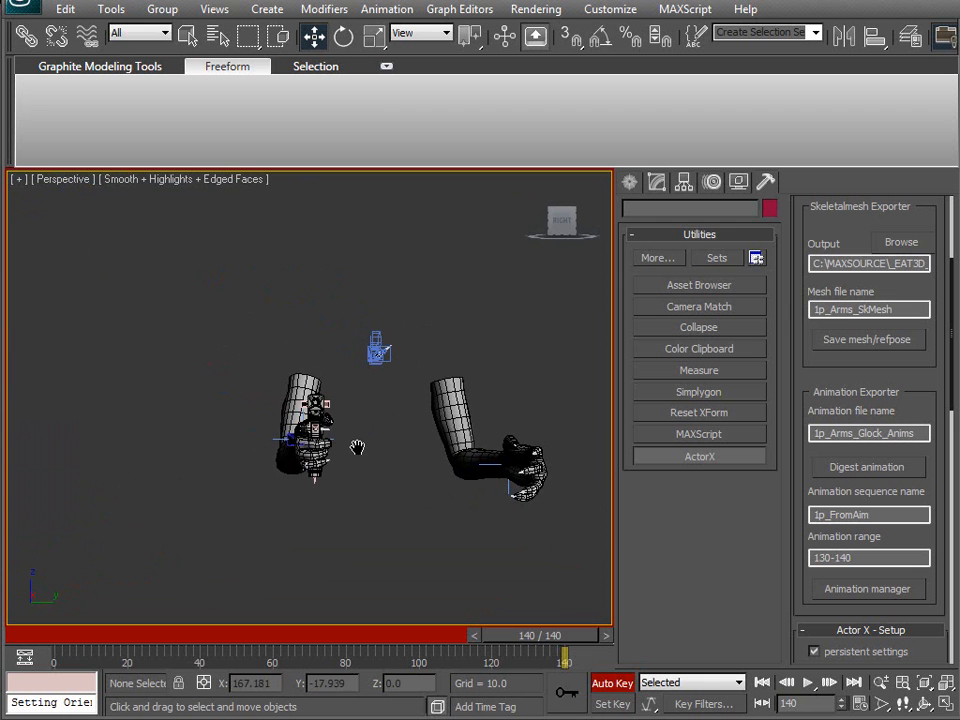
Step: Examine the gun hand's grip on the Glock from several angles, ending with a side view of the arm
scroll(362, 452, "up", 4)
middle_click_drag(362, 452, 312, 487, "alt")
scroll(341, 426, "down", 4)
scroll(369, 396, "up", 5)
scroll(333, 475, "down", 4)
middle_click_drag(374, 470, 254, 526, "alt")
scroll(275, 480, "up", 5)
middle_click_drag(275, 476, 378, 500)
middle_click_drag(378, 500, 272, 446, "alt")
scroll(272, 440, "up", 2)
middle_click_drag(398, 455, 283, 458)
scroll(348, 441, "down", 4)
scroll(283, 465, "up", 5)
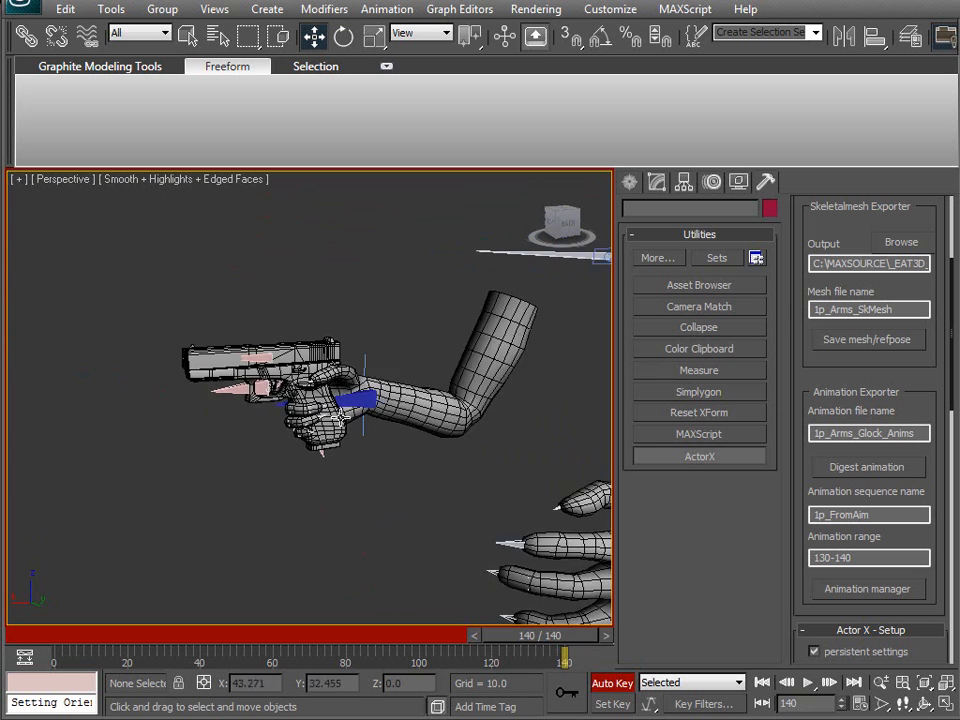
Step: Check the bones inside the Glock and the gripping hand in wireframe, and return to the shaded display
middle_click_drag(291, 412, 229, 467, "alt")
key("F3")
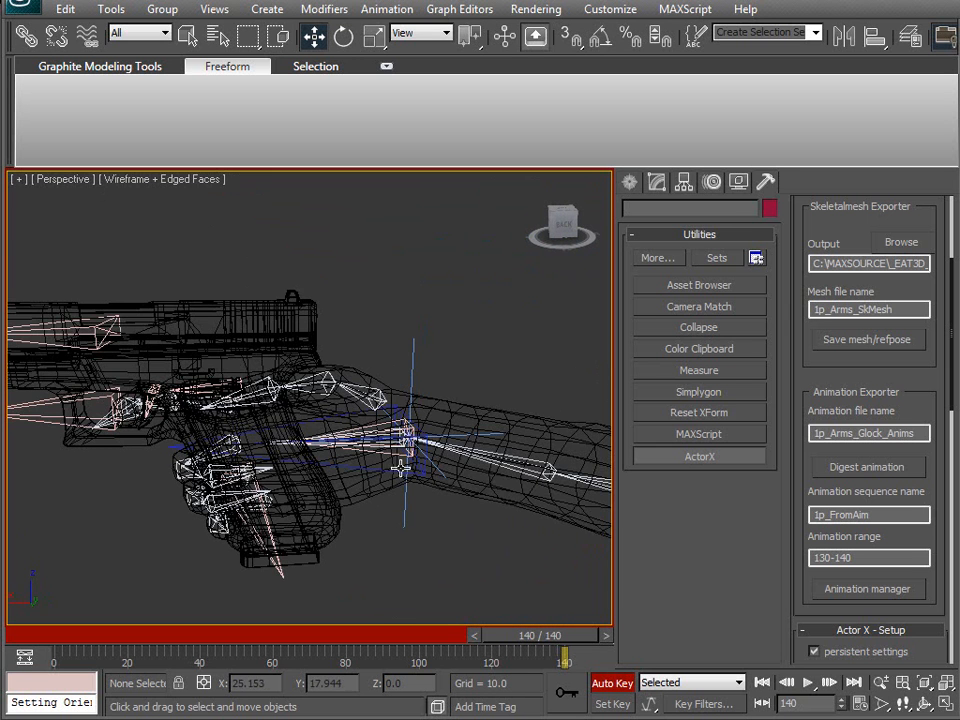
key("F3")
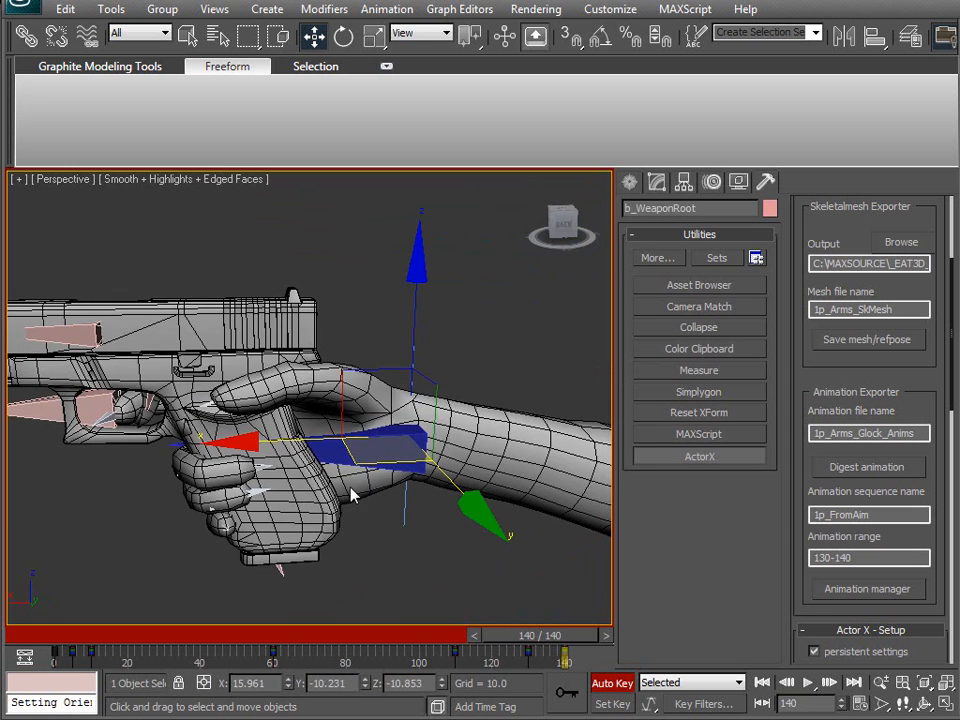
Step: Try moving b_WeaponRoot with the Glock away from the hand, inspect the bare hand and socket bone, and undo the move
scroll(336, 420, "down", 5)
left_click_drag(281, 353, 94, 256)
middle_click_drag(163, 495, 268, 458)
middle_click_drag(437, 412, 377, 430)
scroll(377, 430, "up", 5)
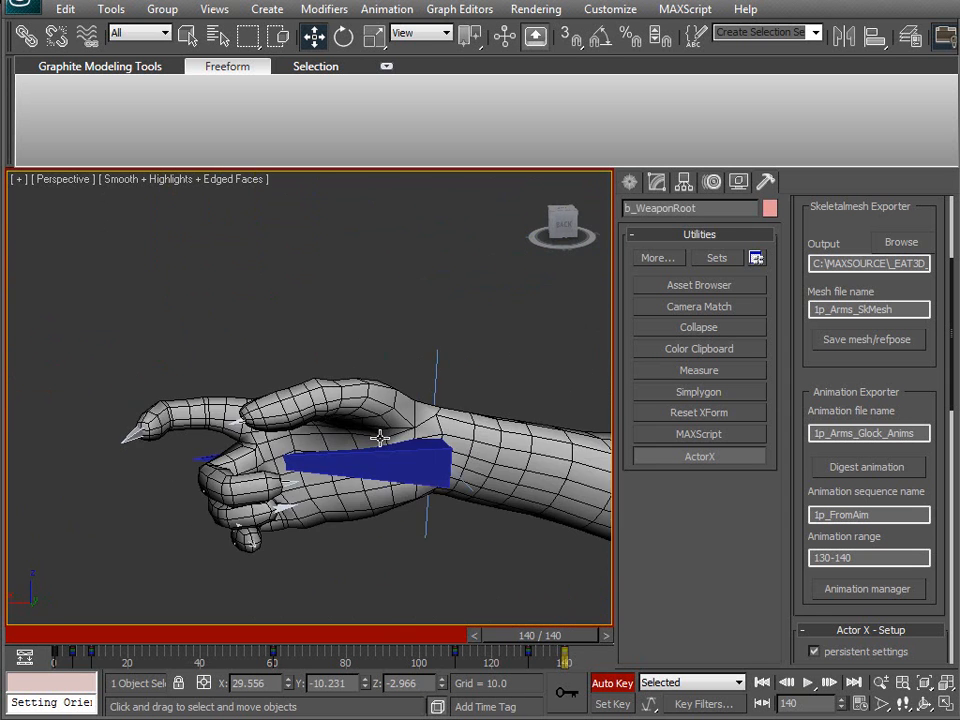
middle_click_drag(335, 508, 172, 468)
scroll(190, 482, "down", 5)
middle_click_drag(212, 501, 249, 493, "alt")
scroll(165, 467, "up", 5)
scroll(345, 454, "down", 5)
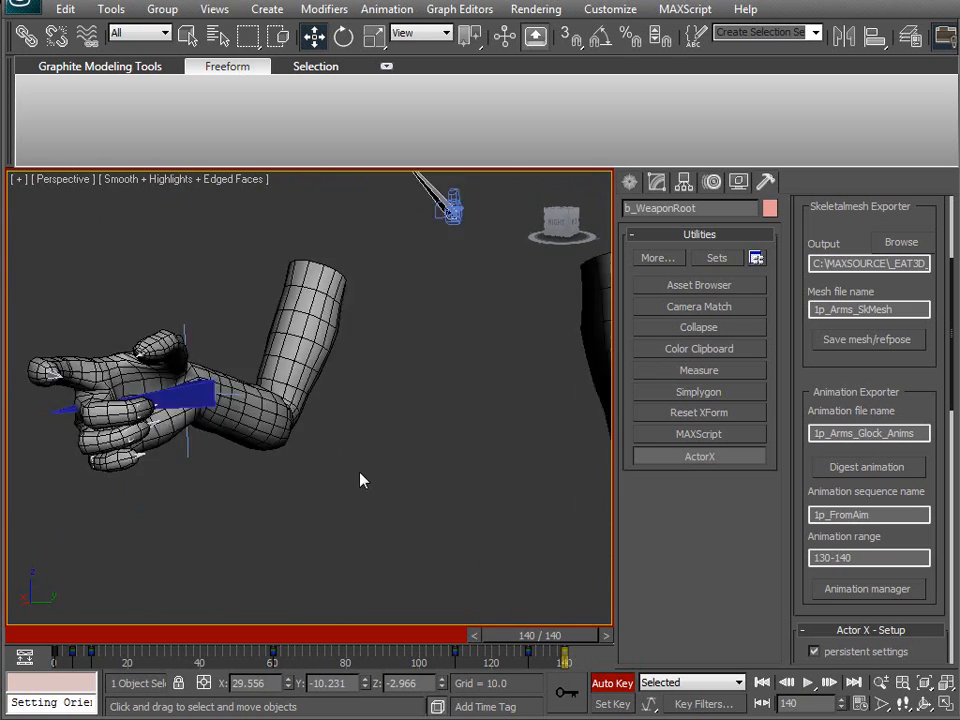
middle_click_drag(307, 465, 323, 448, "alt")
key("ctrl+z")
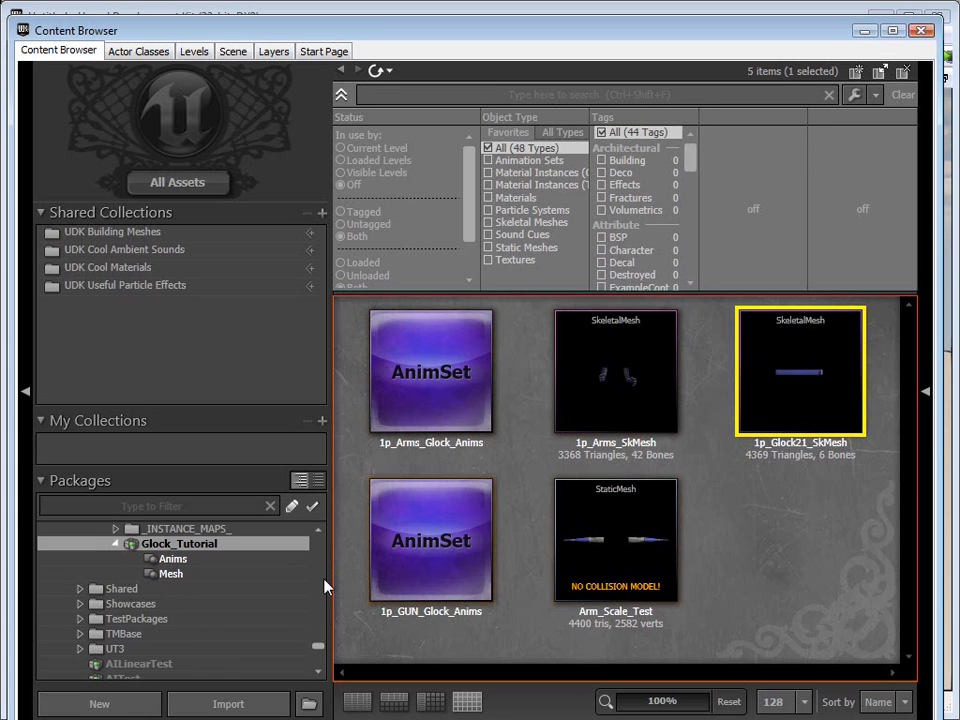
Step: Switch to the UDK Content Browser and open the Mossberg_1p_Arms_Anims AnimSet from the Weap_Mossberg package's Anims group
left_click(140, 618)
scroll(145, 615, "up", 5)
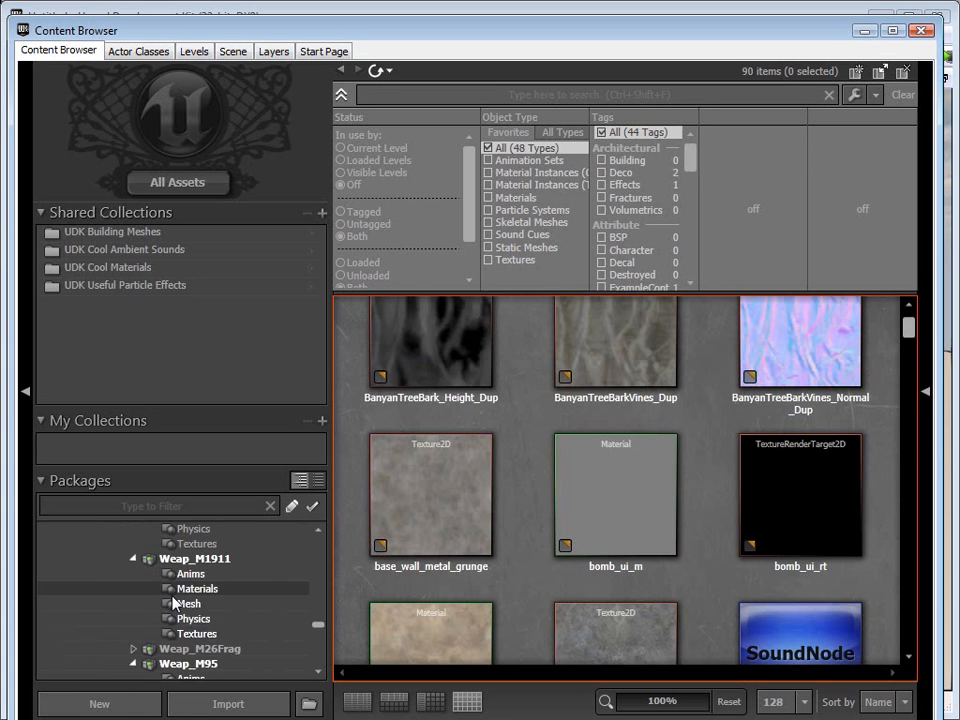
scroll(176, 608, "up", 2)
scroll(177, 607, "down", 5)
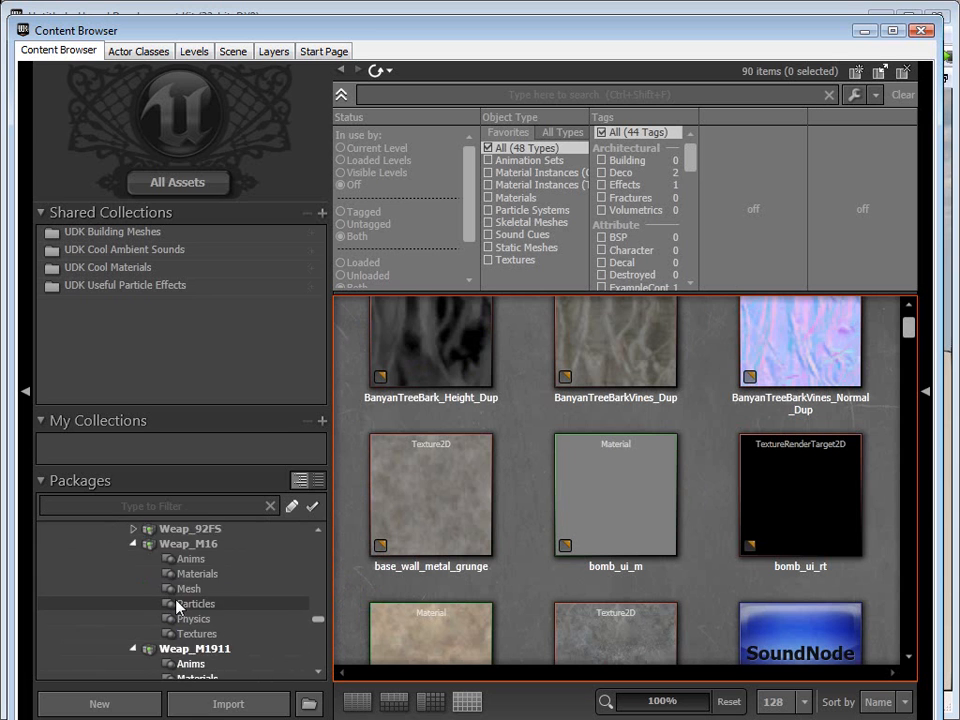
scroll(176, 608, "down", 2)
left_click(134, 619)
left_click(170, 634)
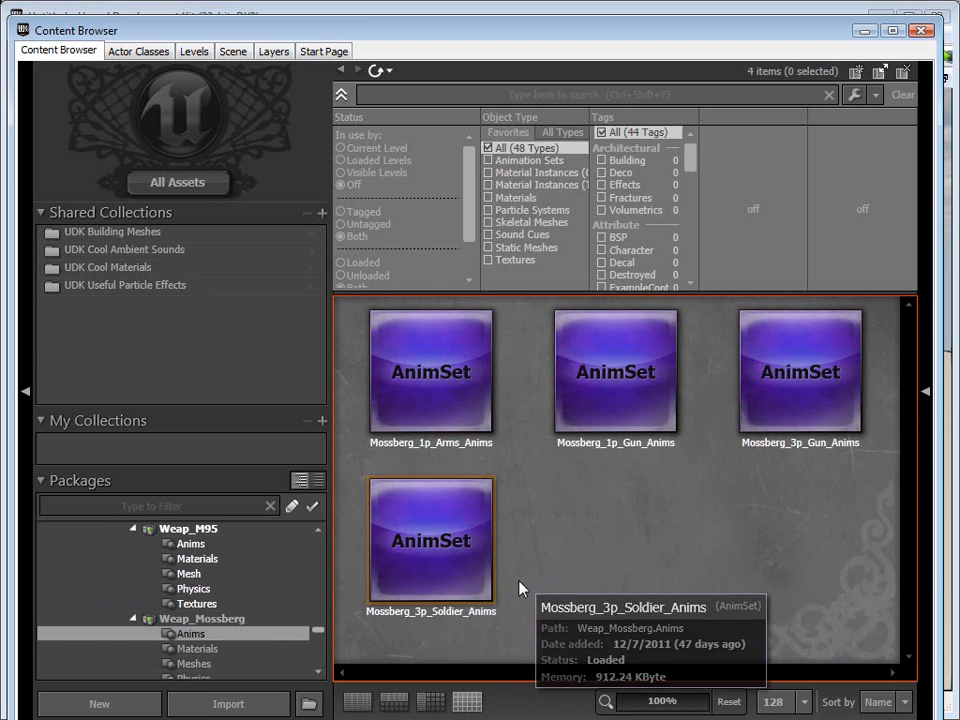
left_click(446, 543)
double_click(446, 543)
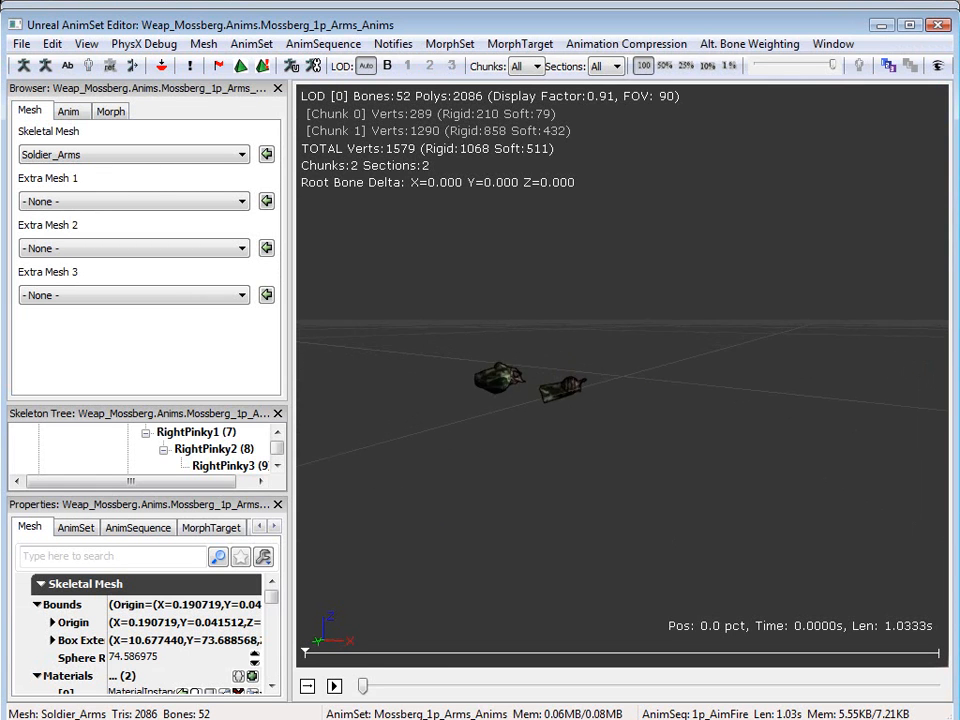
Step: Inspect the Soldier_Arms mesh up close in the AnimSet Editor preview
mouse_move(628, 435)
left_mouse_down()
mouse_move(570, 410)
mouse_move(565, 375)
mouse_move(628, 435)
left_mouse_up()
middle_click_drag(628, 435, 700, 465)
left_click_drag(628, 435, 668, 488)
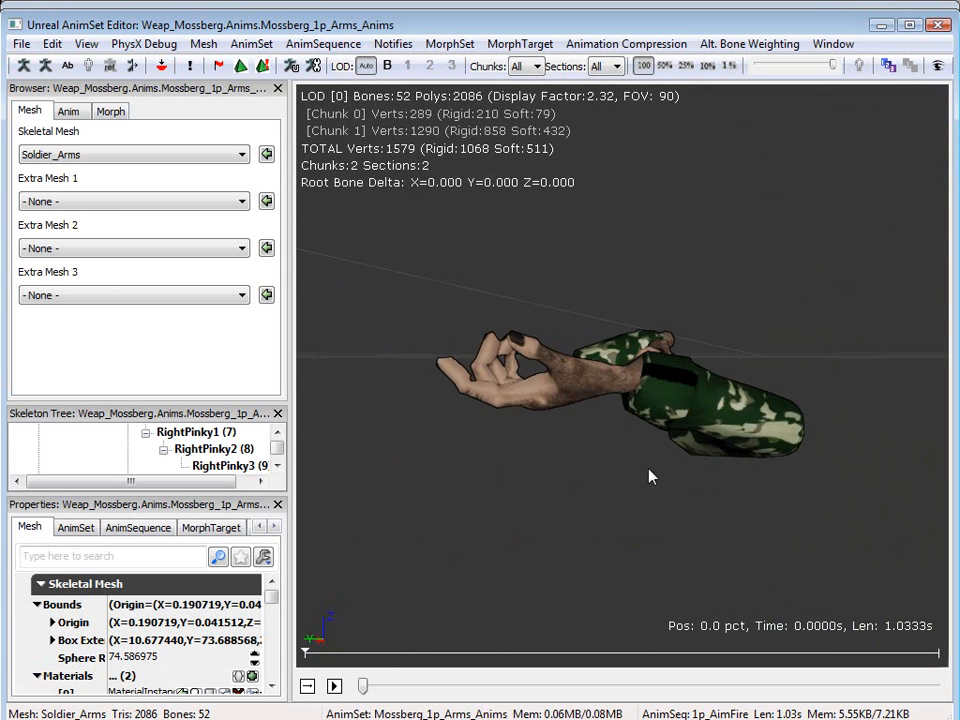
Step: Select 1p_Mossberg500_SkMesh in the Weap_Mossberg Meshes group and return to the AnimSet Editor
key("alt+Tab")
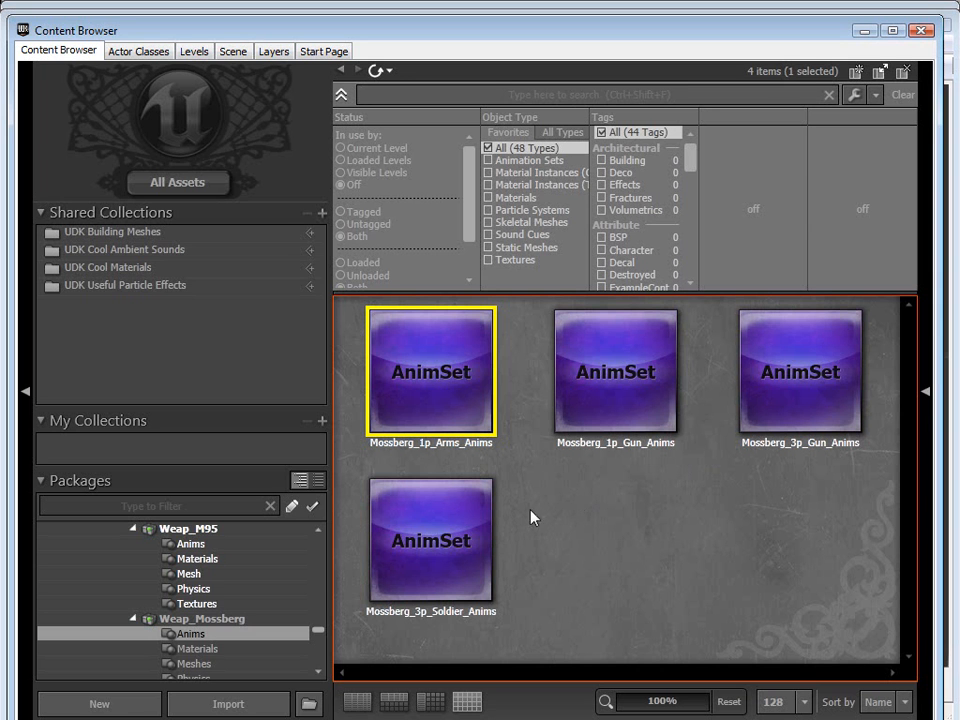
left_click(194, 664)
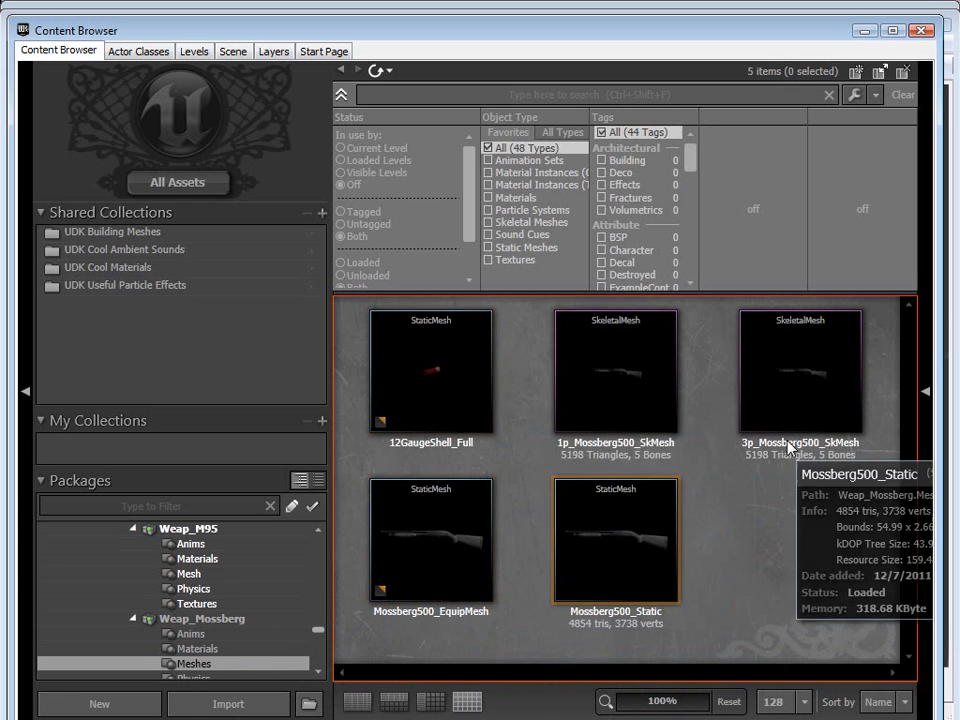
left_click(641, 455)
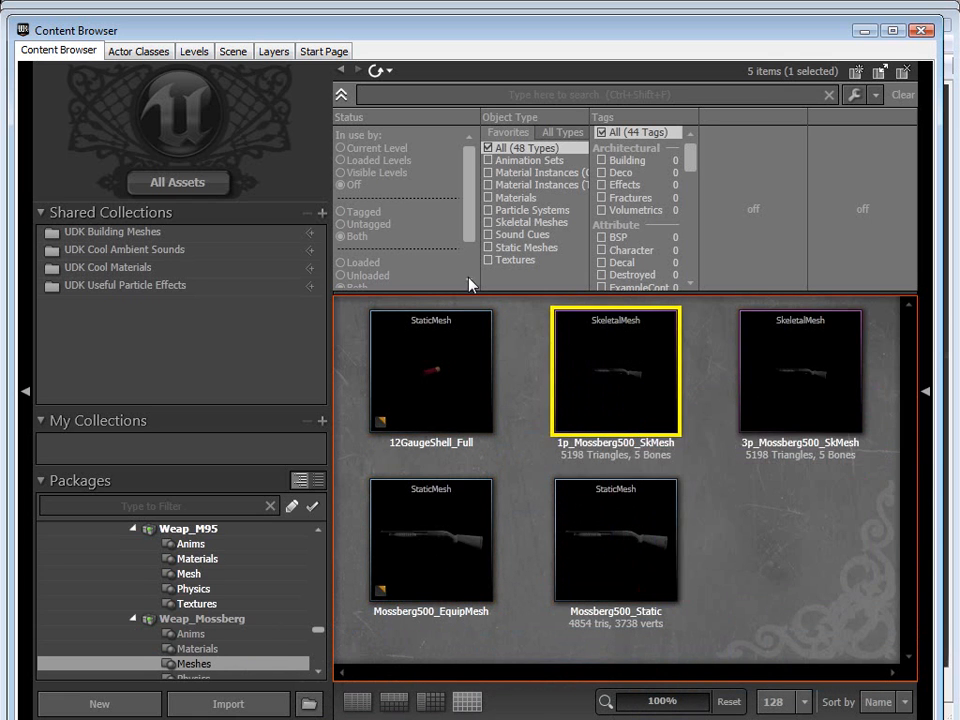
left_click(922, 31)
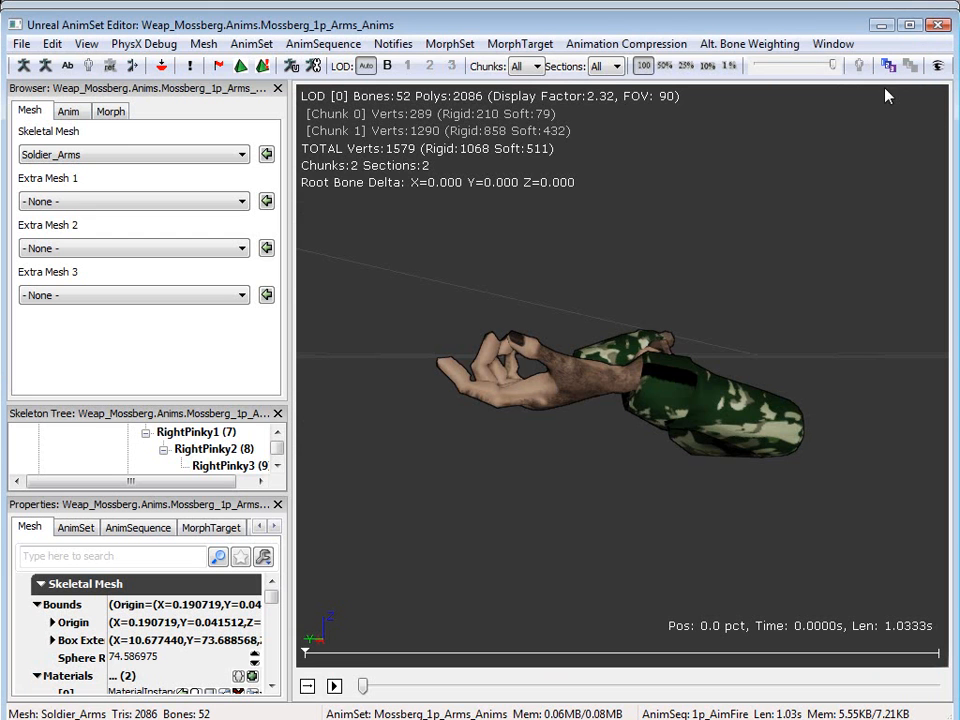
Step: Assign the selected Mossberg mesh as the WeaponSocket's preview skeletal mesh and close the Socket Manager
left_click(160, 66)
left_click(150, 147)
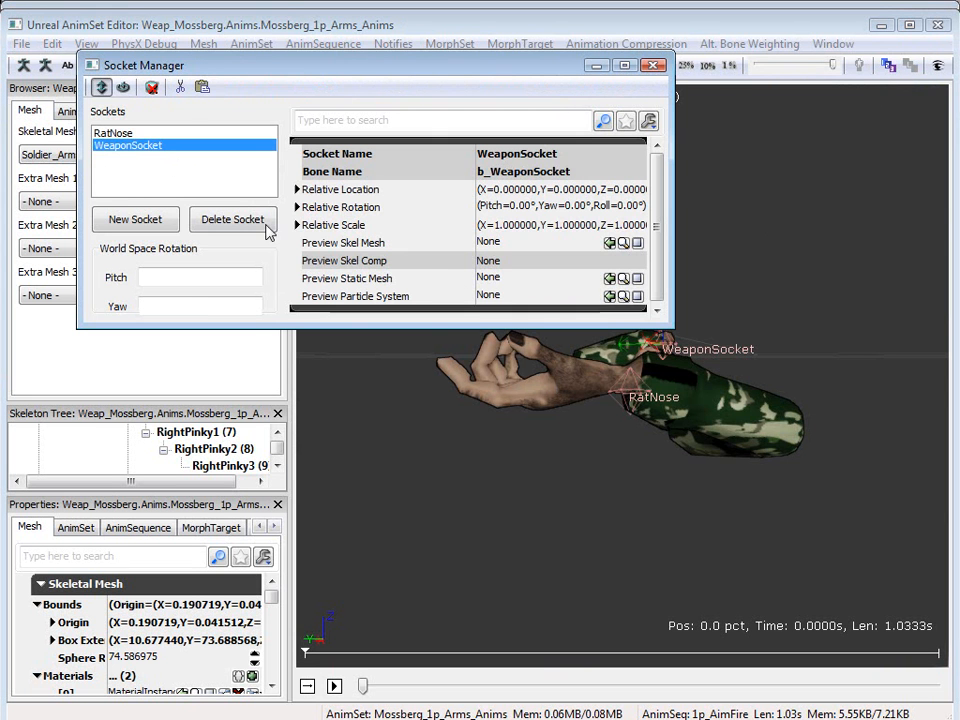
left_click(609, 243)
left_click(653, 65)
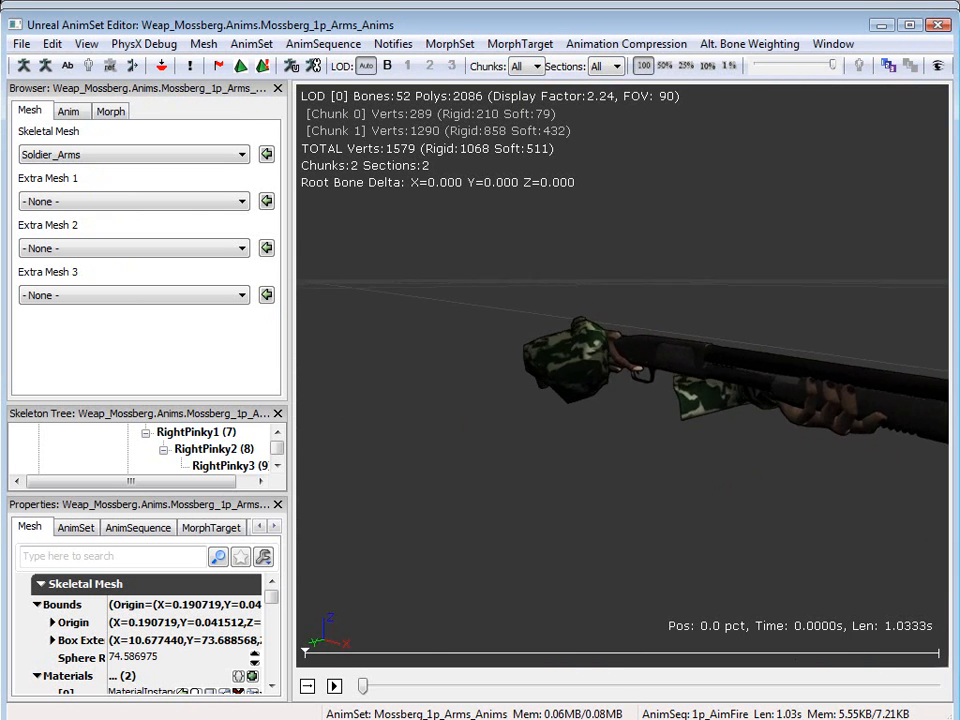
Step: Inspect from both sides how the soldier's arms hold the attached Mossberg shotgun
left_click_drag(800, 380, 515, 332)
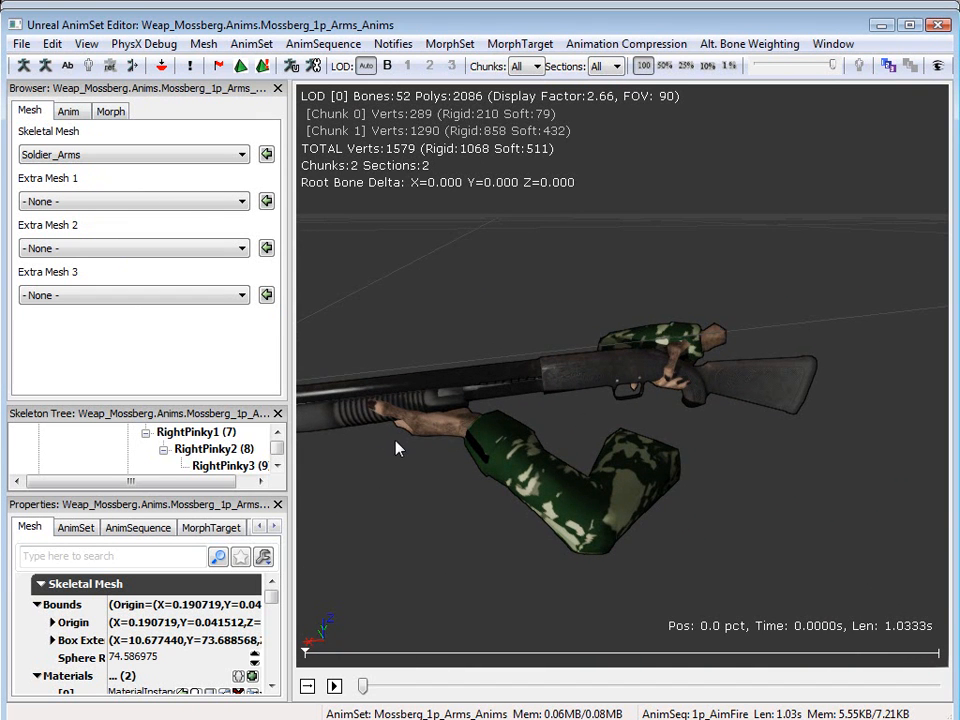
left_click_drag(508, 432, 660, 368)
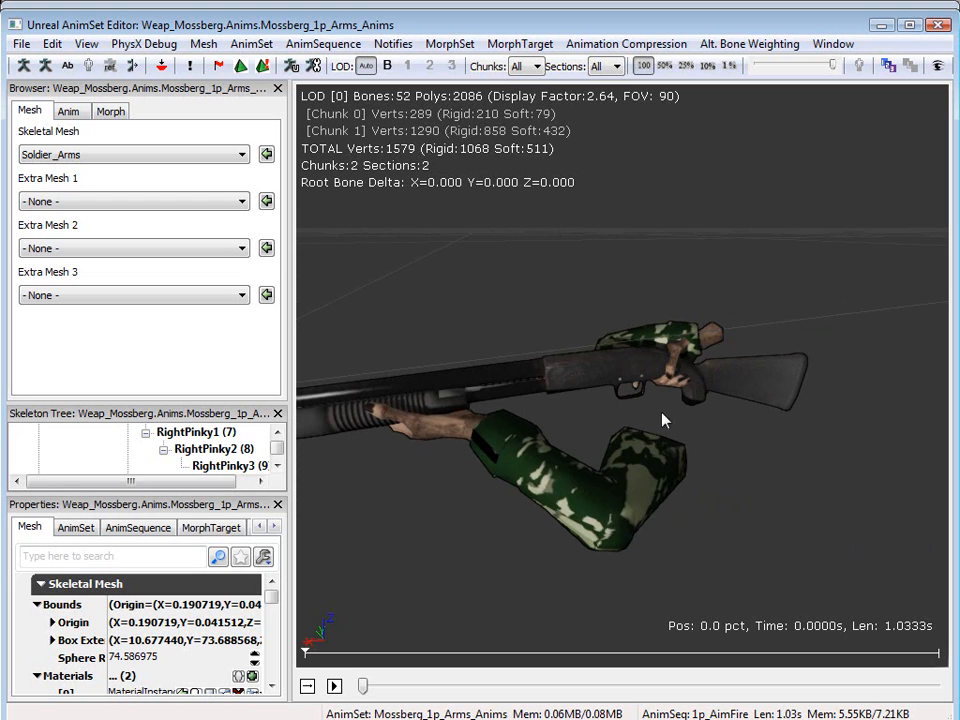
left_click_drag(588, 385, 572, 388)
Step: Preview the 1p_Idle pose, play the 1p_Fire sequence while viewing it from both sides, and return it to its start
left_click(68, 112)
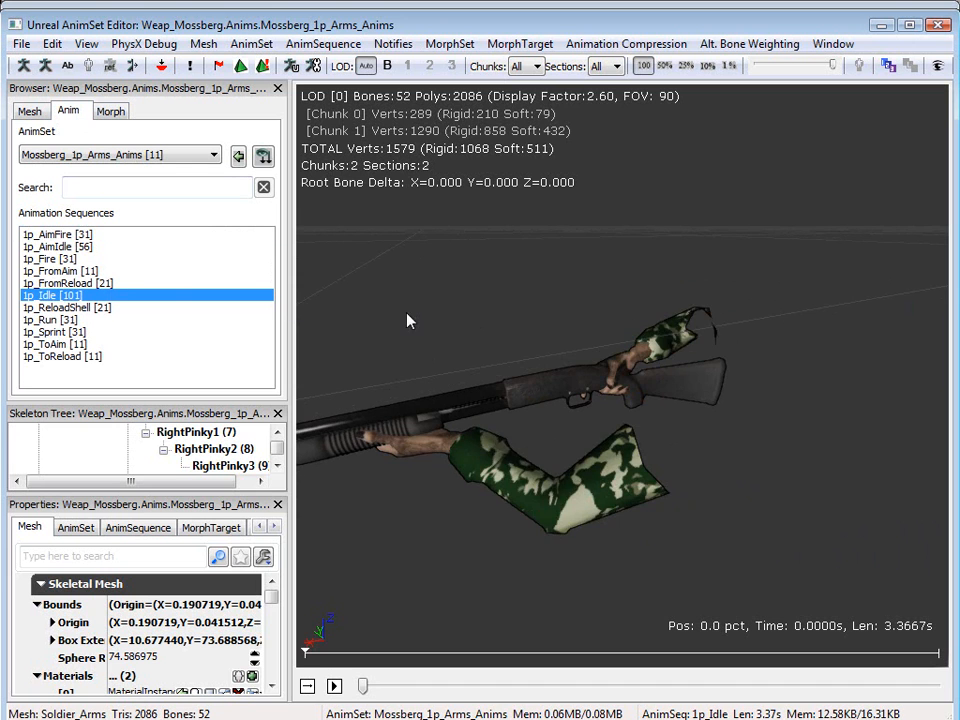
left_click_drag(580, 333, 605, 325)
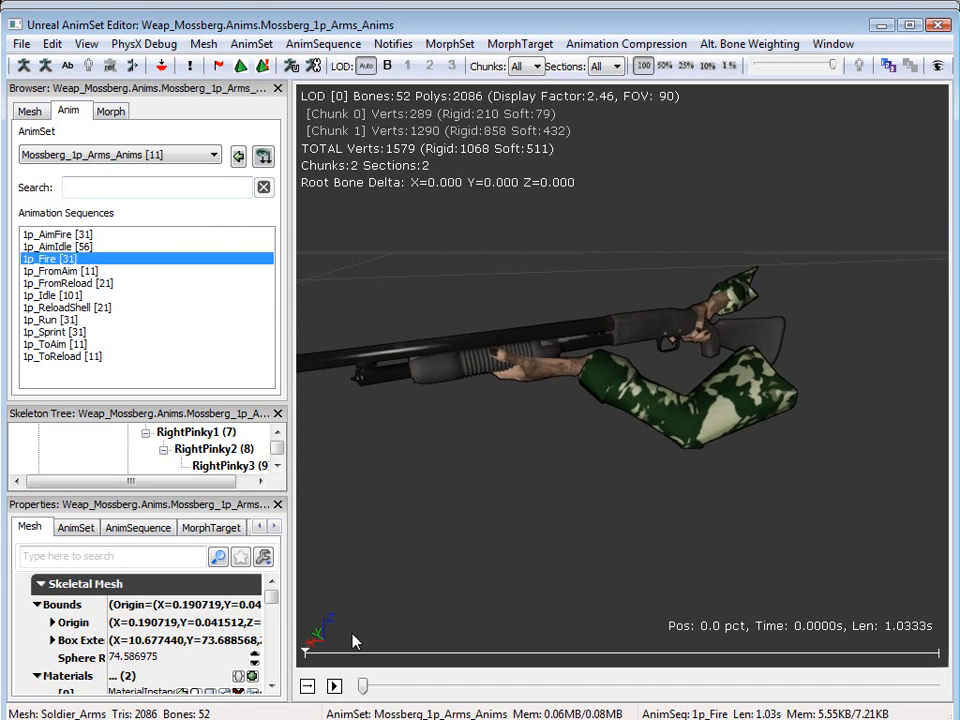
left_click(336, 686)
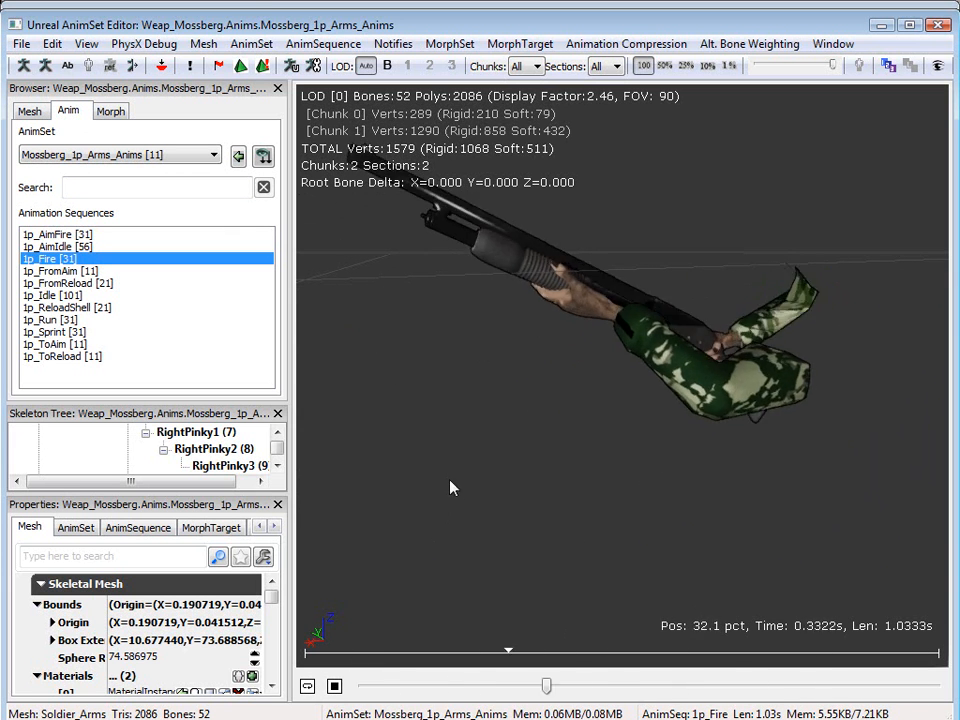
left_click_drag(448, 361, 650, 358)
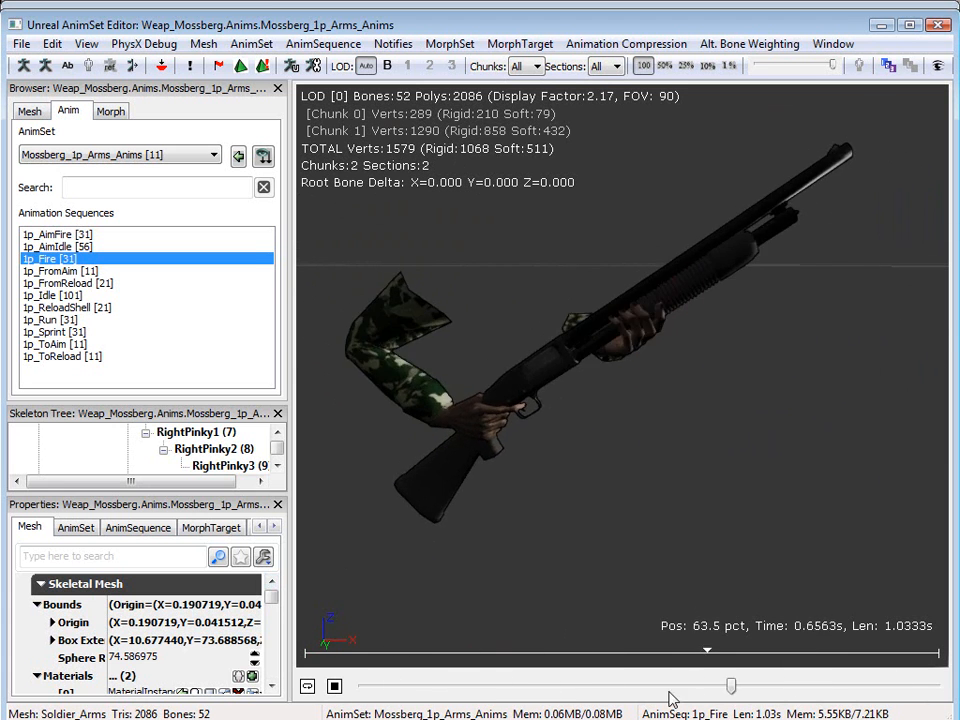
left_click_drag(720, 685, 362, 686)
Step: Examine the hand on the shotgun's pump grip up close and scrub through the 1p_Fire sequence
left_click_drag(735, 428, 675, 473)
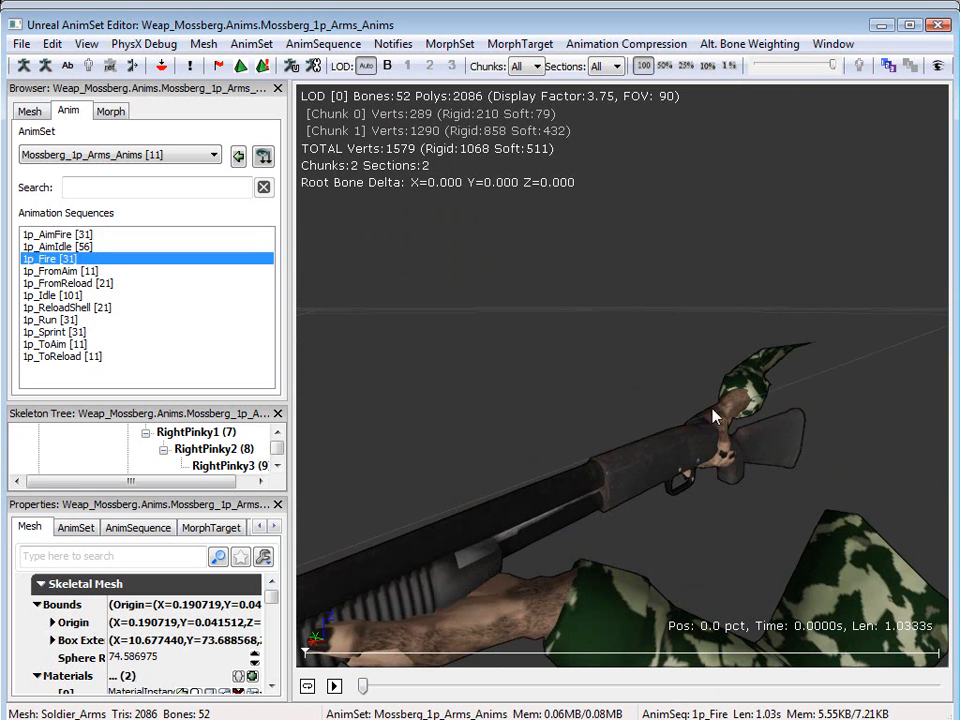
mouse_move(600, 473)
left_mouse_down()
mouse_move(543, 553)
mouse_move(600, 480)
left_mouse_up()
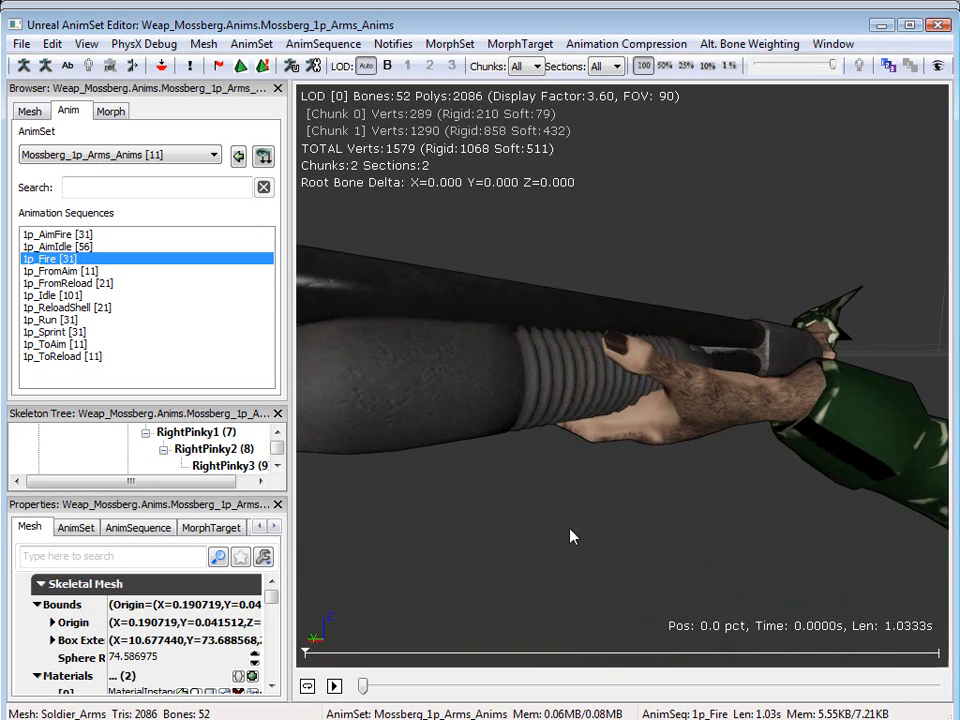
left_click_drag(543, 388, 560, 431)
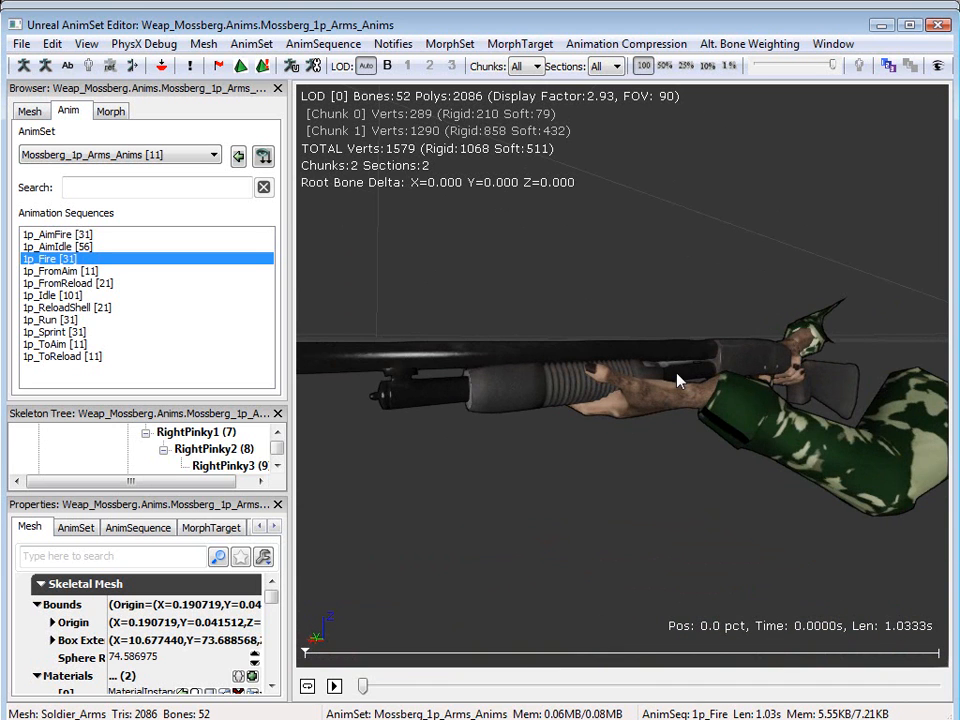
left_click_drag(362, 688, 694, 702)
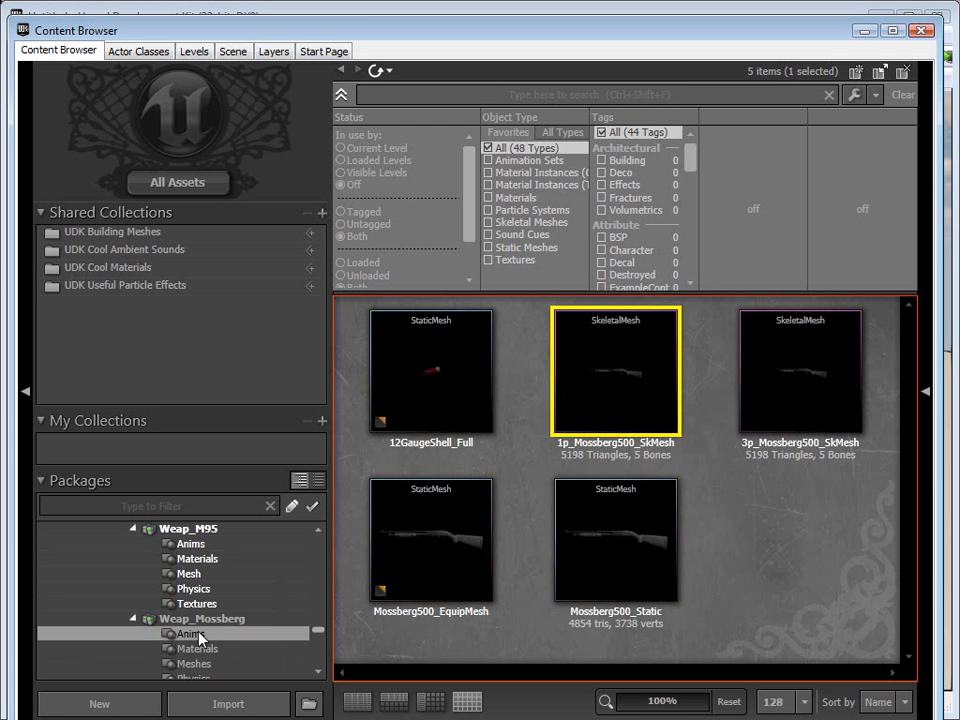
Step: Open the Mossberg_1p_Gun_Anims AnimSet from the Anims group of the Weap_Mossberg package
left_click(199, 638)
left_click(632, 385)
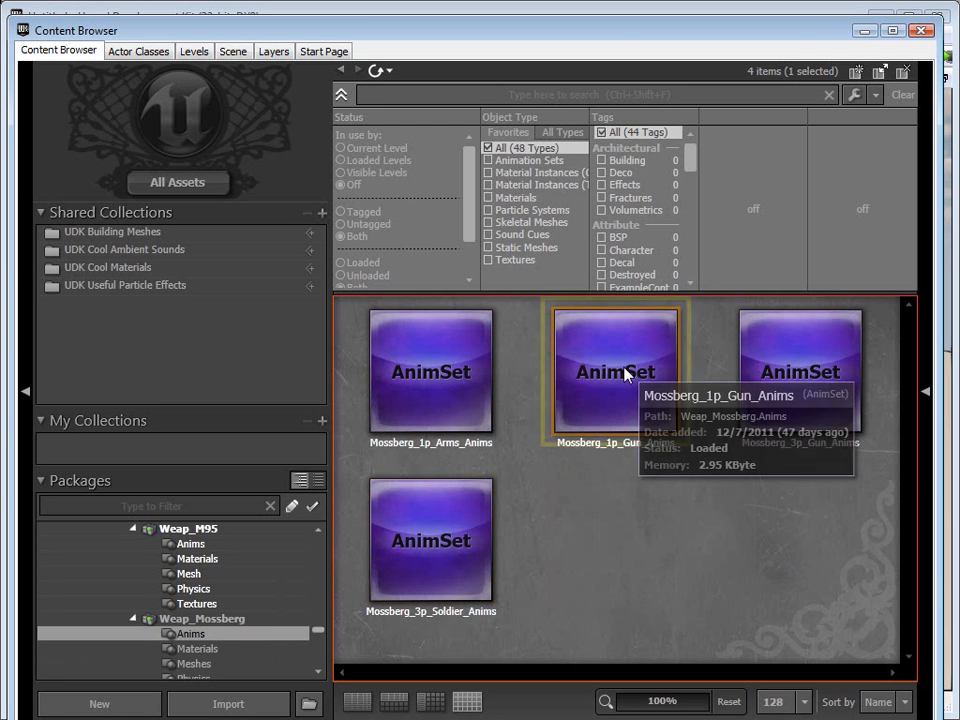
double_click(603, 430)
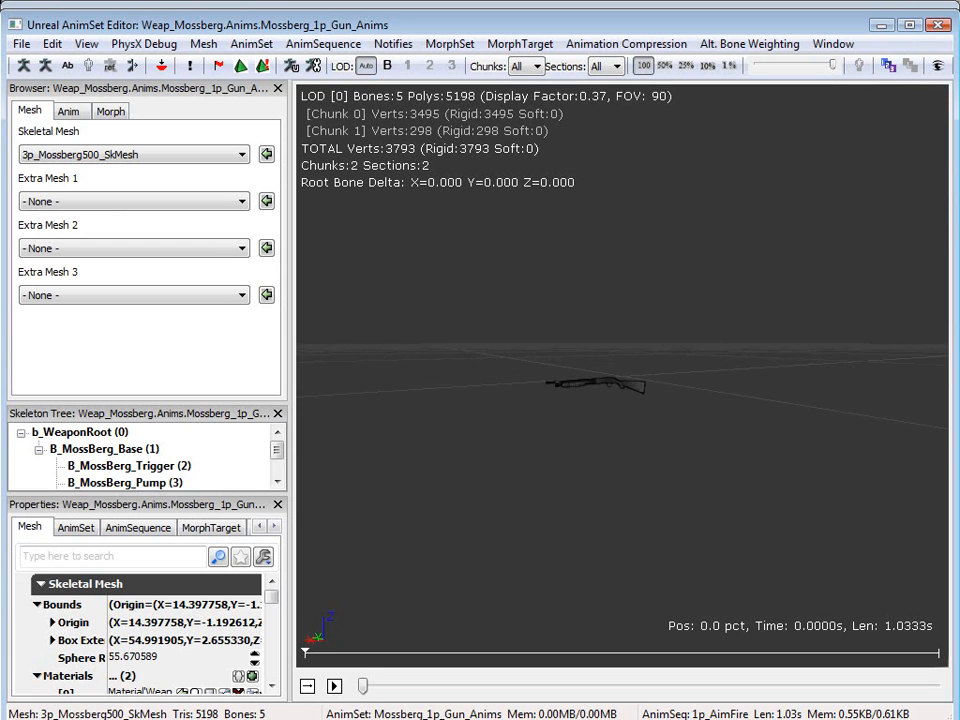
Step: Preview the gun's 1p_Fire sequence while examining the shotgun pump from several angles, and close the AnimSet Editor
left_click_drag(528, 463, 488, 438)
left_click(68, 112)
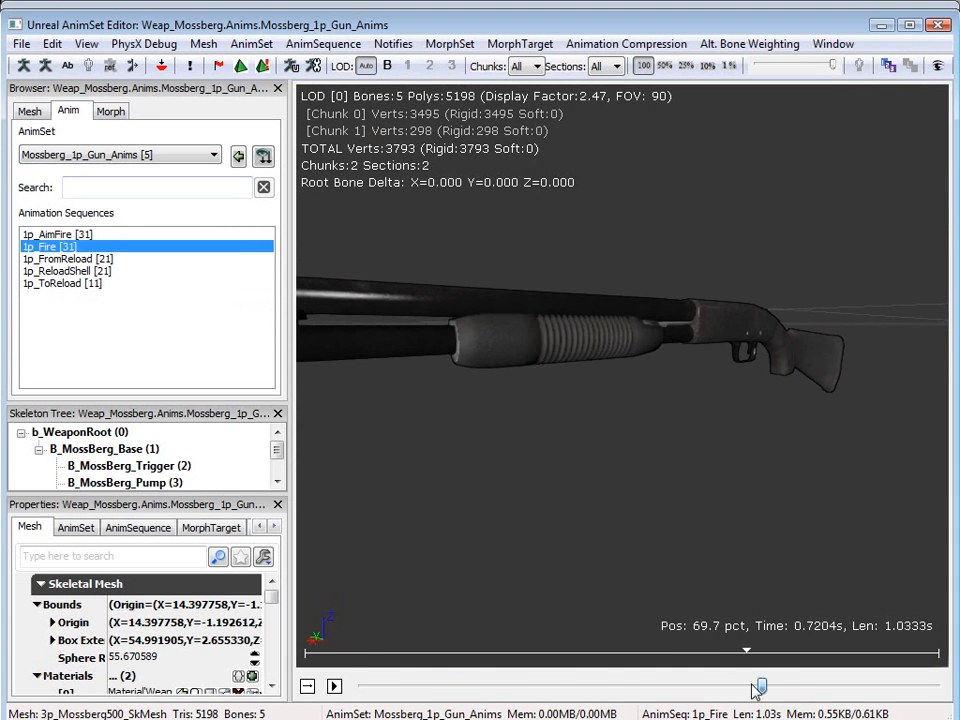
left_click_drag(655, 493, 595, 493)
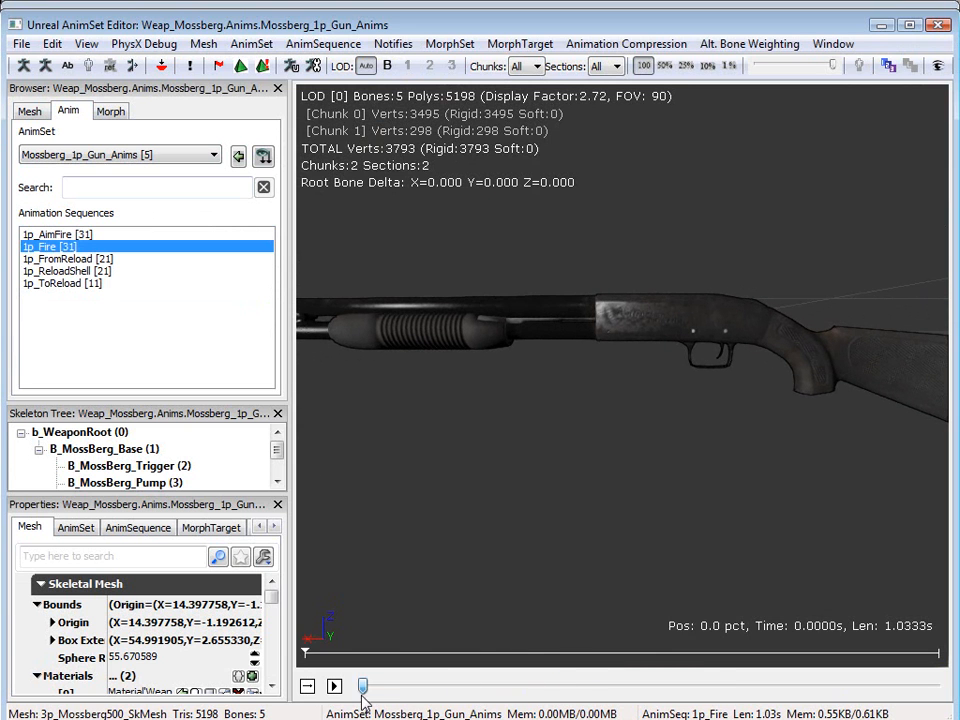
left_click_drag(595, 490, 525, 482)
mouse_move(525, 482)
middle_mouse_down()
mouse_move(515, 430)
mouse_move(490, 470)
mouse_move(512, 480)
middle_mouse_up()
right_click_drag(508, 468, 508, 500)
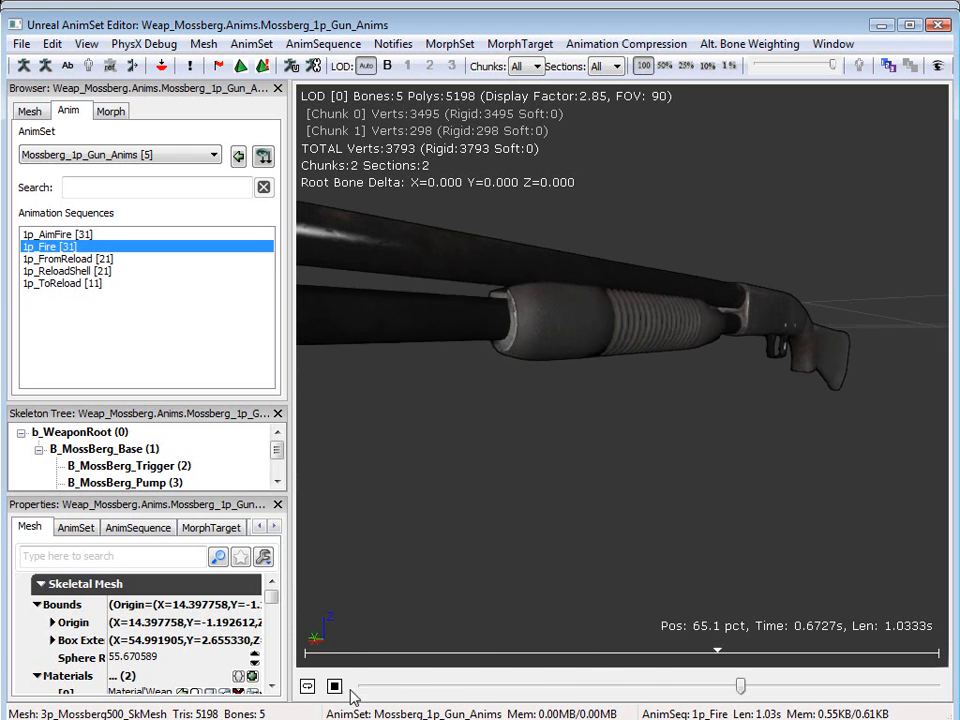
left_click(946, 29)
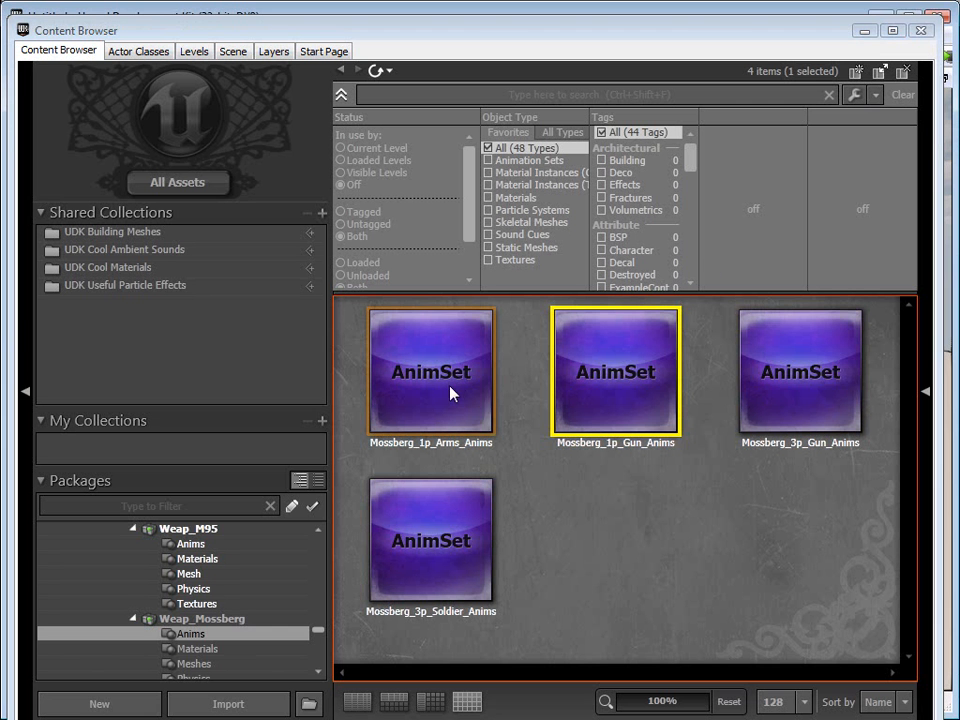
Step: Close the Content Browser, play the level in the editor viewport, and fire the Mossberg repeatedly from the hip
left_click(921, 31)
left_click(577, 77)
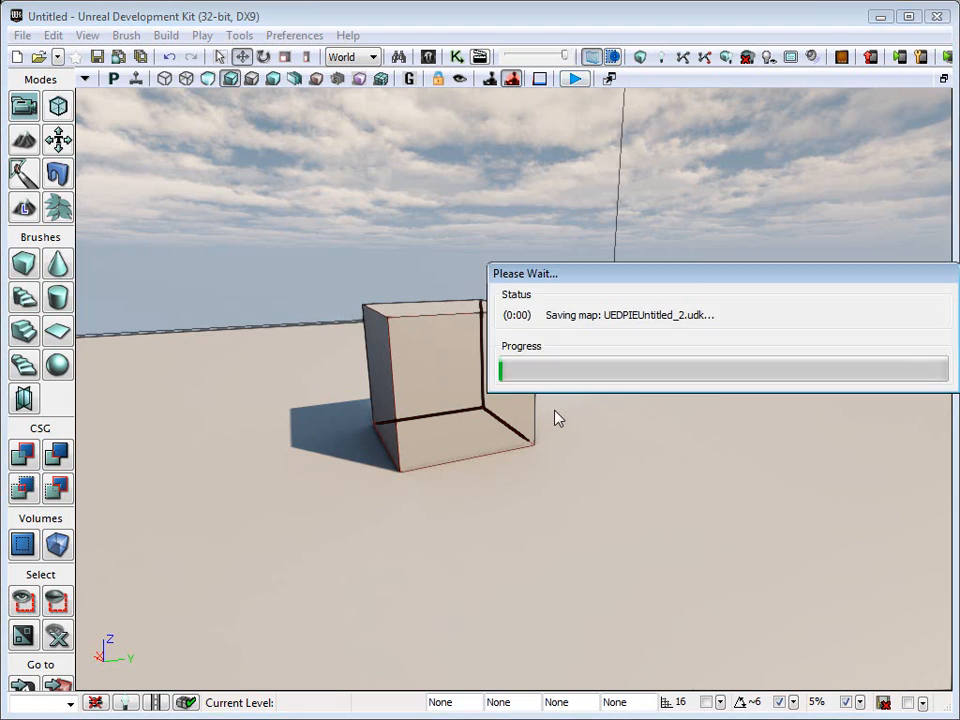
left_click(513, 378)
left_click(513, 378)
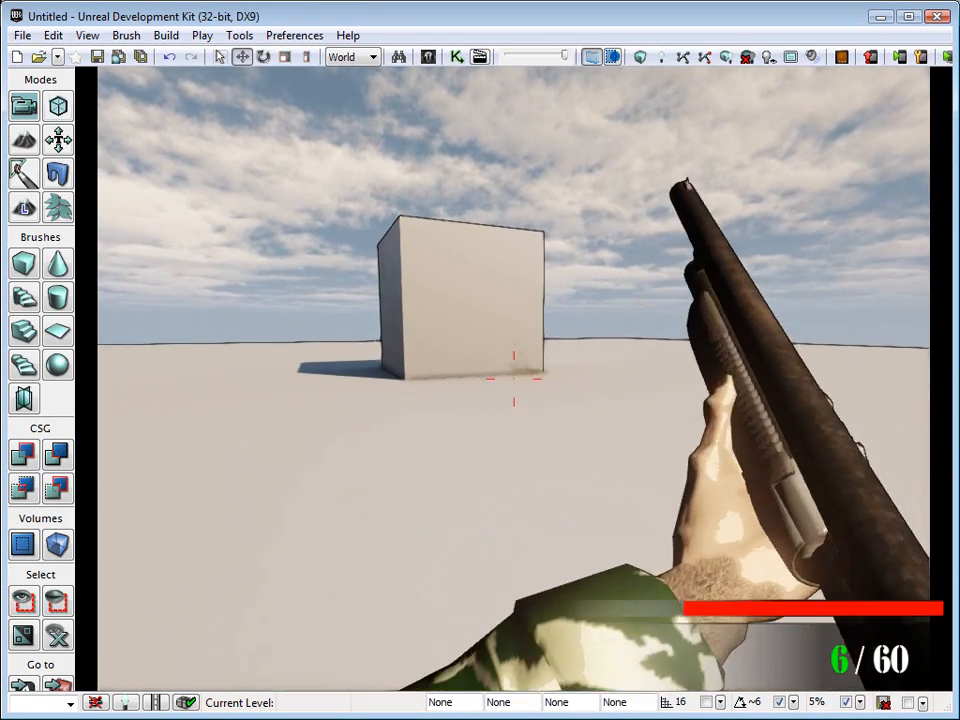
left_click(513, 378)
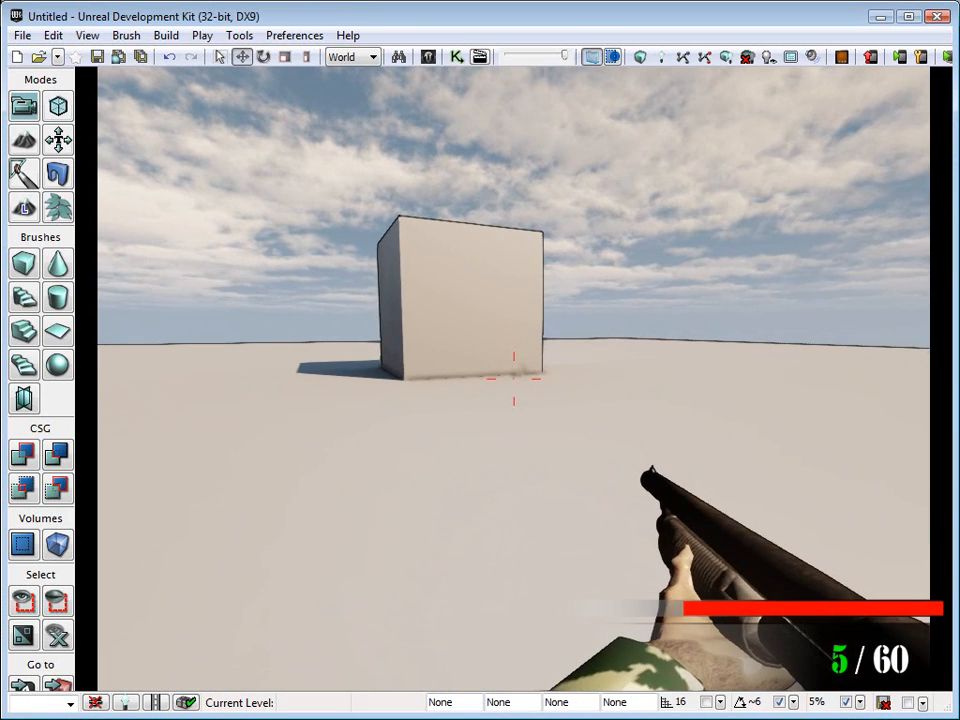
left_click(513, 378)
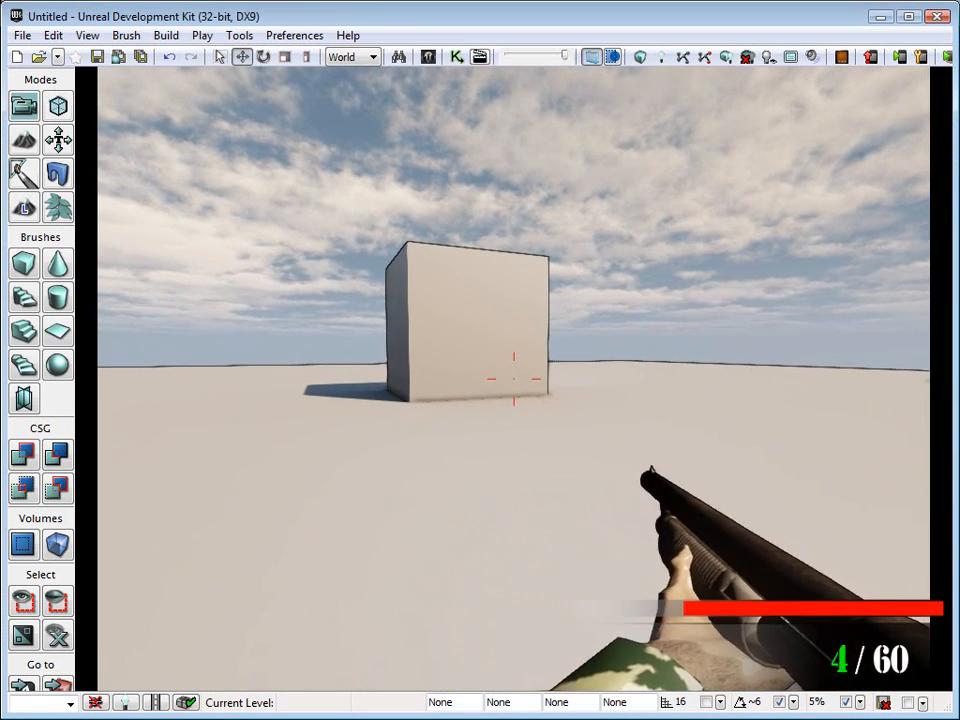
left_click(513, 378)
left_click(513, 378)
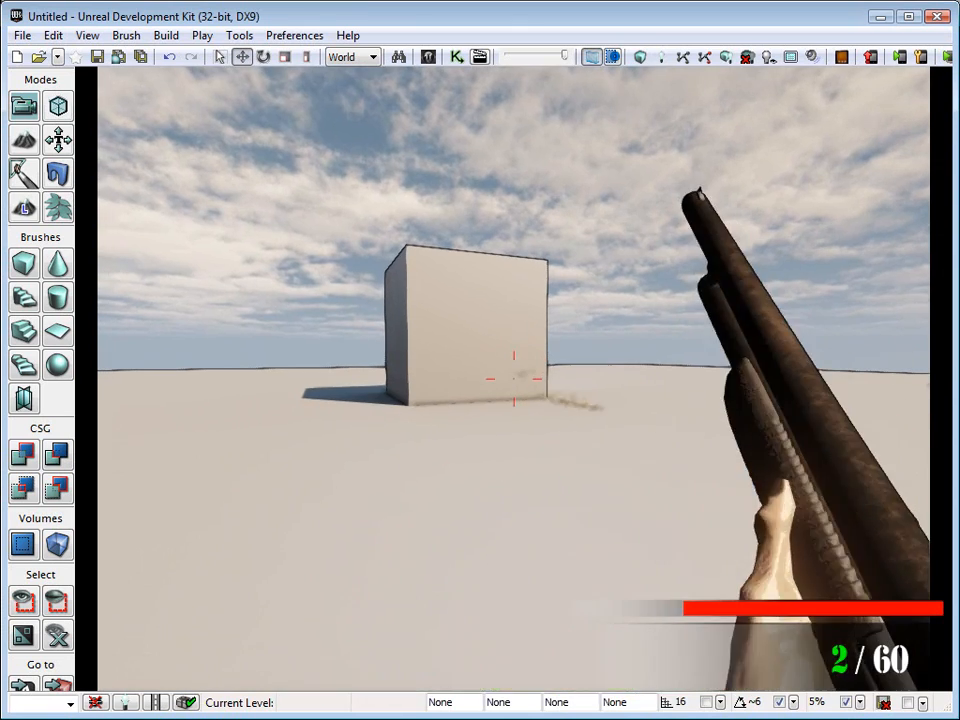
Step: Test the shotgun's aimed firing by switching in and out of the aiming view and shooting at the box
right_click(513, 378)
left_click(513, 378)
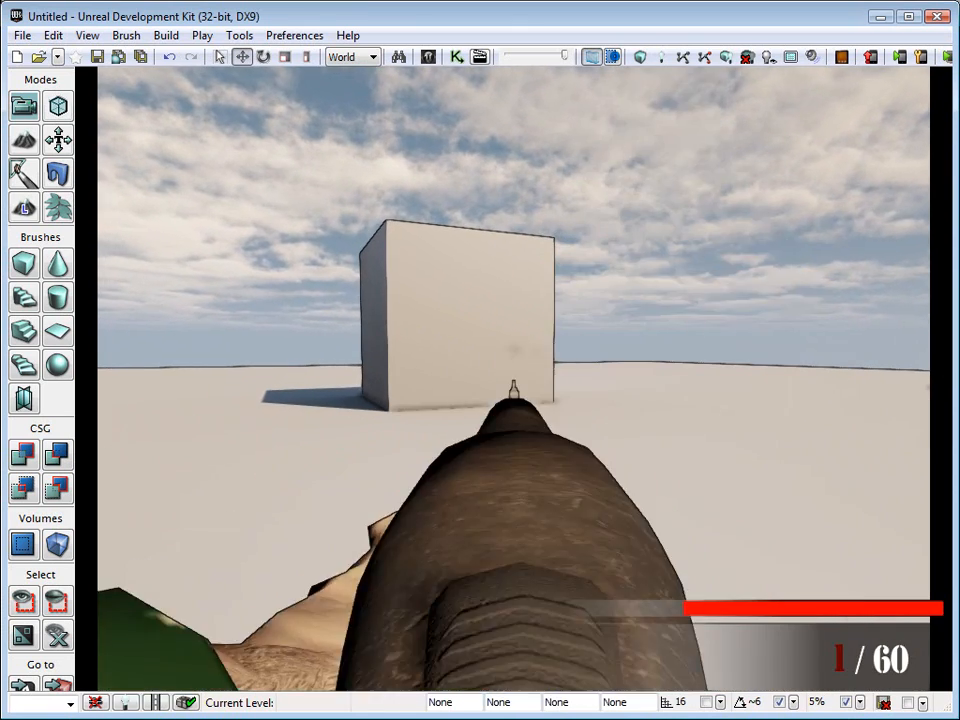
right_click(513, 378)
right_click(513, 378)
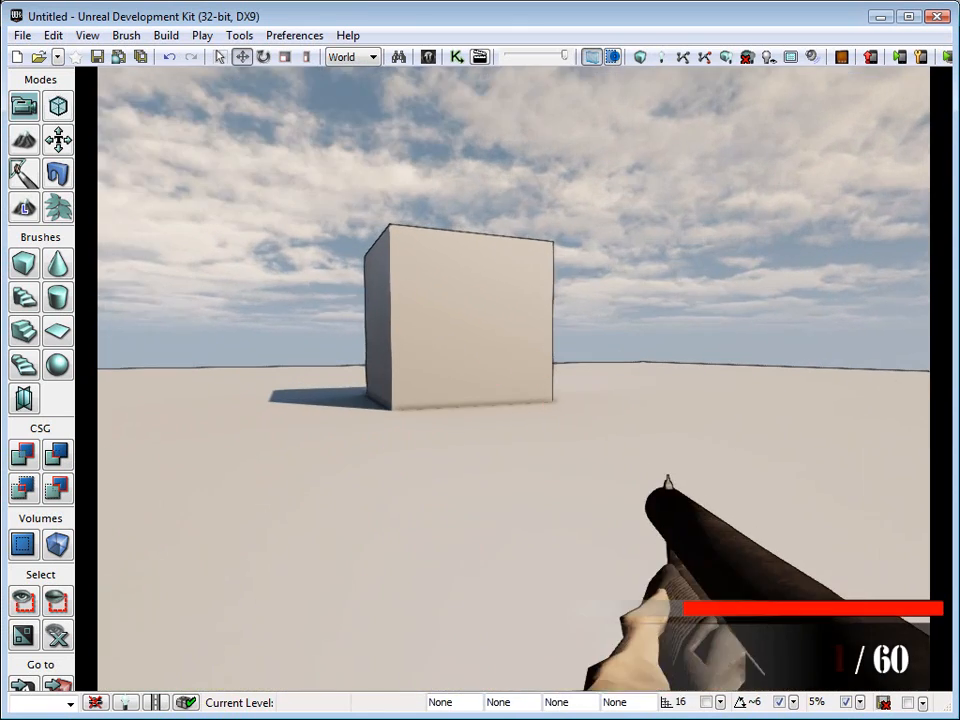
left_click(513, 378)
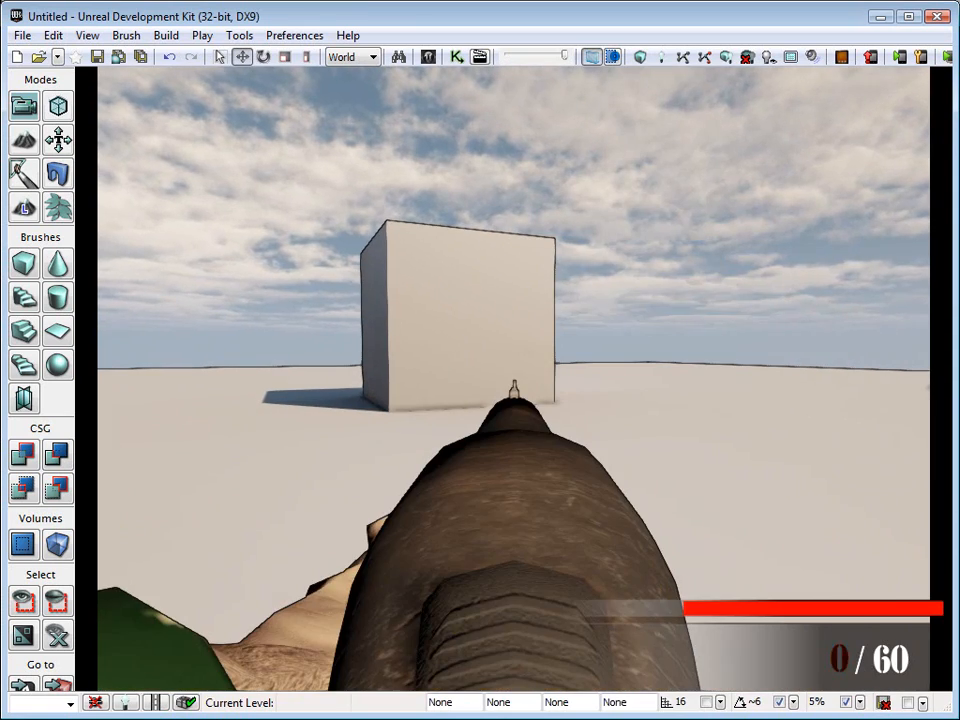
right_click(513, 378)
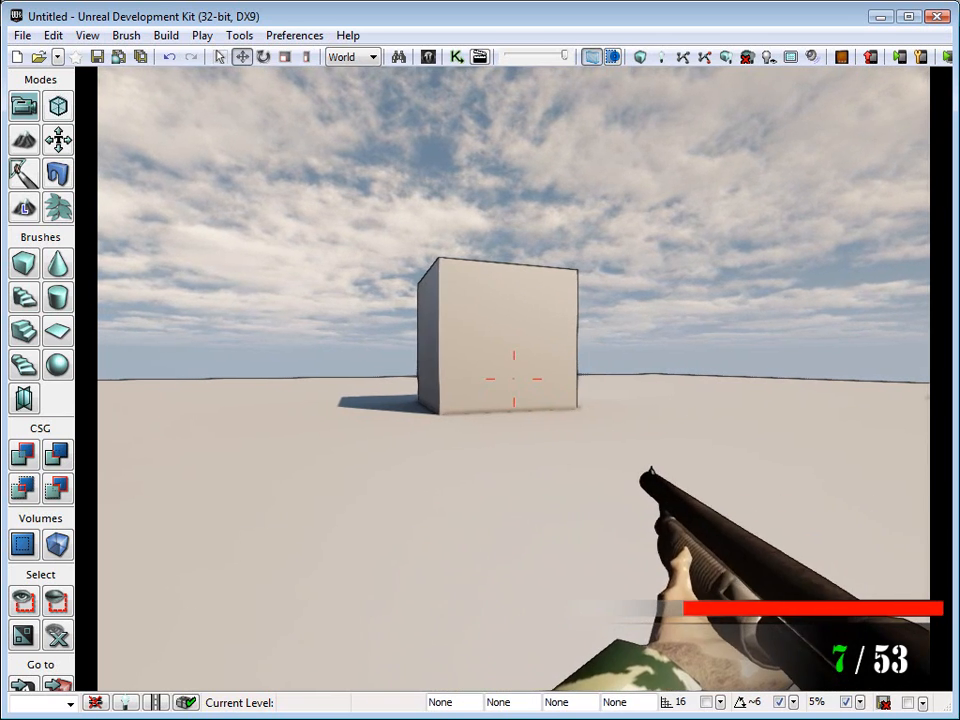
left_click(513, 378)
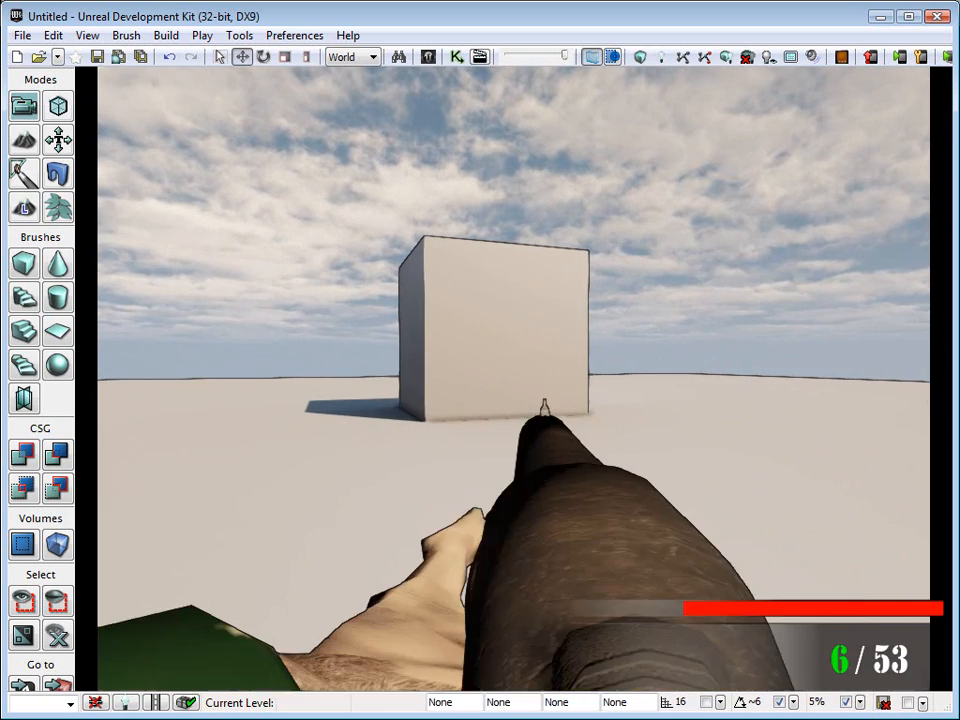
left_click(513, 378)
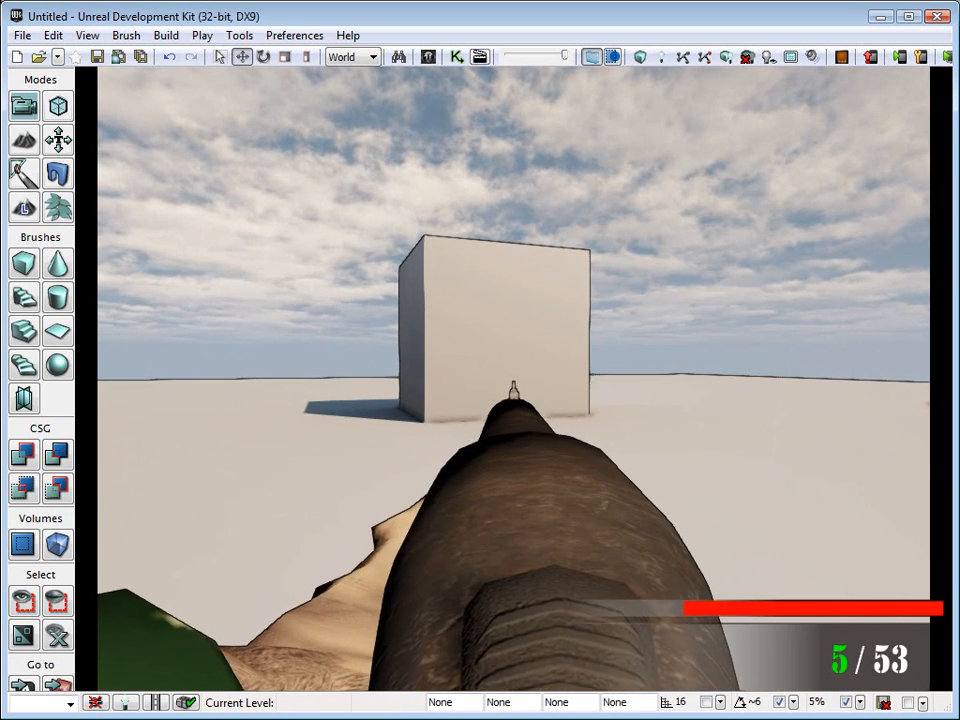
Step: End the play session and cancel the Save Packages dialog without closing the editor
key("Escape")
left_click(940, 17)
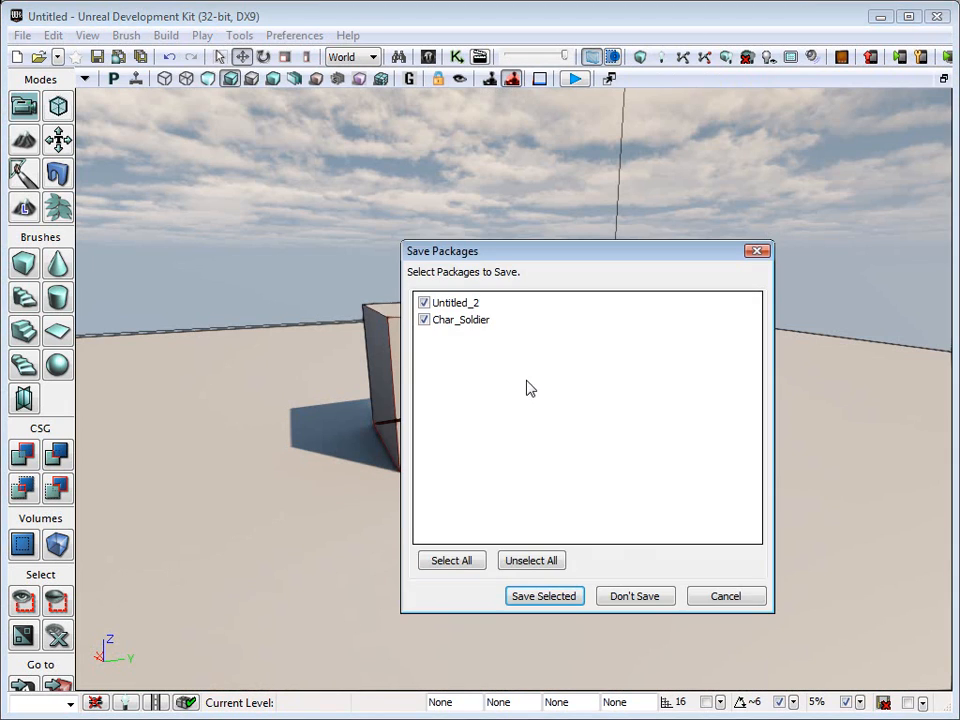
left_click(711, 596)
Step: Reopen the Content Browser and look through the package list below Weap_Mossberg
key("ctrl+shift+f")
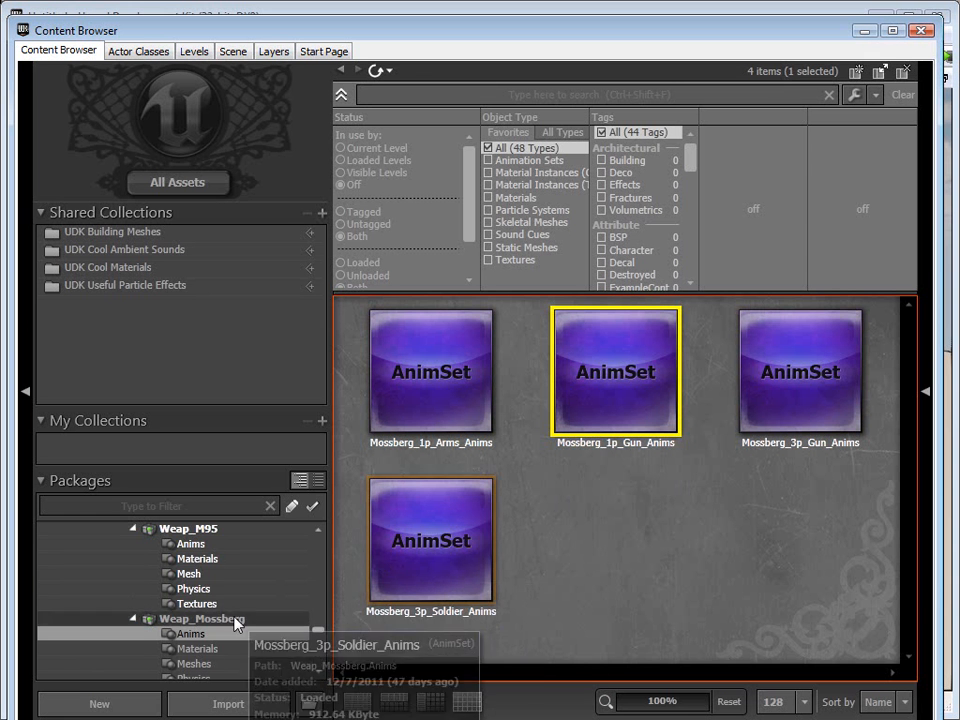
scroll(200, 627, "down", 3)
scroll(198, 627, "down", 10)
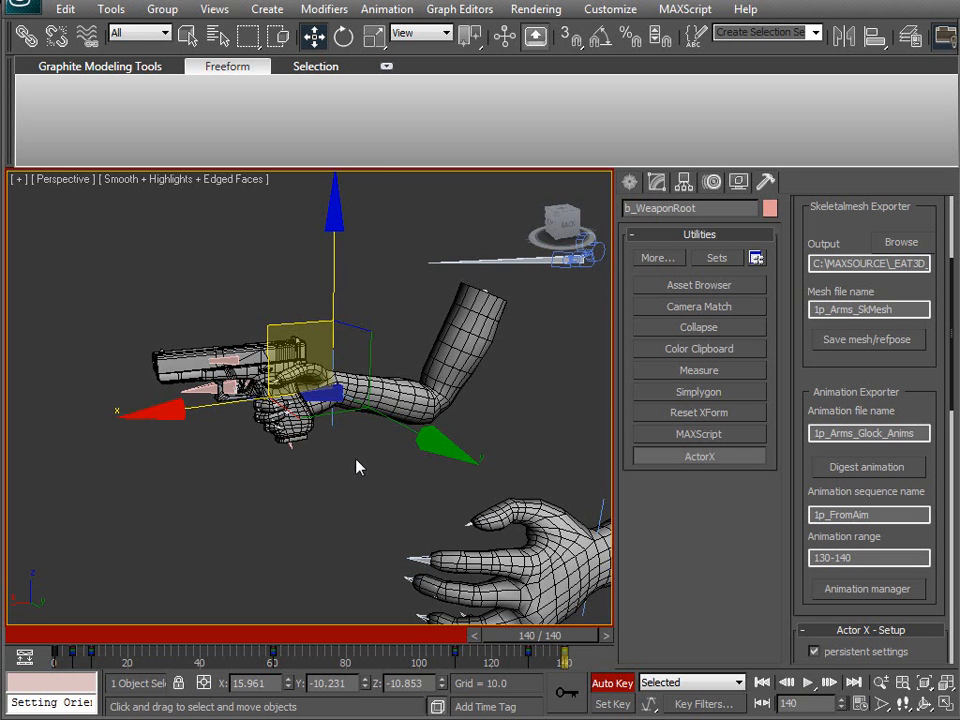
Step: Switch to 3ds Max and examine the rigged arms and Glock from the side and straight down the barrel
middle_click_drag(358, 467, 420, 336, "alt")
middle_click_drag(285, 425, 306, 452, "alt")
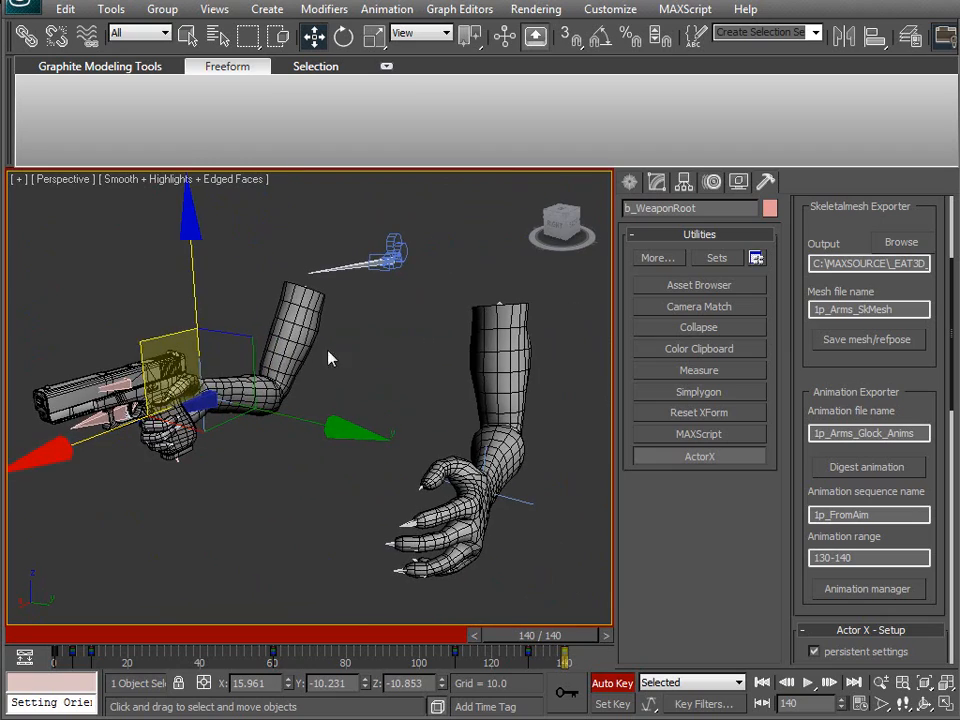
middle_click_drag(333, 494, 480, 468, "alt")
middle_click_drag(190, 445, 211, 429)
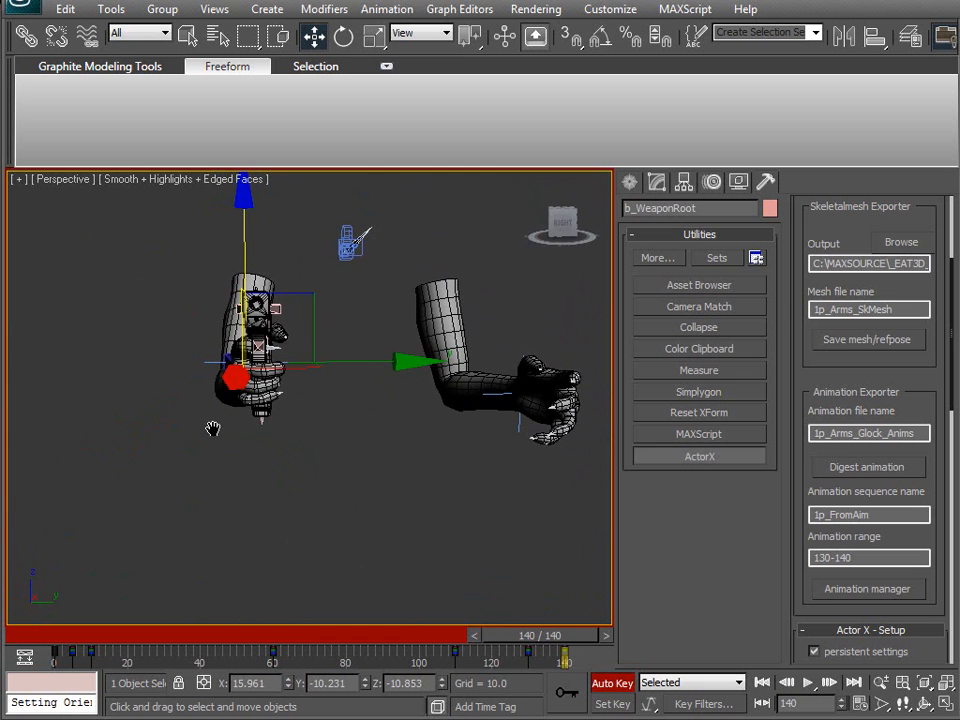
scroll(222, 438, "up", 8)
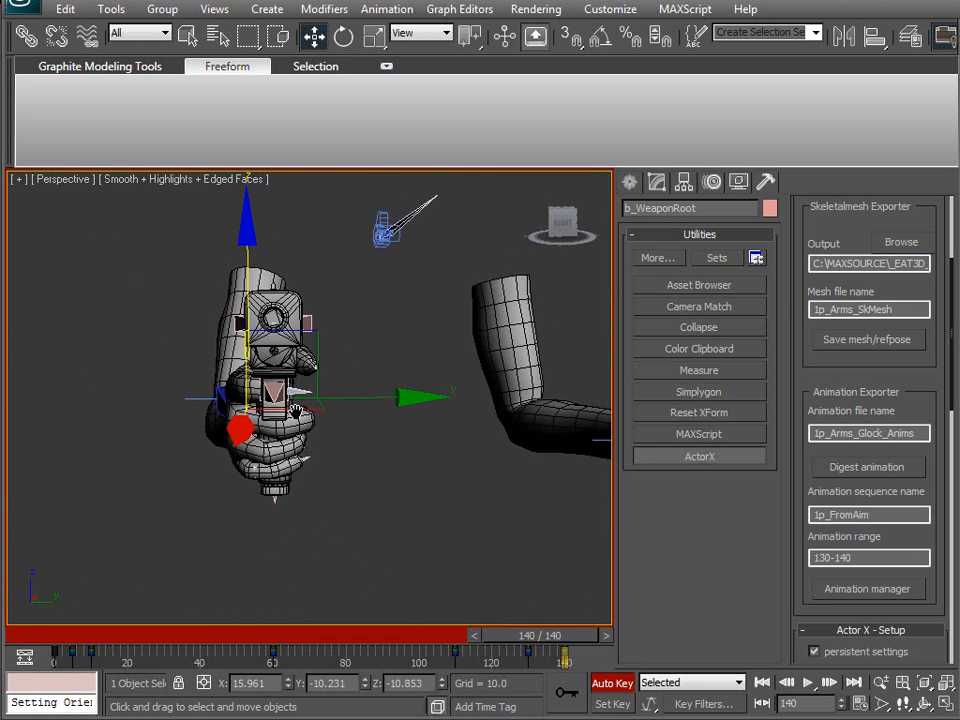
middle_click_drag(291, 410, 308, 447, "alt")
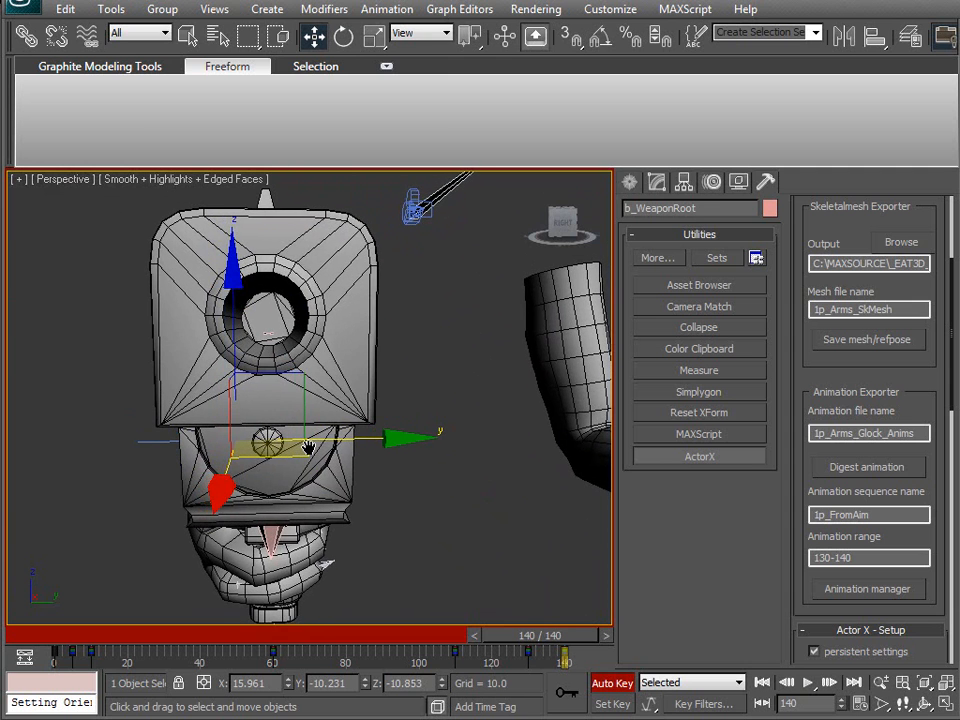
scroll(359, 437, "down", 5)
middle_click_drag(426, 491, 418, 433, "alt")
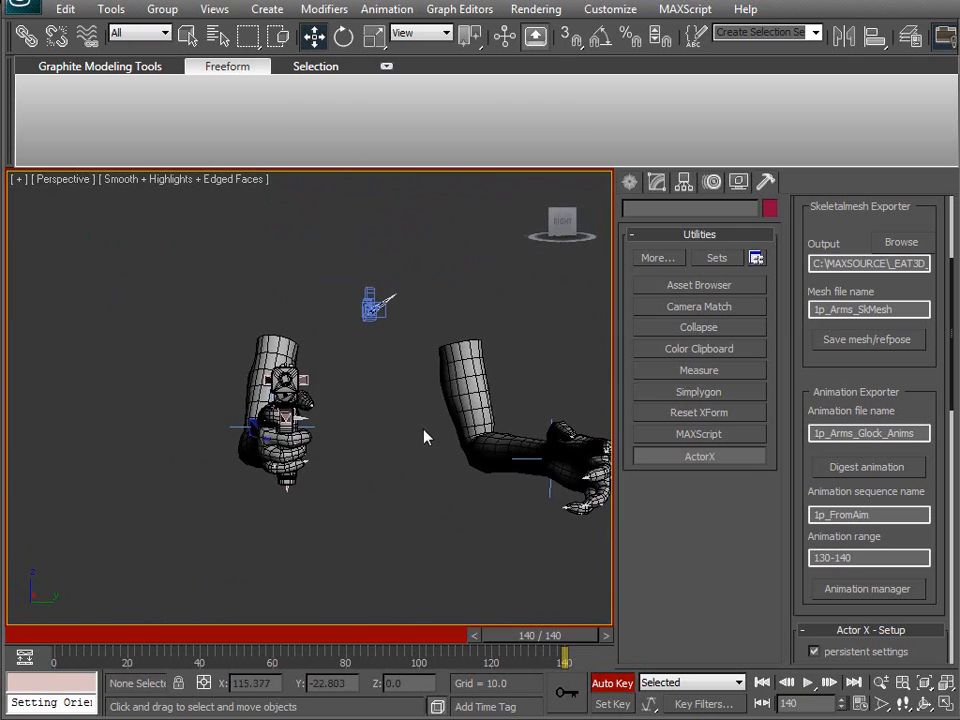
scroll(403, 439, "up", 2)
scroll(364, 456, "up", 2)
middle_click_drag(250, 416, 338, 449)
scroll(338, 448, "down", 5)
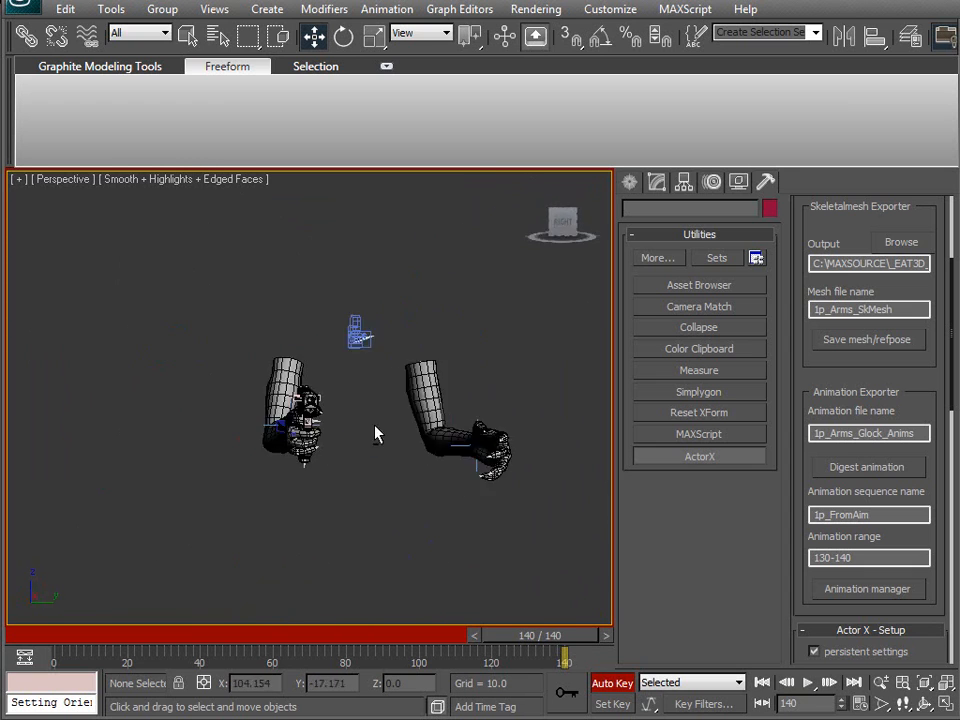
middle_click_drag(446, 472, 322, 477, "alt")
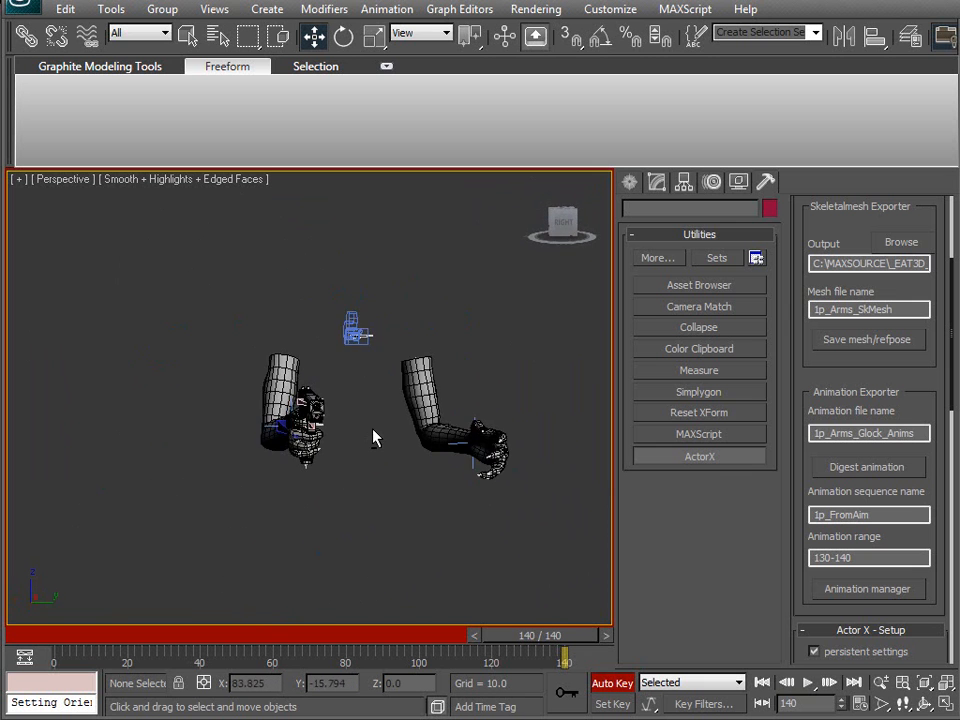
mouse_move(338, 426)
middle_mouse_down()
mouse_move(398, 420)
mouse_move(335, 427)
mouse_move(345, 435)
middle_mouse_up()
scroll(398, 420, "up", 5)
scroll(341, 432, "up", 5)
middle_click_drag(415, 368, 445, 481, "alt")
scroll(303, 409, "down", 5)
middle_click_drag(372, 456, 311, 485)
scroll(416, 473, "up", 5)
scroll(313, 487, "down", 5)
middle_click_drag(400, 492, 414, 511, "alt")
middle_click_drag(318, 450, 360, 483)
scroll(375, 470, "up", 3)
scroll(370, 485, "up", 5)
scroll(369, 454, "down", 6)
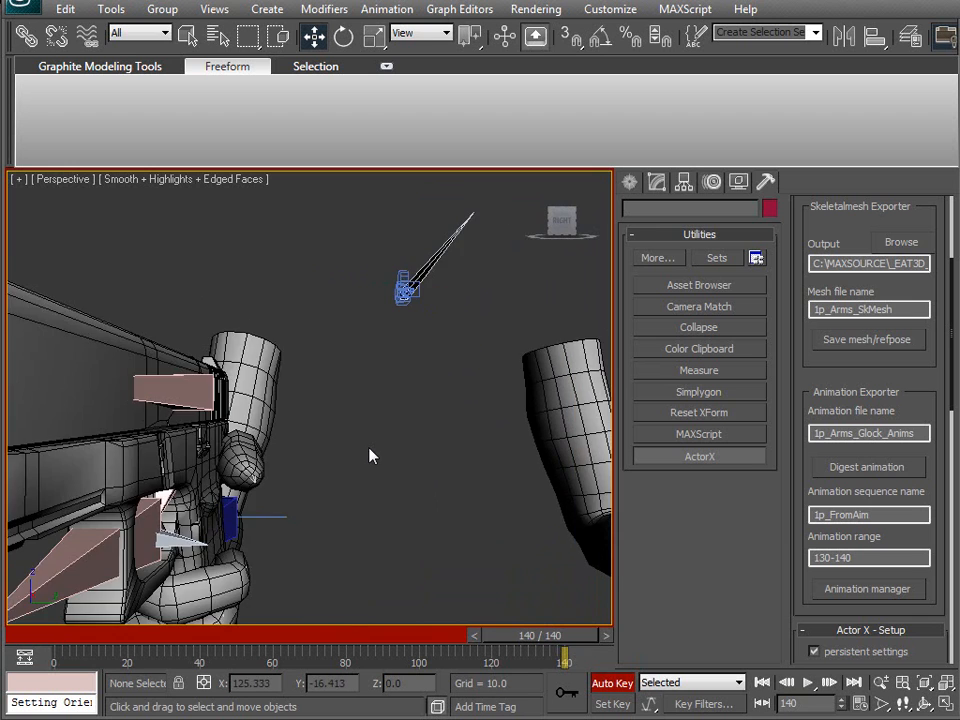
middle_click_drag(373, 454, 240, 587, "alt")
middle_click_drag(326, 505, 326, 471)
scroll(318, 474, "up", 3)
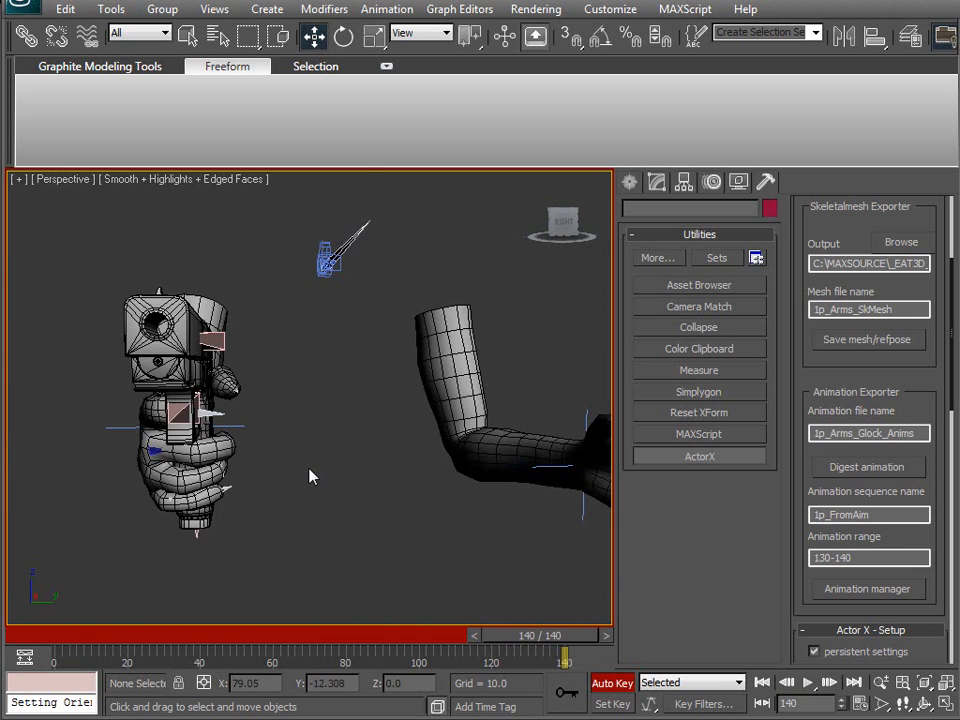
scroll(310, 477, "up", 2)
middle_click_drag(259, 450, 329, 452)
scroll(337, 475, "down", 5)
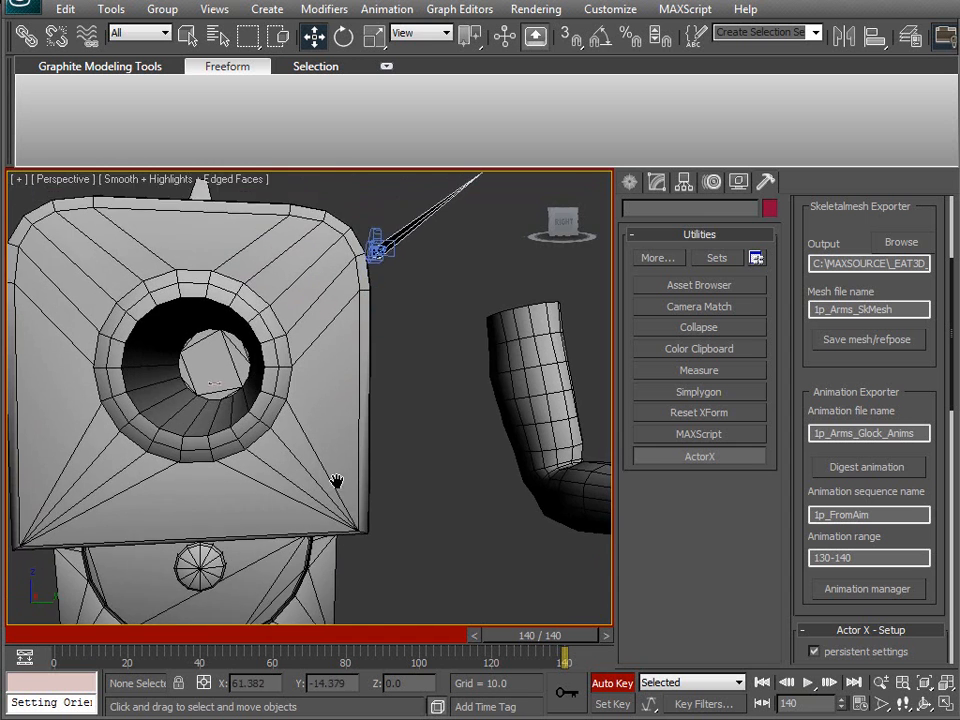